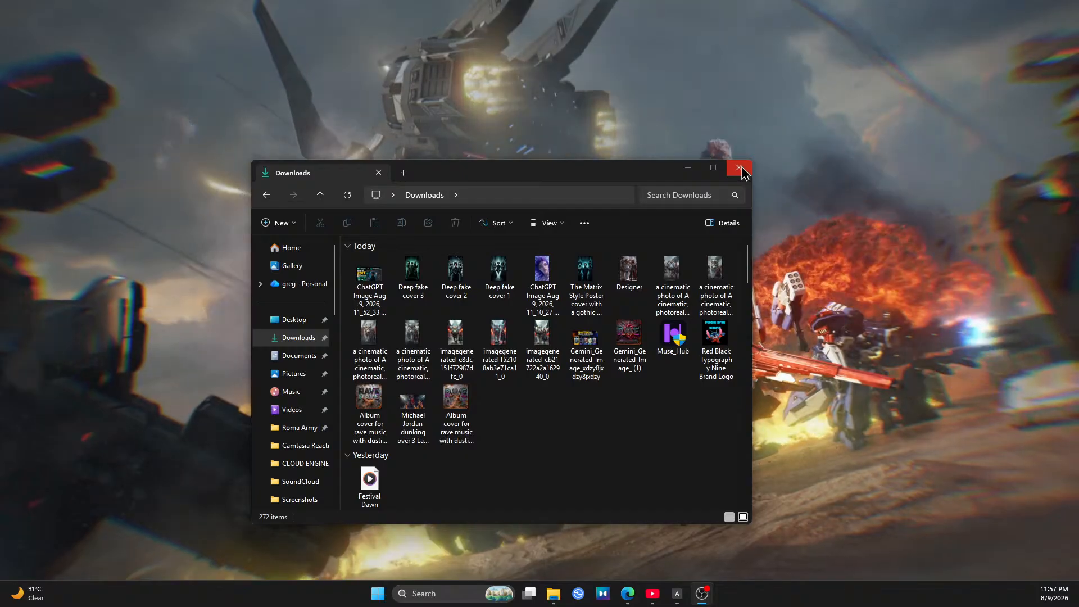
Minimize the Downloads window and switch to the browser window showing ChatGPT
{"action": "left_click", "coordinate": [692, 169]}
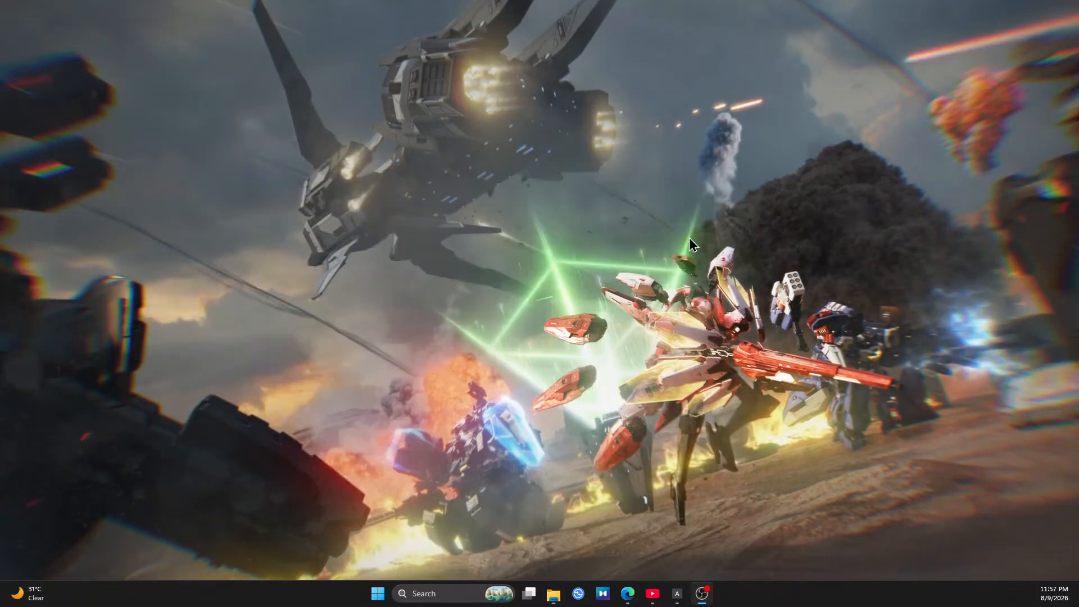
{"action": "mouse_move", "coordinate": [666, 595]}
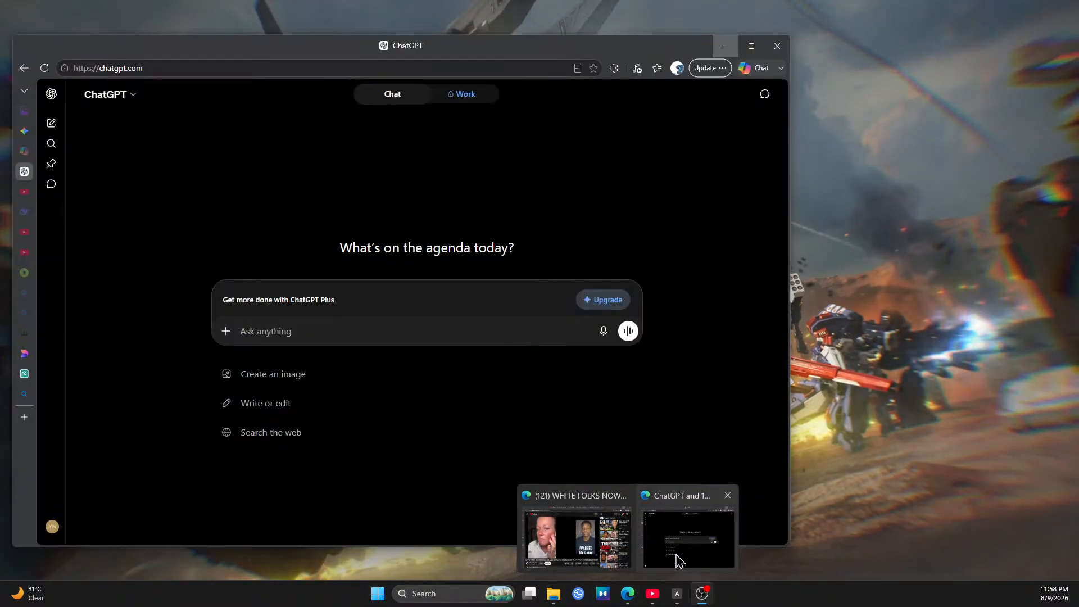
{"action": "left_click", "coordinate": [678, 560]}
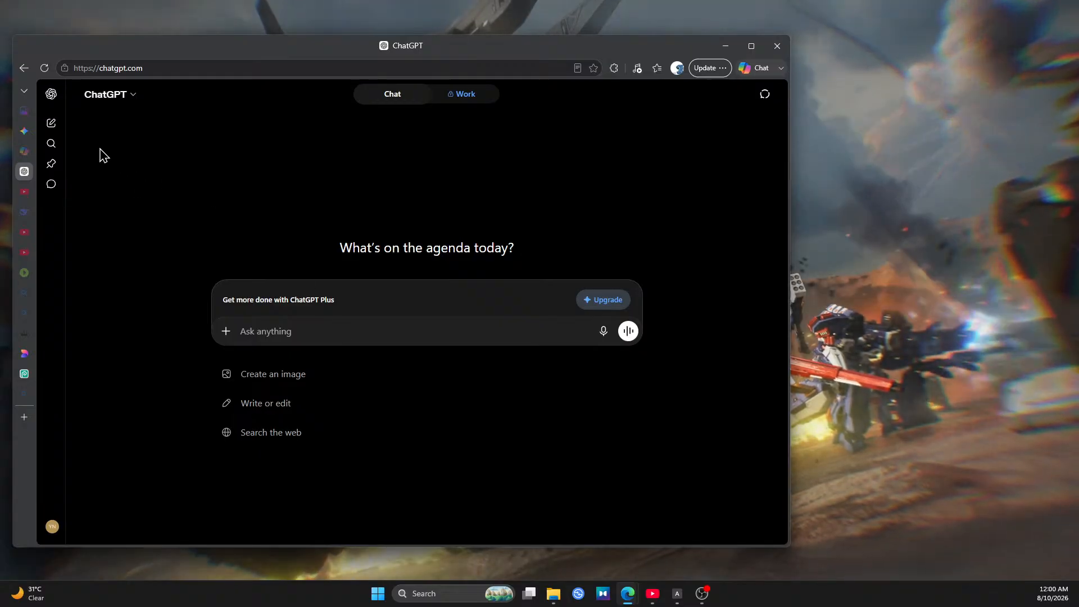
{"action": "left_click", "coordinate": [55, 131]}
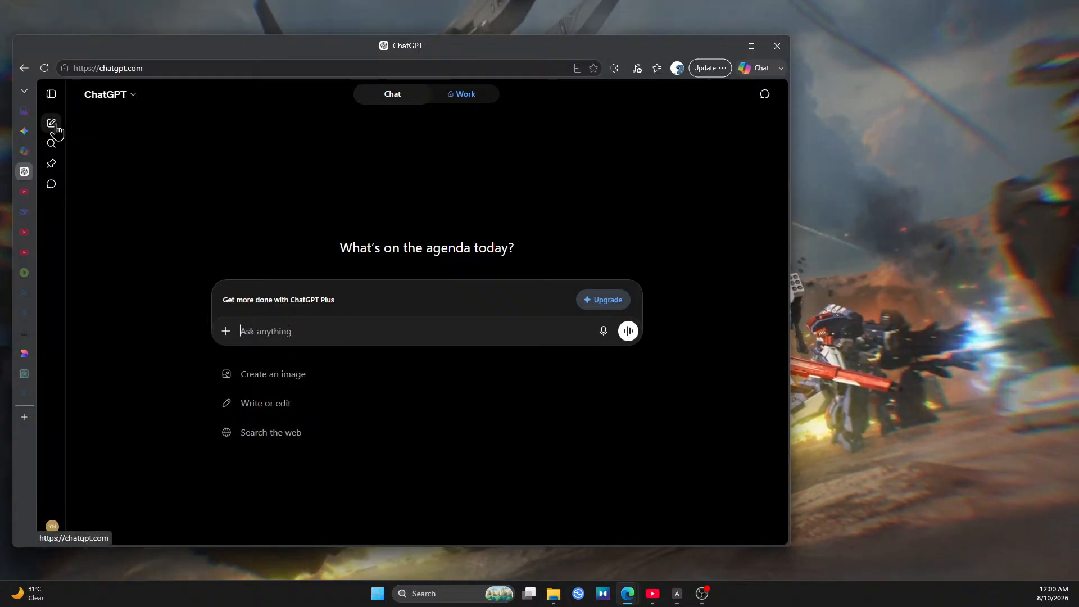
{"action": "left_click", "coordinate": [52, 95]}
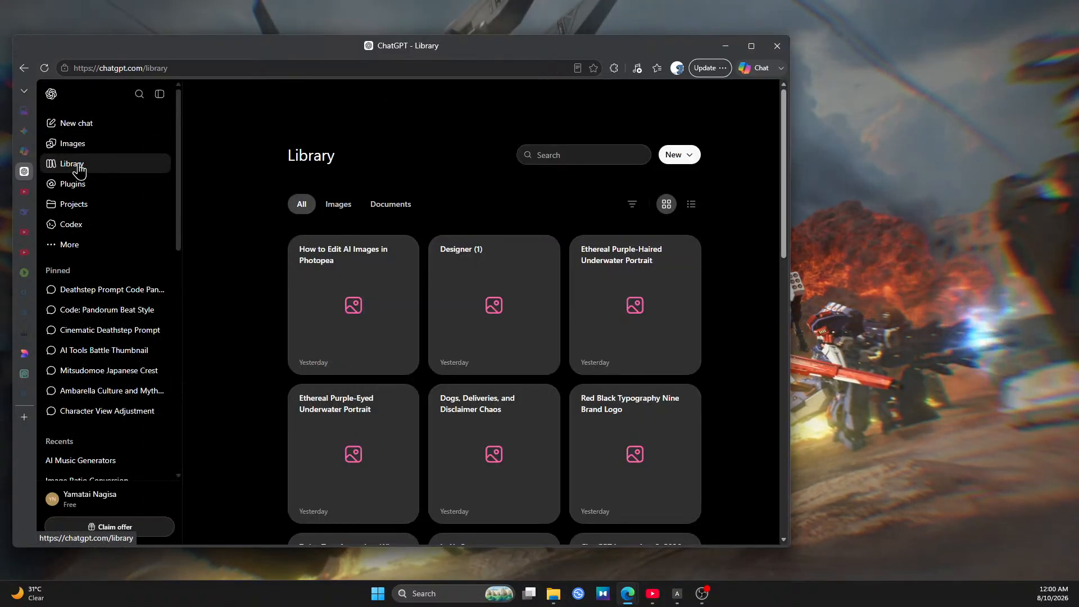
{"action": "scroll", "coordinate": [531, 336], "scroll_direction": "down", "scroll_amount": 3}
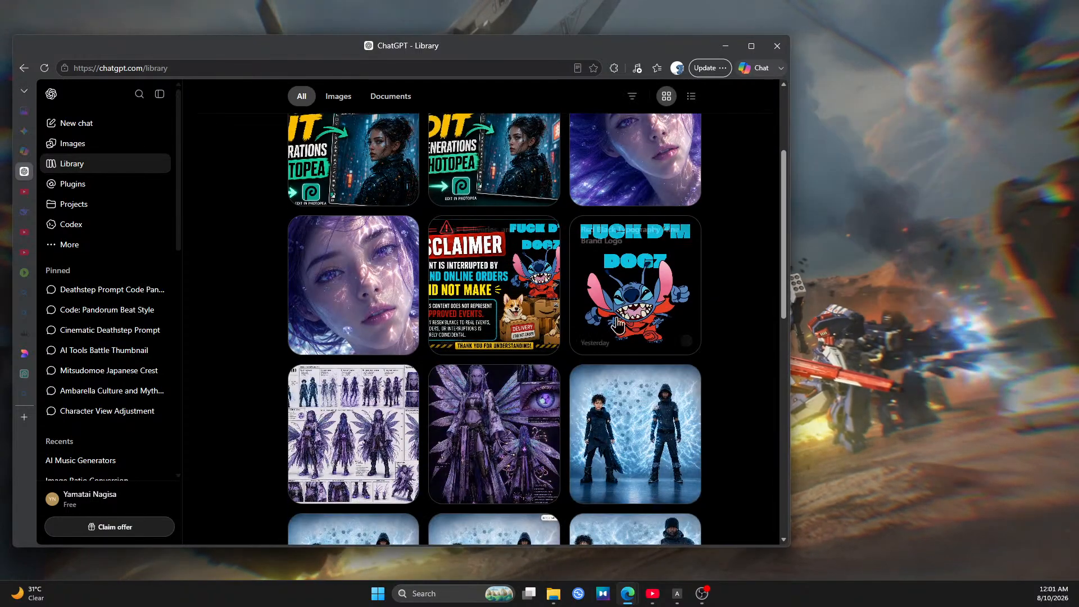
{"action": "scroll", "coordinate": [589, 309], "scroll_direction": "down", "scroll_amount": 2}
{"action": "scroll", "coordinate": [588, 309], "scroll_direction": "down", "scroll_amount": 9}
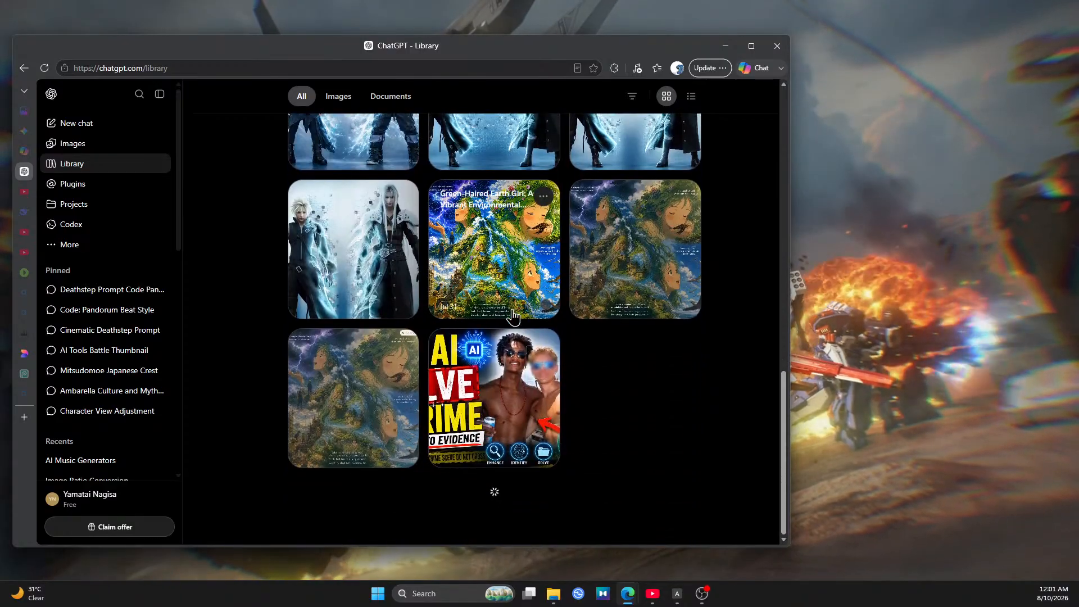
{"action": "scroll", "coordinate": [512, 316], "scroll_direction": "down", "scroll_amount": 6}
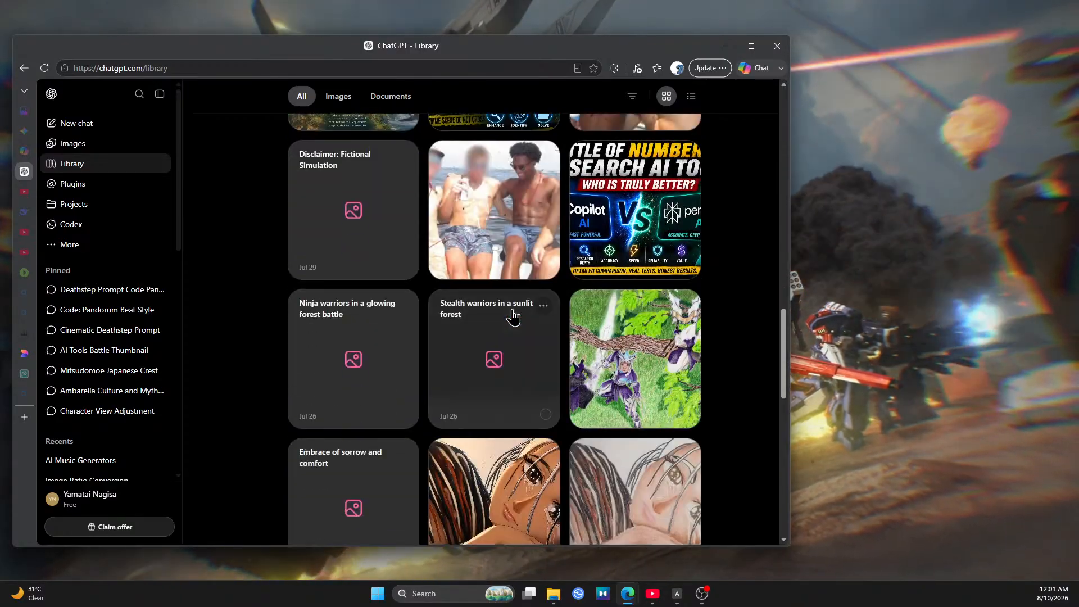
{"action": "scroll", "coordinate": [513, 317], "scroll_direction": "down", "scroll_amount": 5}
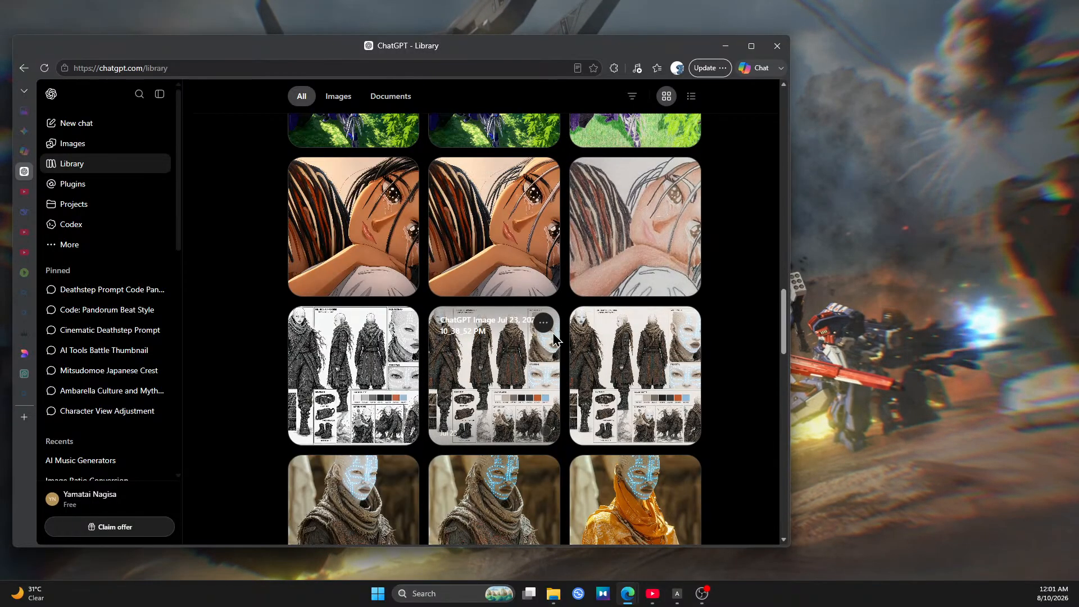
{"action": "scroll", "coordinate": [554, 337], "scroll_direction": "down", "scroll_amount": 3}
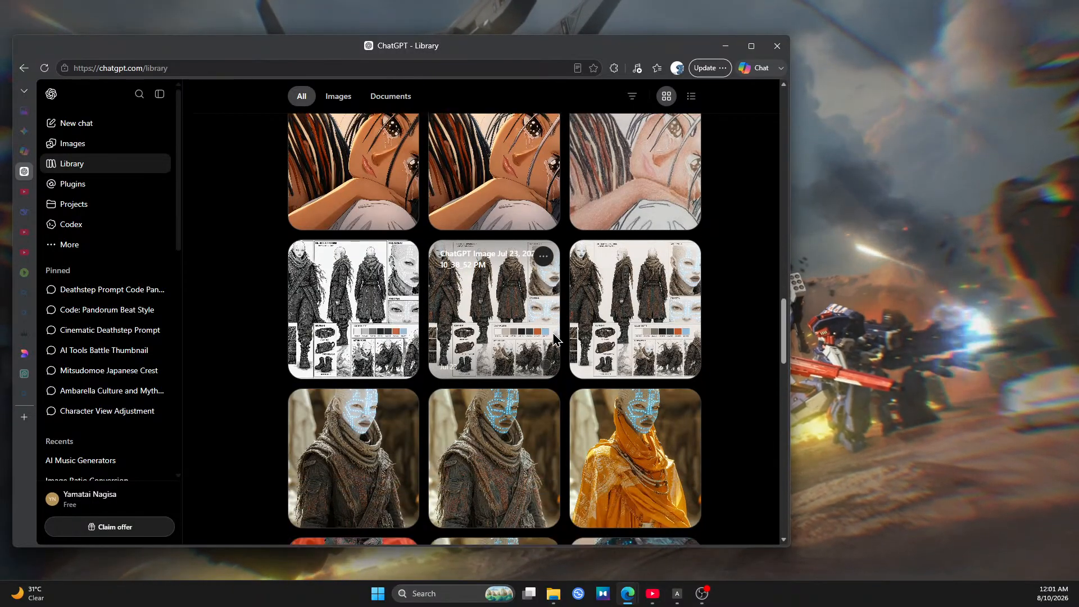
{"action": "scroll", "coordinate": [554, 337], "scroll_direction": "down", "scroll_amount": 6}
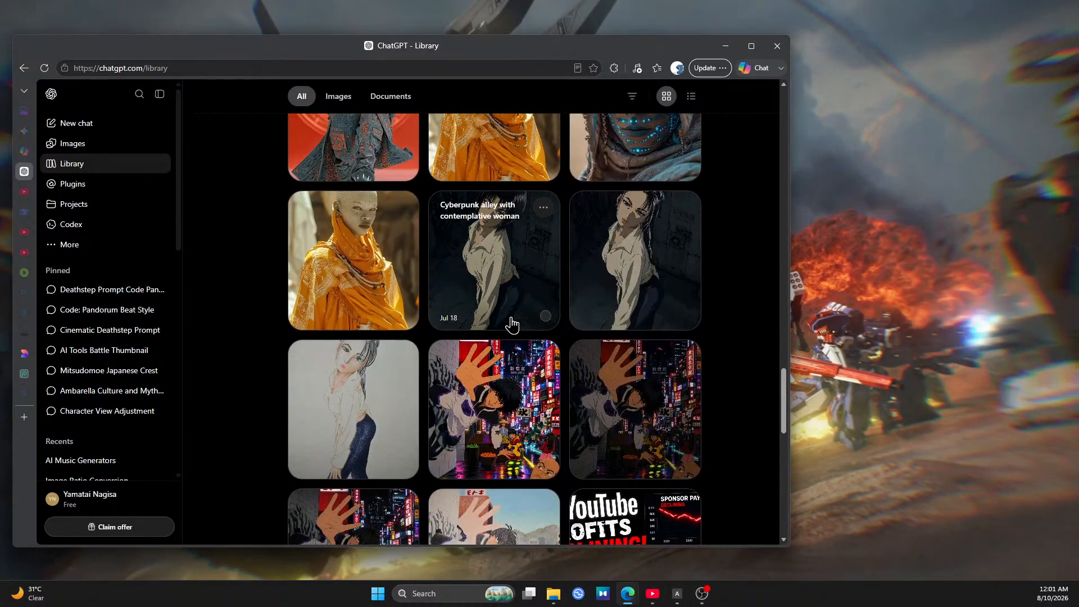
{"action": "scroll", "coordinate": [512, 331], "scroll_direction": "down", "scroll_amount": 5}
{"action": "scroll", "coordinate": [511, 325], "scroll_direction": "down", "scroll_amount": 7}
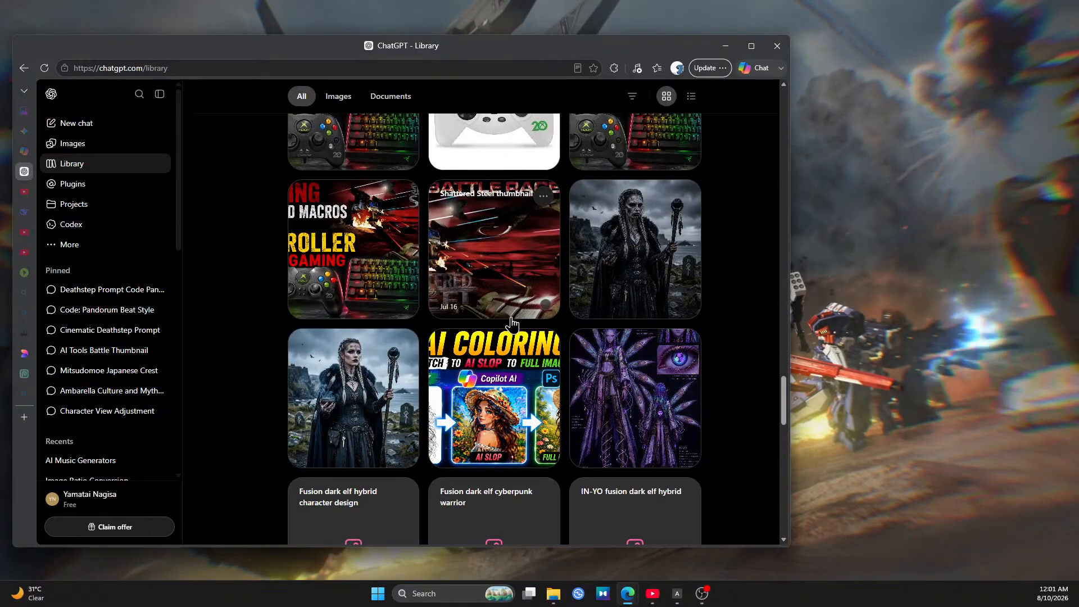
{"action": "scroll", "coordinate": [512, 323], "scroll_direction": "down", "scroll_amount": 5}
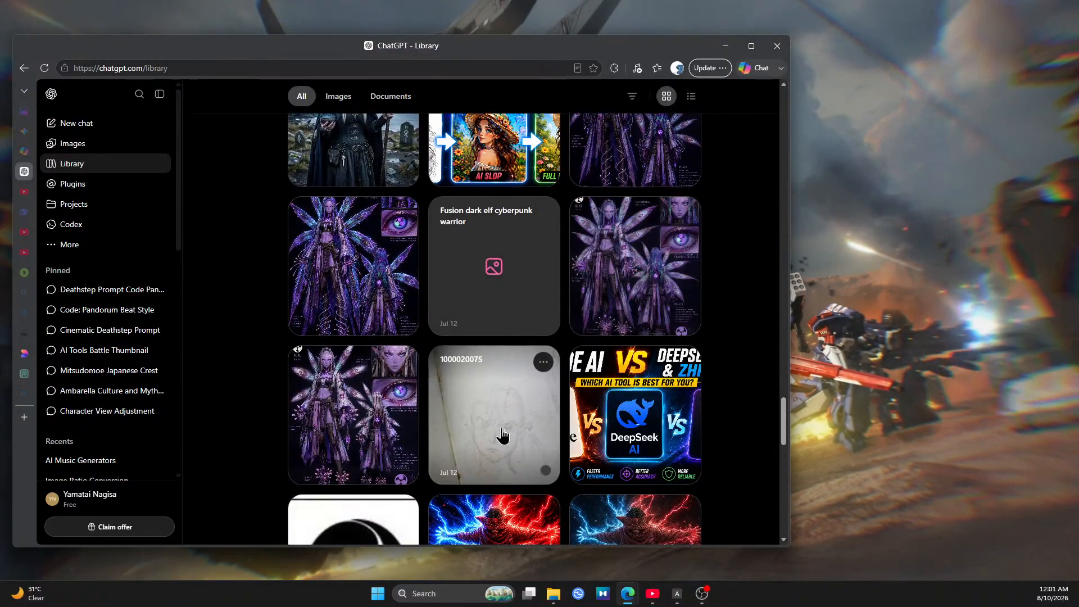
{"action": "left_click", "coordinate": [502, 435]}
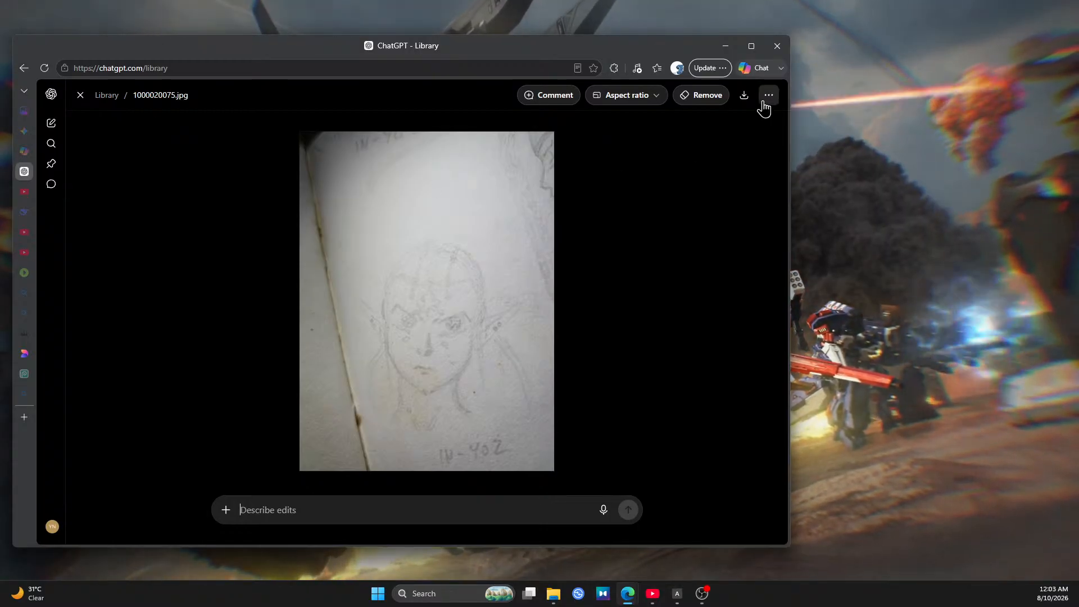
{"action": "left_click", "coordinate": [80, 95]}
Look through the older images around the sketch, then view and close the Fusion dark elf hybrid concept design
{"action": "scroll", "coordinate": [529, 320], "scroll_direction": "down", "scroll_amount": 5}
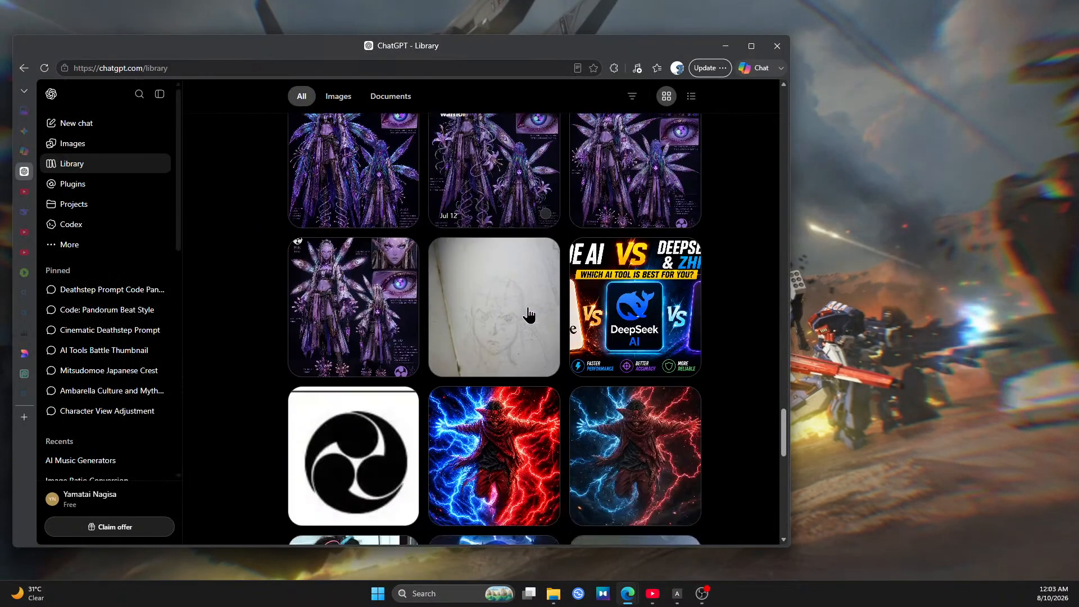
{"action": "scroll", "coordinate": [528, 315], "scroll_direction": "down", "scroll_amount": 10}
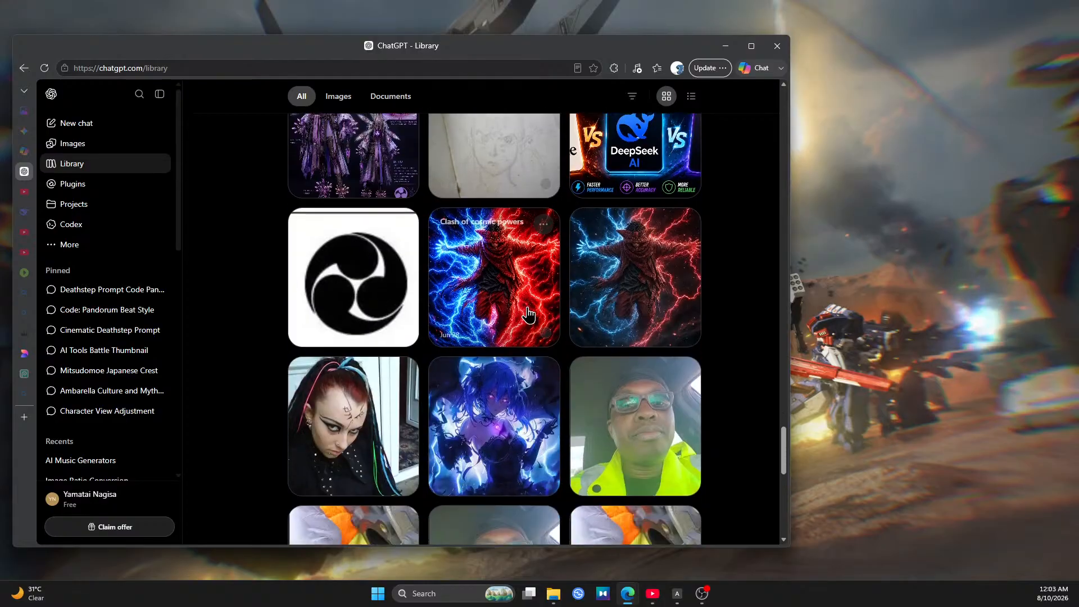
{"action": "scroll", "coordinate": [528, 315], "scroll_direction": "down", "scroll_amount": 3}
{"action": "scroll", "coordinate": [528, 315], "scroll_direction": "up", "scroll_amount": 8}
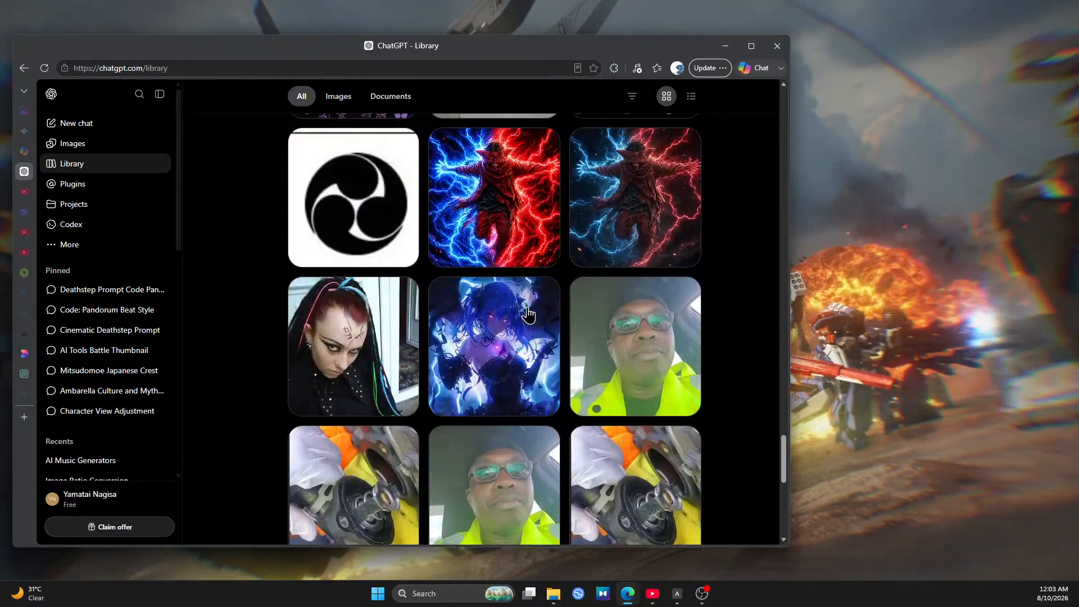
{"action": "scroll", "coordinate": [528, 315], "scroll_direction": "up", "scroll_amount": 3}
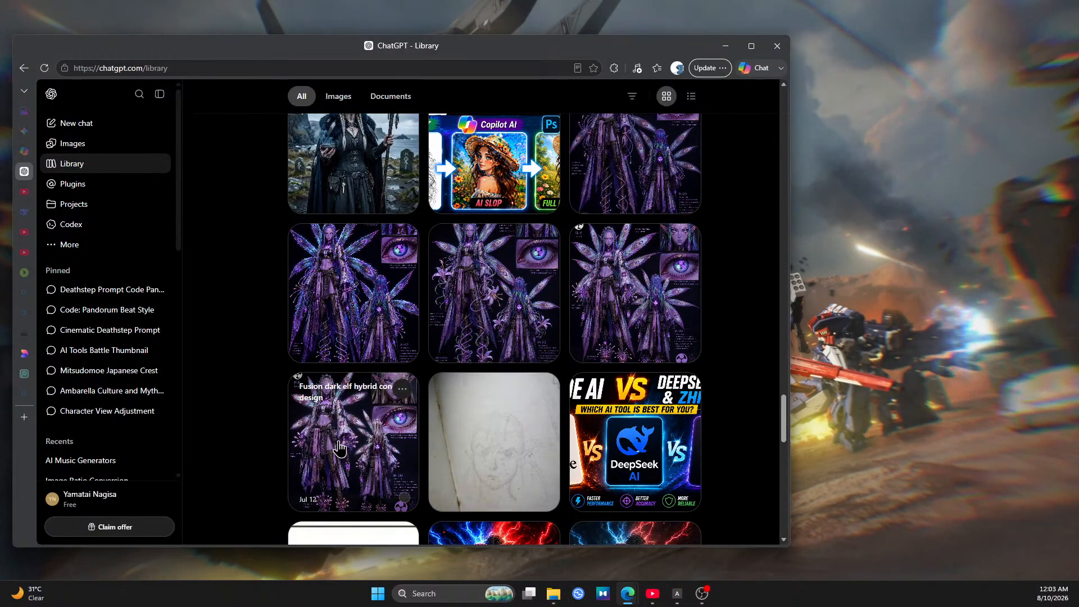
{"action": "left_click", "coordinate": [362, 447]}
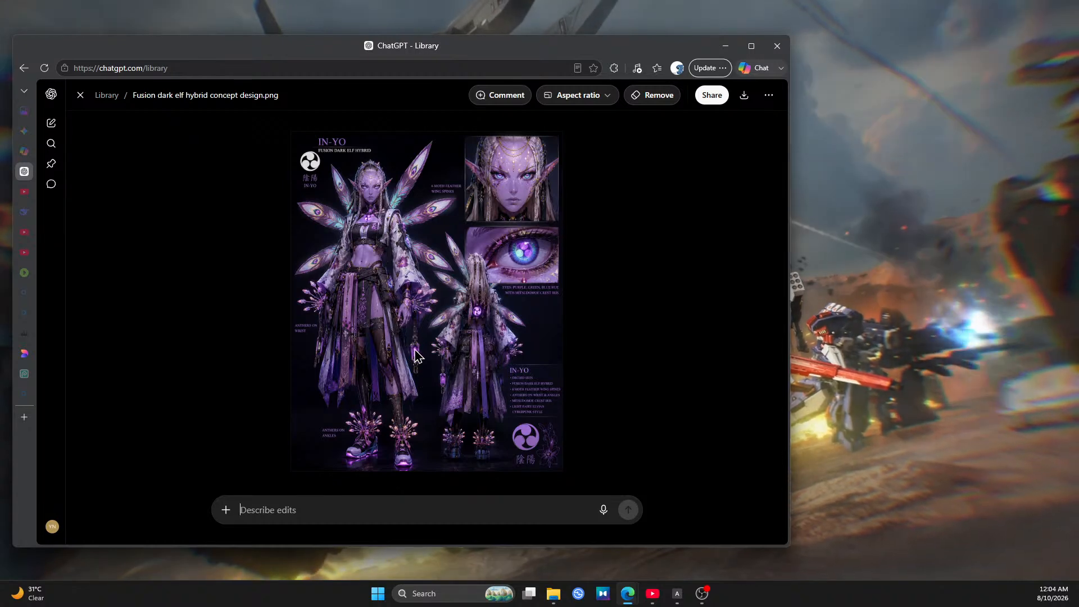
{"action": "left_click", "coordinate": [78, 94]}
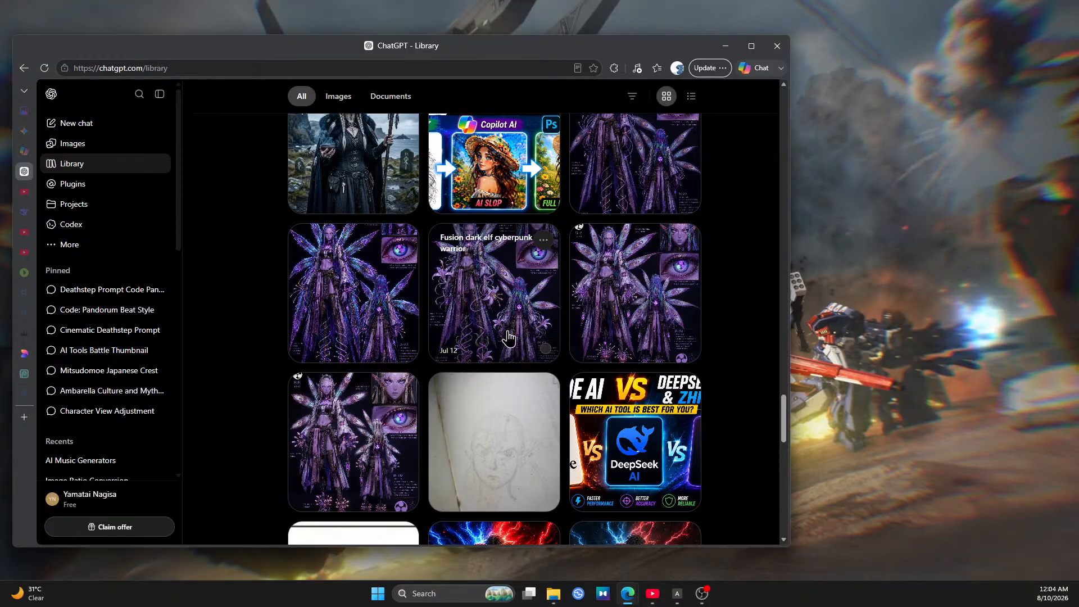
View the In-Yo character design concept sheet and the Fusion dark elf cyberpunk warrior image enlarged, closing each one
{"action": "scroll", "coordinate": [509, 338], "scroll_direction": "up", "scroll_amount": 3}
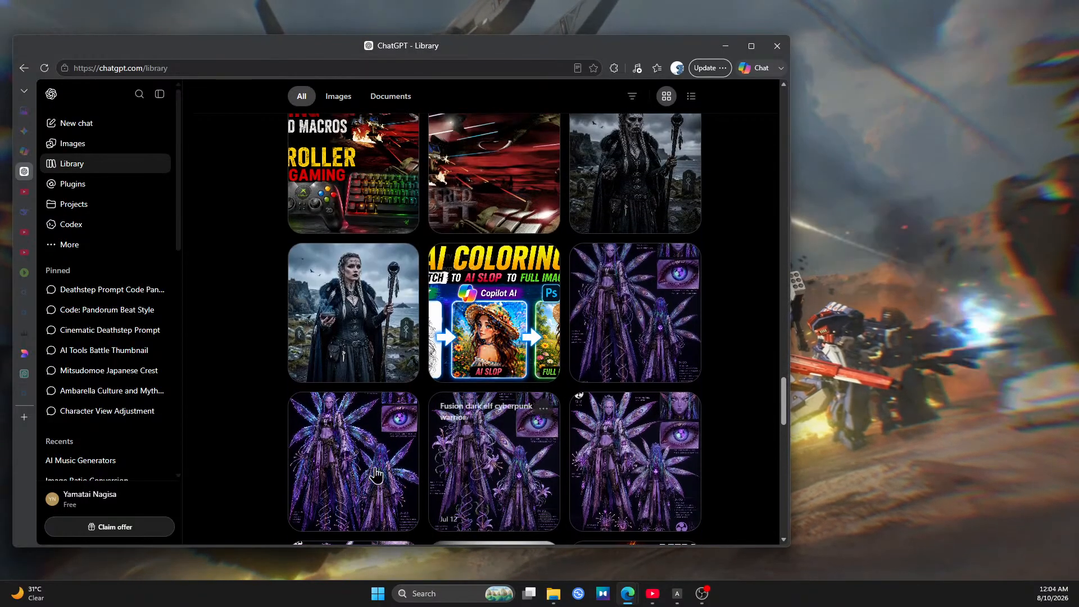
{"action": "left_click", "coordinate": [647, 345]}
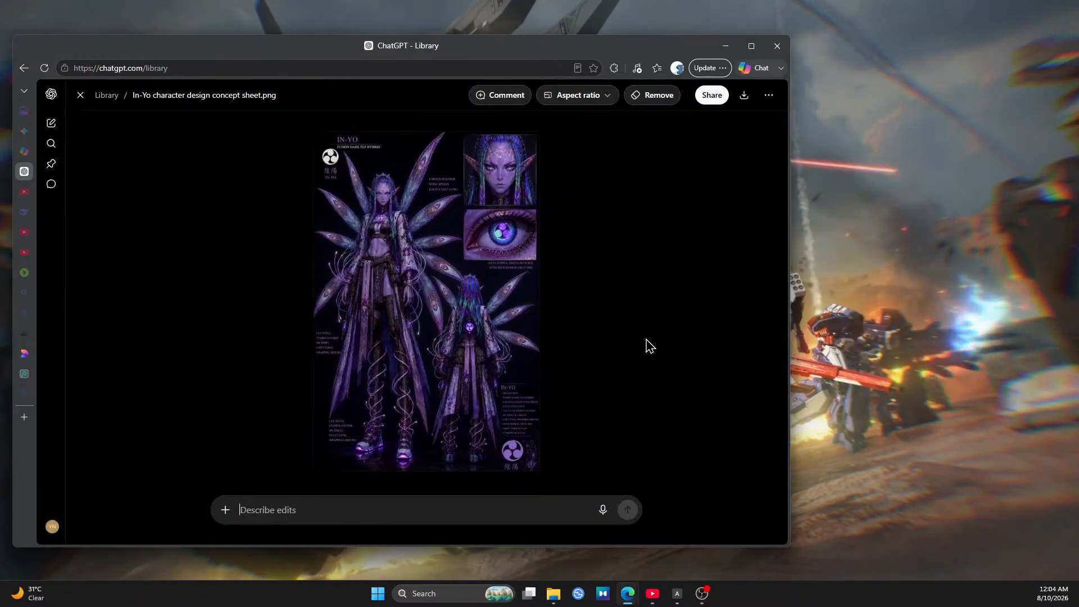
{"action": "left_click", "coordinate": [79, 95]}
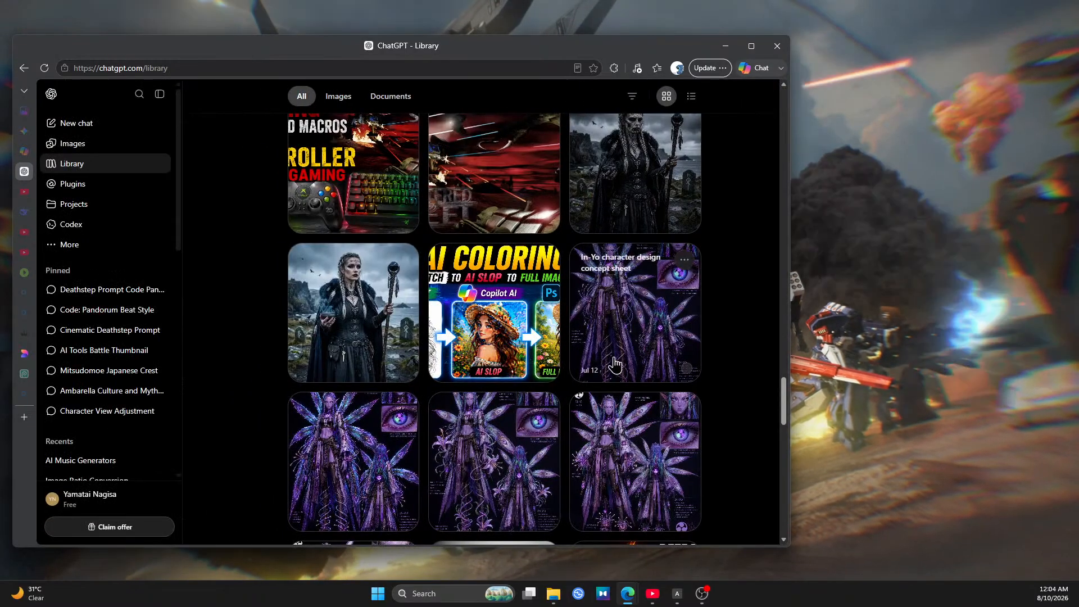
{"action": "left_click", "coordinate": [506, 479]}
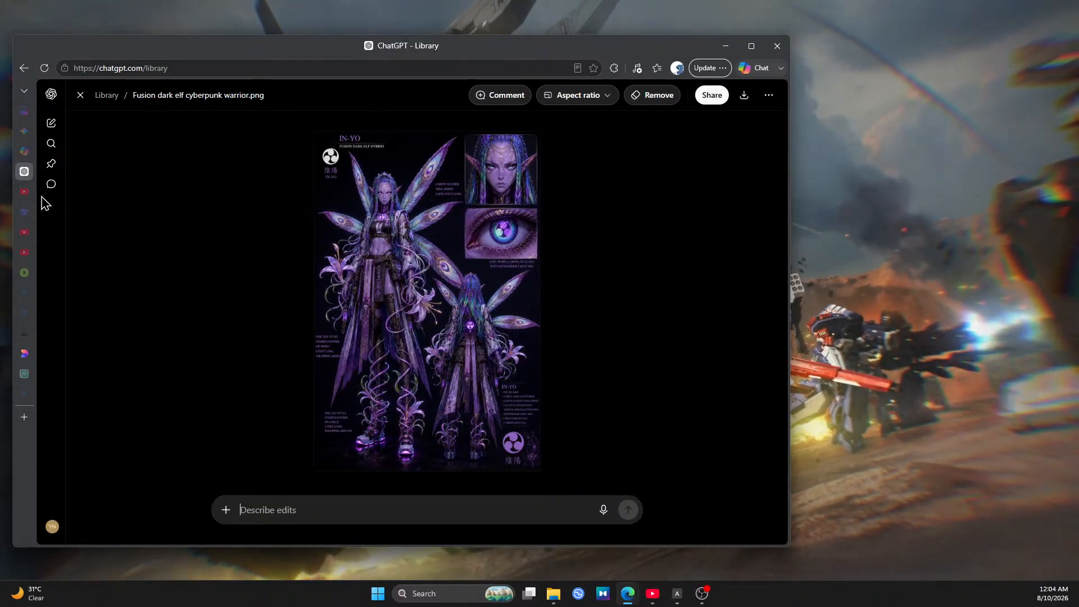
{"action": "left_click", "coordinate": [80, 95]}
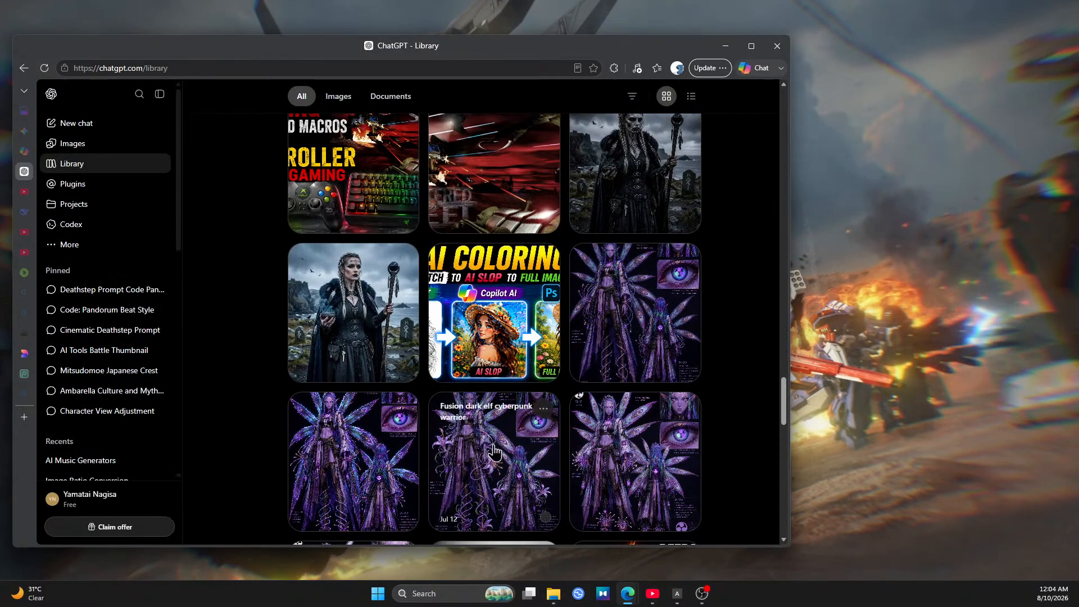
View the Fusion dark elf hybrid character design and the IN-YO fusion dark elf hybrid image enlarged, closing each one
{"action": "left_click", "coordinate": [357, 485]}
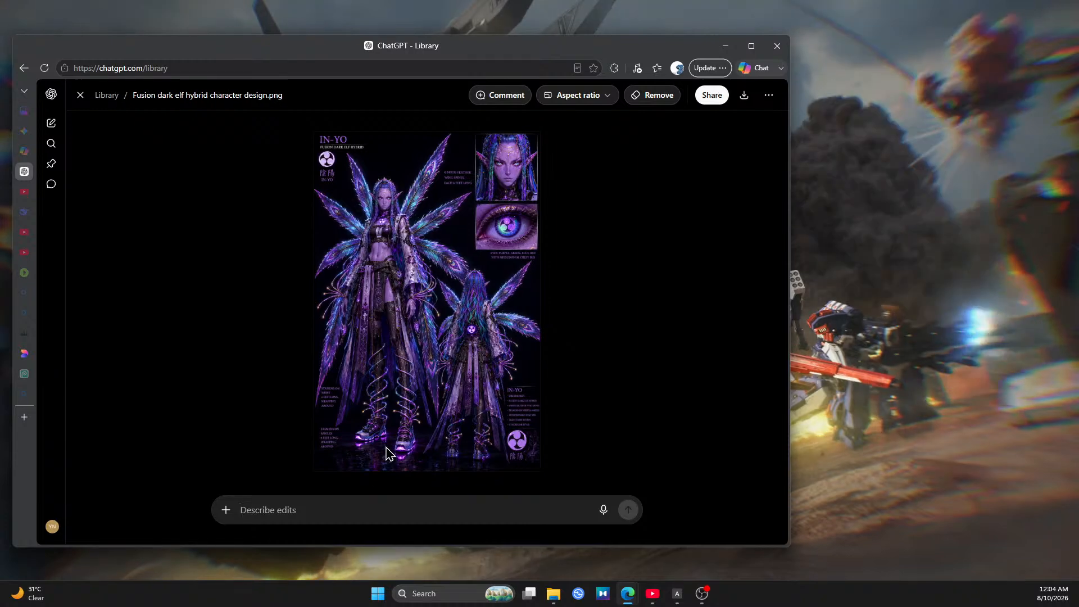
{"action": "left_click", "coordinate": [80, 95]}
{"action": "scroll", "coordinate": [618, 434], "scroll_direction": "down", "scroll_amount": 1}
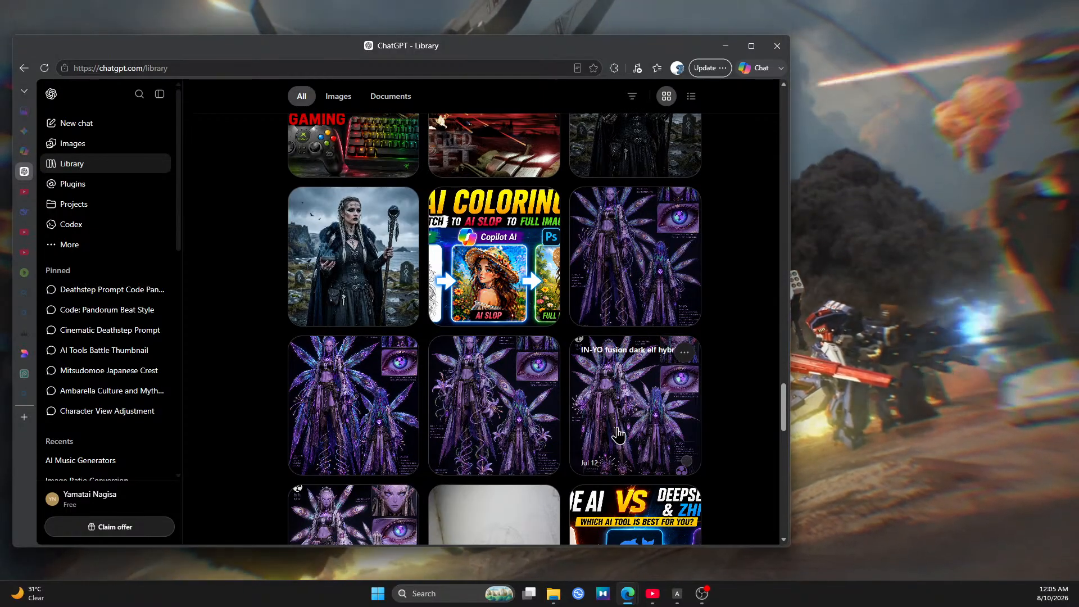
{"action": "left_click", "coordinate": [619, 434]}
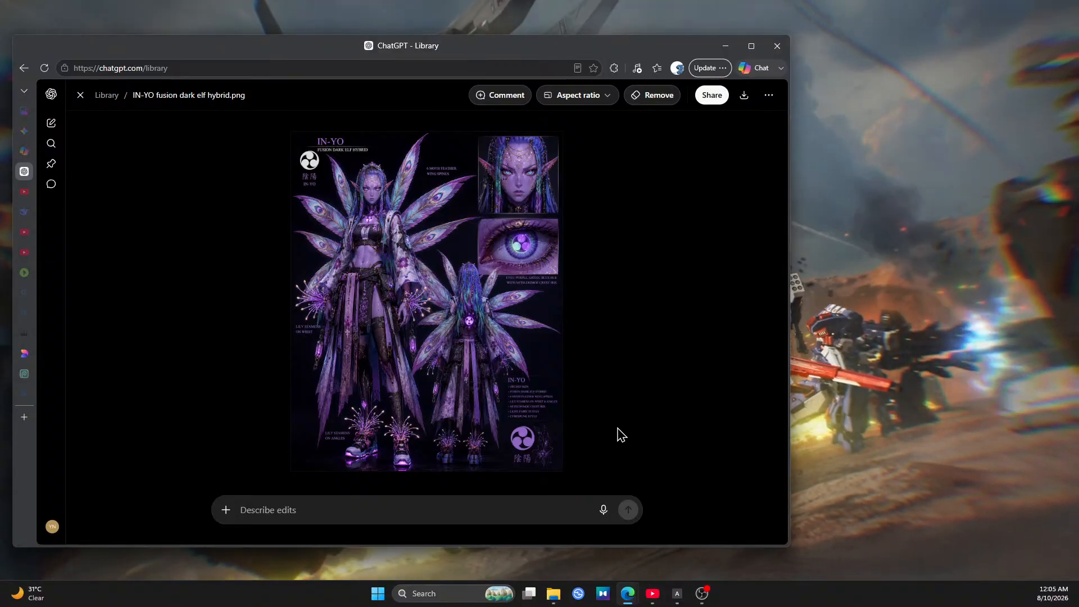
{"action": "left_click", "coordinate": [108, 107]}
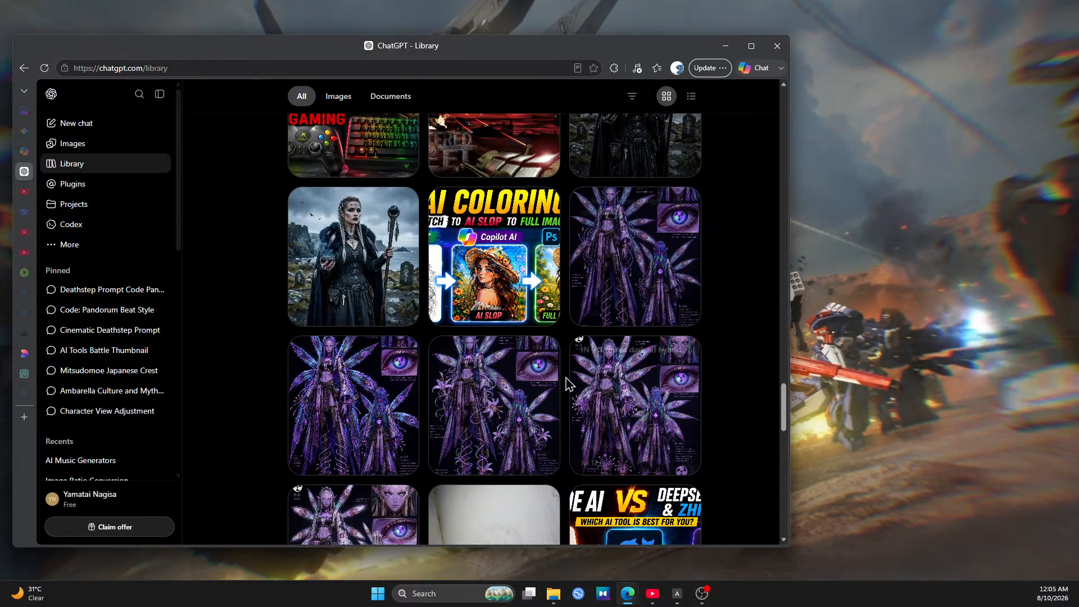
Find the Twins Transformation: Wisp Nymph Hybrids sheet among the newer library images, view it enlarged and close it
{"action": "scroll", "coordinate": [569, 384], "scroll_direction": "up", "scroll_amount": 1}
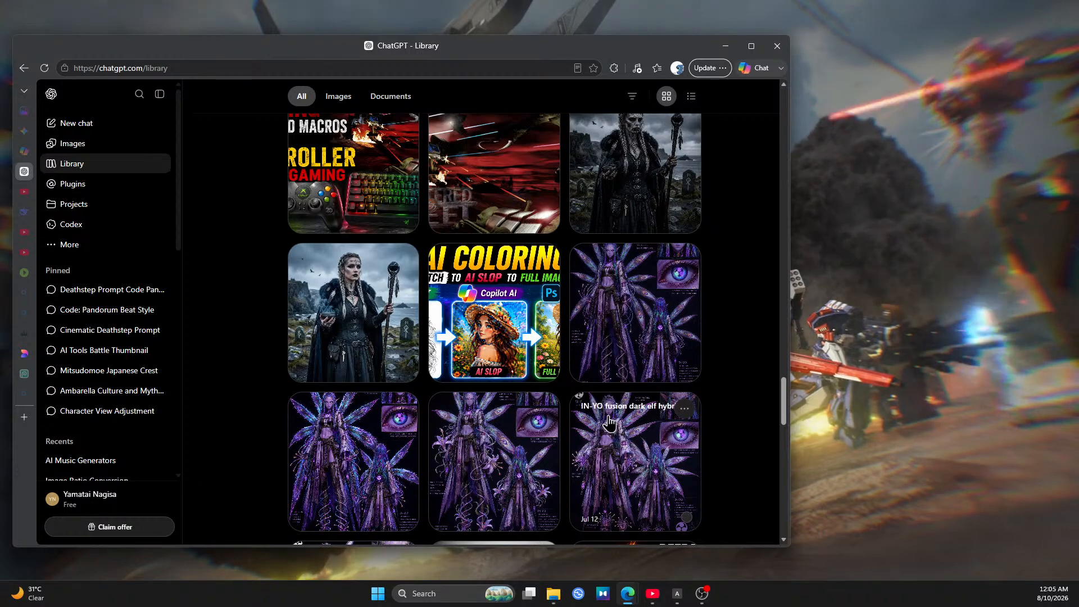
{"action": "scroll", "coordinate": [609, 422], "scroll_direction": "up", "scroll_amount": 2}
{"action": "scroll", "coordinate": [609, 423], "scroll_direction": "up", "scroll_amount": 1}
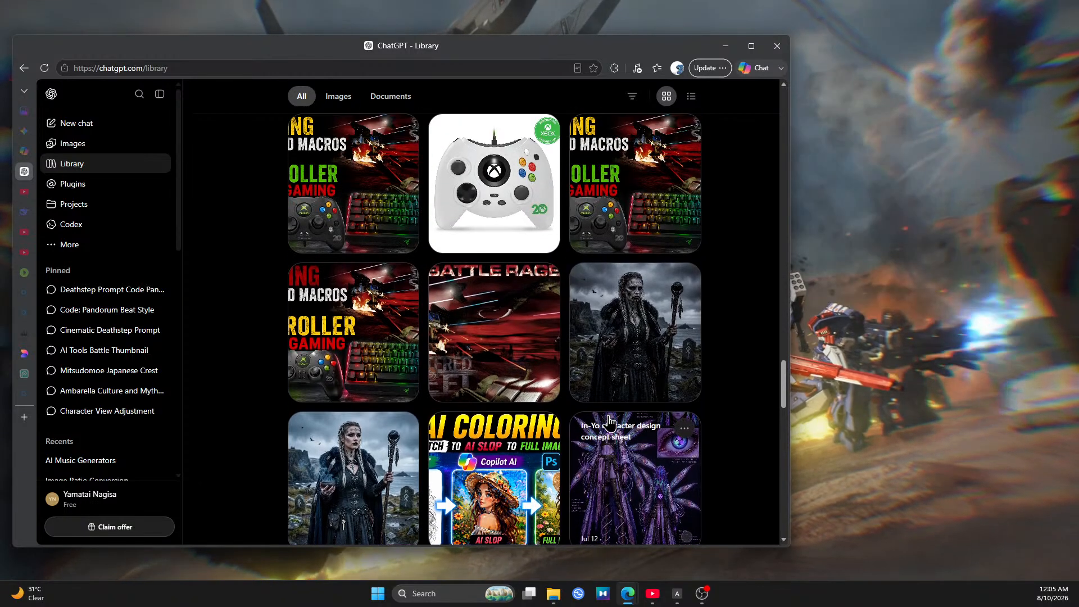
{"action": "scroll", "coordinate": [615, 466], "scroll_direction": "up", "scroll_amount": 4}
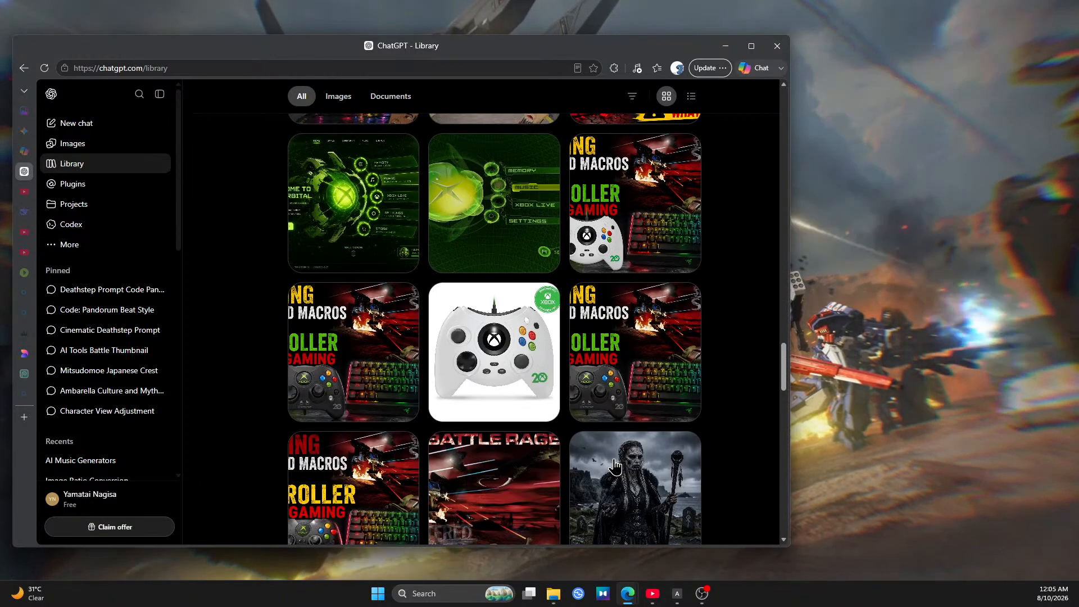
{"action": "scroll", "coordinate": [615, 465], "scroll_direction": "up", "scroll_amount": 4}
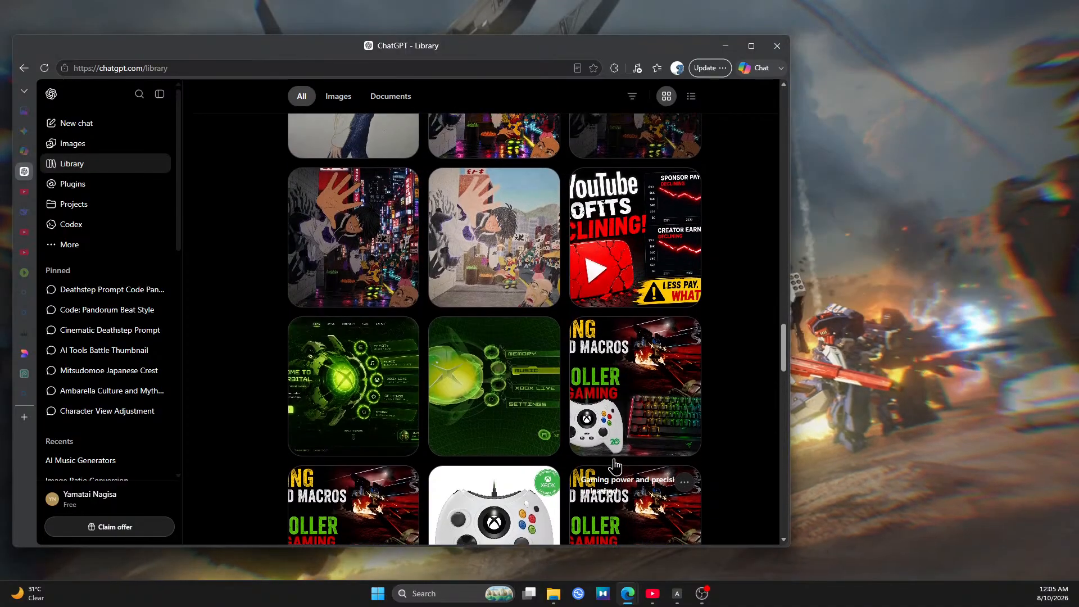
{"action": "scroll", "coordinate": [615, 465], "scroll_direction": "up", "scroll_amount": 10}
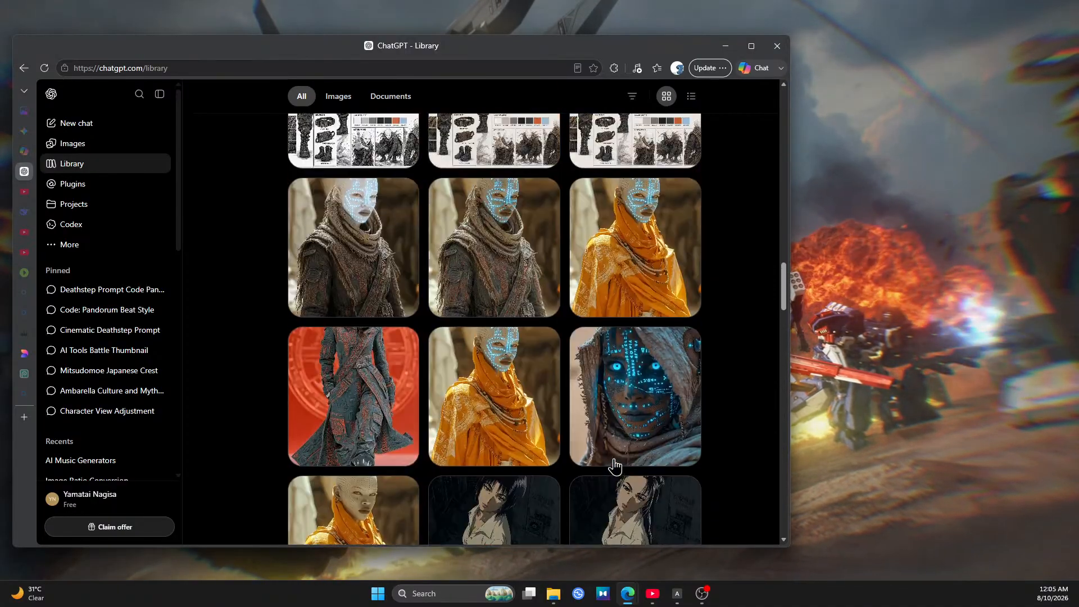
{"action": "scroll", "coordinate": [615, 465], "scroll_direction": "up", "scroll_amount": 8}
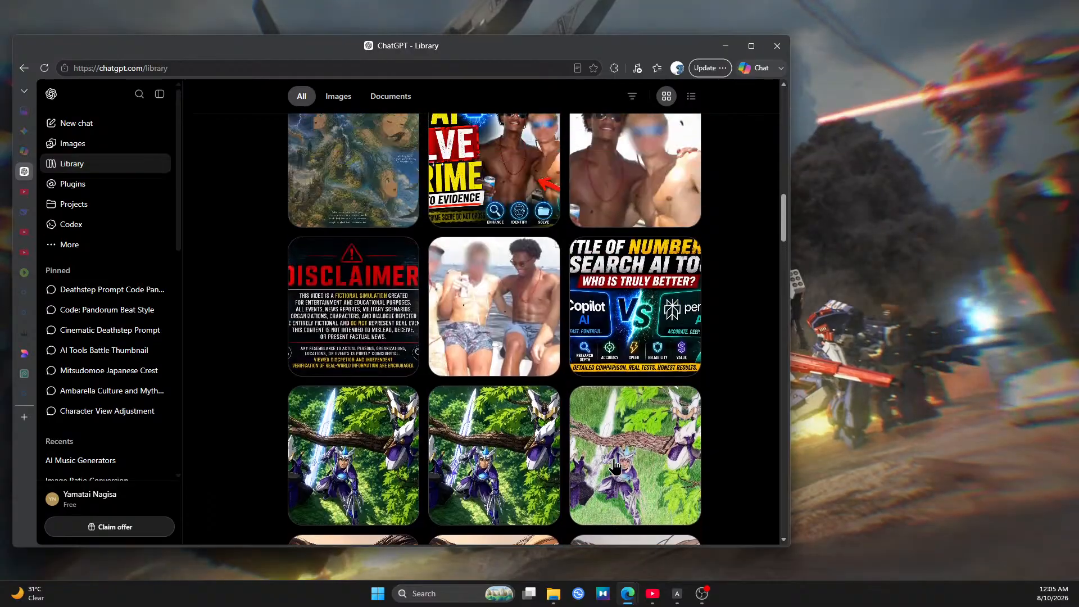
{"action": "scroll", "coordinate": [615, 466], "scroll_direction": "up", "scroll_amount": 10}
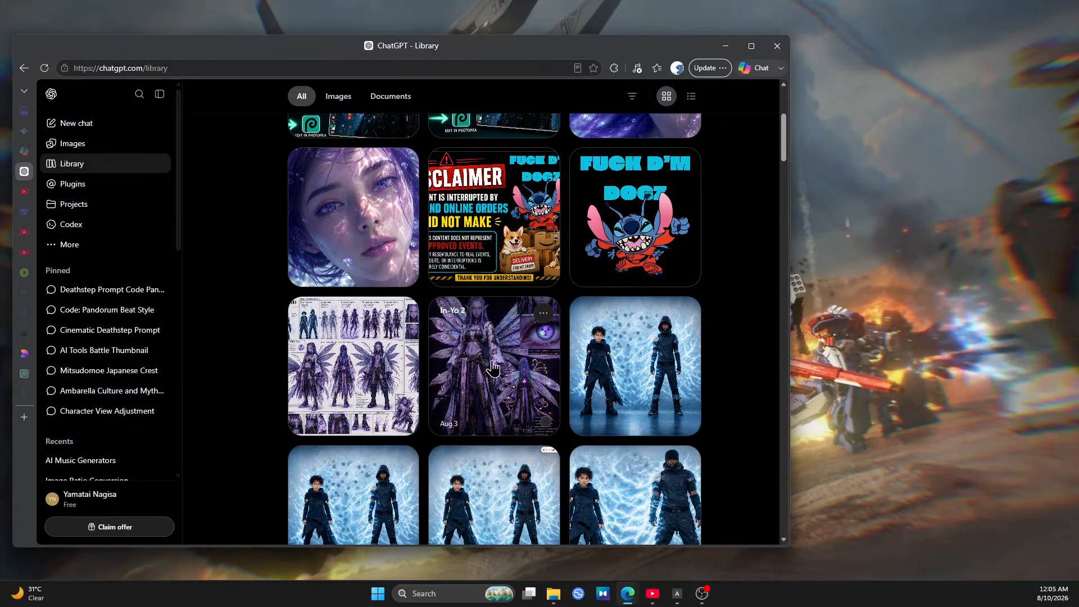
{"action": "left_click", "coordinate": [354, 368]}
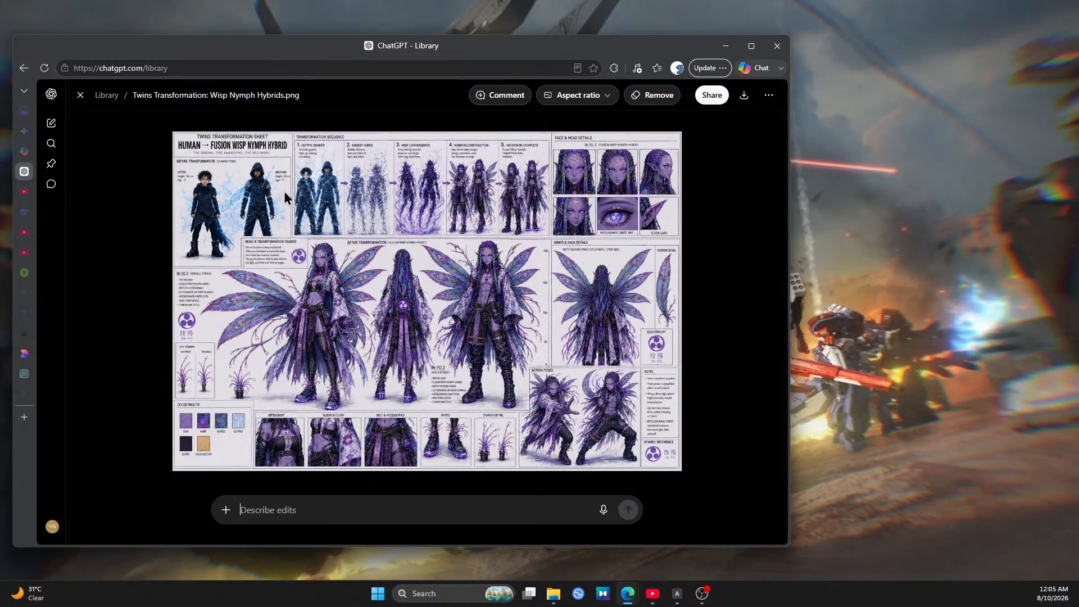
{"action": "left_click", "coordinate": [81, 96]}
Look over the images around the transformation sheet and reopen the Twins Transformation: Wisp Nymph Hybrids image enlarged
{"action": "scroll", "coordinate": [581, 410], "scroll_direction": "down", "scroll_amount": 2}
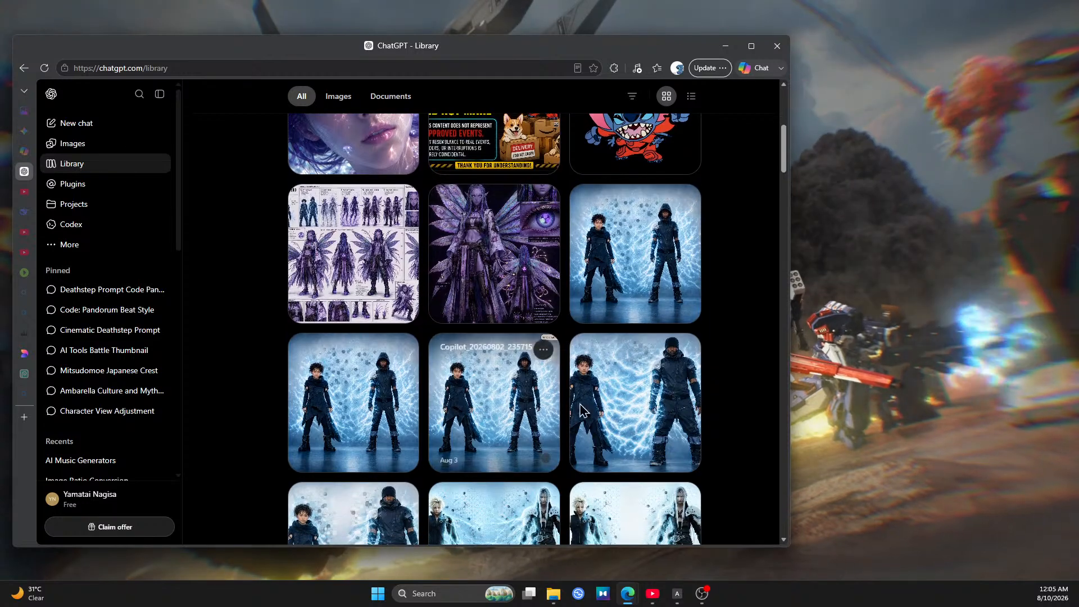
{"action": "scroll", "coordinate": [580, 411], "scroll_direction": "down", "scroll_amount": 2}
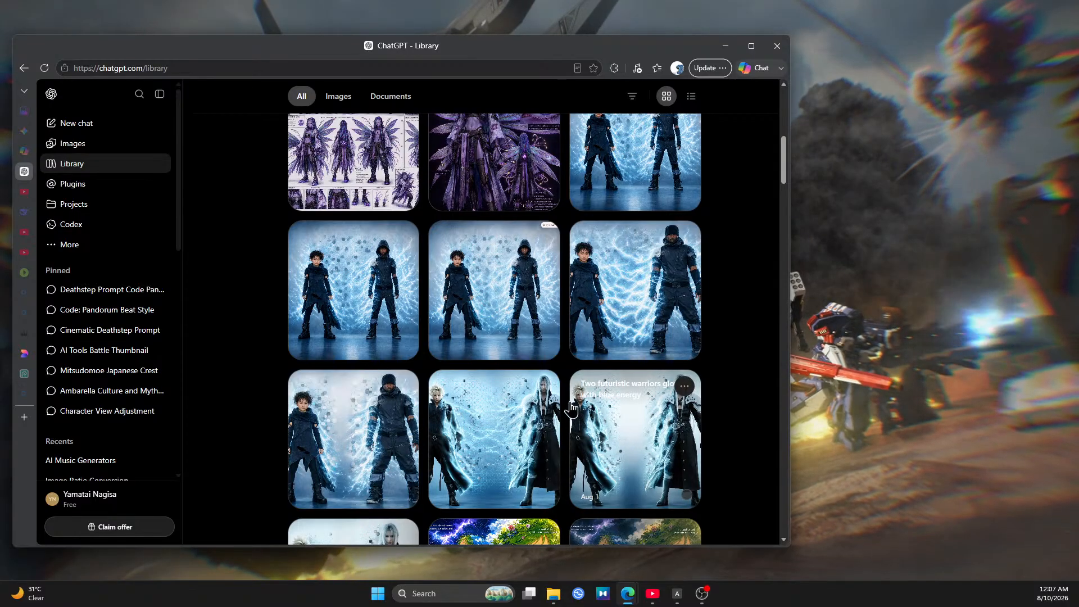
{"action": "scroll", "coordinate": [568, 428], "scroll_direction": "up", "scroll_amount": 1}
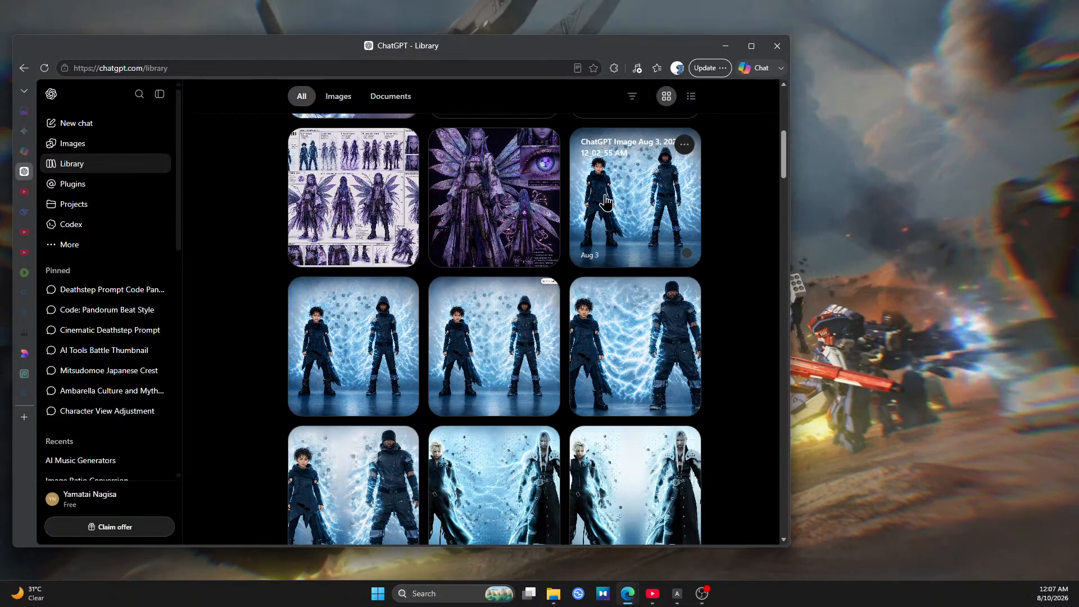
{"action": "left_click", "coordinate": [364, 207]}
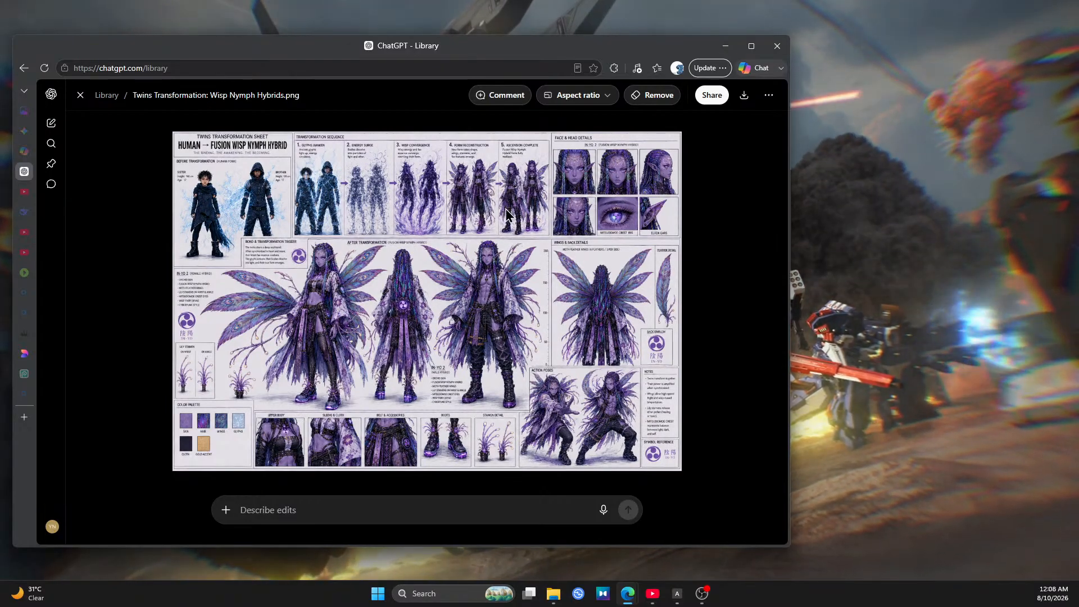
Try different page zoom levels on the transformation sheet and return to the original zoom
{"action": "key", "text": "ctrl+plus"}
{"action": "key", "text": "ctrl+plus"}
{"action": "key", "text": "ctrl+plus"}
{"action": "key", "text": "ctrl+plus"}
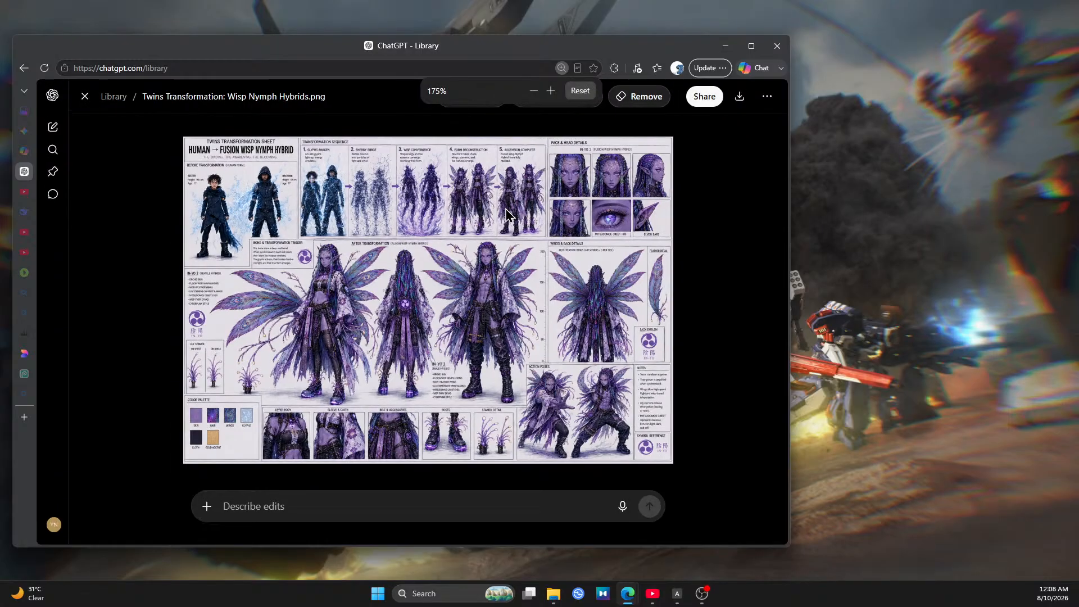
{"action": "key", "text": "ctrl+minus"}
{"action": "key", "text": "ctrl+minus"}
{"action": "key", "text": "ctrl+minus"}
{"action": "key", "text": "ctrl+minus"}
{"action": "key", "text": "ctrl+minus"}
{"action": "key", "text": "ctrl+minus"}
{"action": "key", "text": "ctrl+minus"}
{"action": "key", "text": "ctrl+minus"}
{"action": "key", "text": "ctrl+minus"}
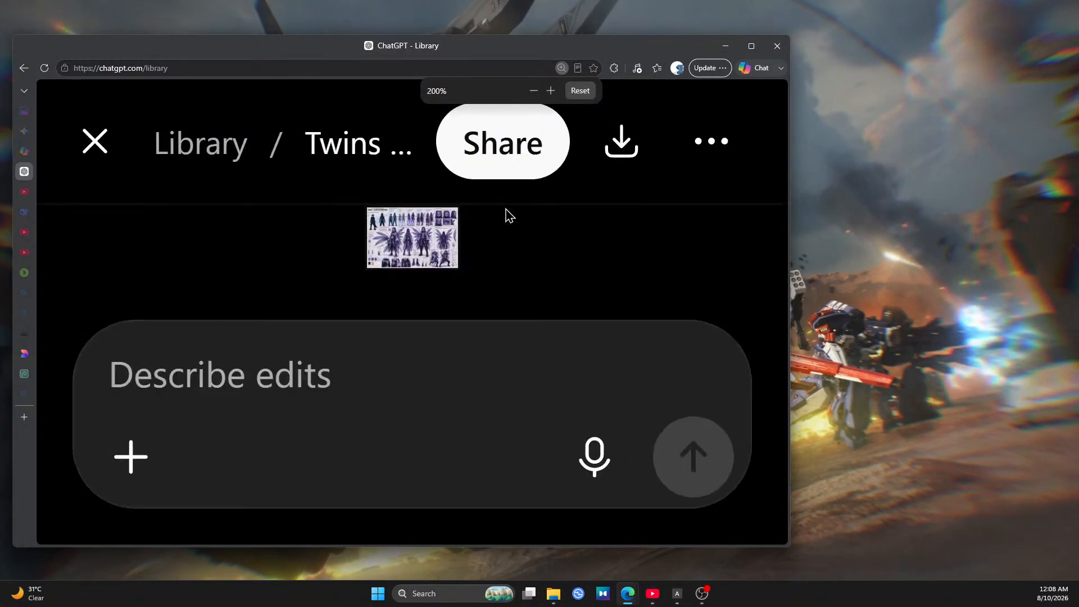
{"action": "key", "text": "ctrl+minus"}
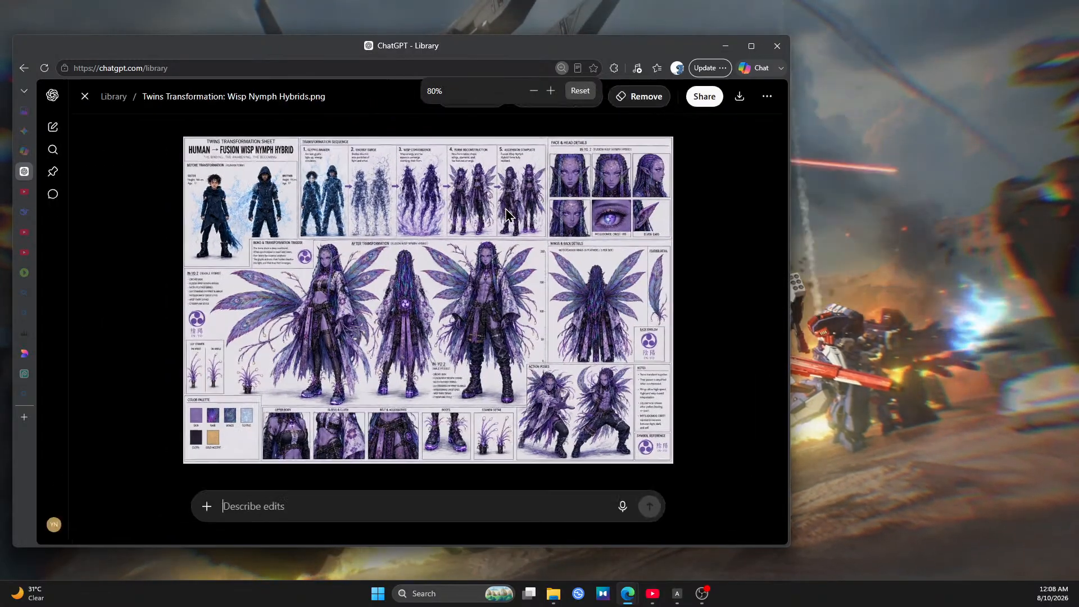
{"action": "key", "text": "ctrl+plus"}
{"action": "key", "text": "ctrl+plus"}
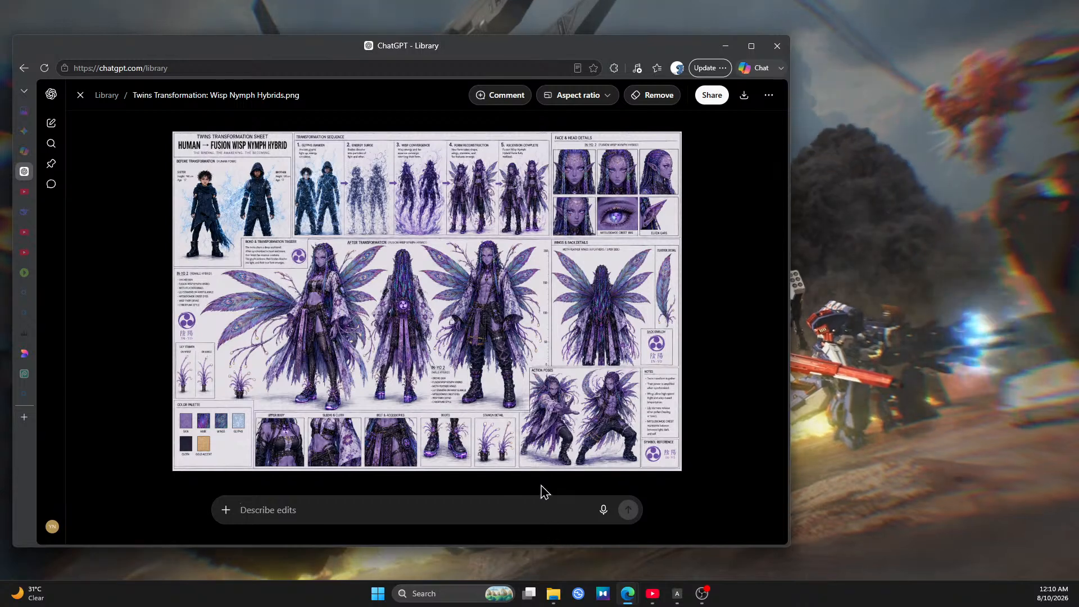
Switch to File Explorer and look through the files in the Downloads folder down to the oldest ones
{"action": "left_click", "coordinate": [554, 594]}
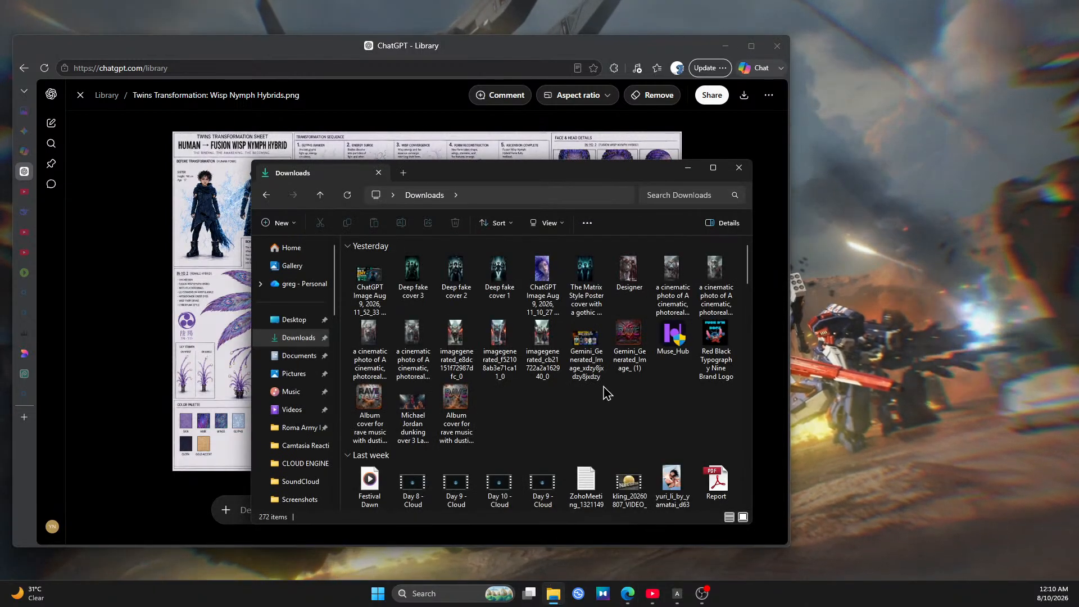
{"action": "scroll", "coordinate": [606, 393], "scroll_direction": "down", "scroll_amount": 5}
{"action": "scroll", "coordinate": [606, 394], "scroll_direction": "down", "scroll_amount": 10}
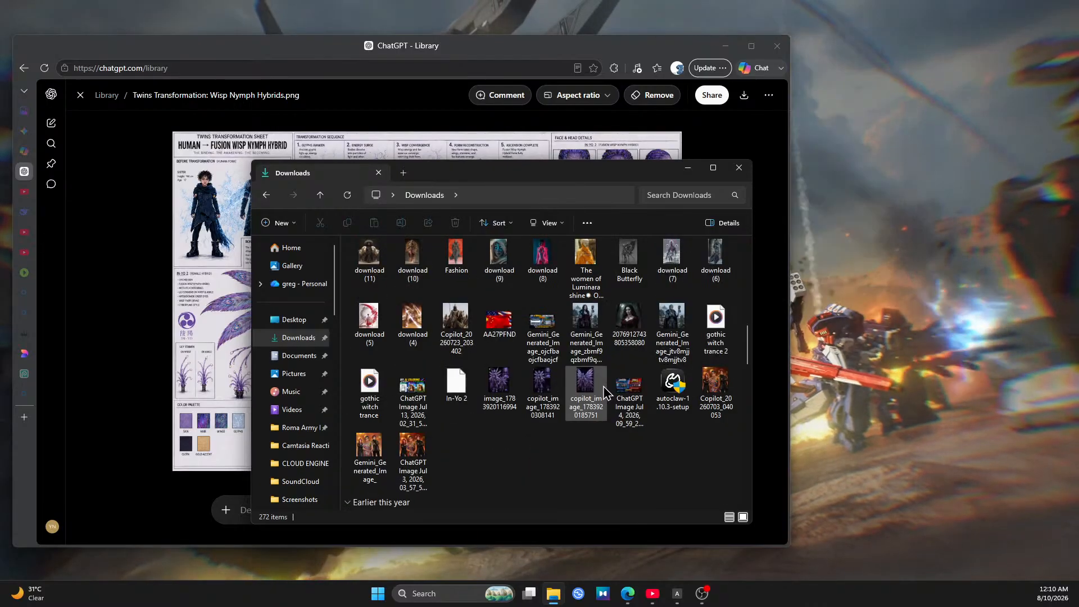
{"action": "scroll", "coordinate": [606, 394], "scroll_direction": "down", "scroll_amount": 5}
{"action": "scroll", "coordinate": [606, 394], "scroll_direction": "down", "scroll_amount": 8}
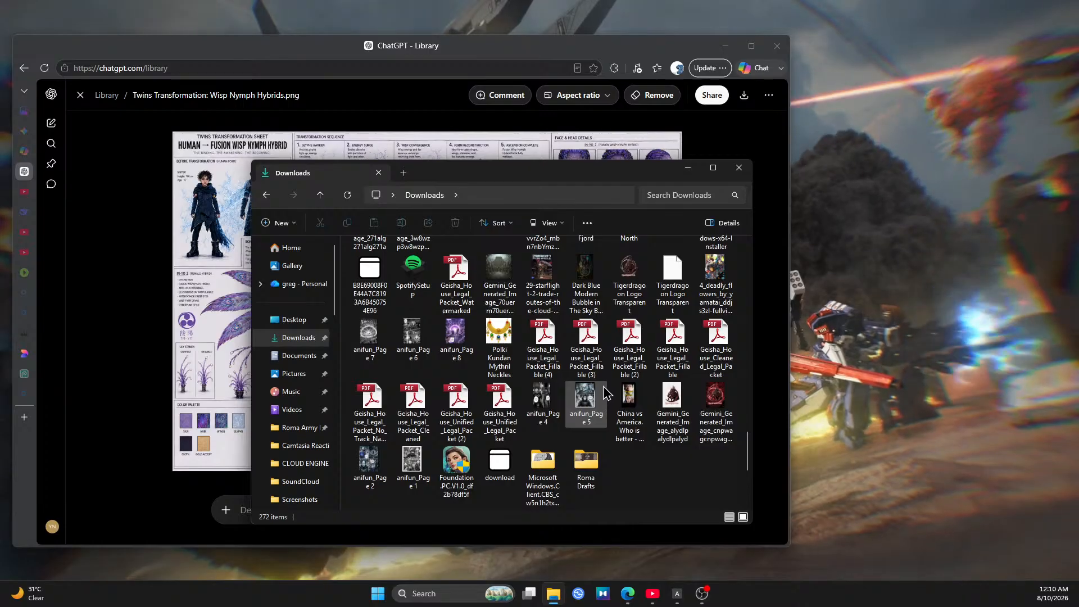
{"action": "scroll", "coordinate": [606, 393], "scroll_direction": "up", "scroll_amount": 10}
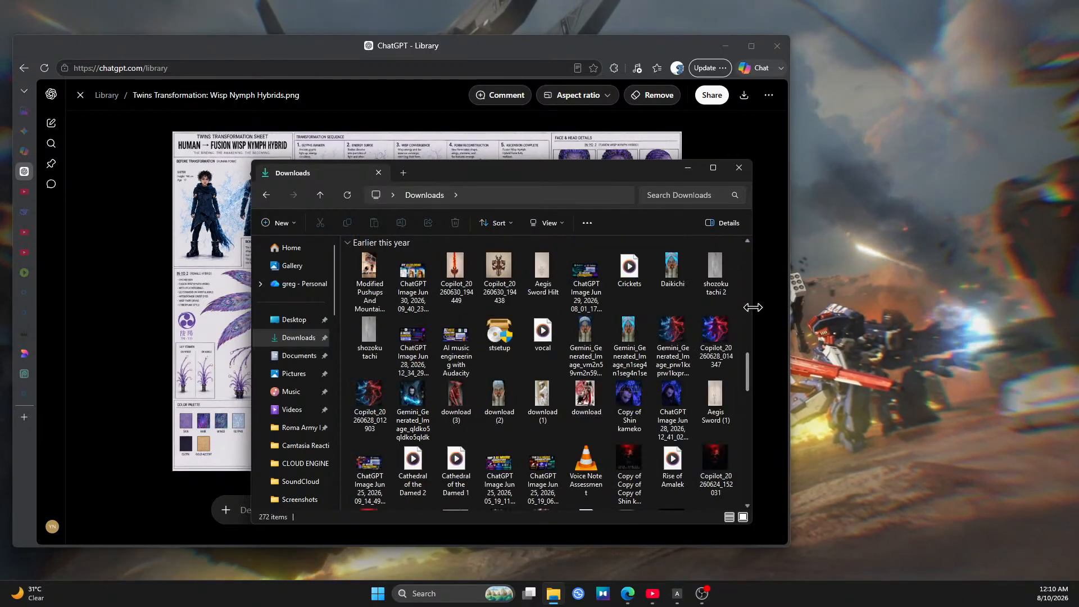
Widen the Downloads window, look back through the files to the Aug 3 transformation image, and minimize the window
{"action": "left_click_drag", "start_coordinate": [753, 308], "coordinate": [900, 308]}
{"action": "scroll", "coordinate": [791, 393], "scroll_direction": "down", "scroll_amount": 2}
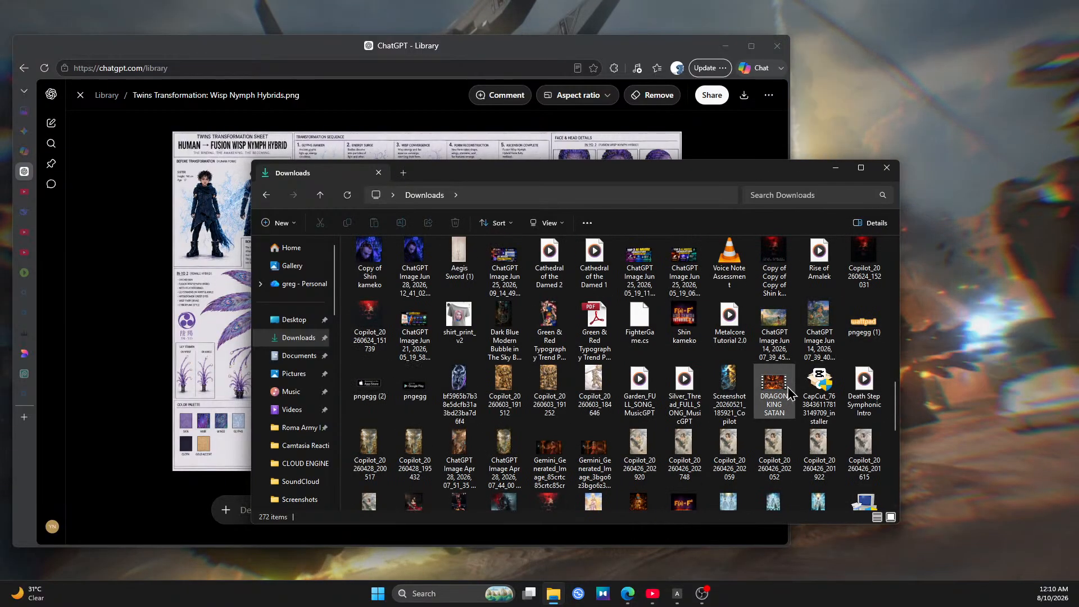
{"action": "scroll", "coordinate": [739, 397], "scroll_direction": "up", "scroll_amount": 2}
{"action": "scroll", "coordinate": [739, 398], "scroll_direction": "up", "scroll_amount": 3}
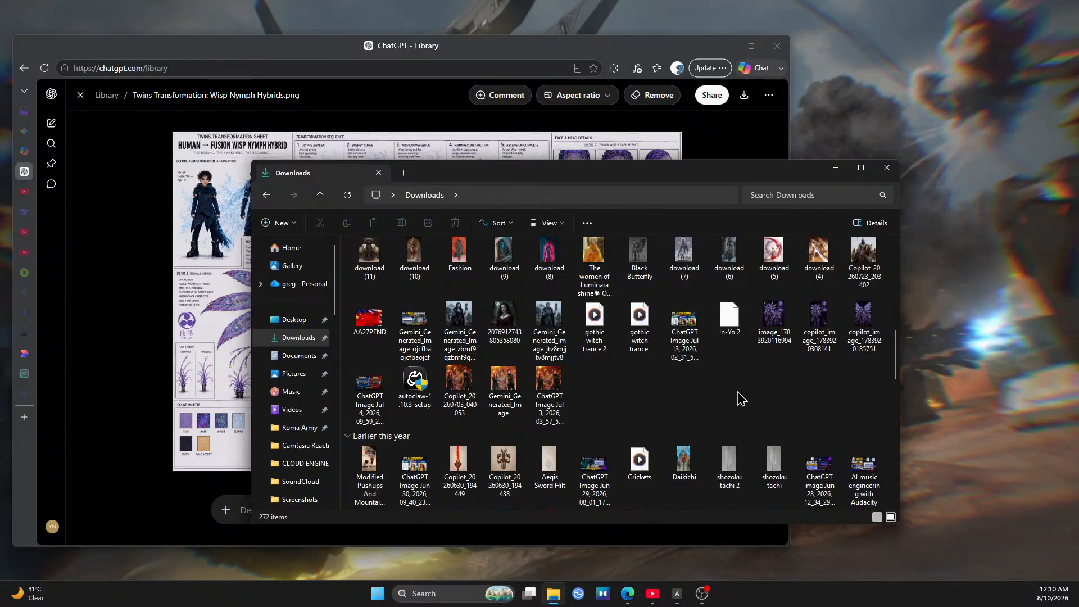
{"action": "scroll", "coordinate": [739, 397], "scroll_direction": "up", "scroll_amount": 3}
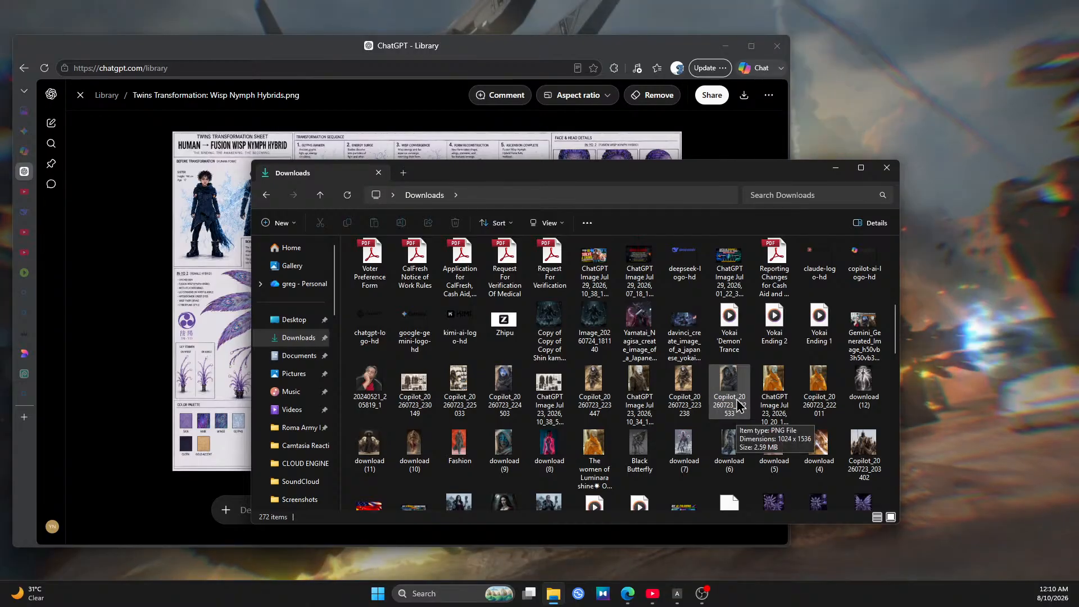
{"action": "scroll", "coordinate": [739, 406], "scroll_direction": "up", "scroll_amount": 2}
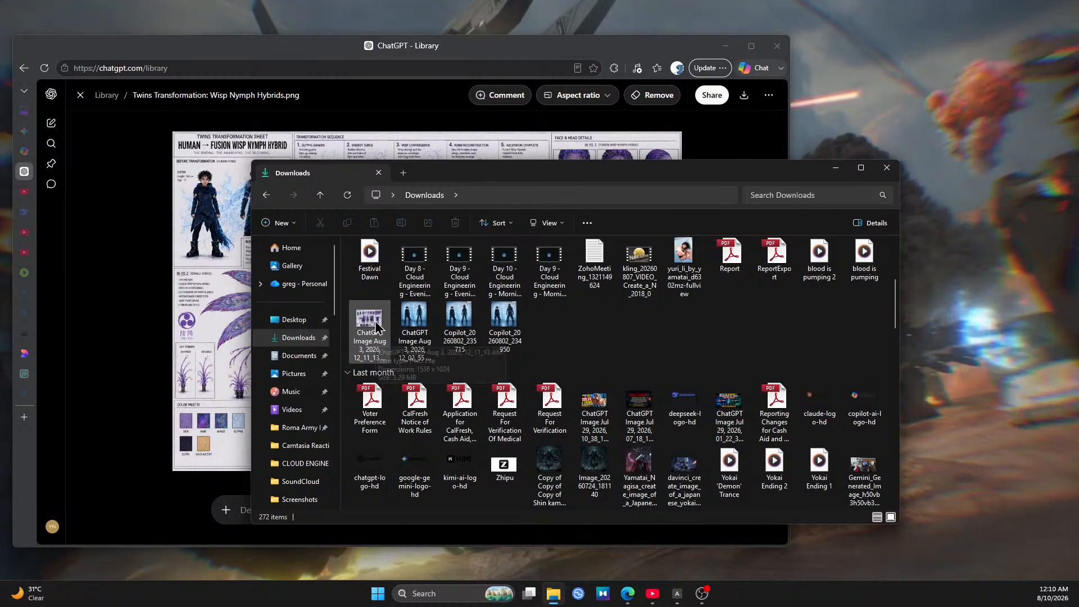
{"action": "left_click", "coordinate": [836, 169]}
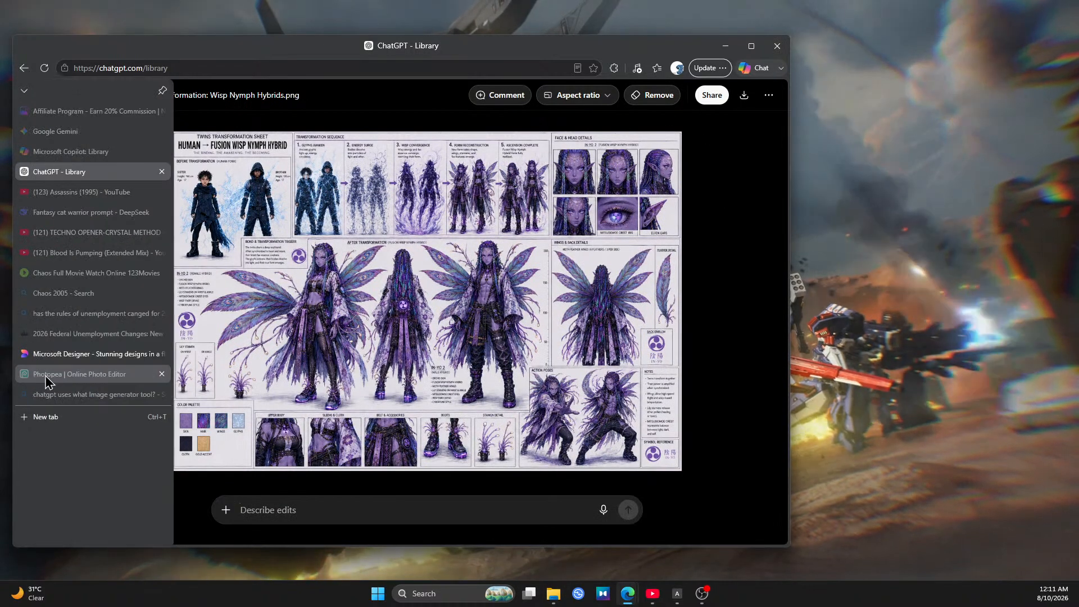
Switch to the Photopea browser tab, look through its main menus and widen the browser window
{"action": "left_click", "coordinate": [47, 375]}
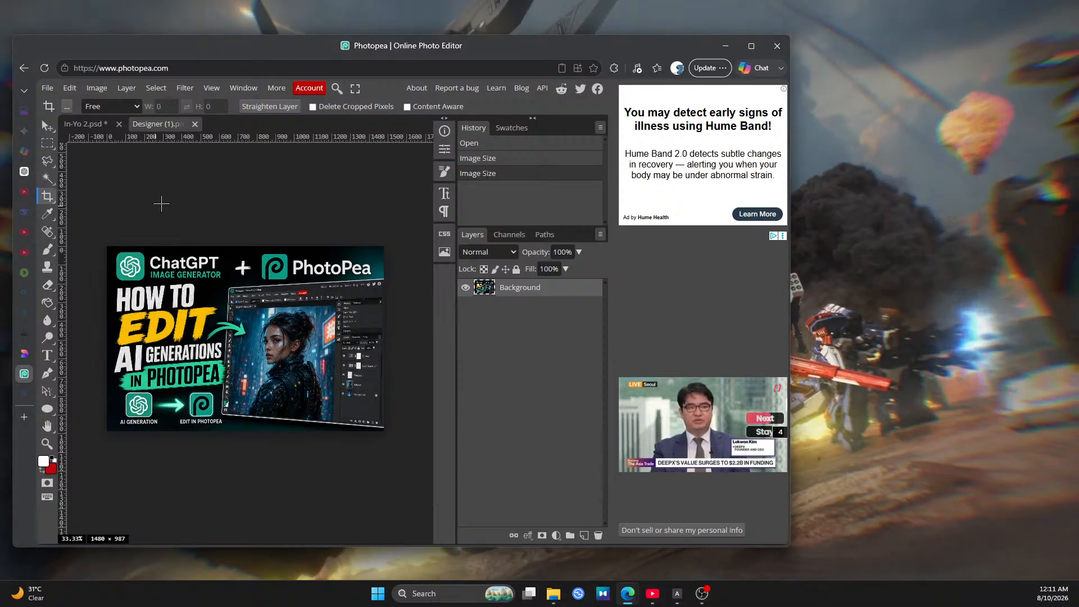
{"action": "left_click", "coordinate": [47, 90]}
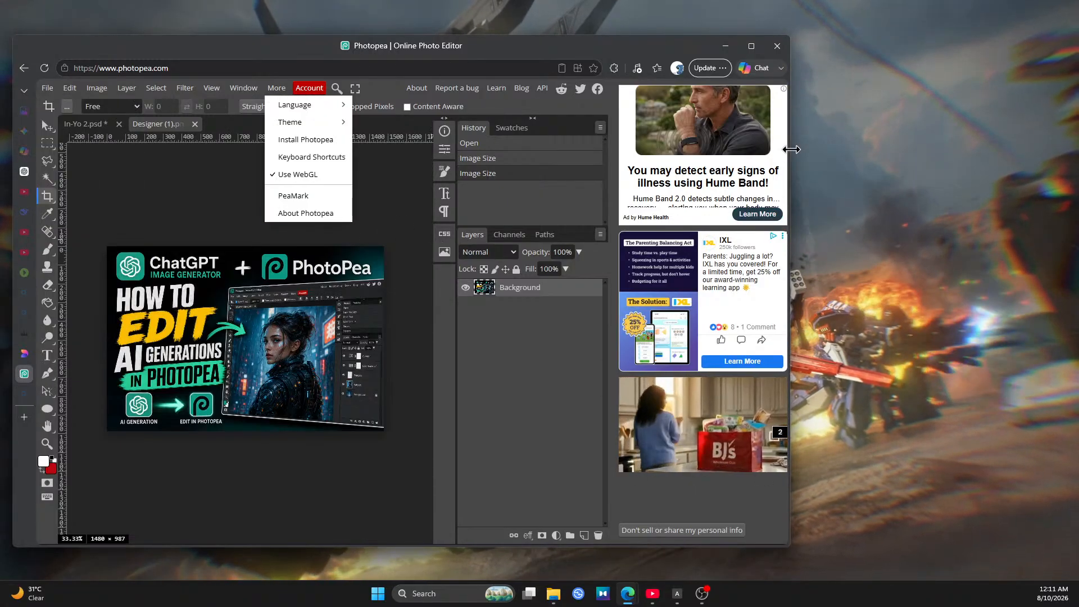
{"action": "left_click_drag", "start_coordinate": [790, 155], "coordinate": [996, 156]}
{"action": "left_click", "coordinate": [495, 89]}
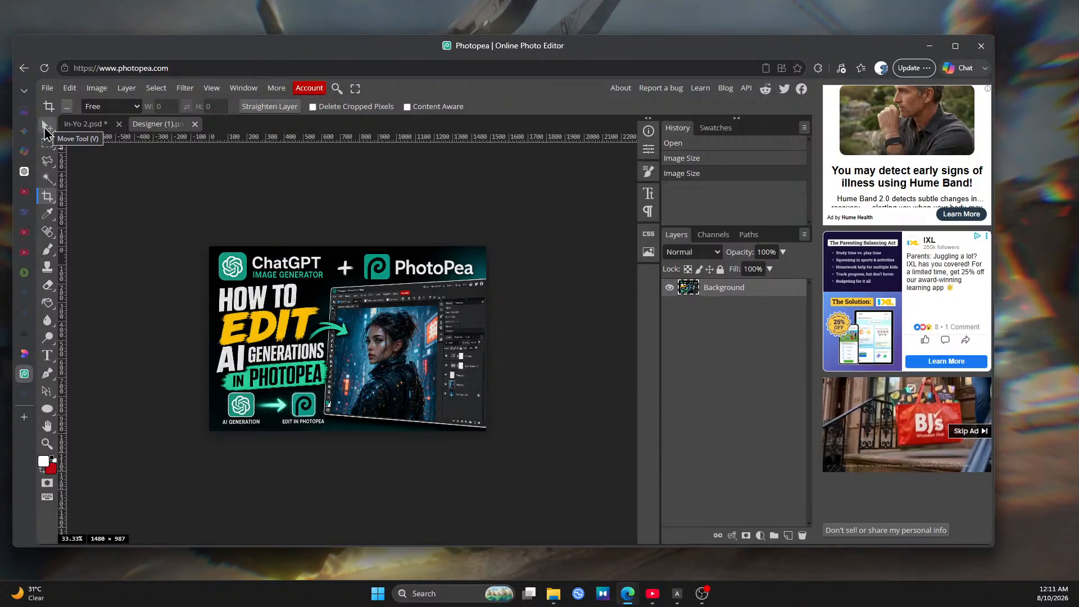
Examine the tool variants in Photopea's lasso, rectangle select, magic wand and spot healing brush groups
{"action": "right_click", "coordinate": [54, 168]}
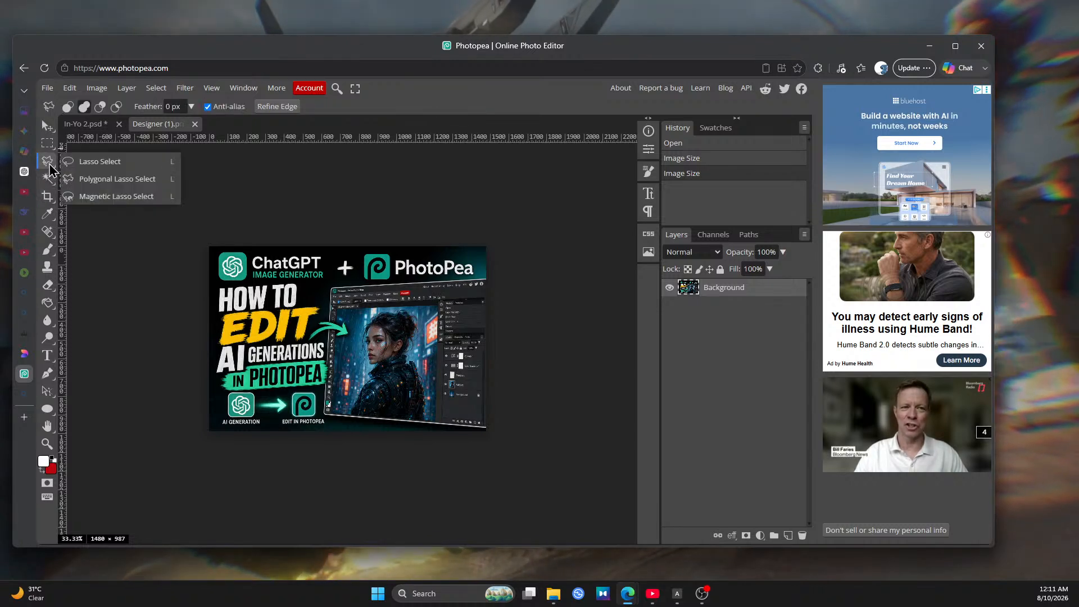
{"action": "right_click", "coordinate": [54, 149]}
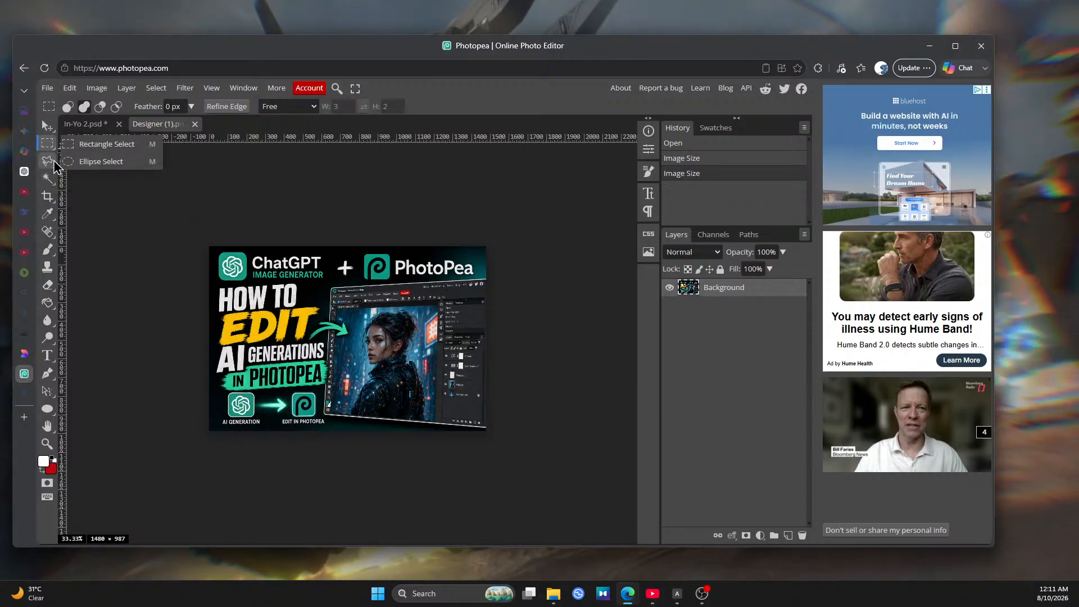
{"action": "right_click", "coordinate": [56, 168]}
{"action": "left_click", "coordinate": [54, 168]}
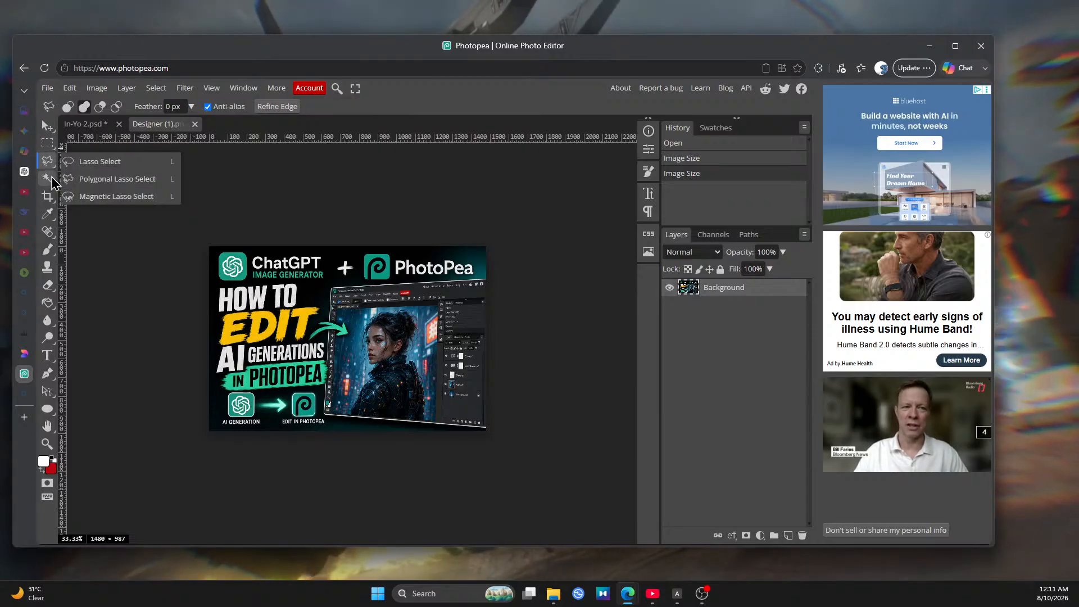
{"action": "left_click", "coordinate": [48, 178]}
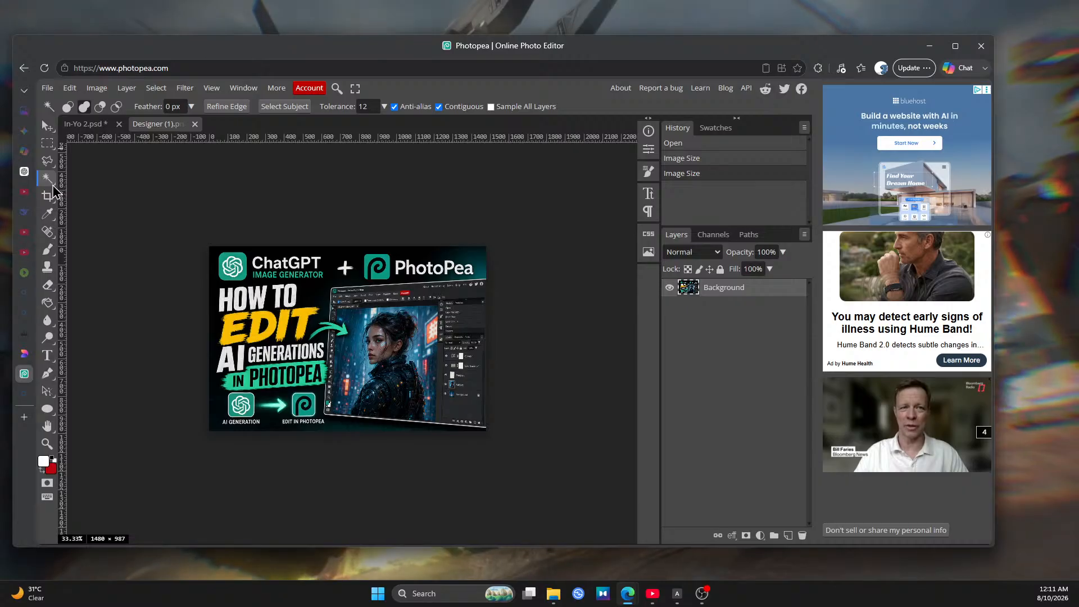
{"action": "right_click", "coordinate": [54, 185]}
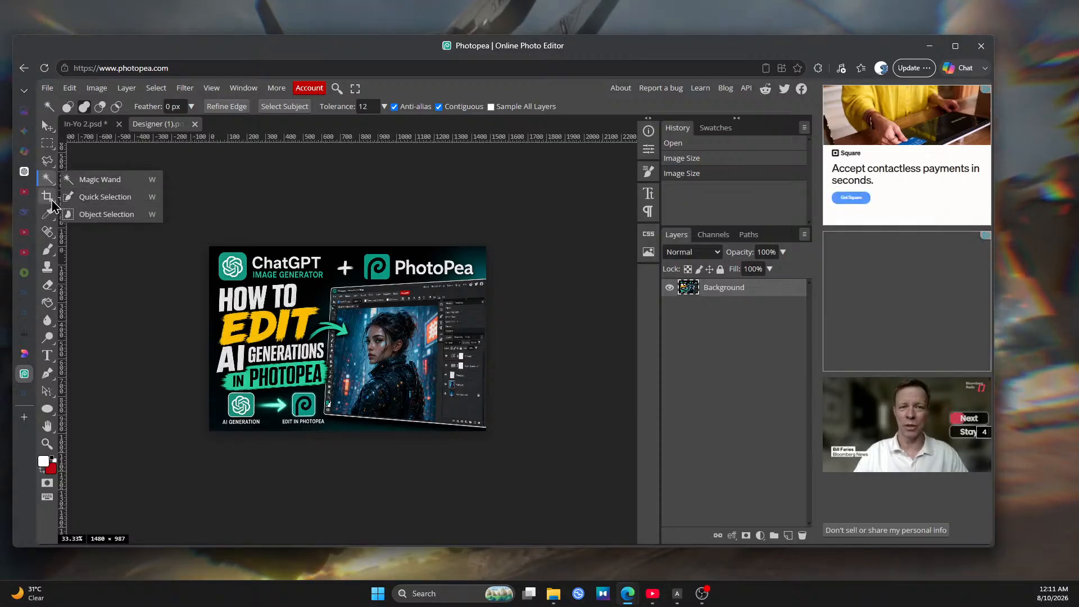
{"action": "left_click", "coordinate": [79, 241]}
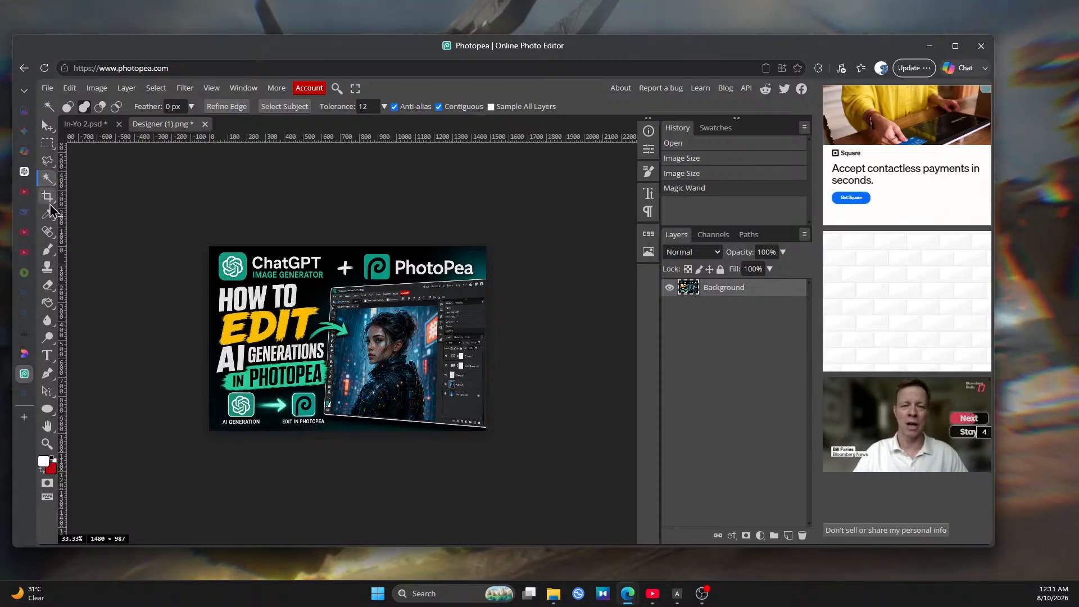
{"action": "left_click", "coordinate": [56, 243]}
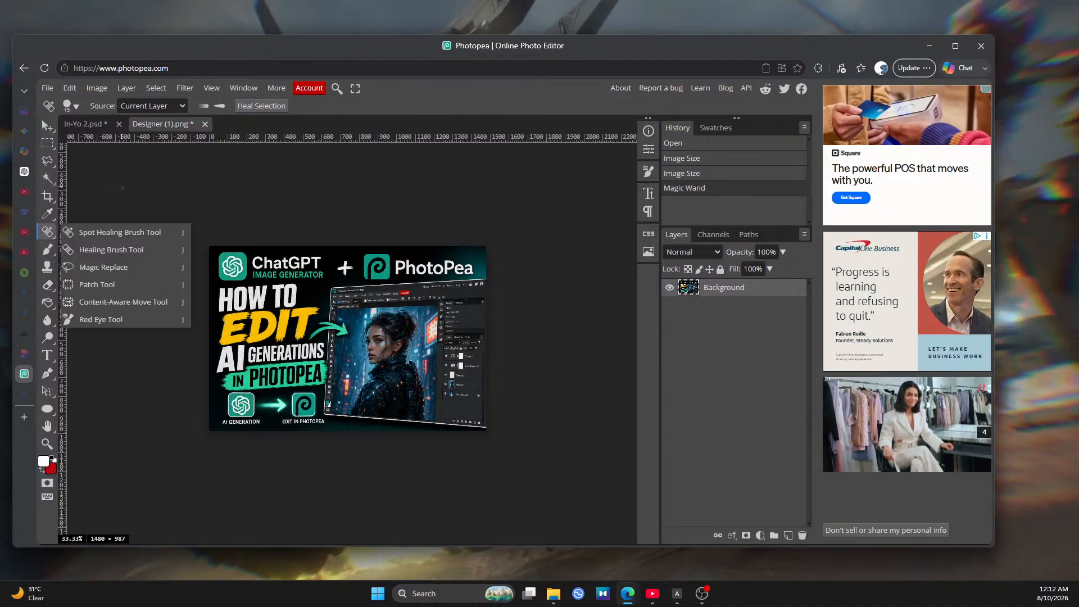
Select the Spot Healing Brush Tool and look through the Filter, Edit and Window menus
{"action": "left_click", "coordinate": [67, 233]}
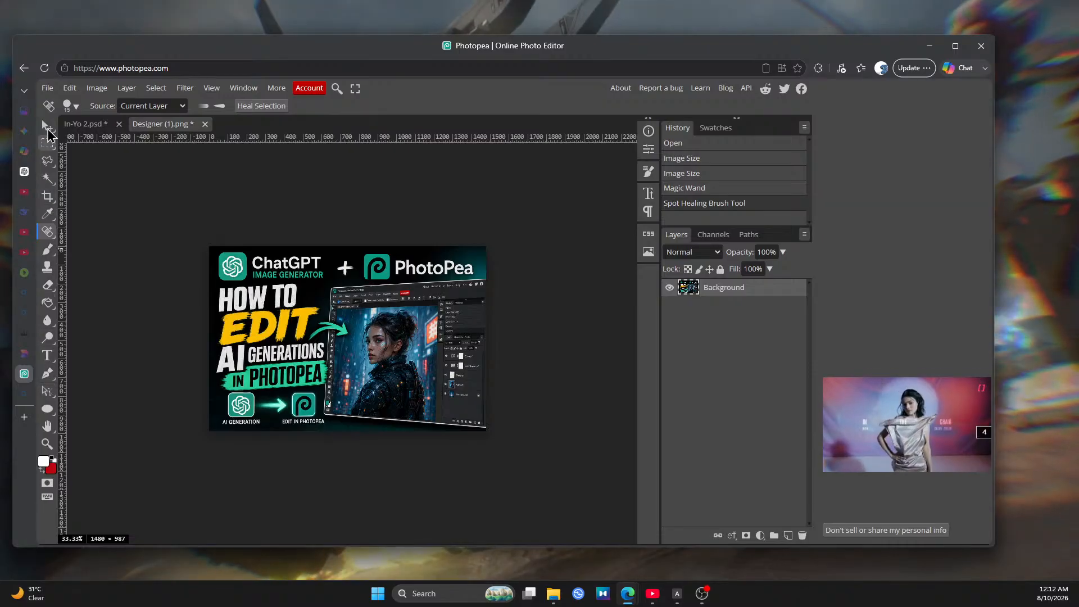
{"action": "left_click", "coordinate": [187, 89]}
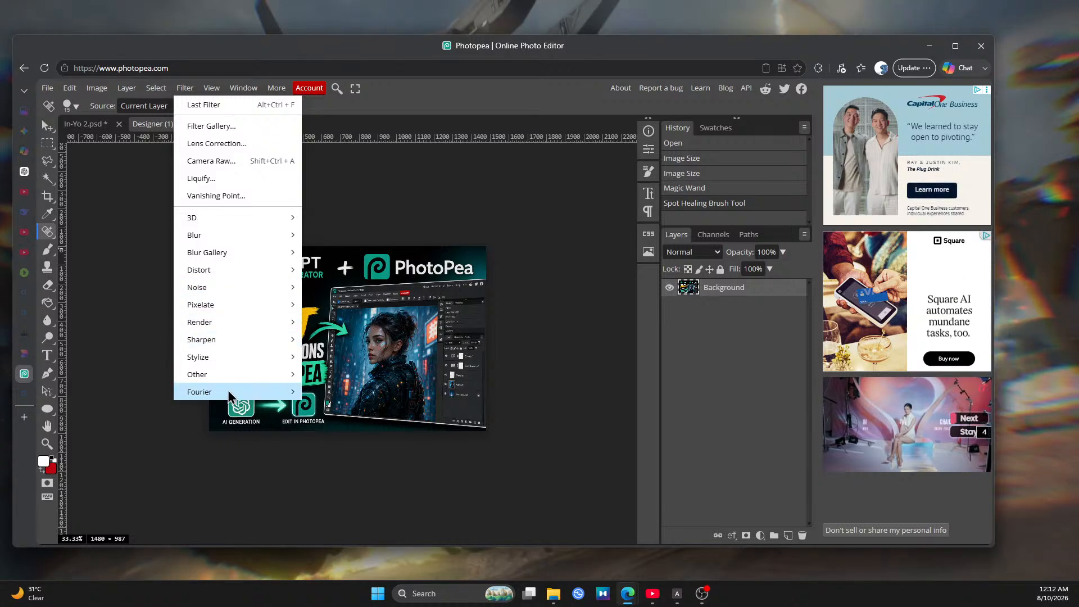
{"action": "mouse_move", "coordinate": [230, 391]}
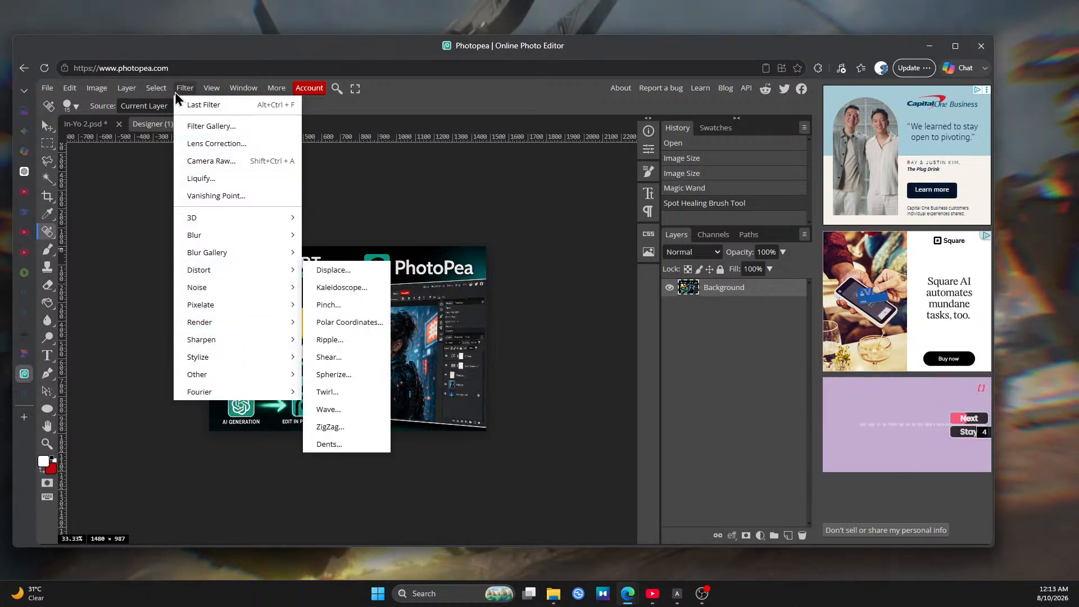
{"action": "mouse_move", "coordinate": [106, 94]}
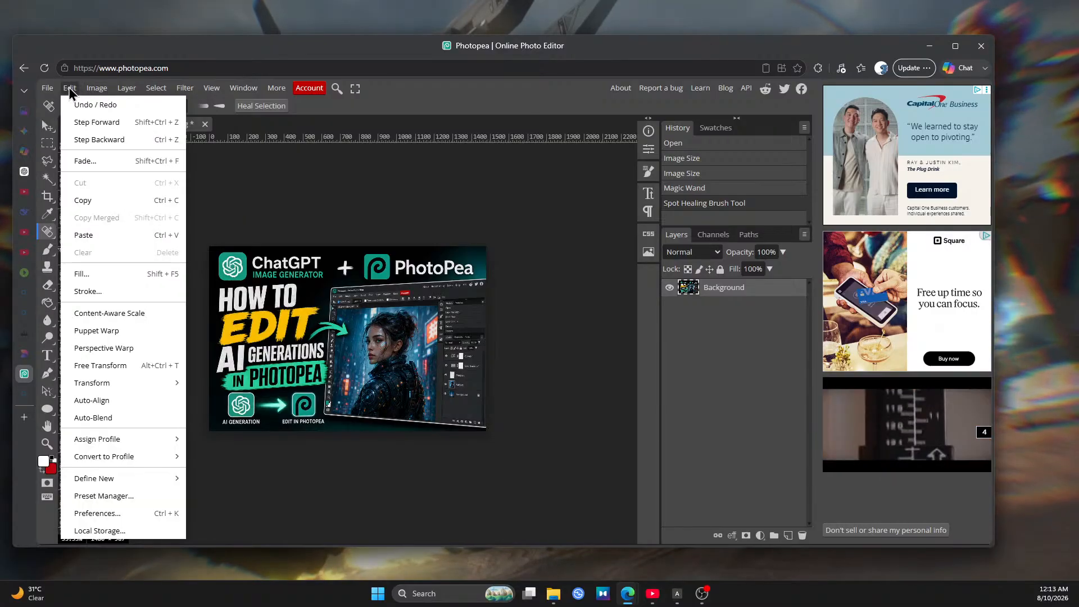
{"action": "mouse_move", "coordinate": [186, 93]}
{"action": "mouse_move", "coordinate": [237, 89]}
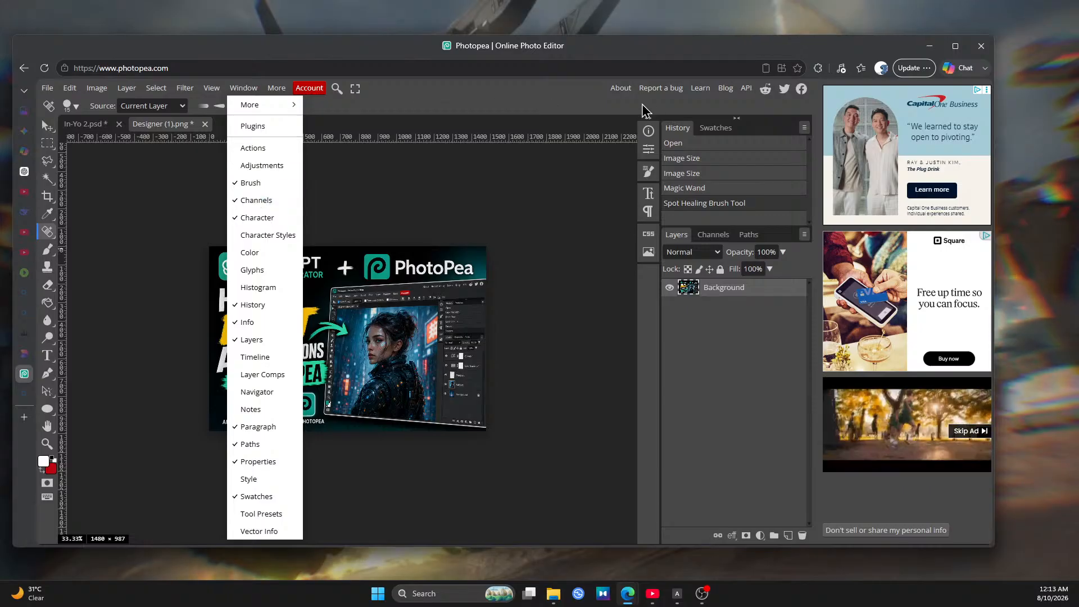
Expand the collapsed Info, Brush, Character and CSS panels to view them and collapse them again
{"action": "left_click", "coordinate": [652, 127]}
{"action": "left_click", "coordinate": [652, 127]}
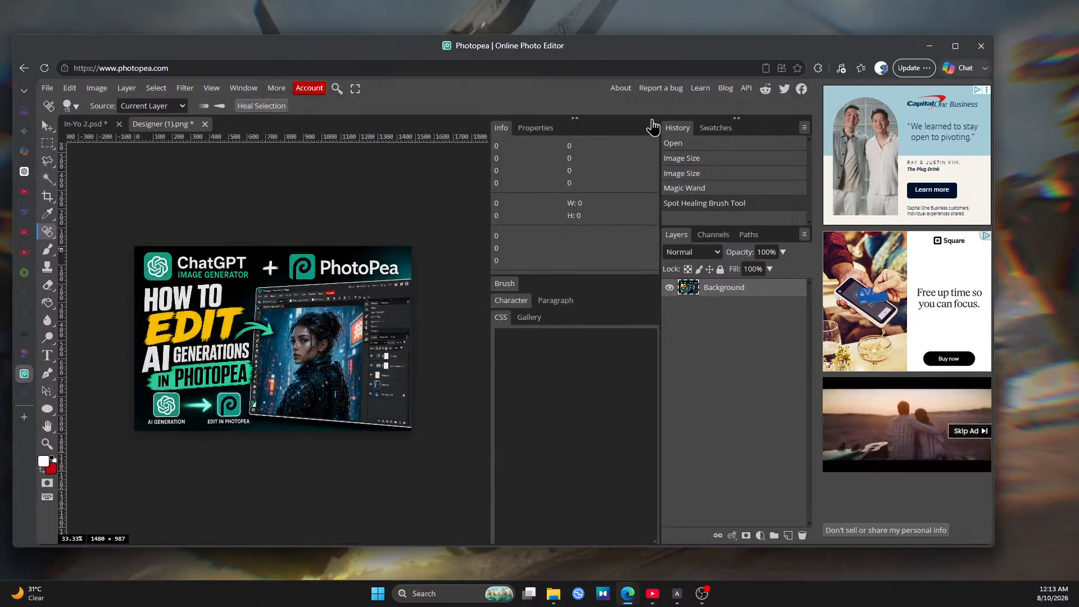
{"action": "left_click", "coordinate": [576, 118]}
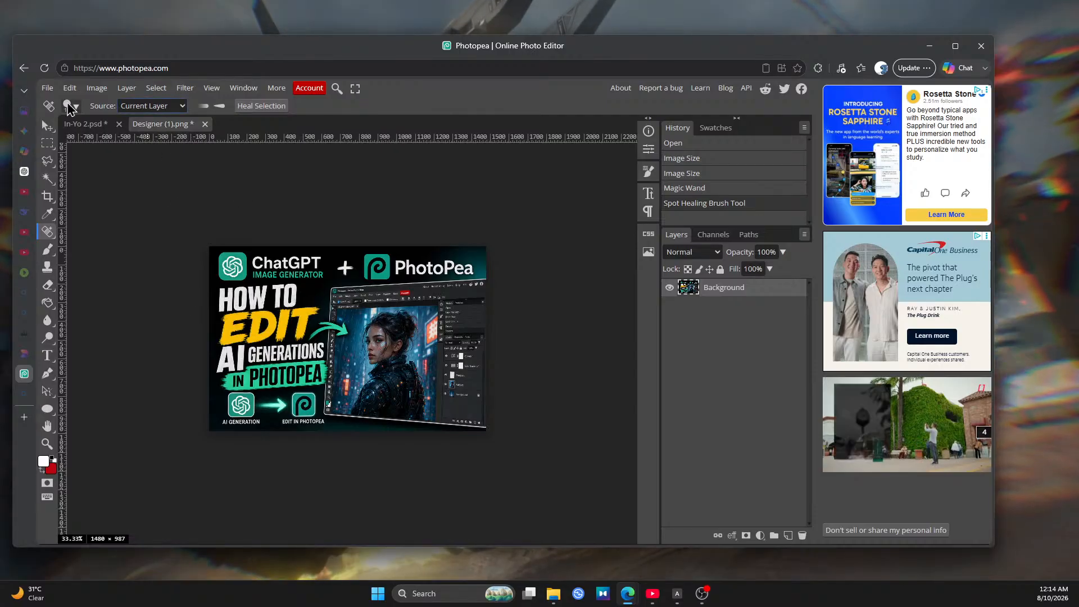
Open the image ChatGPT Image Aug 3, 2026, 12_11_13 AM from the Downloads folder
{"action": "left_click", "coordinate": [47, 88]}
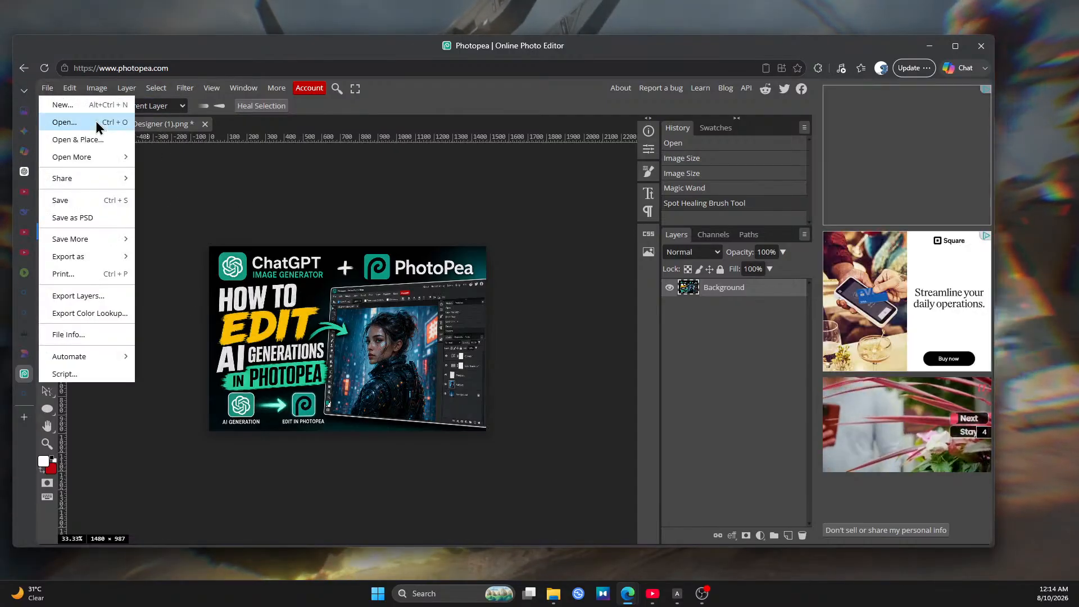
{"action": "left_click", "coordinate": [96, 121]}
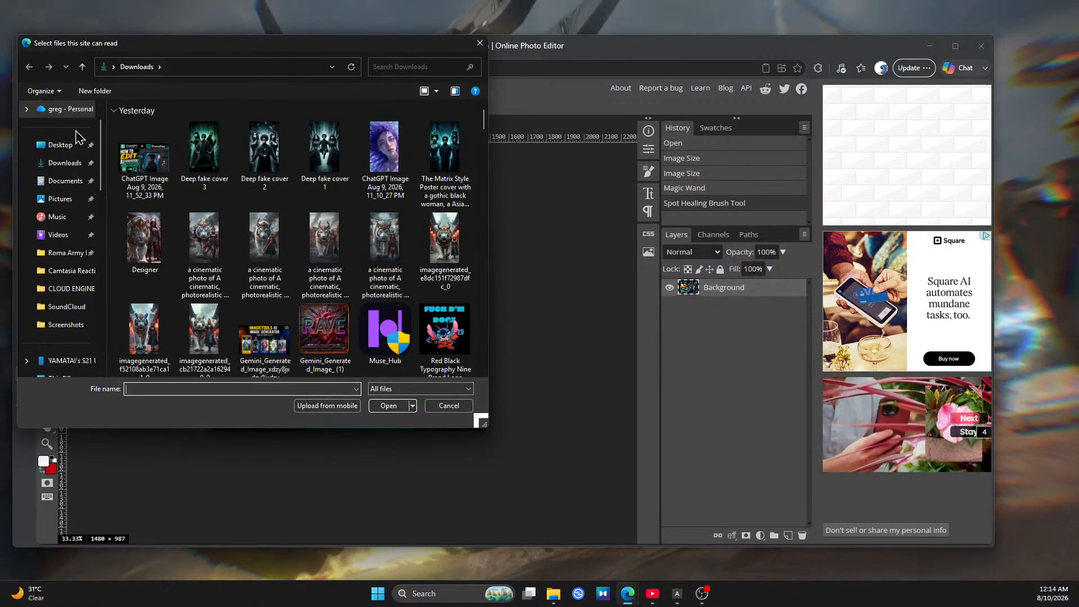
{"action": "scroll", "coordinate": [399, 227], "scroll_direction": "down", "scroll_amount": 3}
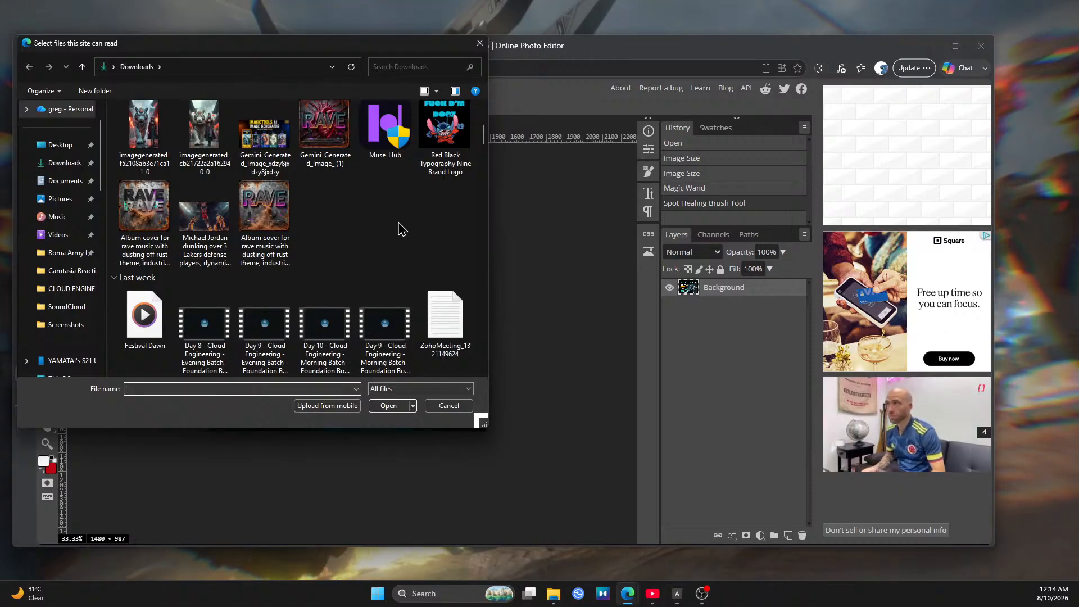
{"action": "scroll", "coordinate": [399, 222], "scroll_direction": "down", "scroll_amount": 5}
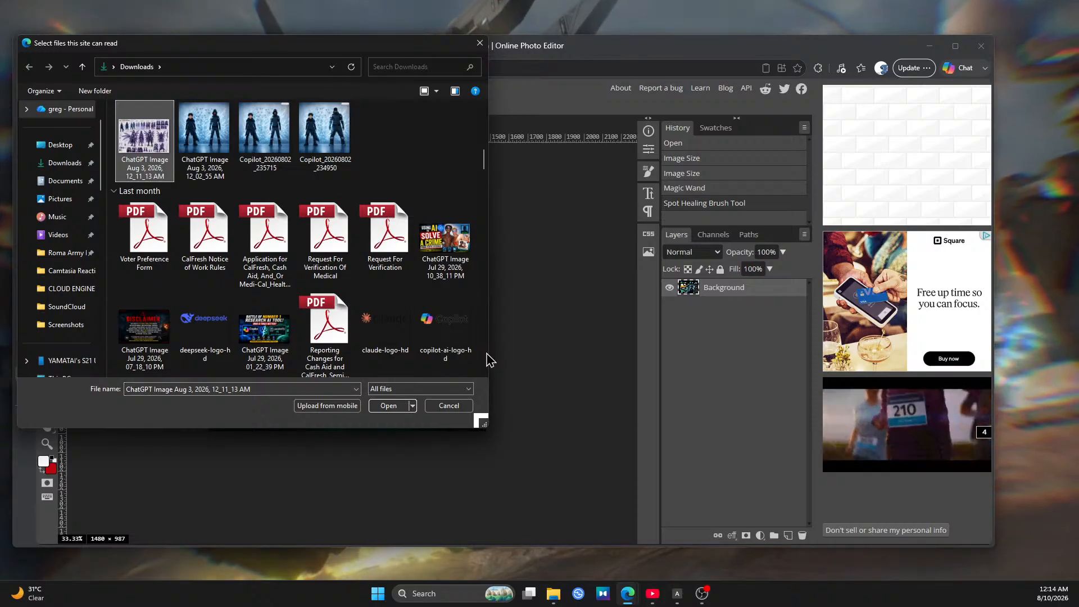
{"action": "left_click", "coordinate": [388, 406]}
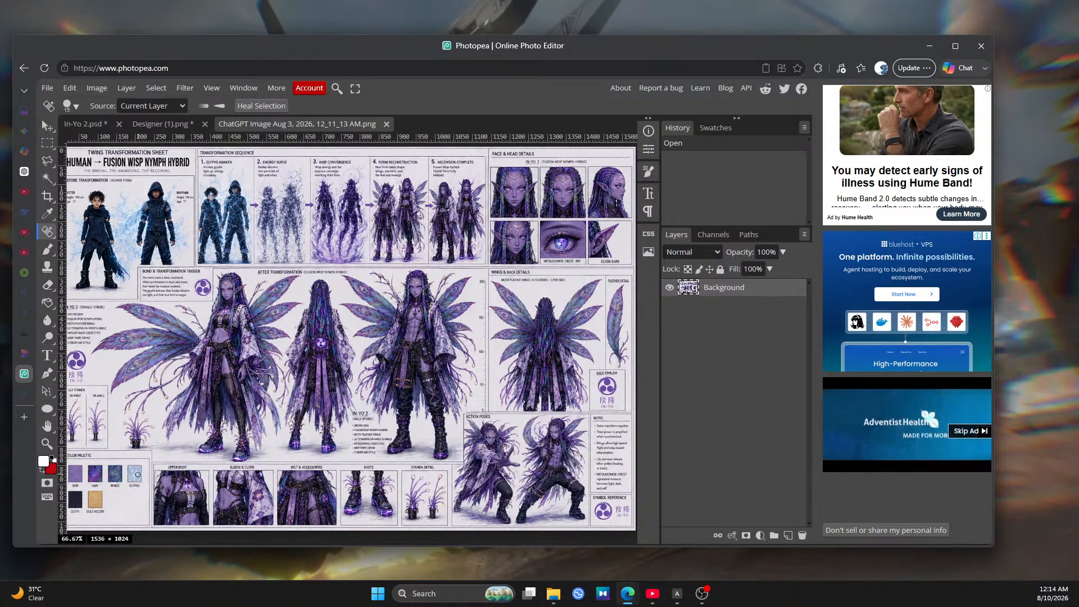
Examine the Wisp Convergence, Form Reconstruction and Ascension Complete stages of the transformation sheet up close with the Zoom tool
{"action": "left_click", "coordinate": [47, 444]}
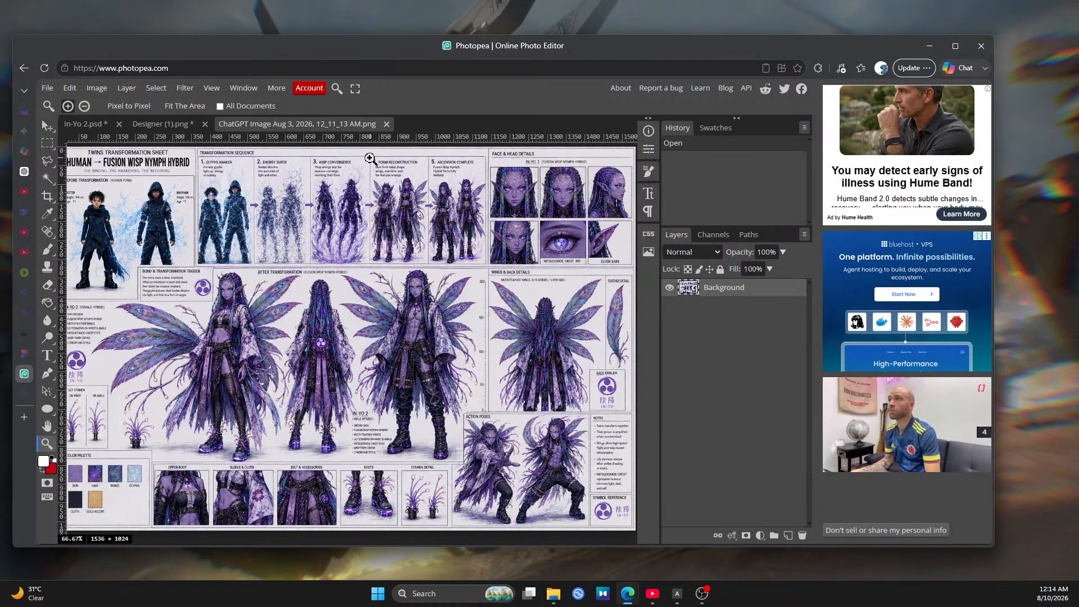
{"action": "left_click_drag", "start_coordinate": [368, 158], "coordinate": [414, 200]}
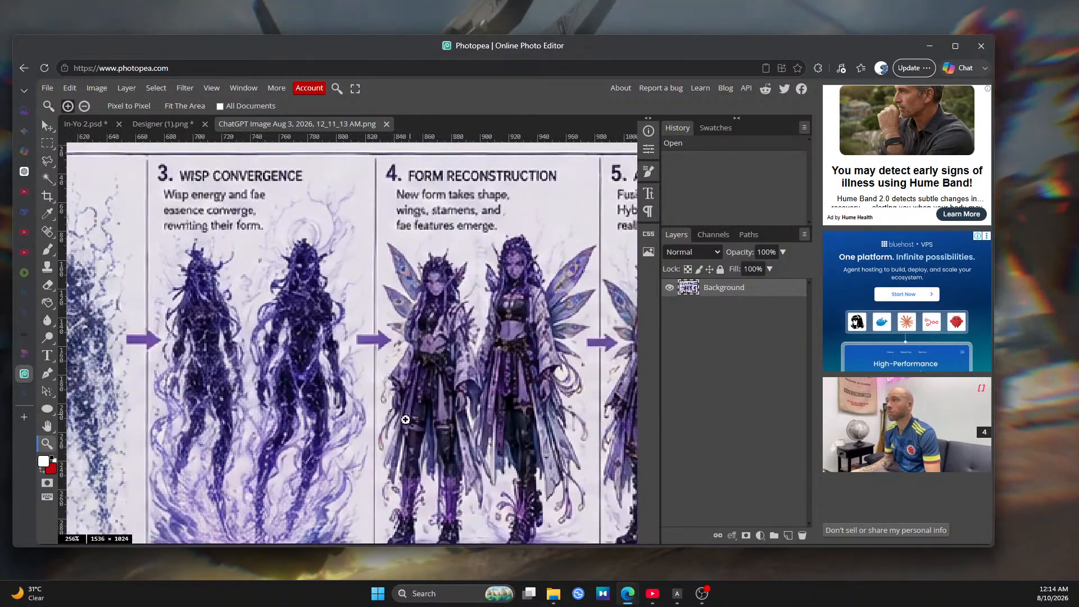
{"action": "scroll", "coordinate": [438, 338], "scroll_direction": "down", "scroll_amount": 2}
{"action": "scroll", "coordinate": [455, 331], "scroll_direction": "up", "scroll_amount": 1}
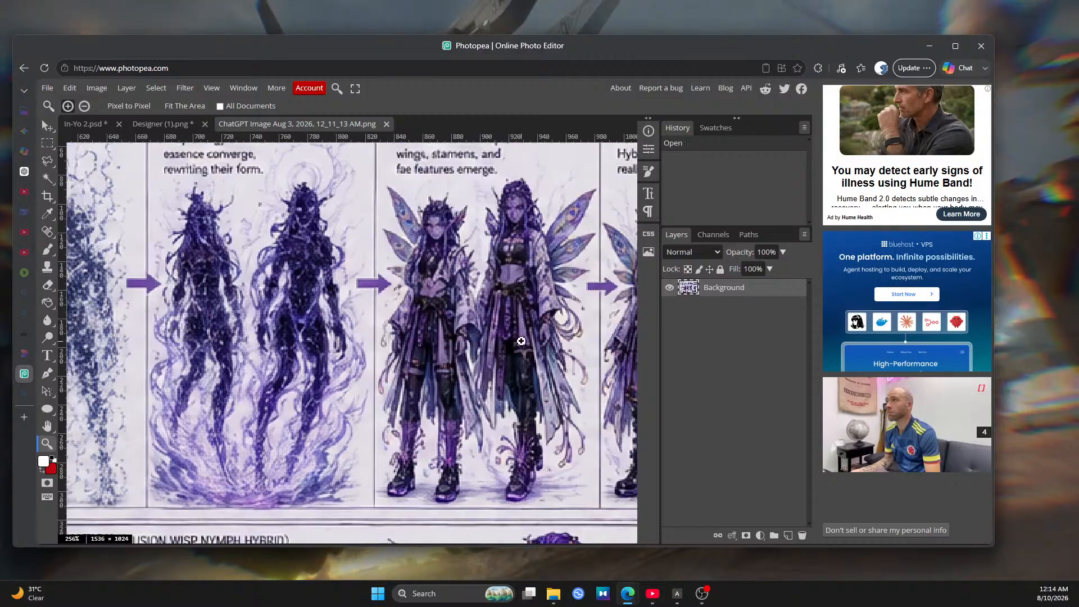
{"action": "left_click_drag", "start_coordinate": [524, 340], "coordinate": [402, 343]}
{"action": "left_click", "coordinate": [48, 429]}
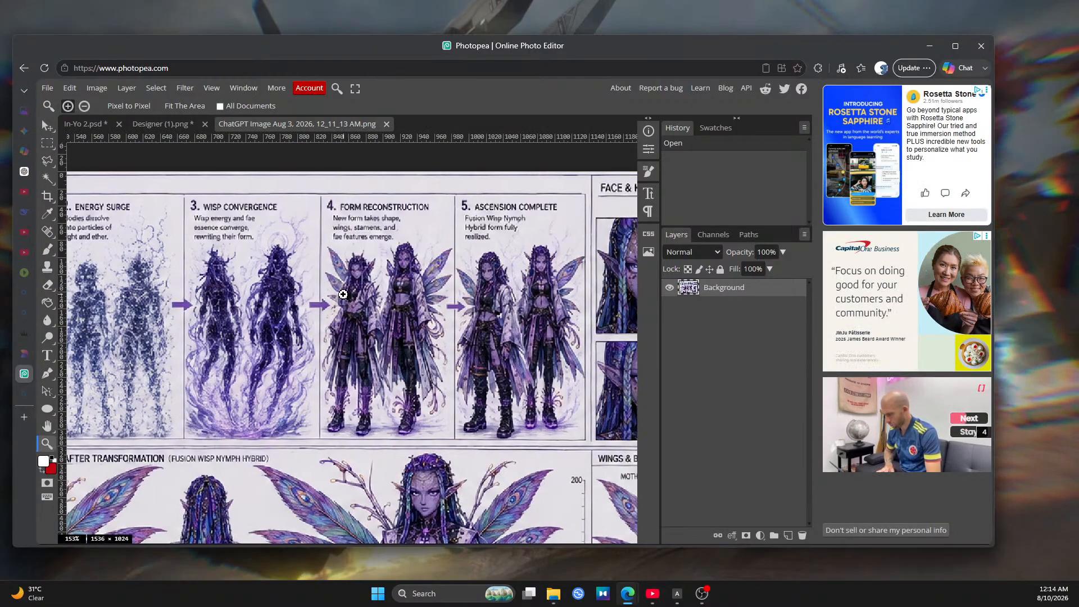
{"action": "left_click_drag", "start_coordinate": [342, 304], "coordinate": [340, 241]}
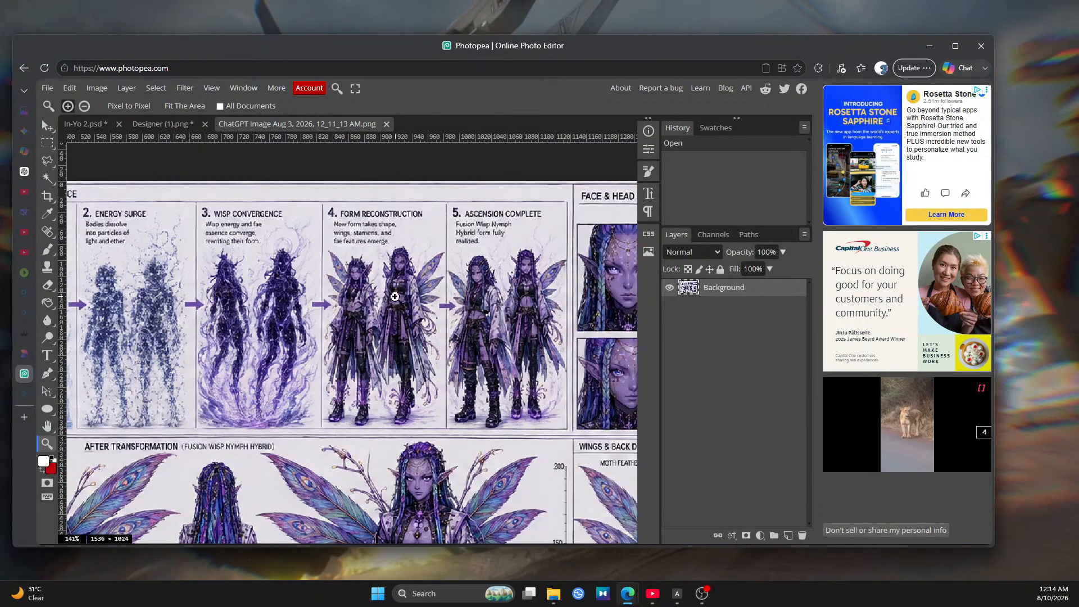
{"action": "left_click_drag", "start_coordinate": [397, 306], "coordinate": [381, 334]}
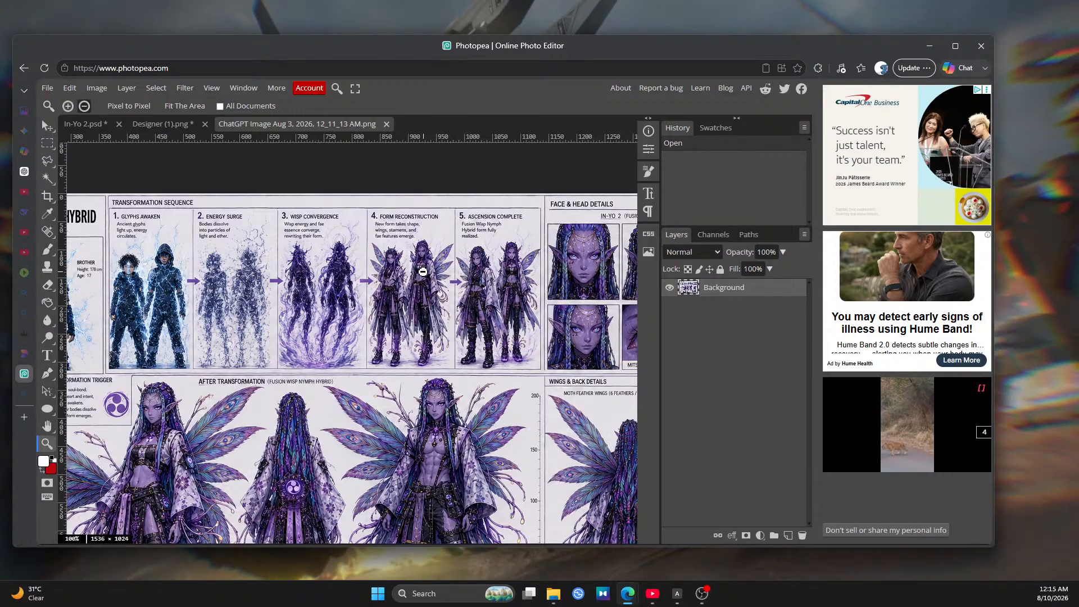
Zoom out to view the whole transformation sheet and try several magnifications around the After Transformation figures
{"action": "left_click", "coordinate": [427, 277], "text": "alt"}
{"action": "left_click", "coordinate": [427, 277], "text": "alt"}
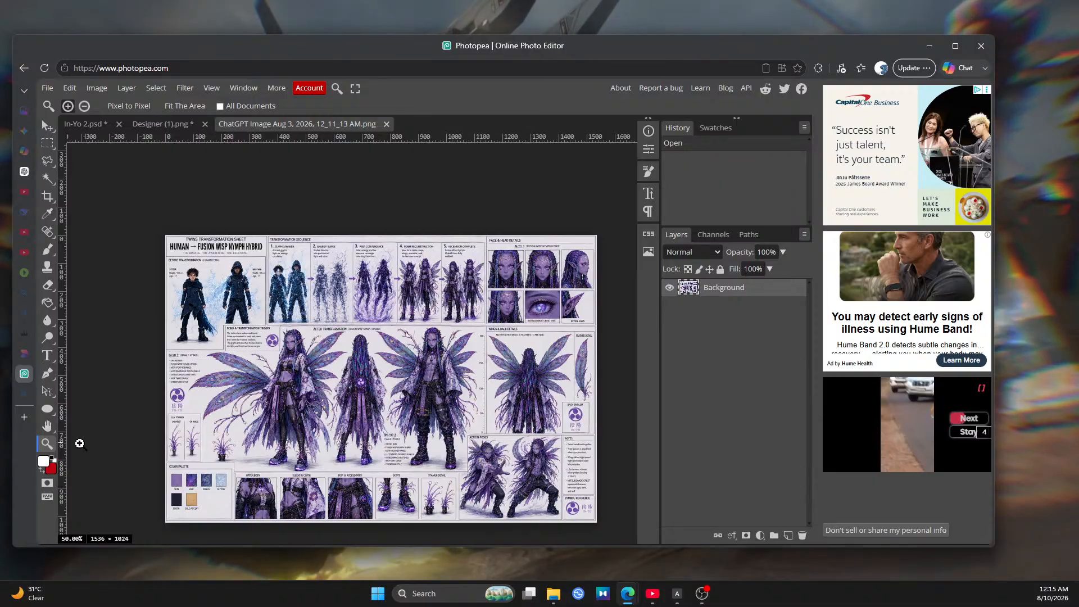
{"action": "scroll", "coordinate": [431, 296], "scroll_direction": "up", "scroll_amount": 2}
{"action": "scroll", "coordinate": [431, 303], "scroll_direction": "down", "scroll_amount": 4}
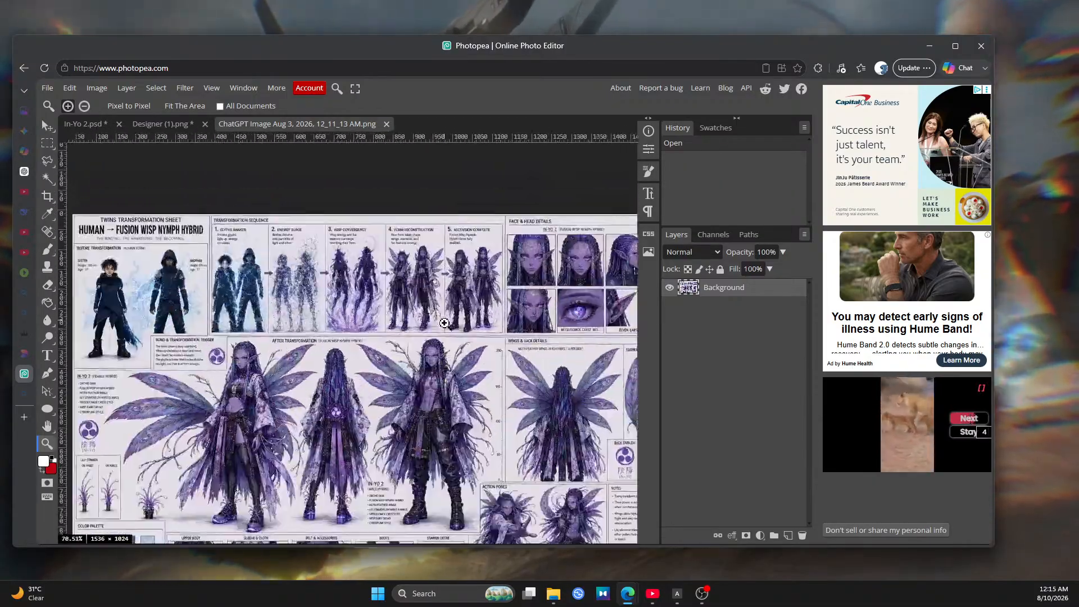
{"action": "scroll", "coordinate": [432, 311], "scroll_direction": "up", "scroll_amount": 4}
{"action": "scroll", "coordinate": [432, 311], "scroll_direction": "down", "scroll_amount": 4}
{"action": "scroll", "coordinate": [473, 400], "scroll_direction": "up", "scroll_amount": 4}
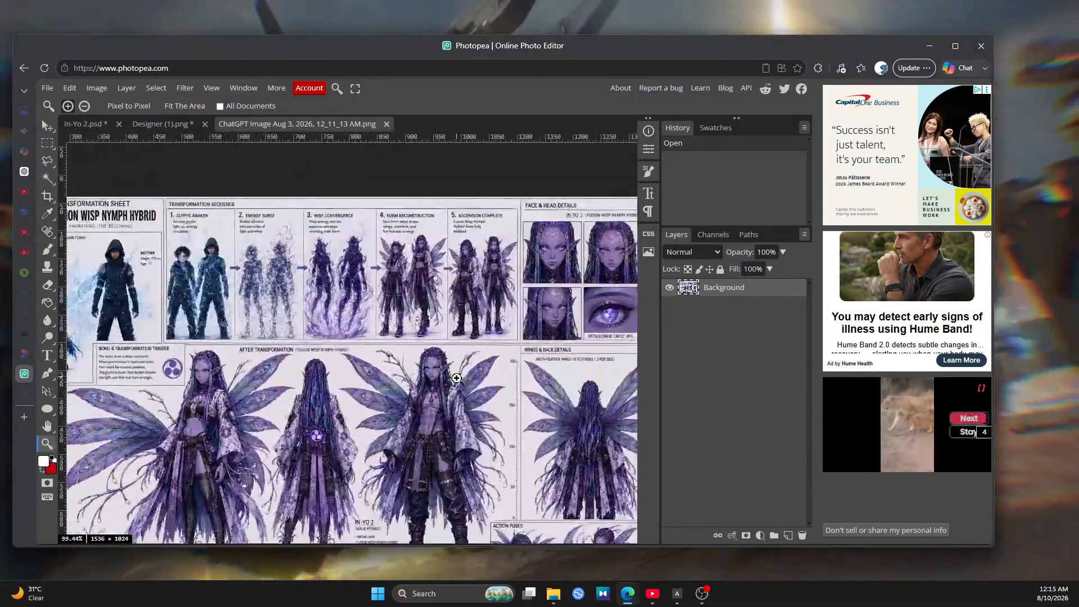
{"action": "scroll", "coordinate": [473, 400], "scroll_direction": "down", "scroll_amount": 4}
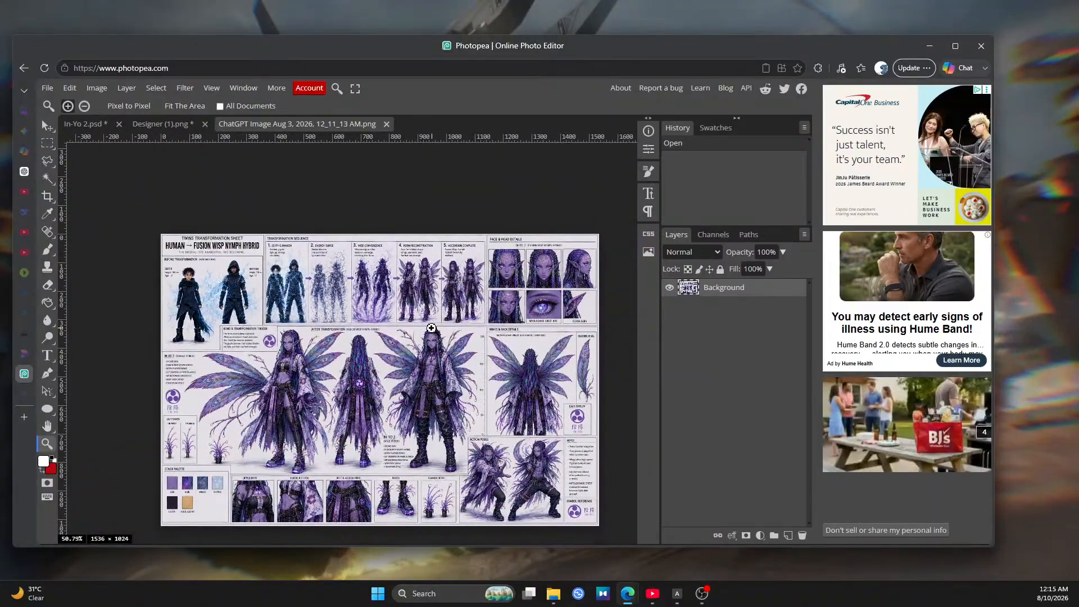
{"action": "scroll", "coordinate": [431, 326], "scroll_direction": "up", "scroll_amount": 1}
Magnify the transformation sequence to 200% and compare the figures in stages 3 to 5
{"action": "right_click", "coordinate": [431, 327]}
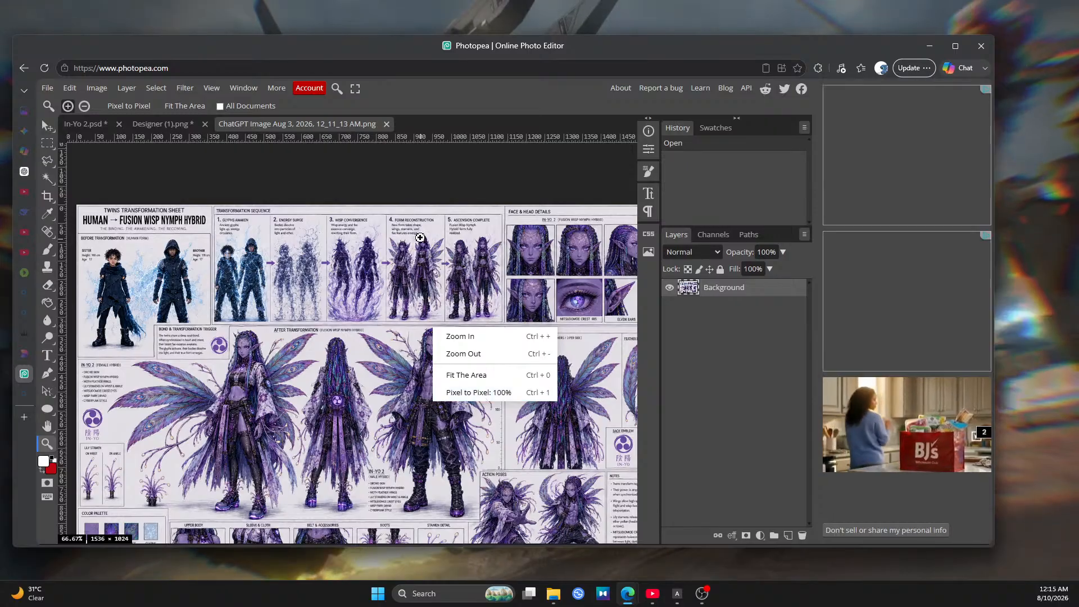
{"action": "left_click", "coordinate": [431, 258]}
{"action": "left_click", "coordinate": [431, 257]}
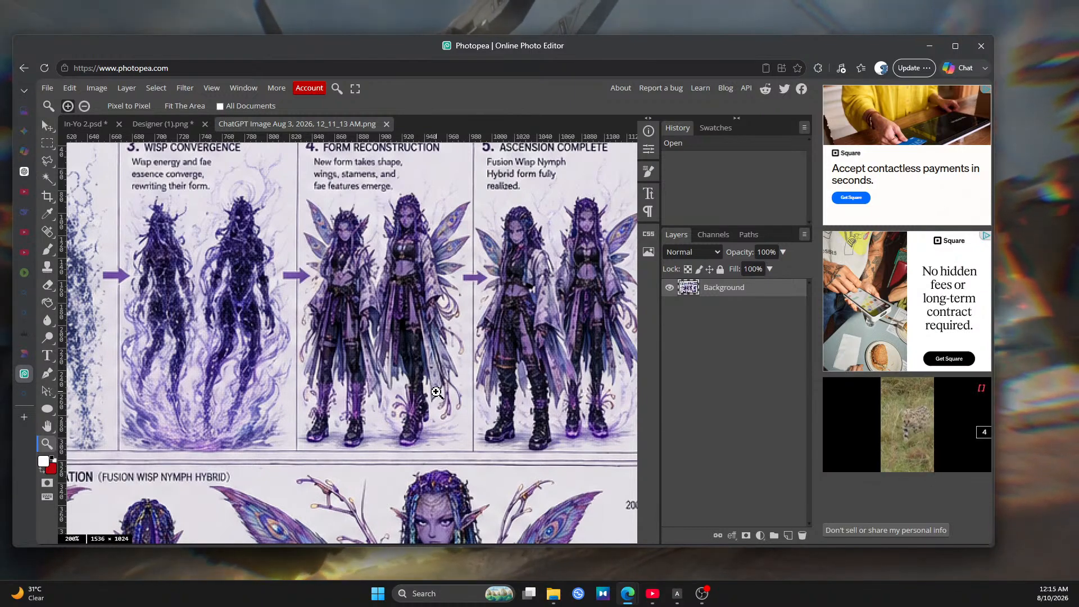
{"action": "scroll", "coordinate": [436, 392], "scroll_direction": "down", "scroll_amount": 3}
{"action": "scroll", "coordinate": [438, 397], "scroll_direction": "up", "scroll_amount": 3}
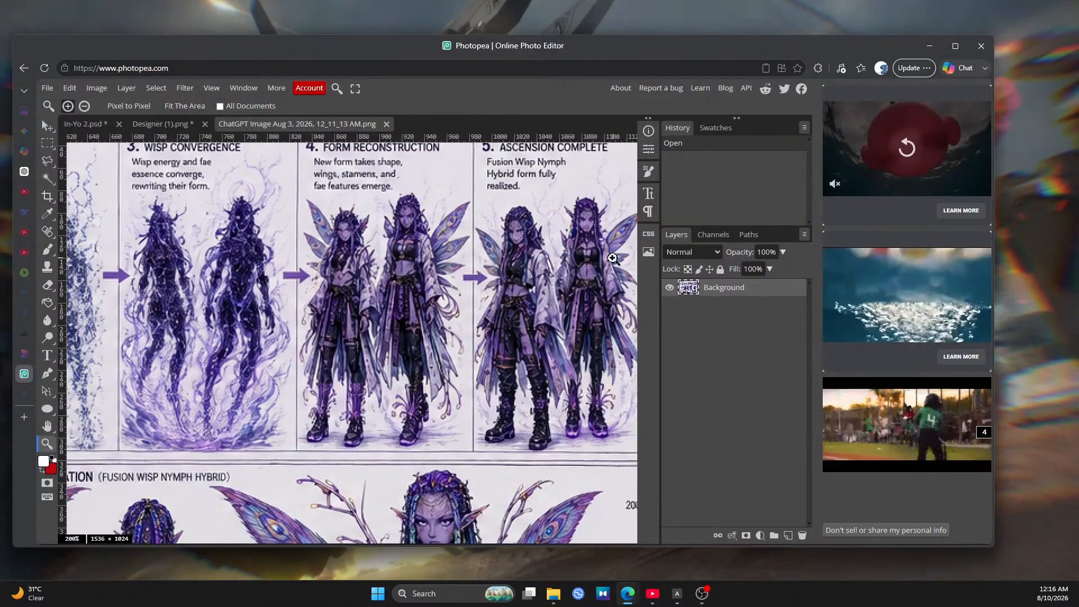
{"action": "scroll", "coordinate": [502, 307], "scroll_direction": "up", "scroll_amount": 2}
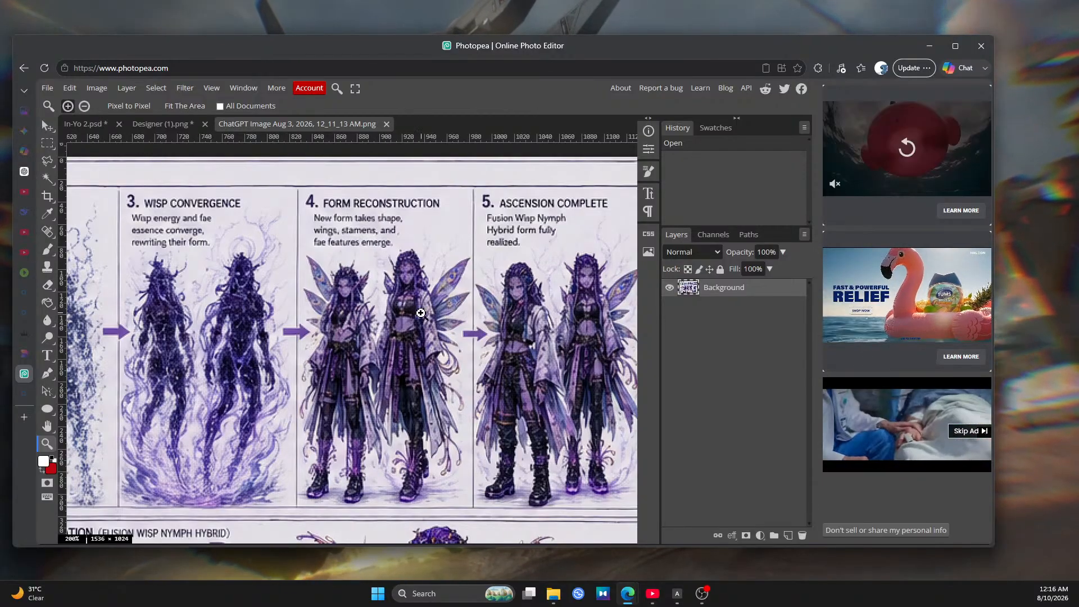
{"action": "scroll", "coordinate": [410, 305], "scroll_direction": "down", "scroll_amount": 2}
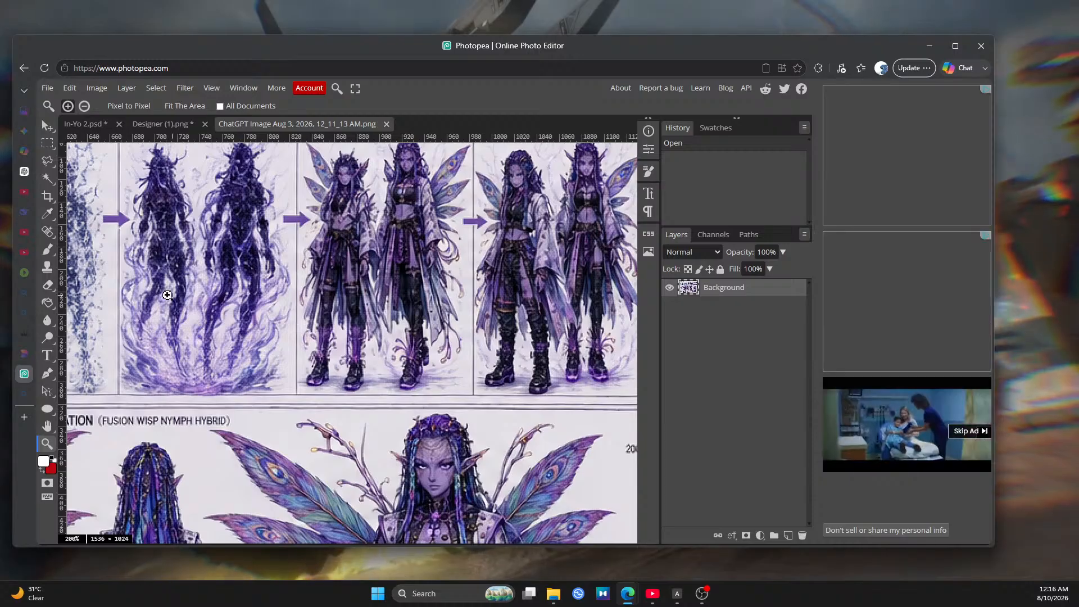
{"action": "scroll", "coordinate": [399, 273], "scroll_direction": "up", "scroll_amount": 2}
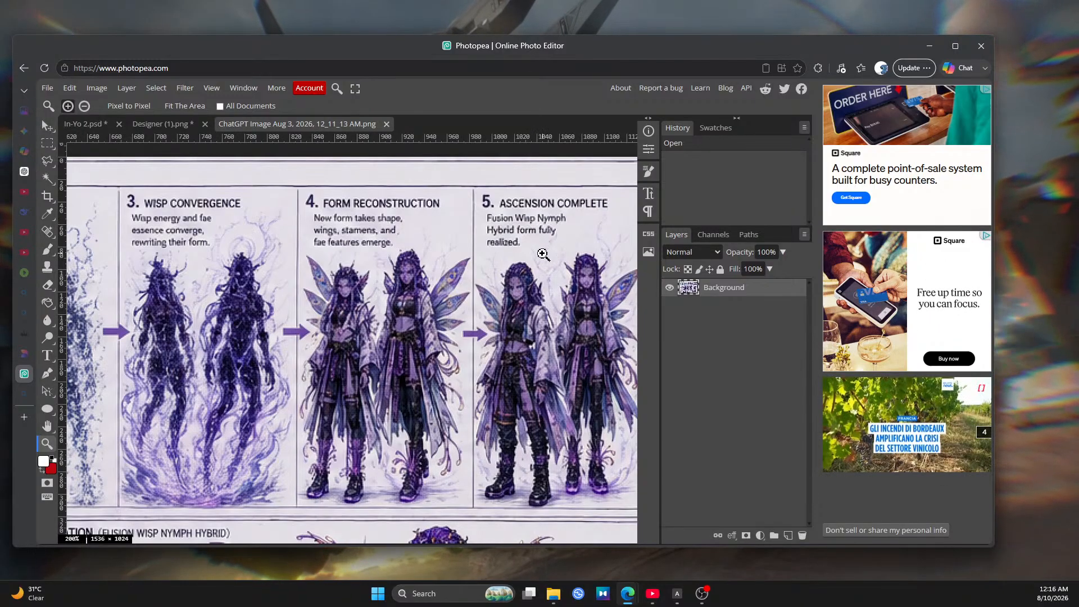
{"action": "scroll", "coordinate": [523, 259], "scroll_direction": "down", "scroll_amount": 2}
{"action": "scroll", "coordinate": [484, 264], "scroll_direction": "up", "scroll_amount": 3}
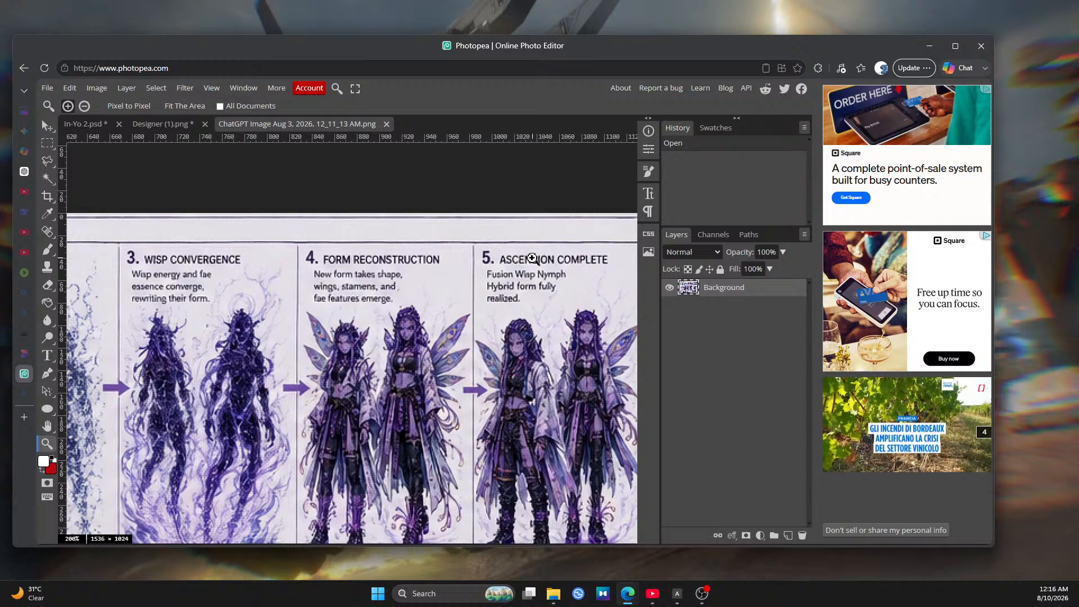
Enlarge the Form Reconstruction heading to 300% and reduce the view of the sheet to 50%
{"action": "left_click", "coordinate": [353, 290]}
{"action": "right_click", "coordinate": [354, 291]}
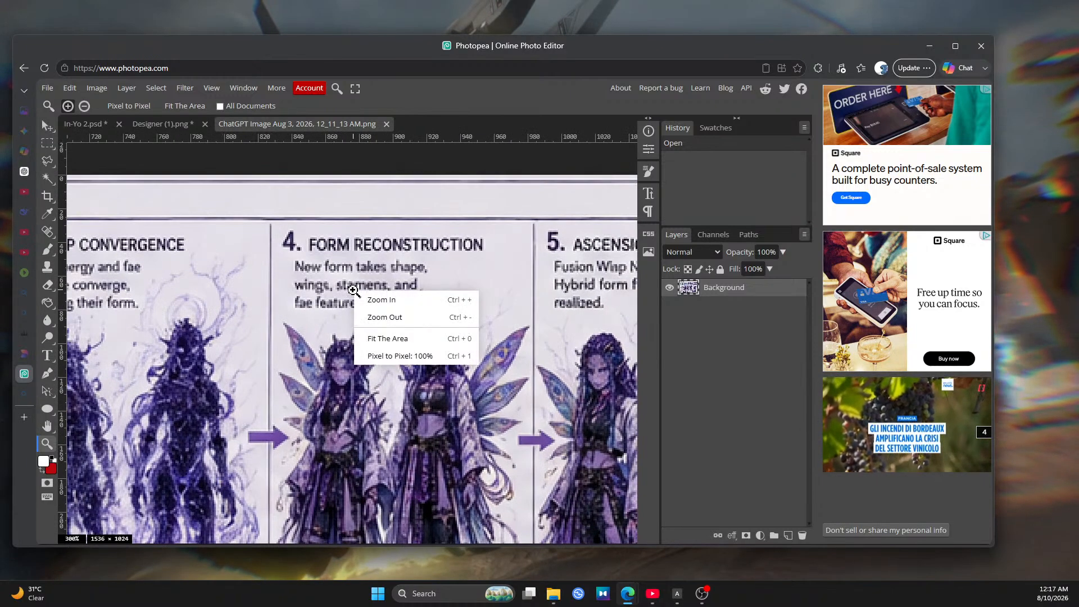
{"action": "left_click", "coordinate": [384, 318]}
{"action": "left_click", "coordinate": [384, 317], "text": "alt"}
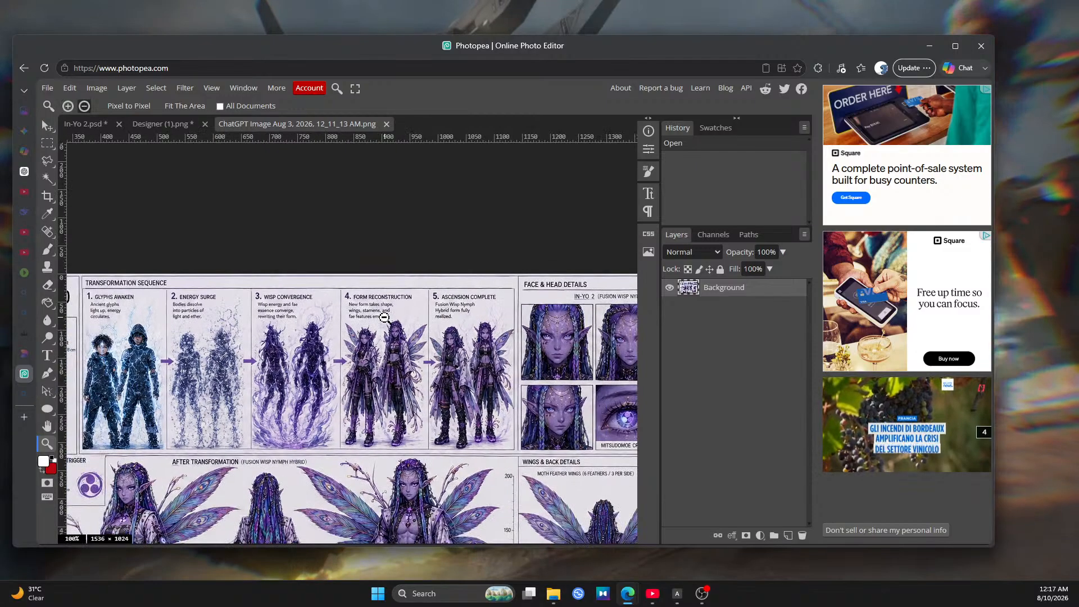
{"action": "left_click", "coordinate": [385, 318], "text": "alt"}
{"action": "left_click", "coordinate": [384, 318], "text": "alt"}
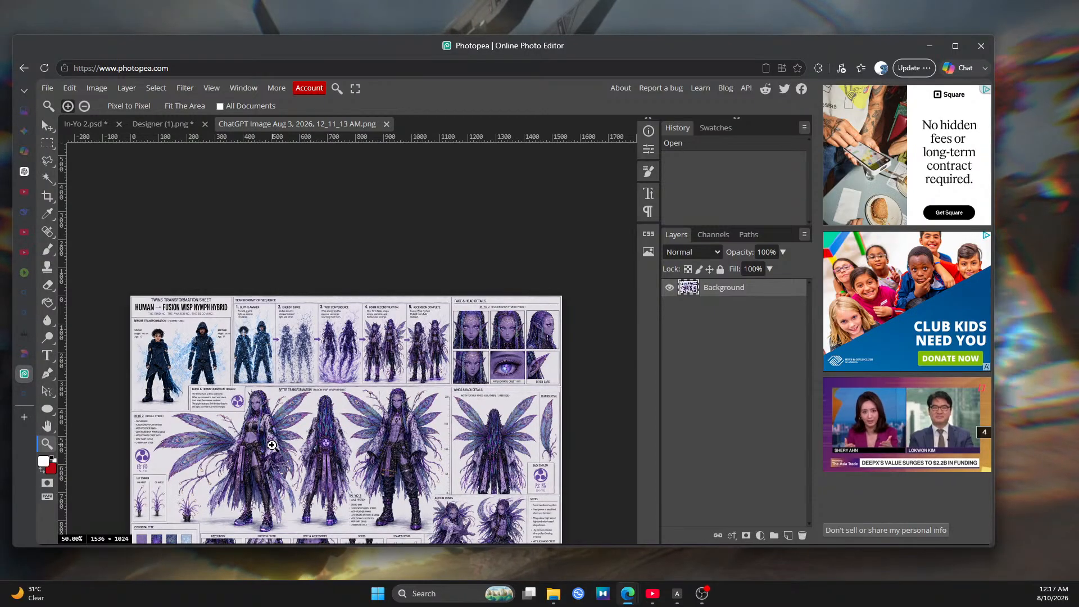
Look over the After Transformation figures and switch to the ChatGPT Library browser tab
{"action": "scroll", "coordinate": [365, 456], "scroll_direction": "down", "scroll_amount": 2}
{"action": "scroll", "coordinate": [382, 453], "scroll_direction": "up", "scroll_amount": 2}
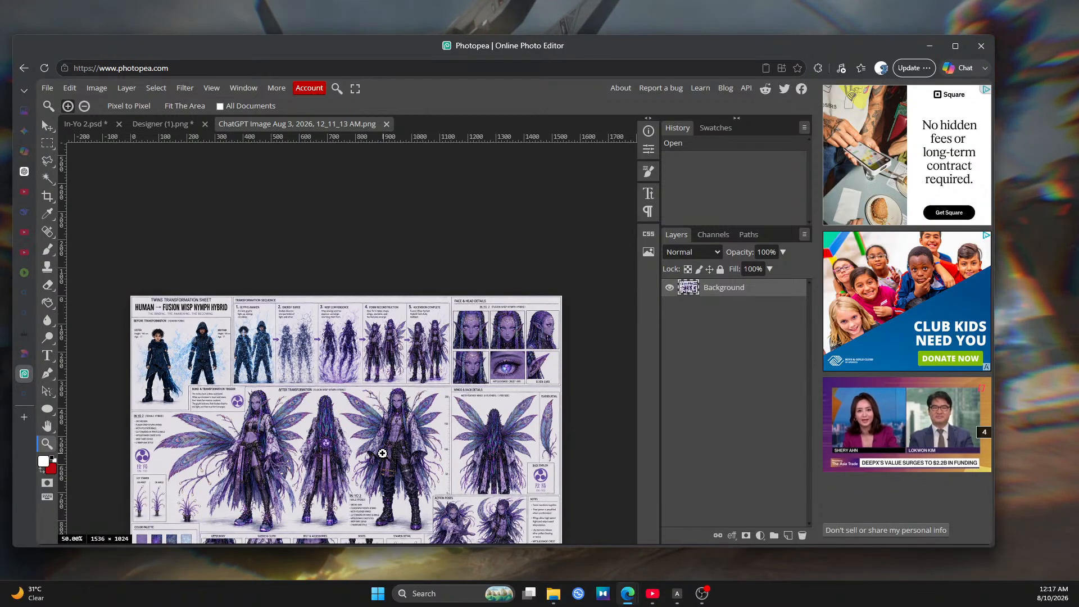
{"action": "mouse_move", "coordinate": [25, 468]}
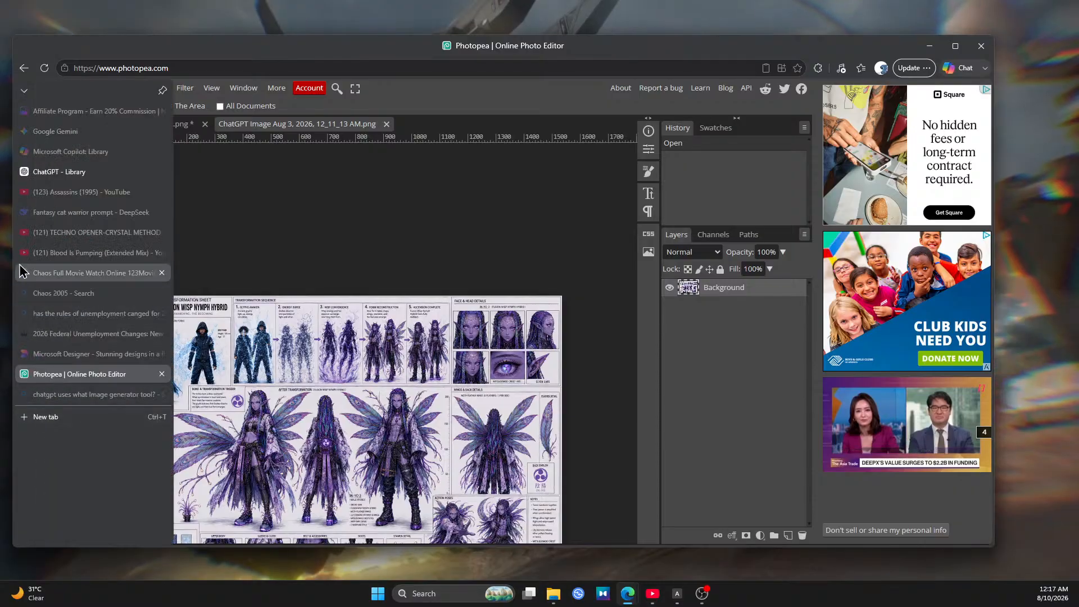
{"action": "left_click", "coordinate": [71, 173]}
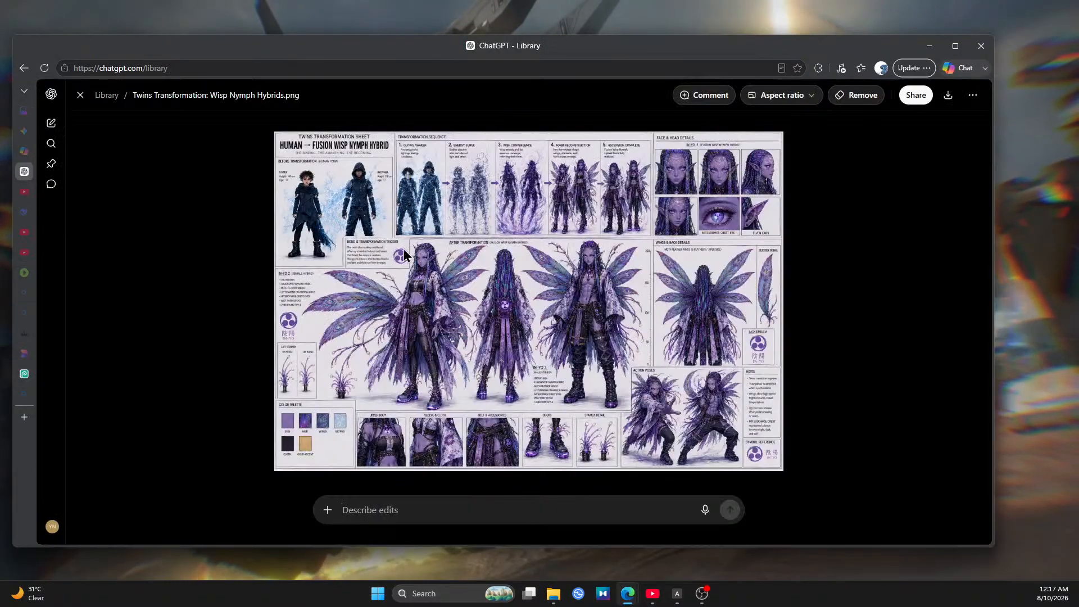
Reopen the Twins Transformation: Wisp Nymph Hybrids image from the library and begin its edit prompt with "correct in panel 4 and in panel 5,"
{"action": "left_click", "coordinate": [81, 97]}
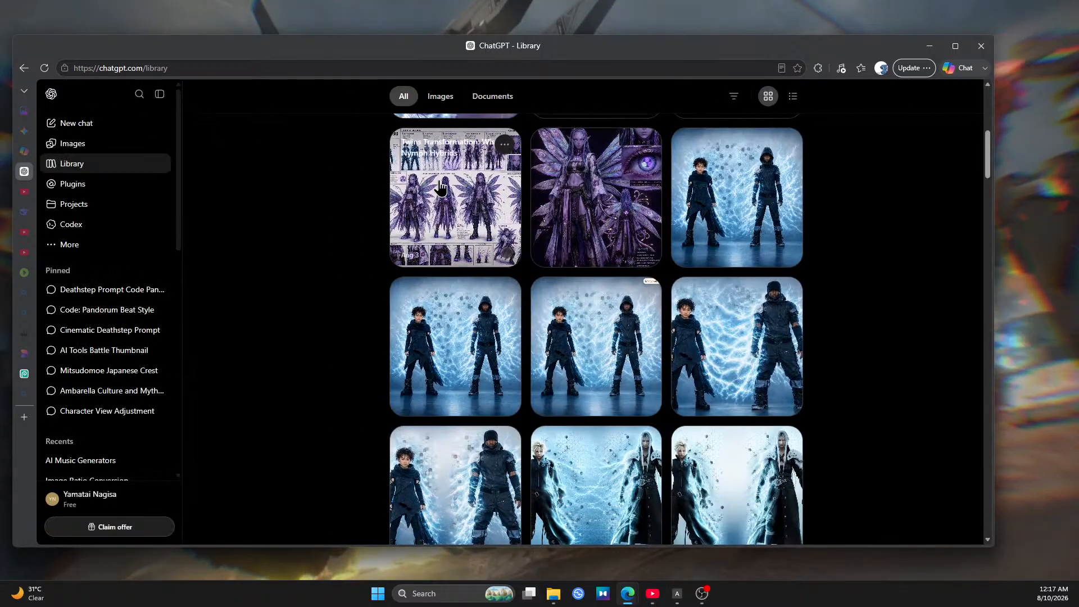
{"action": "left_click", "coordinate": [440, 187]}
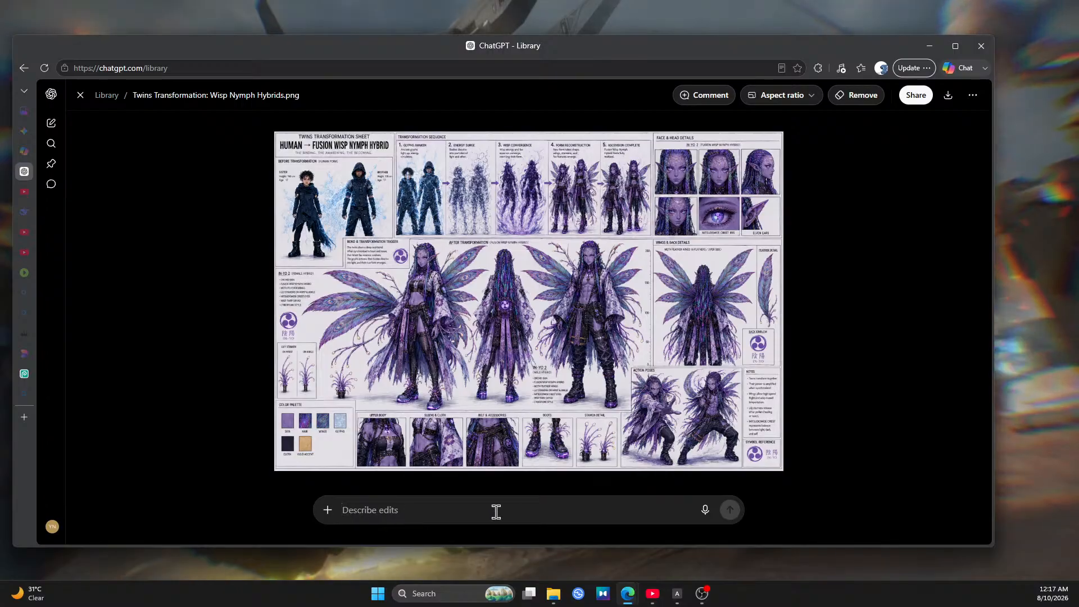
{"action": "left_click", "coordinate": [466, 512]}
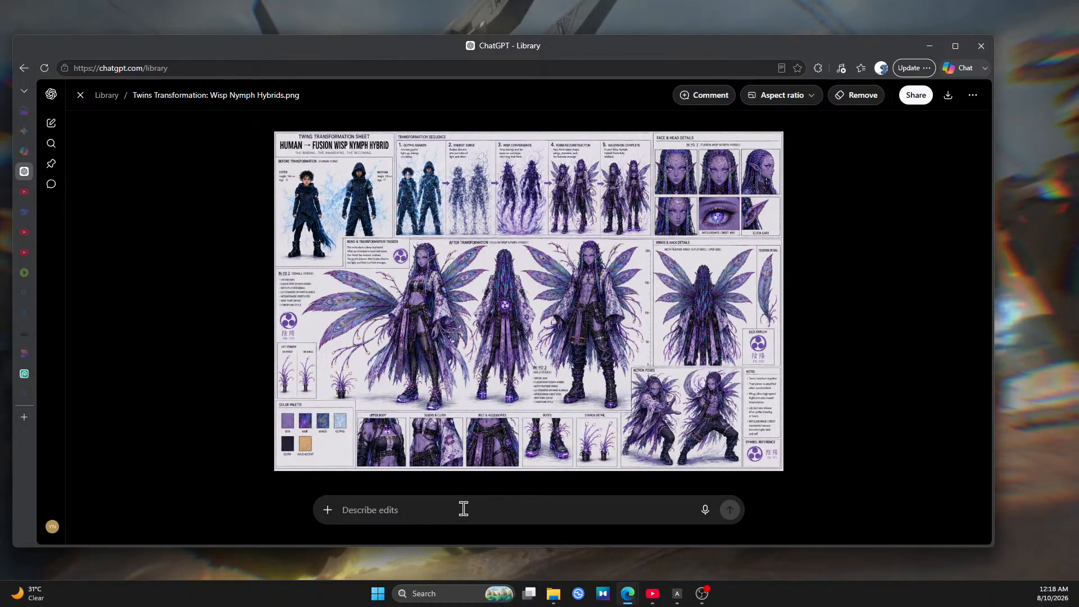
{"action": "type", "text": "co"}
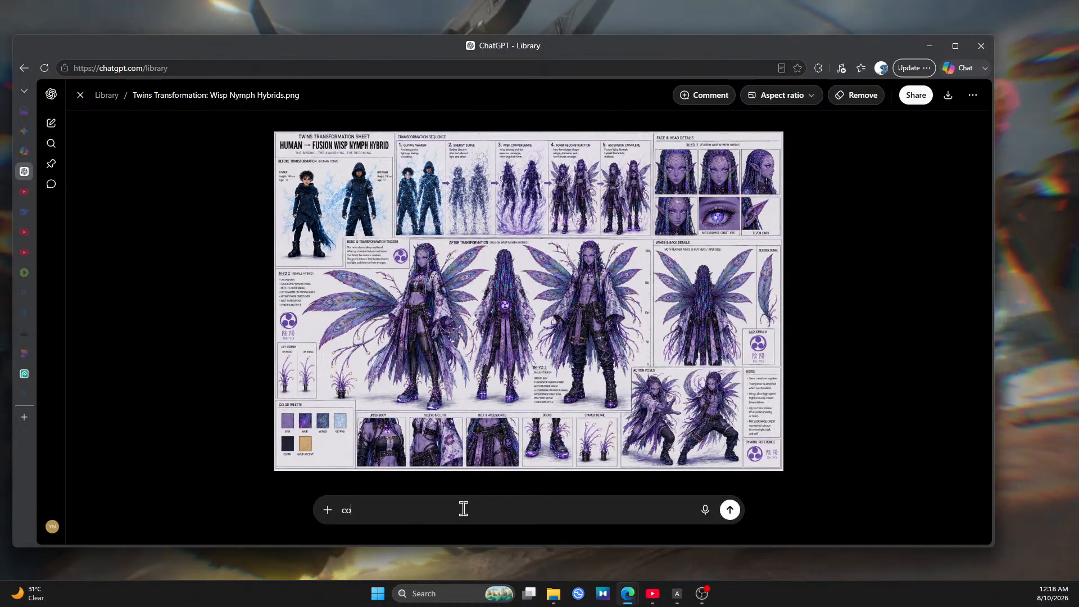
{"action": "type", "text": "rre"}
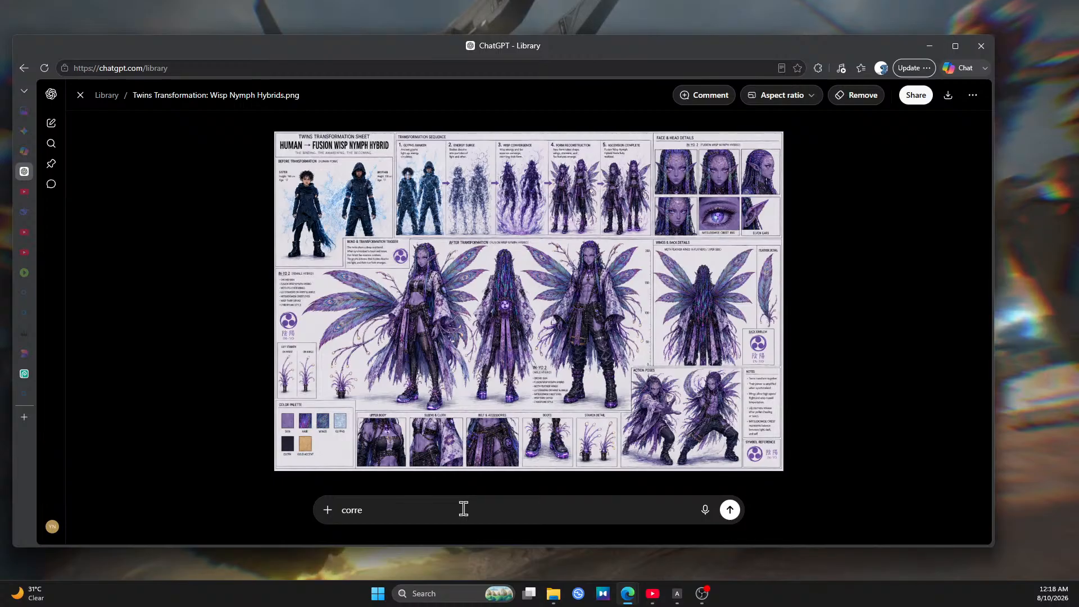
{"action": "type", "text": "xt"}
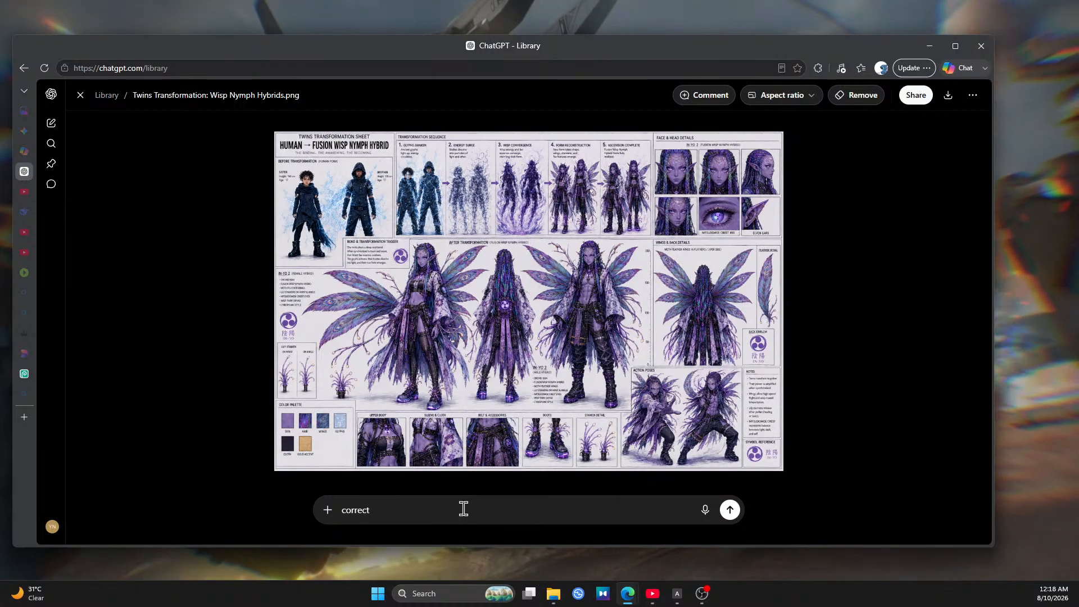
{"action": "type", "text": " in"}
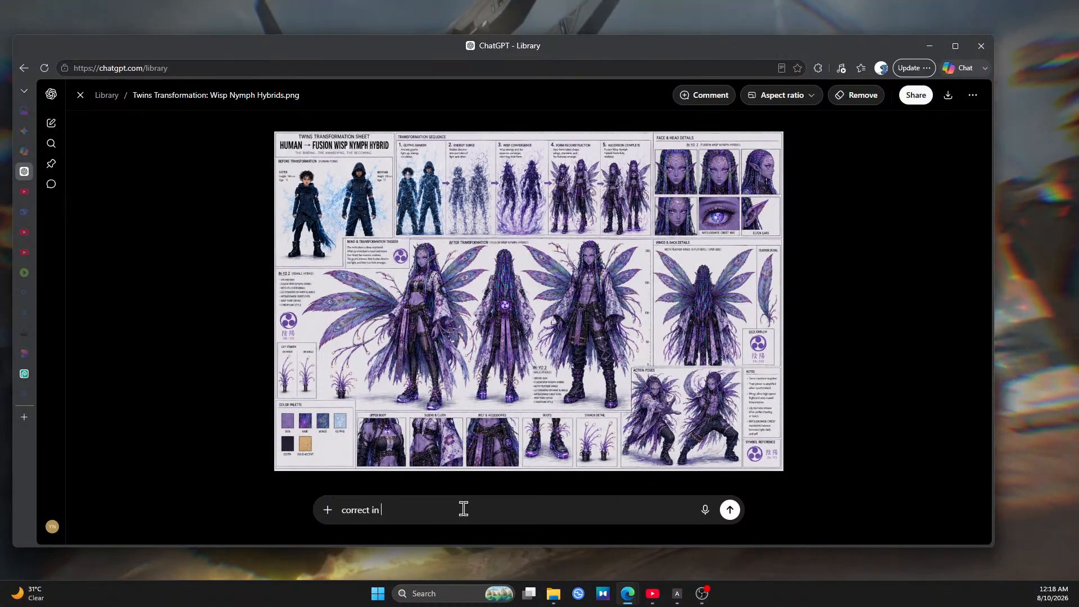
{"action": "type", "text": " panel"}
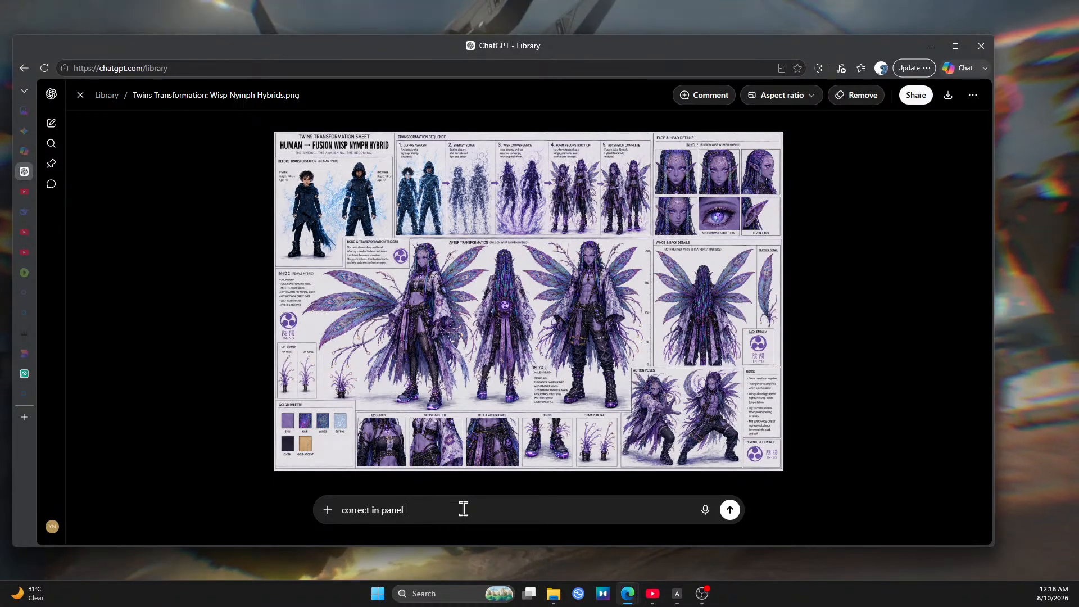
{"action": "type", "text": " 4 and"}
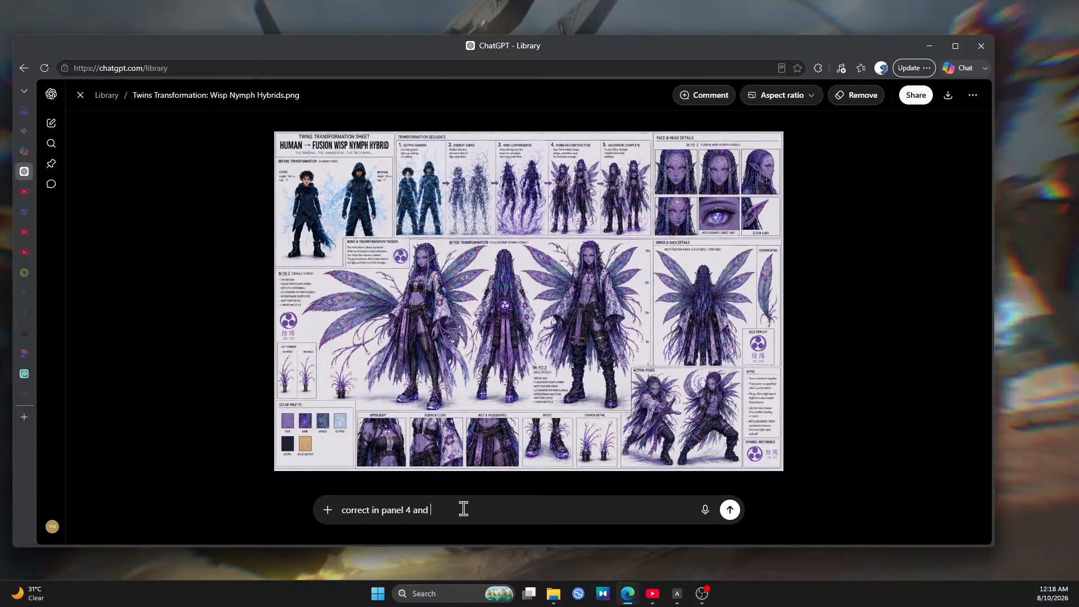
{"action": "type", "text": " in pane"}
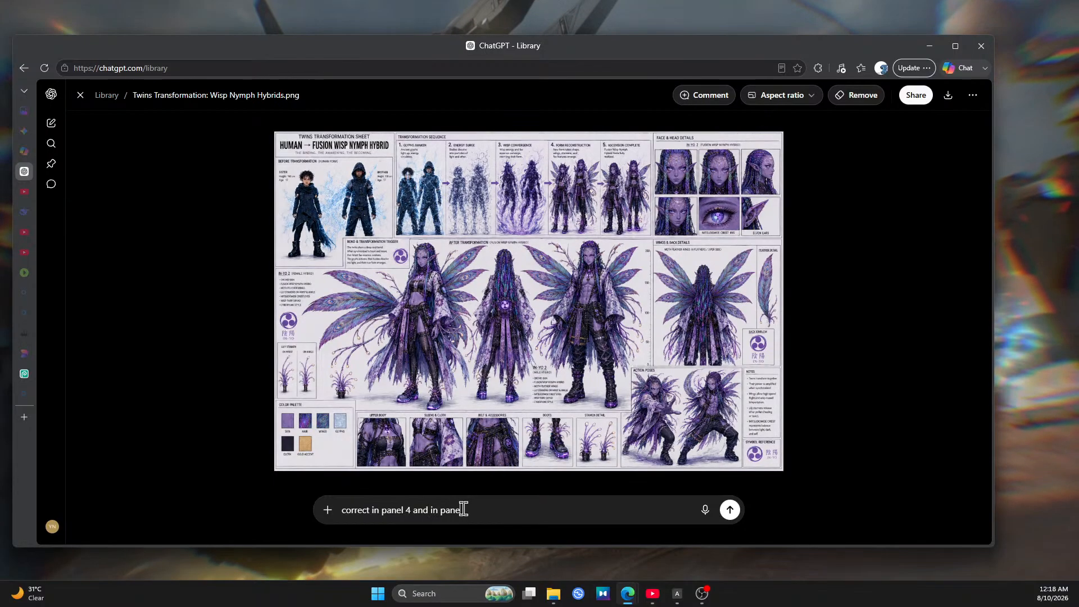
{"action": "type", "text": "l 5"}
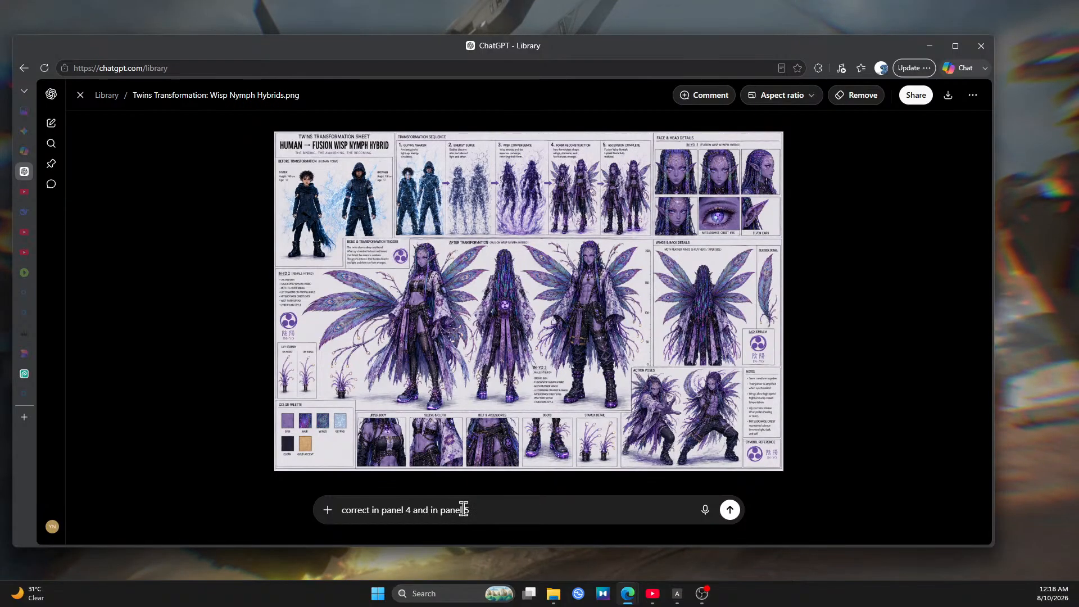
{"action": "type", "text": ".,"}
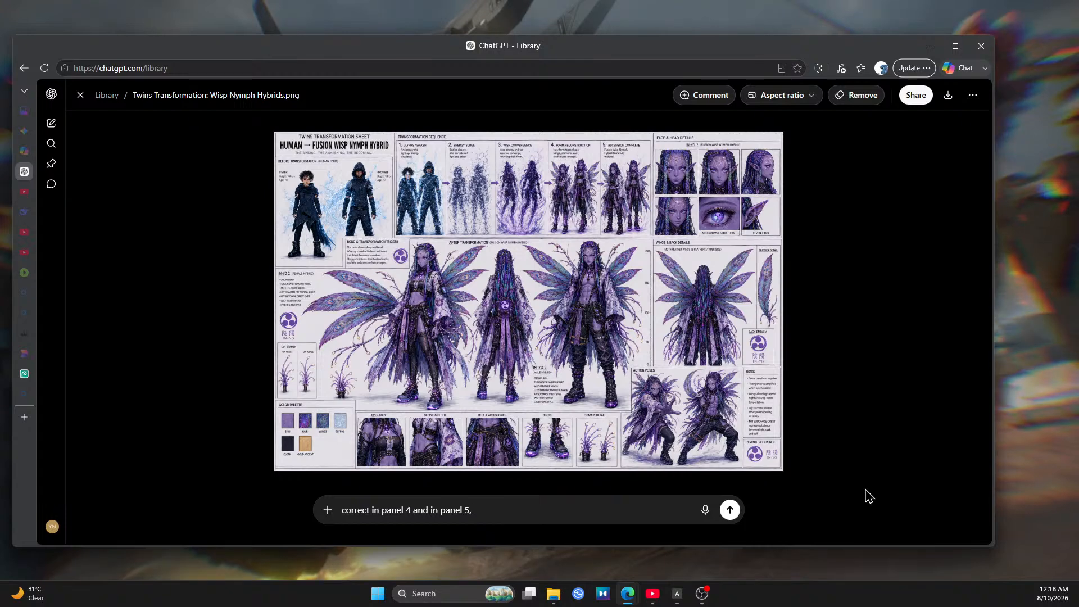
Continue the edit prompt with "Show the fusion of the twins as one IN-Yo Fusion female character."
{"action": "type", "text": " Show th"}
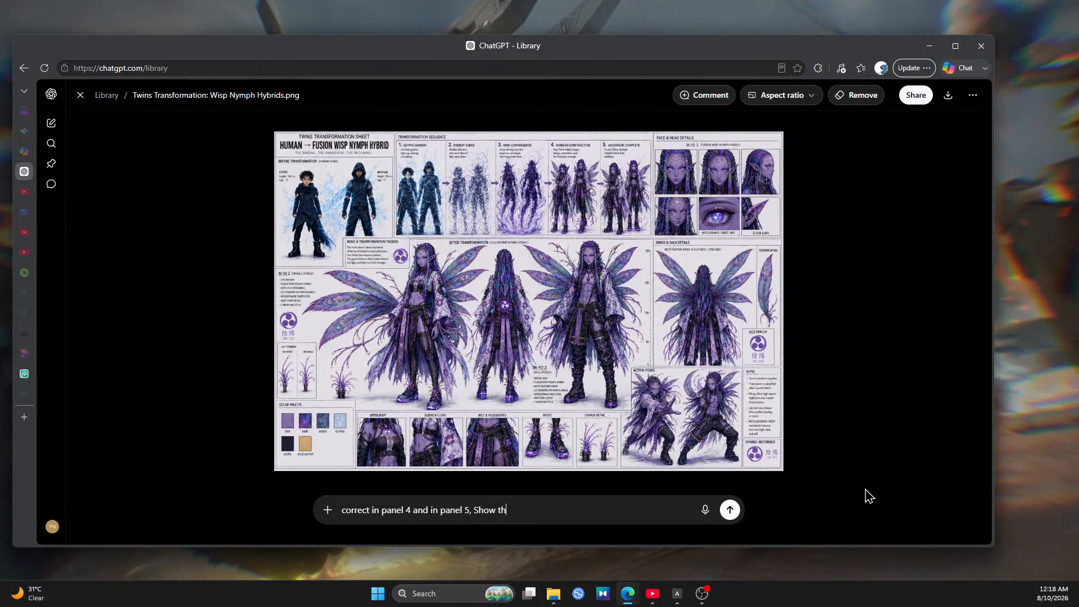
{"action": "type", "text": "e fusio"}
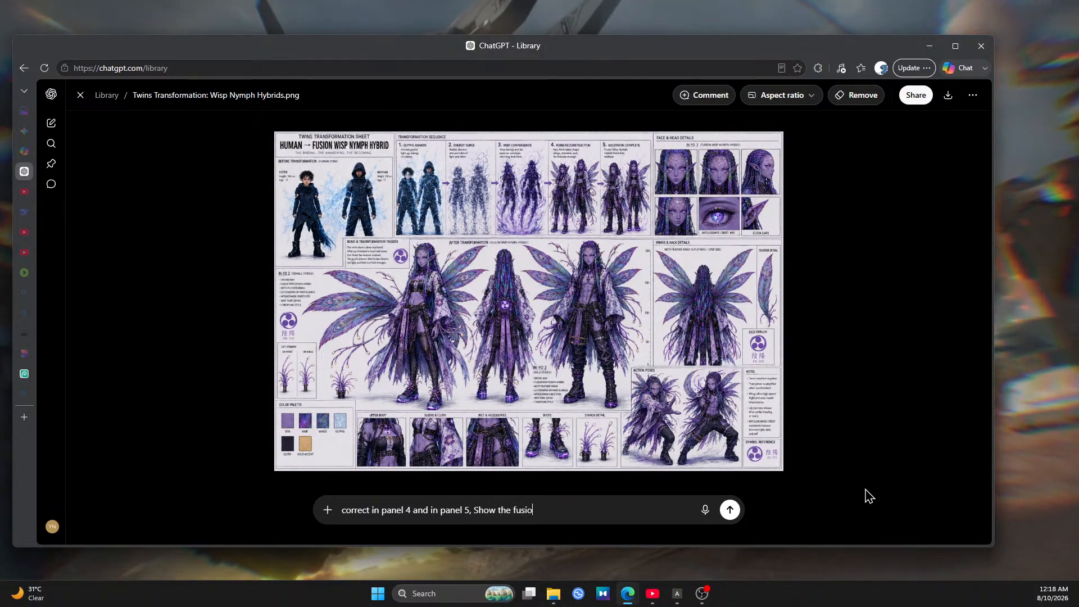
{"action": "type", "text": "n of the "}
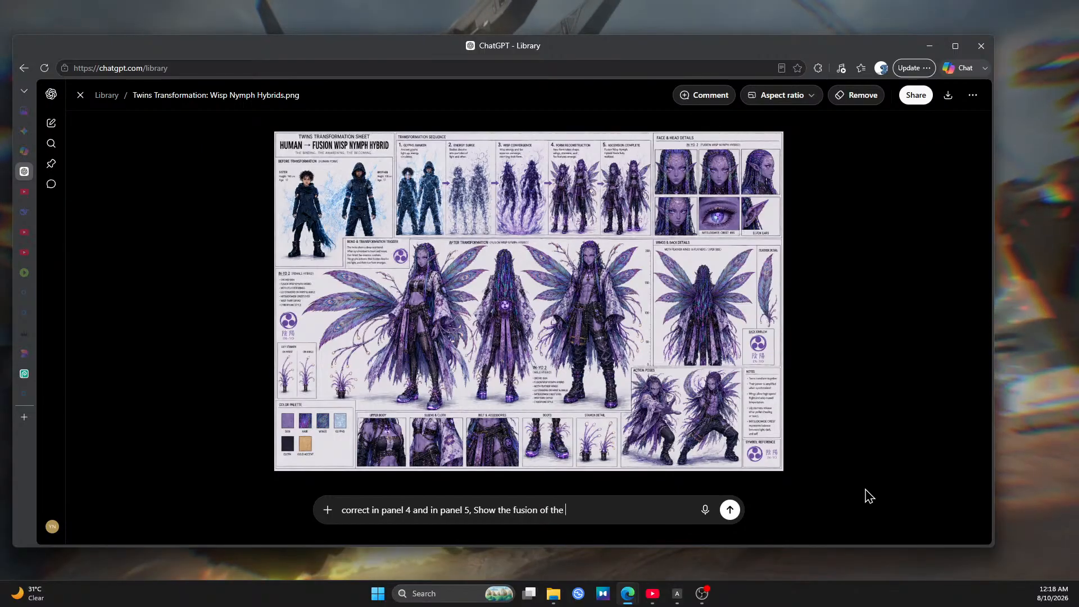
{"action": "type", "text": "twins a"}
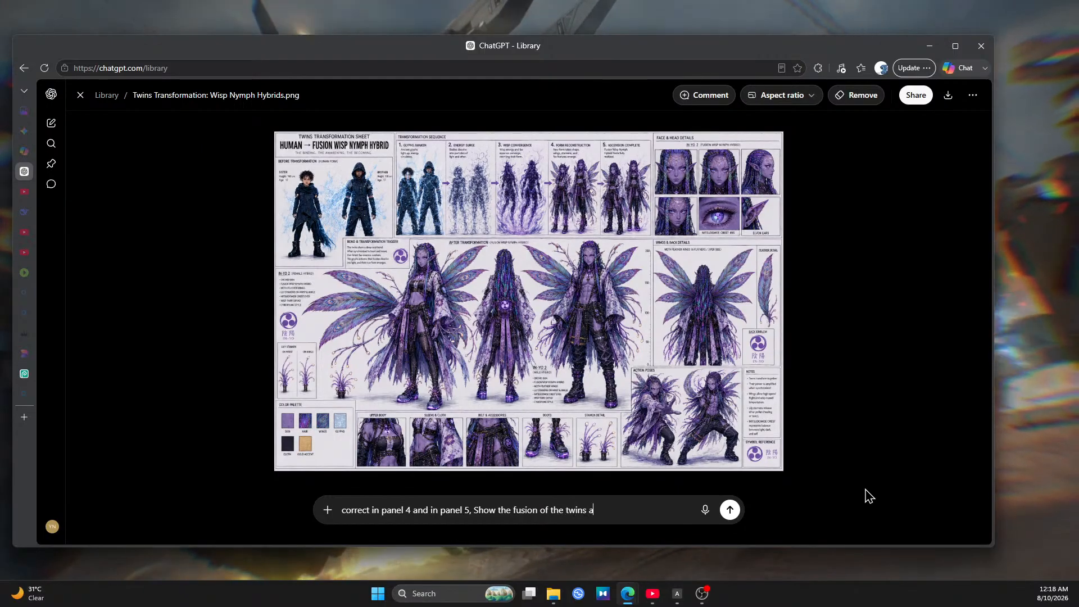
{"action": "type", "text": "s one"}
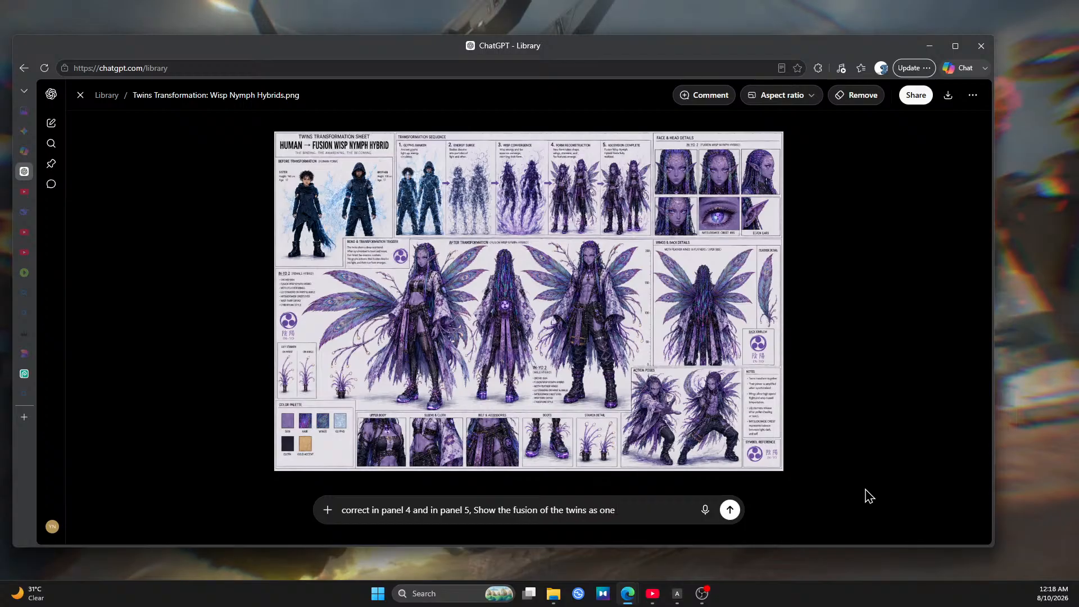
{"action": "type", "text": " IN-Y"}
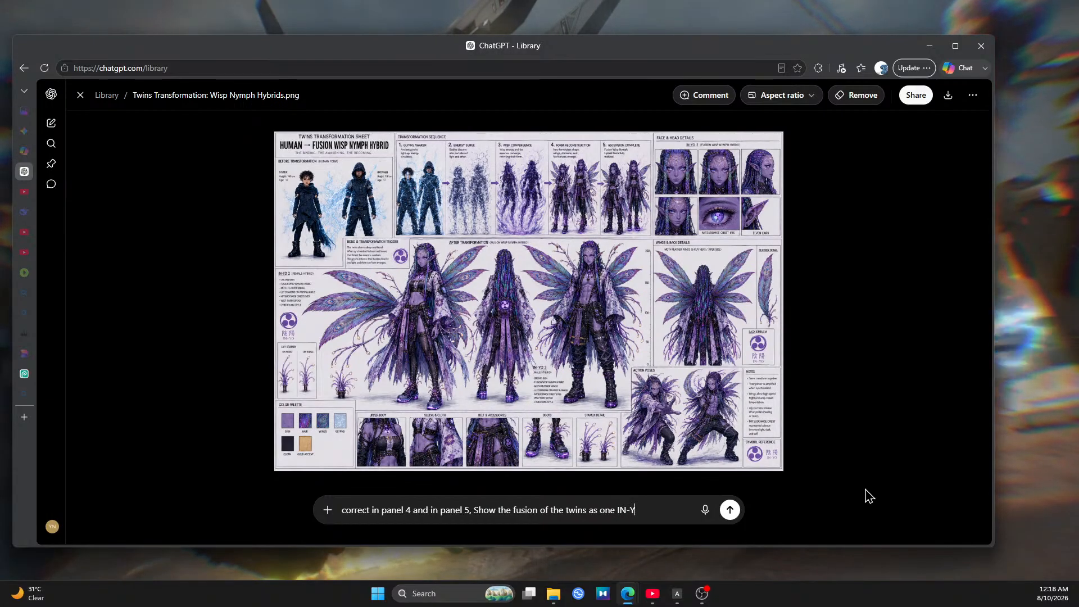
{"action": "type", "text": "o Fus"}
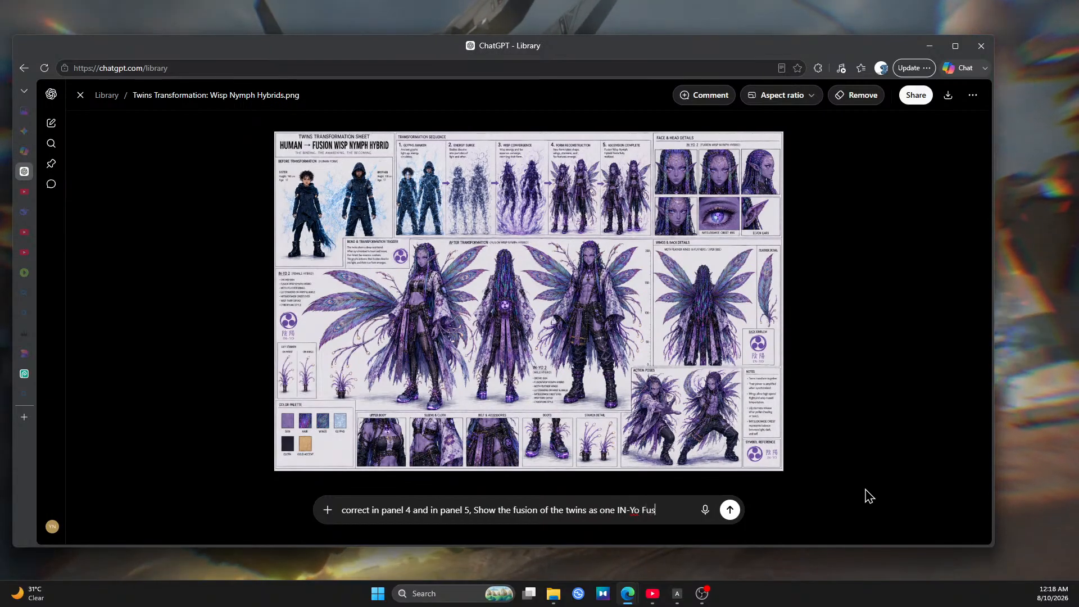
{"action": "type", "text": "ion"}
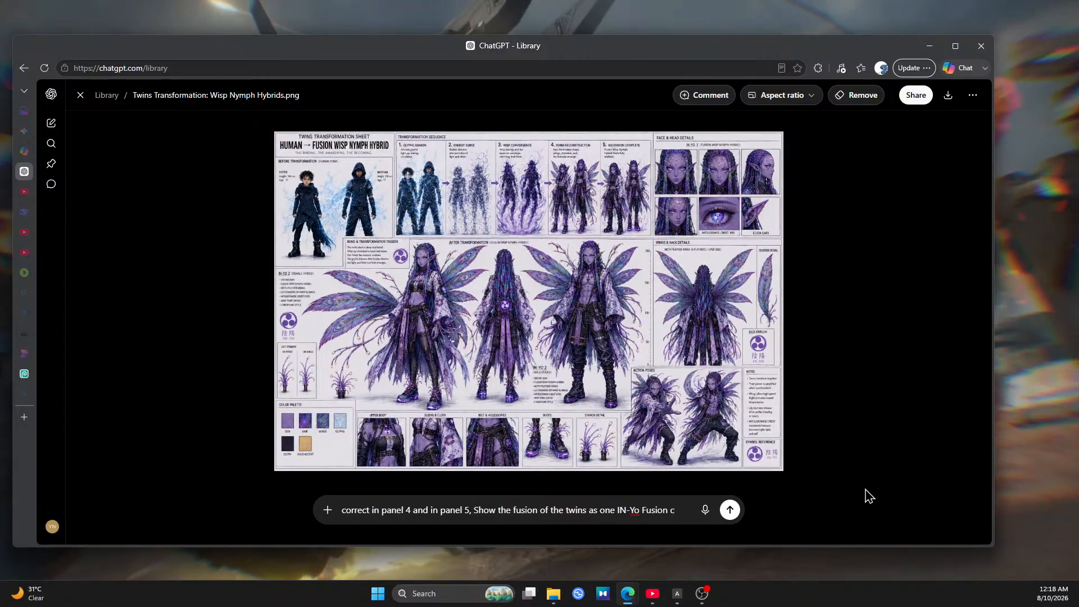
{"action": "type", "text": "fema"}
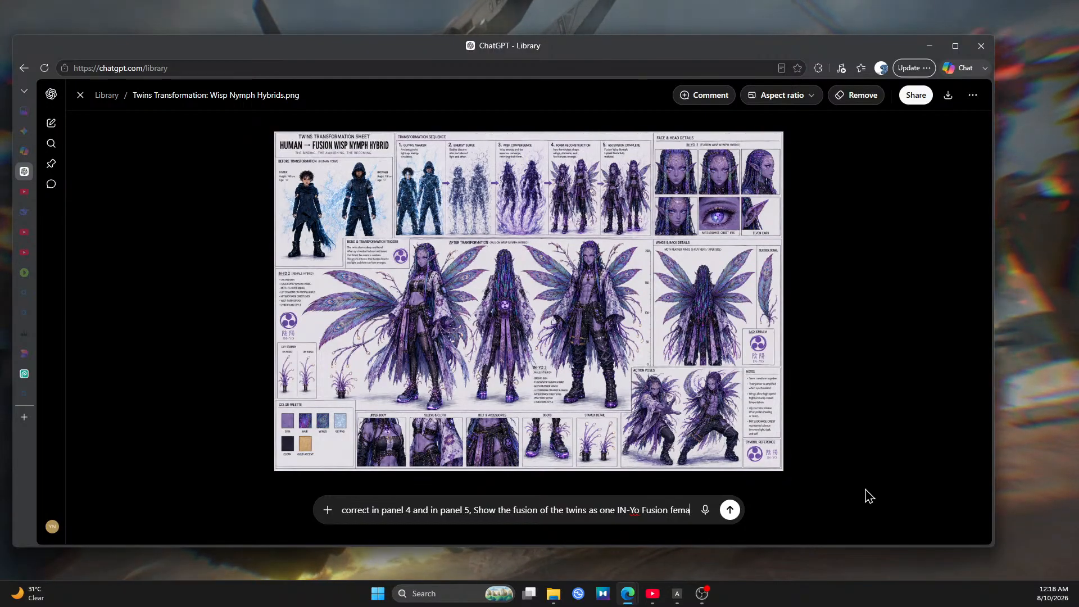
{"action": "type", "text": "le c"}
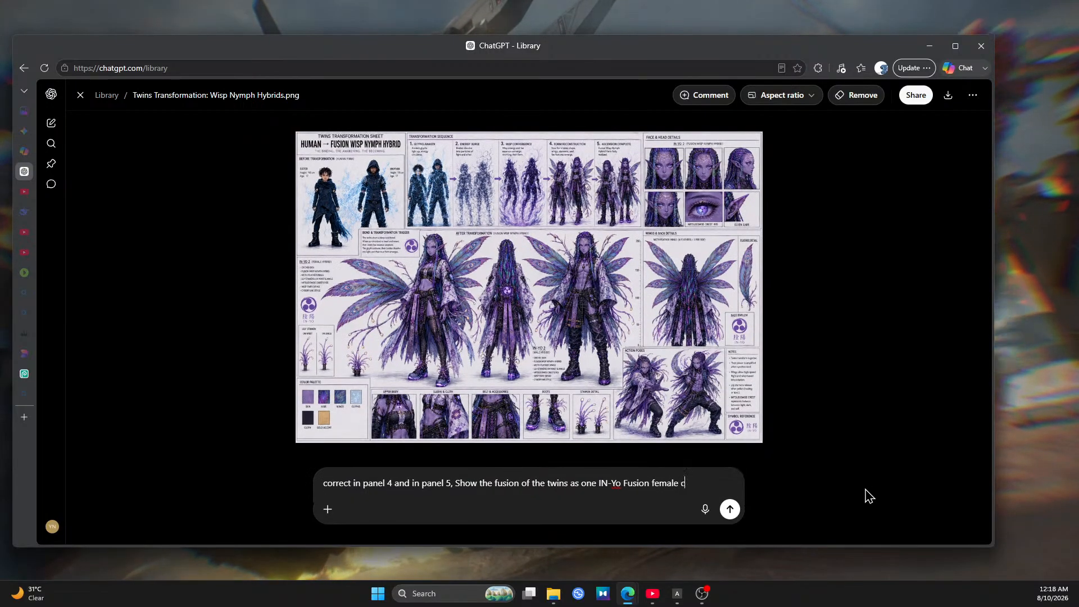
{"action": "type", "text": "haracte"}
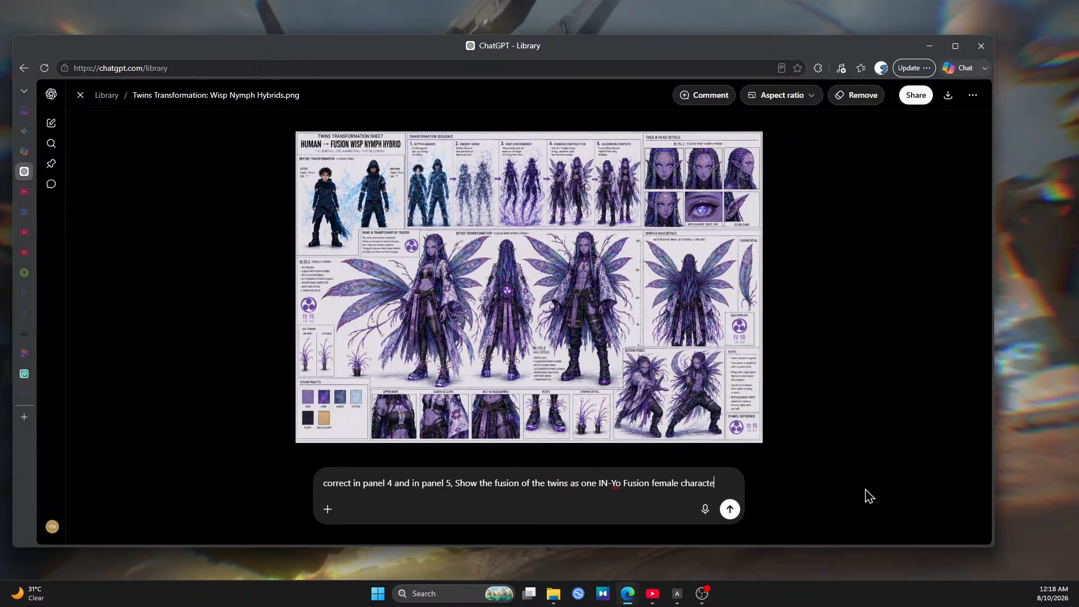
{"action": "type", "text": "r."}
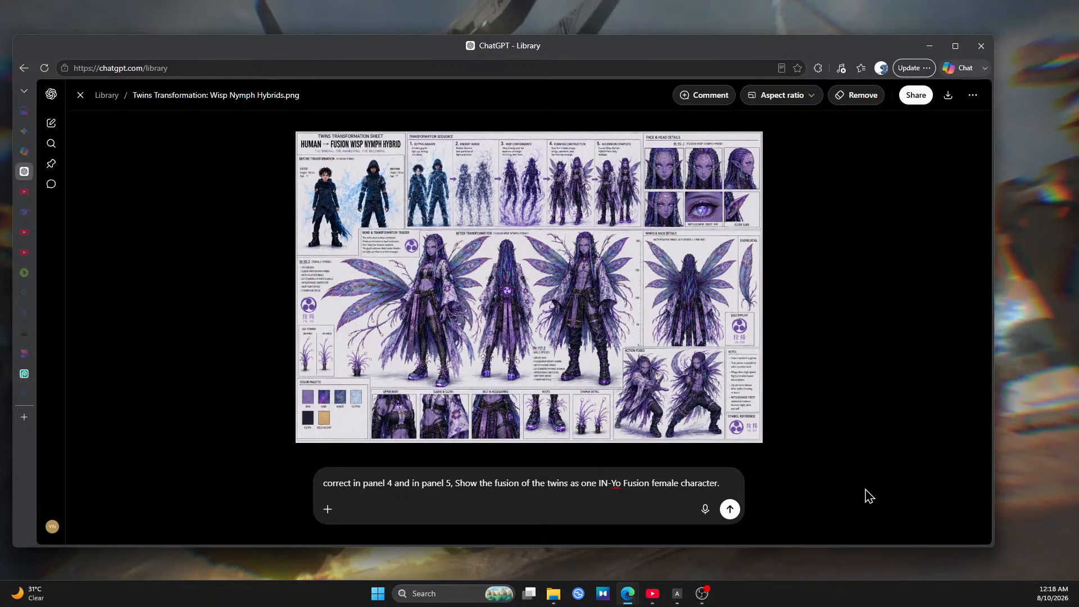
Add the sentence "Keep everything else the same." to the end of the edit prompt
{"action": "type", "text": " Keep"}
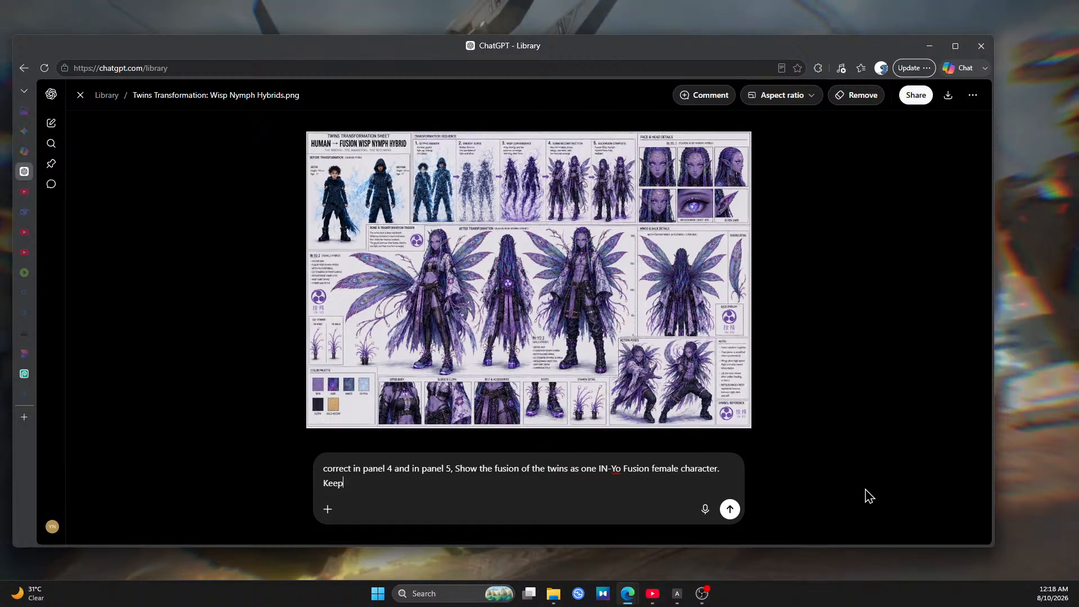
{"action": "type", "text": " everyt"}
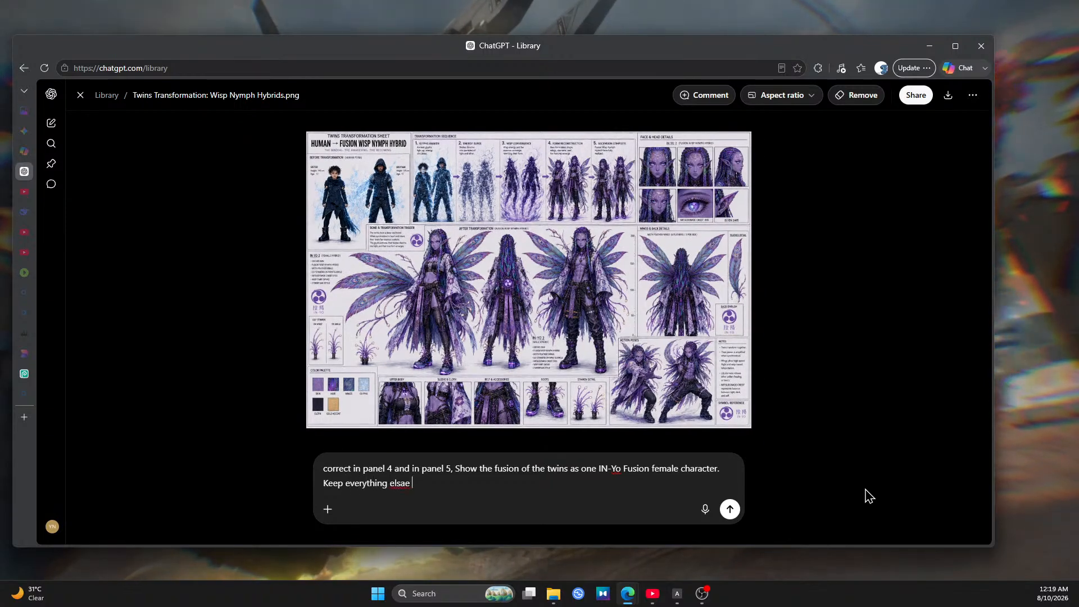
{"action": "type", "text": "hing else the sa"}
{"action": "key", "text": "BackSpace"}
{"action": "type", "text": "e the "}
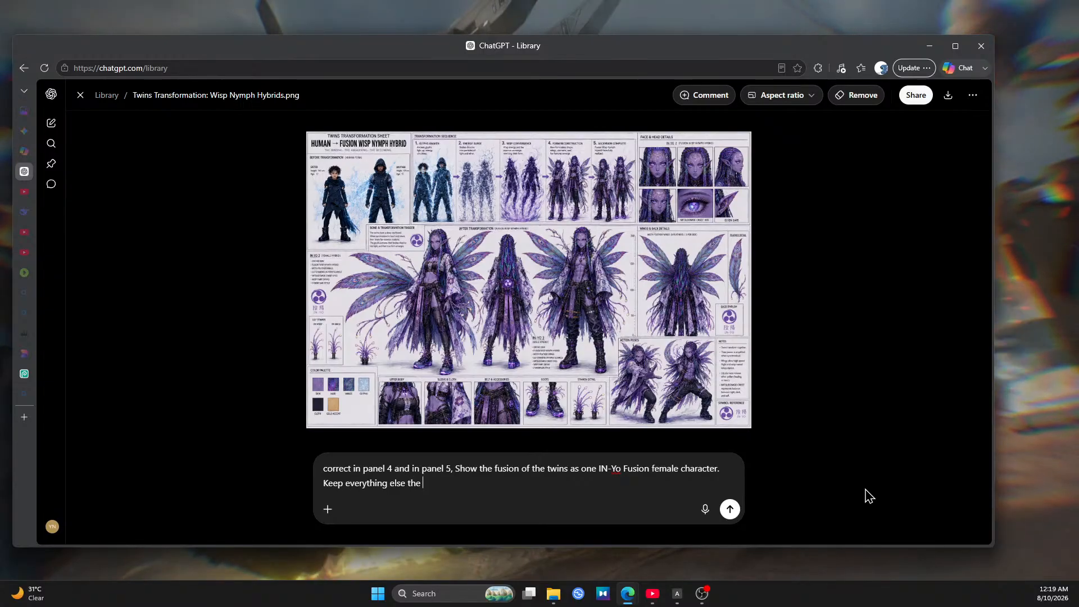
{"action": "type", "text": "same."}
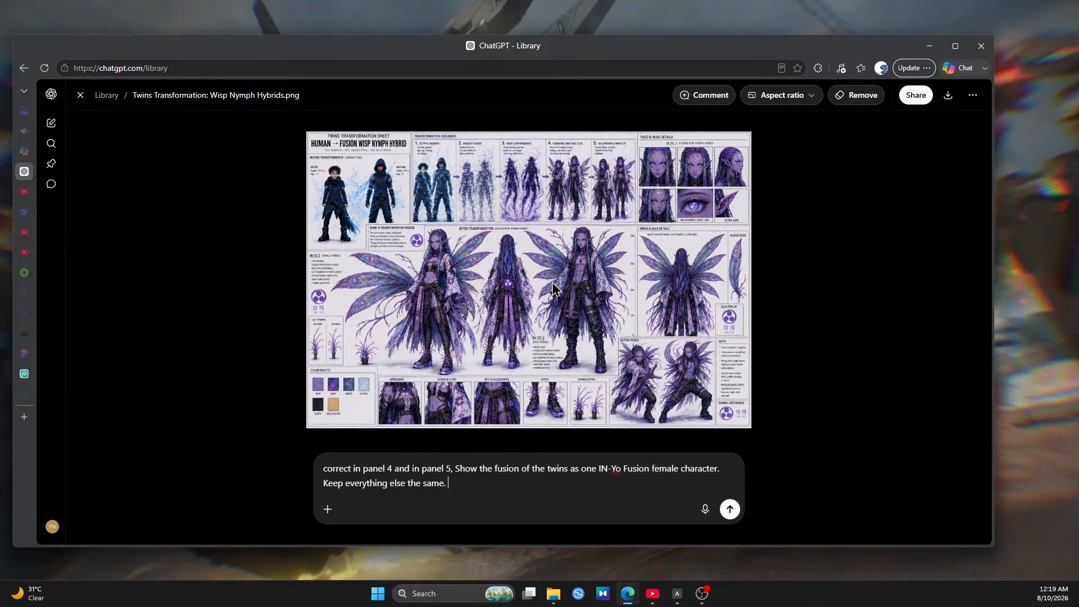
Insert the word "step" before the panel numbers 4 and 5 in the edit prompt and submit it
{"action": "left_click", "coordinate": [388, 468]}
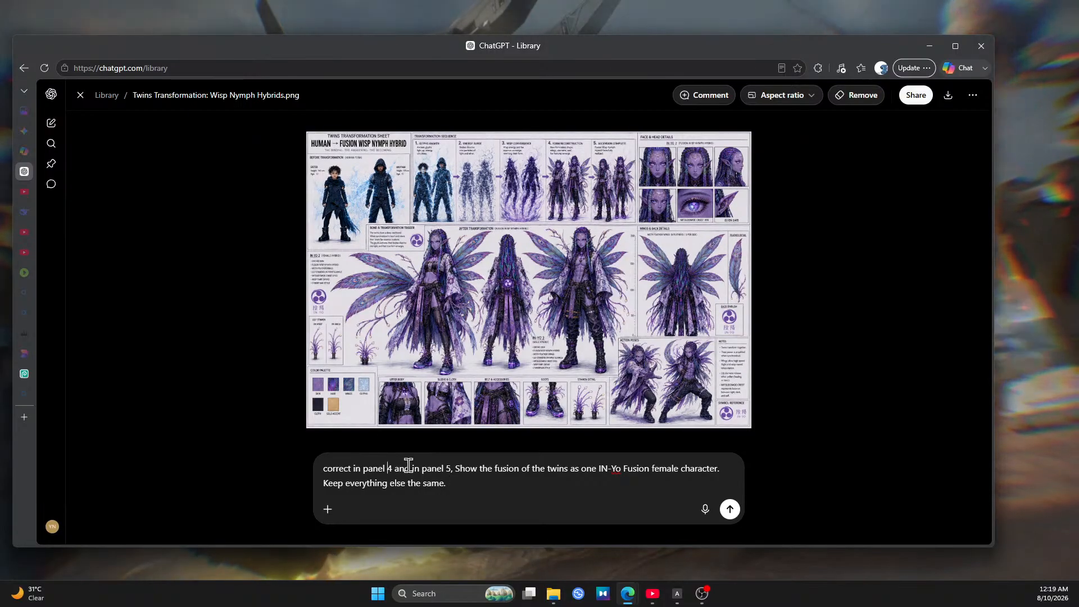
{"action": "type", "text": "step"}
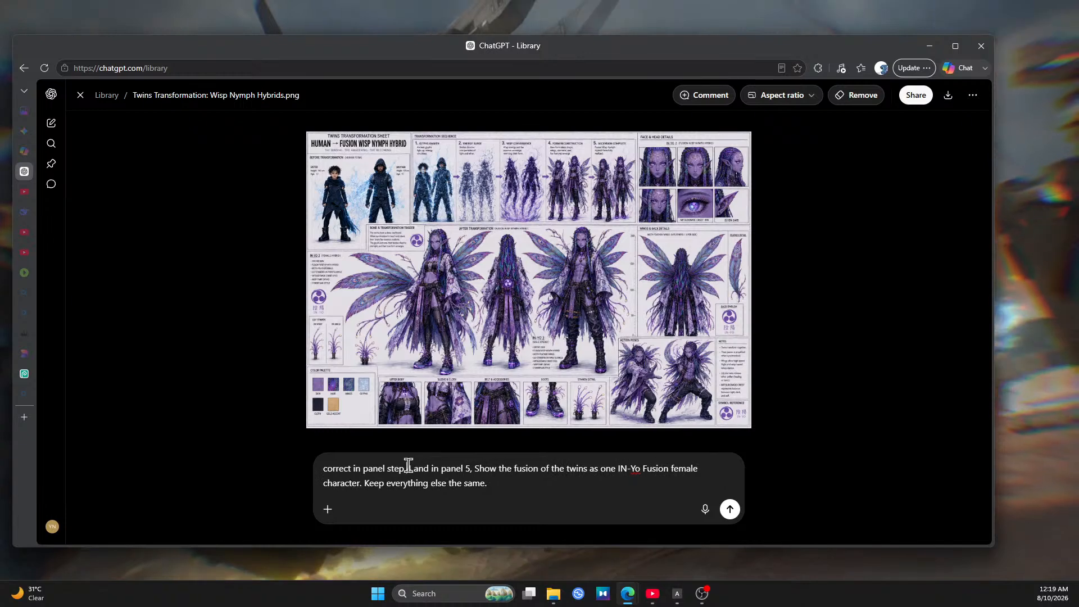
{"action": "left_click", "coordinate": [466, 468]}
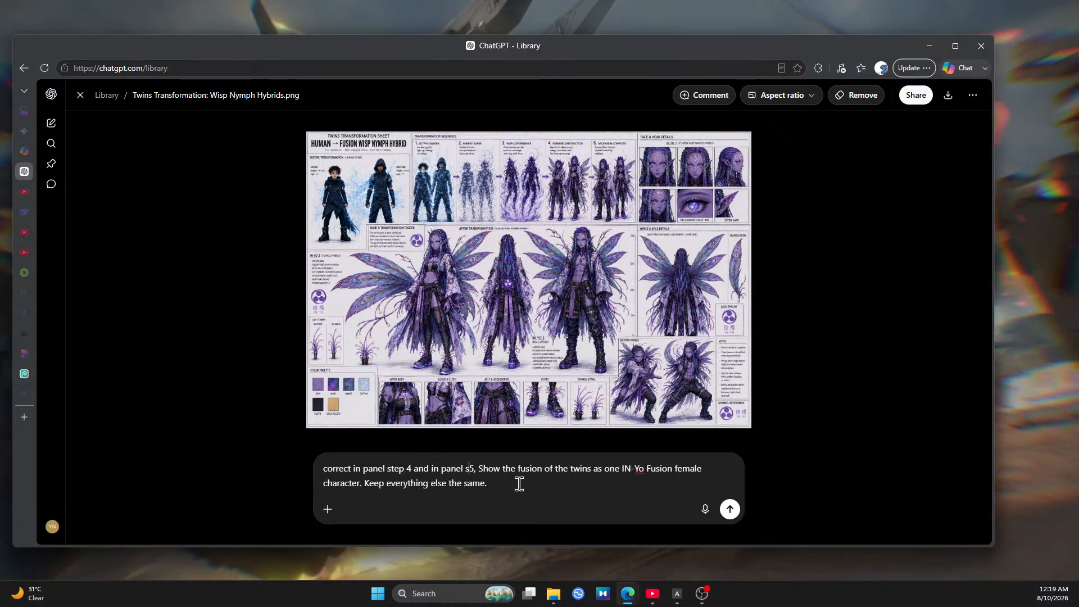
{"action": "type", "text": "step"}
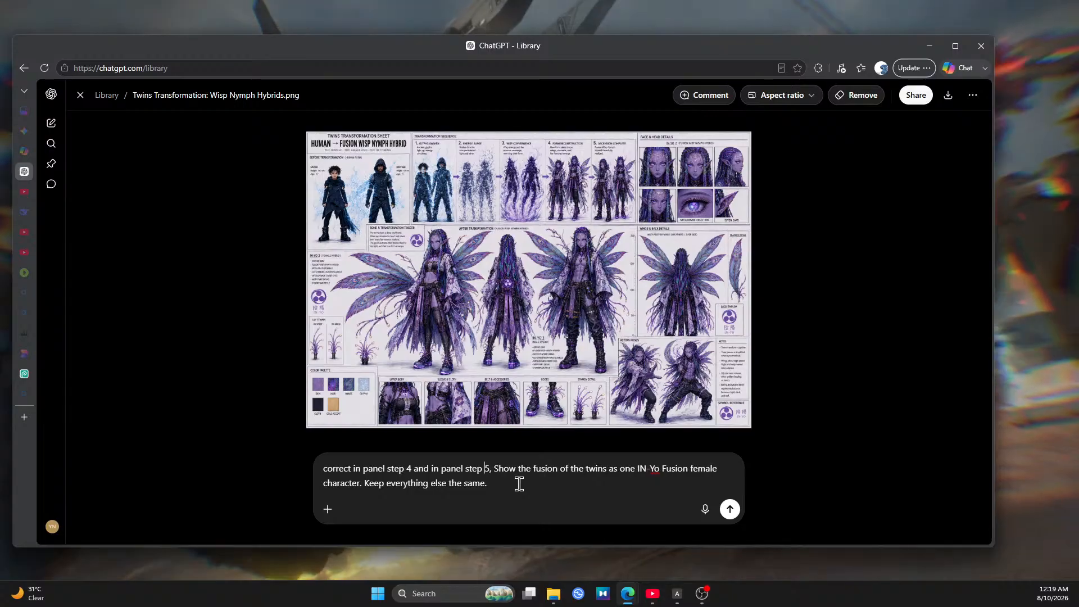
{"action": "left_click", "coordinate": [731, 510]}
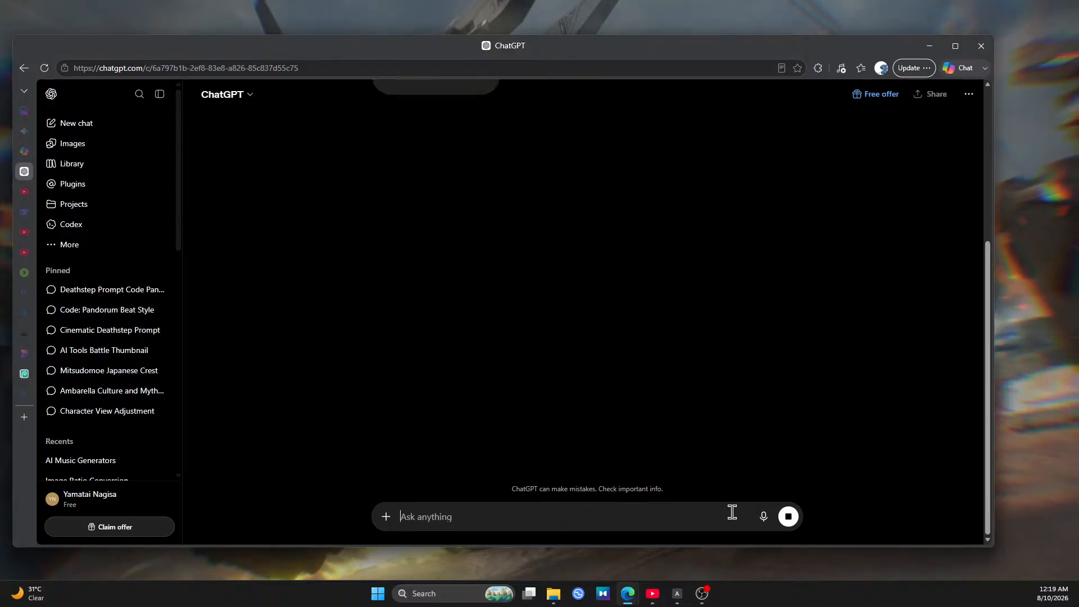
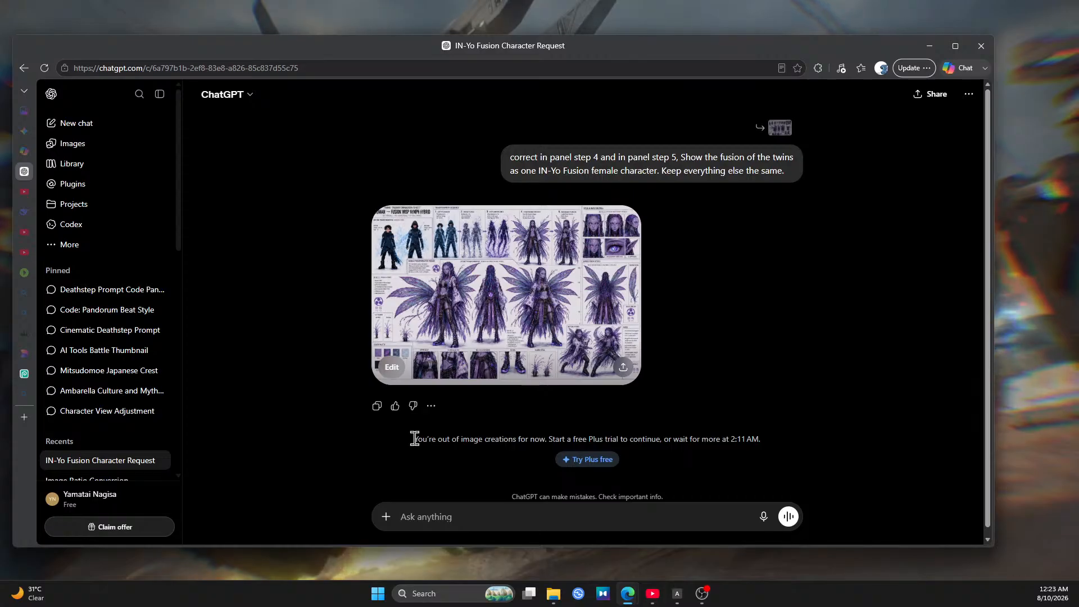
Highlight the image-creation limit notice beneath the edited transformation sheet
{"action": "left_click_drag", "start_coordinate": [414, 439], "coordinate": [771, 447]}
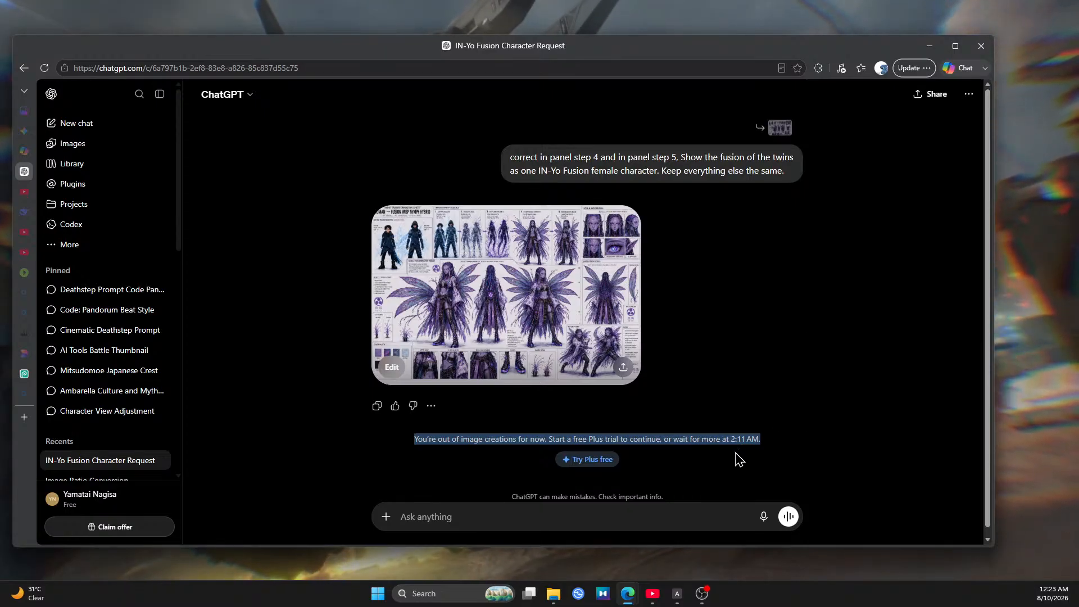
Enlarge the ChatGPT page to 125% and review the image-creation limit notice and the list of recent chats
{"action": "key", "text": "ctrl+plus"}
{"action": "key", "text": "ctrl+plus"}
{"action": "key", "text": "ctrl+plus"}
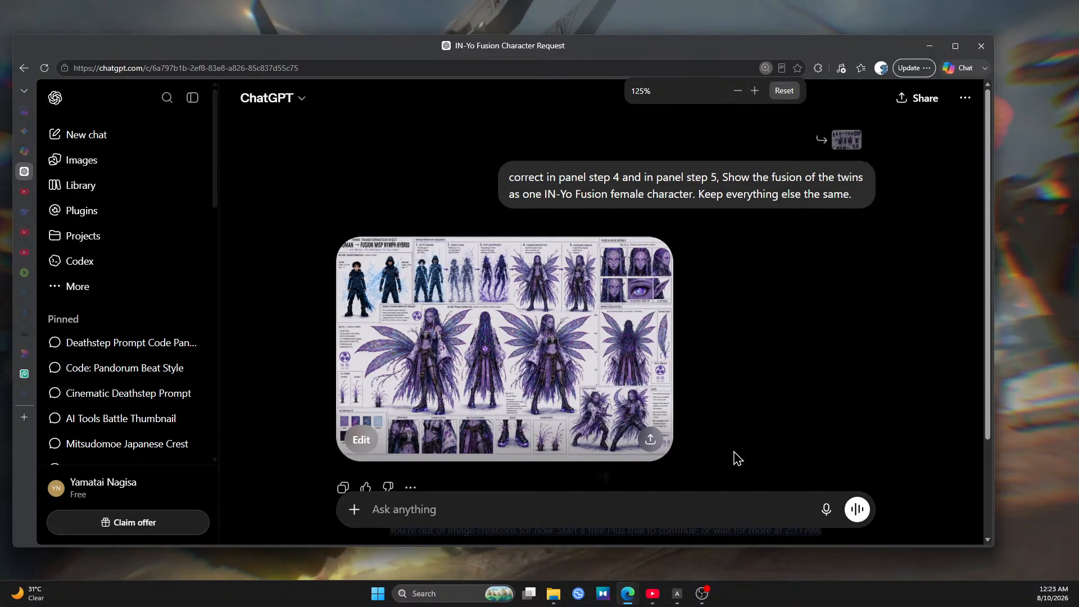
{"action": "scroll", "coordinate": [737, 458], "scroll_direction": "down", "scroll_amount": 3}
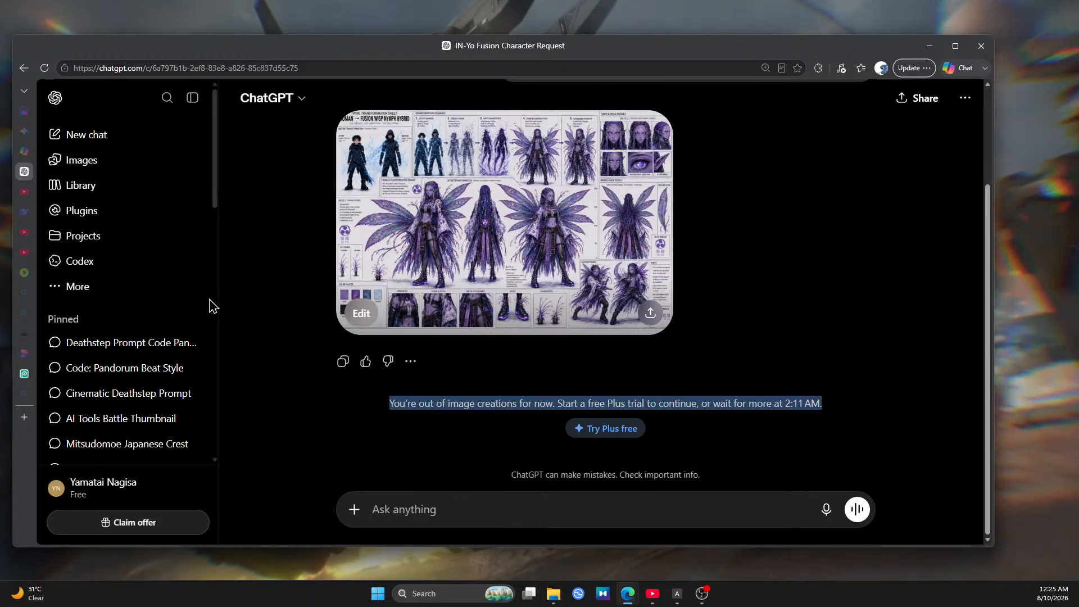
{"action": "scroll", "coordinate": [186, 394], "scroll_direction": "down", "scroll_amount": 4}
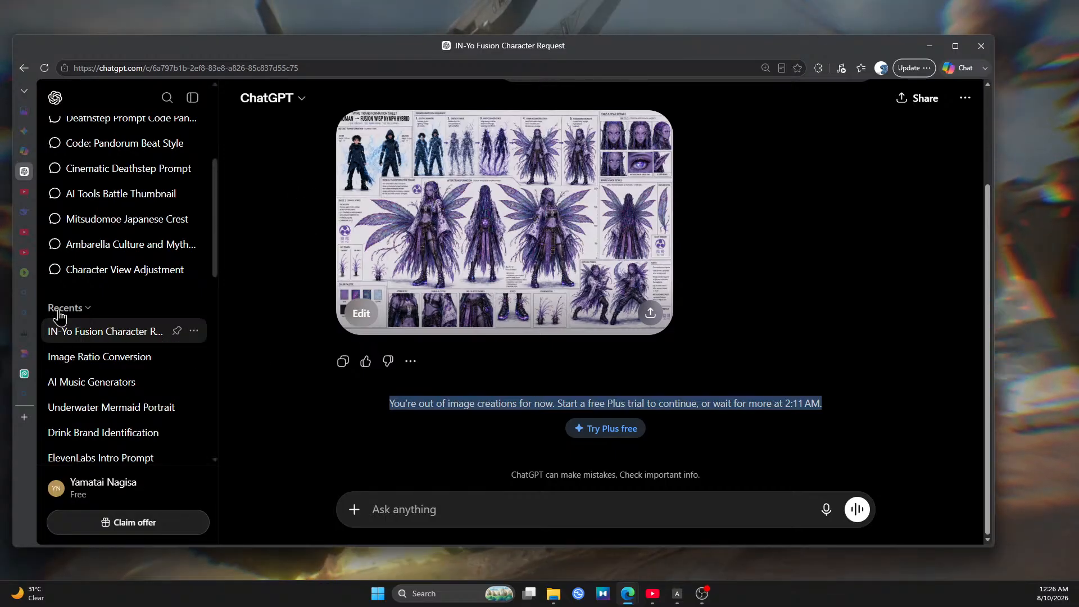
Switch to Microsoft Copilot and start a new chat
{"action": "mouse_move", "coordinate": [20, 157]}
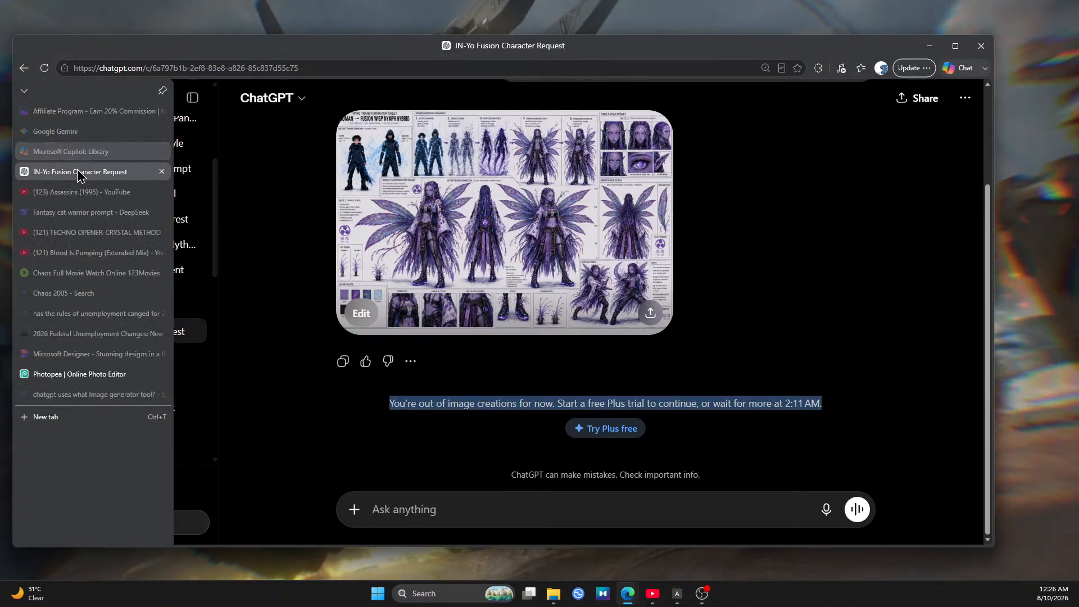
{"action": "left_click", "coordinate": [79, 173]}
{"action": "left_click", "coordinate": [31, 158]}
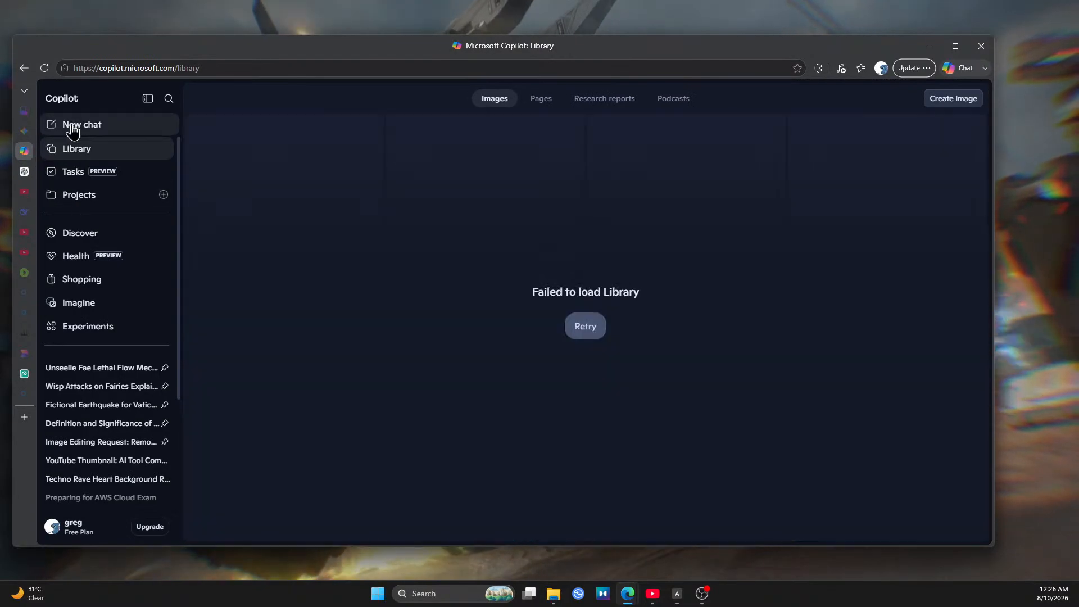
{"action": "left_click", "coordinate": [67, 125]}
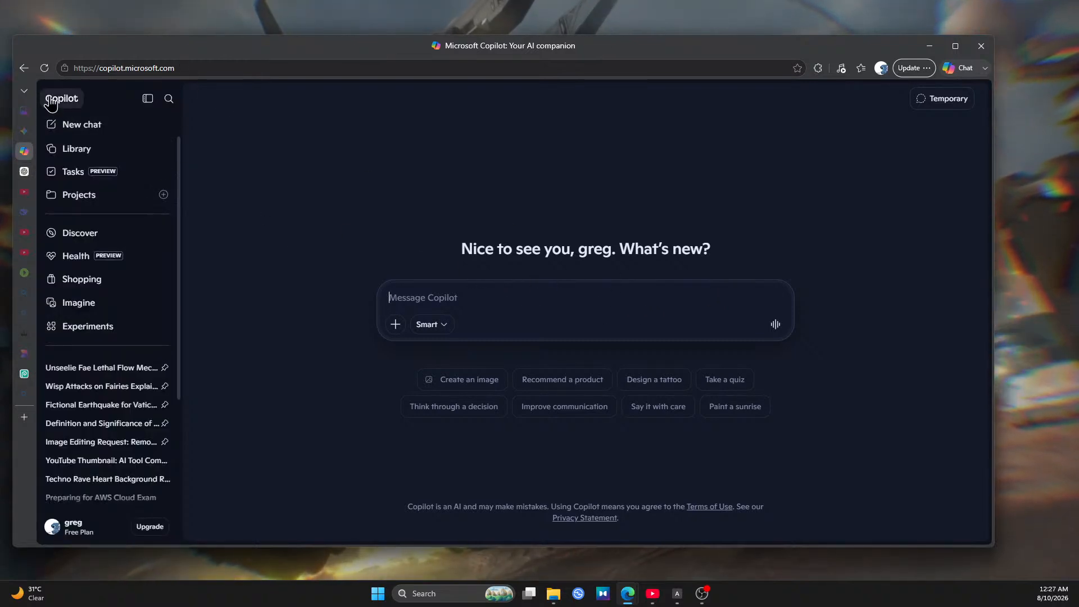
Look over the open Gemini library, Copilot and ChatGPT pages by switching between them
{"action": "left_click", "coordinate": [24, 131]}
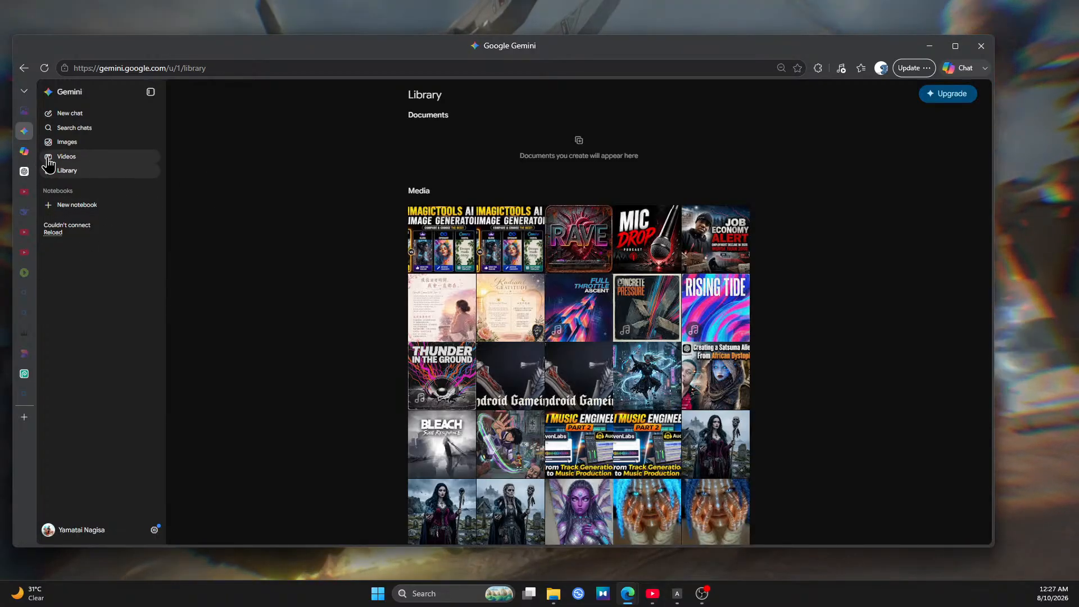
{"action": "left_click", "coordinate": [25, 152]}
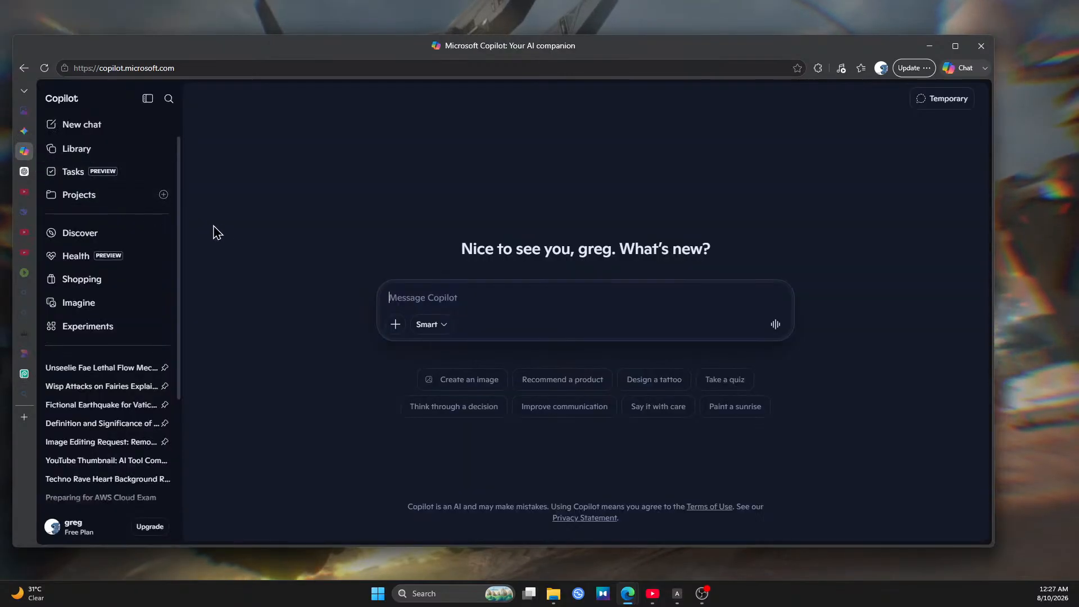
{"action": "left_click", "coordinate": [24, 176]}
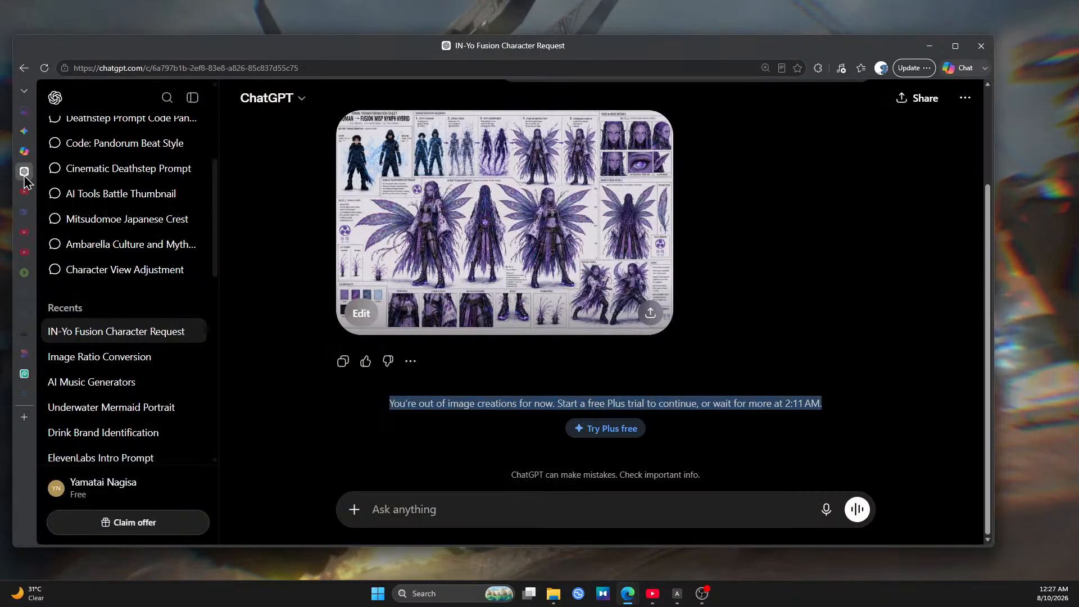
{"action": "left_click", "coordinate": [24, 156]}
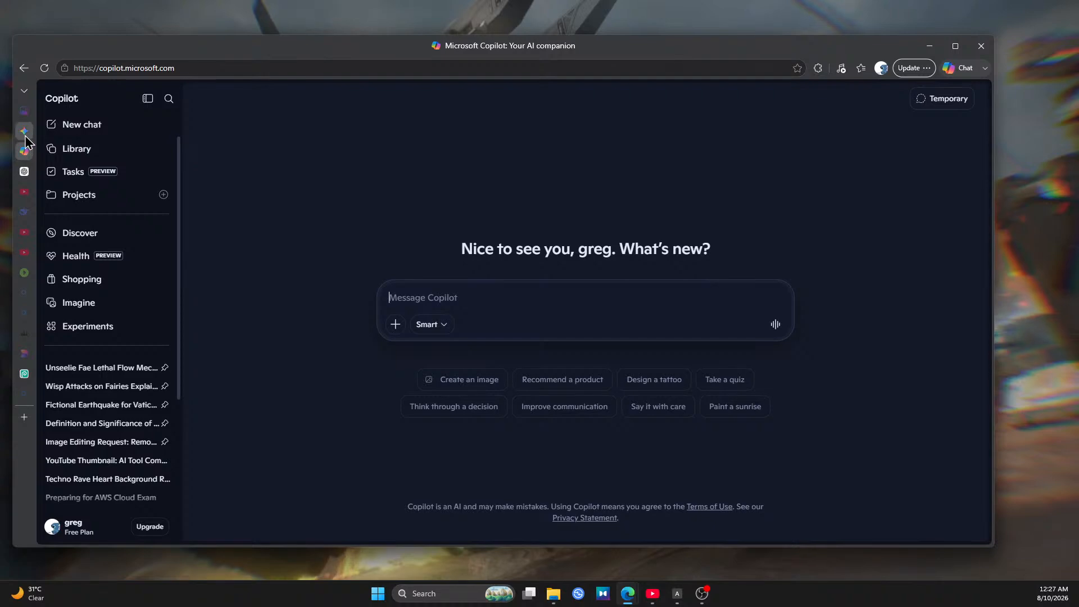
{"action": "left_click", "coordinate": [24, 133]}
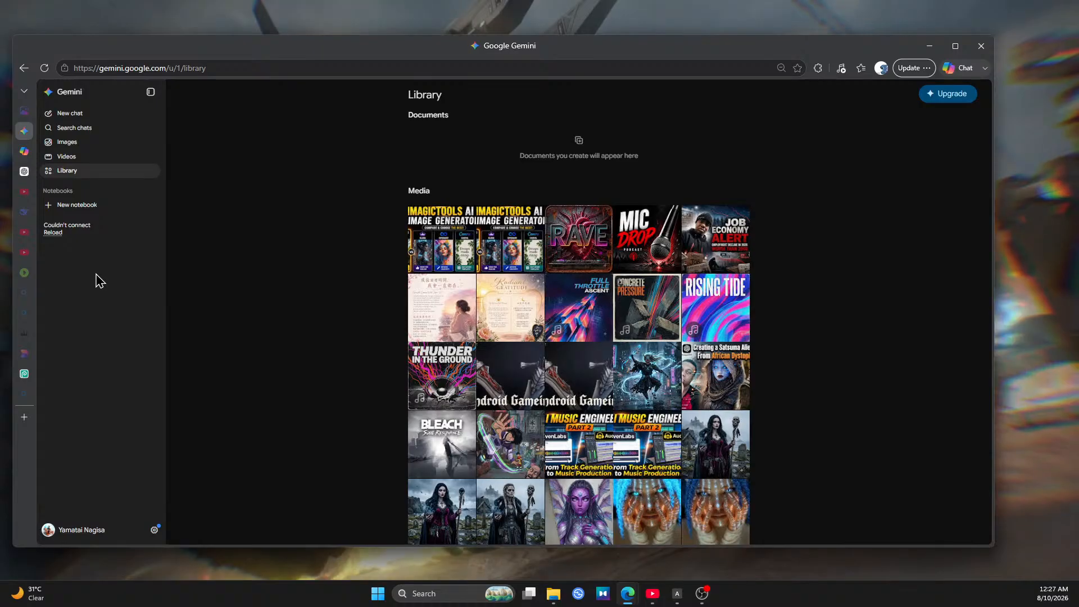
Return to Microsoft Copilot, open its image library and retry loading it
{"action": "mouse_move", "coordinate": [24, 172]}
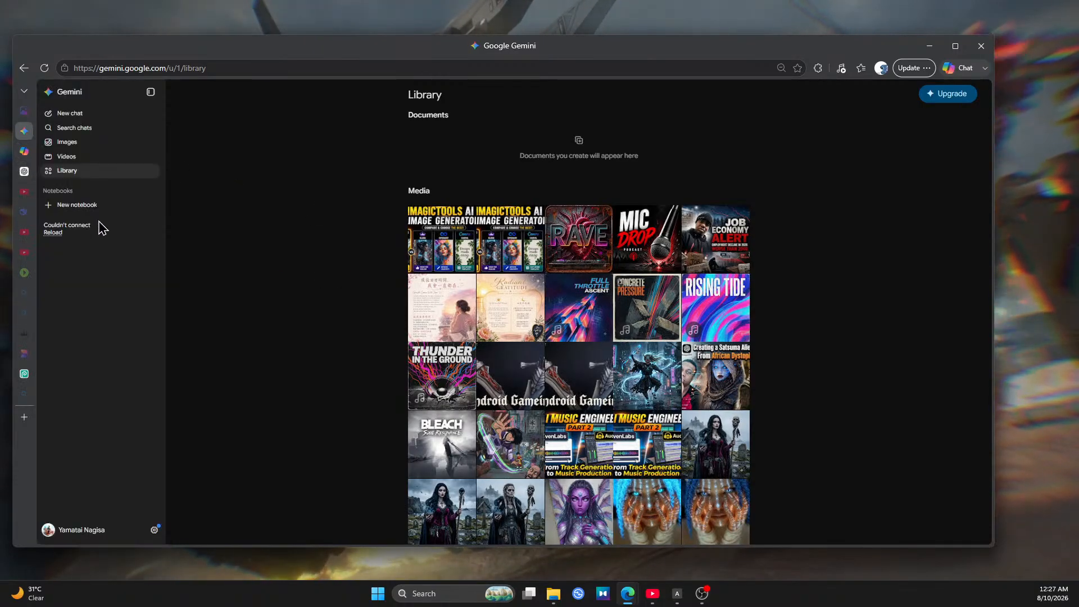
{"action": "mouse_move", "coordinate": [34, 149]}
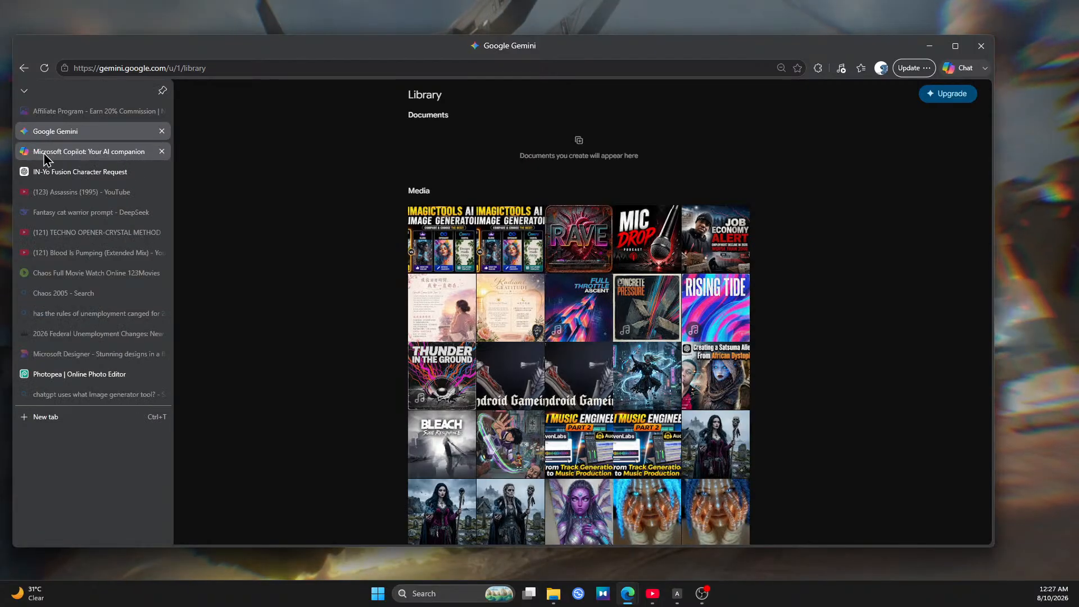
{"action": "left_click", "coordinate": [54, 160]}
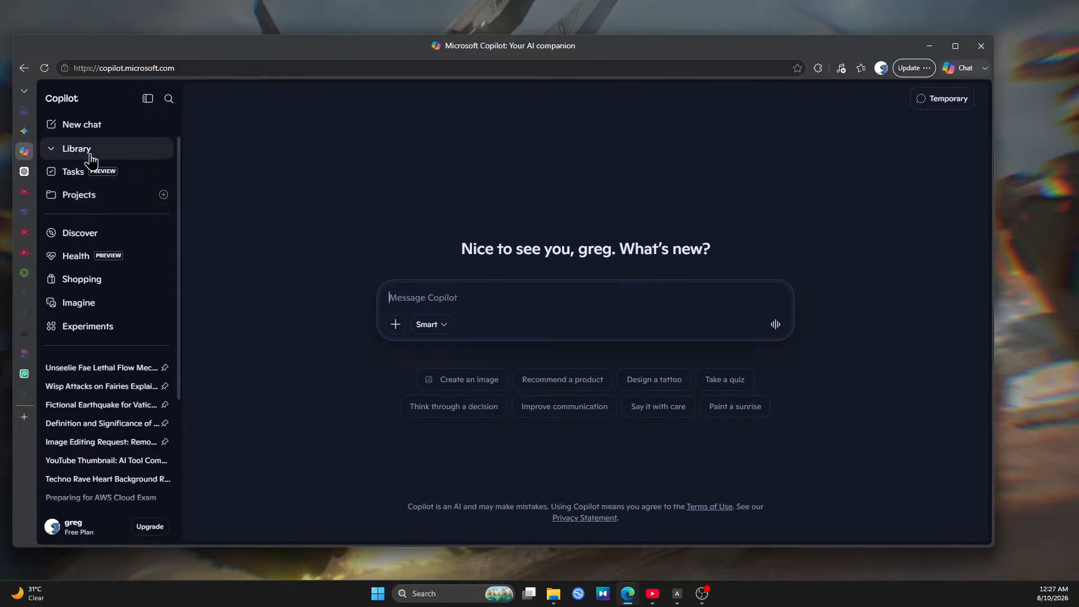
{"action": "left_click", "coordinate": [88, 155]}
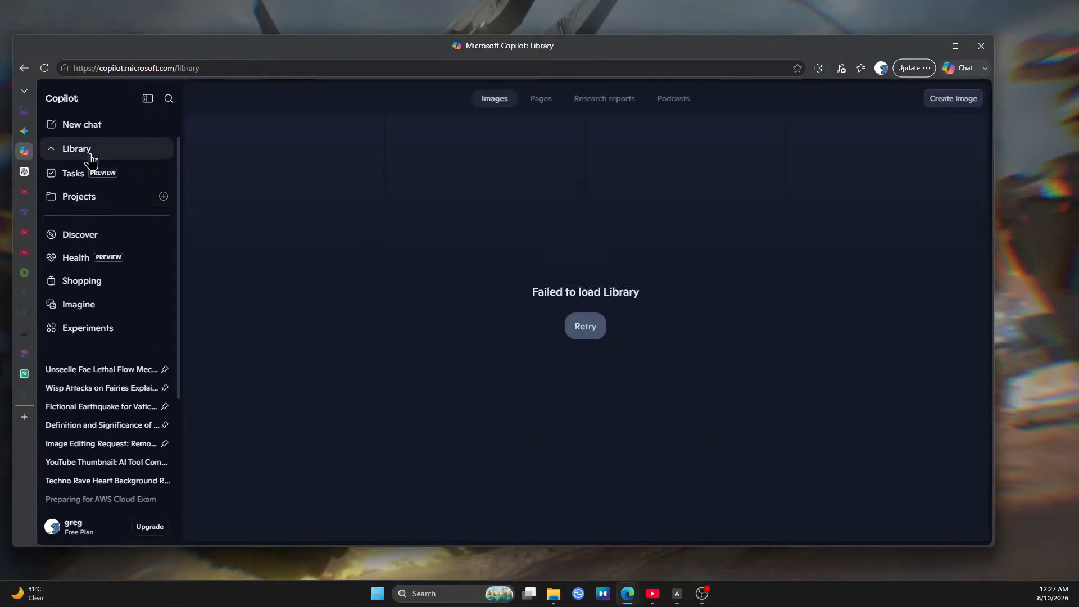
{"action": "left_click", "coordinate": [578, 331]}
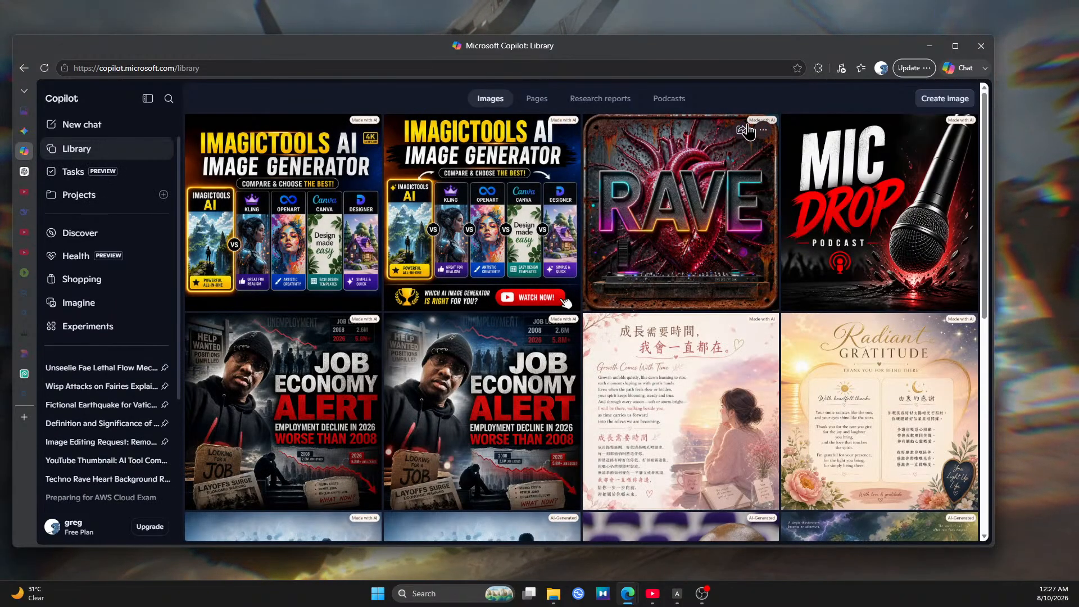
Browse the generated images in the Copilot library and return to the first row
{"action": "scroll", "coordinate": [668, 248], "scroll_direction": "down", "scroll_amount": 2}
{"action": "scroll", "coordinate": [668, 248], "scroll_direction": "down", "scroll_amount": 5}
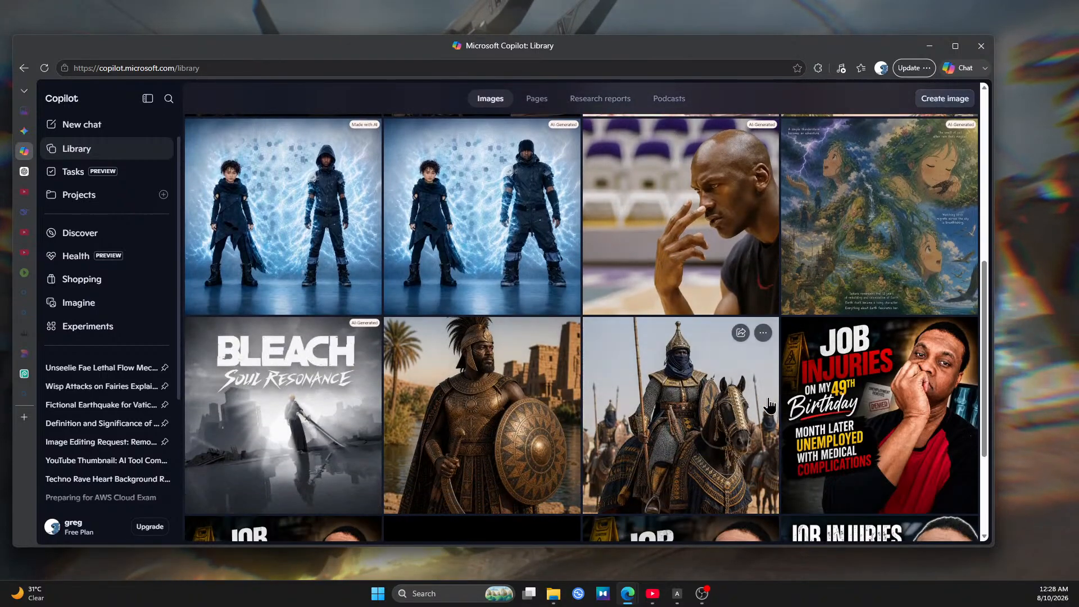
{"action": "scroll", "coordinate": [810, 409], "scroll_direction": "down", "scroll_amount": 3}
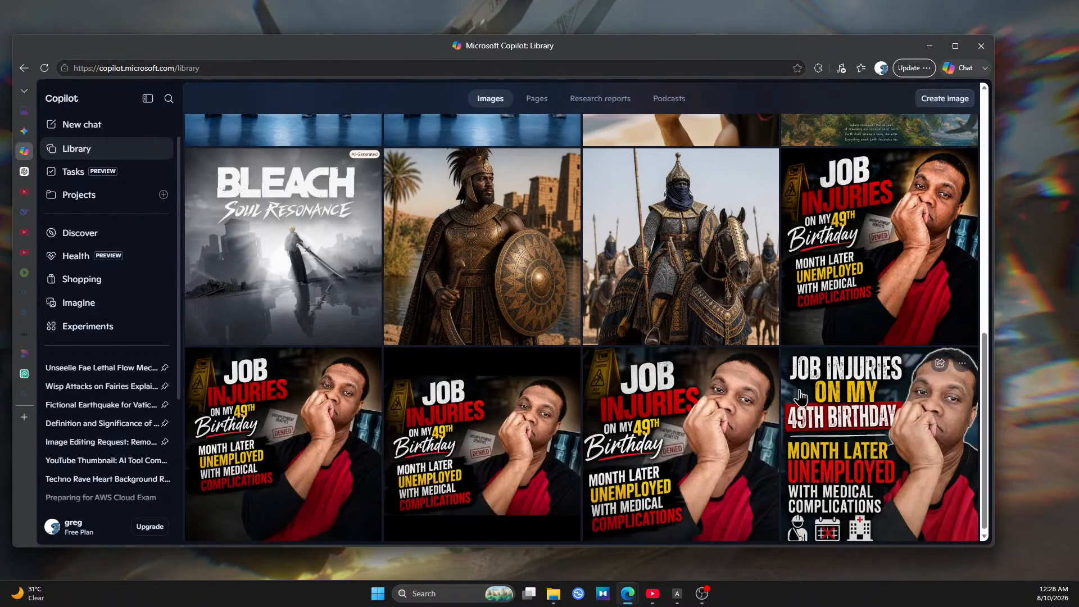
{"action": "scroll", "coordinate": [610, 358], "scroll_direction": "up", "scroll_amount": 2}
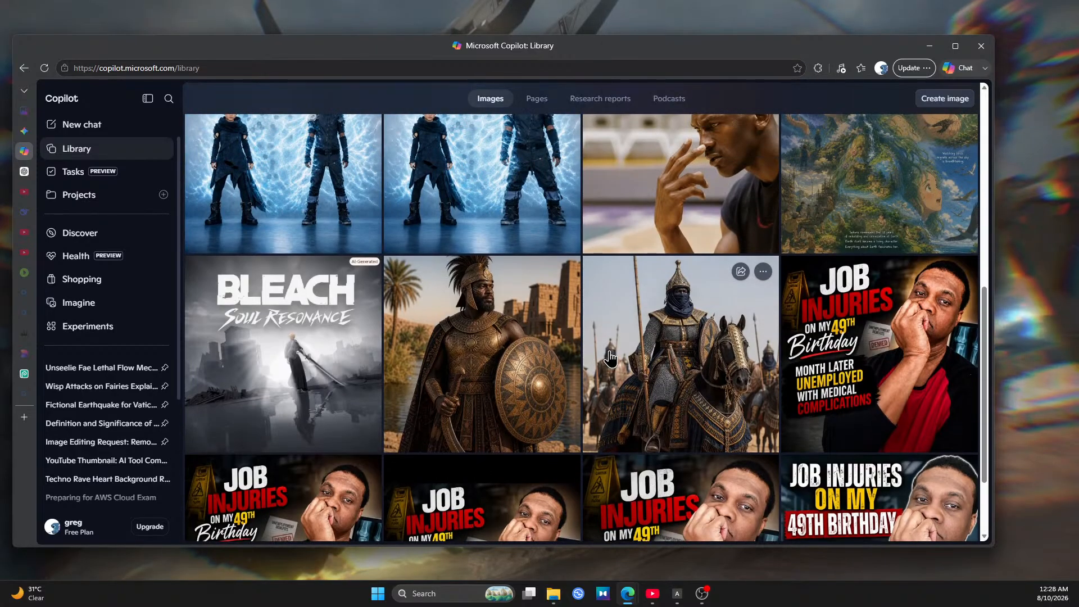
{"action": "scroll", "coordinate": [610, 358], "scroll_direction": "up", "scroll_amount": 6}
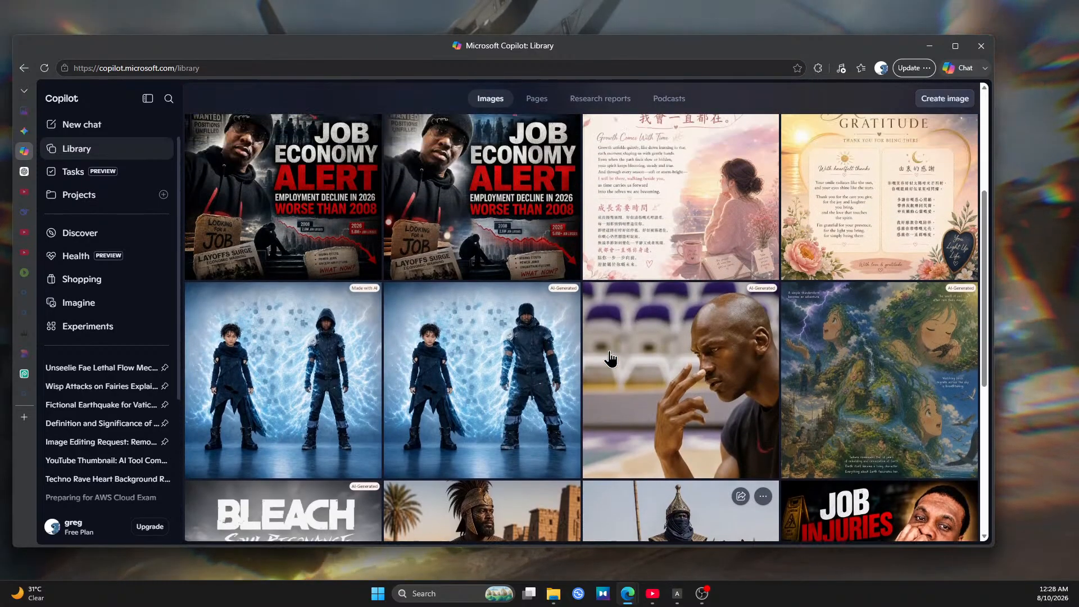
{"action": "scroll", "coordinate": [610, 358], "scroll_direction": "up", "scroll_amount": 2}
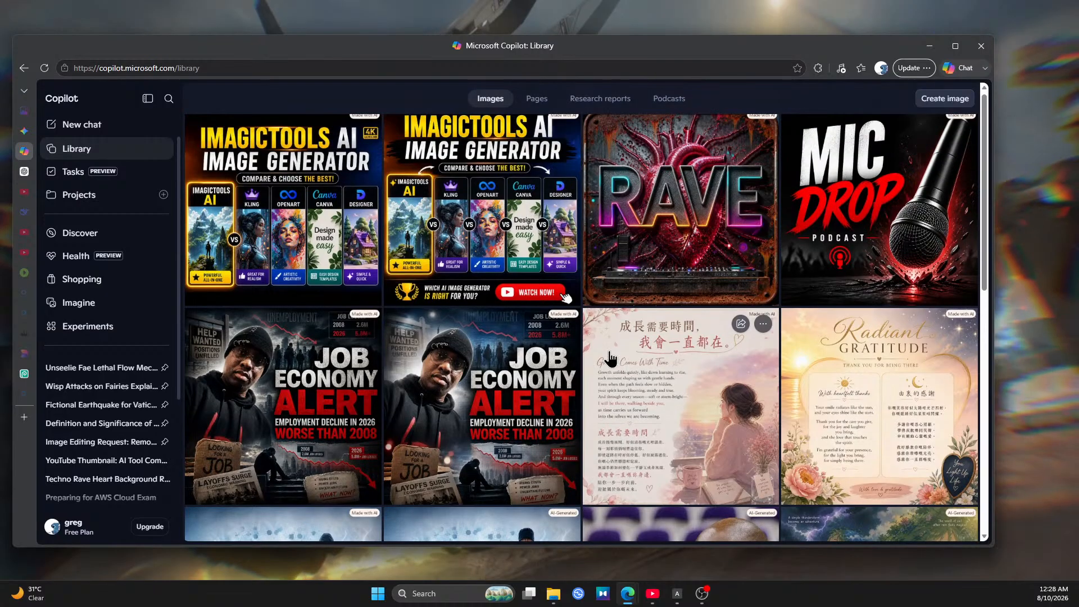
{"action": "scroll", "coordinate": [510, 294], "scroll_direction": "up", "scroll_amount": 1}
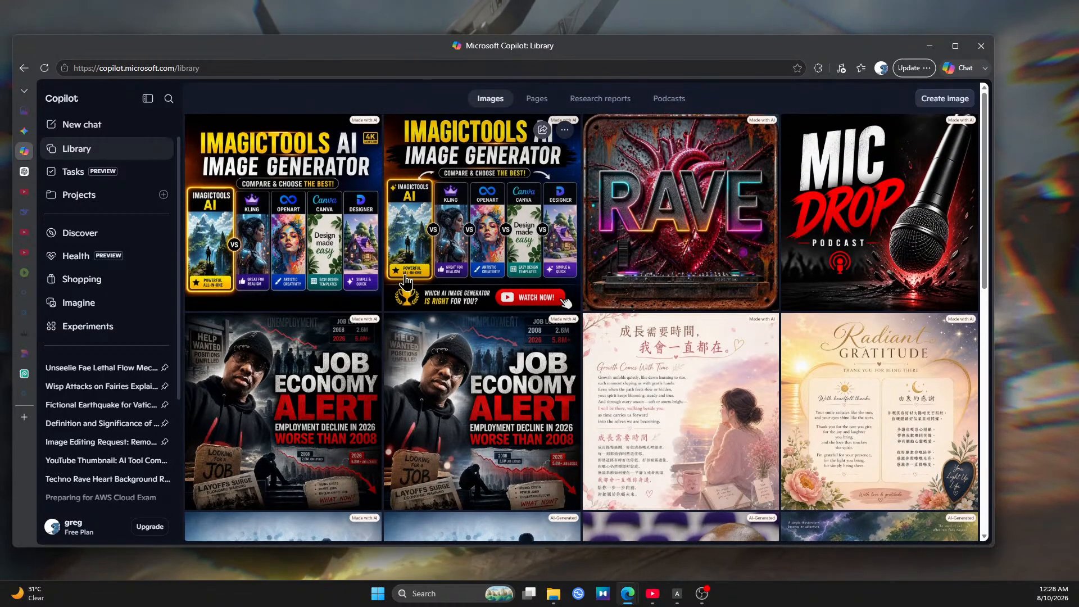
Revisit the ChatGPT transformation sheet, switch to the Gemini library and try to view the masked dancer and RAVE images
{"action": "left_click", "coordinate": [24, 172]}
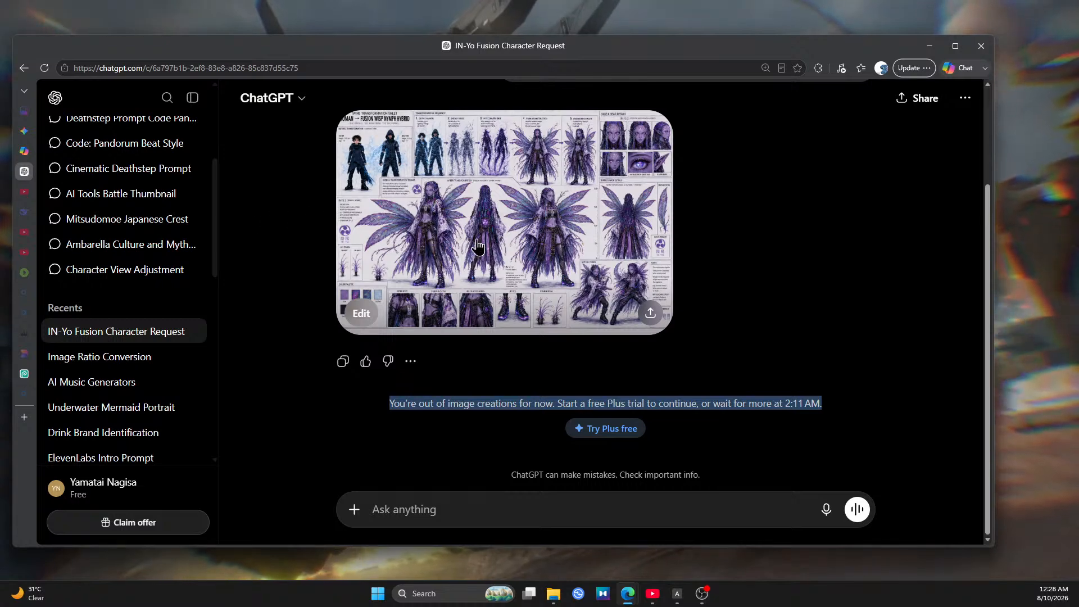
{"action": "left_click", "coordinate": [31, 135]}
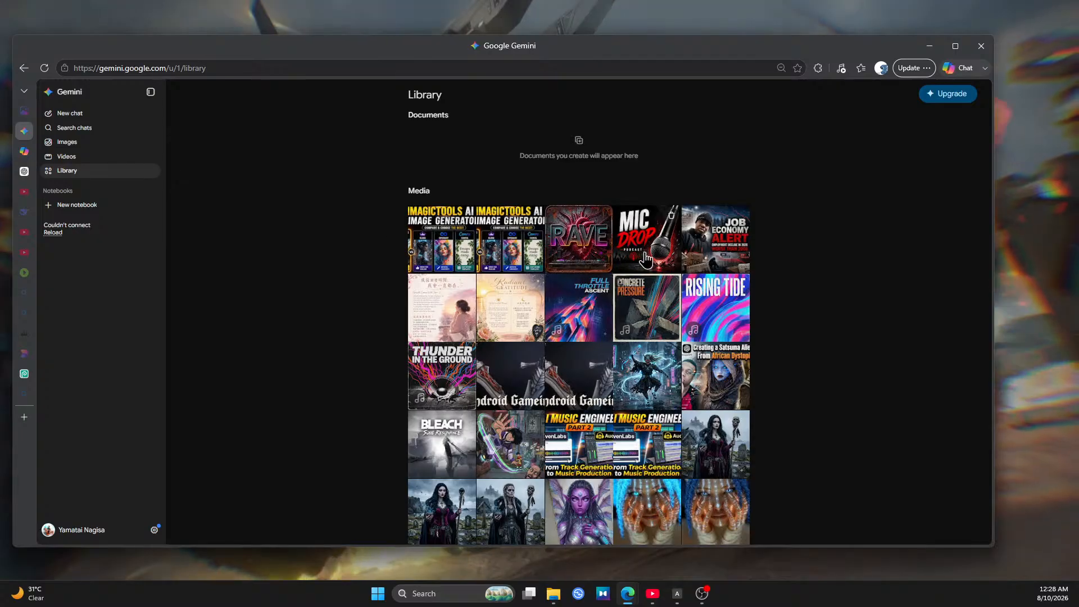
{"action": "left_click", "coordinate": [661, 396]}
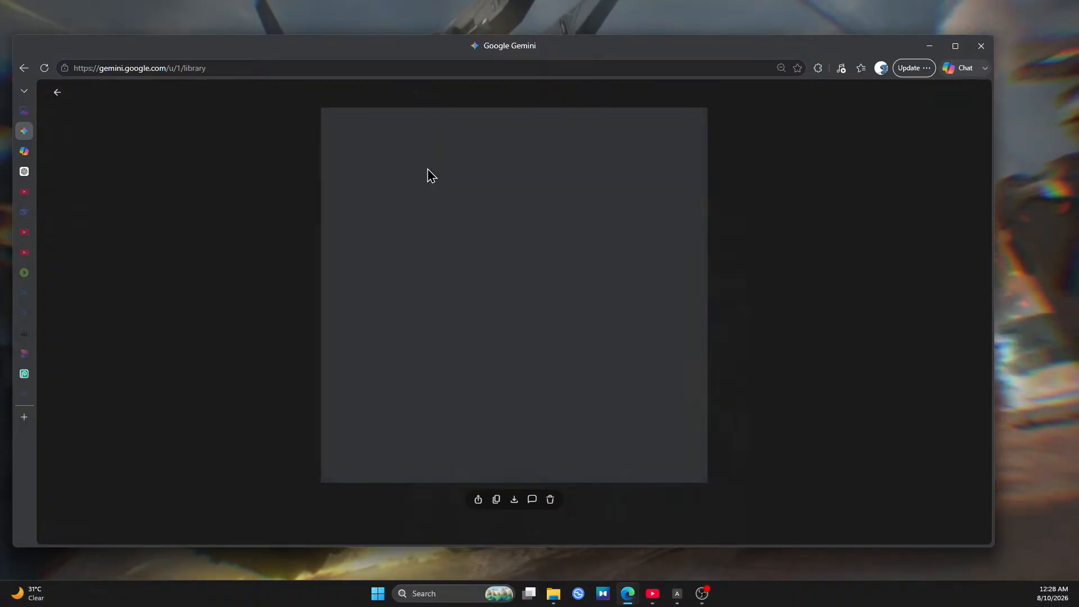
{"action": "left_click", "coordinate": [57, 93]}
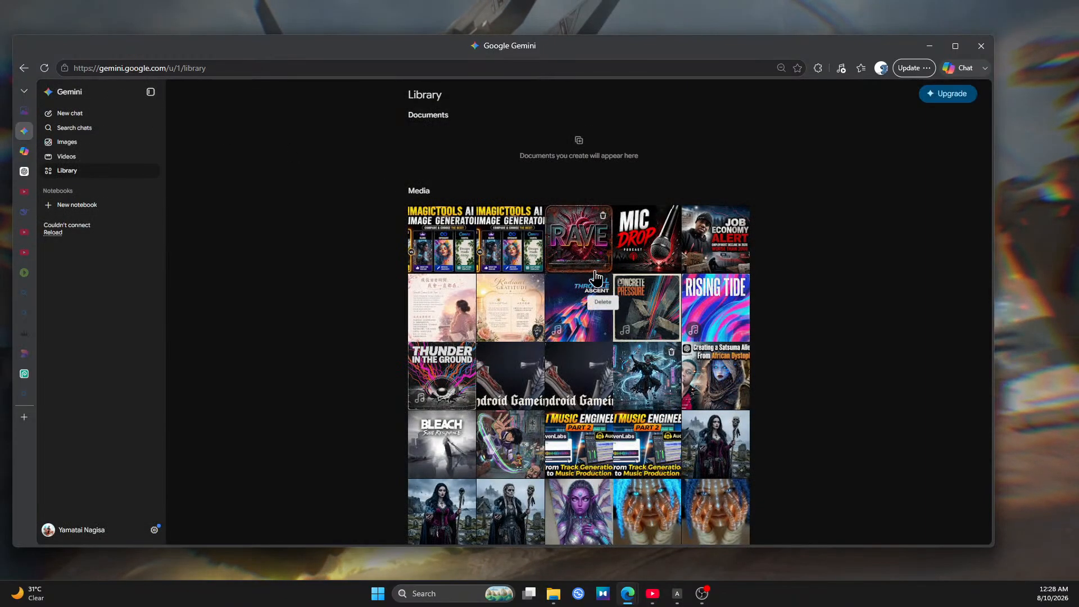
{"action": "left_click", "coordinate": [585, 257]}
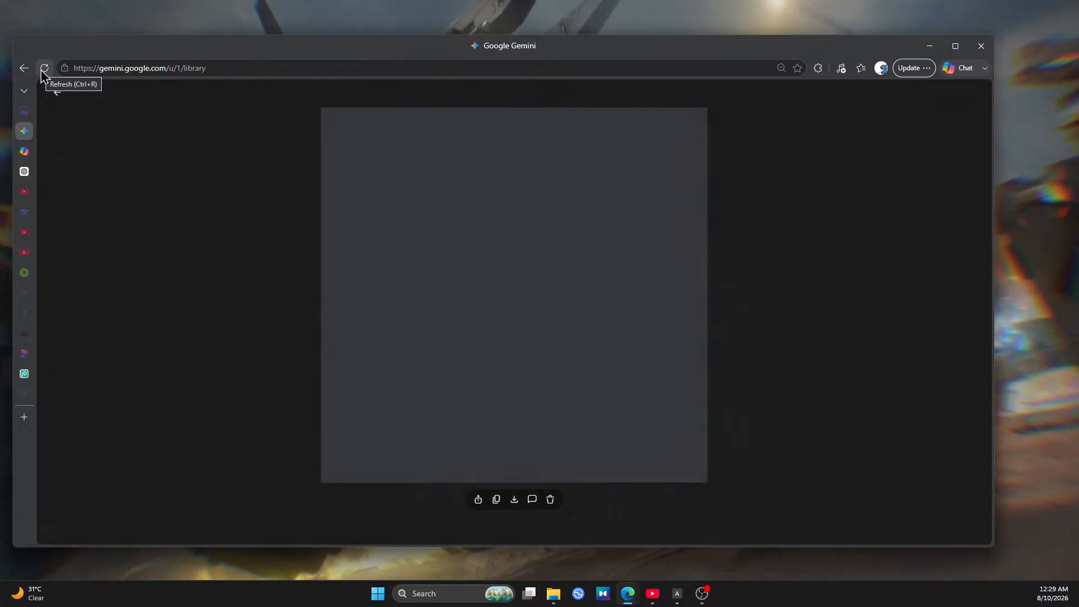
Reload the Gemini library and switch to the default Google account
{"action": "left_click", "coordinate": [43, 69]}
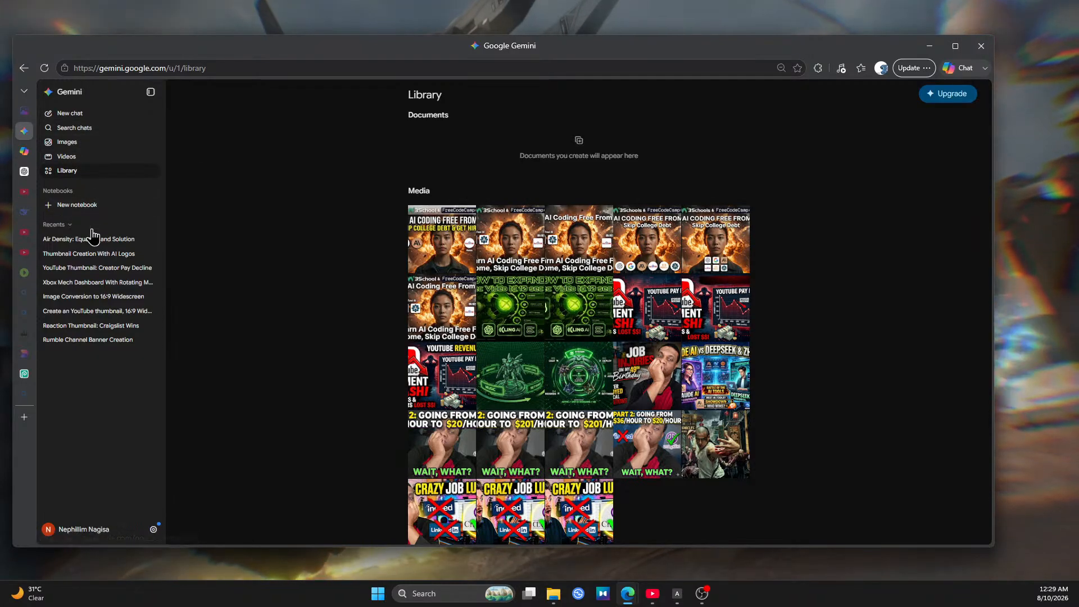
{"action": "left_click", "coordinate": [86, 530]}
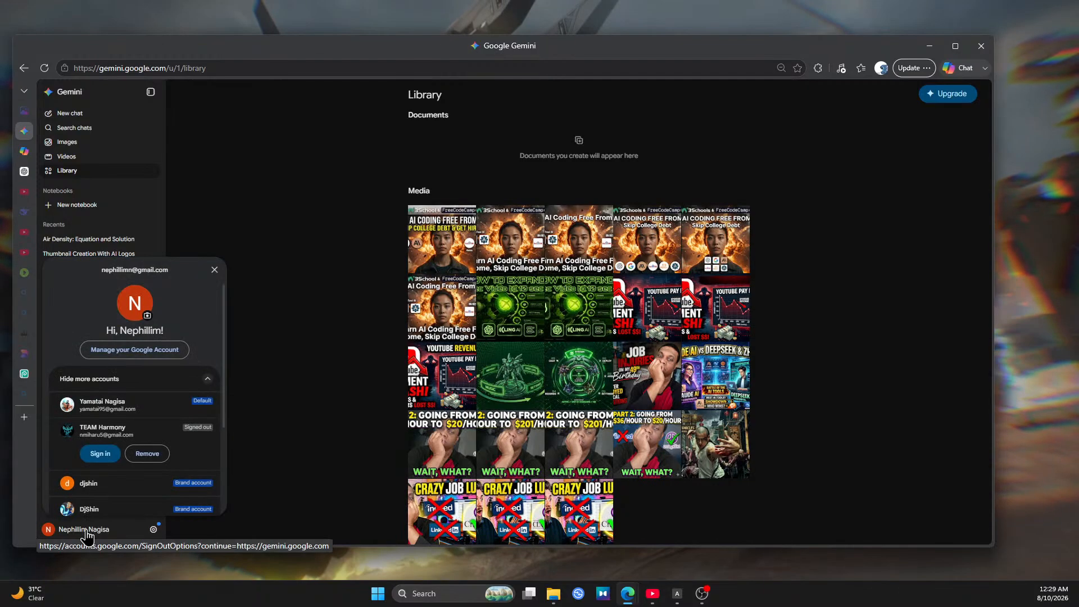
{"action": "left_click", "coordinate": [108, 419]}
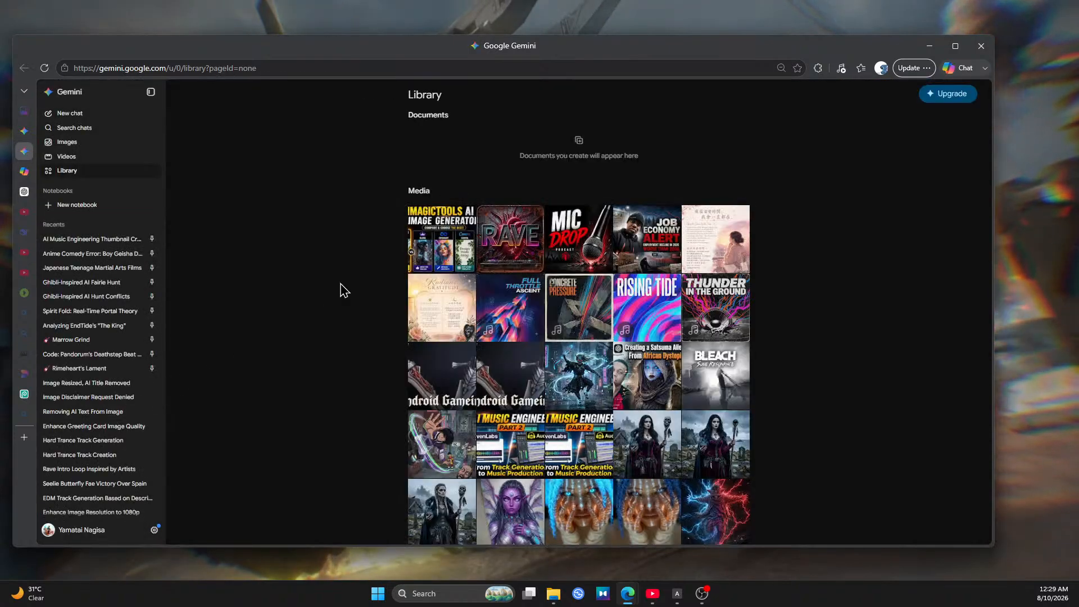
View the Job Economy Alert, masked neon-street dancer and RAVE images full size in the Gemini library, closing each one
{"action": "left_click", "coordinate": [652, 256]}
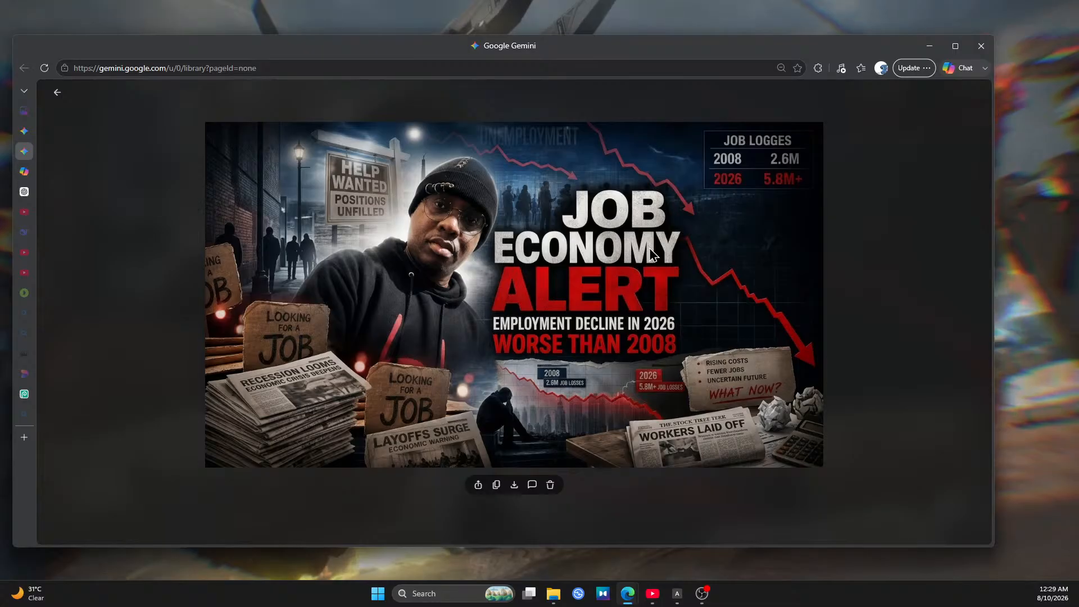
{"action": "left_click", "coordinate": [55, 94]}
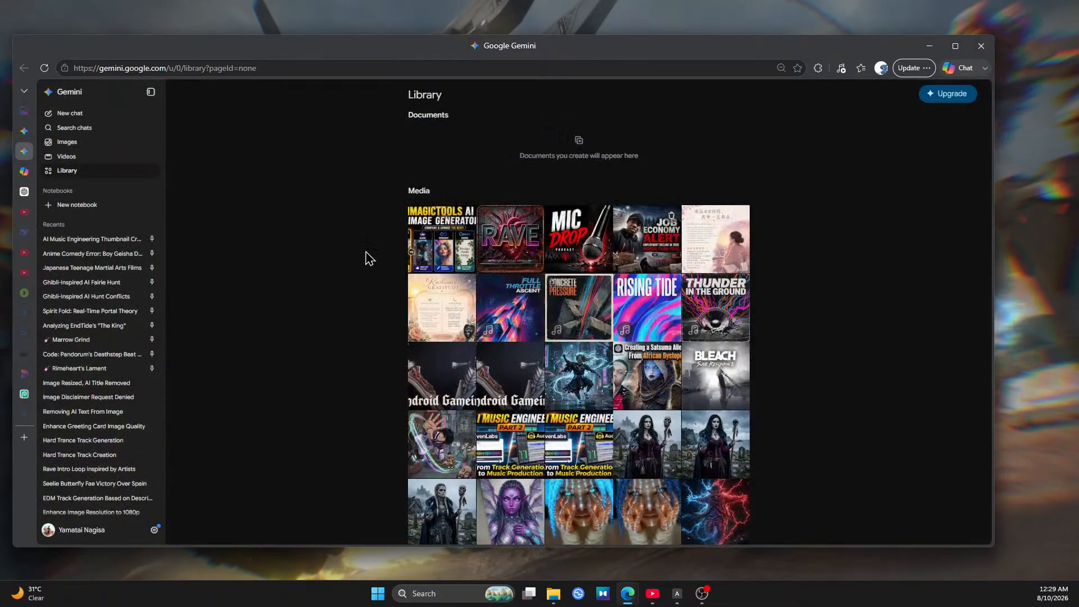
{"action": "left_click", "coordinate": [585, 388]}
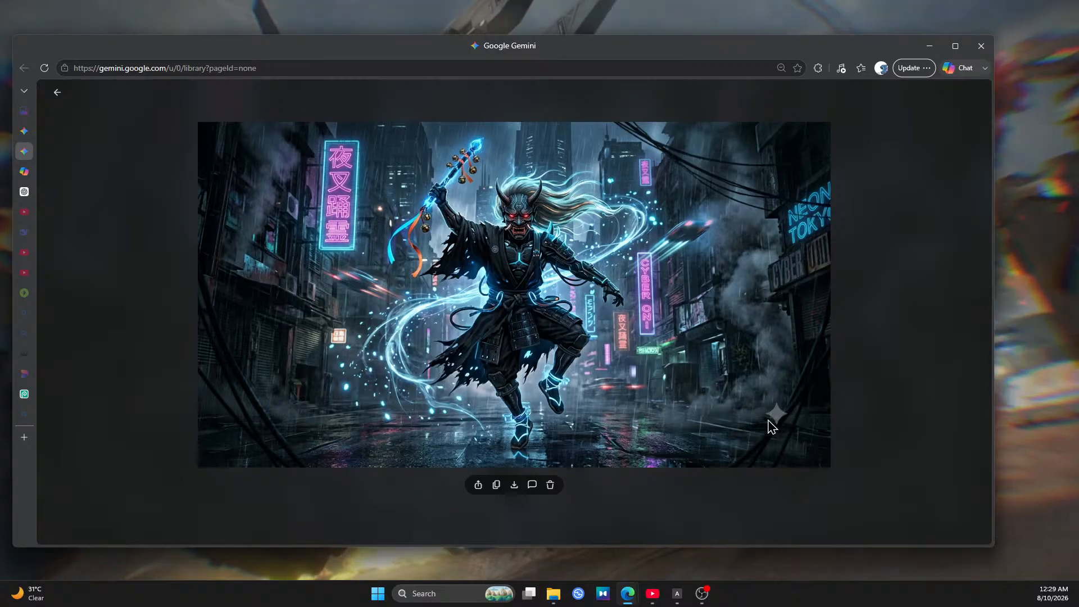
{"action": "left_click", "coordinate": [57, 92]}
{"action": "left_click", "coordinate": [511, 250]}
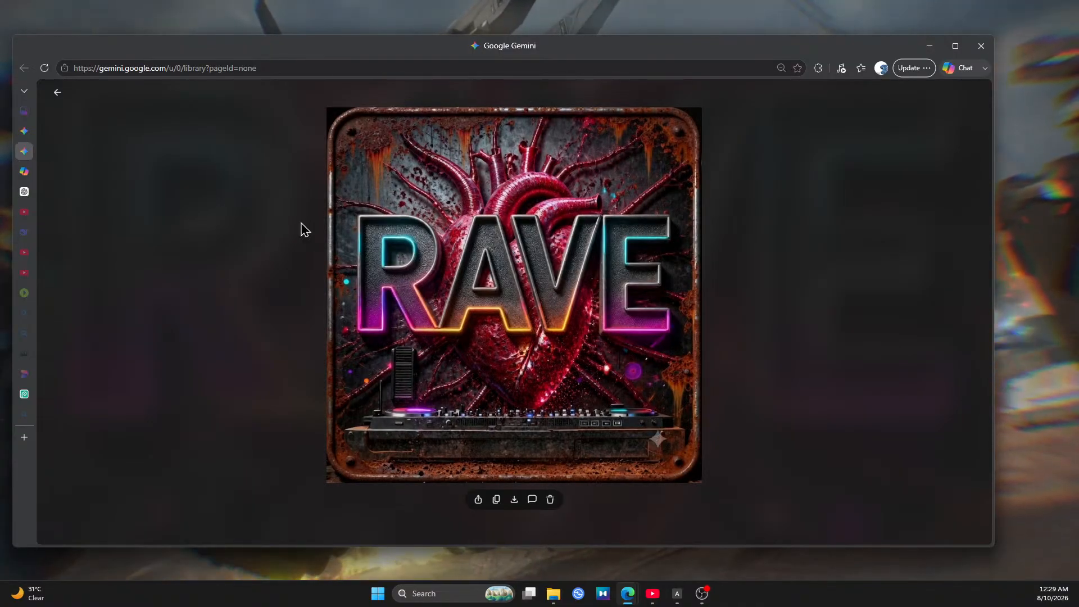
{"action": "left_click", "coordinate": [55, 99]}
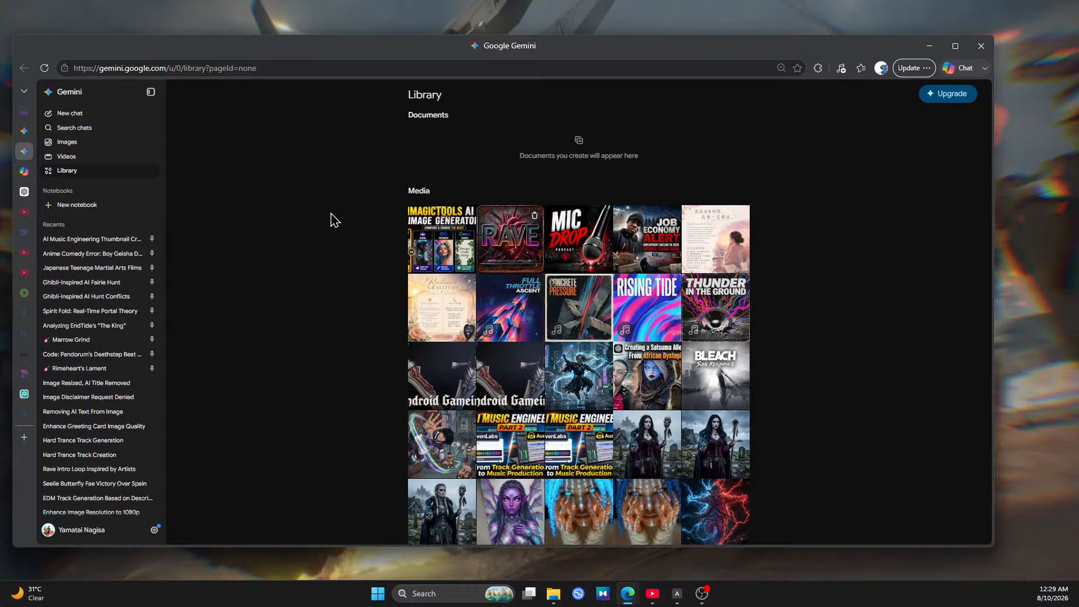
View the ImagicTools AI Image Generator thumbnail and the purple winged character full size in the Gemini library, closing each one
{"action": "left_click", "coordinate": [441, 253]}
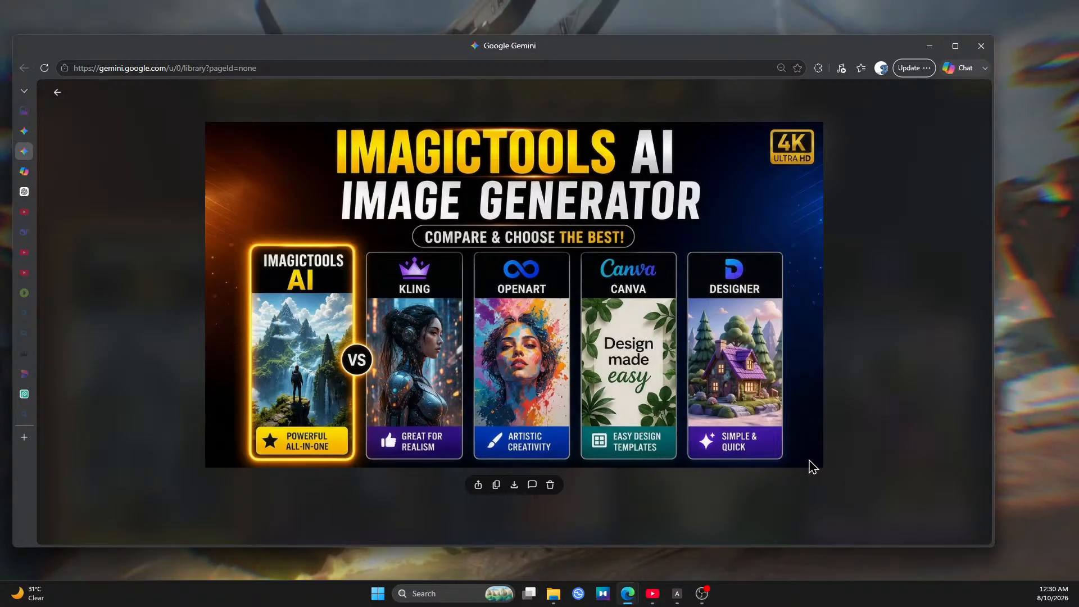
{"action": "left_click", "coordinate": [57, 96]}
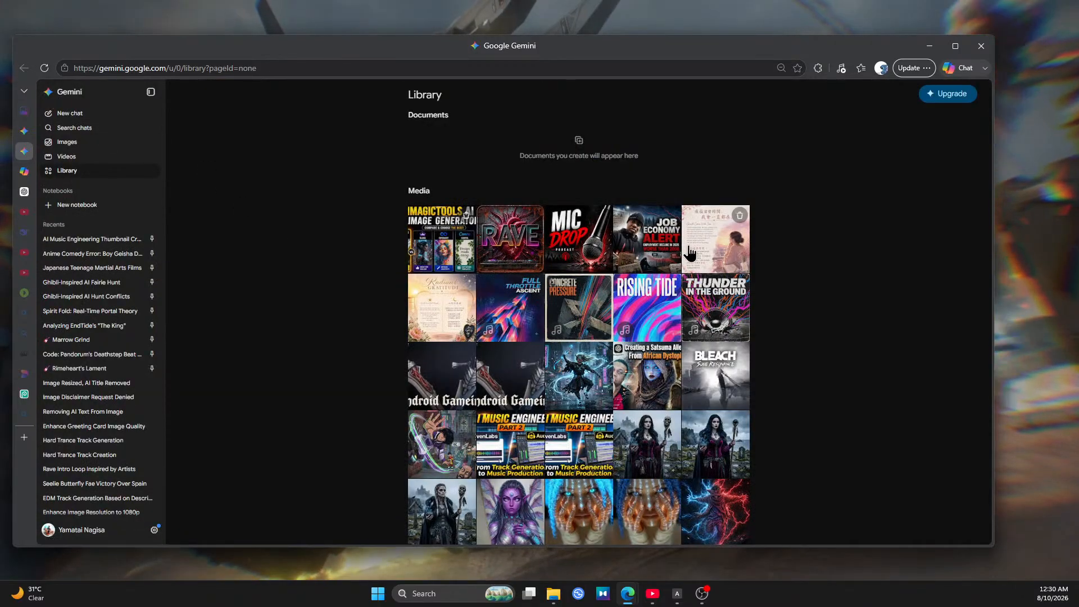
{"action": "scroll", "coordinate": [674, 358], "scroll_direction": "down", "scroll_amount": 1}
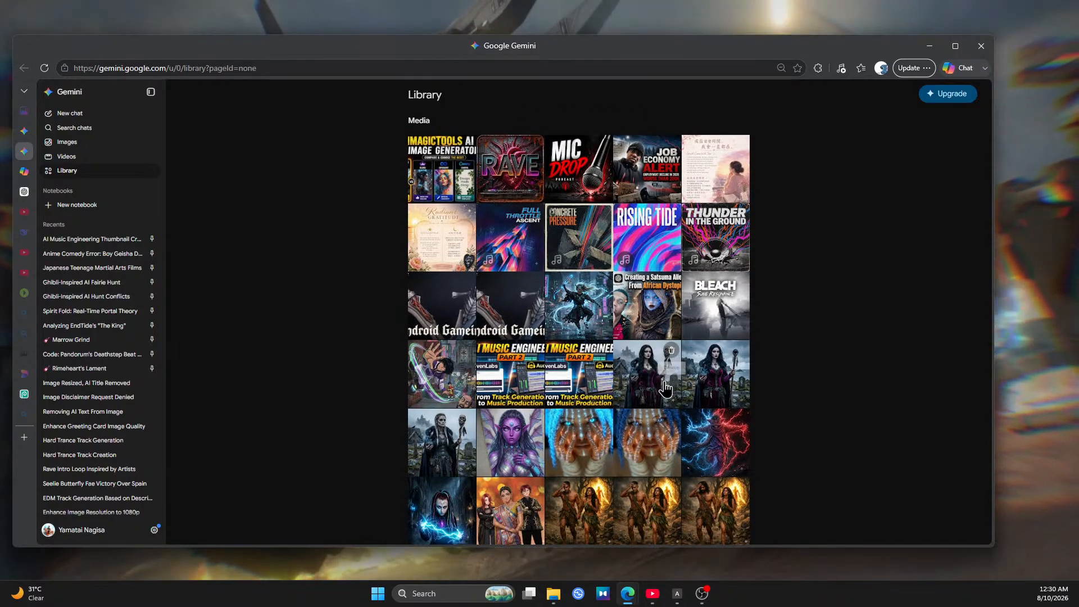
{"action": "left_click", "coordinate": [500, 456]}
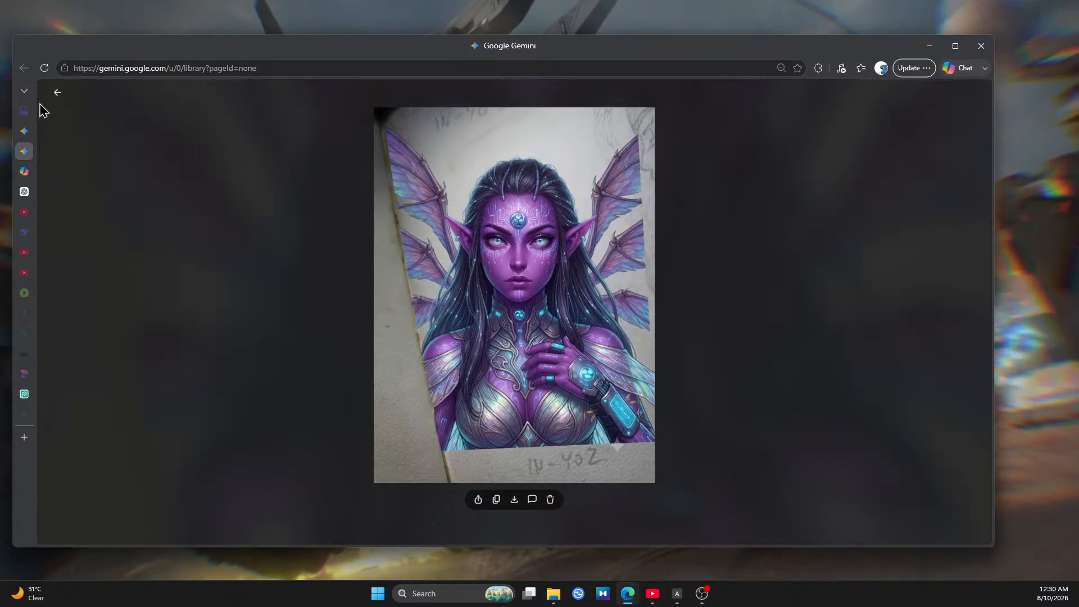
{"action": "left_click", "coordinate": [58, 94]}
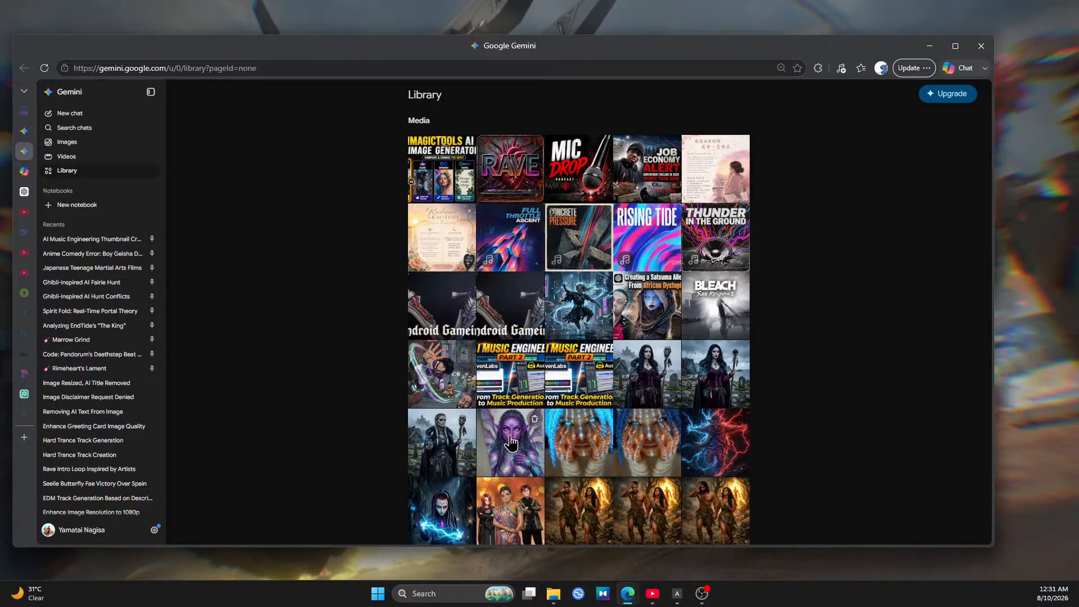
Switch to ChatGPT, rate the corrected twins transformation sheet as a good response and download the image
{"action": "left_click", "coordinate": [32, 193]}
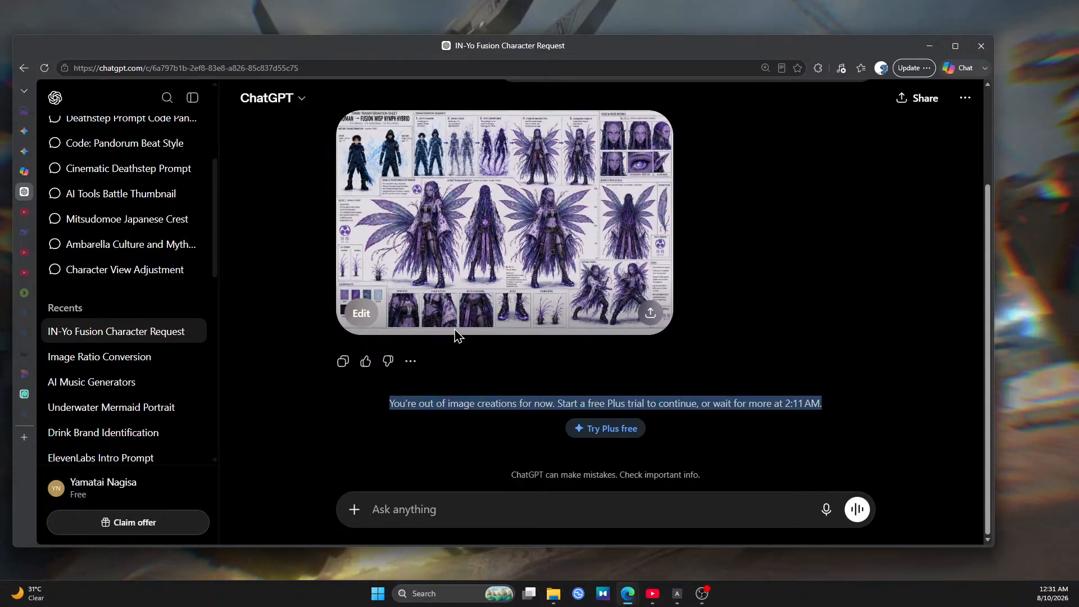
{"action": "left_click", "coordinate": [366, 362]}
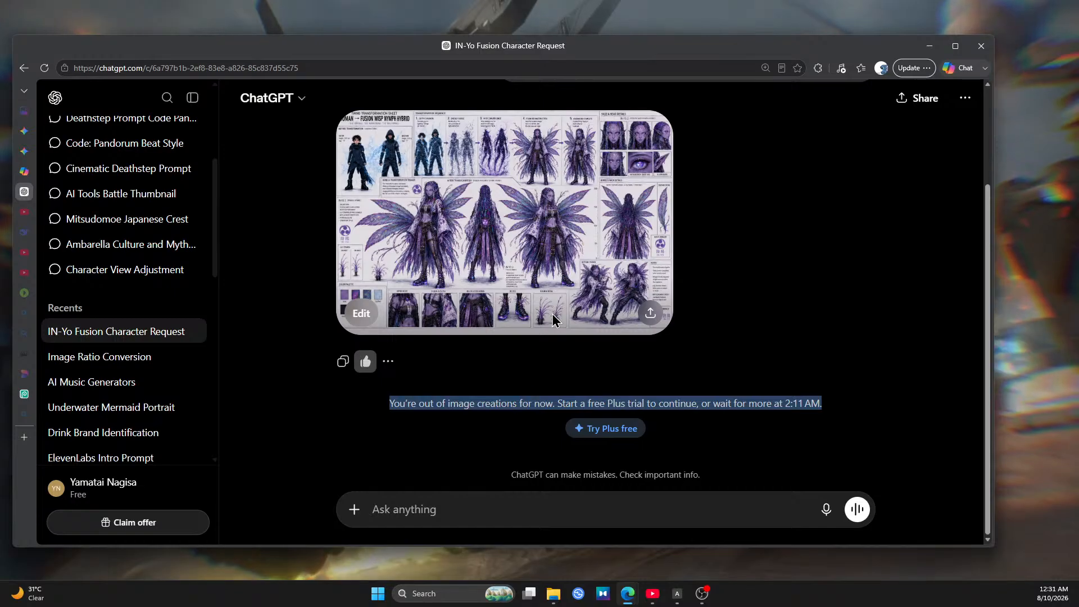
{"action": "left_click", "coordinate": [553, 248]}
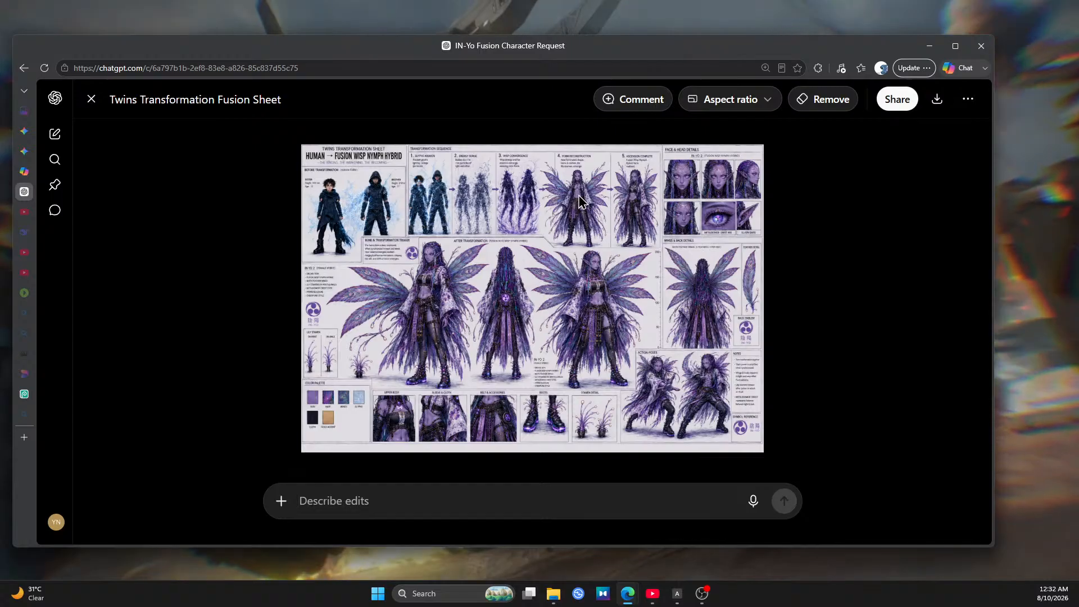
{"action": "left_click", "coordinate": [937, 101]}
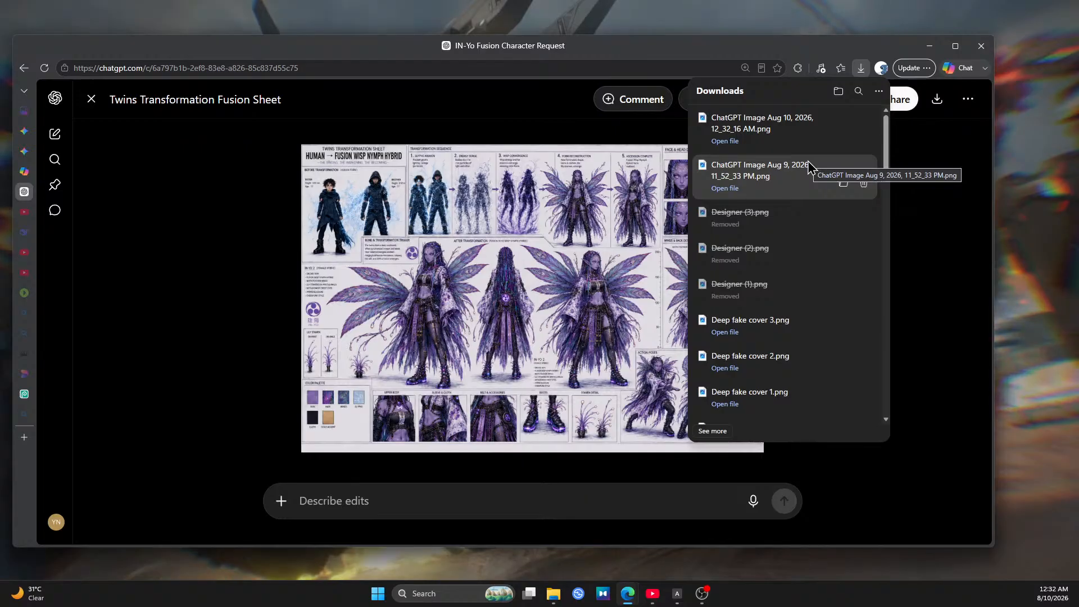
Check the Downloads folder, then open ChatGPT Image Aug 10, 2026, 12_32_16 AM.png in Photopea
{"action": "left_click", "coordinate": [552, 595]}
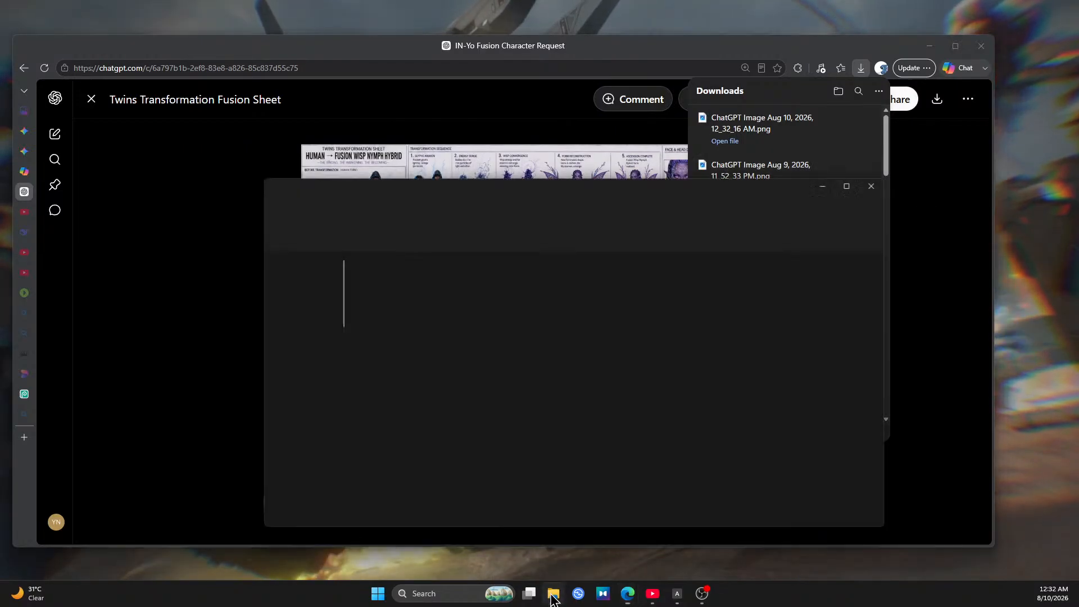
{"action": "scroll", "coordinate": [452, 295], "scroll_direction": "up", "scroll_amount": 3}
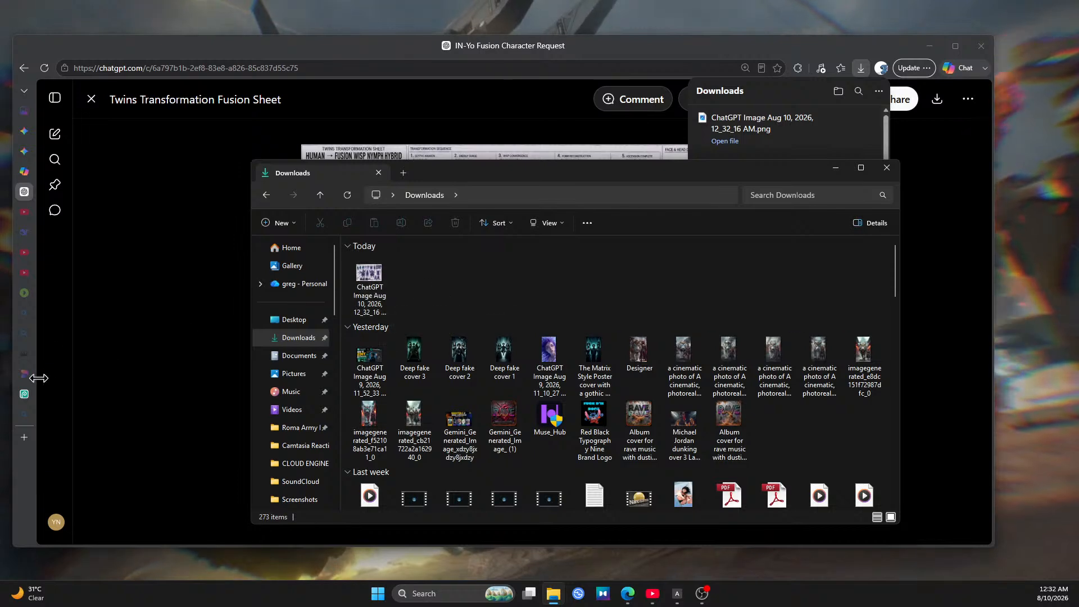
{"action": "left_click", "coordinate": [27, 396]}
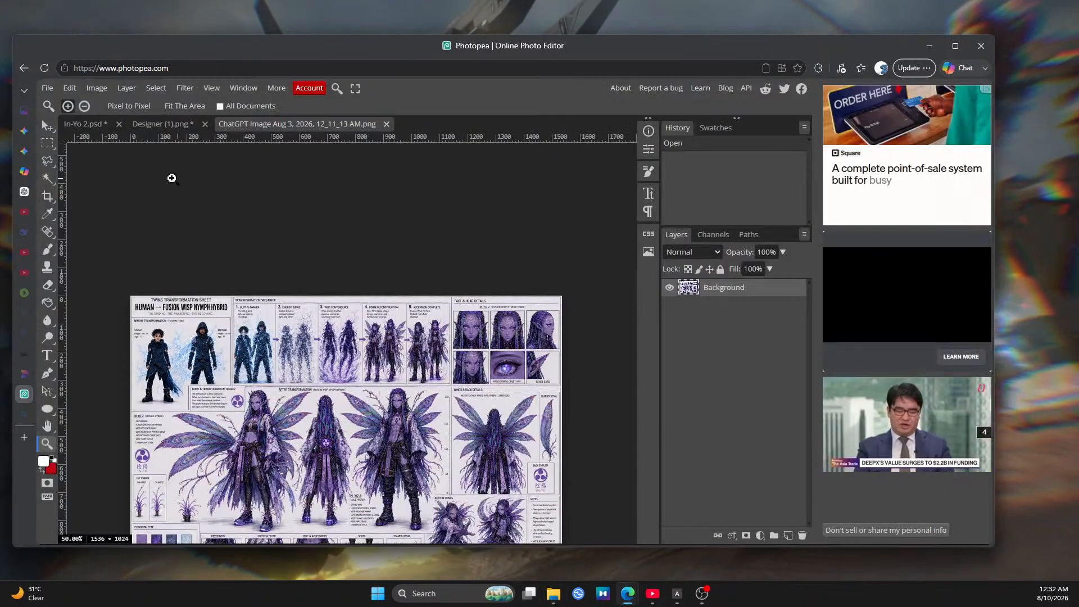
{"action": "left_click", "coordinate": [50, 90]}
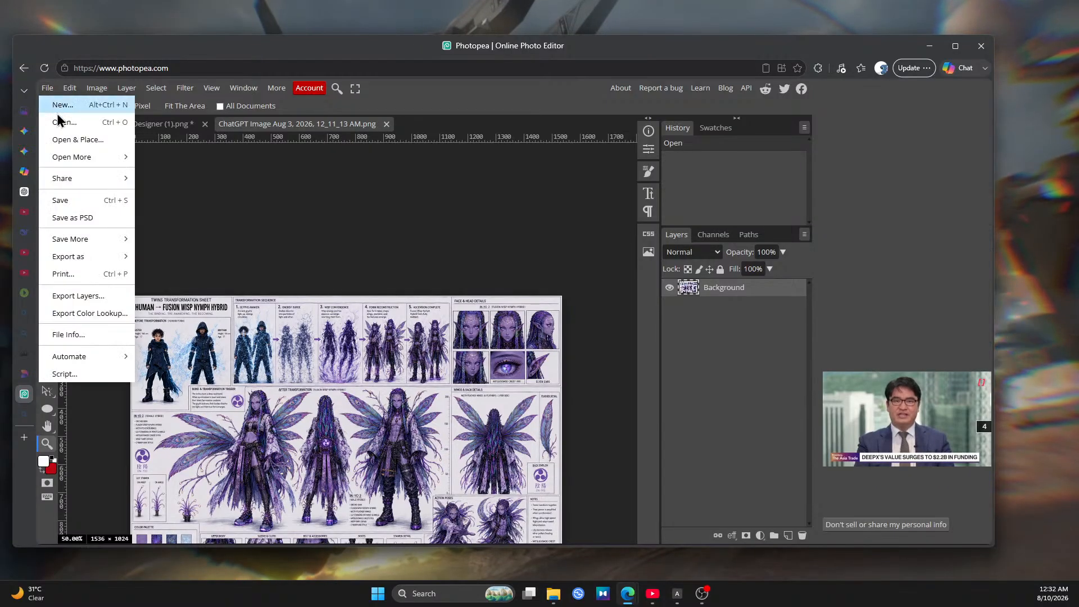
{"action": "left_click", "coordinate": [64, 126]}
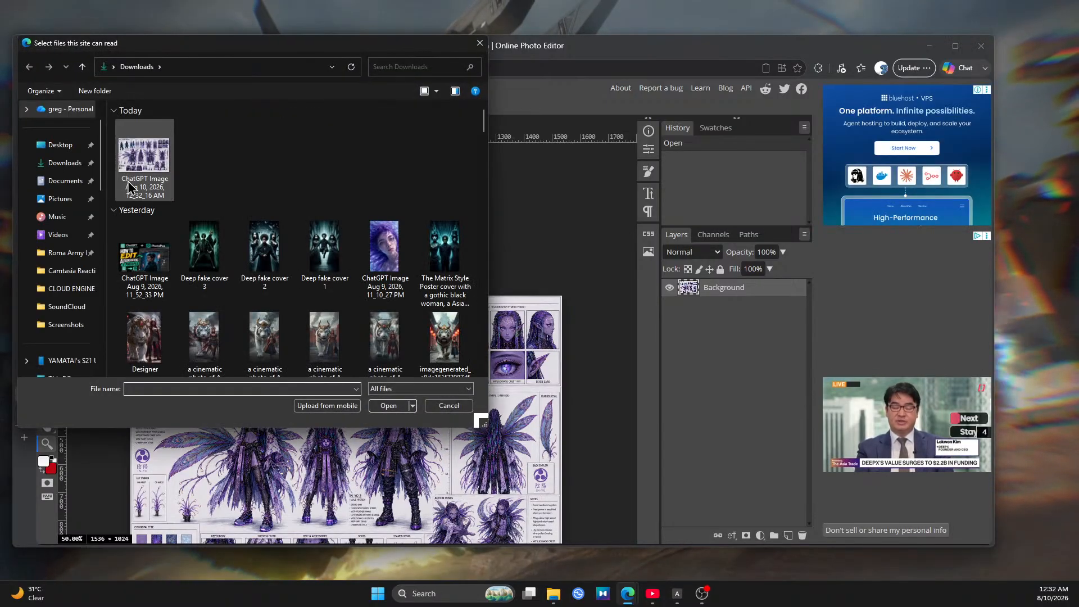
{"action": "left_click", "coordinate": [134, 164]}
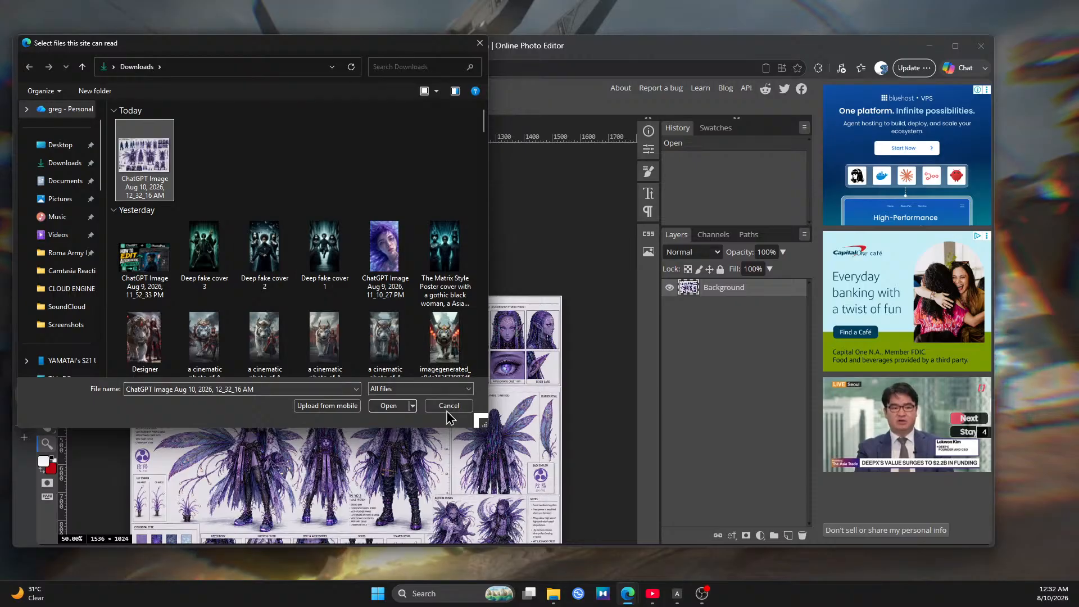
{"action": "left_click", "coordinate": [388, 405]}
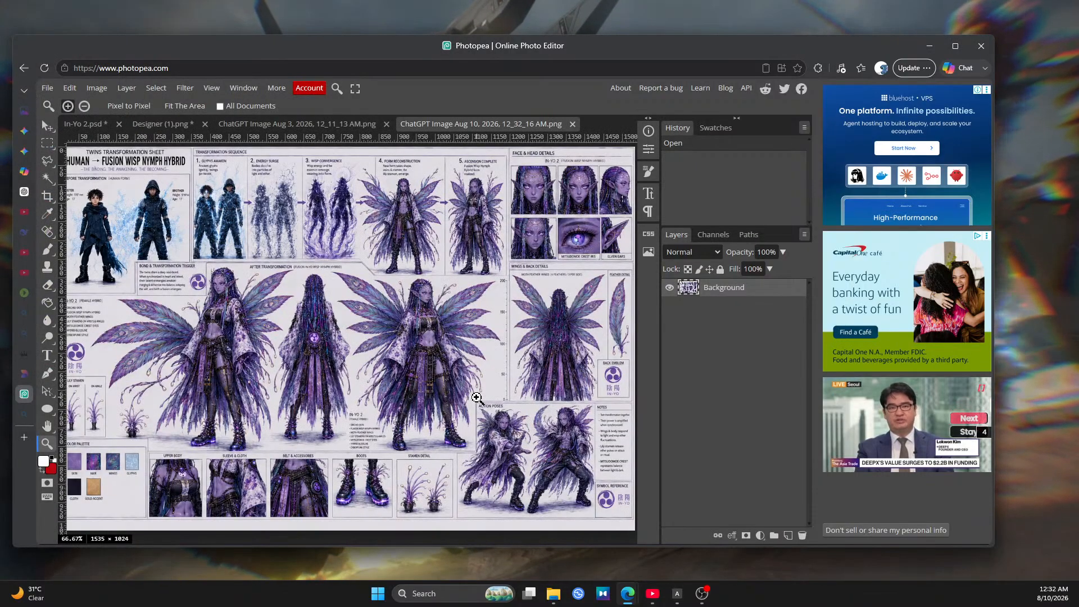
Examine the fused character in the step 4 panel of the corrected sheet up close
{"action": "left_click", "coordinate": [398, 214]}
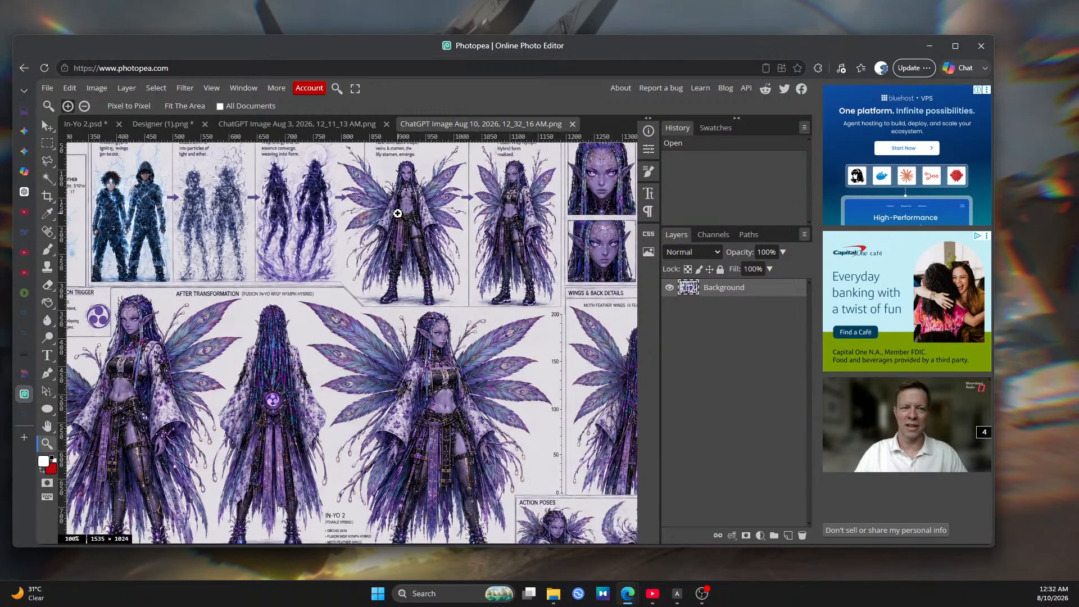
{"action": "left_click", "coordinate": [397, 214]}
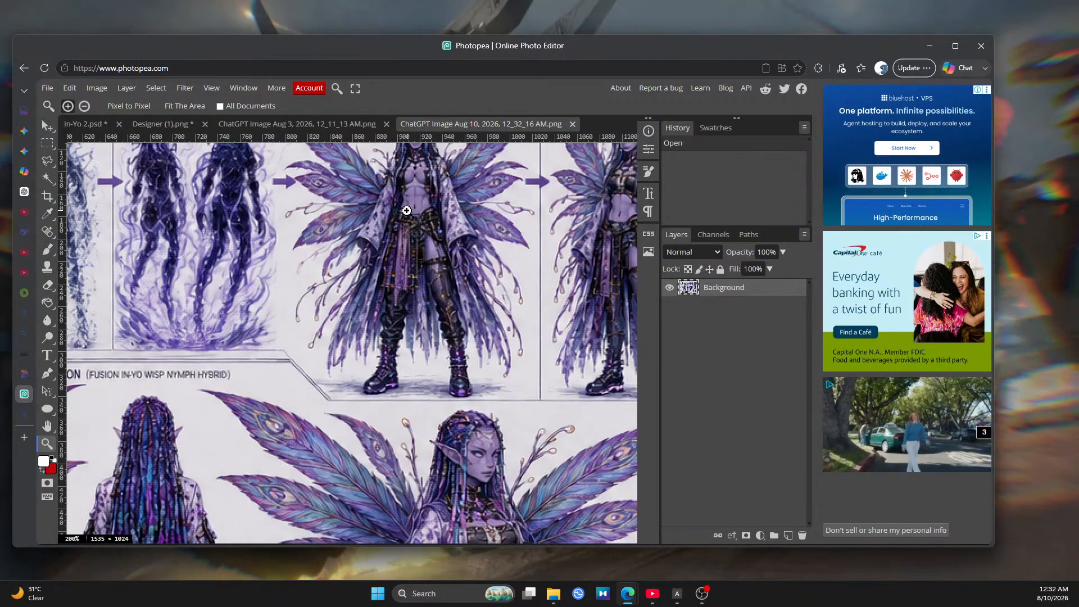
{"action": "scroll", "coordinate": [417, 236], "scroll_direction": "up", "scroll_amount": 3}
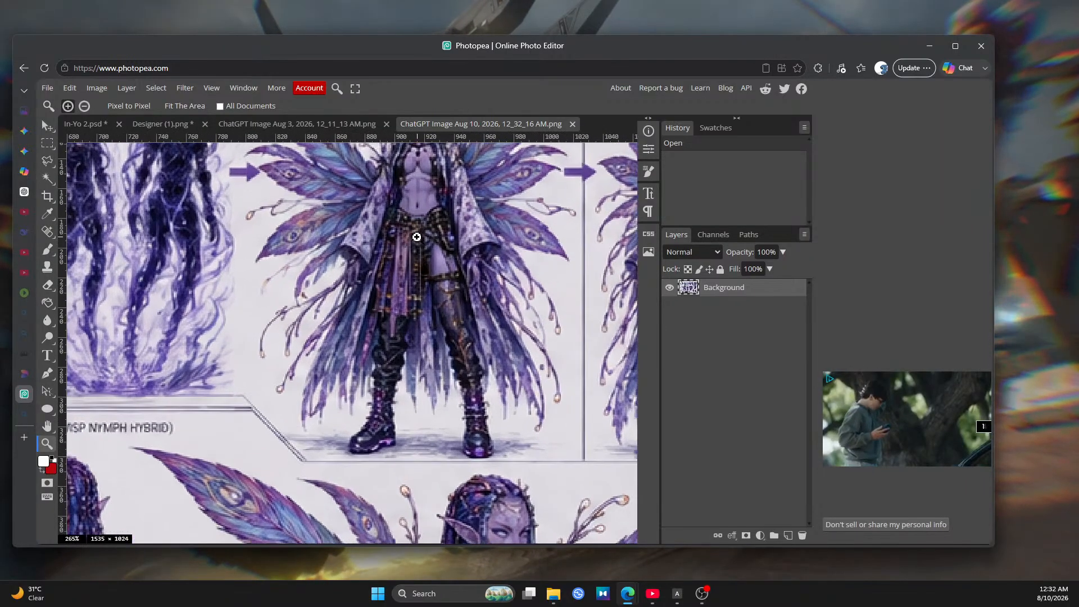
{"action": "scroll", "coordinate": [416, 237], "scroll_direction": "down", "scroll_amount": 15}
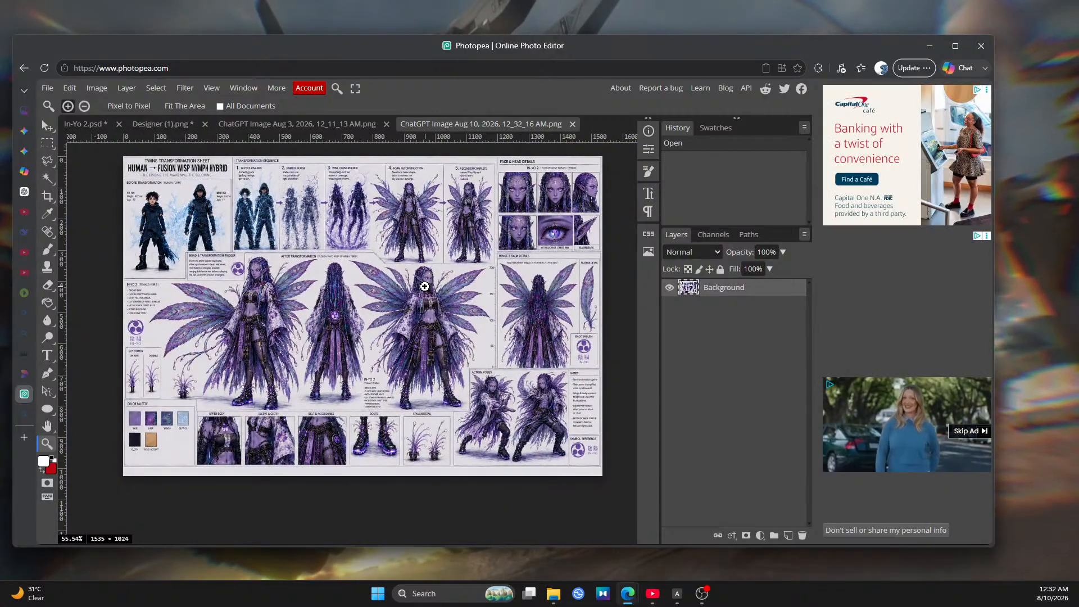
Compare the Aug 3 original sheet with the Aug 10 corrected sheet by alternating between the two documents
{"action": "left_click", "coordinate": [324, 130]}
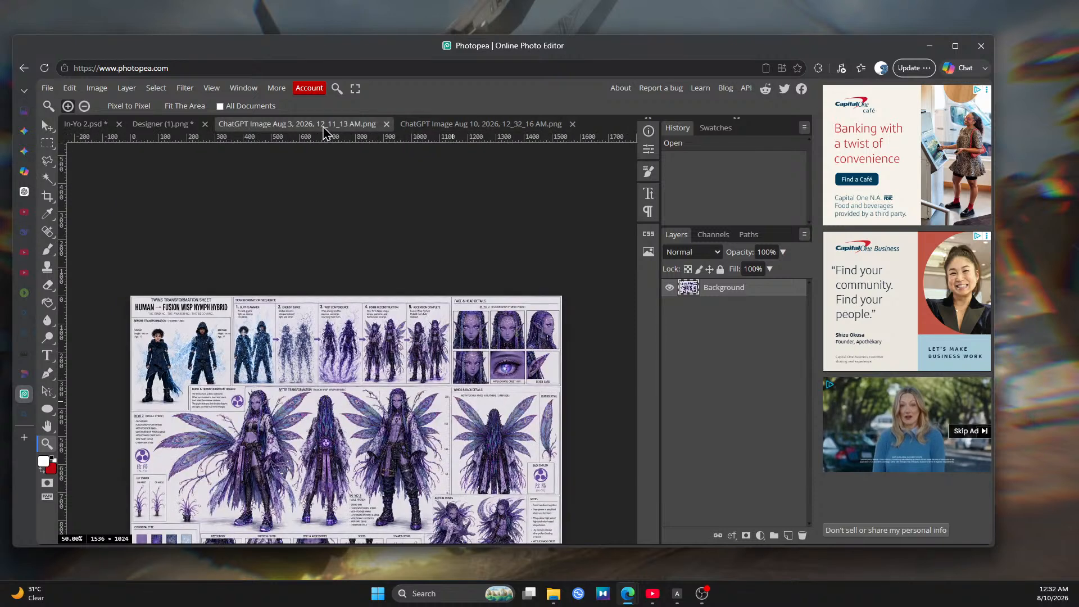
{"action": "left_click", "coordinate": [437, 129]}
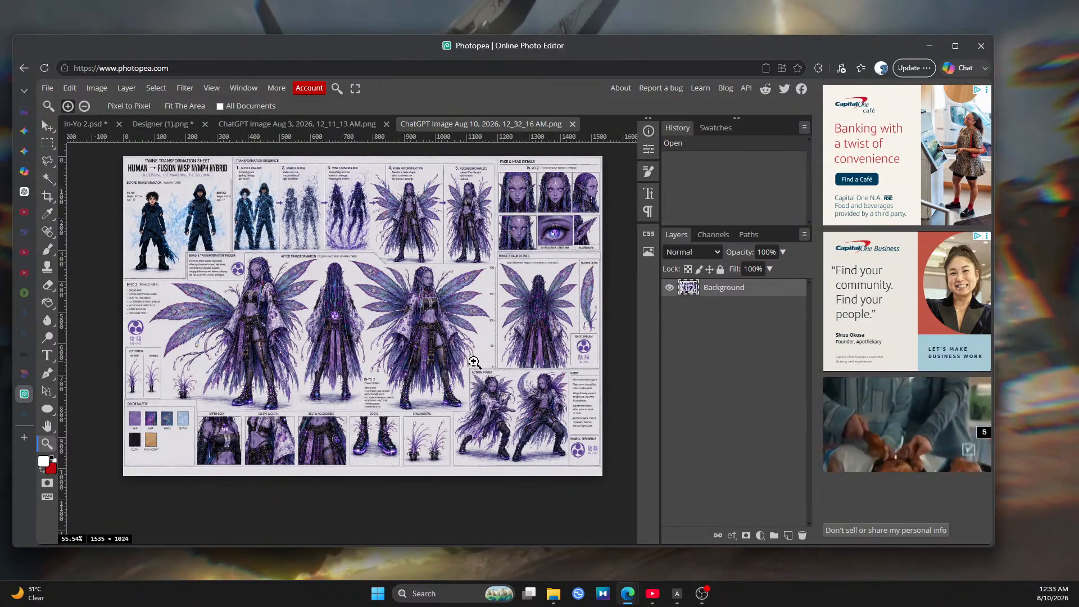
{"action": "left_click", "coordinate": [337, 125]}
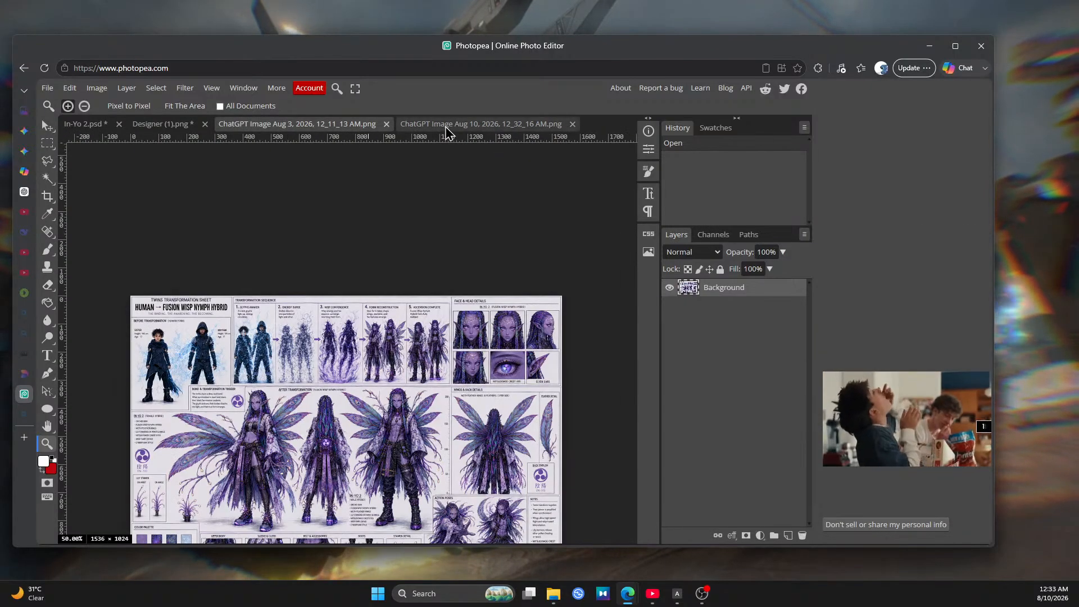
{"action": "left_click", "coordinate": [448, 130]}
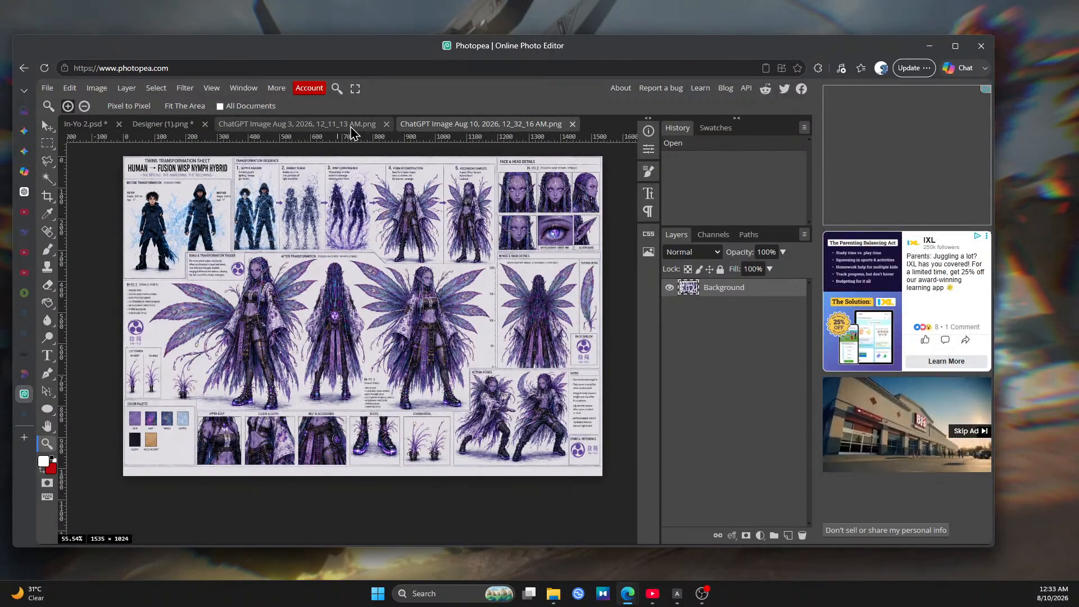
{"action": "left_click", "coordinate": [350, 126]}
{"action": "left_click", "coordinate": [475, 126]}
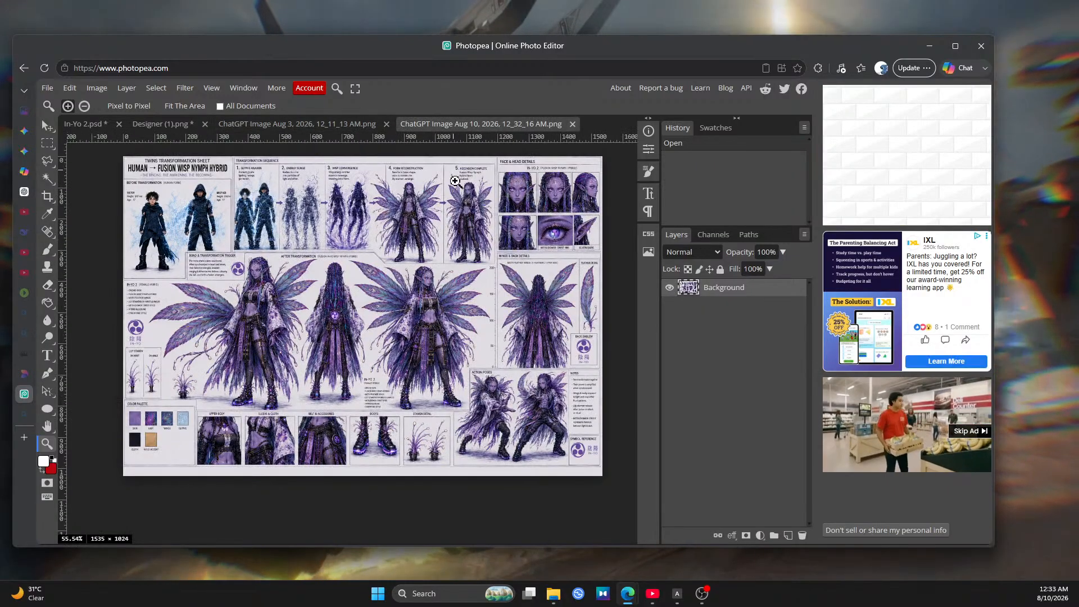
{"action": "left_click", "coordinate": [354, 125]}
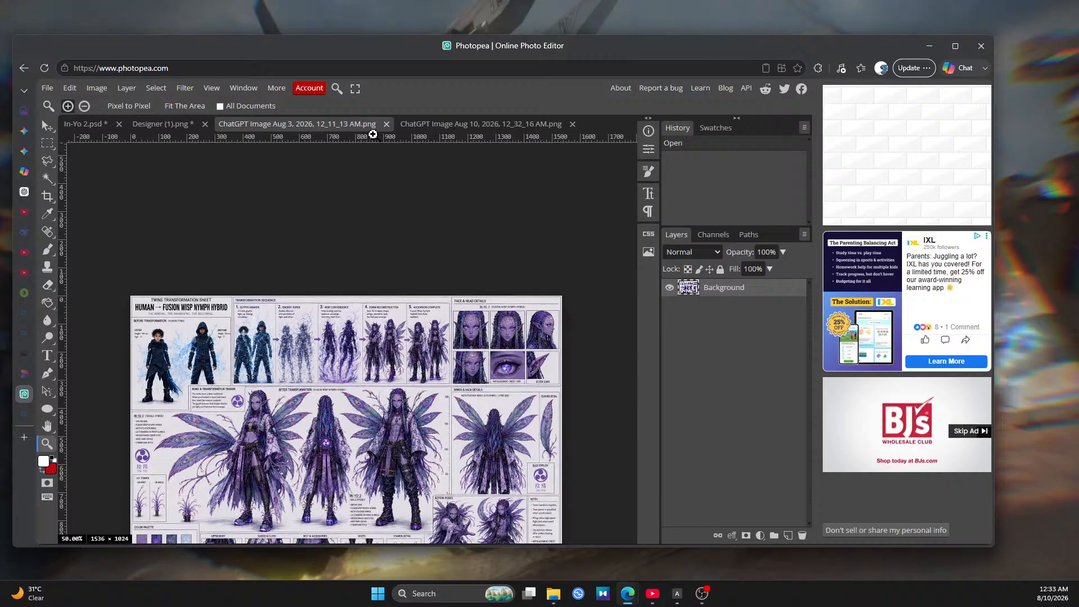
{"action": "left_click", "coordinate": [490, 126]}
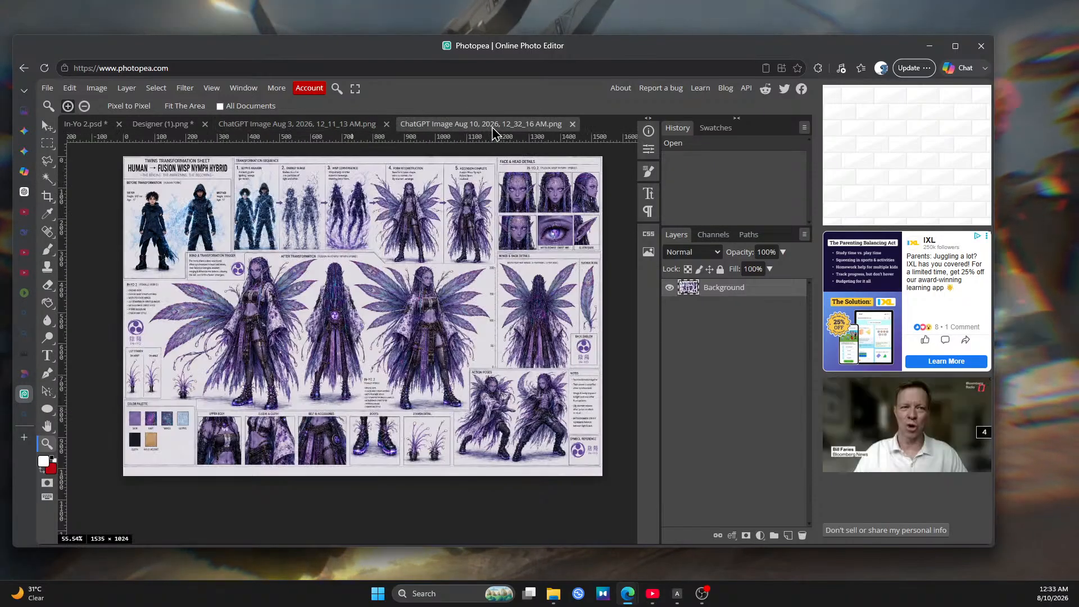
{"action": "left_click", "coordinate": [332, 128]}
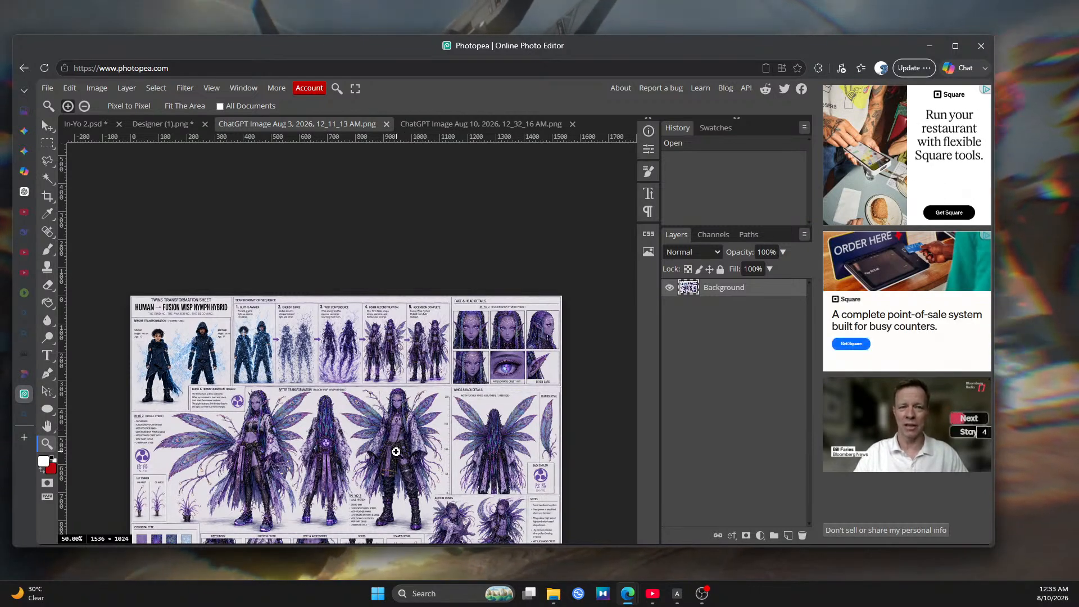
{"action": "left_click", "coordinate": [439, 126]}
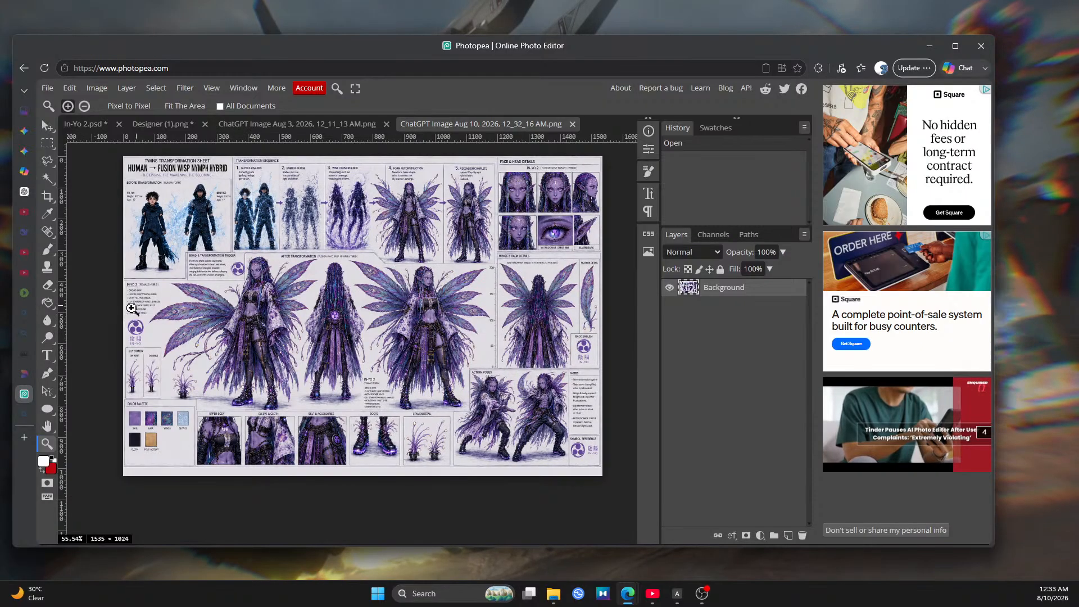
Switch to ChatGPT, close the enlarged sheet and review the correction prompt for steps 4 and 5
{"action": "left_click", "coordinate": [25, 192]}
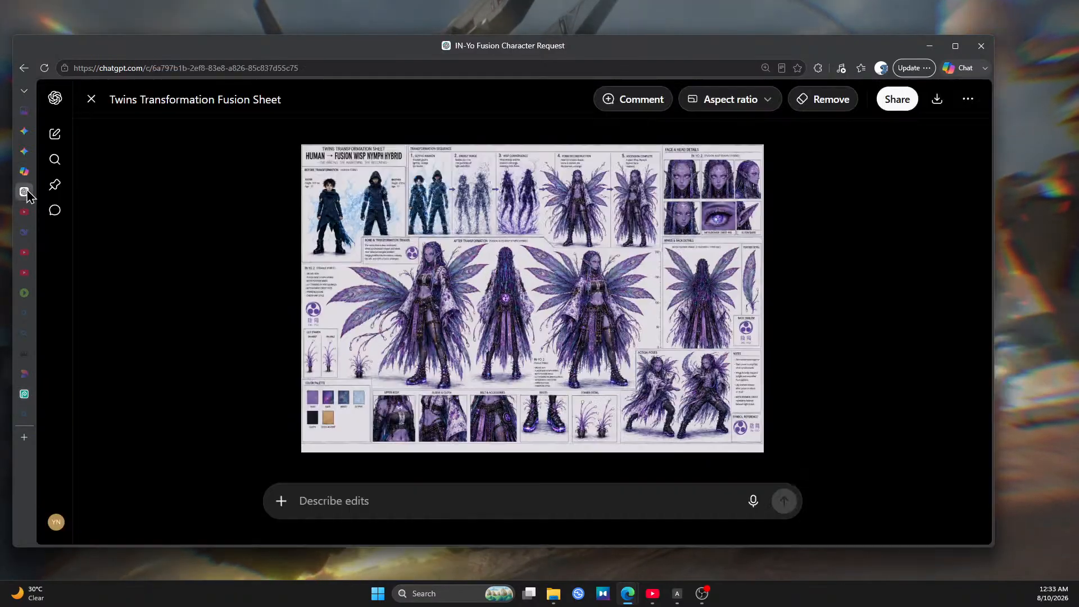
{"action": "left_click", "coordinate": [92, 99]}
{"action": "scroll", "coordinate": [565, 210], "scroll_direction": "up", "scroll_amount": 2}
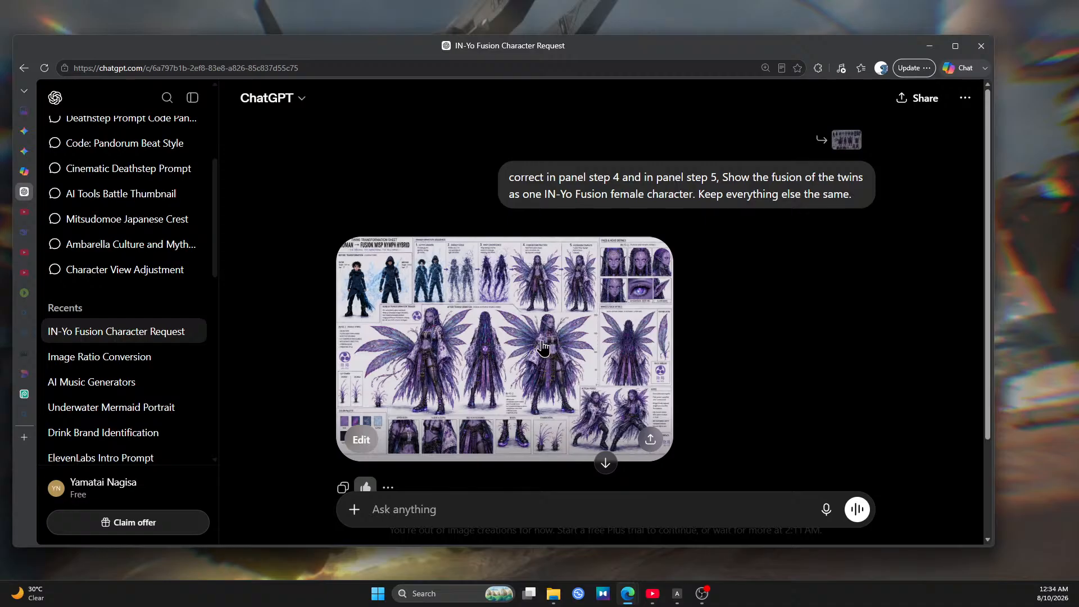
Switch back to Photopea and inspect the feather detail and back emblem on the corrected sheet up close
{"action": "mouse_move", "coordinate": [35, 376]}
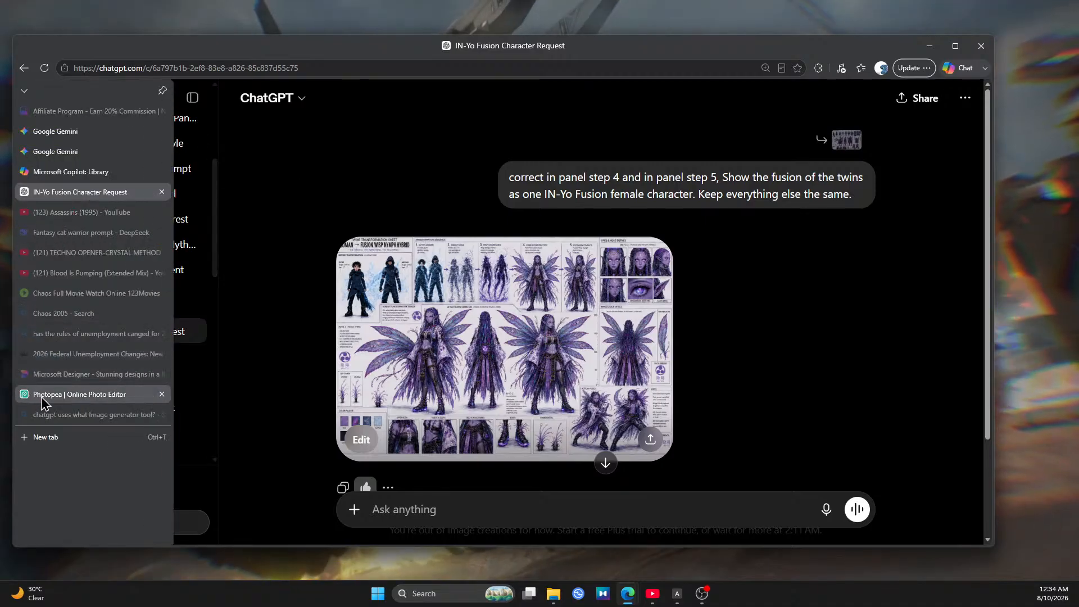
{"action": "left_click", "coordinate": [79, 394]}
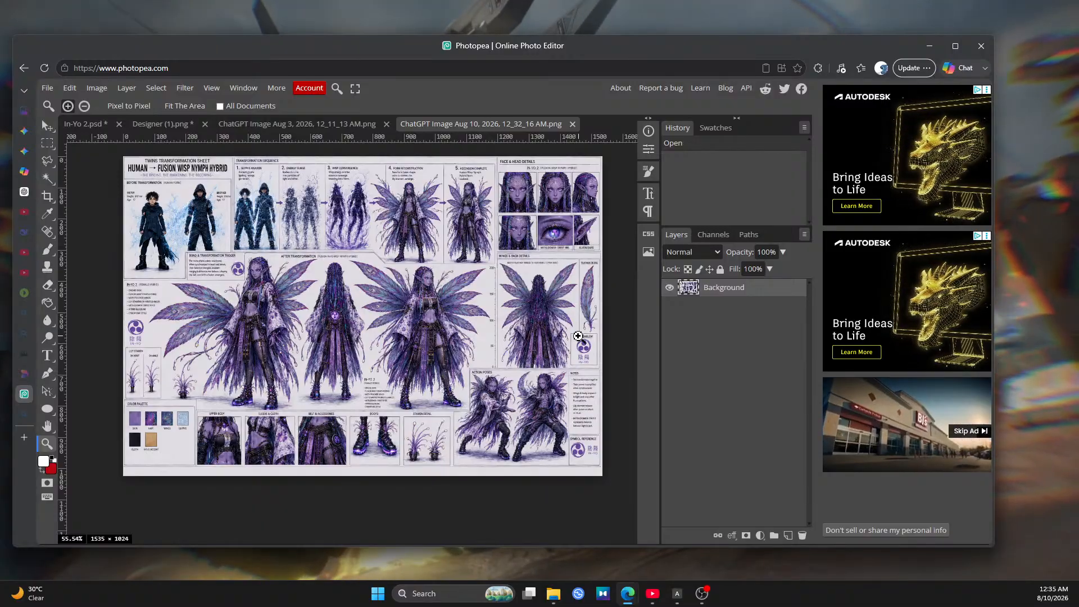
{"action": "left_click", "coordinate": [594, 309]}
{"action": "left_click", "coordinate": [593, 310]}
{"action": "left_click", "coordinate": [594, 309]}
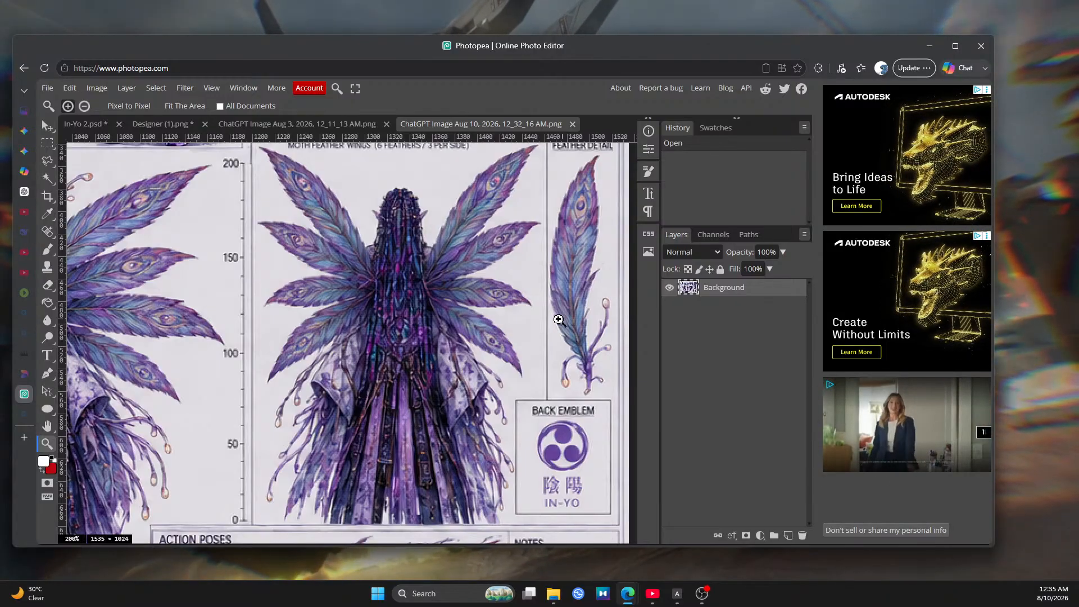
{"action": "scroll", "coordinate": [447, 256], "scroll_direction": "down", "scroll_amount": 10}
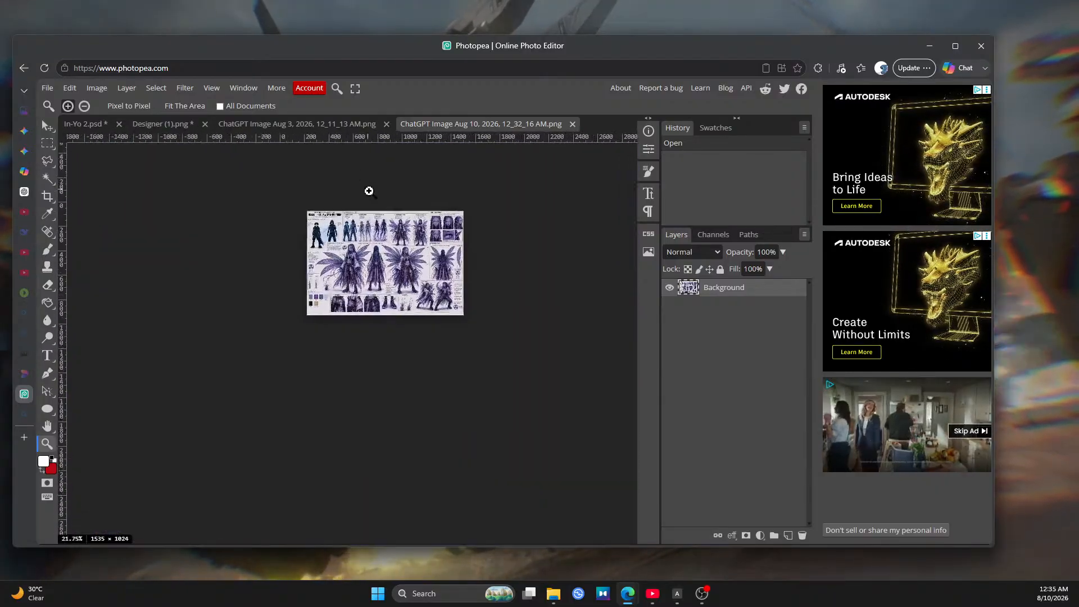
Close the Aug 3 original sheet document, keeping the Aug 10 corrected sheet open
{"action": "scroll", "coordinate": [369, 188], "scroll_direction": "up", "scroll_amount": 3}
{"action": "scroll", "coordinate": [392, 246], "scroll_direction": "up", "scroll_amount": 1}
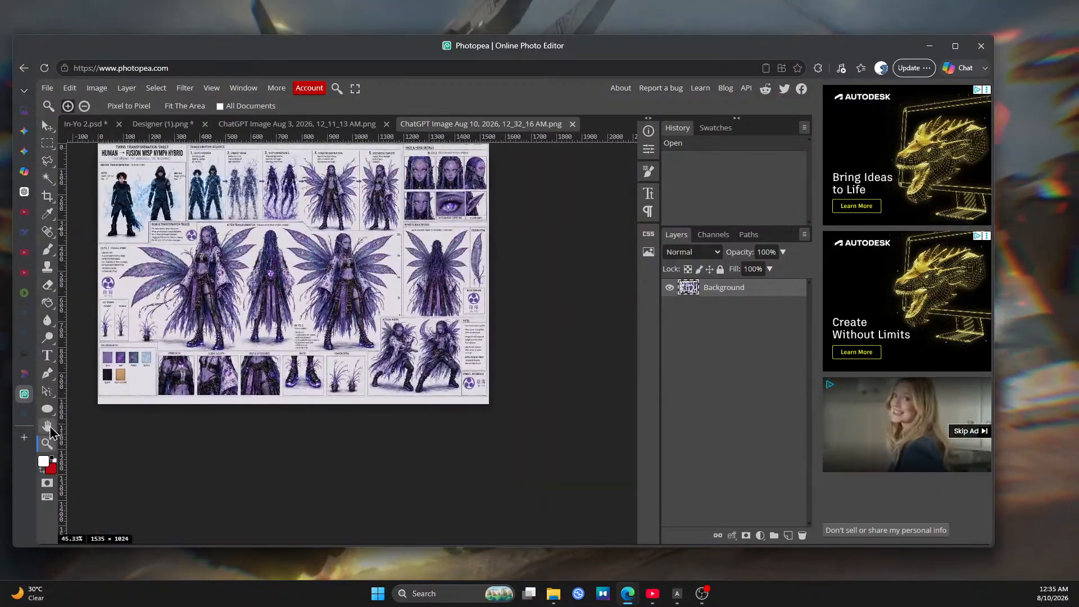
{"action": "key", "text": "h"}
{"action": "left_click_drag", "start_coordinate": [110, 375], "coordinate": [181, 439]}
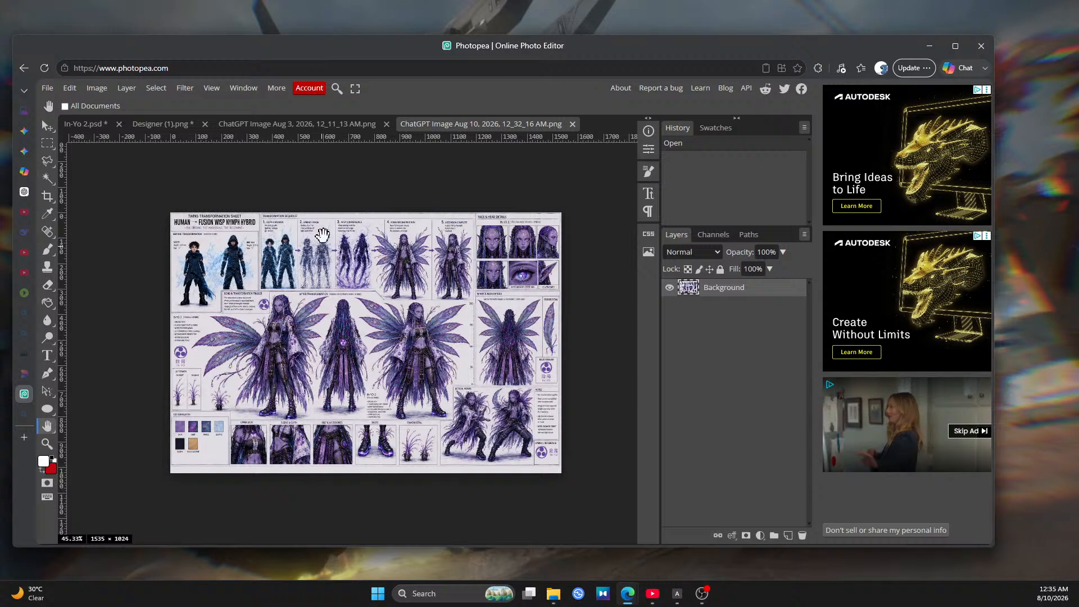
{"action": "left_click", "coordinate": [308, 125]}
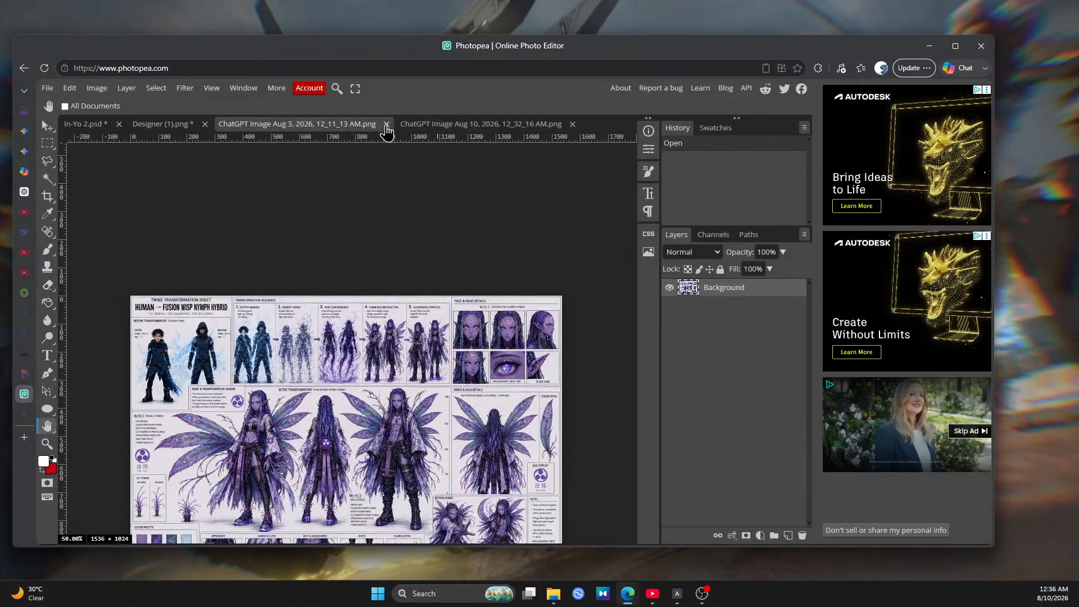
{"action": "left_click", "coordinate": [387, 124]}
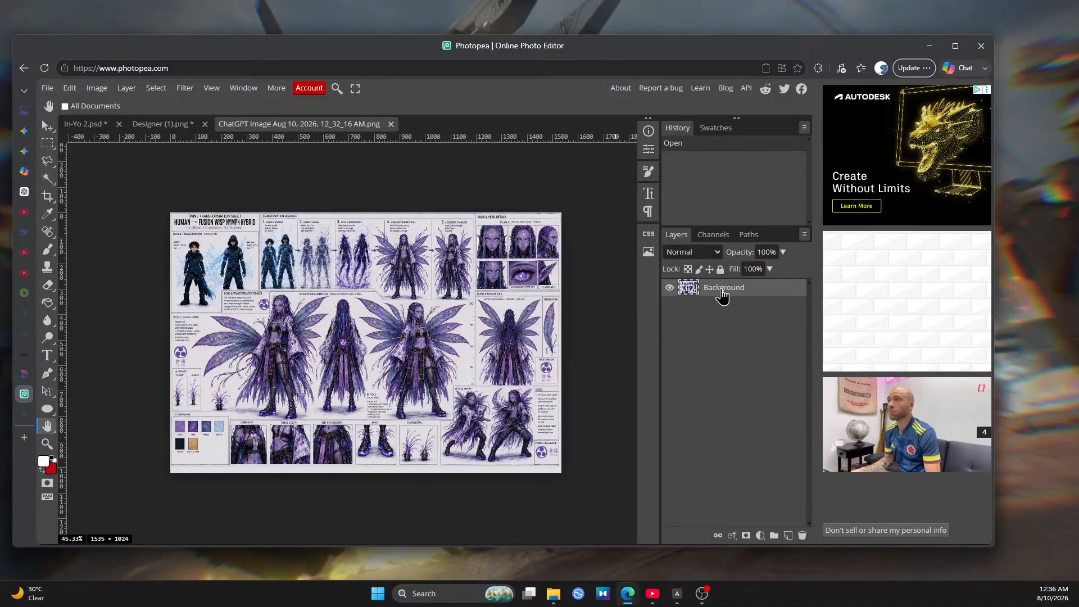
Maximize the window, duplicate the Background layer of the corrected sheet and hide the original Background
{"action": "left_click", "coordinate": [955, 46]}
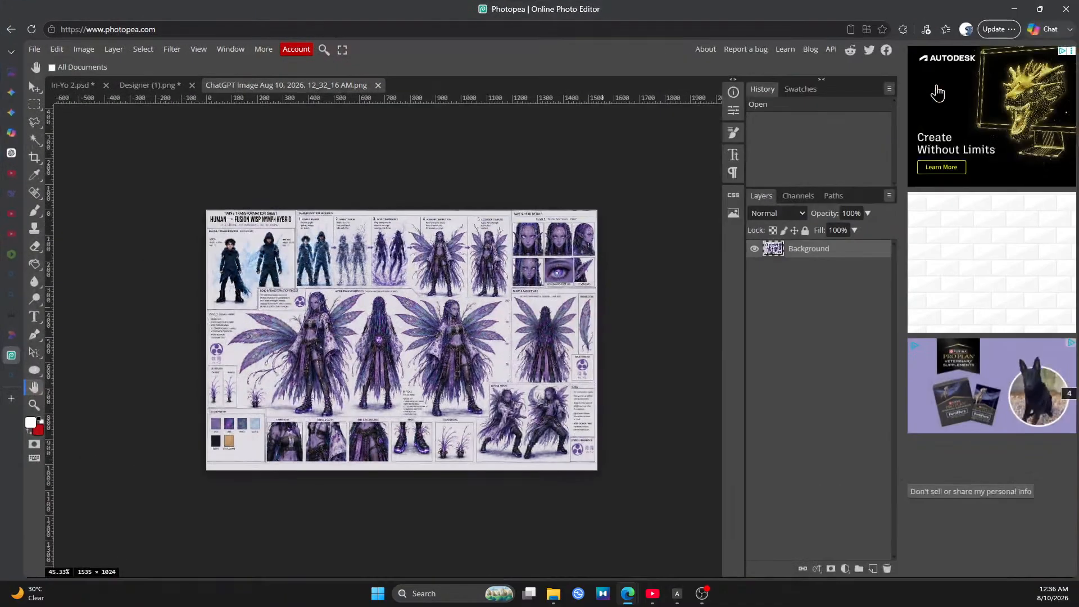
{"action": "right_click", "coordinate": [807, 256]}
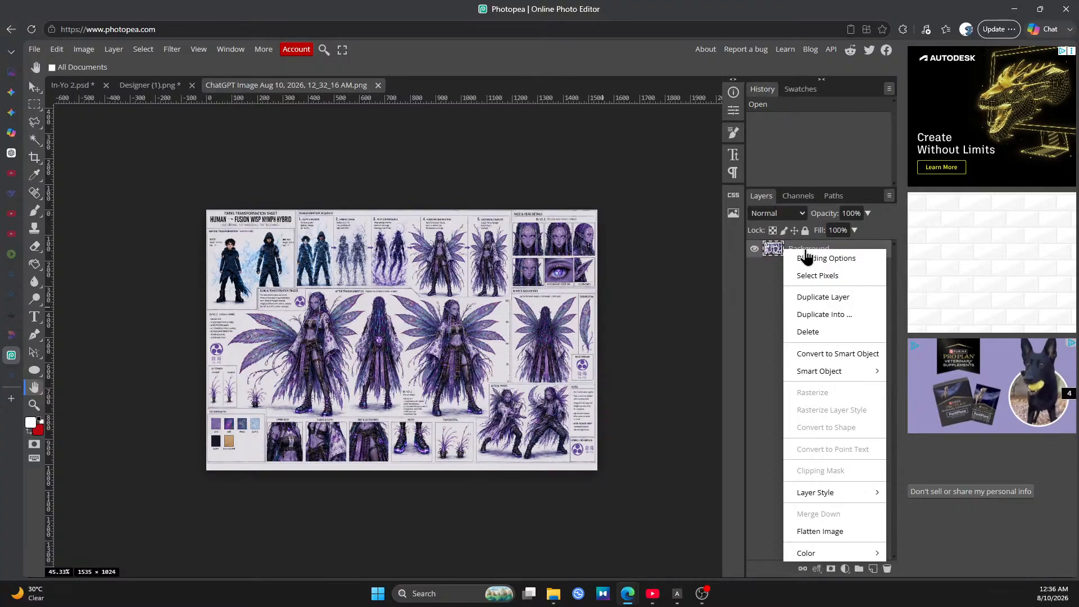
{"action": "left_click", "coordinate": [812, 297]}
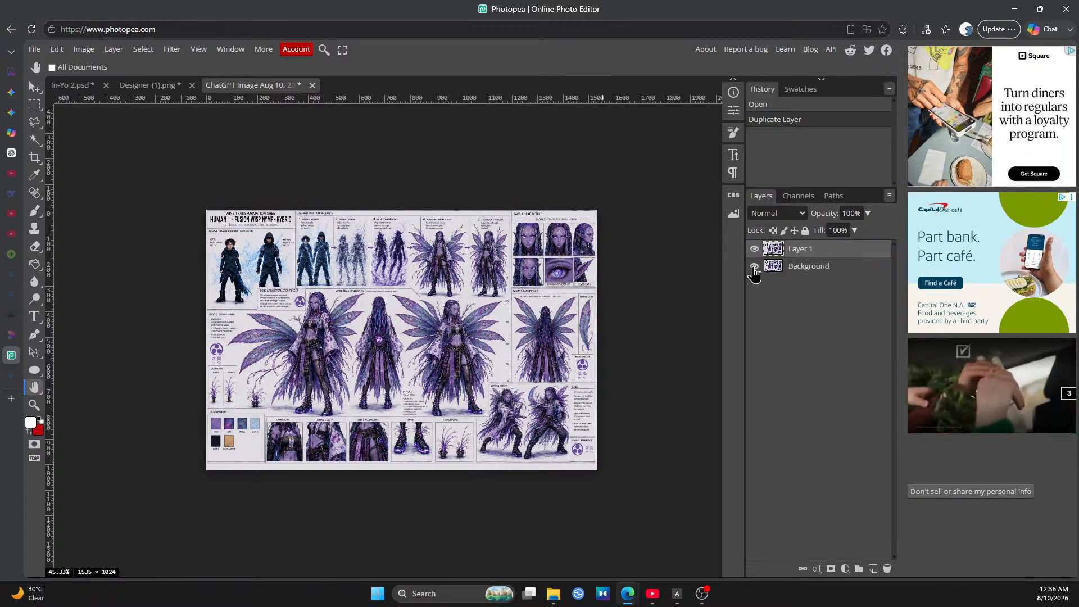
{"action": "left_click", "coordinate": [755, 267]}
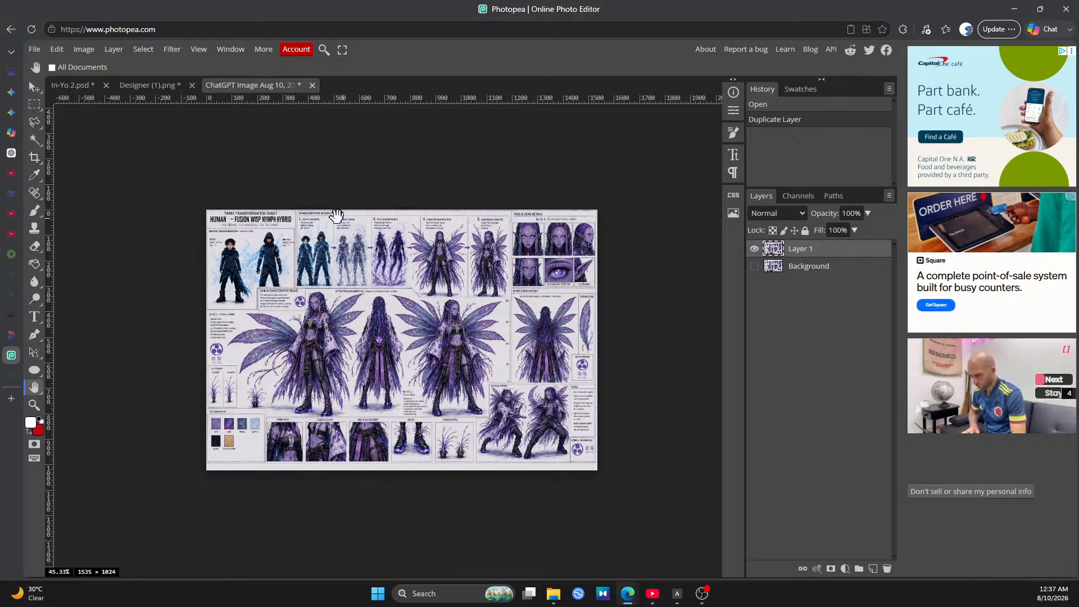
Inspect the front-view female hybrid and the neighbouring Bond & Transformation Trigger panel on the corrected sheet up close
{"action": "scroll", "coordinate": [336, 217], "scroll_direction": "down", "scroll_amount": 1}
{"action": "scroll", "coordinate": [269, 290], "scroll_direction": "up", "scroll_amount": 2}
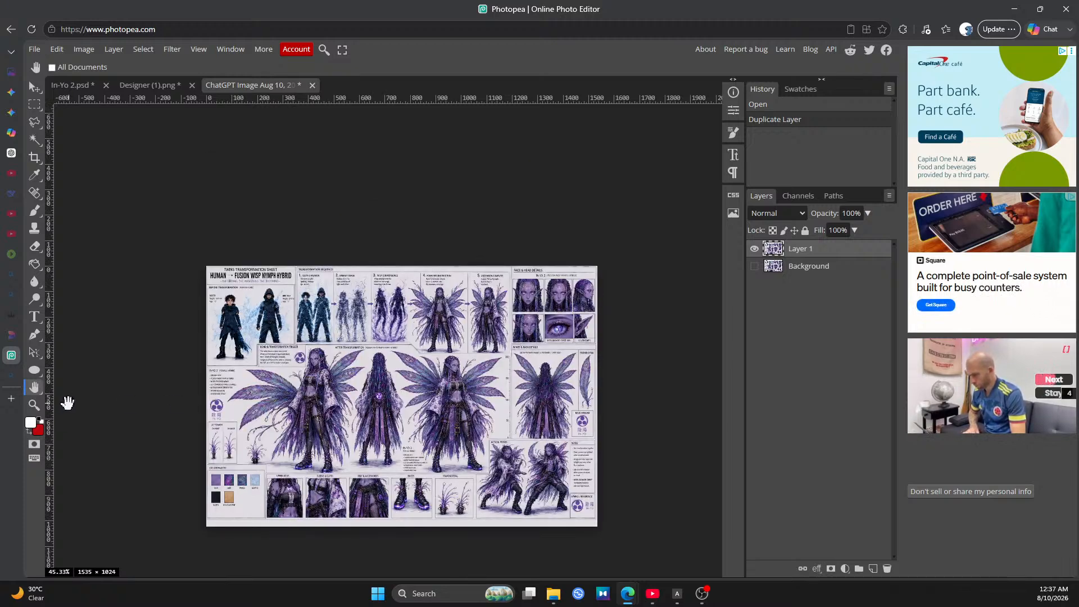
{"action": "left_click", "coordinate": [34, 404]}
{"action": "left_click", "coordinate": [271, 404]}
{"action": "left_click", "coordinate": [279, 388]}
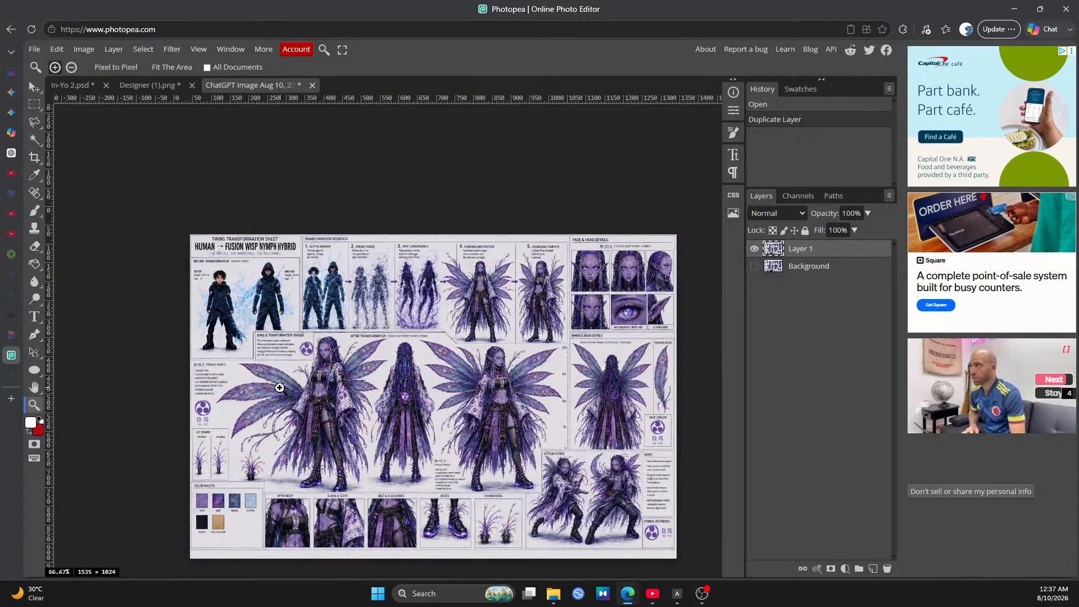
{"action": "left_click", "coordinate": [280, 388]}
{"action": "left_click", "coordinate": [279, 388]}
{"action": "left_click", "coordinate": [279, 388]}
{"action": "left_click", "coordinate": [279, 388]}
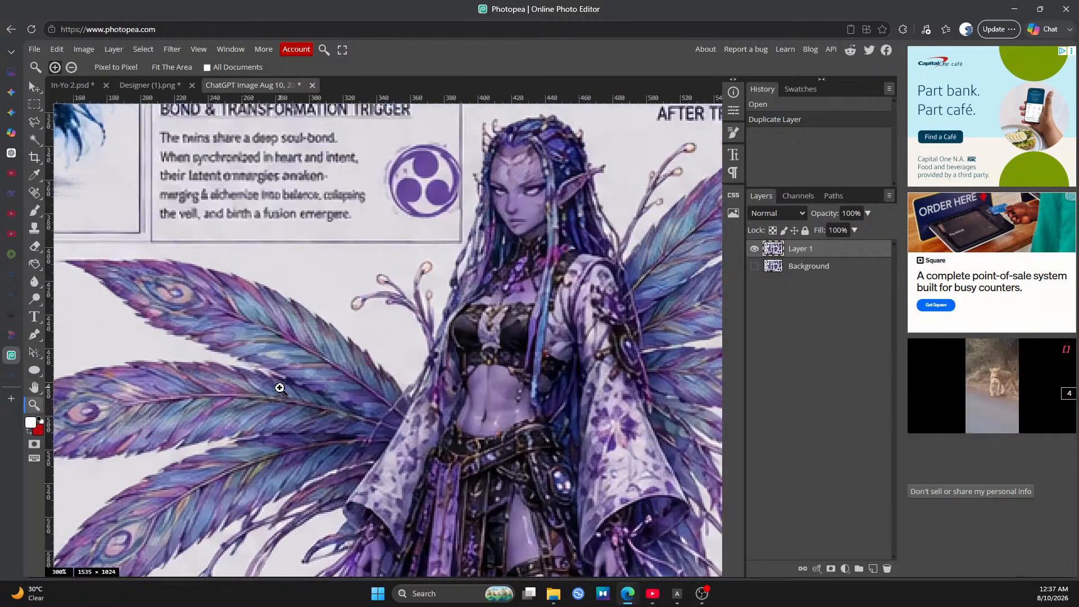
{"action": "scroll", "coordinate": [273, 371], "scroll_direction": "down", "scroll_amount": 1}
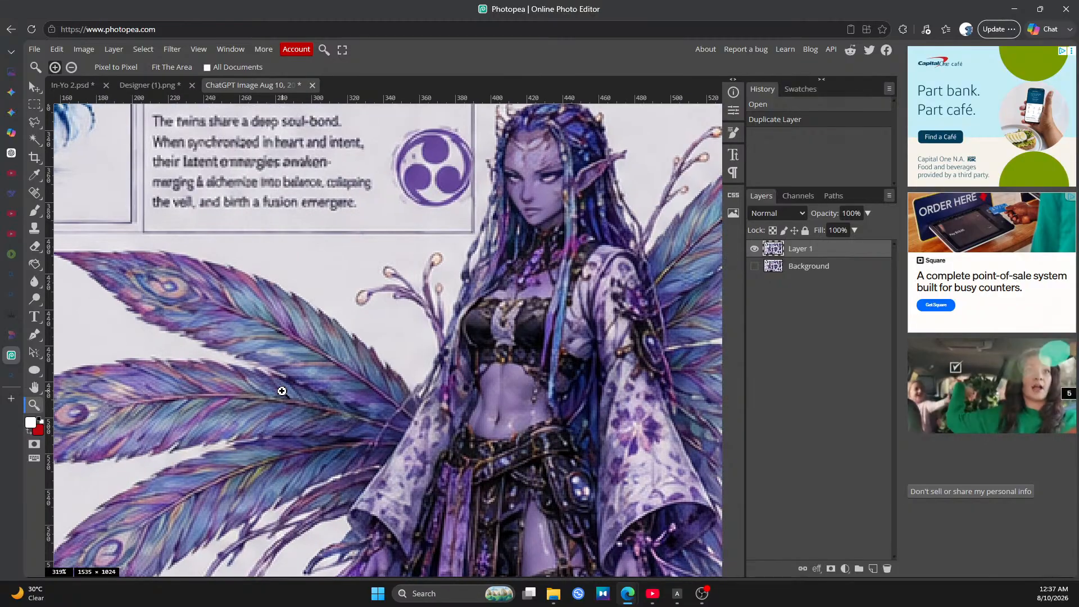
{"action": "scroll", "coordinate": [274, 372], "scroll_direction": "down", "scroll_amount": 1}
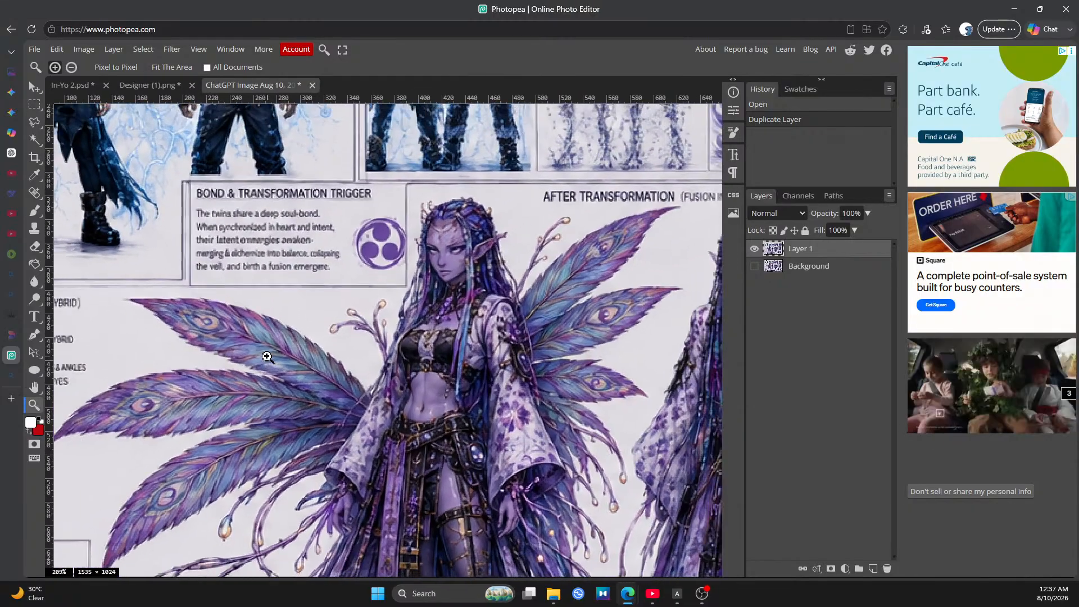
Examine the front-view hybrid's feather wings on both sides, plus the boots and detail panels below the figure
{"action": "left_click", "coordinate": [34, 387]}
{"action": "left_click_drag", "start_coordinate": [185, 366], "coordinate": [251, 345]}
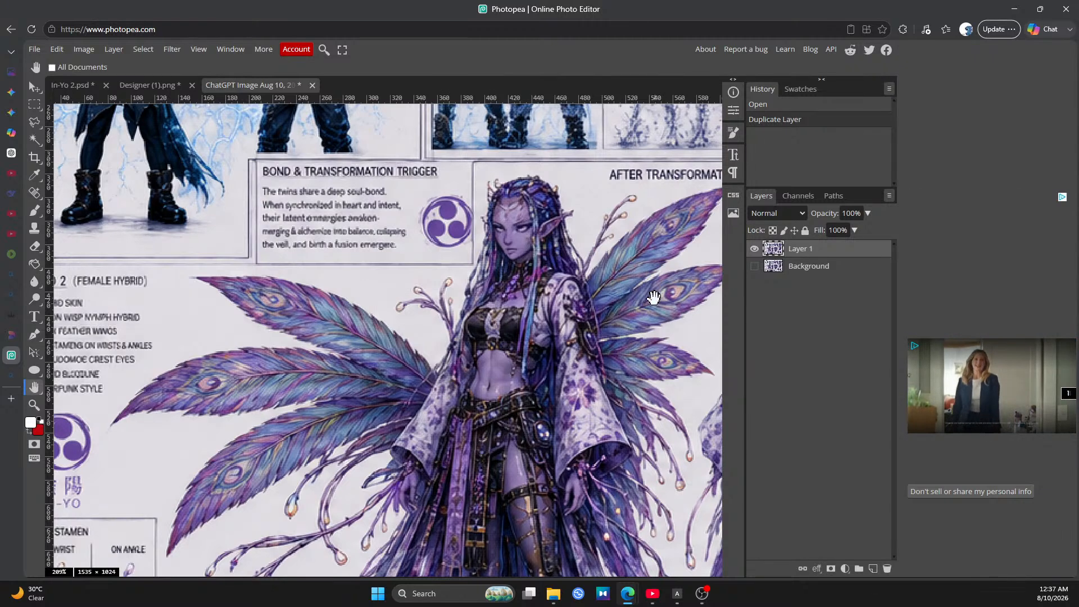
{"action": "left_click_drag", "start_coordinate": [653, 296], "coordinate": [588, 307]}
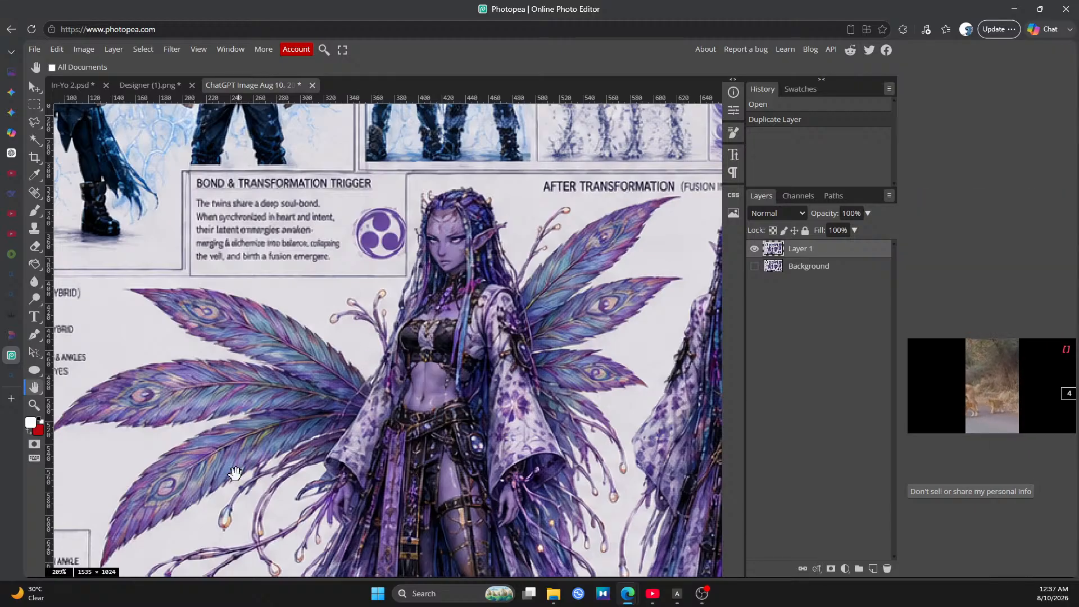
{"action": "mouse_move", "coordinate": [211, 421]}
{"action": "left_mouse_down"}
{"action": "mouse_move", "coordinate": [282, 391]}
{"action": "mouse_move", "coordinate": [191, 420]}
{"action": "left_mouse_up"}
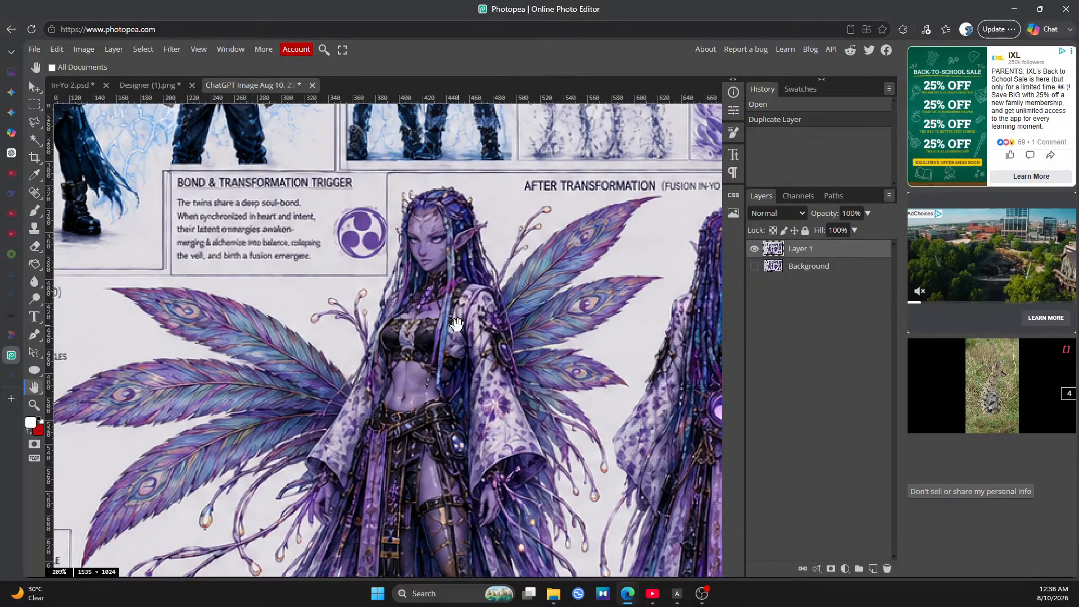
{"action": "left_click_drag", "start_coordinate": [456, 324], "coordinate": [501, 290]}
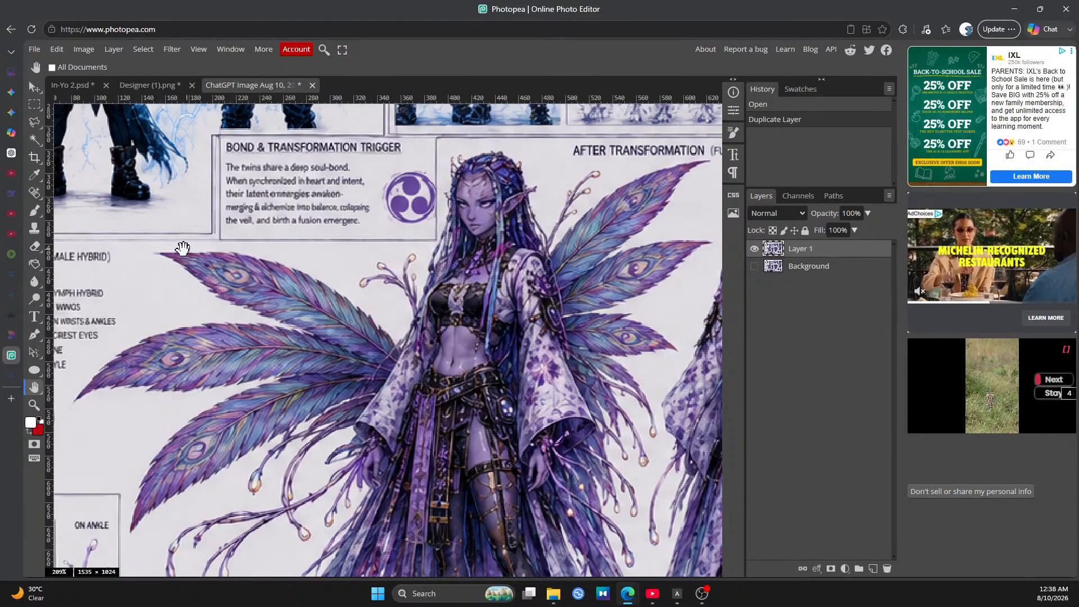
{"action": "left_click_drag", "start_coordinate": [282, 361], "coordinate": [306, 339]}
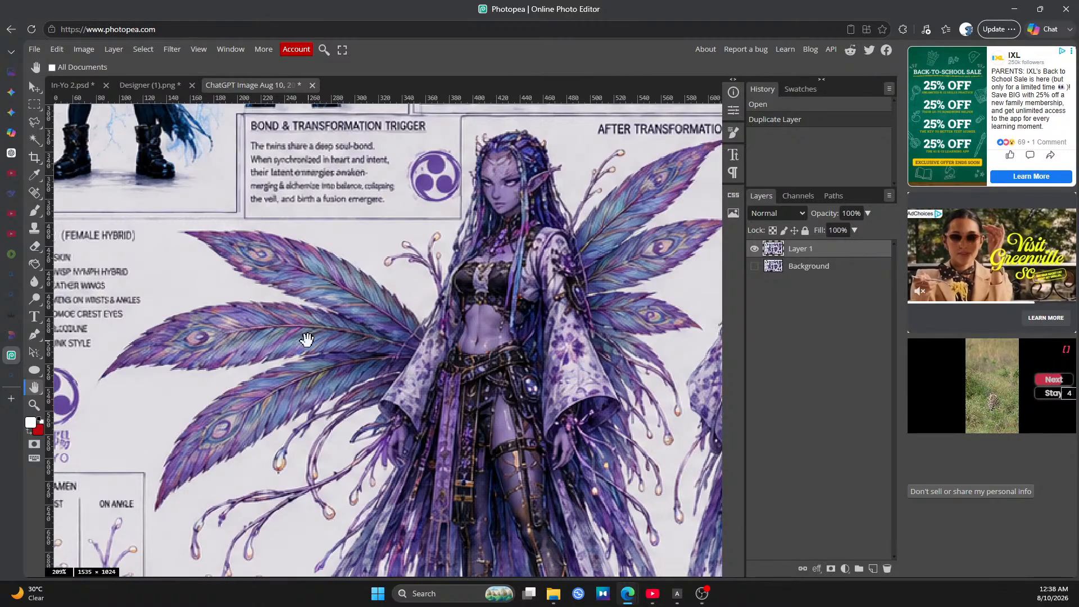
{"action": "scroll", "coordinate": [298, 316], "scroll_direction": "down", "scroll_amount": 8}
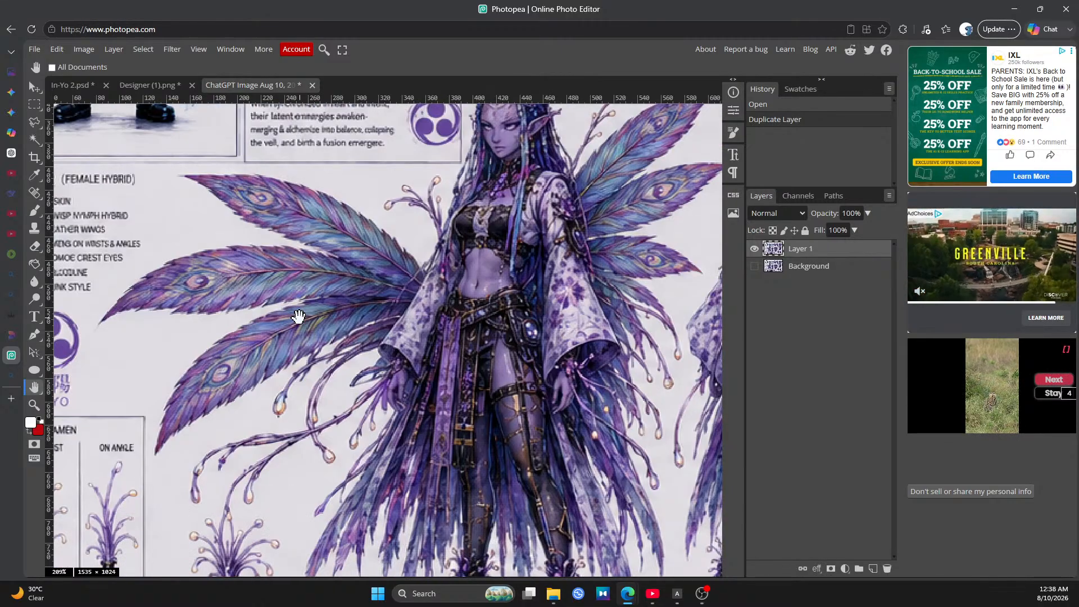
{"action": "scroll", "coordinate": [299, 315], "scroll_direction": "up", "scroll_amount": 8}
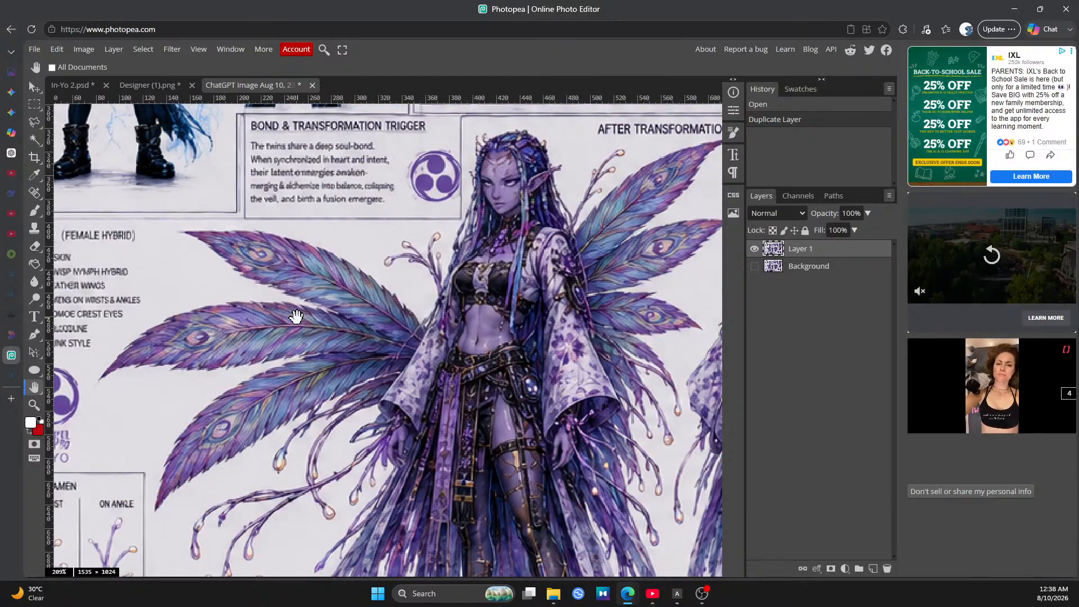
{"action": "scroll", "coordinate": [298, 319], "scroll_direction": "down", "scroll_amount": 10}
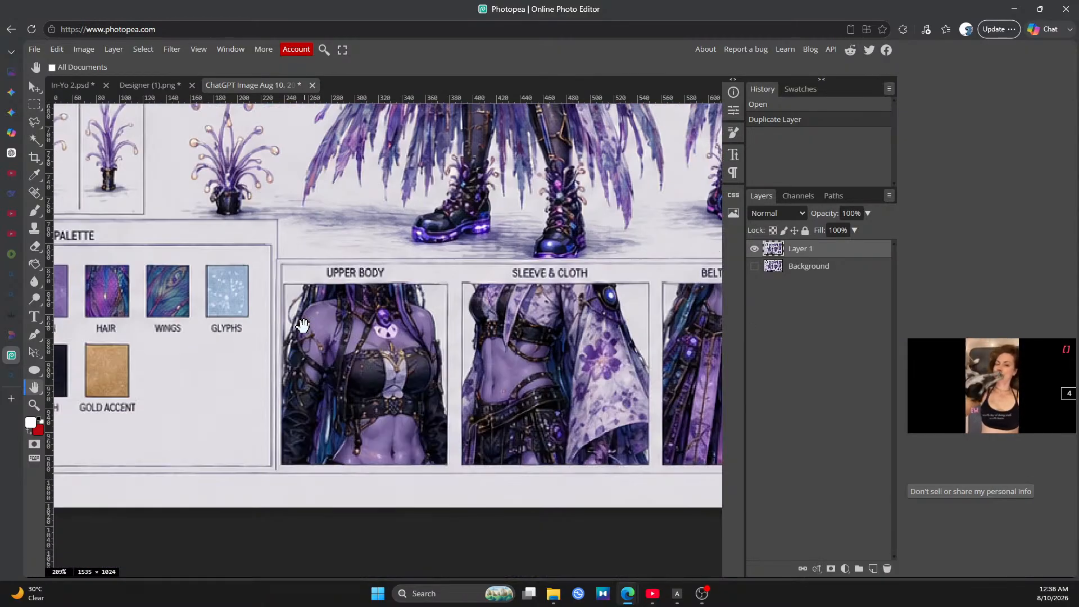
{"action": "scroll", "coordinate": [303, 325], "scroll_direction": "up", "scroll_amount": 8}
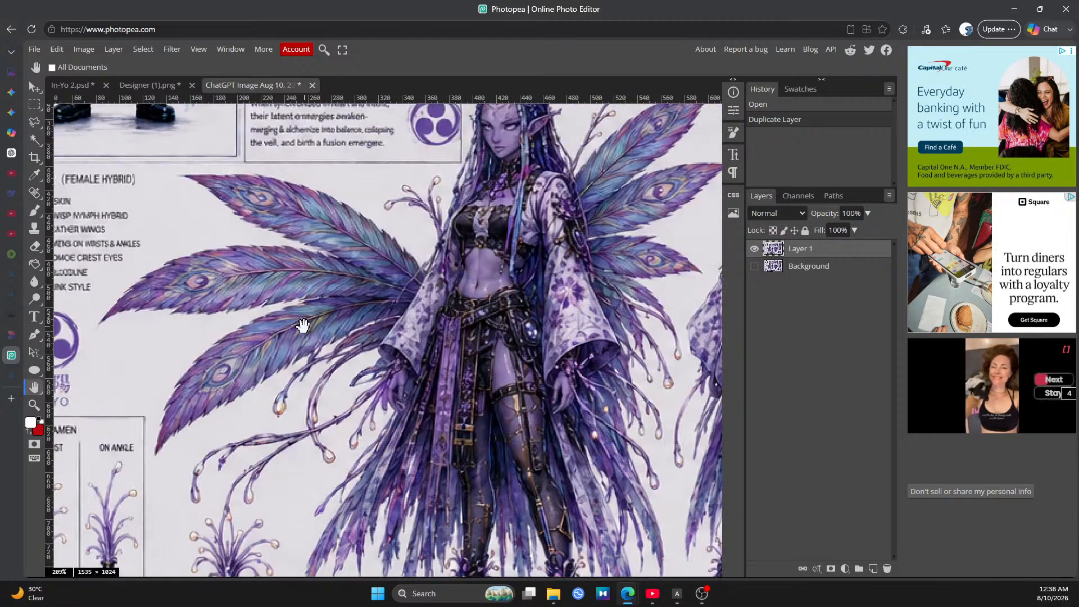
{"action": "left_click_drag", "start_coordinate": [302, 316], "coordinate": [258, 386]}
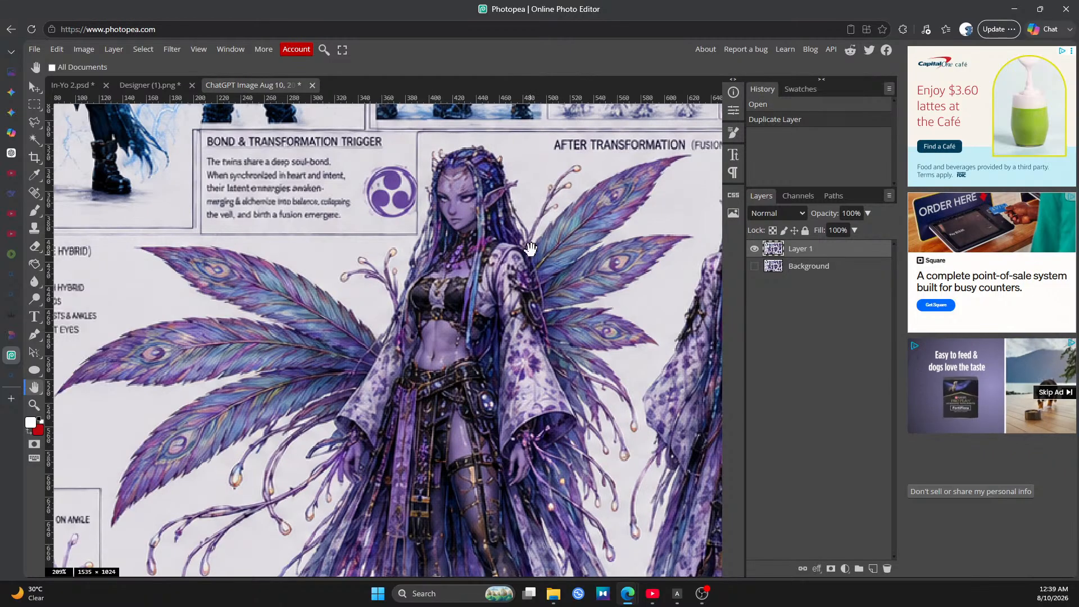
Examine the front-view hybrid's outfit, stamens and feathered skirt, and return to an overview of the sheet
{"action": "scroll", "coordinate": [551, 283], "scroll_direction": "down", "scroll_amount": 3}
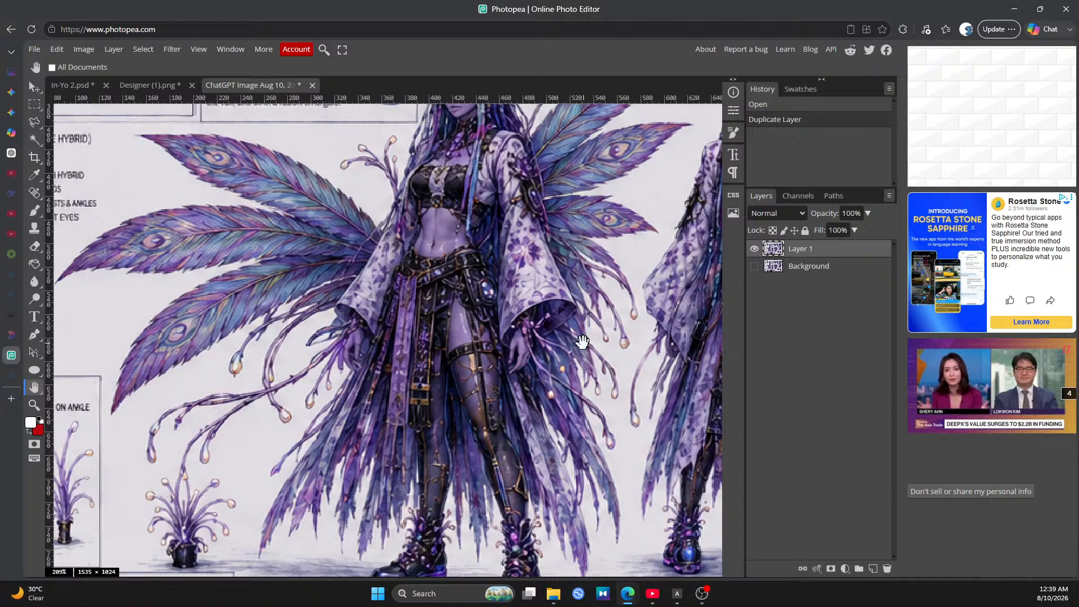
{"action": "scroll", "coordinate": [589, 302], "scroll_direction": "up", "scroll_amount": 3}
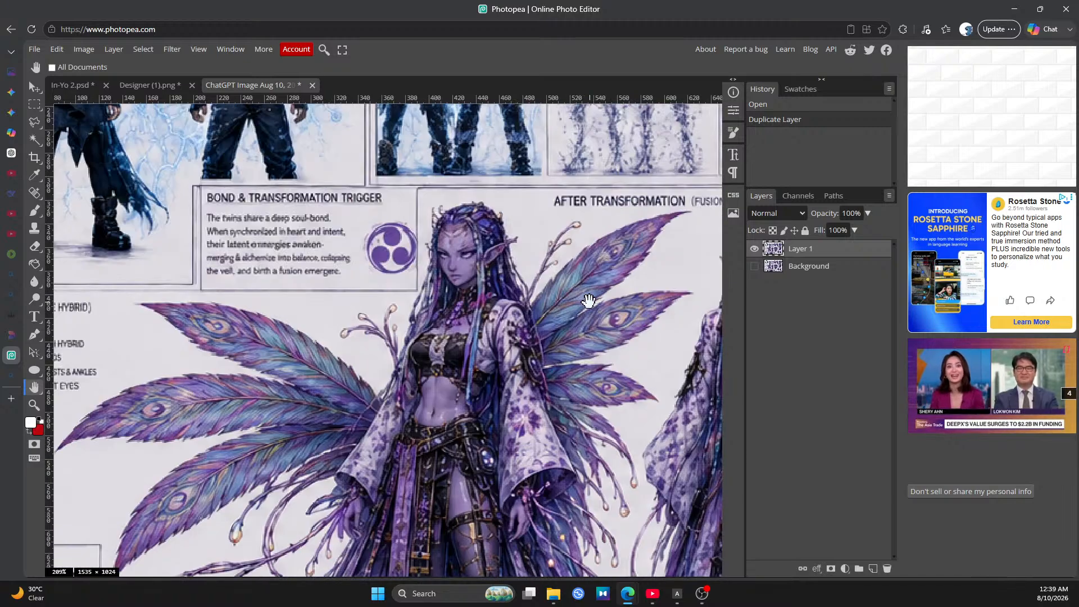
{"action": "scroll", "coordinate": [413, 332], "scroll_direction": "down", "scroll_amount": 1}
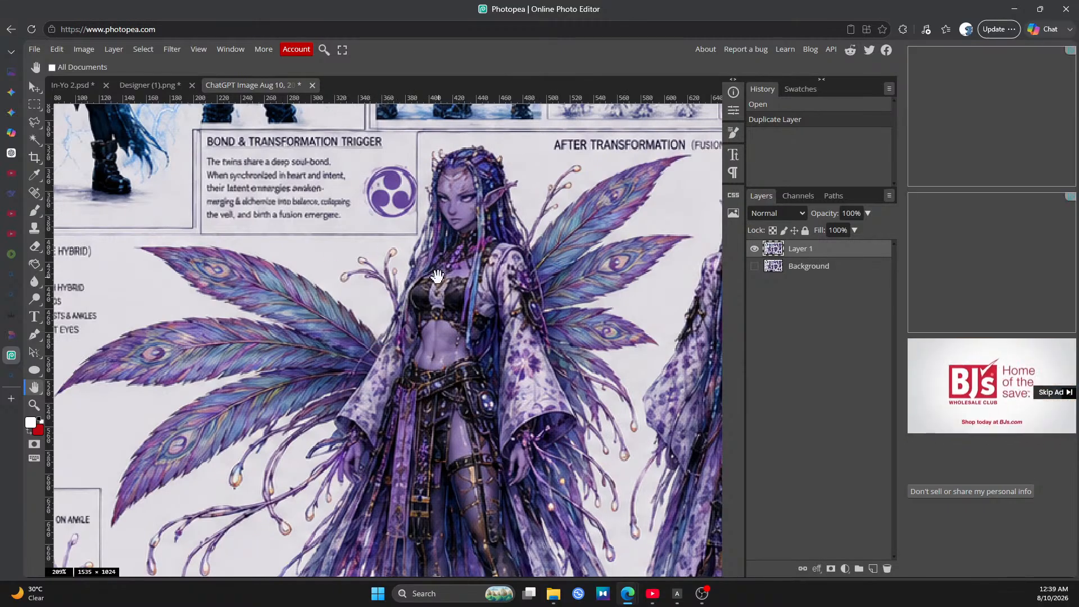
{"action": "scroll", "coordinate": [438, 275], "scroll_direction": "down", "scroll_amount": 1}
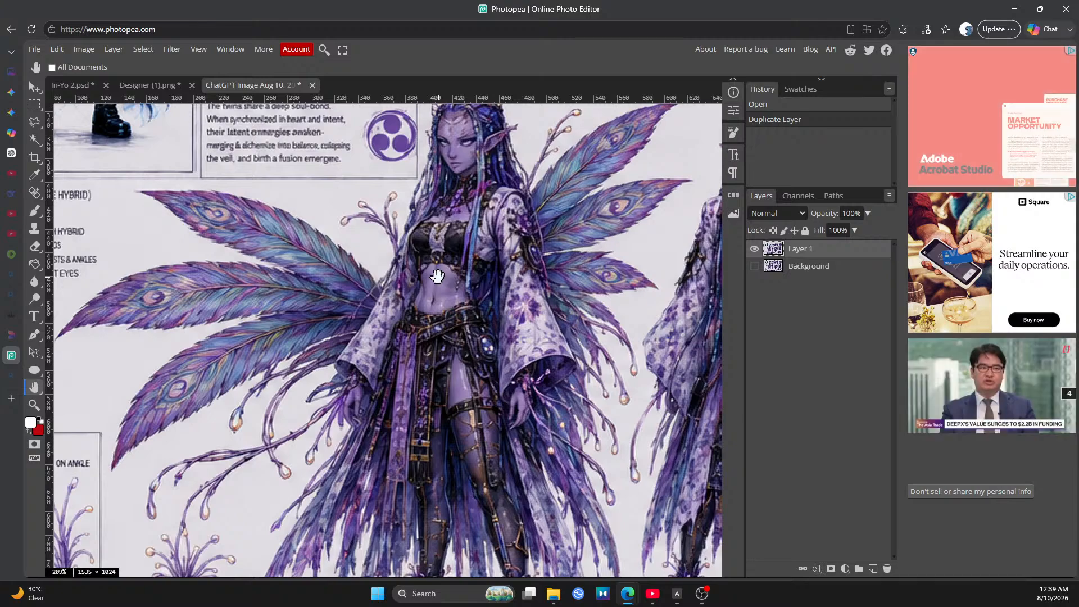
{"action": "left_click", "coordinate": [34, 405]}
{"action": "scroll", "coordinate": [308, 351], "scroll_direction": "down", "scroll_amount": 5}
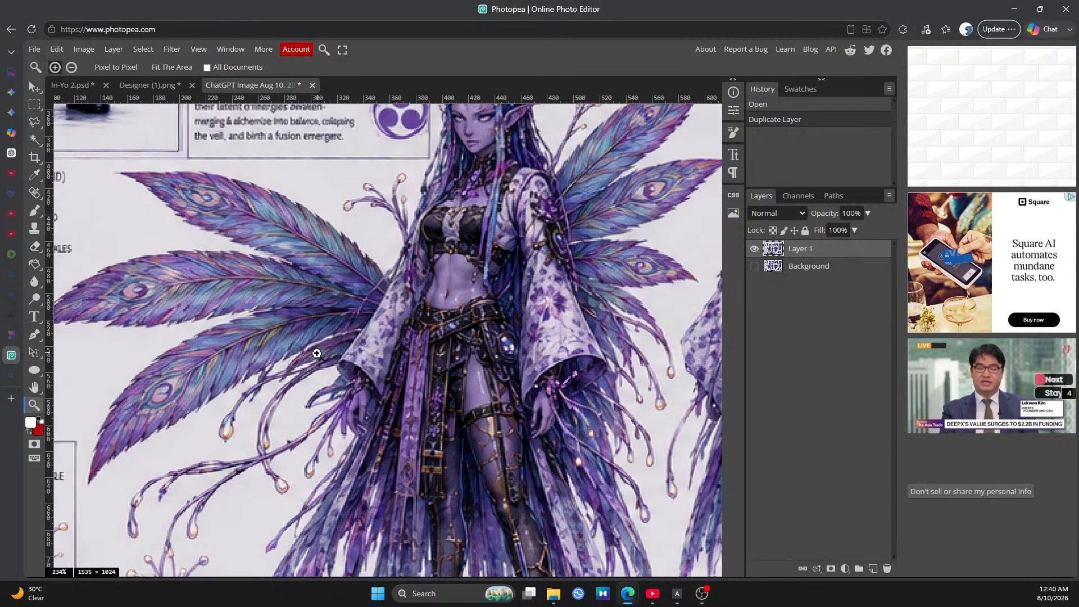
{"action": "scroll", "coordinate": [289, 288], "scroll_direction": "down", "scroll_amount": 3}
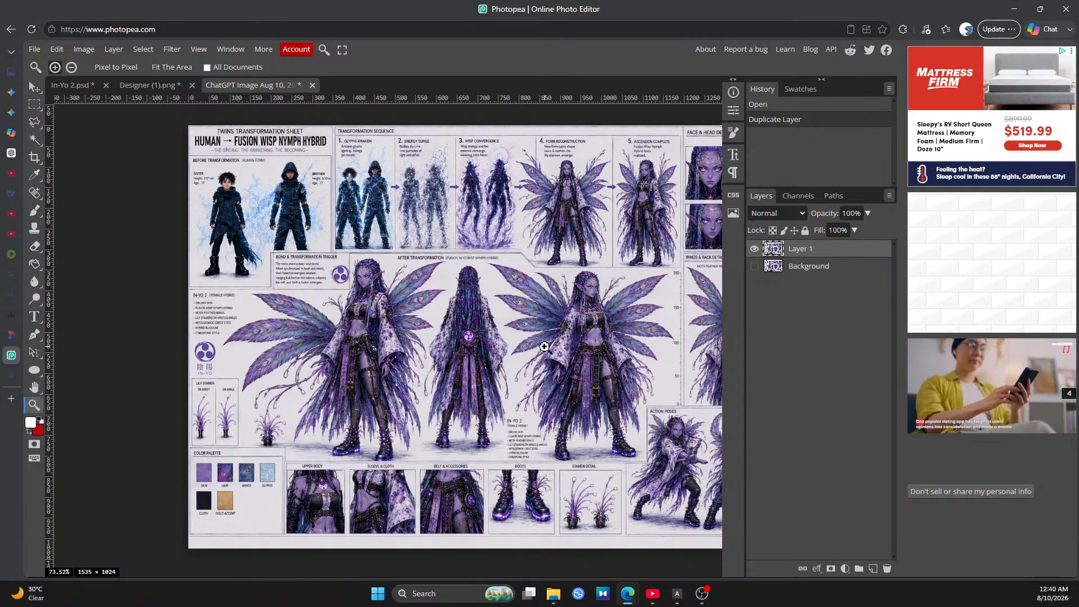
Make a rectangular selection of the empty space beside the Gold Accent swatch in the Color Palette panel
{"action": "left_click", "coordinate": [34, 122]}
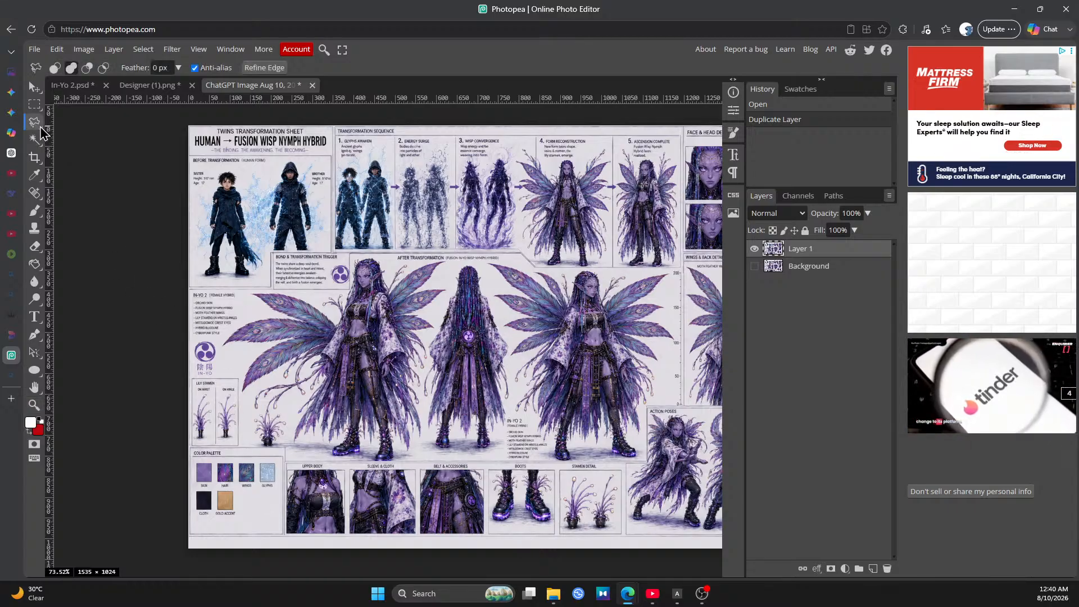
{"action": "left_click", "coordinate": [36, 107]}
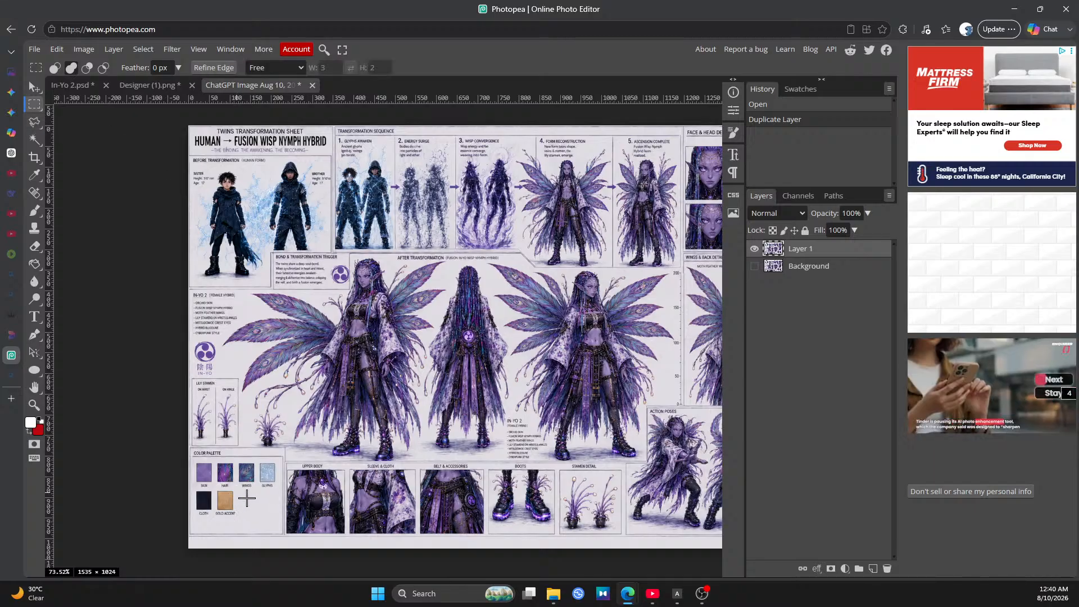
{"action": "left_click_drag", "start_coordinate": [236, 494], "coordinate": [279, 530]}
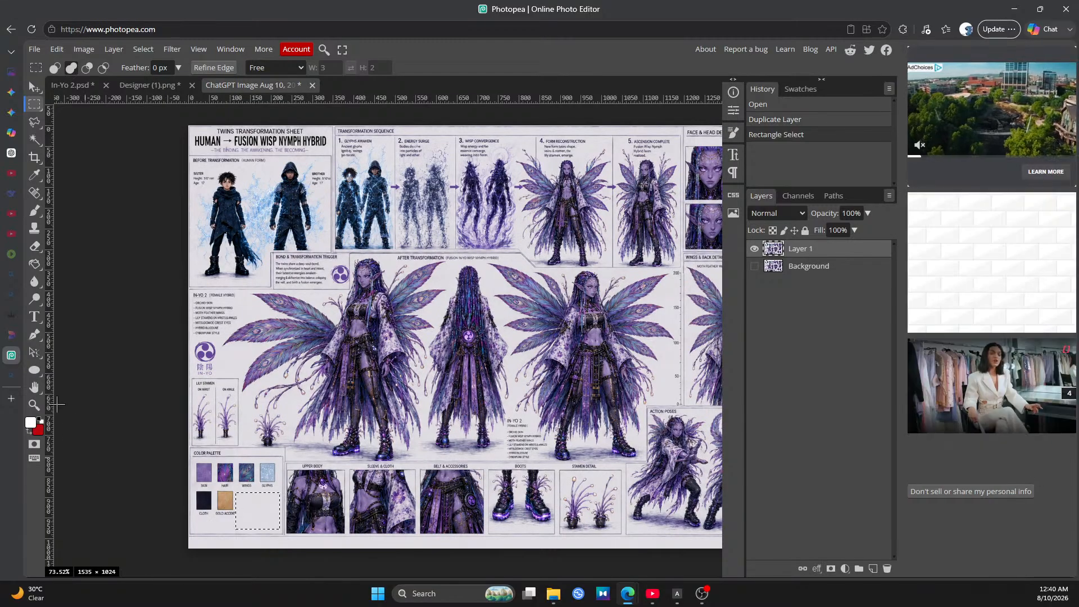
{"action": "left_click", "coordinate": [34, 404]}
{"action": "left_click", "coordinate": [260, 505]}
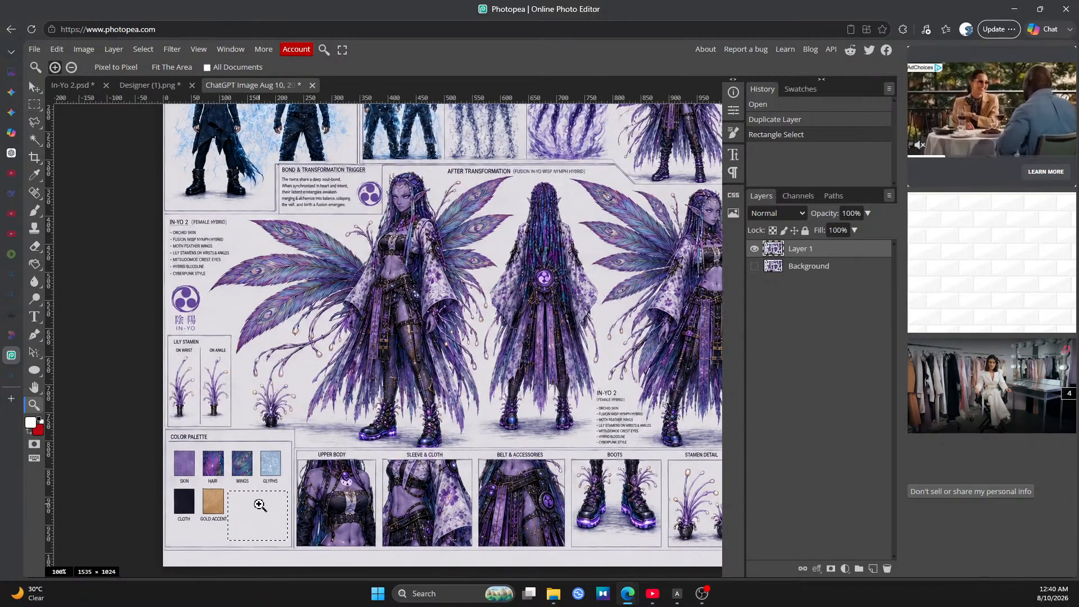
{"action": "left_click", "coordinate": [260, 505]}
{"action": "scroll", "coordinate": [259, 505], "scroll_direction": "down", "scroll_amount": 2}
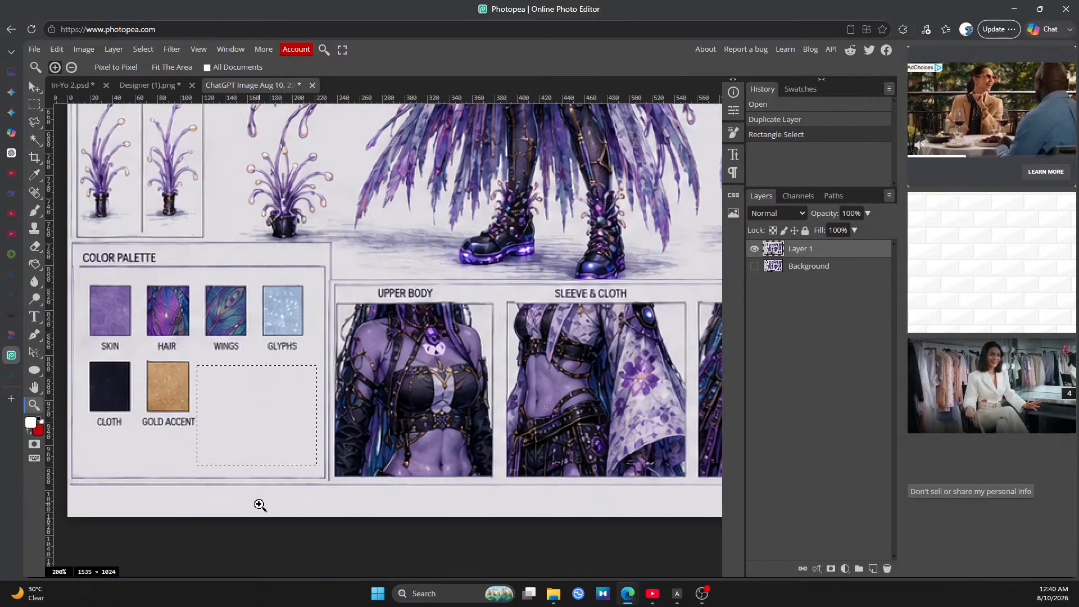
{"action": "scroll", "coordinate": [259, 504], "scroll_direction": "up", "scroll_amount": 1}
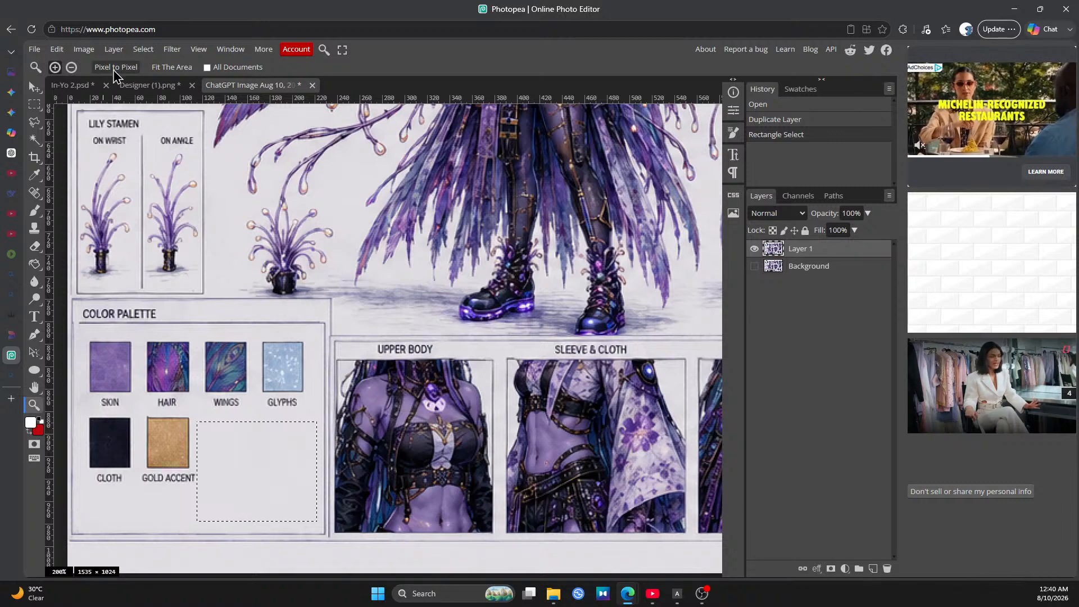
Copy the selected blank area of the Color Palette panel and paste it as a new layer
{"action": "left_click", "coordinate": [57, 49]}
{"action": "left_click", "coordinate": [72, 162]}
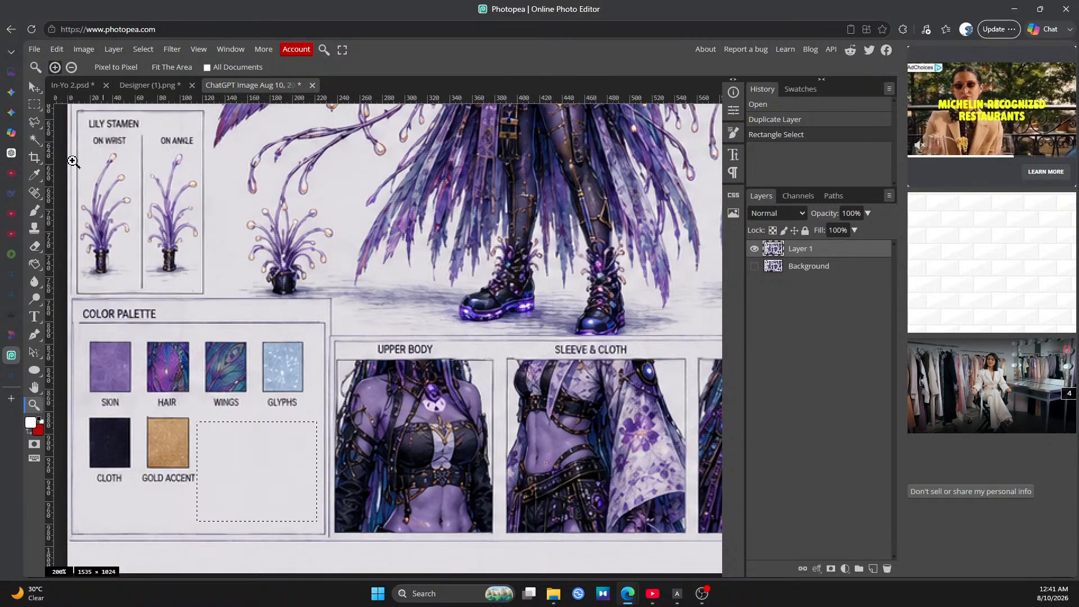
{"action": "left_click", "coordinate": [61, 51]}
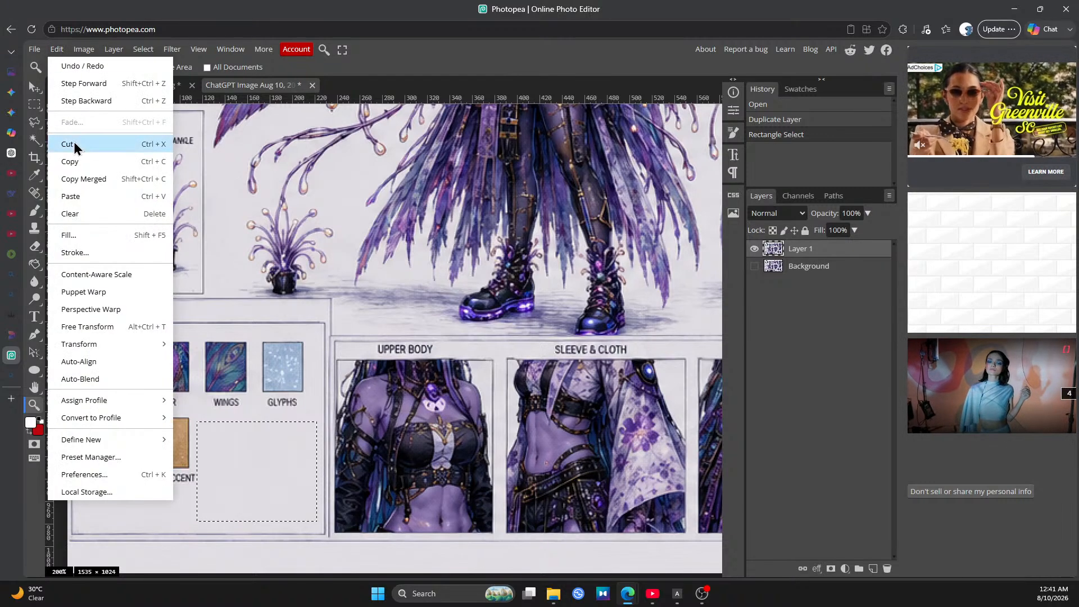
{"action": "left_click", "coordinate": [71, 197]}
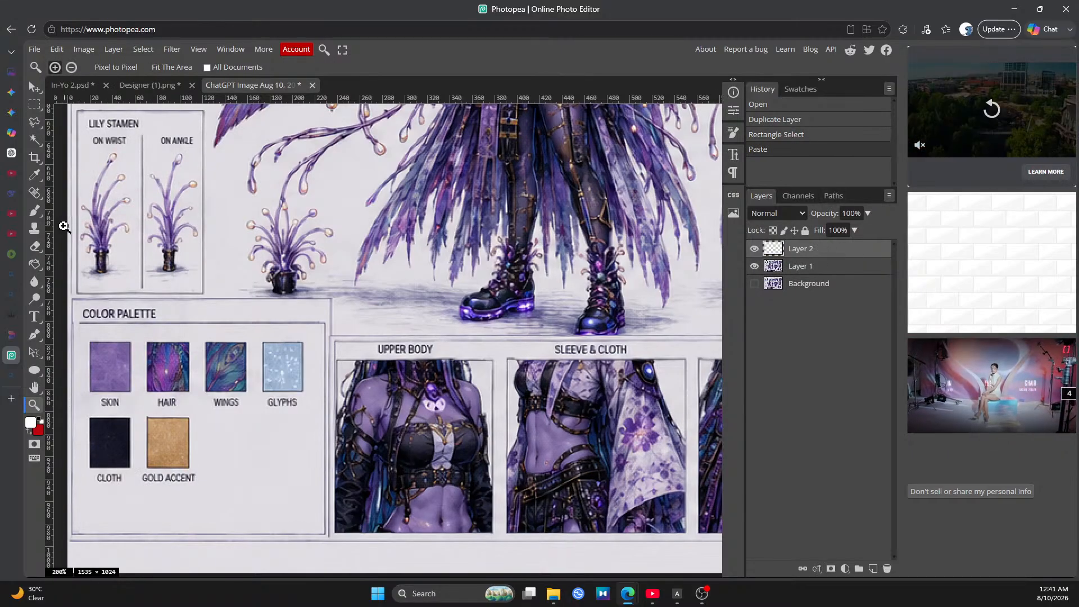
Move the pasted blank patch up over the In-Yo 2 feature list and the tip of the front-view hybrid's upper left-hand wing
{"action": "left_click", "coordinate": [34, 89]}
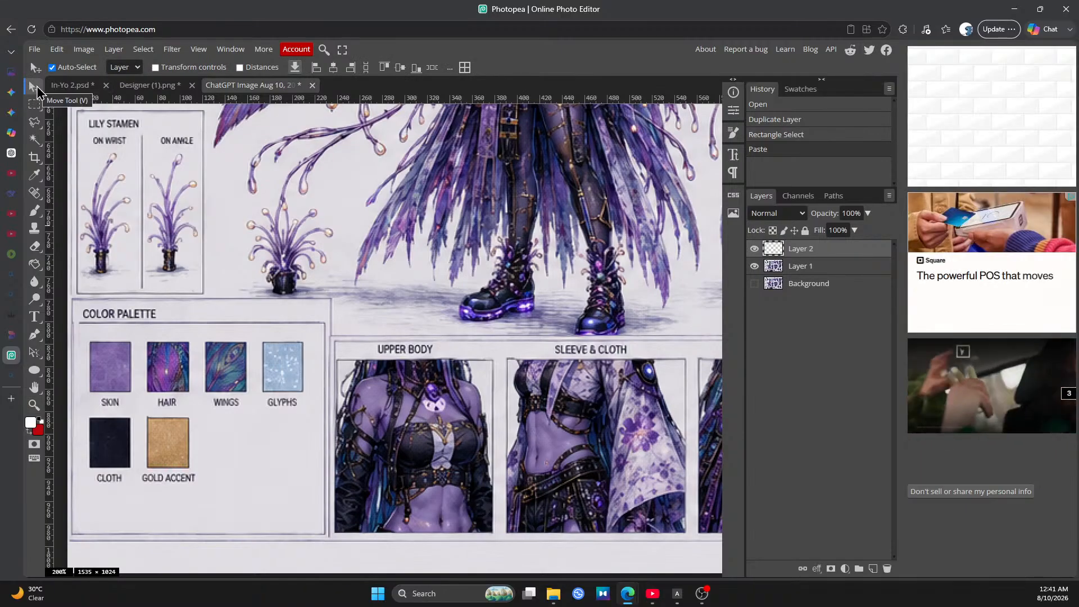
{"action": "left_click_drag", "start_coordinate": [261, 478], "coordinate": [322, 194]}
{"action": "scroll", "coordinate": [417, 262], "scroll_direction": "up", "scroll_amount": 2}
{"action": "scroll", "coordinate": [417, 262], "scroll_direction": "up", "scroll_amount": 1}
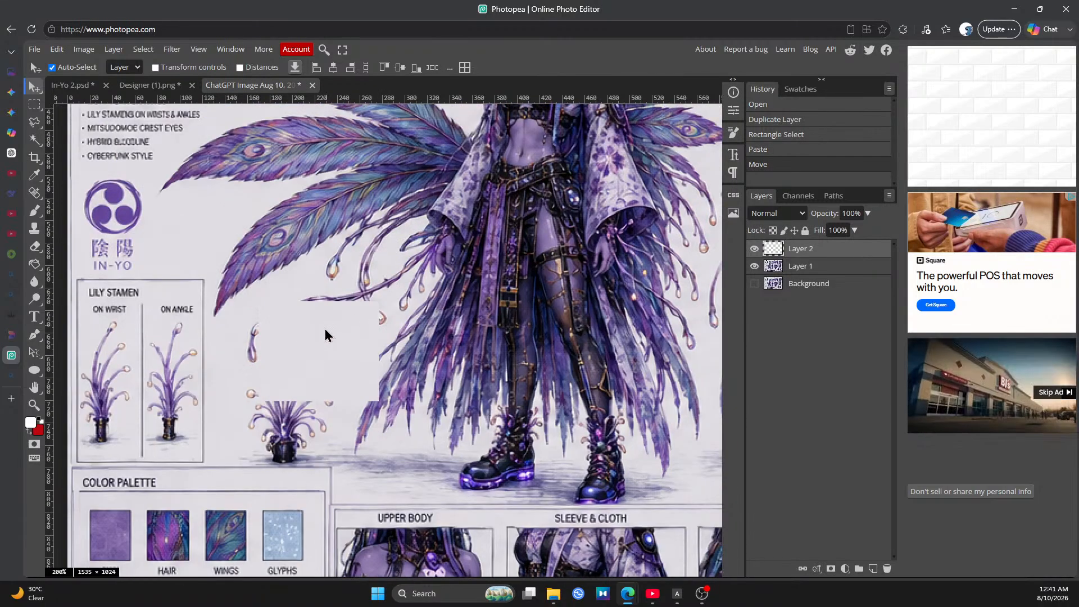
{"action": "left_click_drag", "start_coordinate": [325, 328], "coordinate": [261, 252]}
{"action": "scroll", "coordinate": [260, 259], "scroll_direction": "up", "scroll_amount": 2}
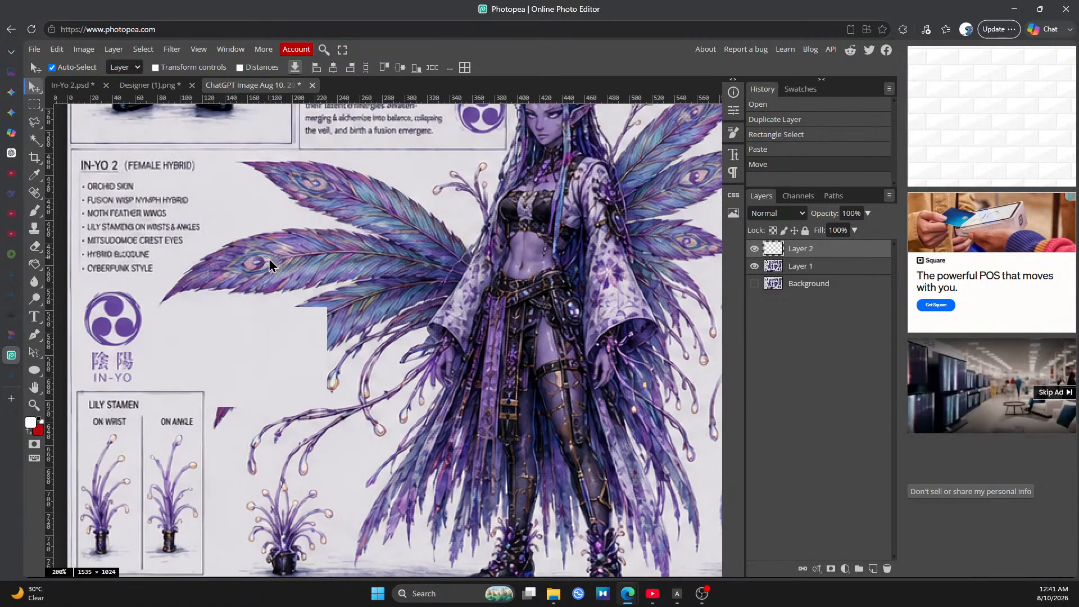
{"action": "left_click_drag", "start_coordinate": [257, 347], "coordinate": [197, 199]}
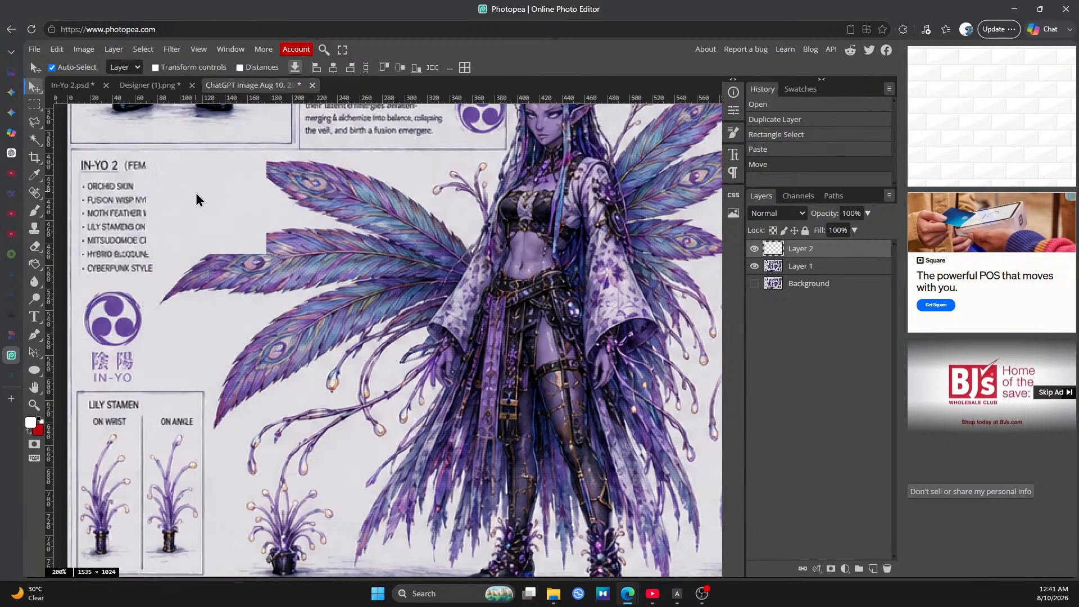
Scale the blank patch with Free Transform to about 296% so it covers the hybrid's left-hand wings and sleeve
{"action": "left_click", "coordinate": [58, 51]}
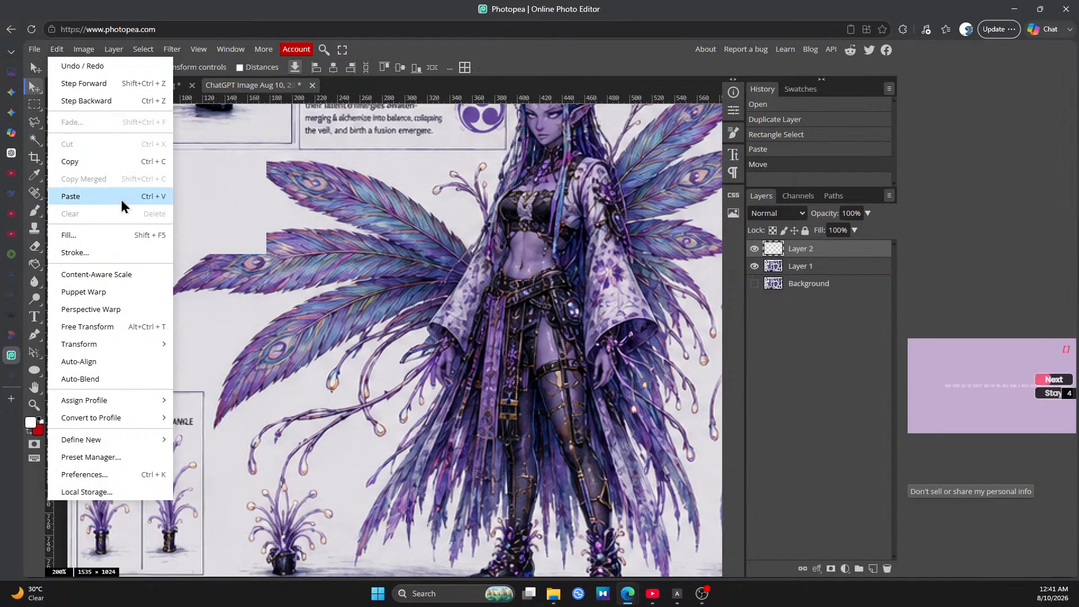
{"action": "left_click", "coordinate": [129, 327]}
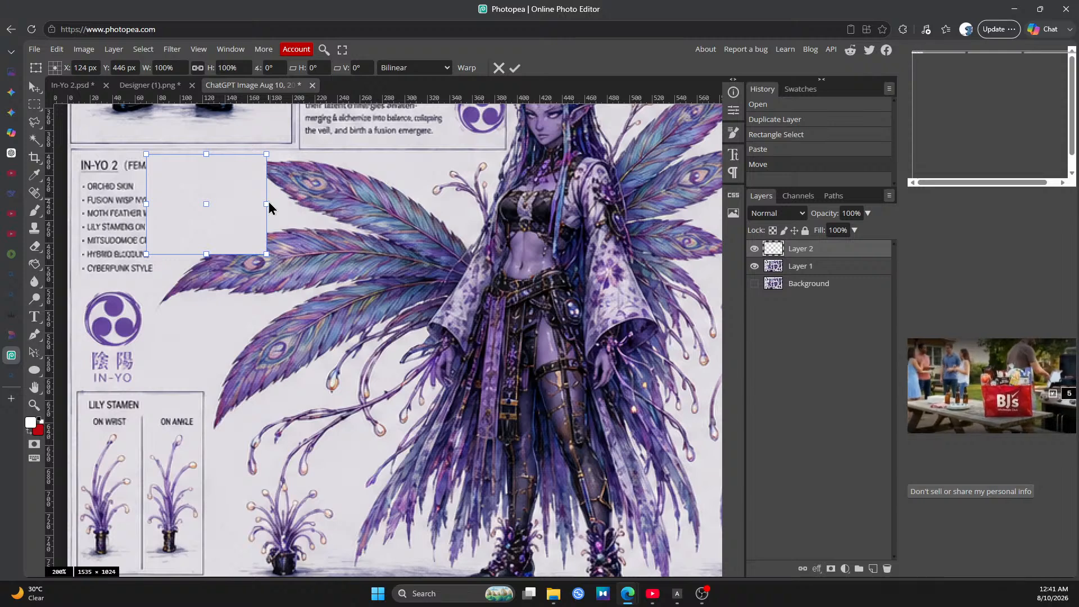
{"action": "left_click_drag", "start_coordinate": [268, 208], "coordinate": [502, 256]}
{"action": "left_click_drag", "start_coordinate": [343, 221], "coordinate": [346, 327]}
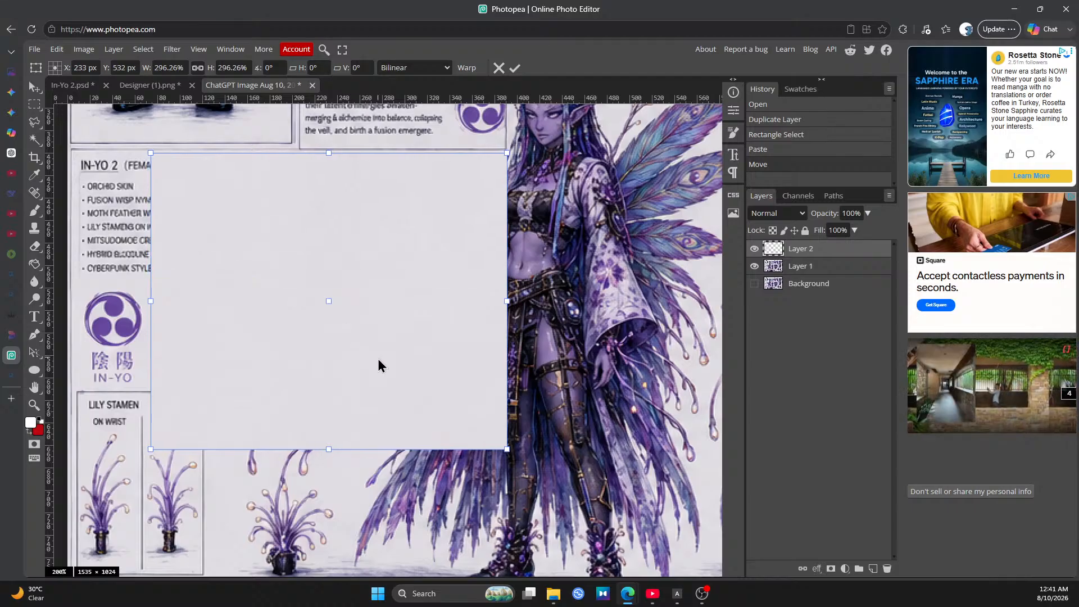
Apply the transform and lower the blank patch layer's opacity to 85%
{"action": "left_click", "coordinate": [856, 234]}
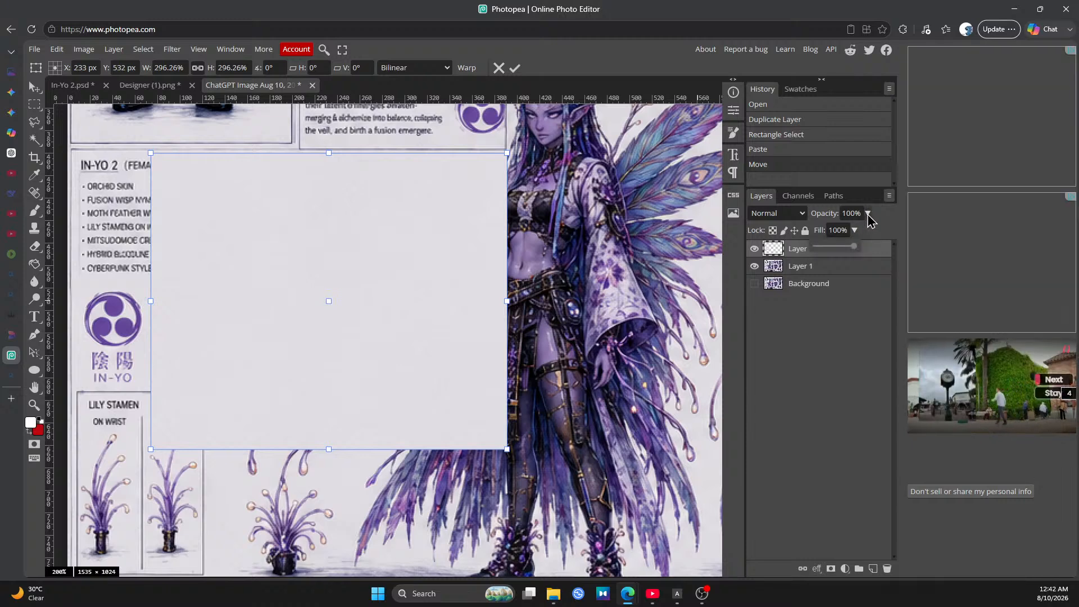
{"action": "left_click", "coordinate": [847, 230]}
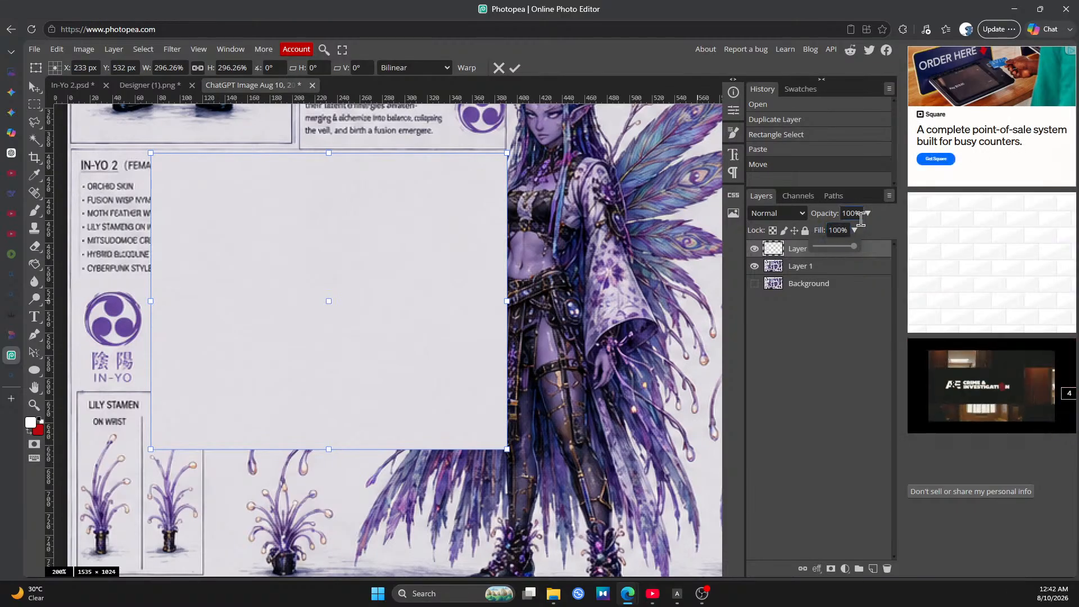
{"action": "left_click", "coordinate": [868, 214]}
{"action": "left_click_drag", "start_coordinate": [869, 230], "coordinate": [857, 254]}
{"action": "left_click", "coordinate": [854, 230]}
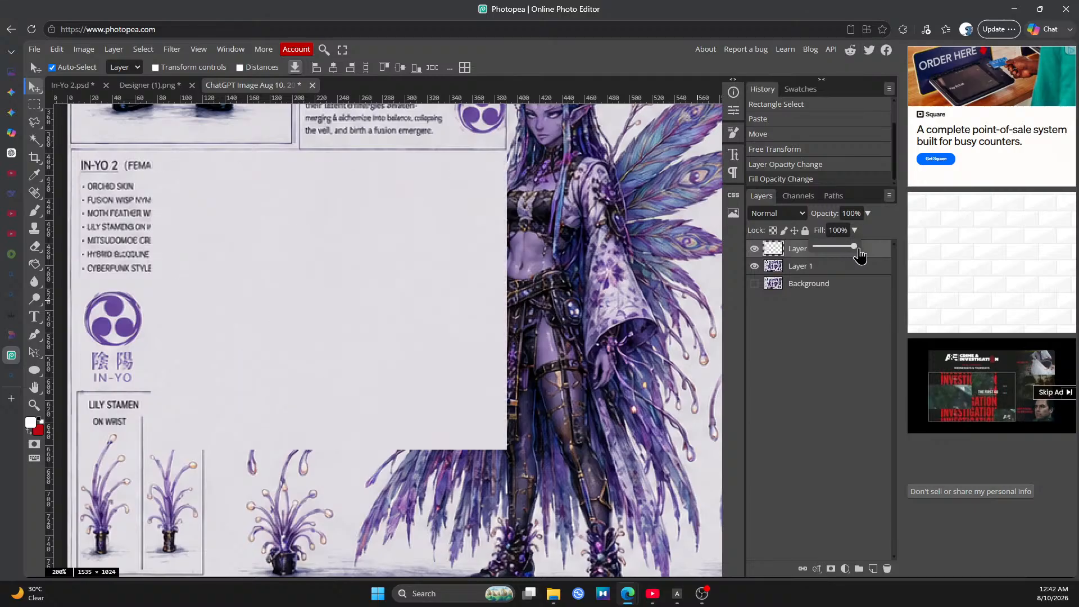
{"action": "left_click", "coordinate": [878, 229]}
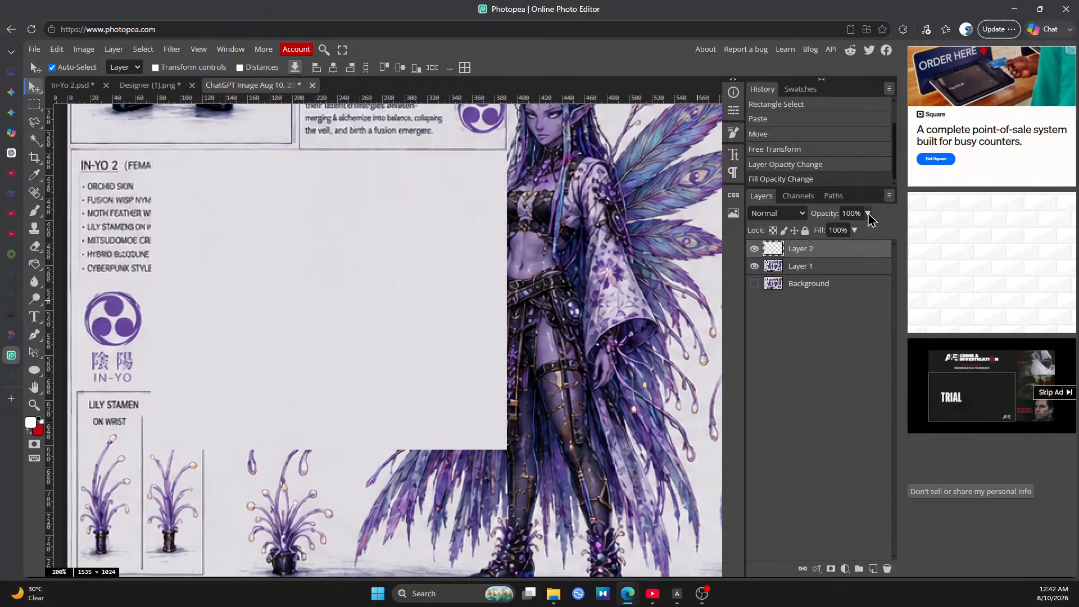
{"action": "left_click", "coordinate": [869, 214]}
{"action": "left_click_drag", "start_coordinate": [869, 236], "coordinate": [873, 235]}
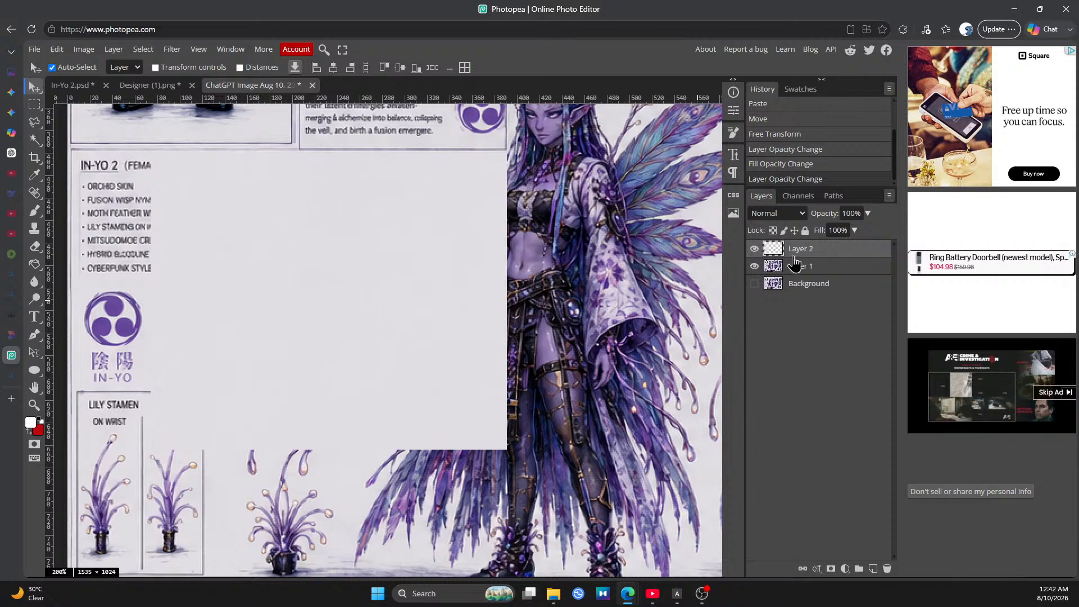
{"action": "left_click", "coordinate": [869, 217]}
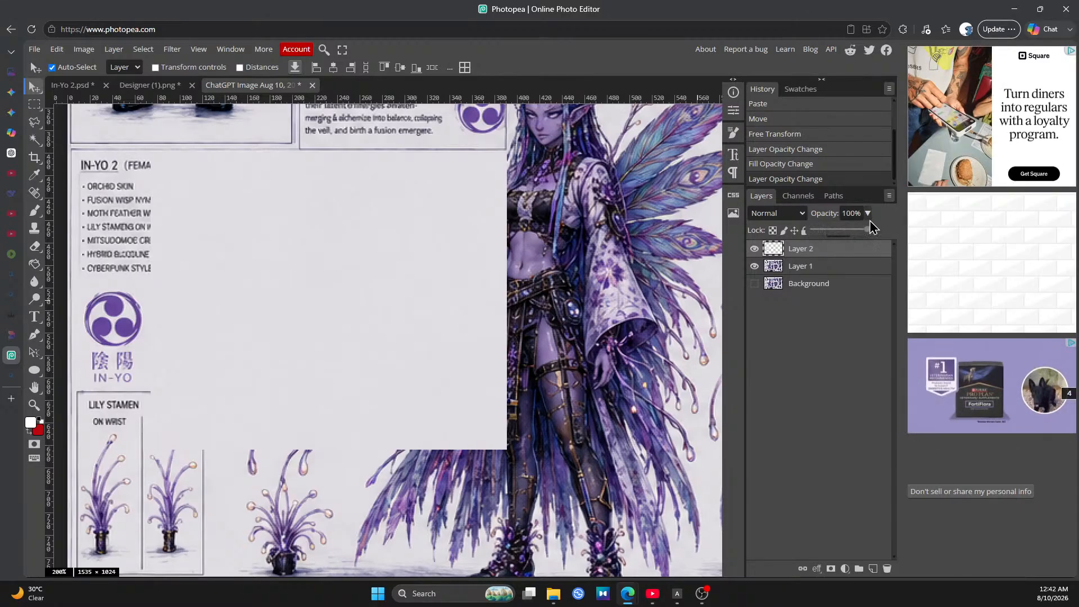
{"action": "left_click_drag", "start_coordinate": [871, 227], "coordinate": [861, 236]}
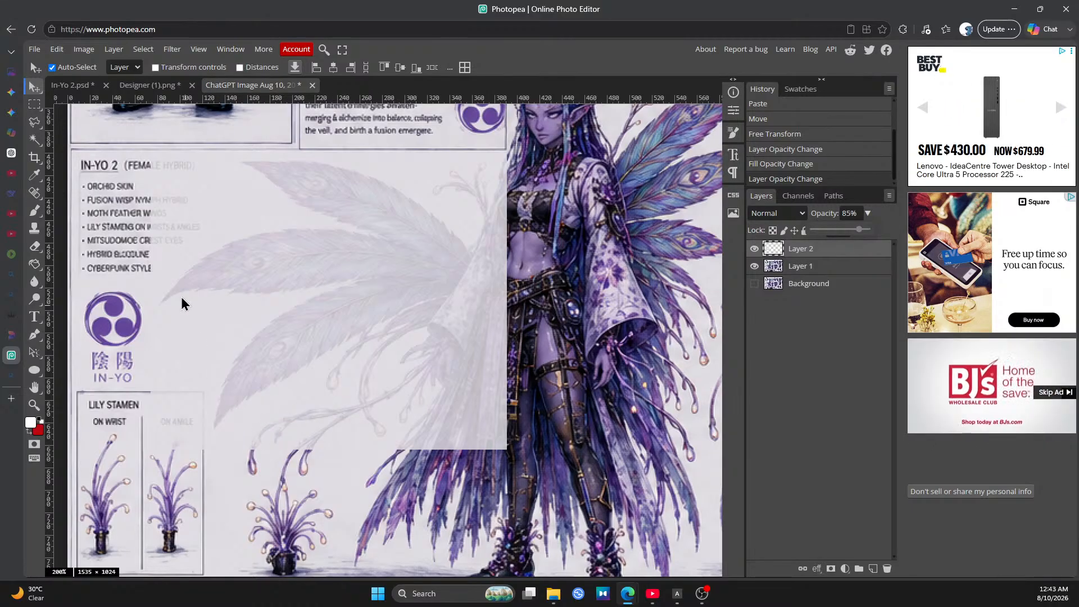
Choose the Polygonal Lasso and magnify the patch's edge beside the hybrid's hair to 400%
{"action": "left_click", "coordinate": [35, 124]}
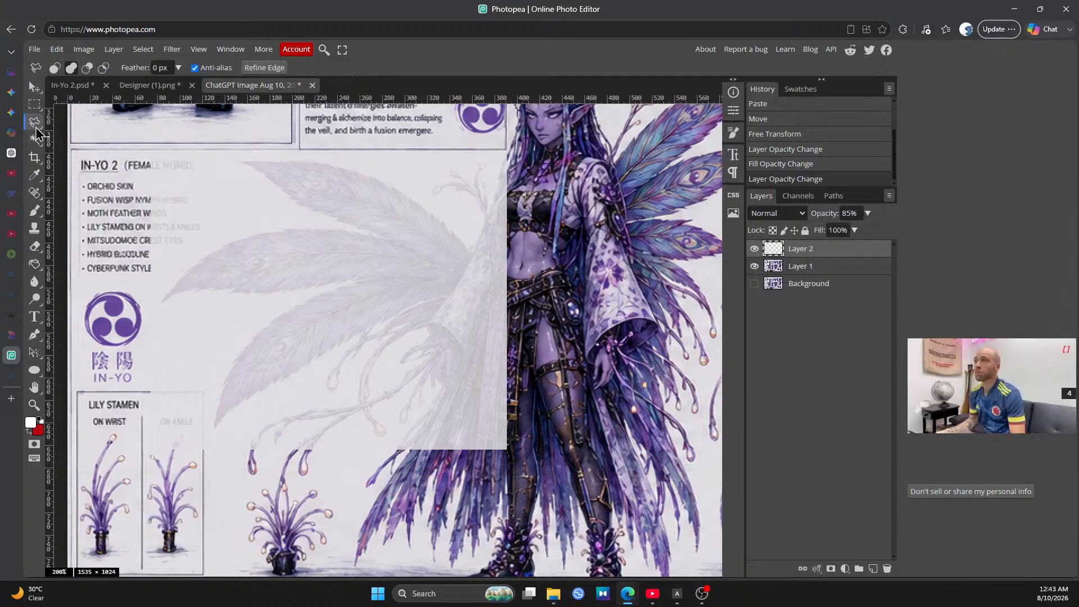
{"action": "right_click", "coordinate": [40, 134]}
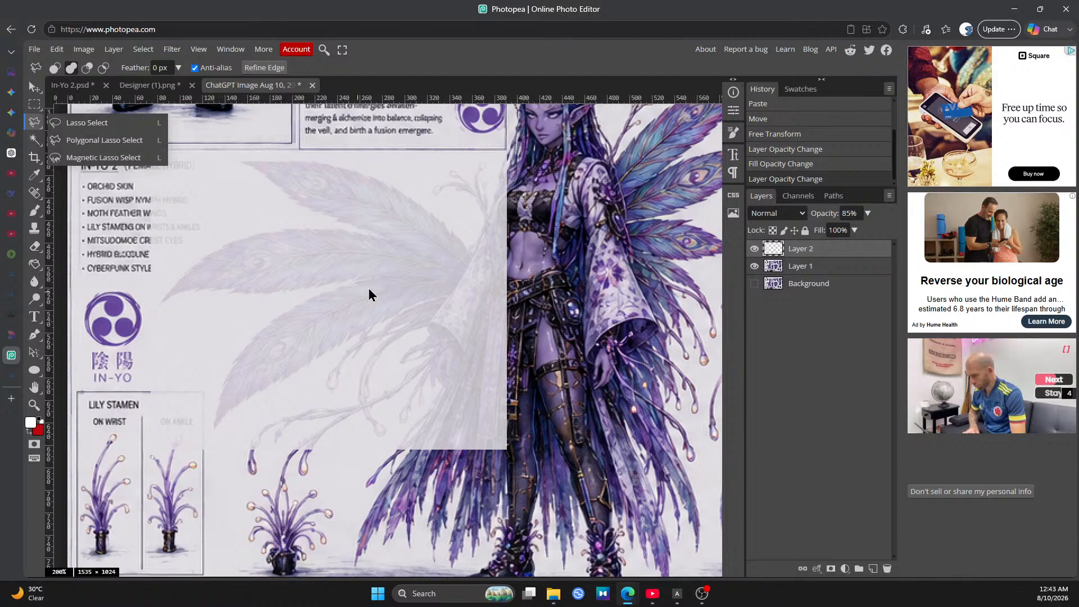
{"action": "left_click", "coordinate": [75, 143]}
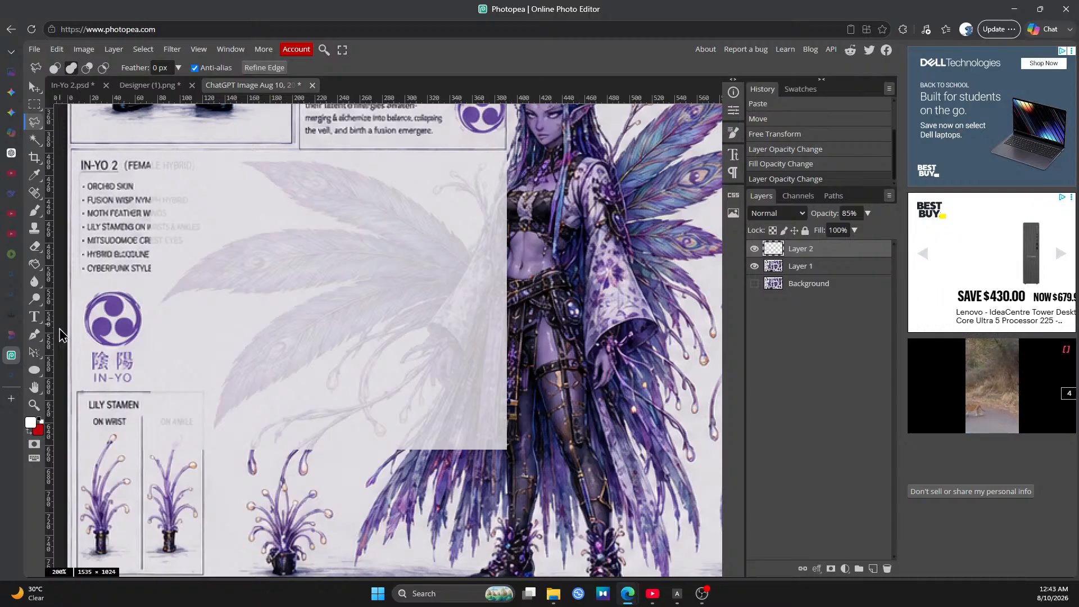
{"action": "left_click", "coordinate": [34, 404]}
{"action": "left_click", "coordinate": [507, 161]}
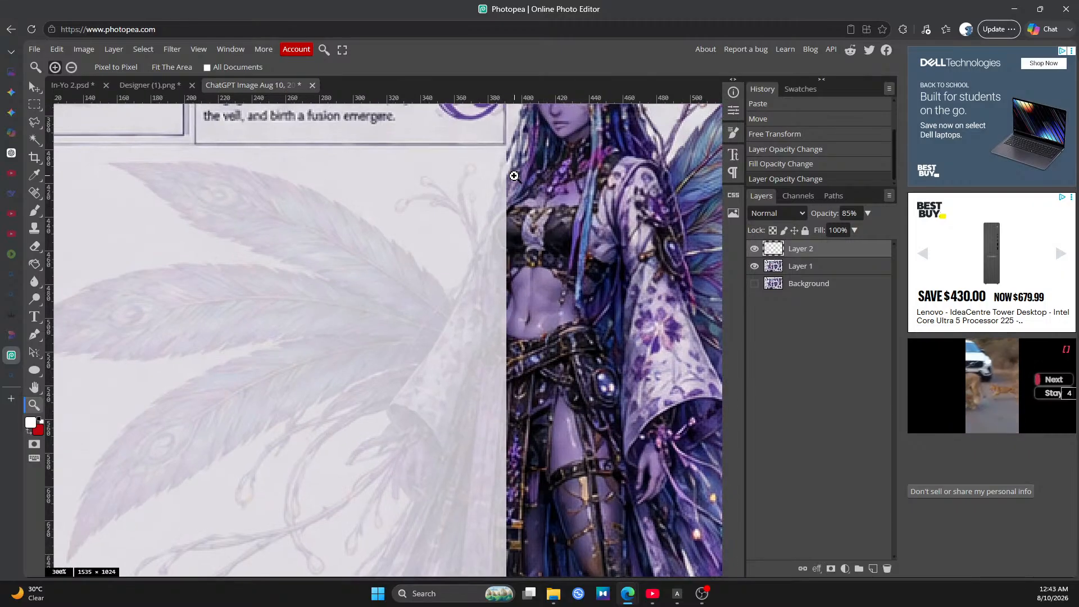
{"action": "left_click", "coordinate": [510, 166]}
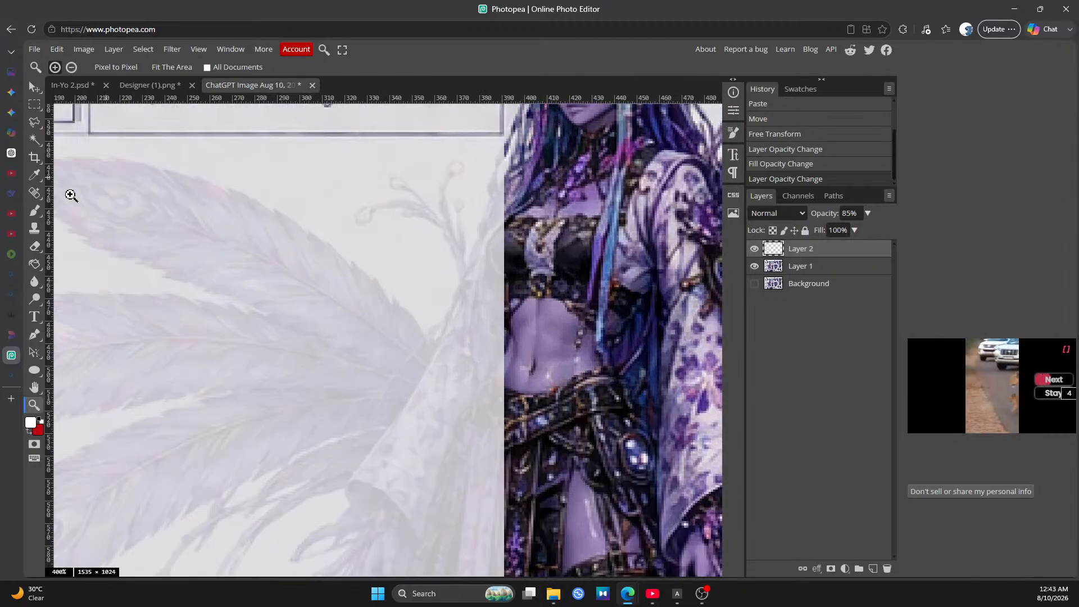
{"action": "left_click", "coordinate": [34, 121]}
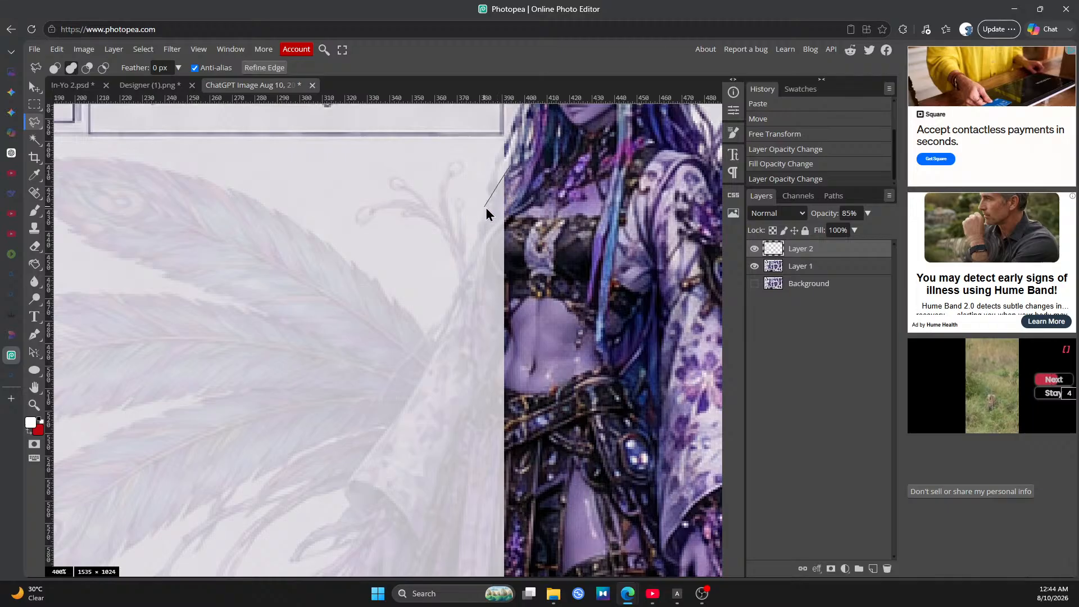
{"action": "left_click", "coordinate": [499, 183]}
{"action": "left_click", "coordinate": [520, 181]}
{"action": "left_click", "coordinate": [511, 167]}
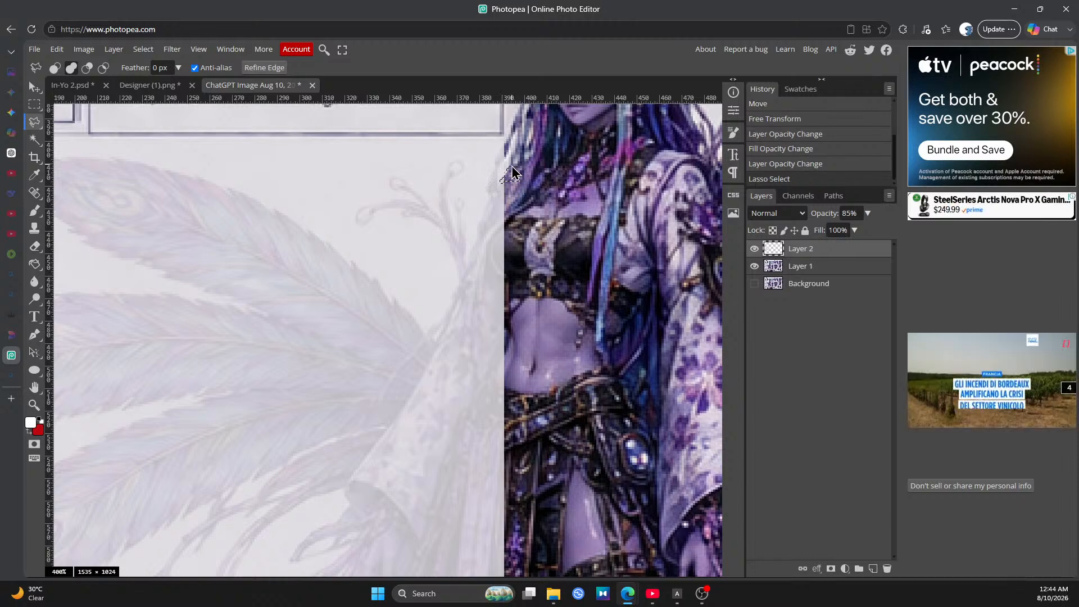
{"action": "left_click", "coordinate": [149, 50]}
{"action": "left_click", "coordinate": [160, 83]}
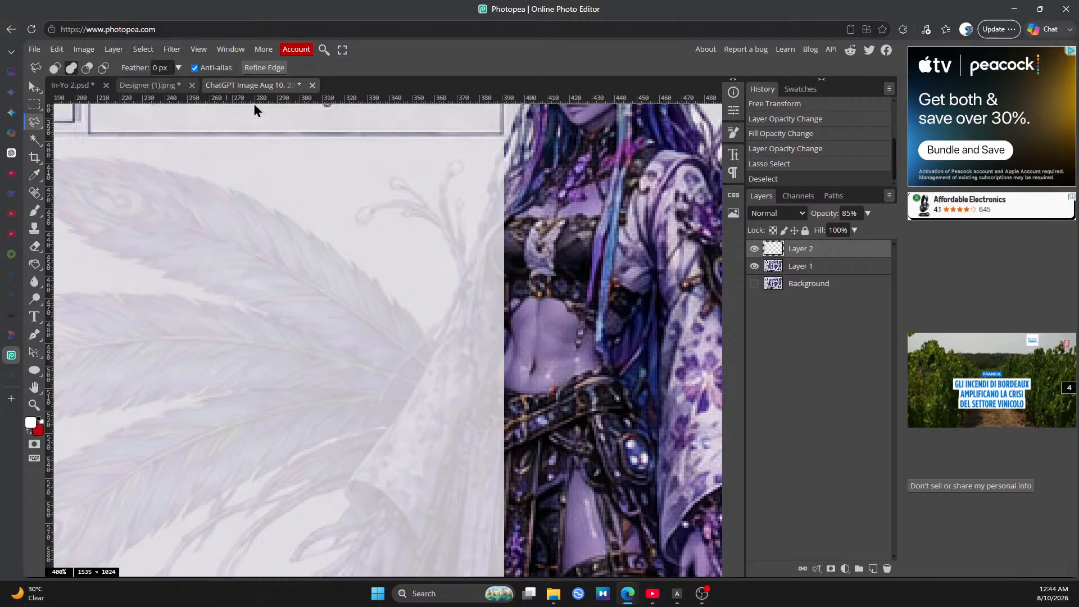
Begin a polygonal lasso outline at the hybrid's hair and trace down the outer edge of the left-hand sleeve to its cuff
{"action": "left_click", "coordinate": [508, 130]}
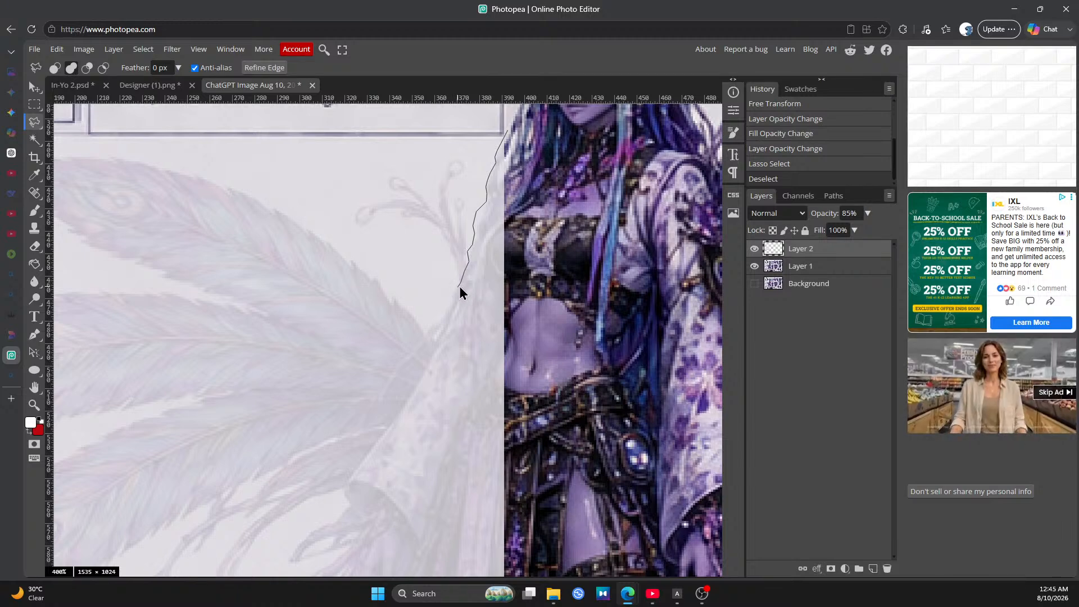
{"action": "left_click_drag", "start_coordinate": [454, 292], "coordinate": [450, 312]}
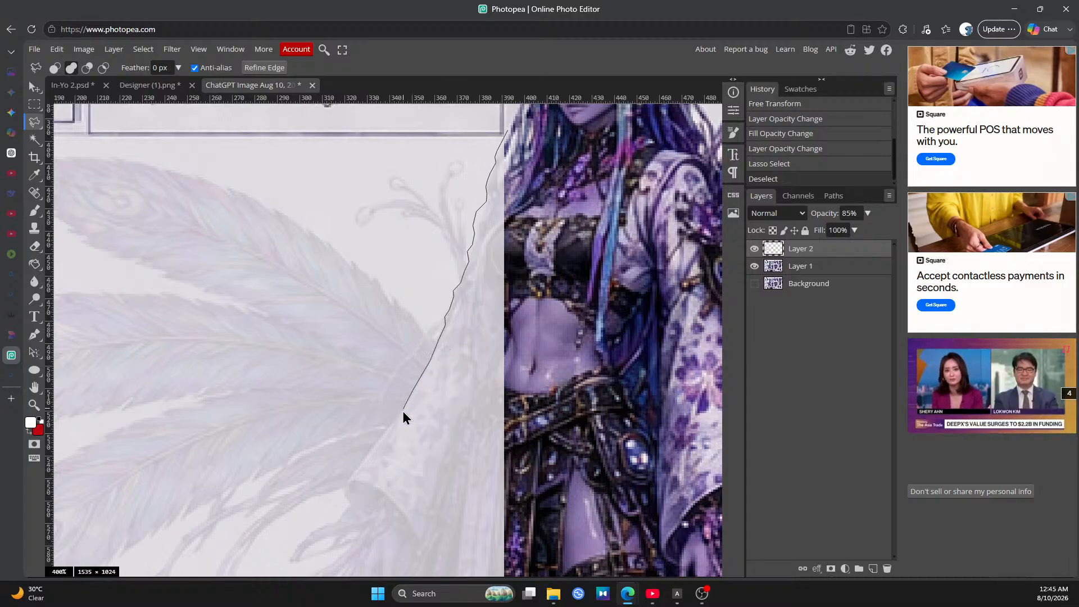
{"action": "left_click_drag", "start_coordinate": [379, 447], "coordinate": [356, 469]}
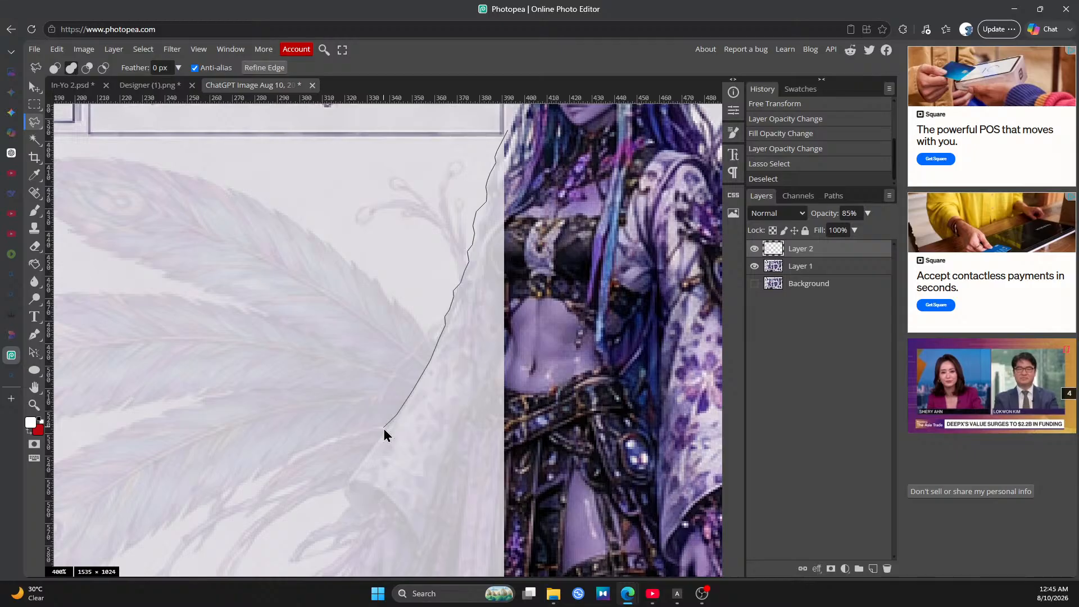
{"action": "left_click_drag", "start_coordinate": [384, 429], "coordinate": [387, 430]}
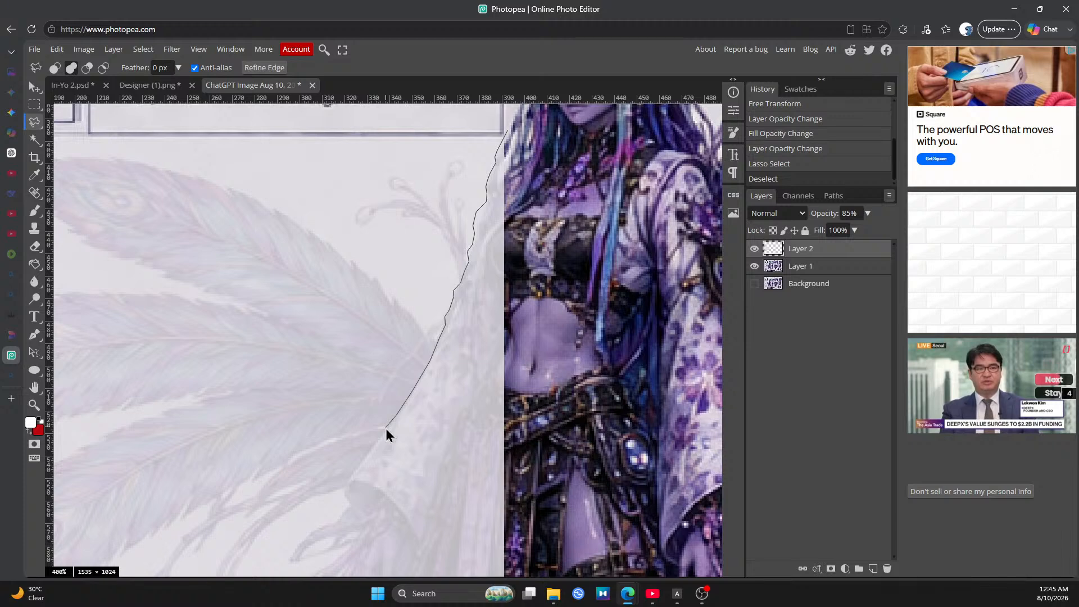
{"action": "left_click_drag", "start_coordinate": [386, 429], "coordinate": [344, 494]}
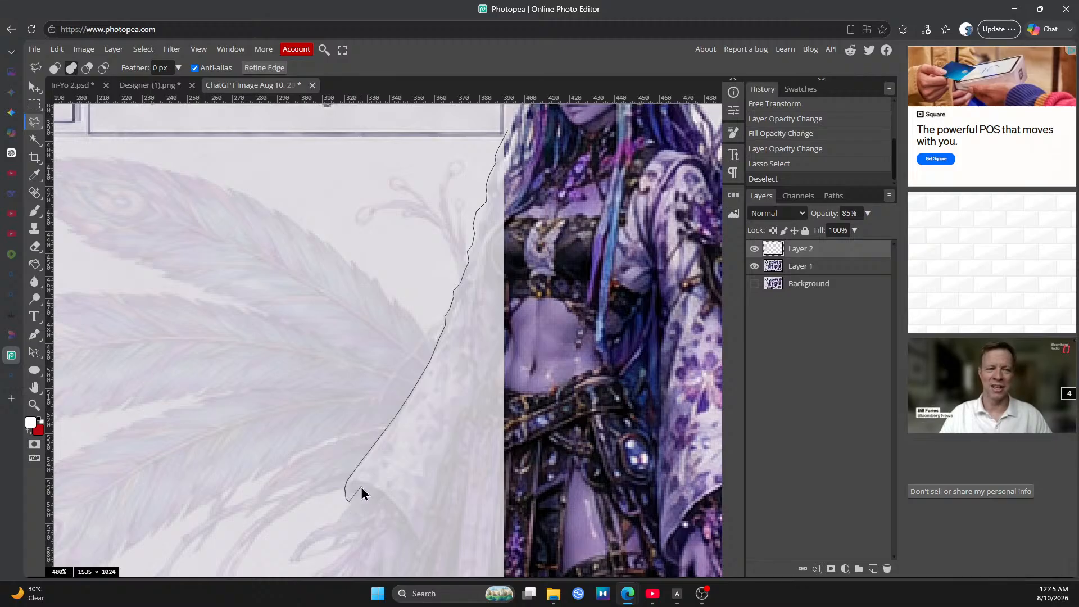
Continue the lasso outline around the sleeve cuff and along the upper edge of the wrist tendrils to the blank patch's lower edge
{"action": "scroll", "coordinate": [361, 493], "scroll_direction": "down", "scroll_amount": 2}
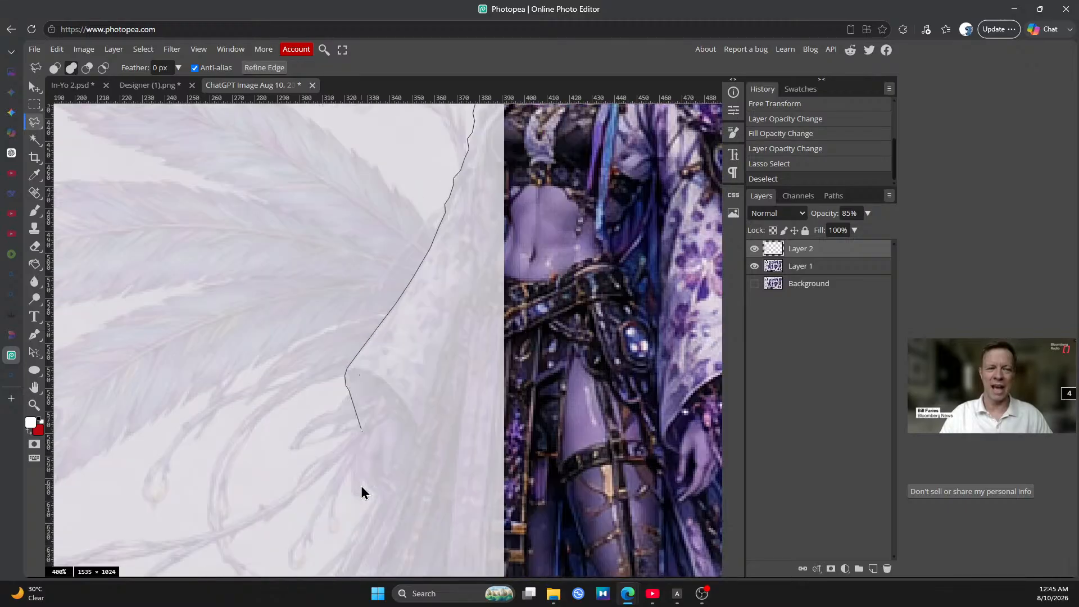
{"action": "scroll", "coordinate": [362, 486], "scroll_direction": "down", "scroll_amount": 1}
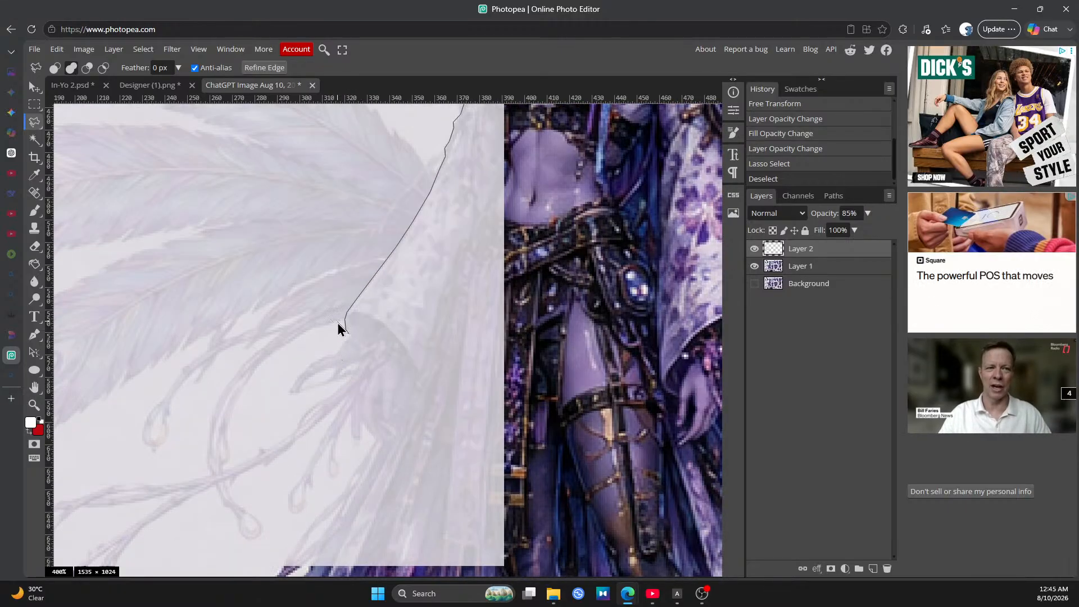
{"action": "left_click_drag", "start_coordinate": [339, 324], "coordinate": [347, 333]}
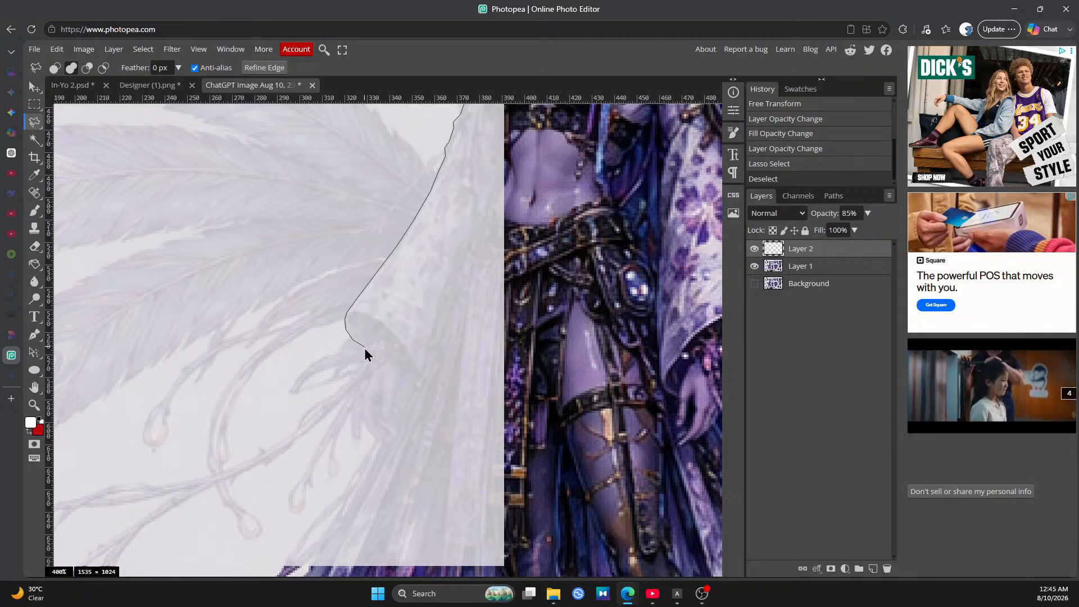
{"action": "mouse_move", "coordinate": [363, 350]}
{"action": "left_mouse_down"}
{"action": "mouse_move", "coordinate": [342, 390]}
{"action": "mouse_move", "coordinate": [245, 462]}
{"action": "mouse_move", "coordinate": [5, 516]}
{"action": "mouse_move", "coordinate": [308, 489]}
{"action": "mouse_move", "coordinate": [372, 471]}
{"action": "mouse_move", "coordinate": [214, 508]}
{"action": "mouse_move", "coordinate": [177, 538]}
{"action": "mouse_move", "coordinate": [167, 574]}
{"action": "mouse_move", "coordinate": [161, 535]}
{"action": "mouse_move", "coordinate": [174, 514]}
{"action": "mouse_move", "coordinate": [169, 526]}
{"action": "left_mouse_up"}
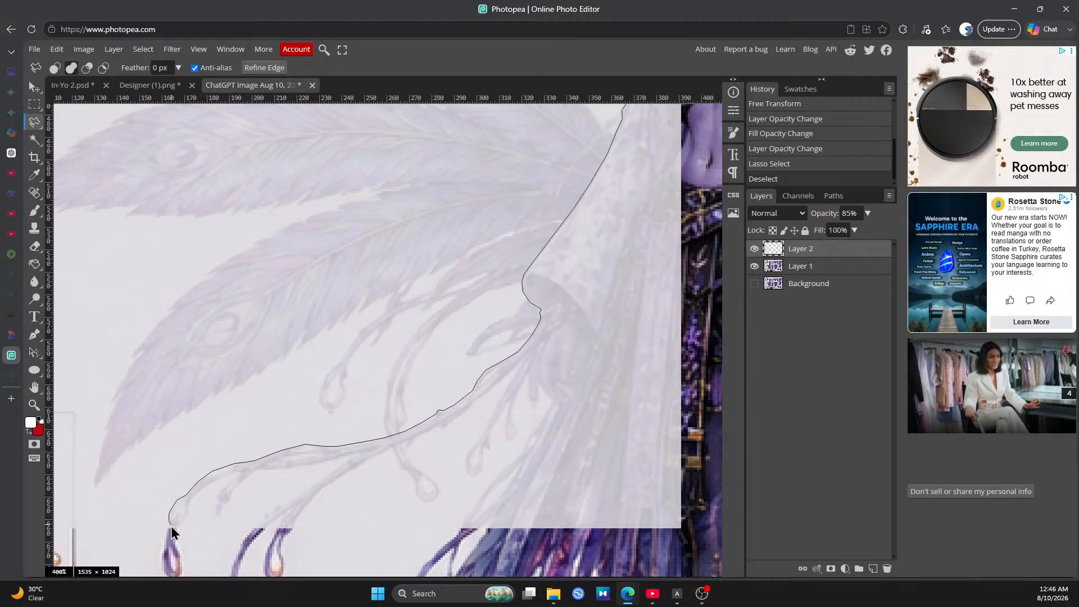
{"action": "left_click_drag", "start_coordinate": [171, 526], "coordinate": [168, 528]}
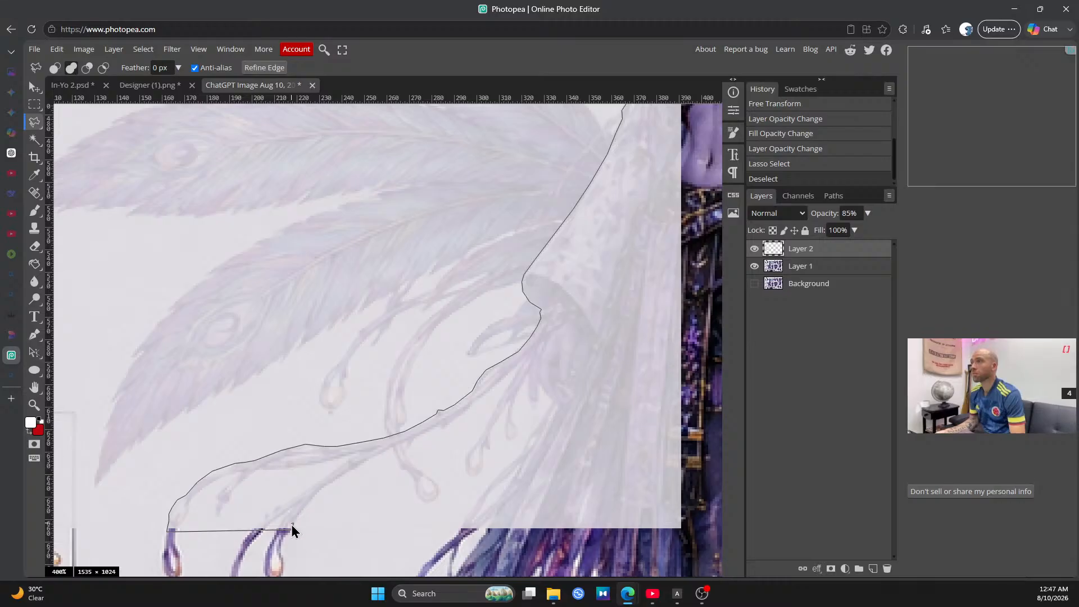
Trace back beneath the tendrils to the hand, follow the skirt down, and close the selection around the patch's corner at the hair
{"action": "left_click", "coordinate": [293, 524]}
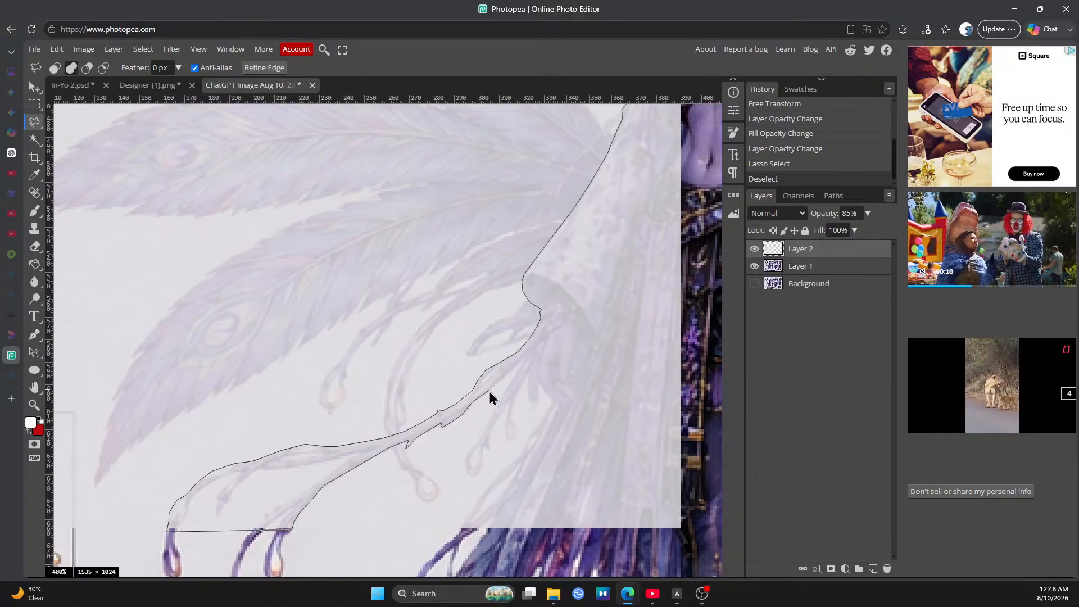
{"action": "left_click", "coordinate": [524, 359]}
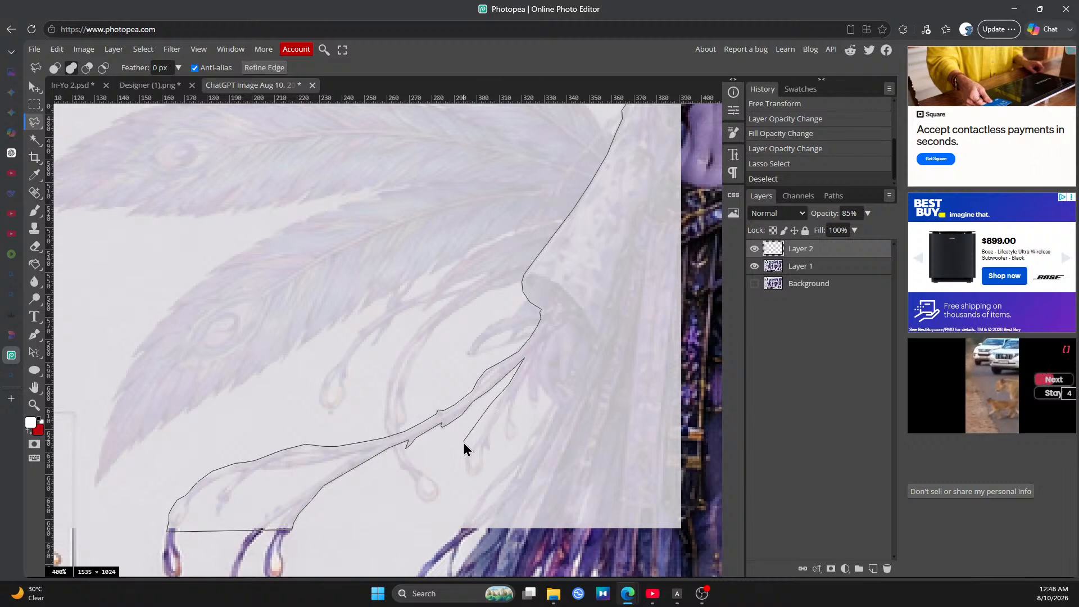
{"action": "left_click", "coordinate": [457, 471]}
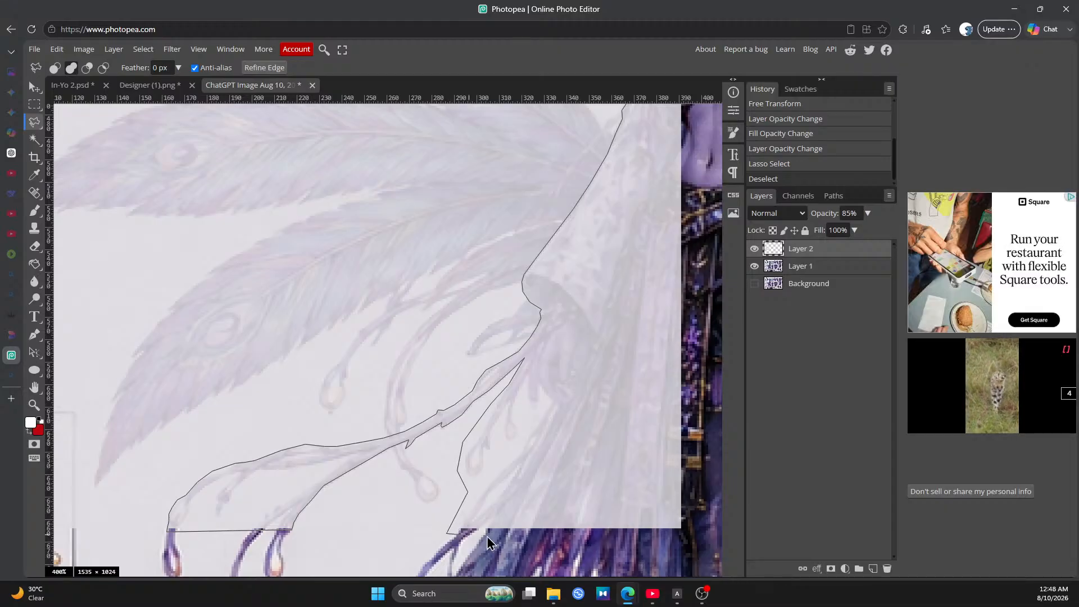
{"action": "left_click", "coordinate": [691, 533]}
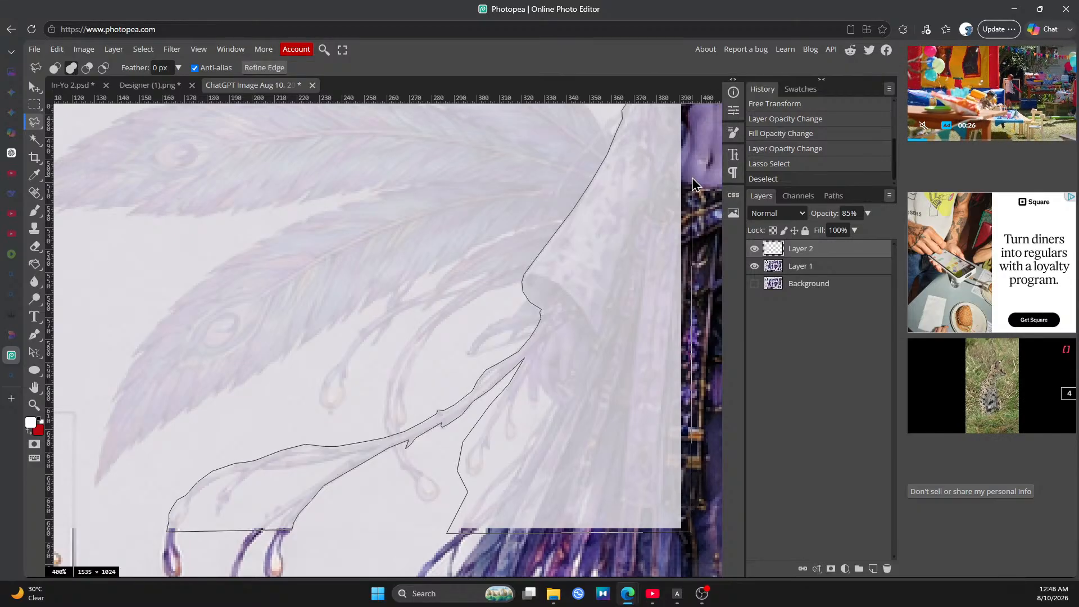
{"action": "mouse_move", "coordinate": [694, 95]}
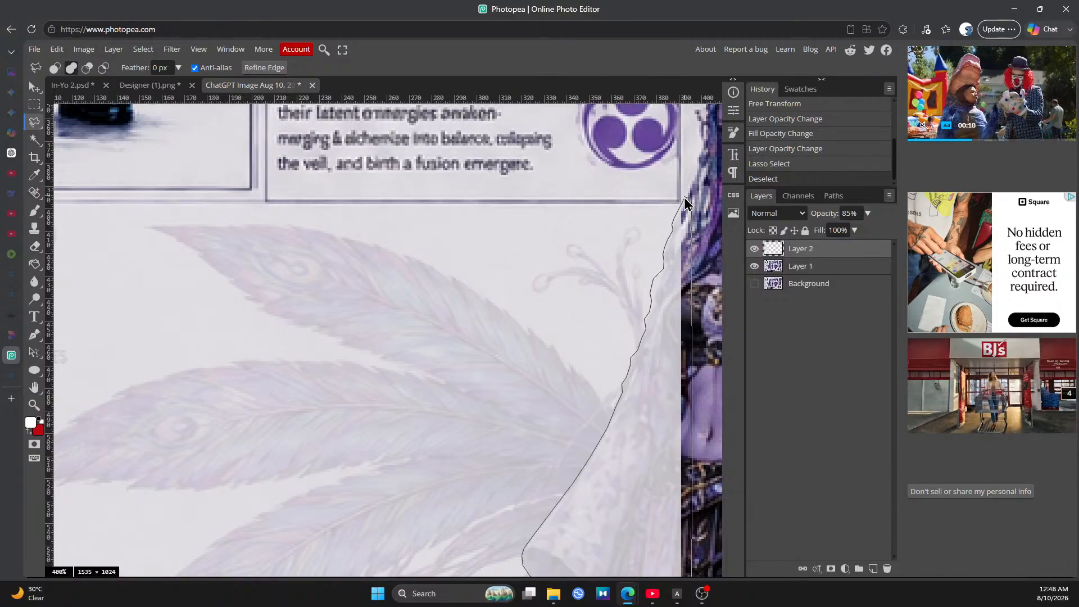
{"action": "double_click", "coordinate": [685, 201]}
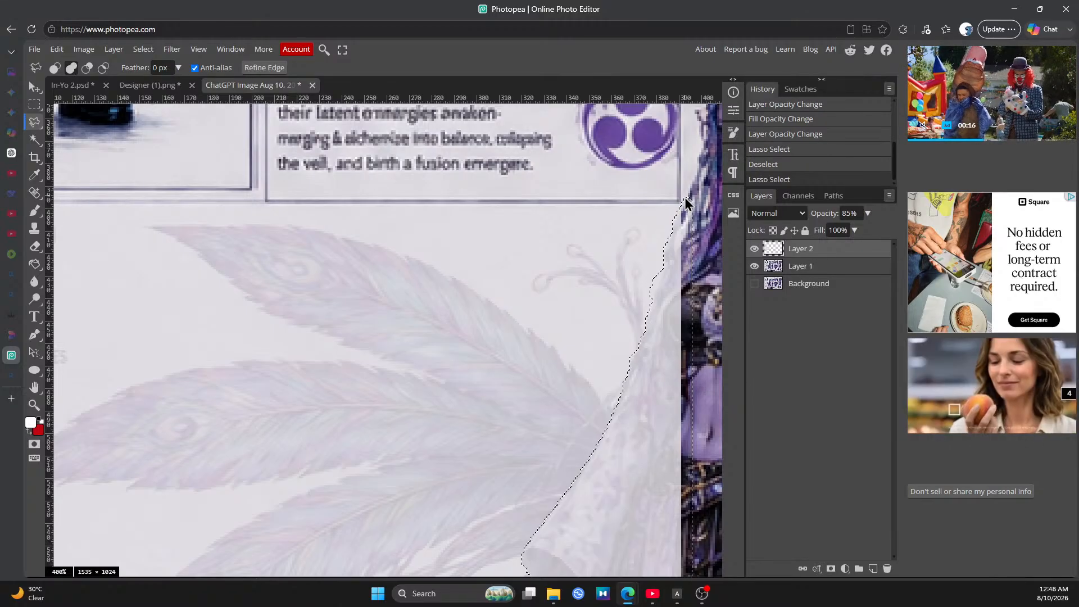
Clear the selected figure area from the blank patch and raise the patch layer's opacity to 100%
{"action": "scroll", "coordinate": [606, 276], "scroll_direction": "down", "scroll_amount": 8}
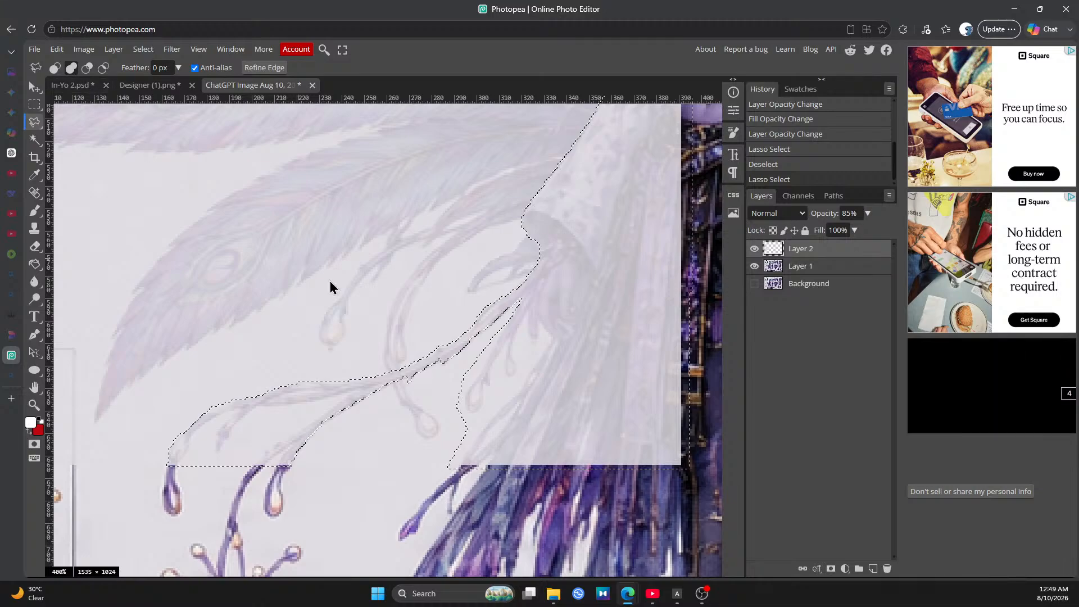
{"action": "left_click", "coordinate": [61, 51]}
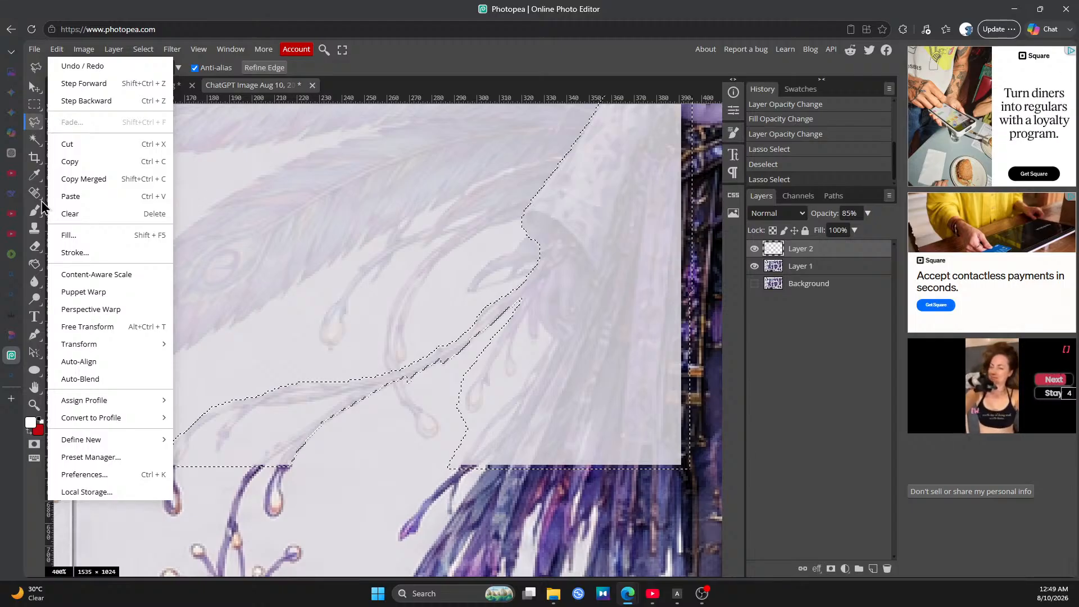
{"action": "left_click", "coordinate": [72, 215]}
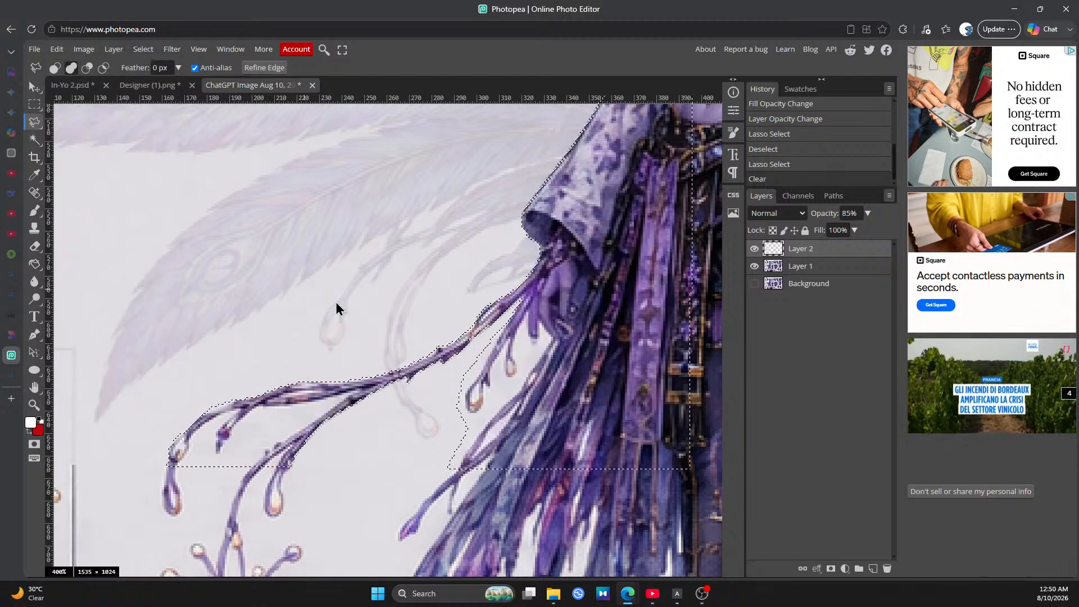
{"action": "left_click", "coordinate": [868, 213]}
{"action": "left_click_drag", "start_coordinate": [859, 231], "coordinate": [878, 236]}
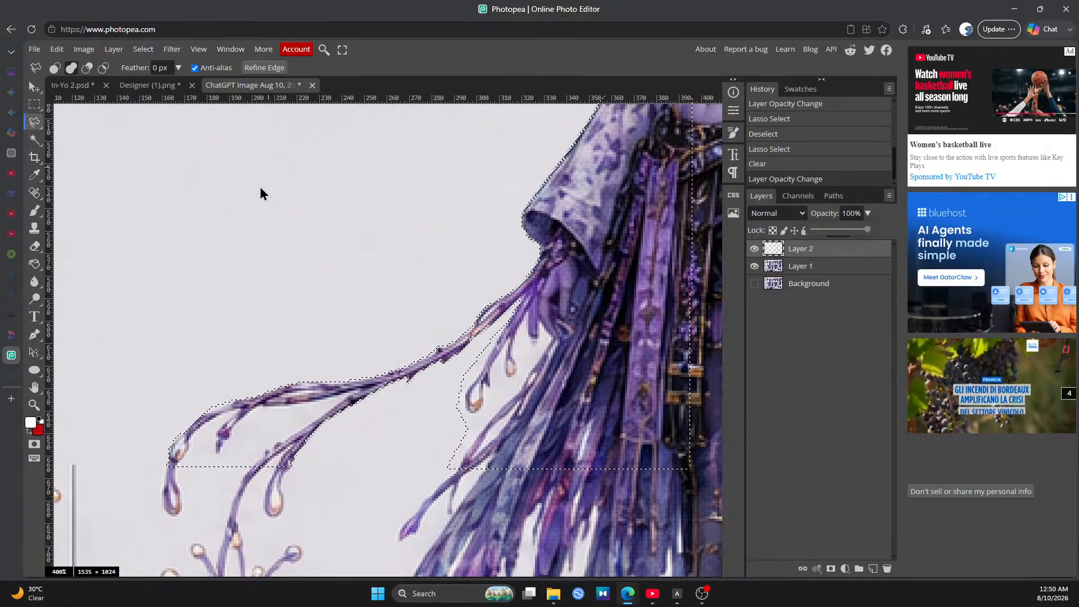
Check the uncovered sleeve, tendrils and skirt of the front-view hybrid against the whole figure, and remove the selection
{"action": "left_click", "coordinate": [34, 405]}
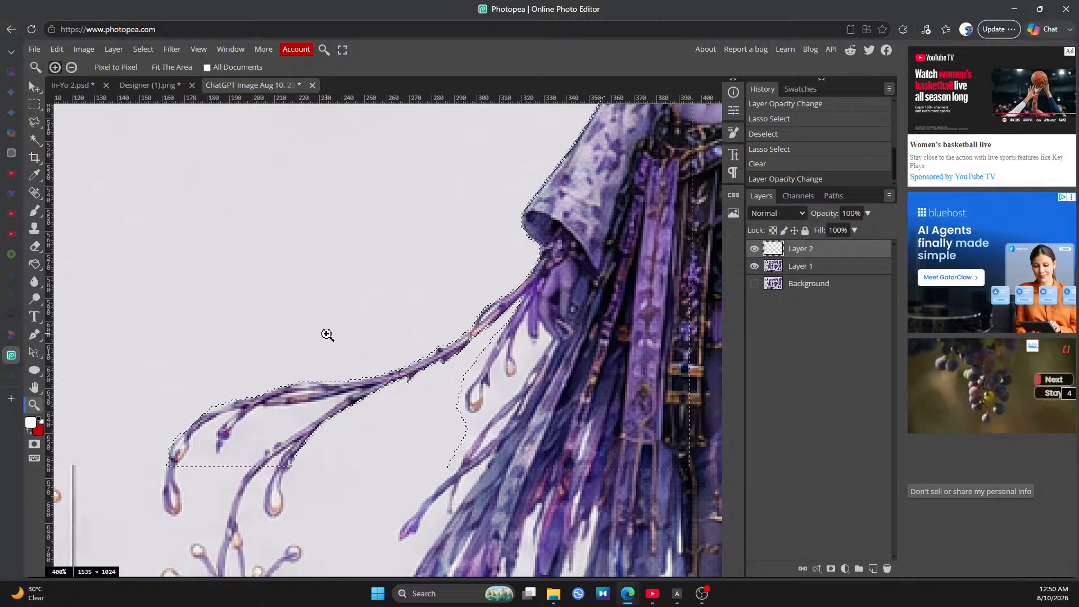
{"action": "left_click_drag", "start_coordinate": [327, 335], "coordinate": [292, 212]}
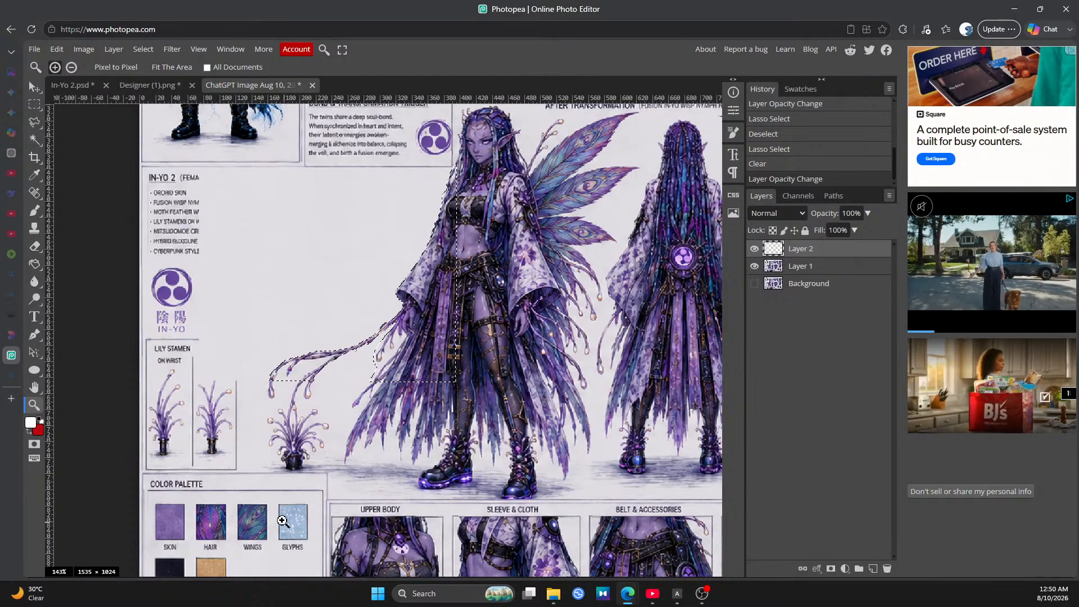
{"action": "scroll", "coordinate": [282, 522], "scroll_direction": "down", "scroll_amount": 2}
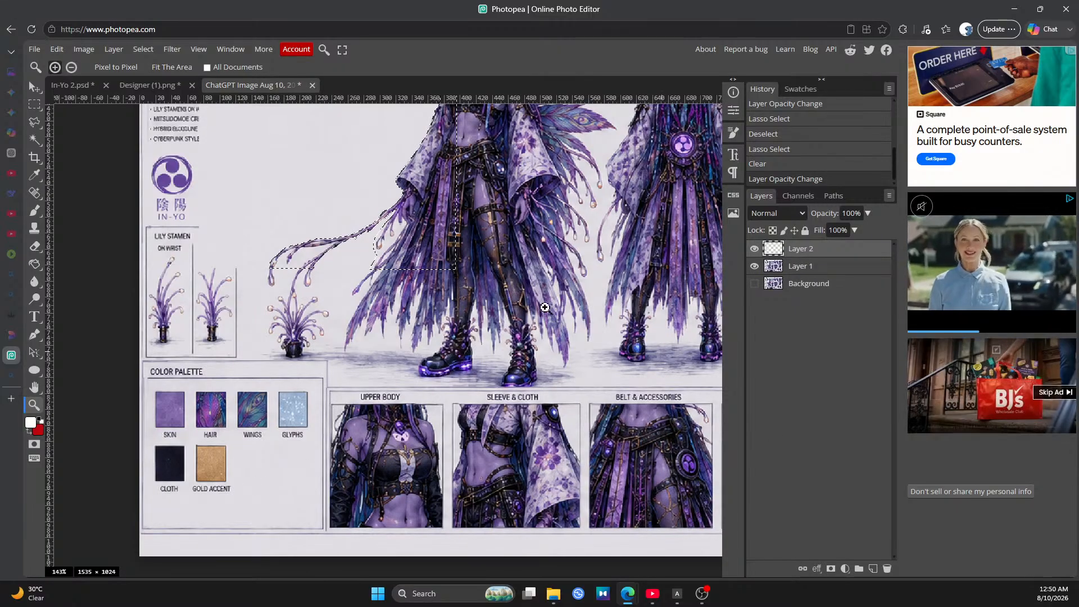
{"action": "scroll", "coordinate": [526, 375], "scroll_direction": "up", "scroll_amount": 3}
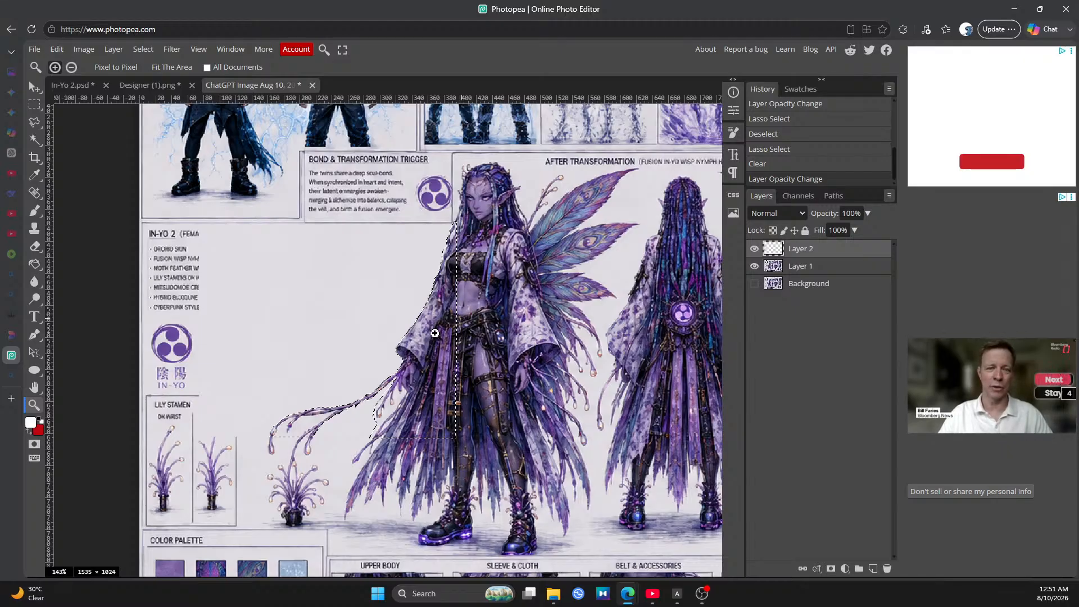
{"action": "left_click", "coordinate": [150, 48]}
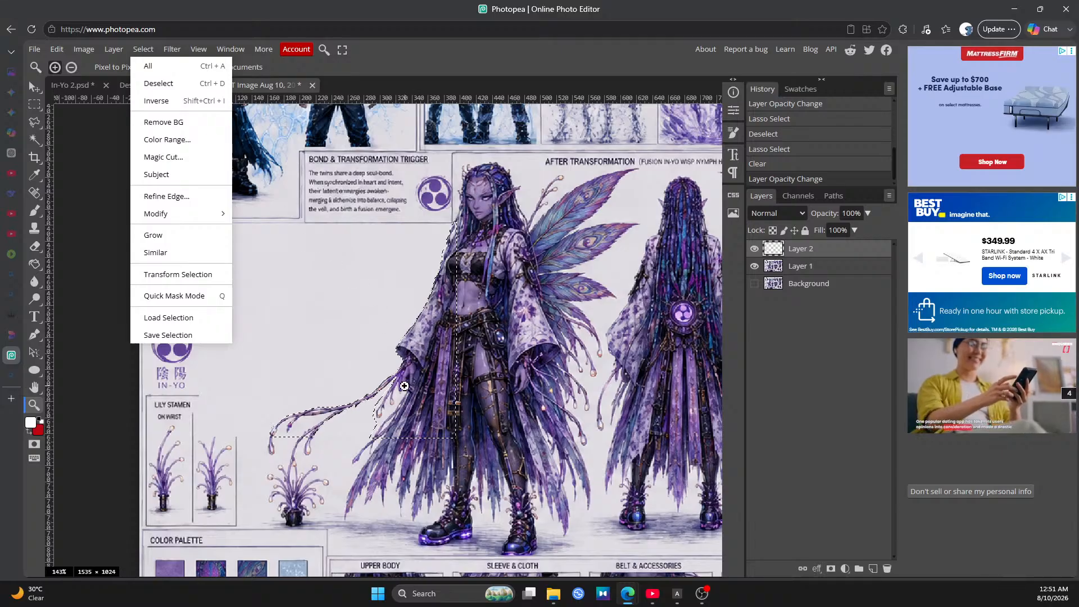
{"action": "left_click", "coordinate": [153, 87]}
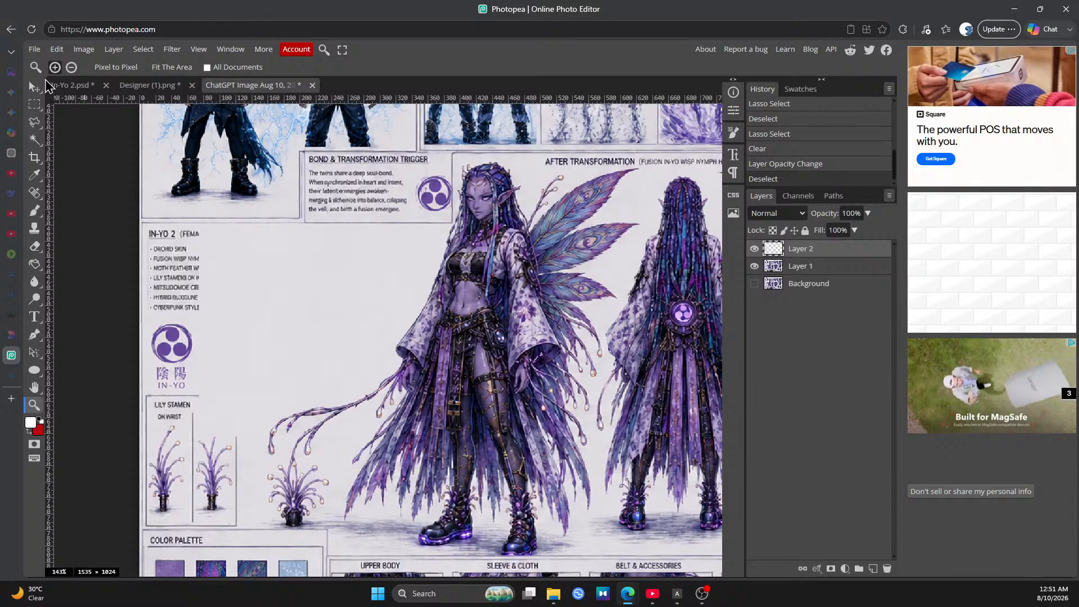
Look through the Windows clipboard history for previously copied images and text, and close it without pasting anything
{"action": "left_click", "coordinate": [54, 49]}
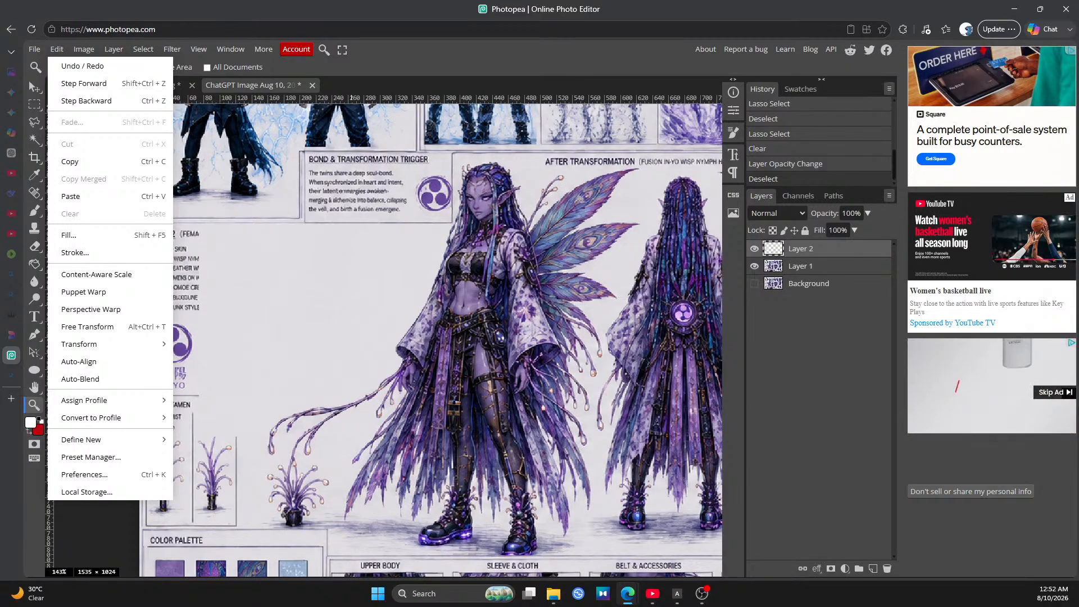
{"action": "key", "text": "super+period"}
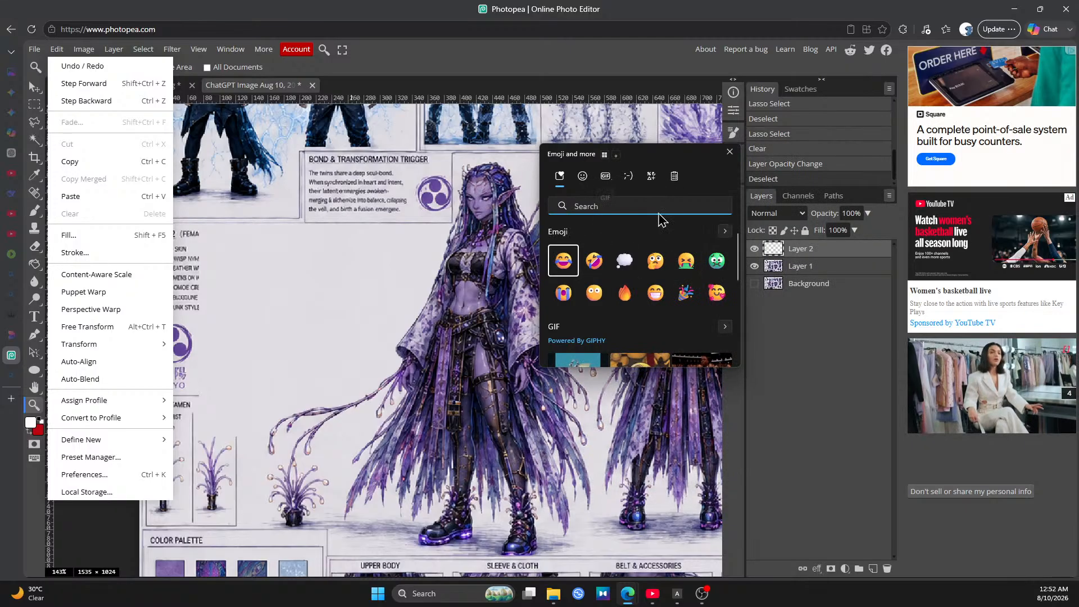
{"action": "left_click", "coordinate": [730, 152]}
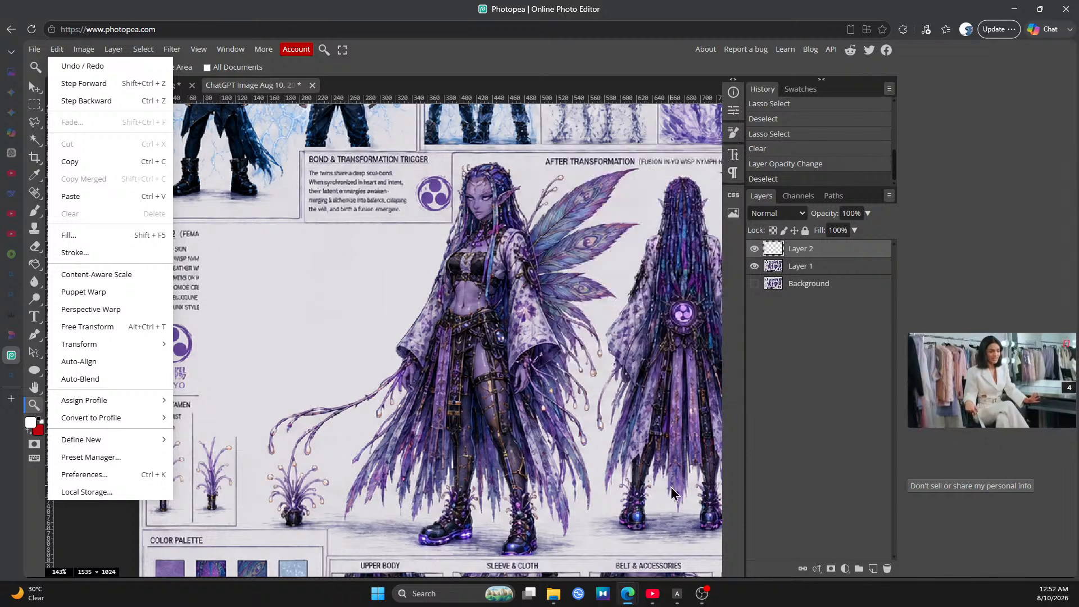
{"action": "key", "text": "super+v"}
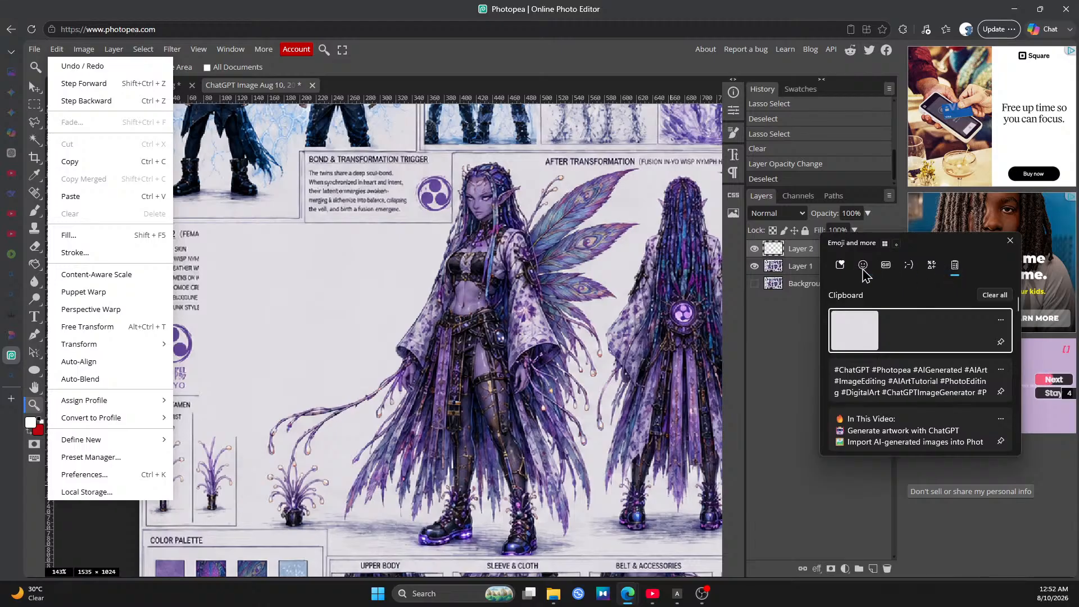
{"action": "scroll", "coordinate": [896, 373], "scroll_direction": "down", "scroll_amount": 3}
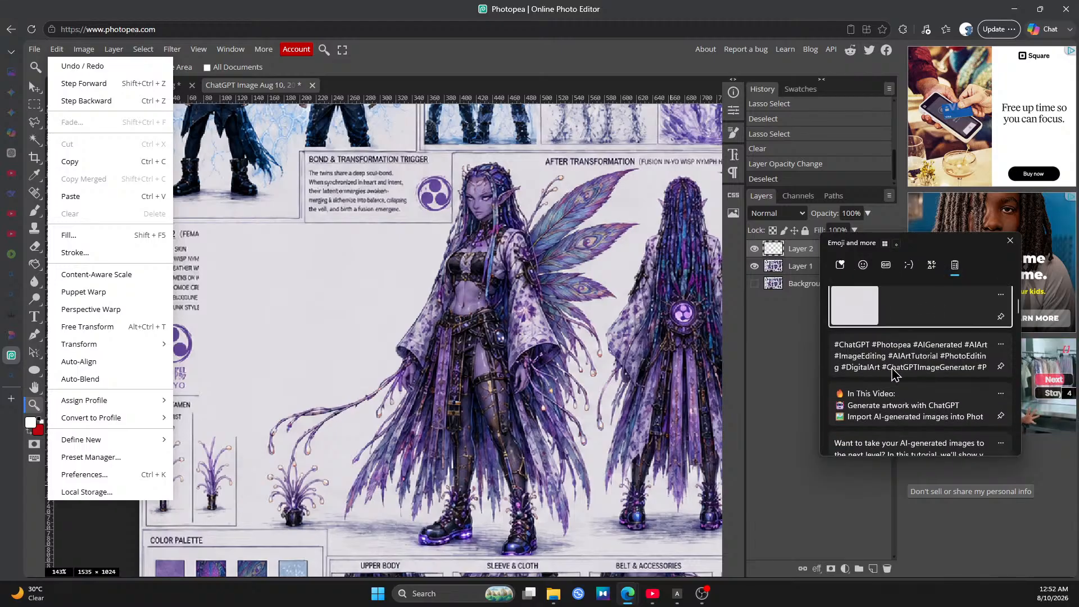
{"action": "scroll", "coordinate": [895, 372], "scroll_direction": "down", "scroll_amount": 5}
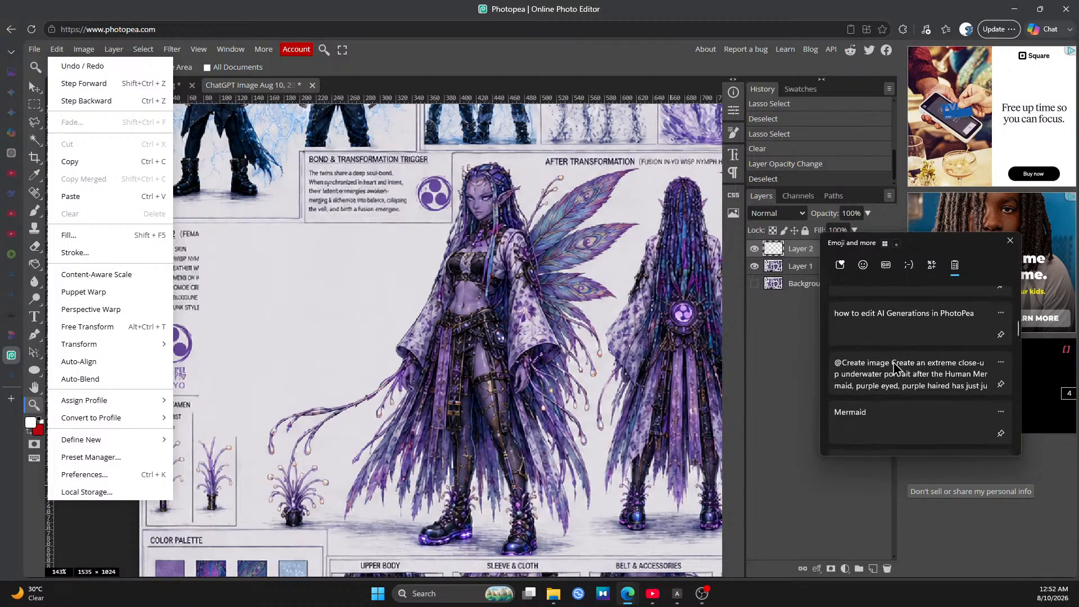
{"action": "scroll", "coordinate": [895, 370], "scroll_direction": "down", "scroll_amount": 6}
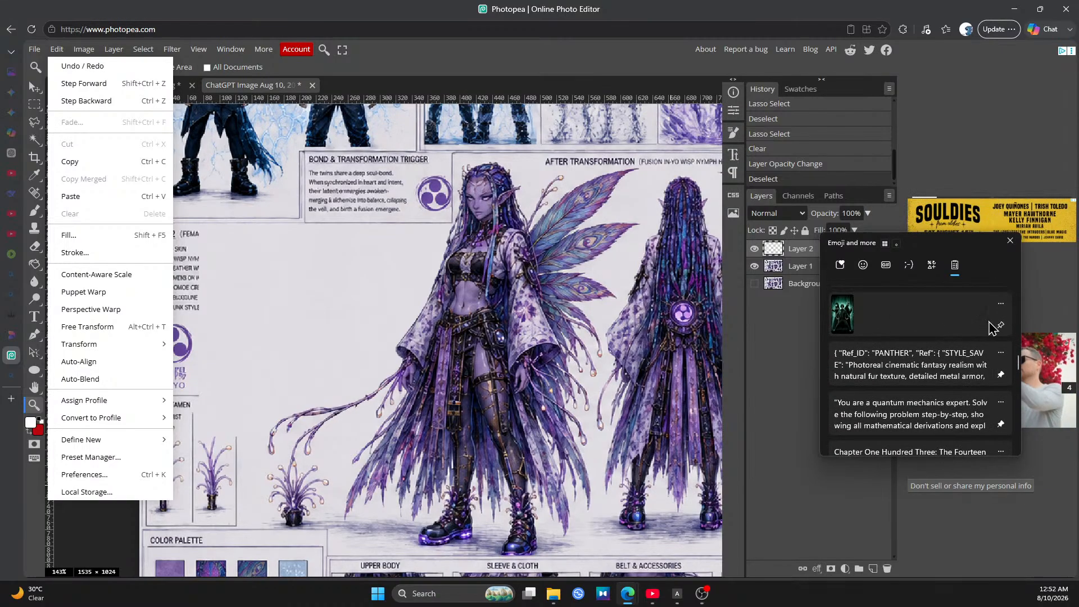
{"action": "scroll", "coordinate": [944, 344], "scroll_direction": "up", "scroll_amount": 4}
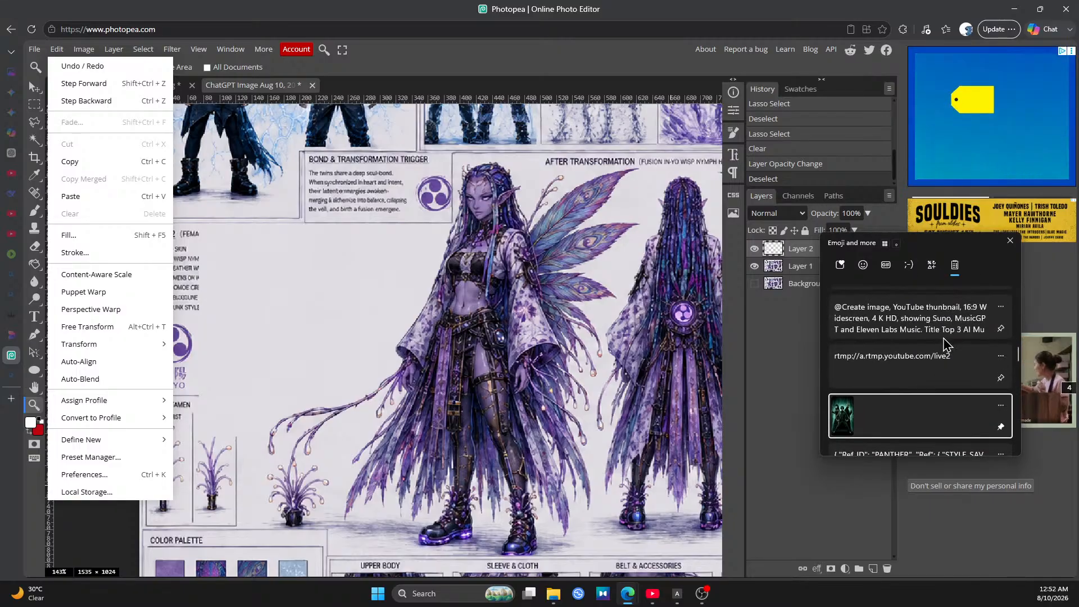
{"action": "scroll", "coordinate": [944, 344], "scroll_direction": "down", "scroll_amount": 10}
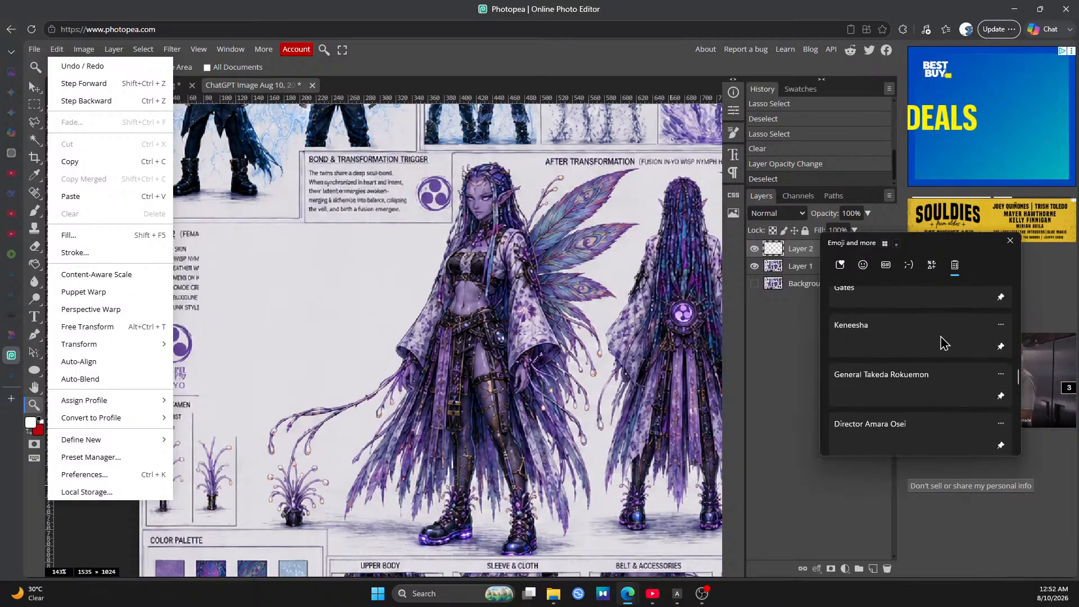
{"action": "scroll", "coordinate": [945, 344], "scroll_direction": "up", "scroll_amount": 7}
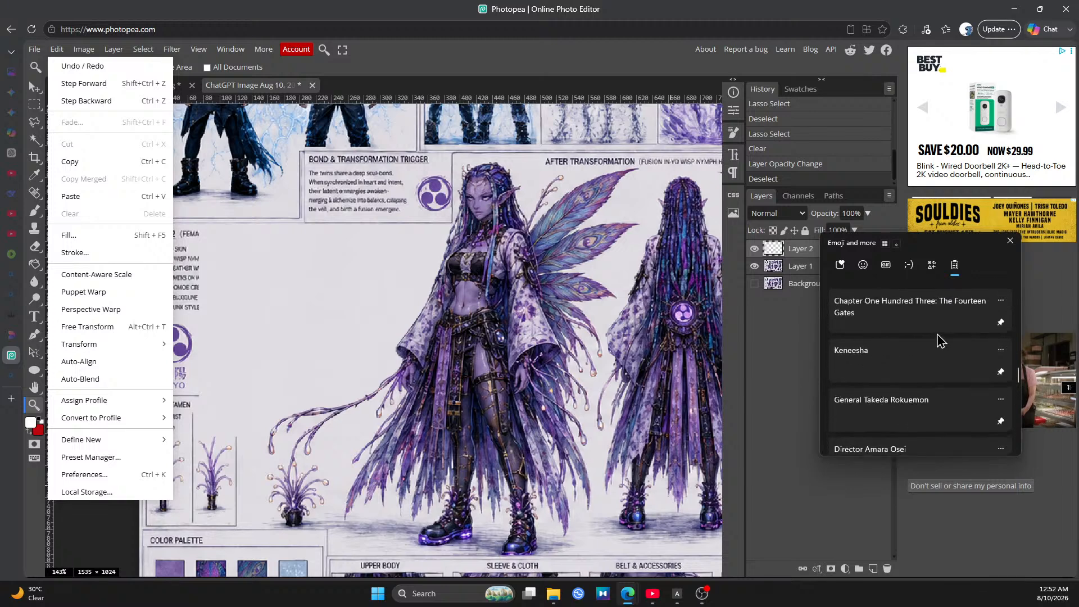
{"action": "scroll", "coordinate": [938, 336], "scroll_direction": "up", "scroll_amount": 4}
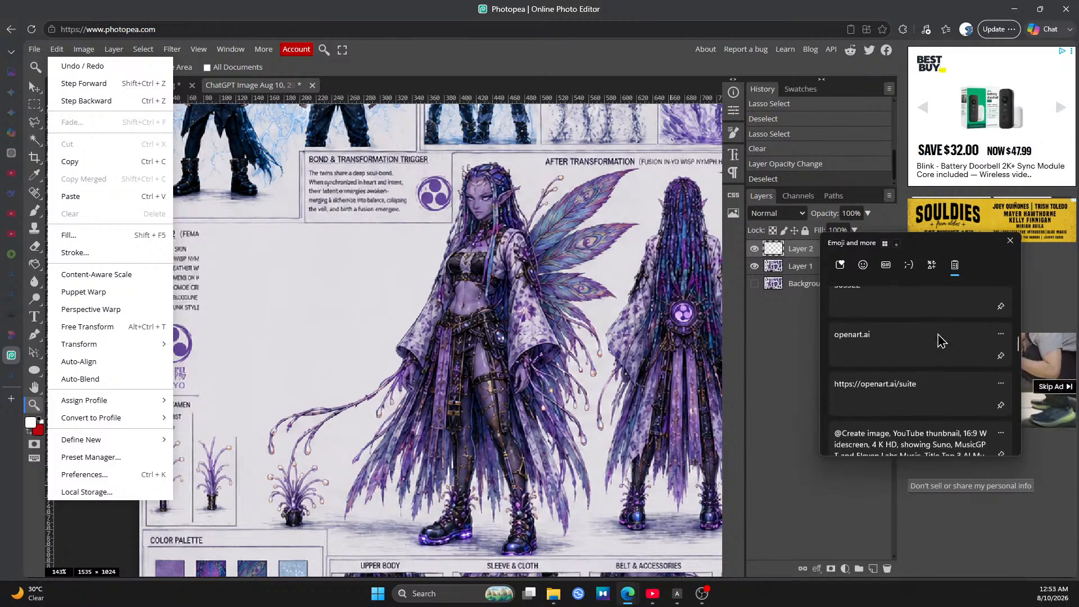
{"action": "scroll", "coordinate": [941, 341], "scroll_direction": "up", "scroll_amount": 6}
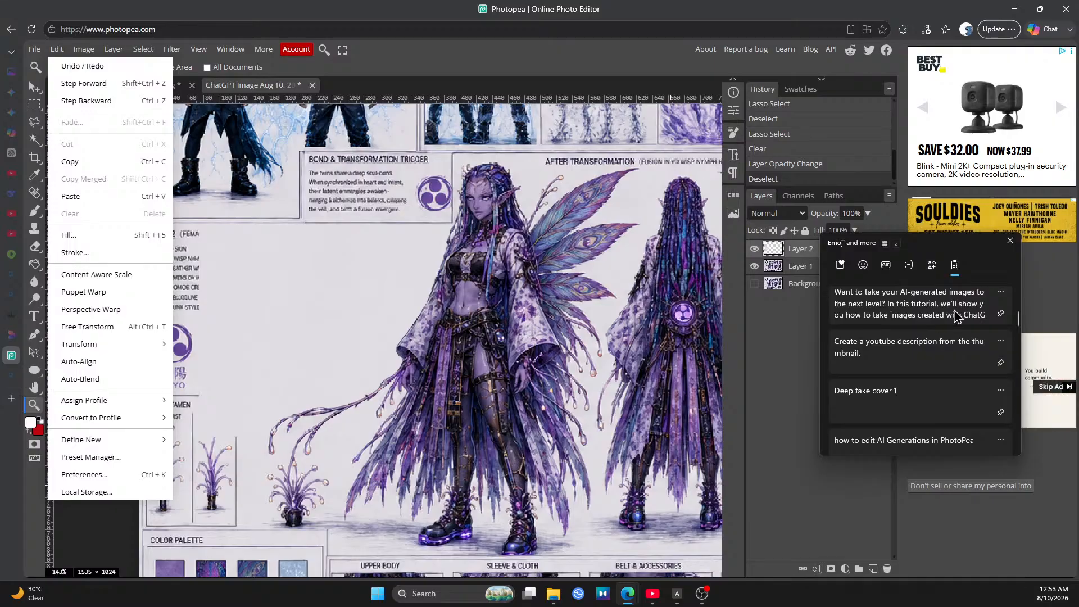
{"action": "left_click", "coordinate": [1010, 242]}
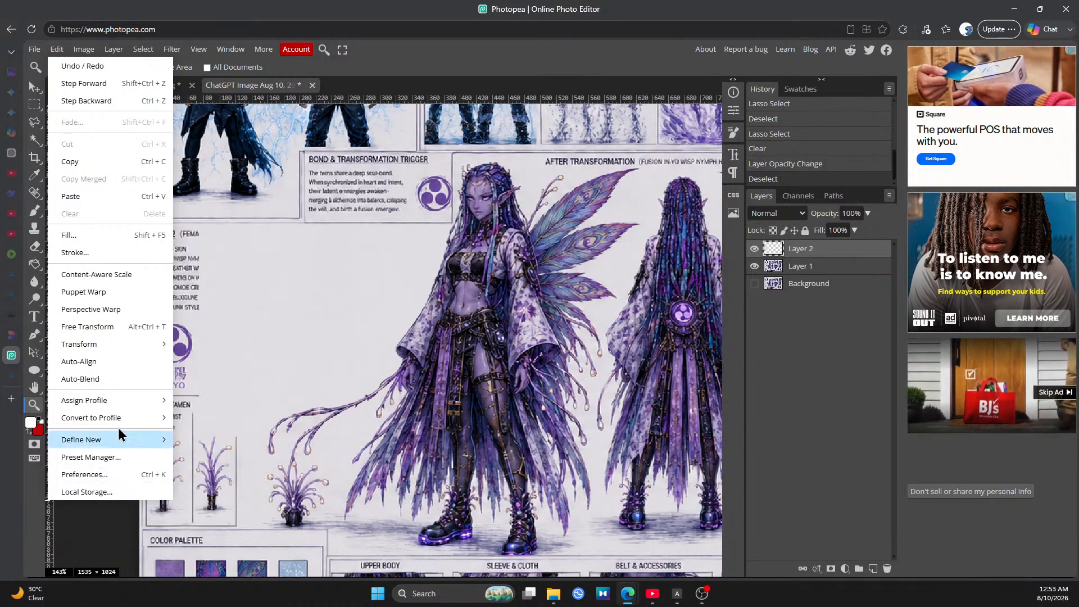
{"action": "left_click", "coordinate": [441, 54]}
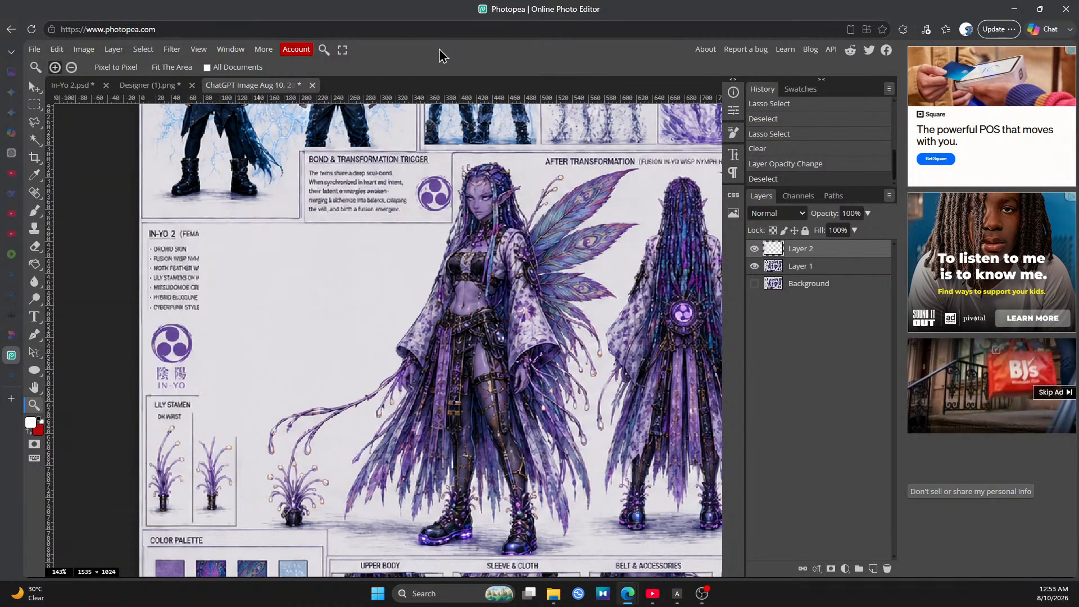
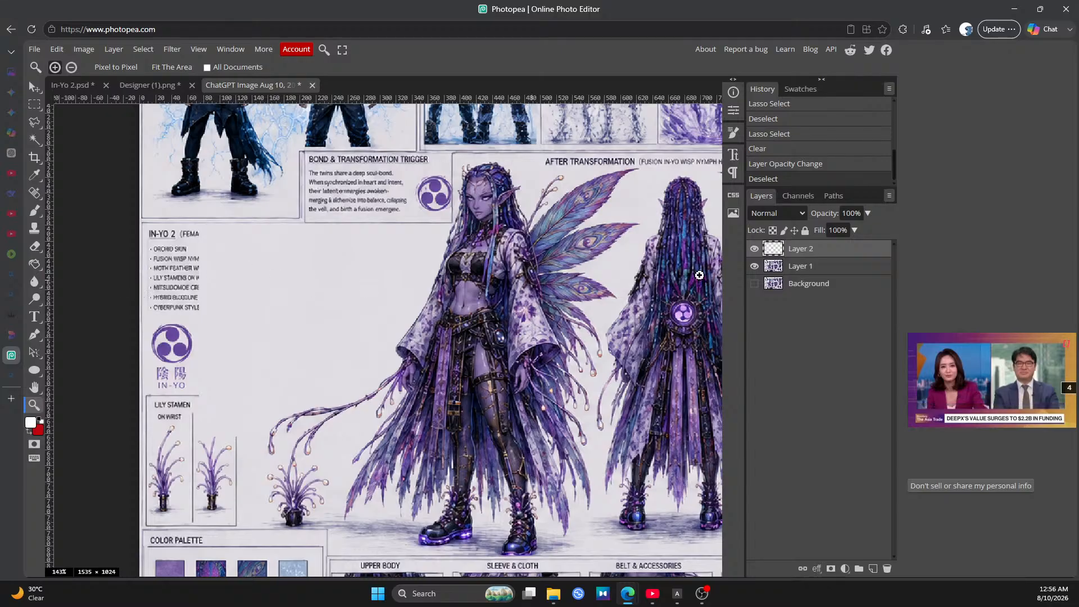
Lower the blank patch layer's opacity to 84% and make a rectangular selection over the faded upper corner of the Lily Stamen box
{"action": "left_click", "coordinate": [869, 215]}
{"action": "left_click_drag", "start_coordinate": [869, 231], "coordinate": [862, 230]}
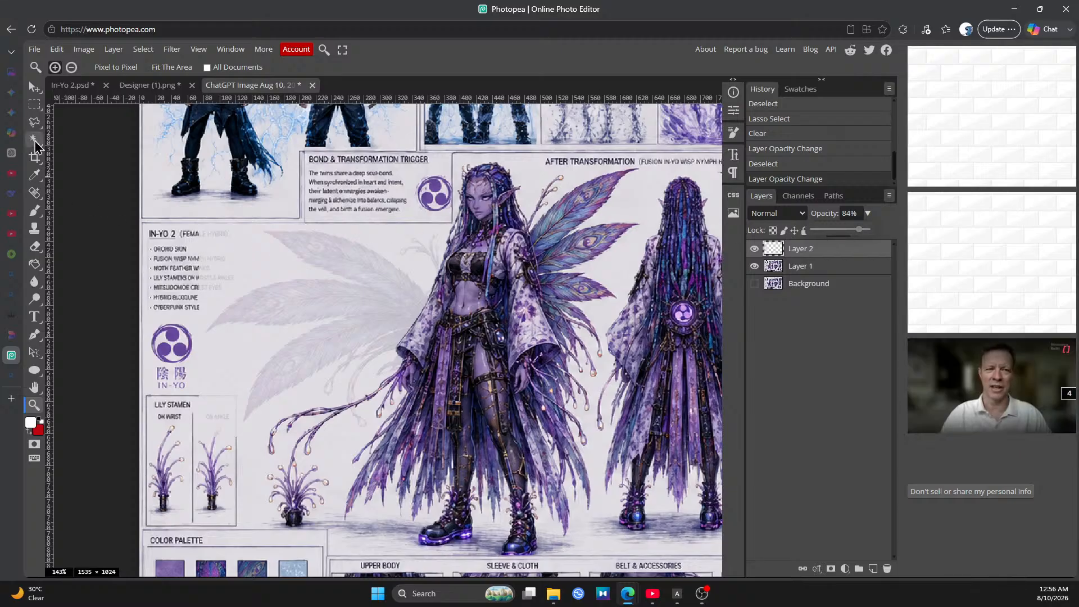
{"action": "left_click", "coordinate": [35, 110]}
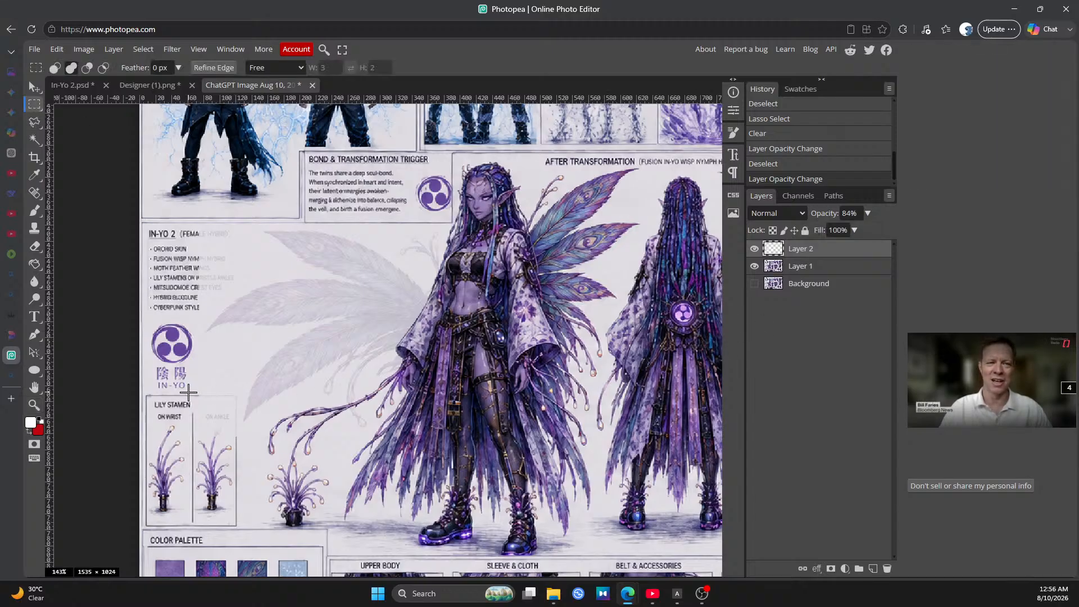
{"action": "left_click_drag", "start_coordinate": [190, 389], "coordinate": [238, 436]}
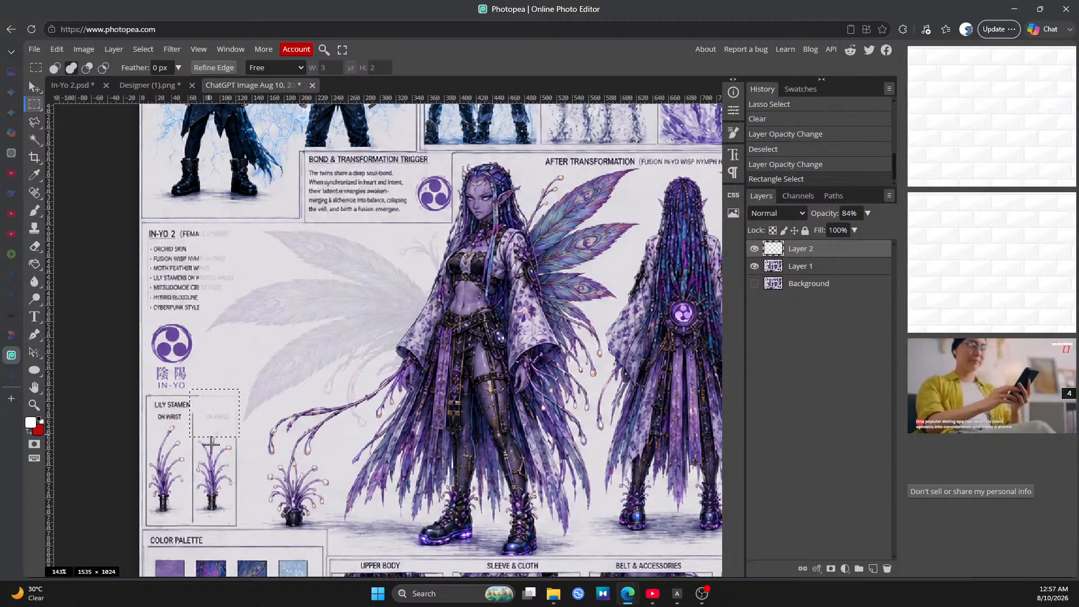
Subtract a polygonal lasso area from the lower outer corner of the rectangular selection at the Lily Stamen box
{"action": "left_click", "coordinate": [37, 128]}
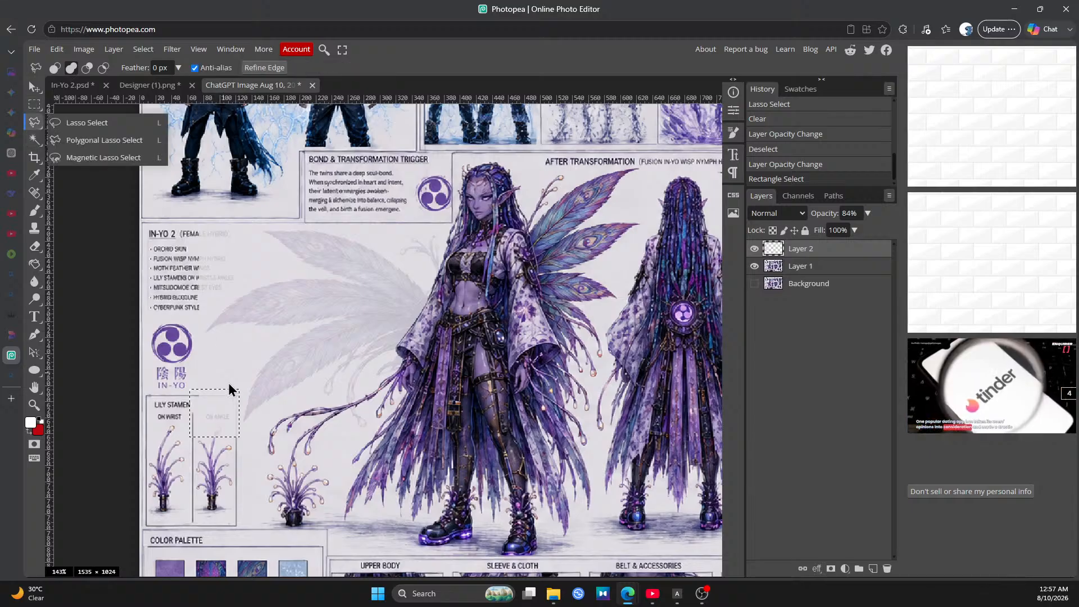
{"action": "left_click", "coordinate": [88, 68]}
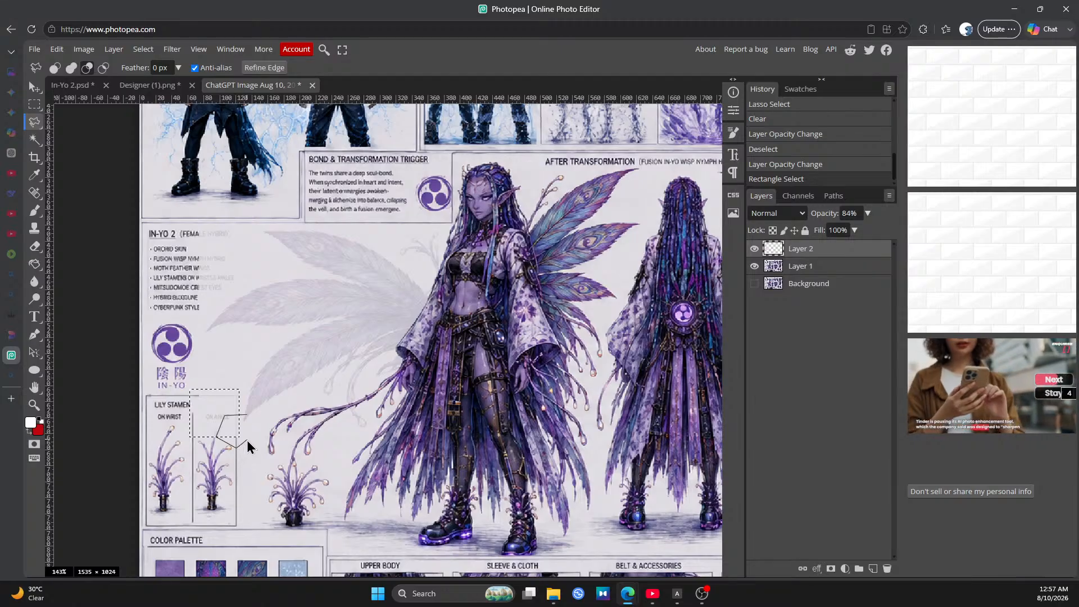
{"action": "left_click", "coordinate": [248, 415]}
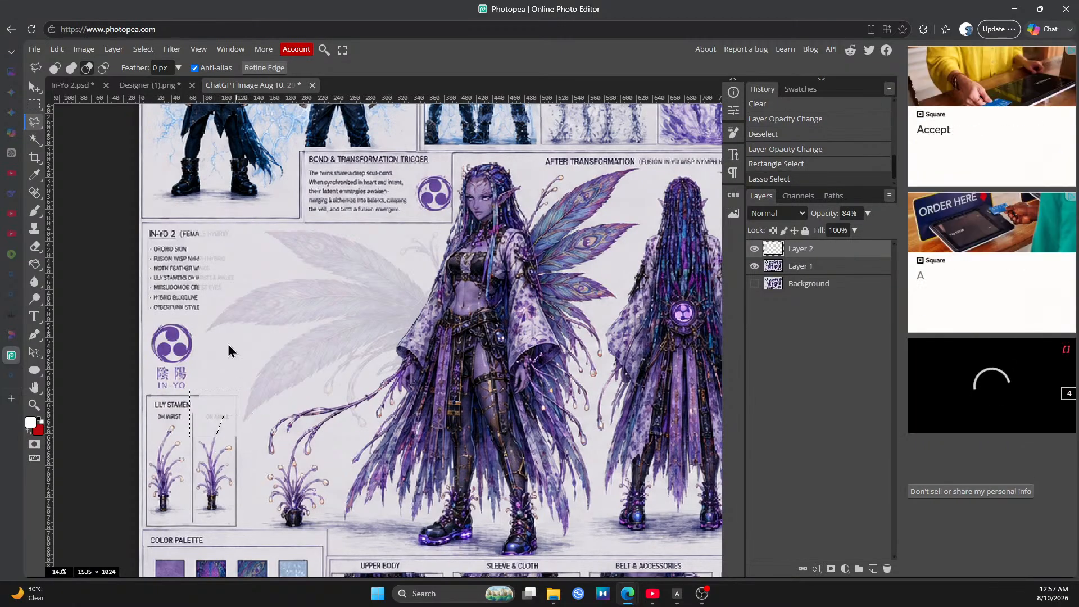
Replace the selection with a polygonal lasso around the faded Lily Stamen label, and add a second polygonal area reaching over the heading
{"action": "left_click", "coordinate": [55, 69]}
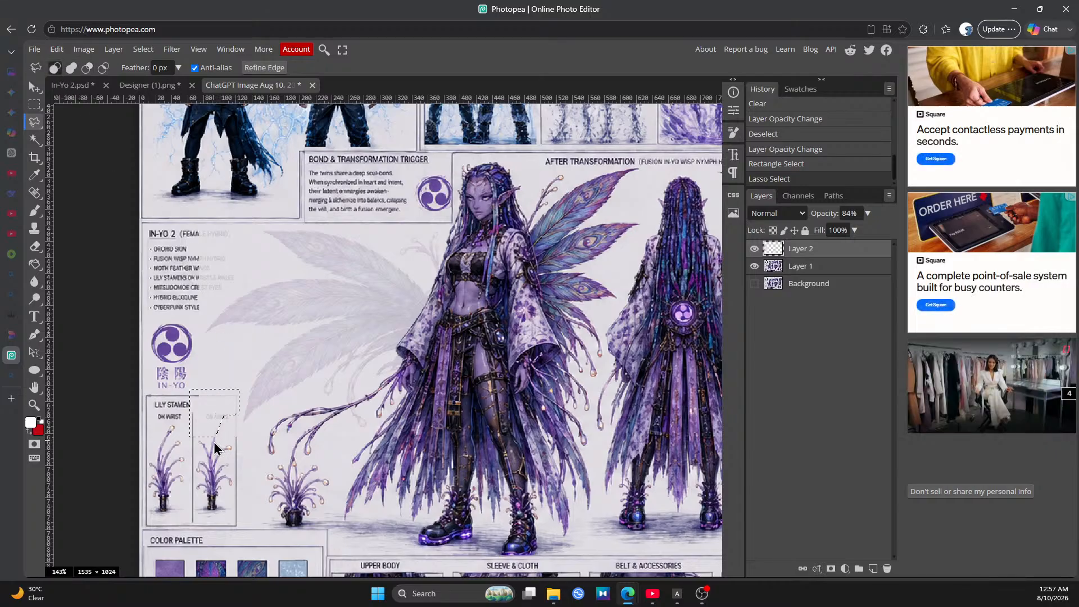
{"action": "mouse_move", "coordinate": [212, 445]}
{"action": "left_mouse_down"}
{"action": "mouse_move", "coordinate": [210, 414]}
{"action": "mouse_move", "coordinate": [251, 409]}
{"action": "mouse_move", "coordinate": [255, 431]}
{"action": "mouse_move", "coordinate": [214, 450]}
{"action": "left_mouse_up"}
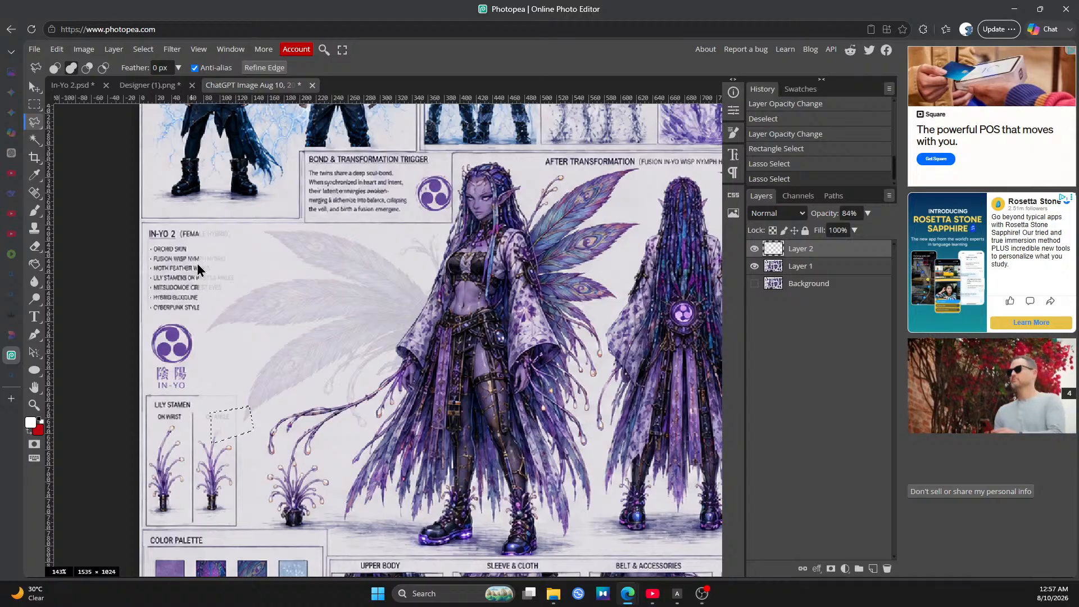
{"action": "mouse_move", "coordinate": [229, 388]}
{"action": "left_mouse_down"}
{"action": "mouse_move", "coordinate": [237, 423]}
{"action": "mouse_move", "coordinate": [198, 434]}
{"action": "mouse_move", "coordinate": [169, 399]}
{"action": "mouse_move", "coordinate": [230, 391]}
{"action": "left_mouse_up"}
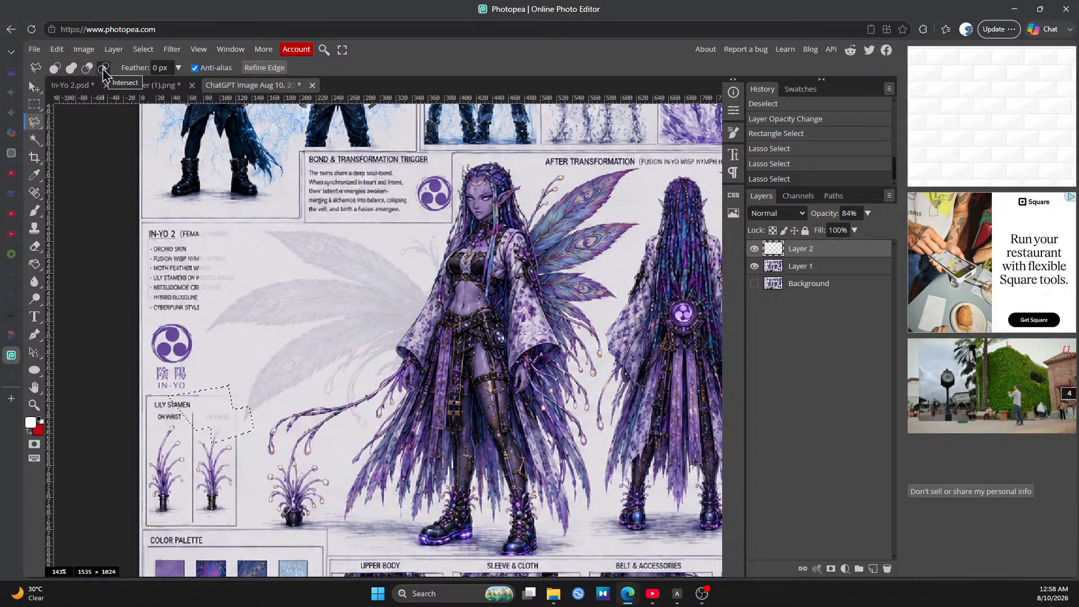
Intersect the combined lasso selection with a narrow slanted polygon across the faded label of the Lily Stamen box
{"action": "left_click", "coordinate": [235, 455]}
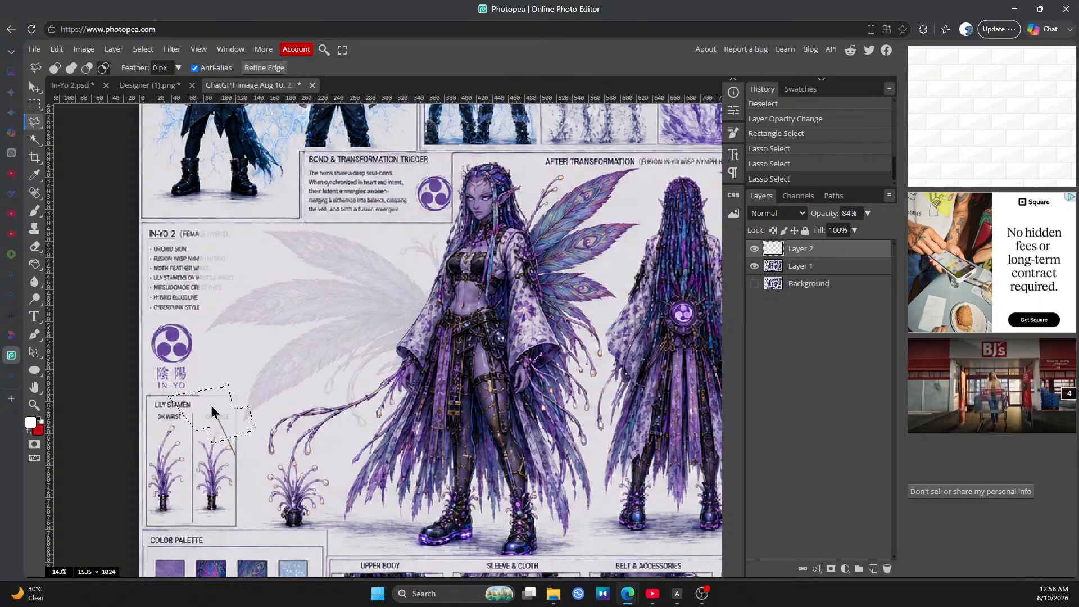
{"action": "left_click", "coordinate": [222, 402]}
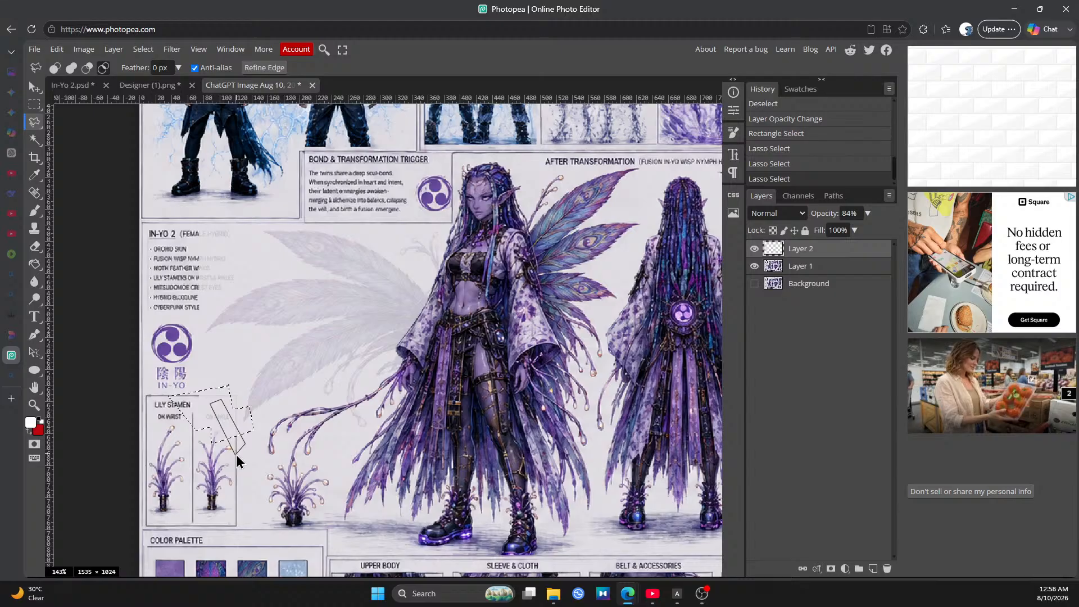
{"action": "left_click", "coordinate": [236, 455]}
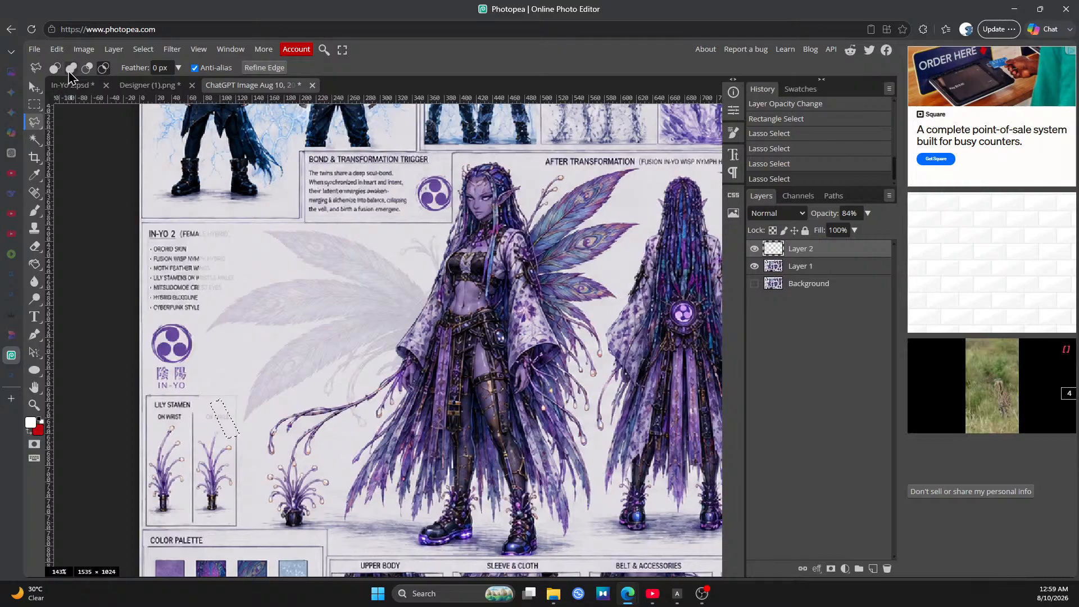
{"action": "left_click", "coordinate": [144, 49]}
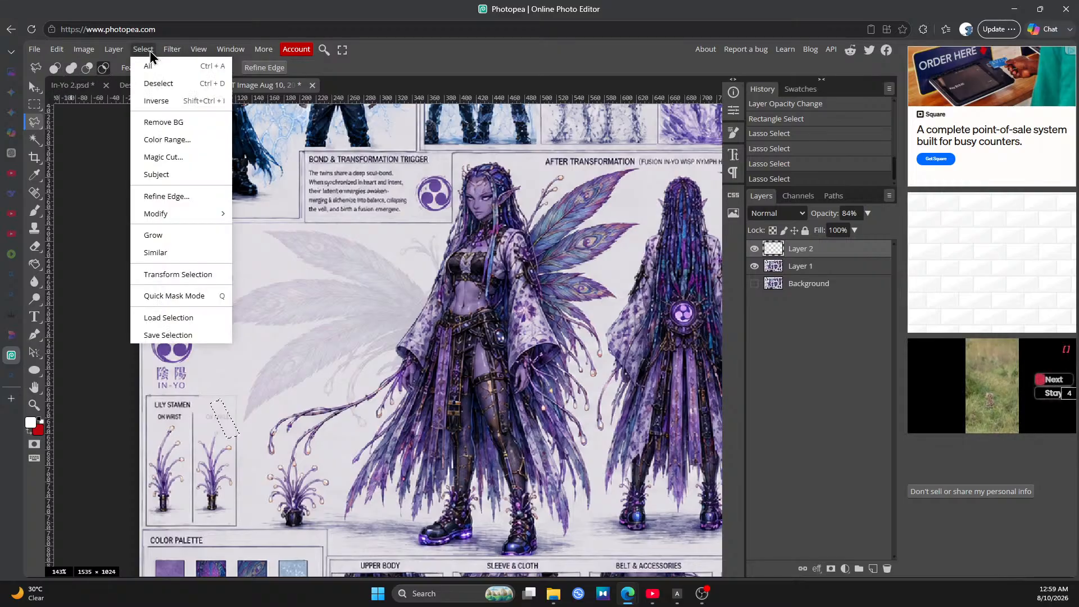
{"action": "left_click", "coordinate": [158, 83]}
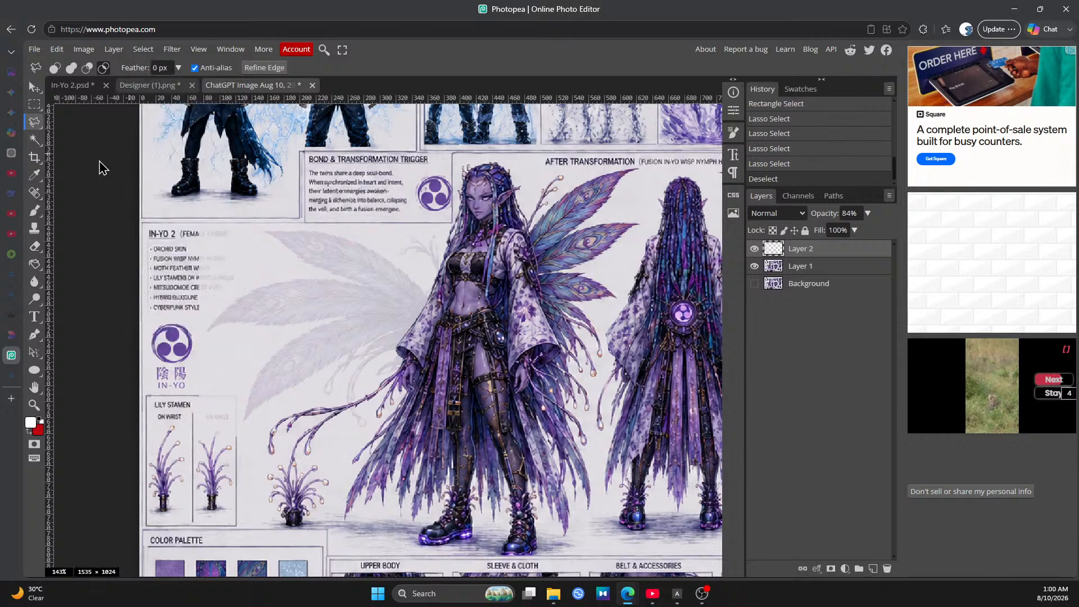
Select a rectangular area around the faded label beside "ON WRIST" in the Lily Stamen box, and switch to the Lasso Select tool
{"action": "left_click", "coordinate": [34, 104]}
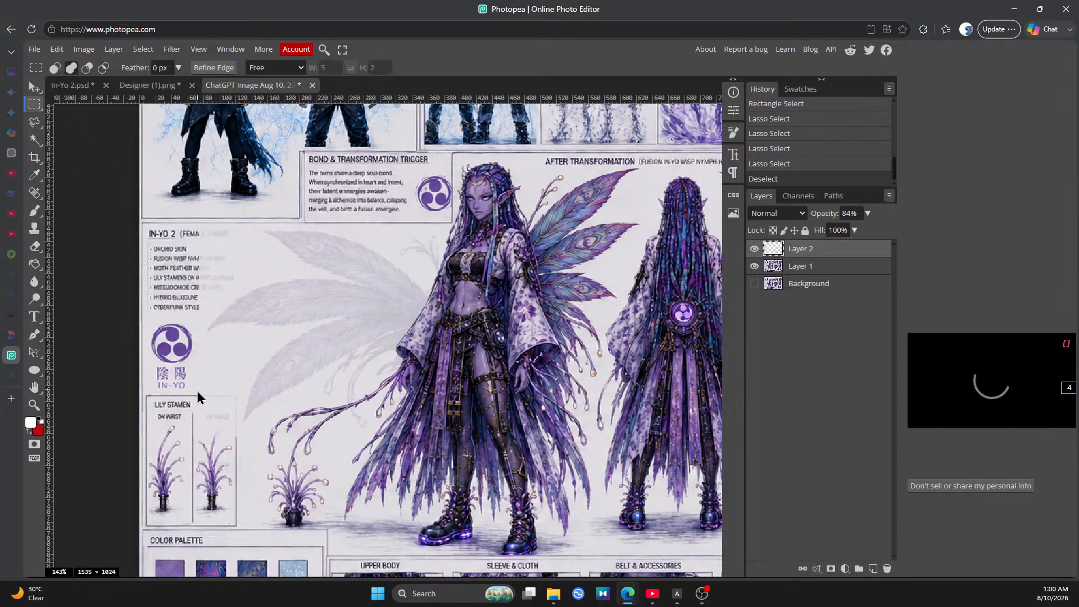
{"action": "left_click_drag", "start_coordinate": [192, 388], "coordinate": [237, 443]}
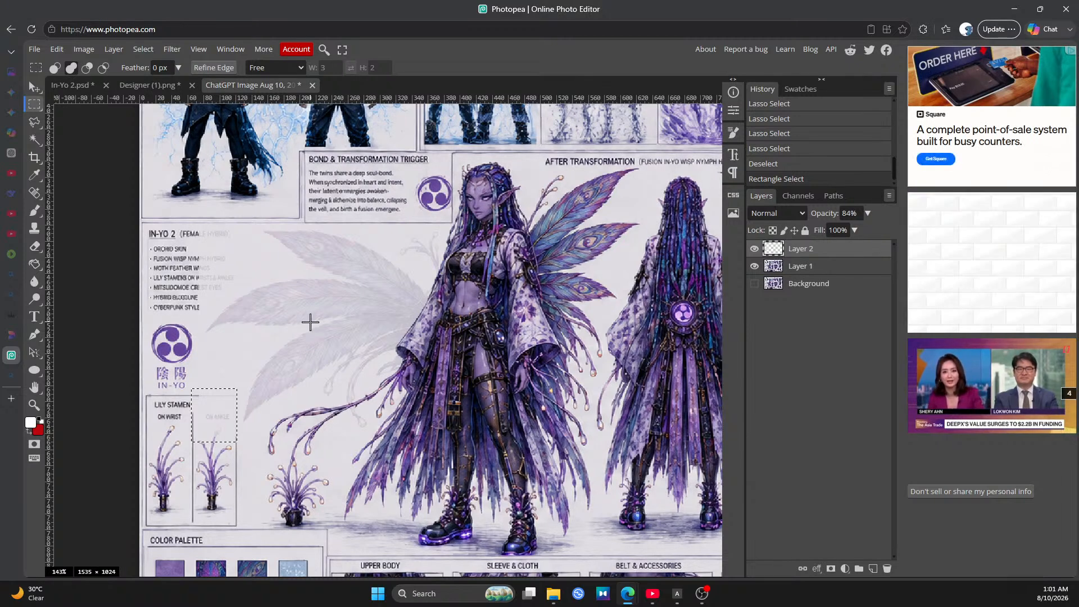
{"action": "right_click", "coordinate": [40, 129]}
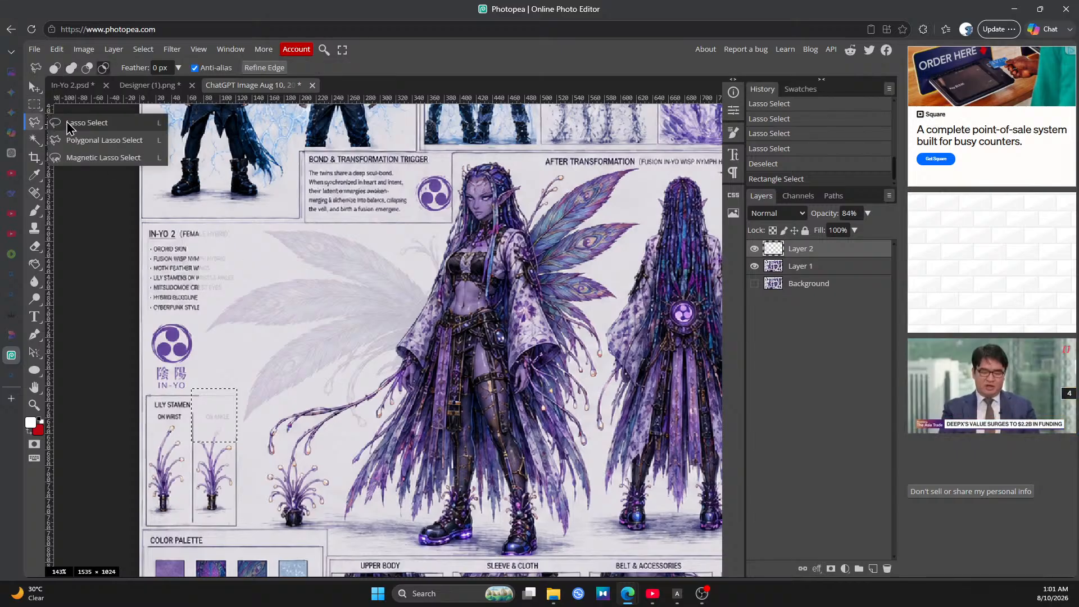
{"action": "left_click", "coordinate": [68, 127]}
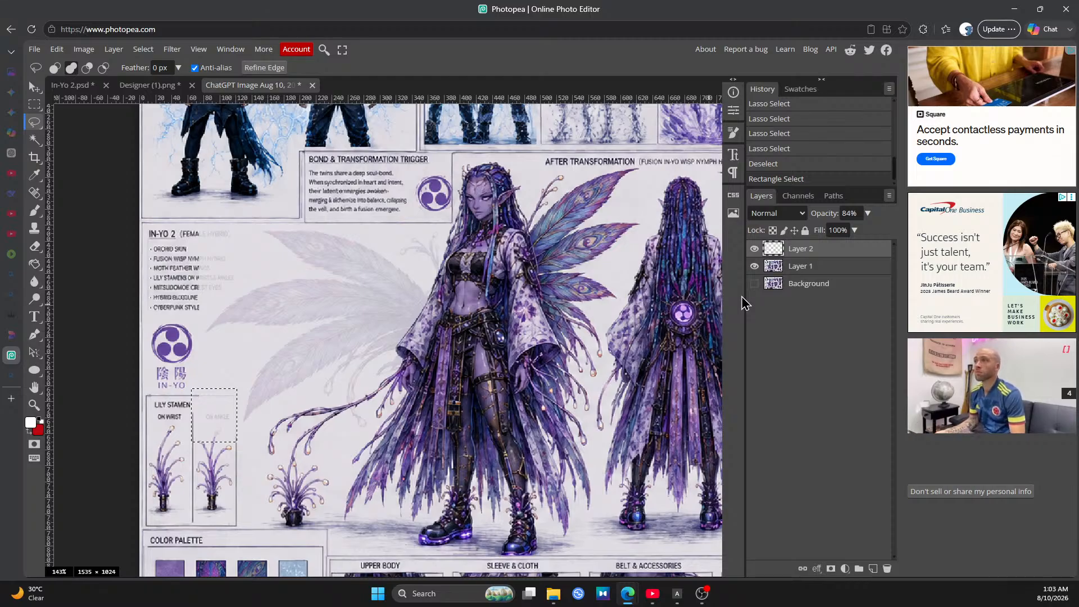
Examine the image through its separate Red, Green and Blue channels, restore full RGB visibility and return to the layer list
{"action": "left_click", "coordinate": [803, 201]}
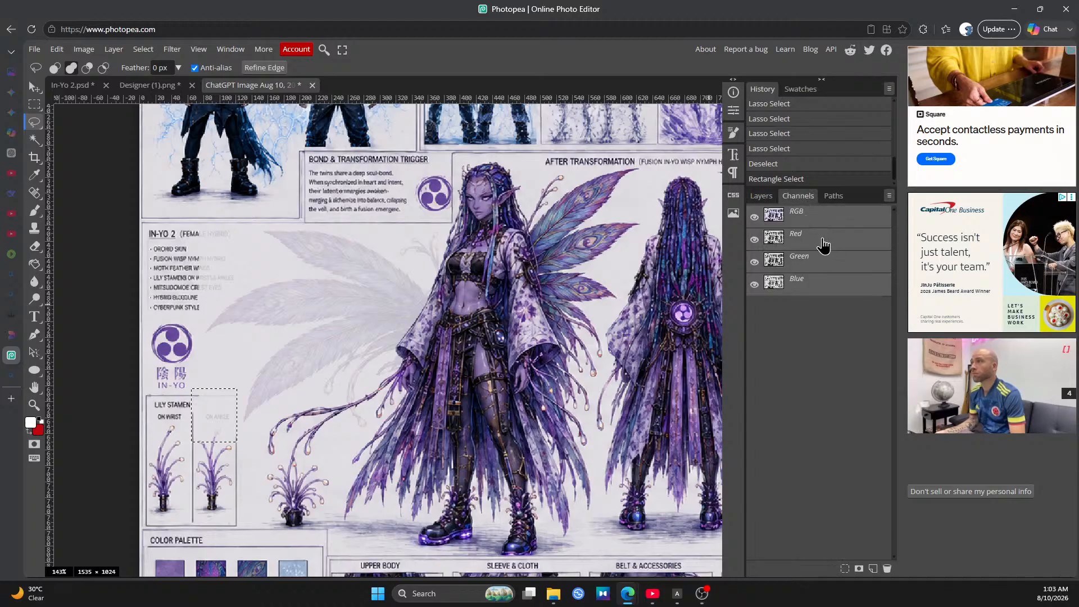
{"action": "left_click", "coordinate": [754, 284]}
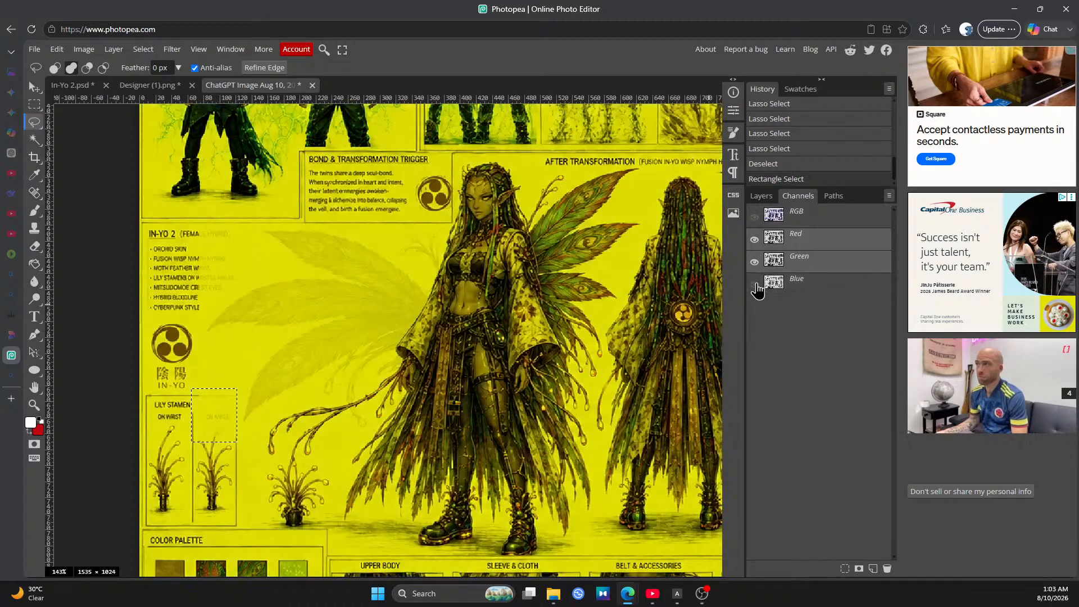
{"action": "left_click", "coordinate": [755, 262]}
{"action": "left_click", "coordinate": [754, 240]}
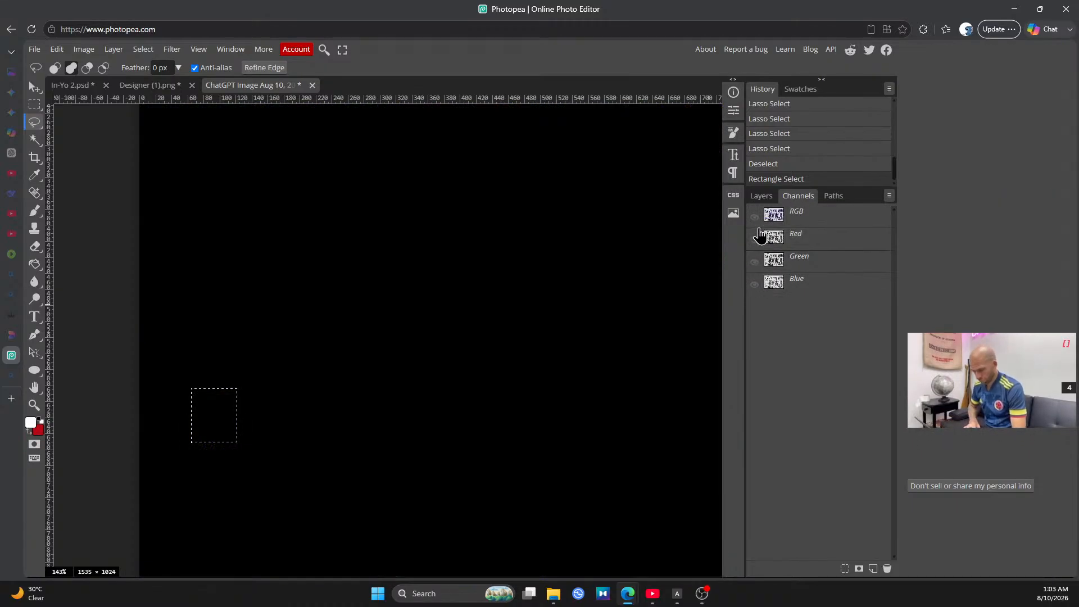
{"action": "left_click", "coordinate": [754, 240]}
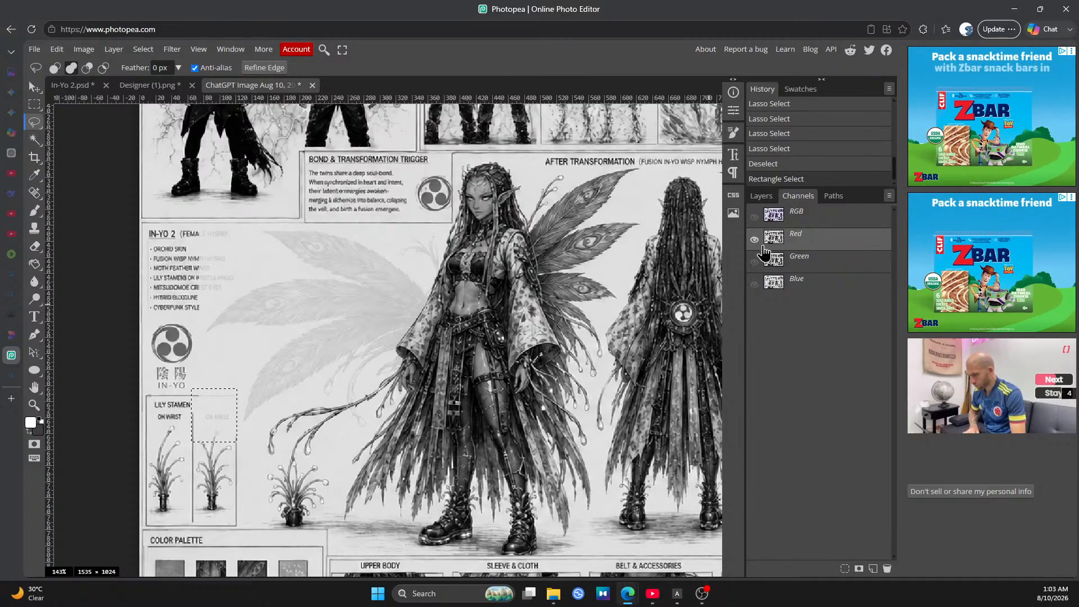
{"action": "left_click", "coordinate": [754, 262]}
{"action": "left_click", "coordinate": [754, 262]}
{"action": "left_click", "coordinate": [755, 284]}
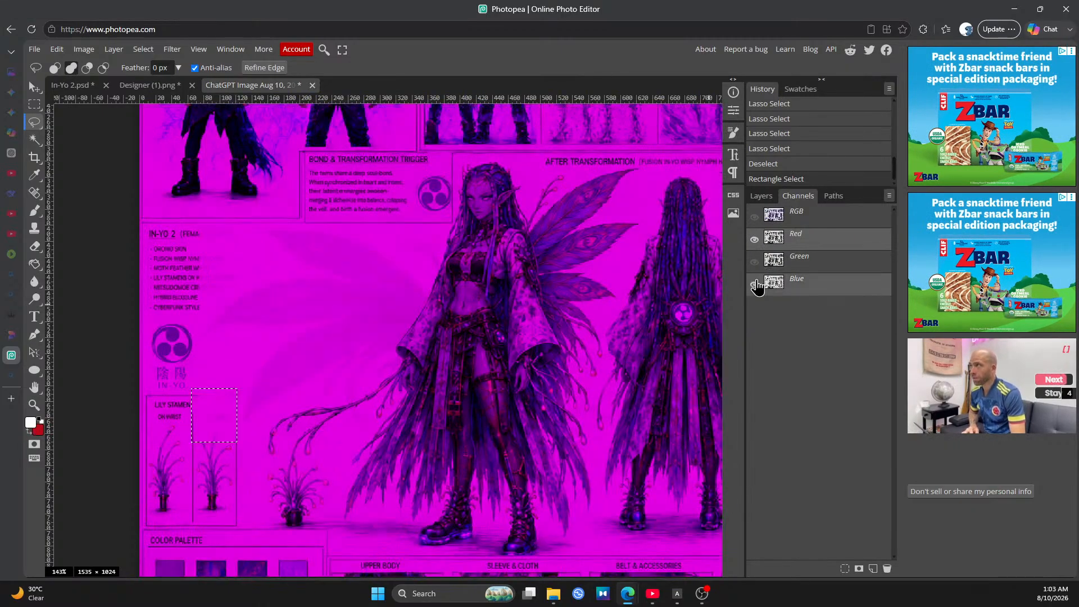
{"action": "left_click", "coordinate": [755, 285]}
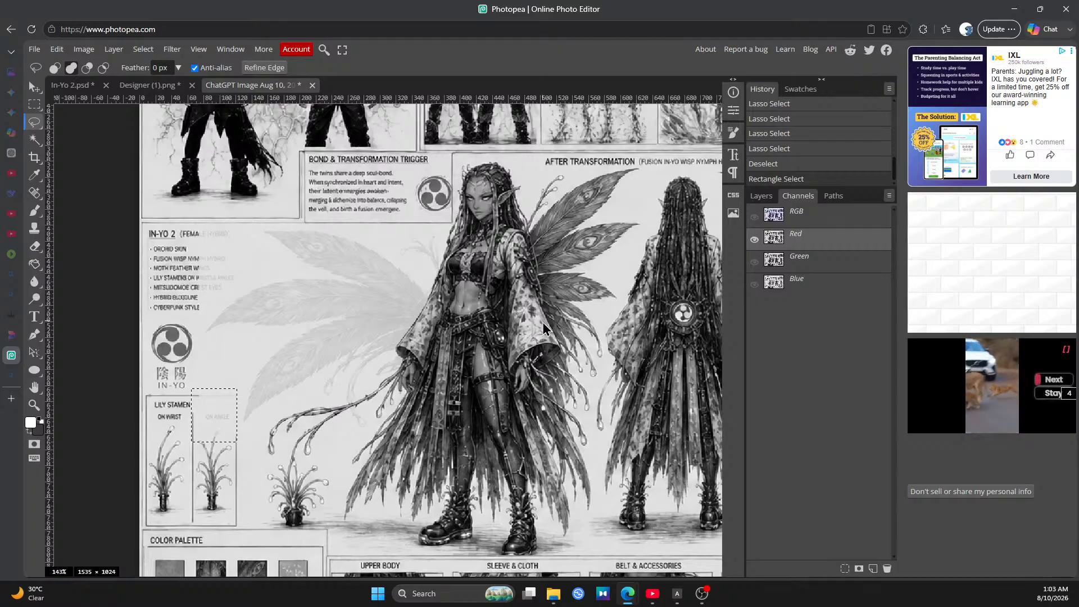
{"action": "scroll", "coordinate": [542, 323], "scroll_direction": "up", "scroll_amount": 3}
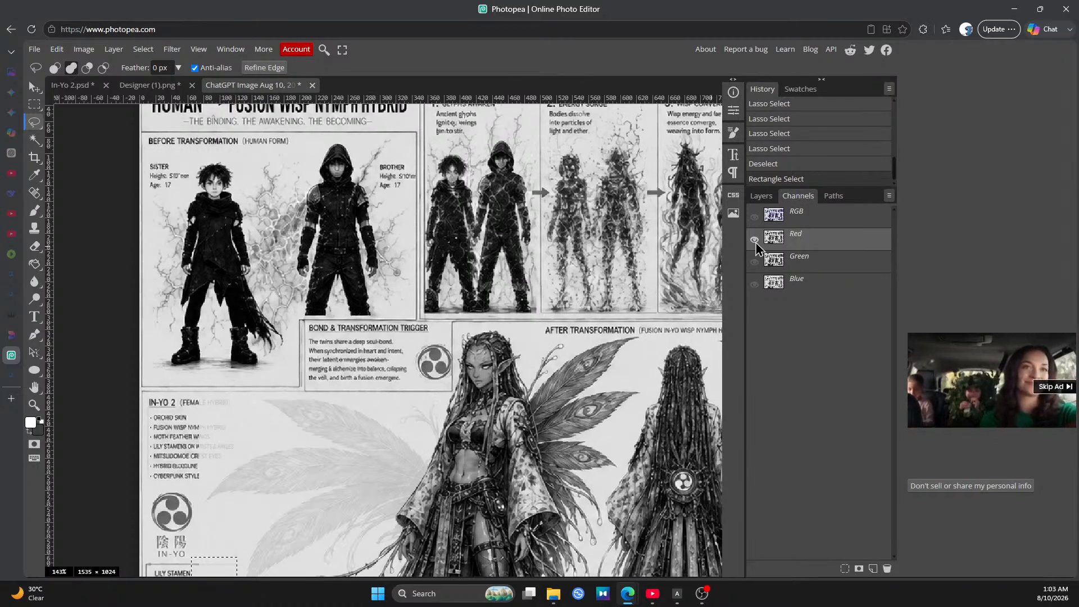
{"action": "left_click", "coordinate": [755, 261]}
{"action": "left_click", "coordinate": [754, 284]}
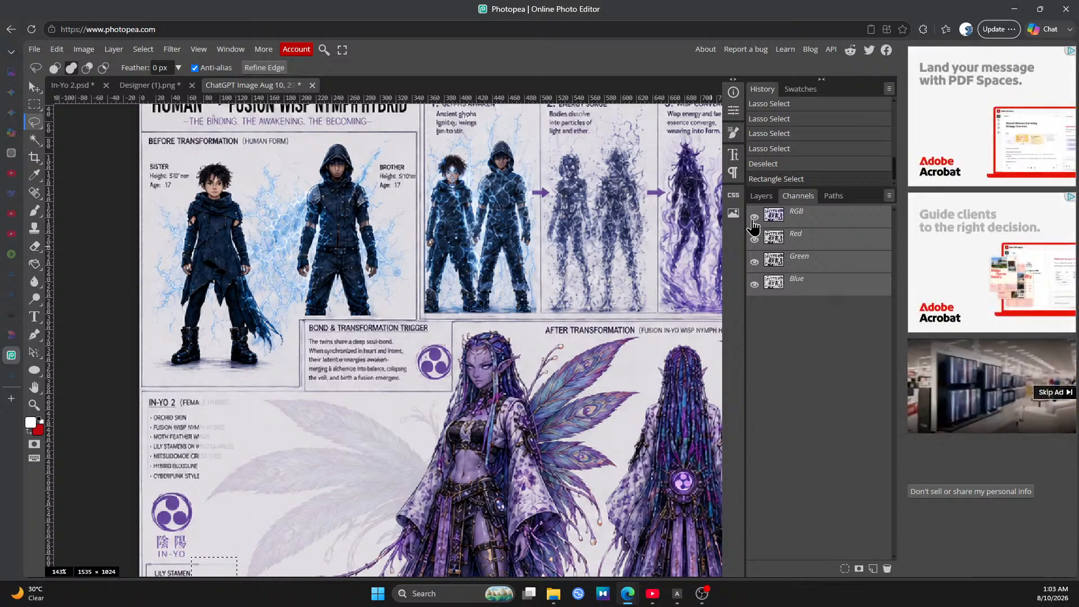
{"action": "left_click", "coordinate": [754, 217]}
{"action": "left_click", "coordinate": [754, 217]}
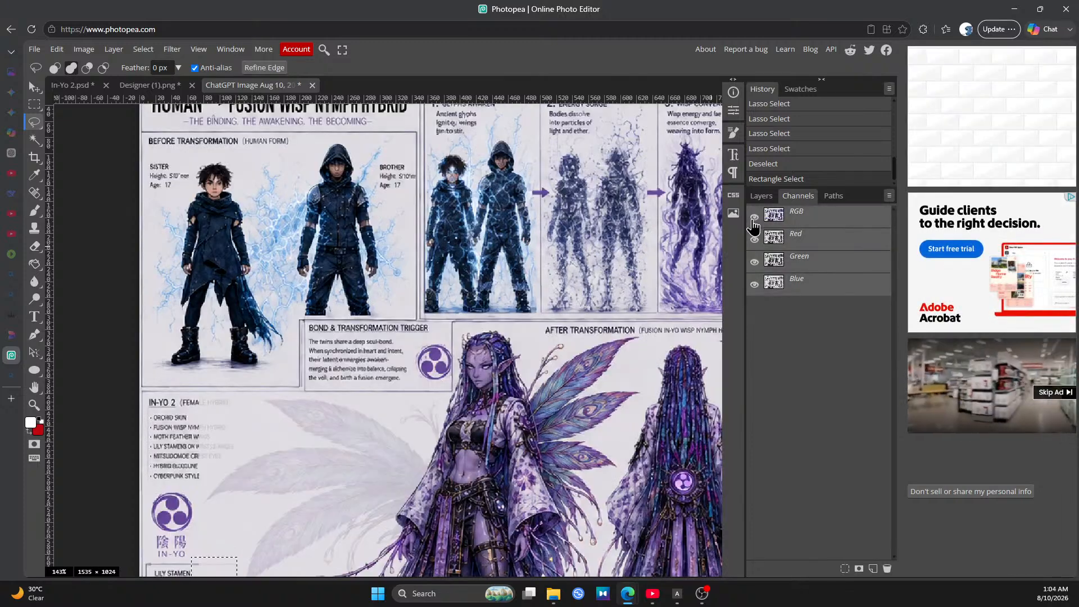
{"action": "left_click", "coordinate": [834, 197]}
{"action": "left_click", "coordinate": [798, 197]}
{"action": "left_click", "coordinate": [762, 197]}
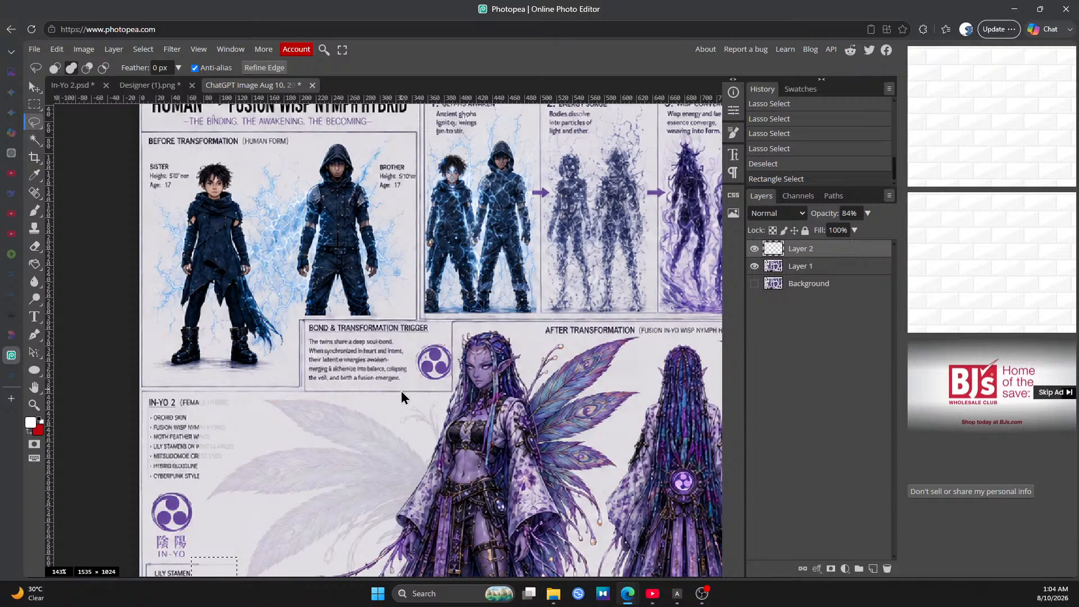
Cut the rectangular selection over the Lily Stamen label out of Layer 2
{"action": "scroll", "coordinate": [402, 393], "scroll_direction": "down", "scroll_amount": 5}
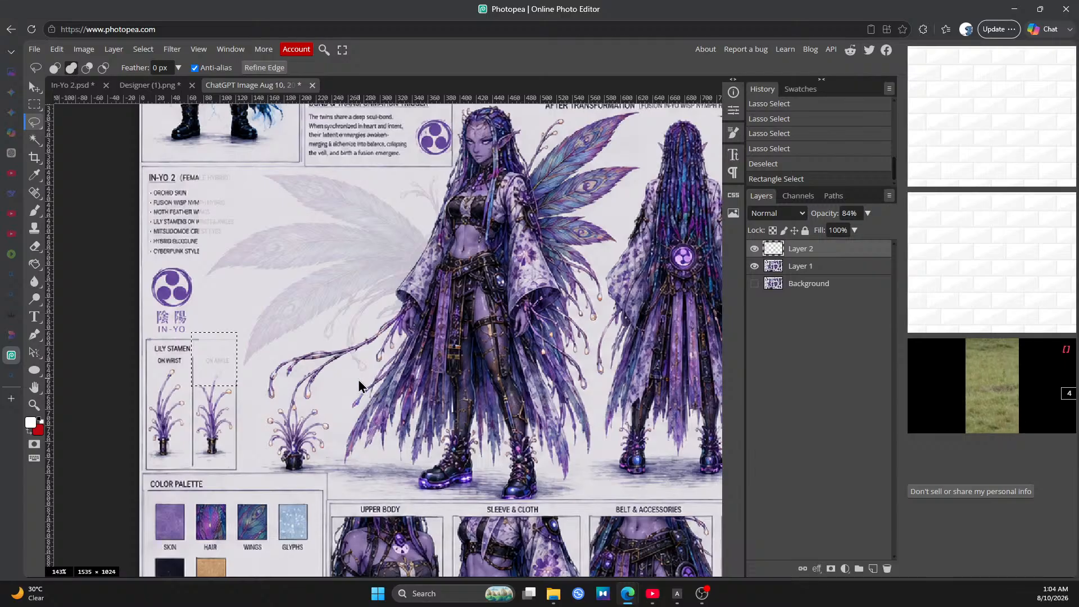
{"action": "left_click", "coordinate": [55, 51]}
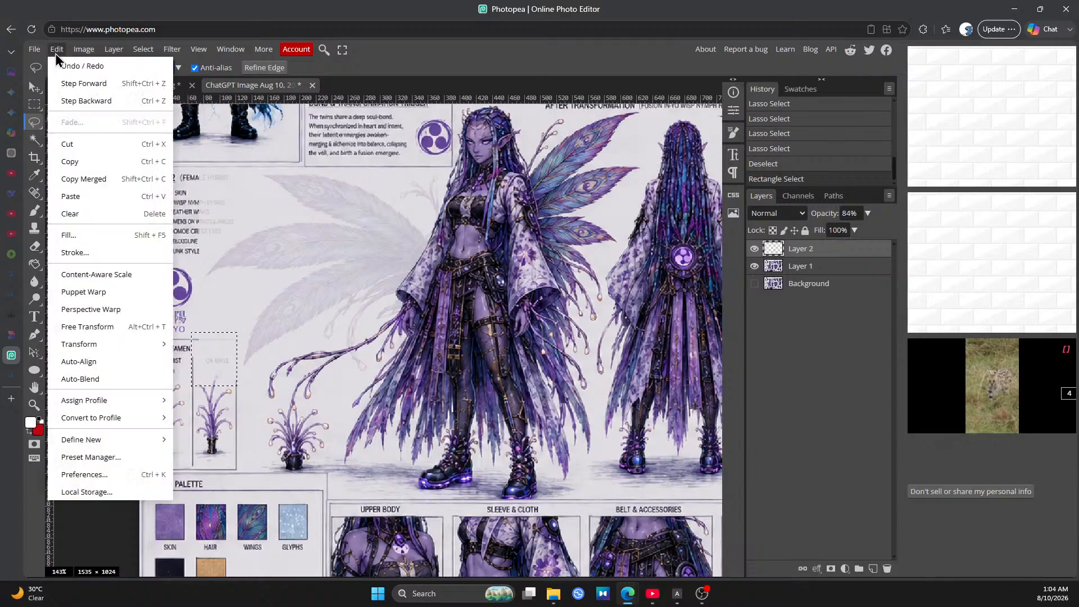
{"action": "left_click", "coordinate": [77, 147]}
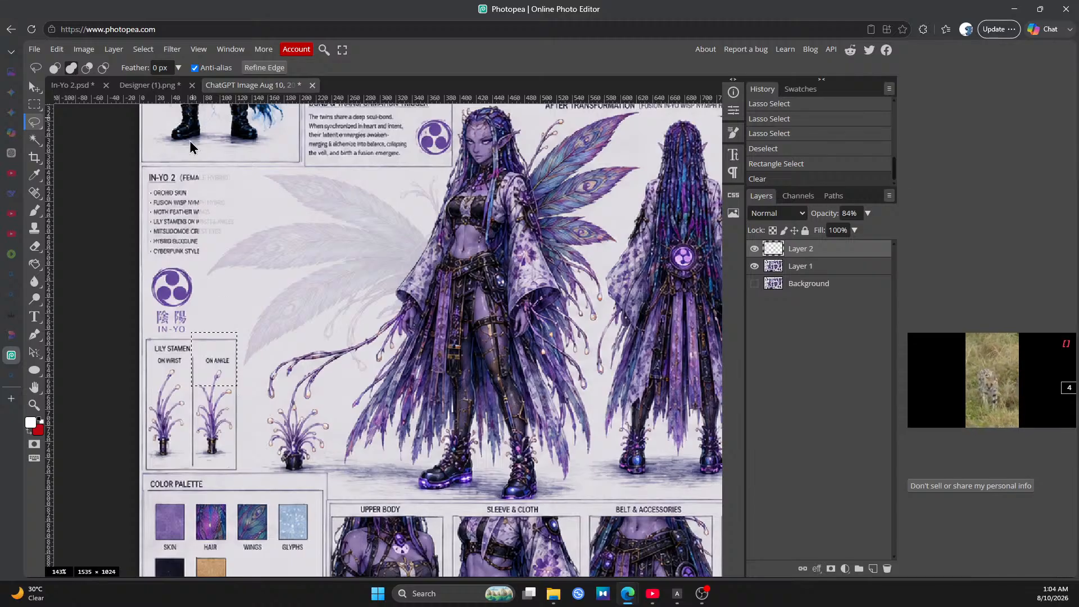
Try to outline the faded part of the IN-YO 2 heading and trait list with the Polygonal Lasso
{"action": "right_click", "coordinate": [42, 129]}
{"action": "left_click", "coordinate": [69, 145]}
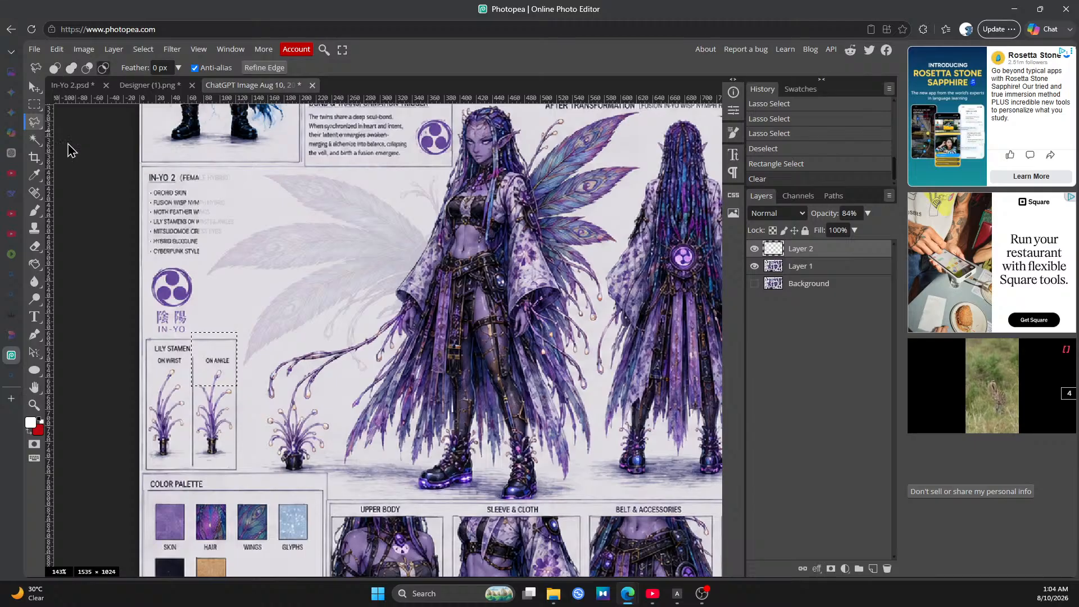
{"action": "left_click", "coordinate": [192, 276]}
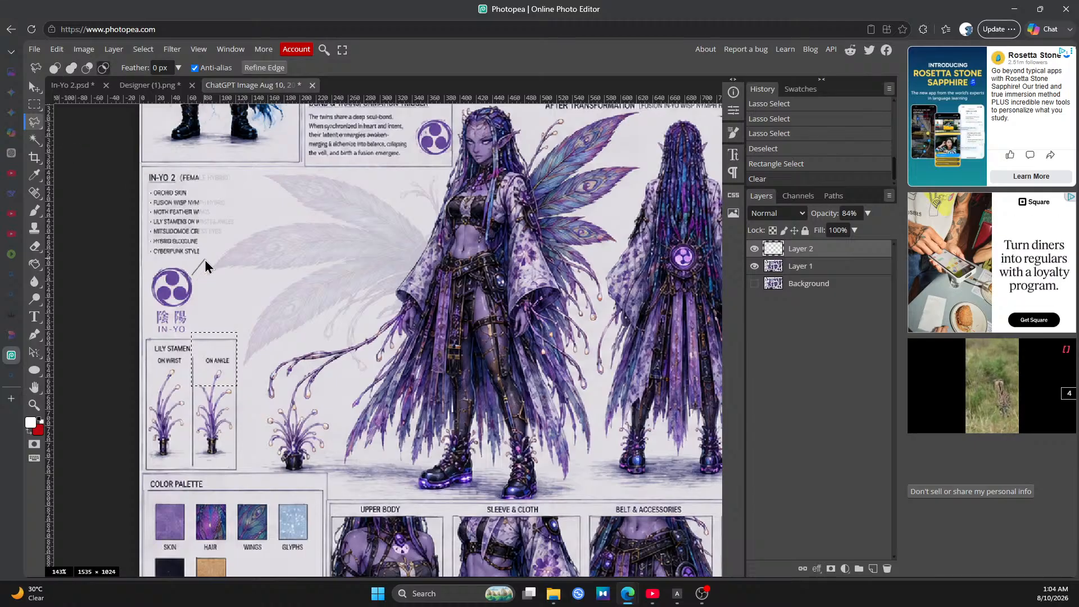
{"action": "left_click", "coordinate": [206, 240]}
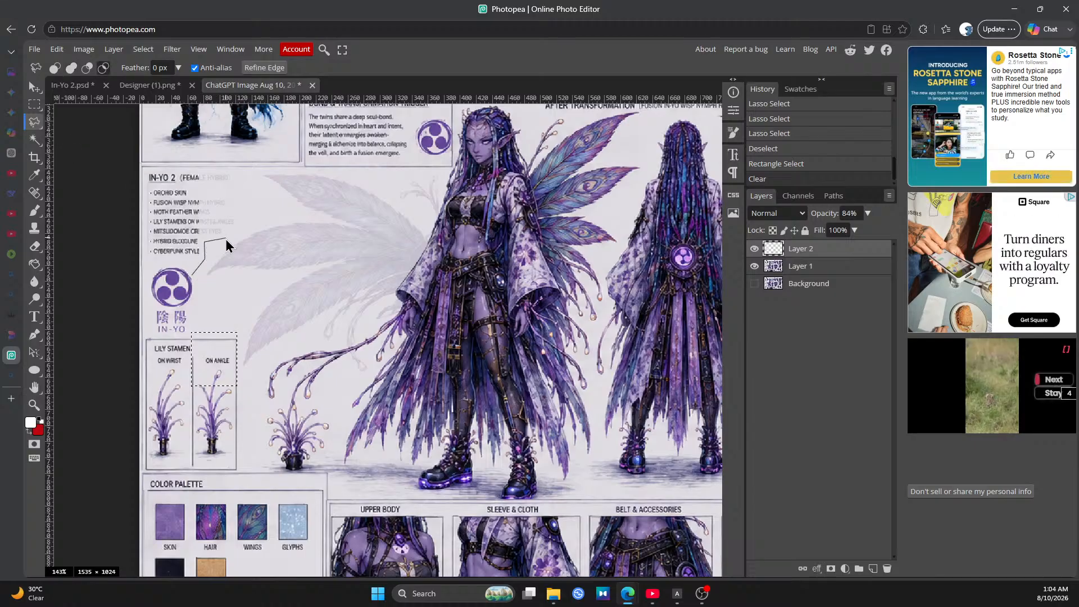
{"action": "left_click", "coordinate": [238, 226]}
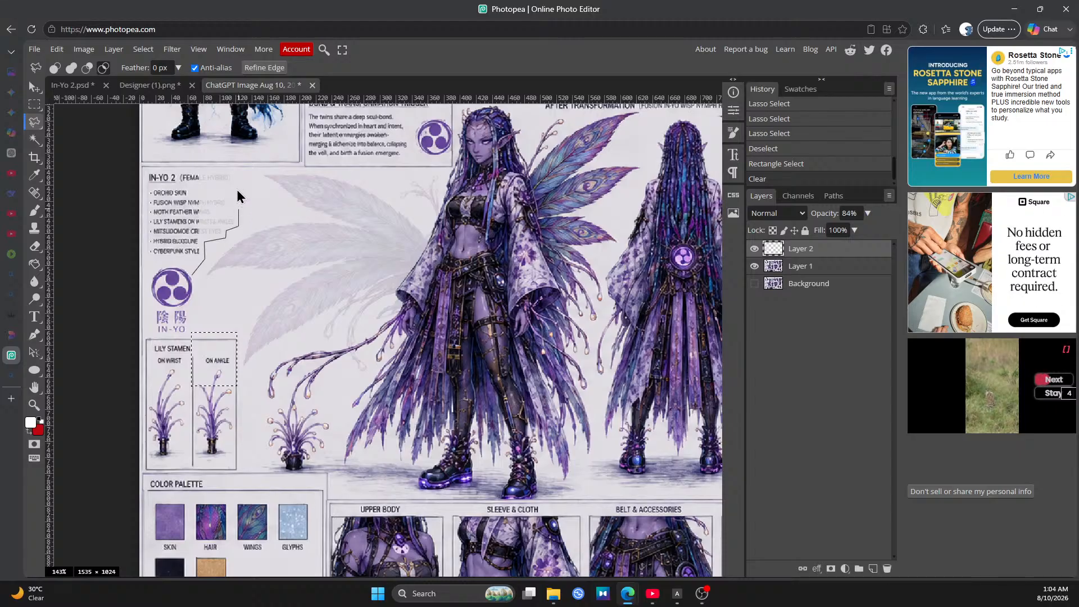
{"action": "left_click", "coordinate": [236, 160]}
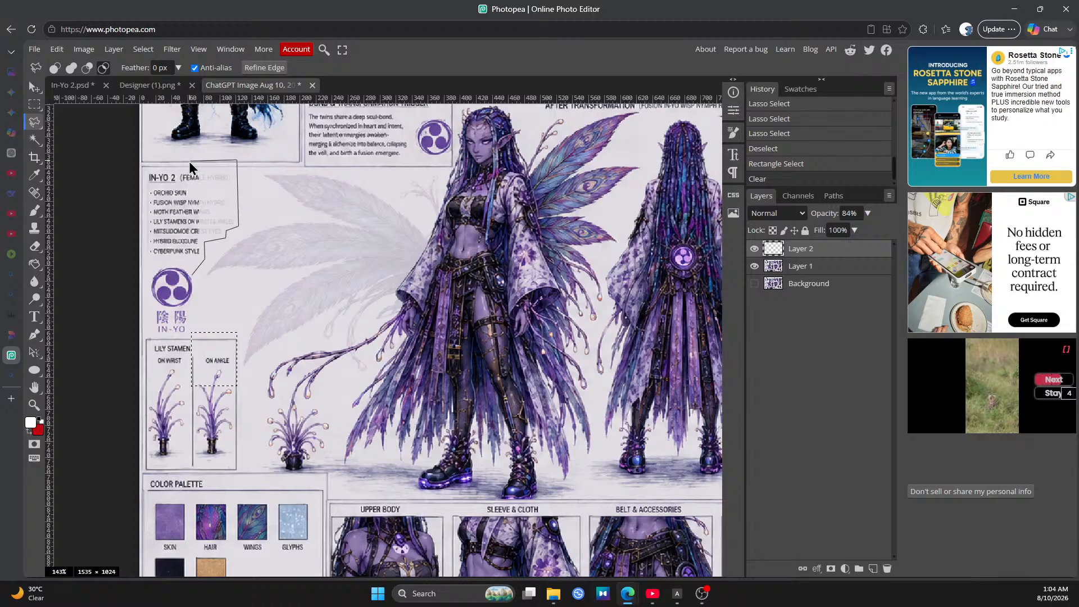
{"action": "left_click", "coordinate": [189, 161]}
{"action": "left_click", "coordinate": [181, 265]}
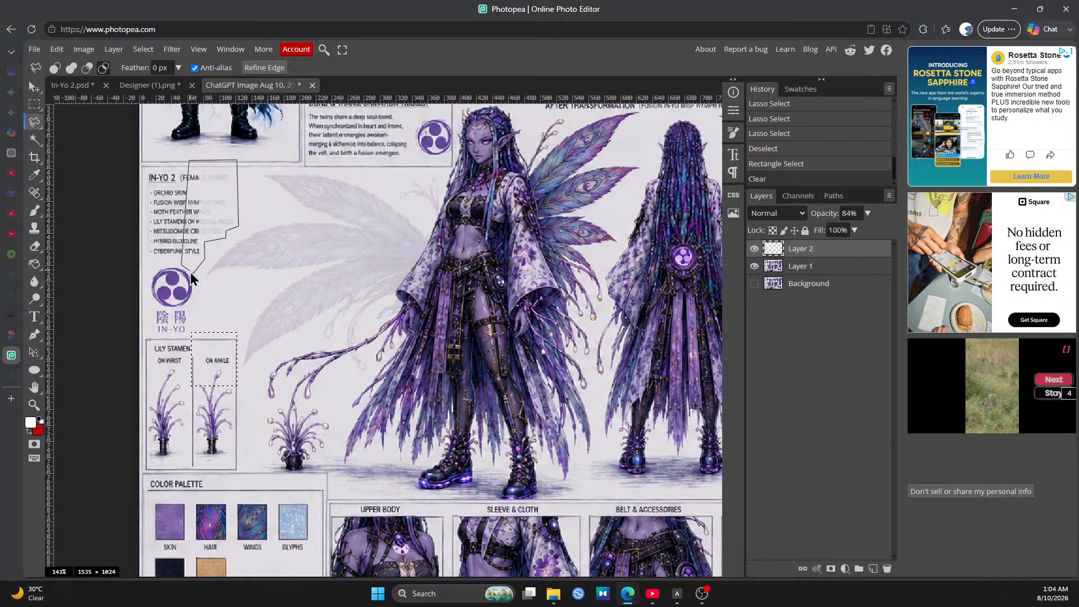
{"action": "left_click", "coordinate": [193, 281]}
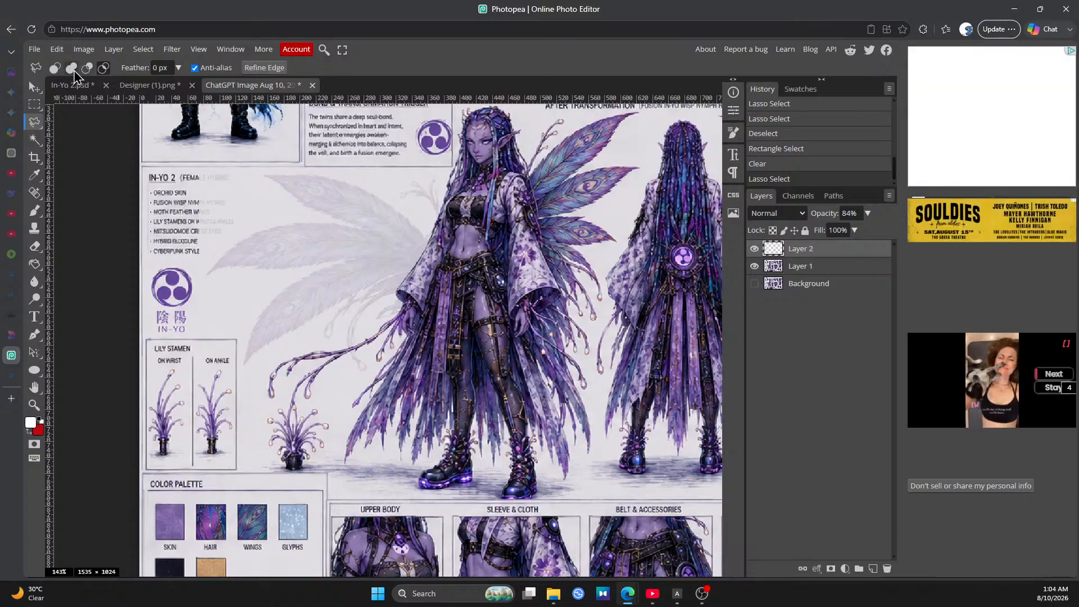
Outline the faded half of the IN-YO 2 heading and trait list as a new polygonal selection and clear it from Layer 2
{"action": "left_click", "coordinate": [180, 162]}
{"action": "left_click", "coordinate": [243, 161]}
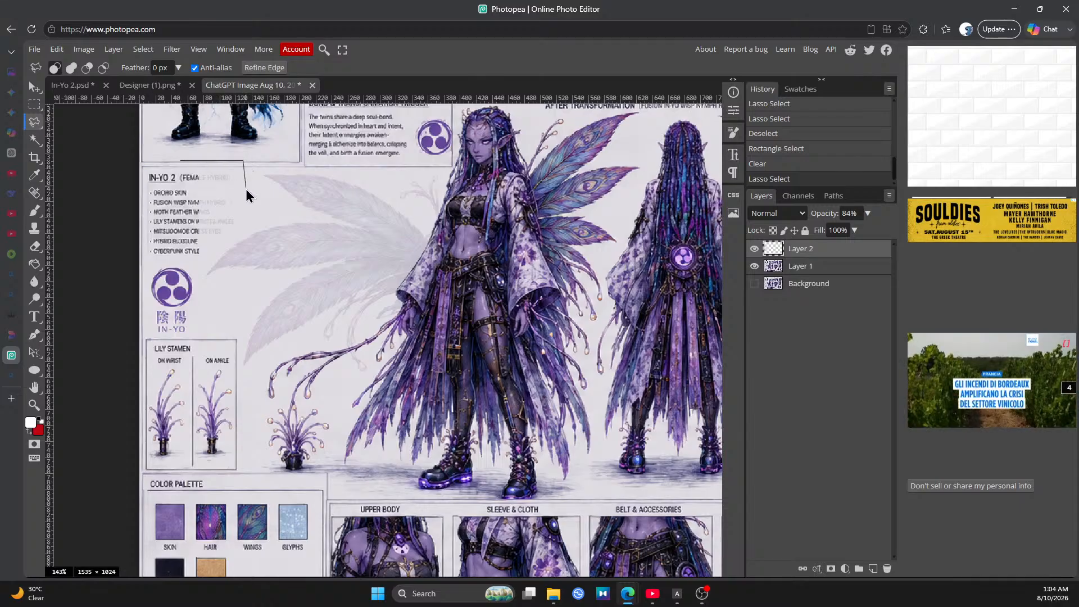
{"action": "left_click", "coordinate": [248, 226]}
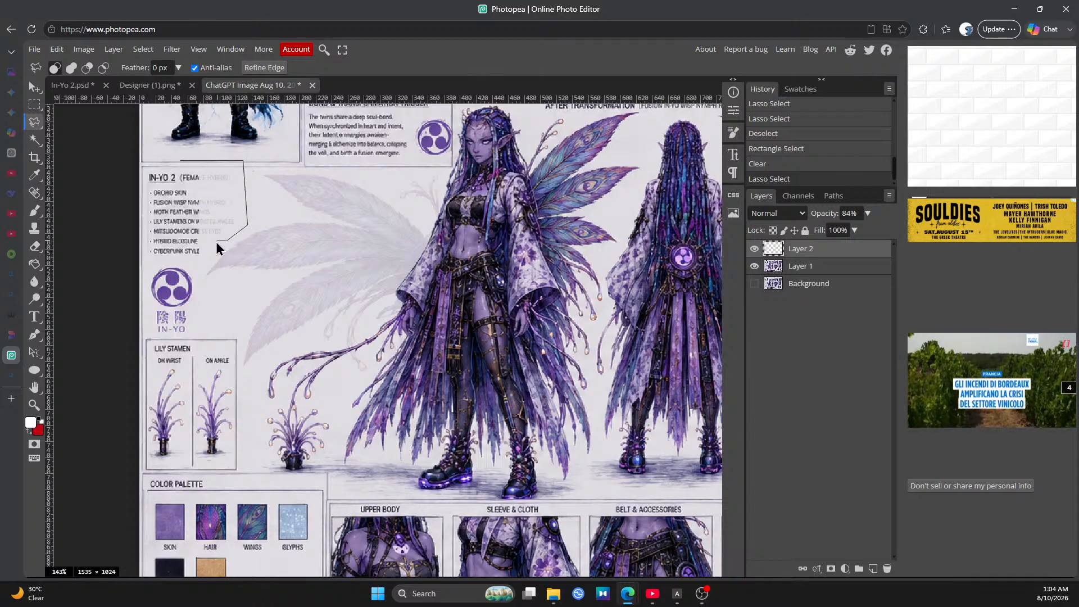
{"action": "left_click", "coordinate": [212, 241]}
{"action": "left_click", "coordinate": [208, 254]}
{"action": "left_click", "coordinate": [187, 258]}
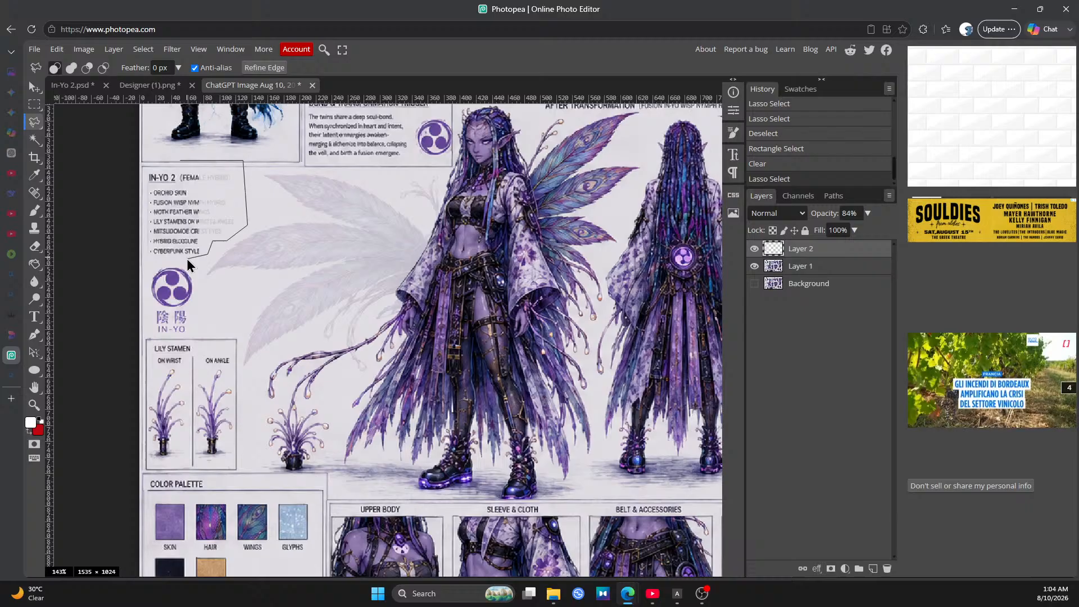
{"action": "left_click", "coordinate": [181, 163]}
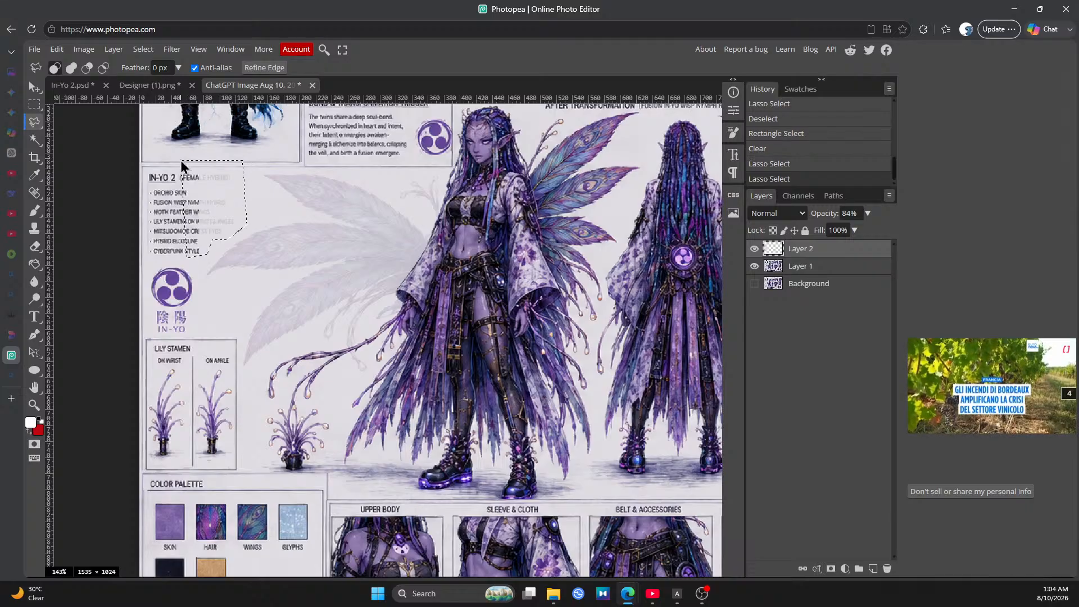
{"action": "left_click", "coordinate": [59, 49]}
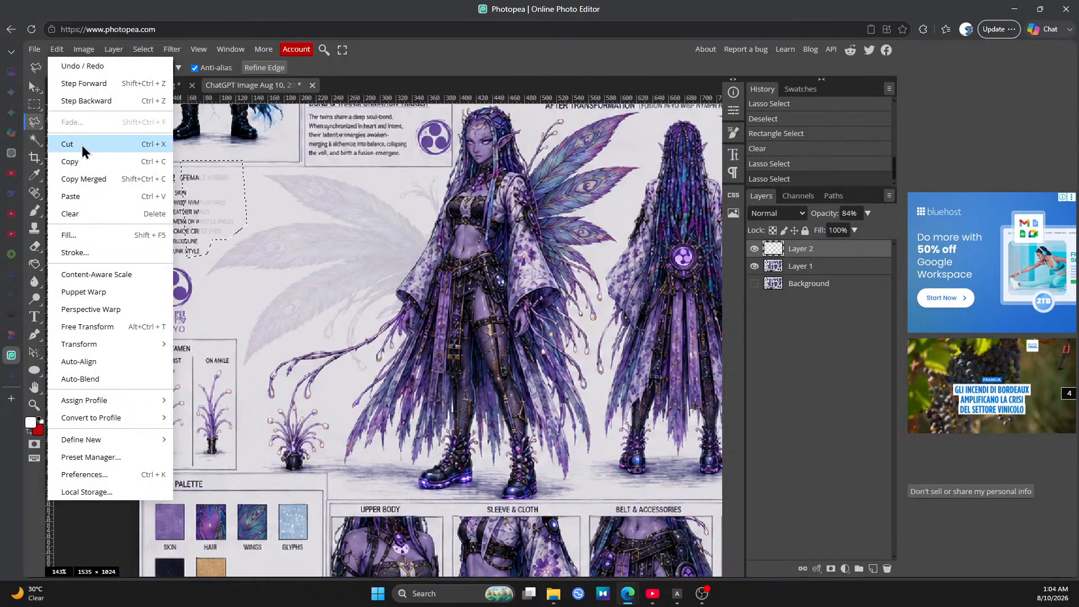
{"action": "left_click", "coordinate": [89, 216]}
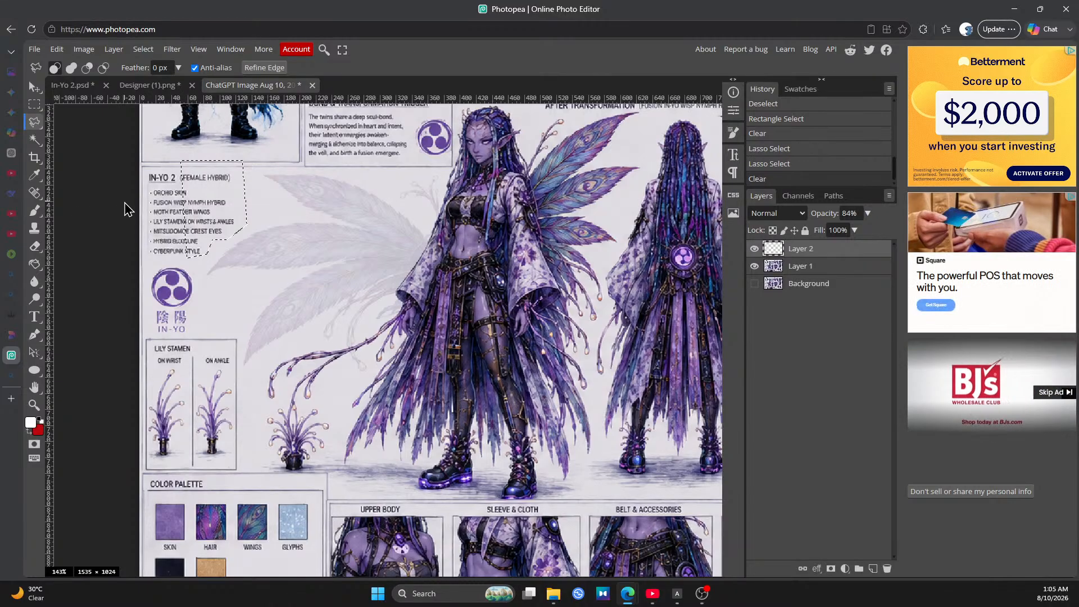
Set Layer 2's opacity to 100%
{"action": "left_click", "coordinate": [868, 213]}
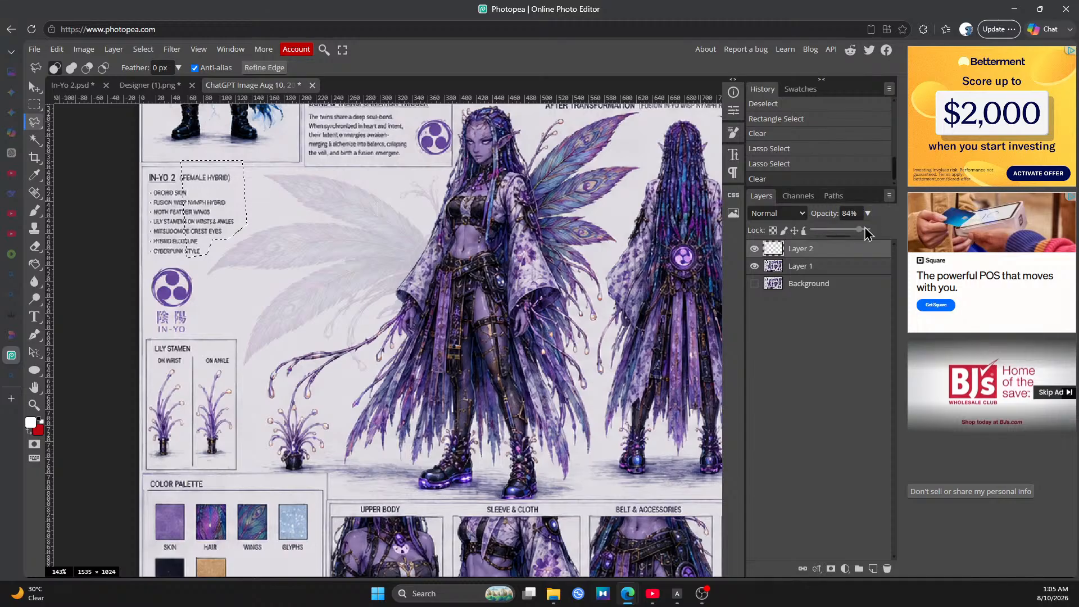
{"action": "left_click_drag", "start_coordinate": [860, 230], "coordinate": [882, 236]}
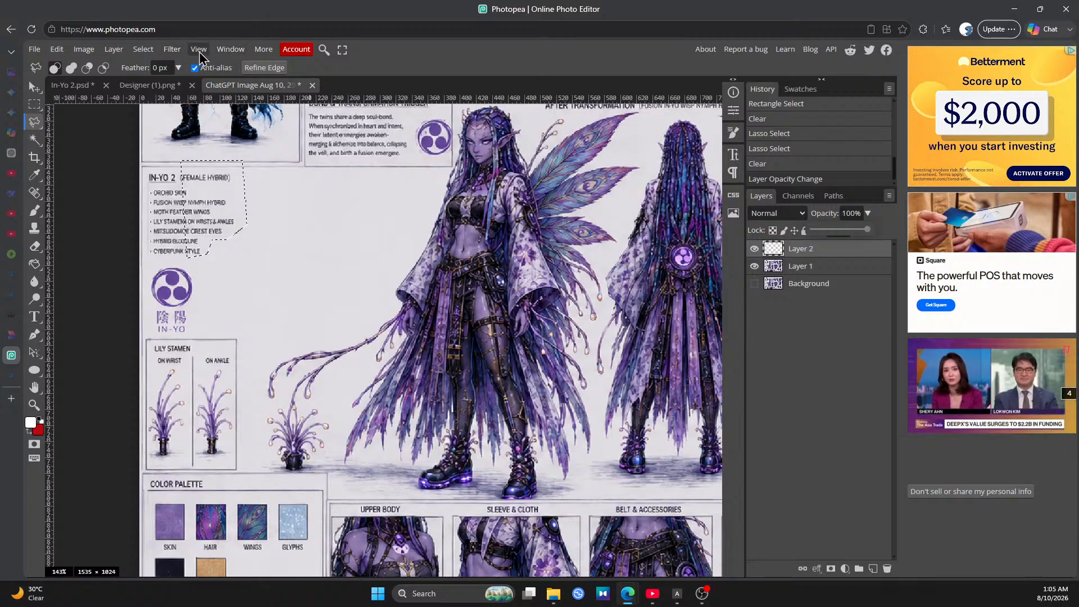
Deselect the polygonal selection around the IN-YO 2 heading and trait list
{"action": "left_click", "coordinate": [172, 49]}
{"action": "mouse_move", "coordinate": [197, 52]}
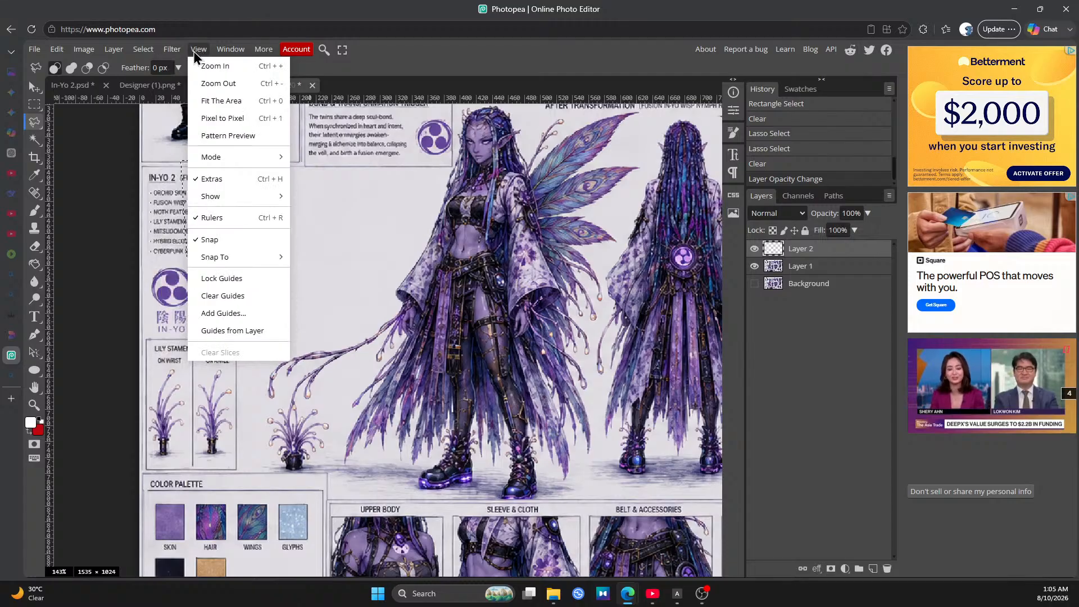
{"action": "left_click", "coordinate": [144, 50]}
{"action": "left_click", "coordinate": [144, 50]}
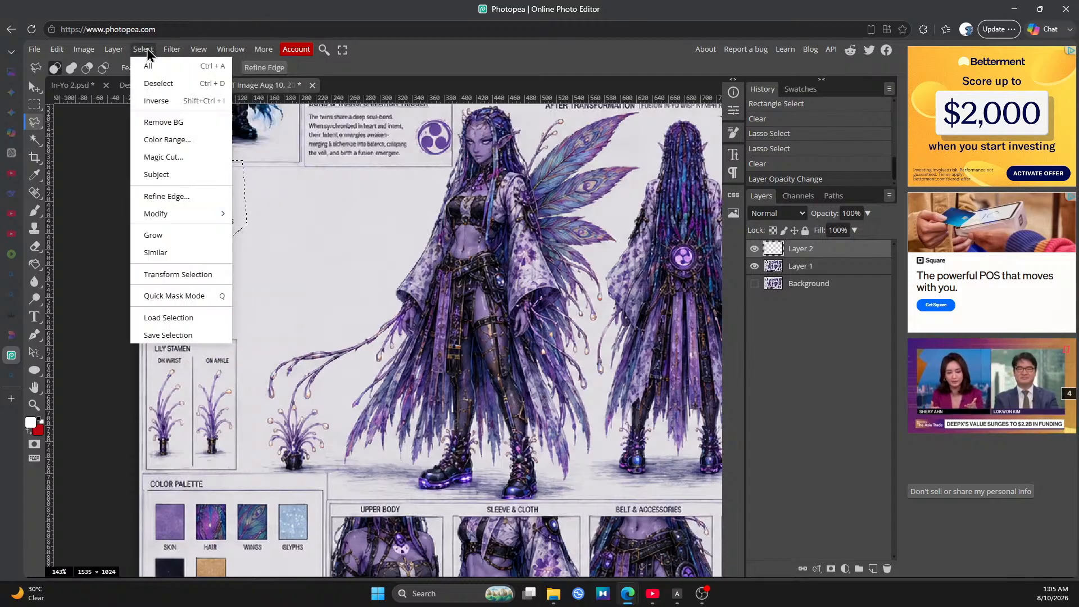
{"action": "left_click", "coordinate": [158, 84]}
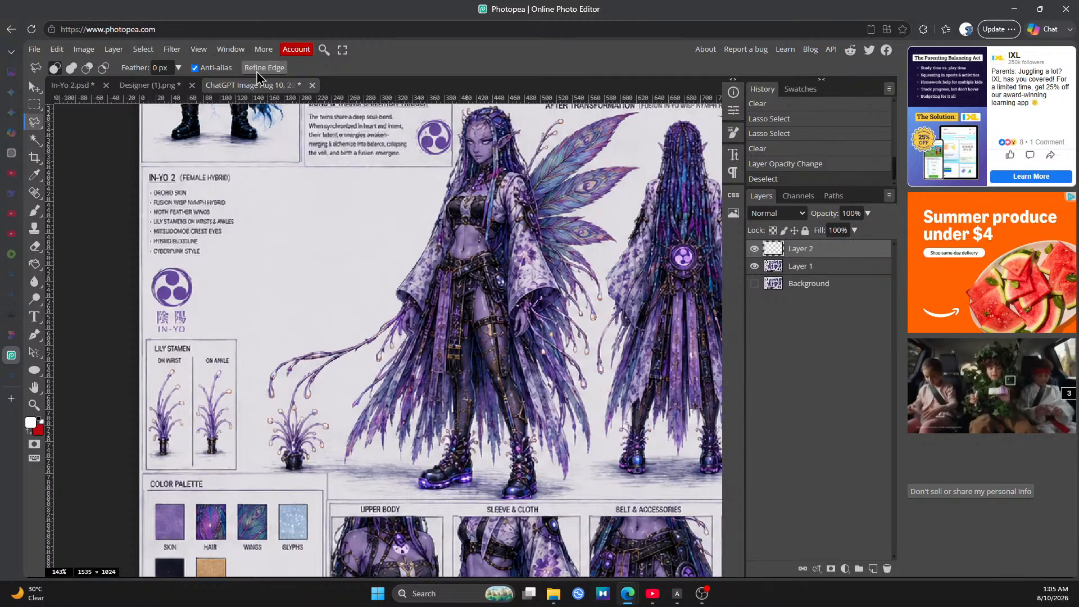
Start saving the document as a PSD and choose the folder Pictures > In-Yo Graphic Chapter images on the Elements (F:) drive
{"action": "left_click", "coordinate": [35, 51]}
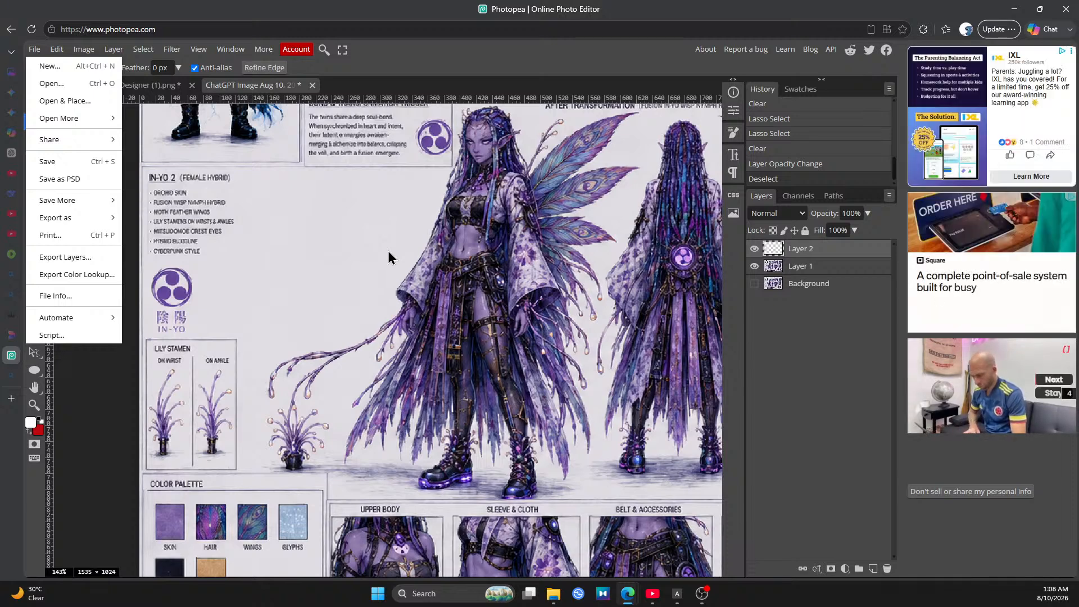
{"action": "left_click", "coordinate": [84, 181]}
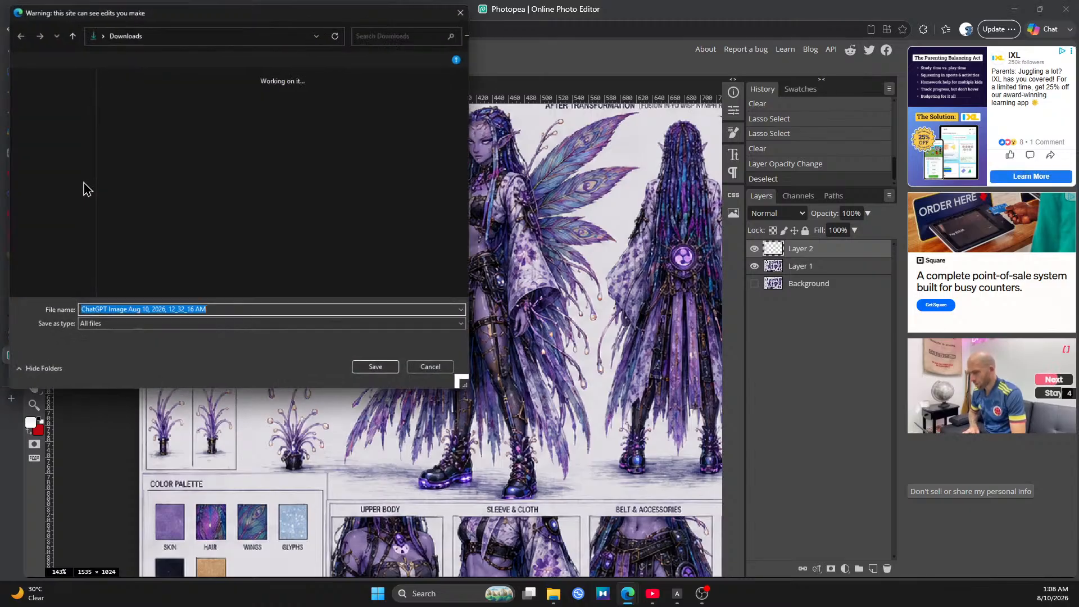
{"action": "left_click", "coordinate": [239, 332]}
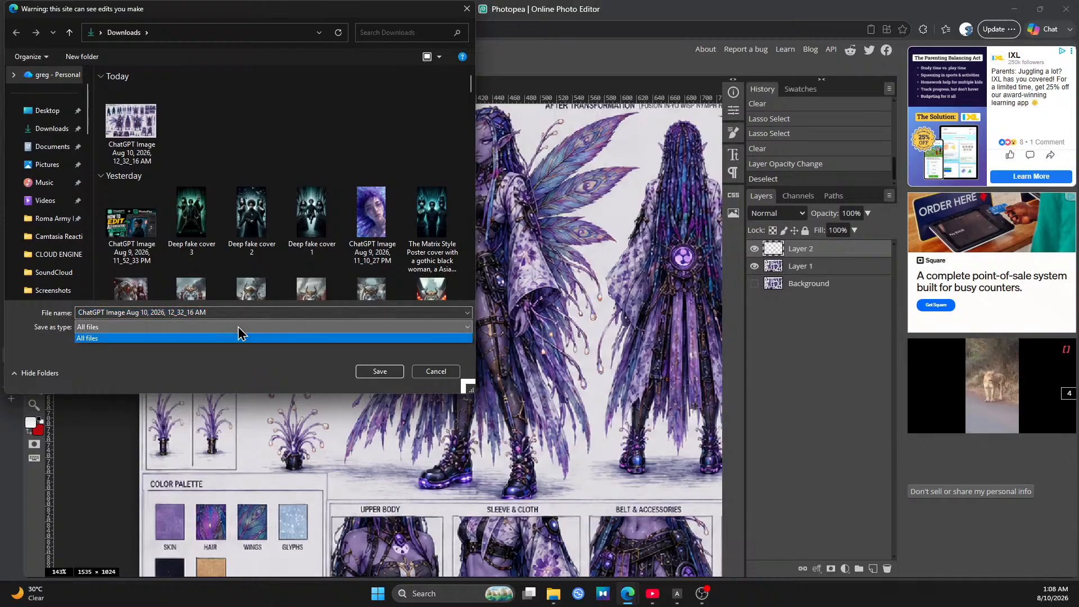
{"action": "left_click", "coordinate": [225, 371]}
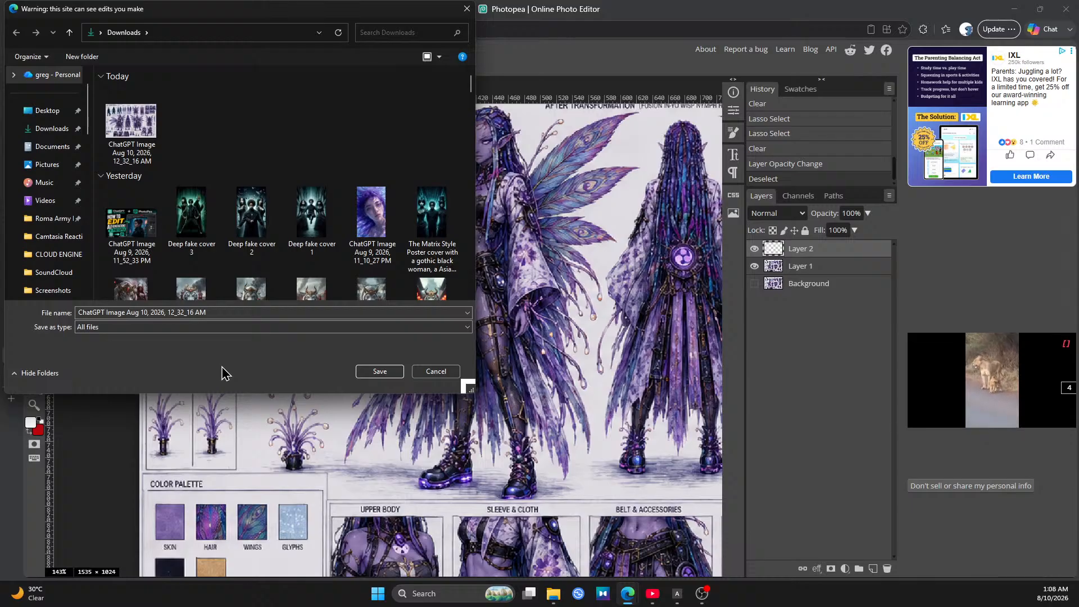
{"action": "left_click", "coordinate": [224, 313]}
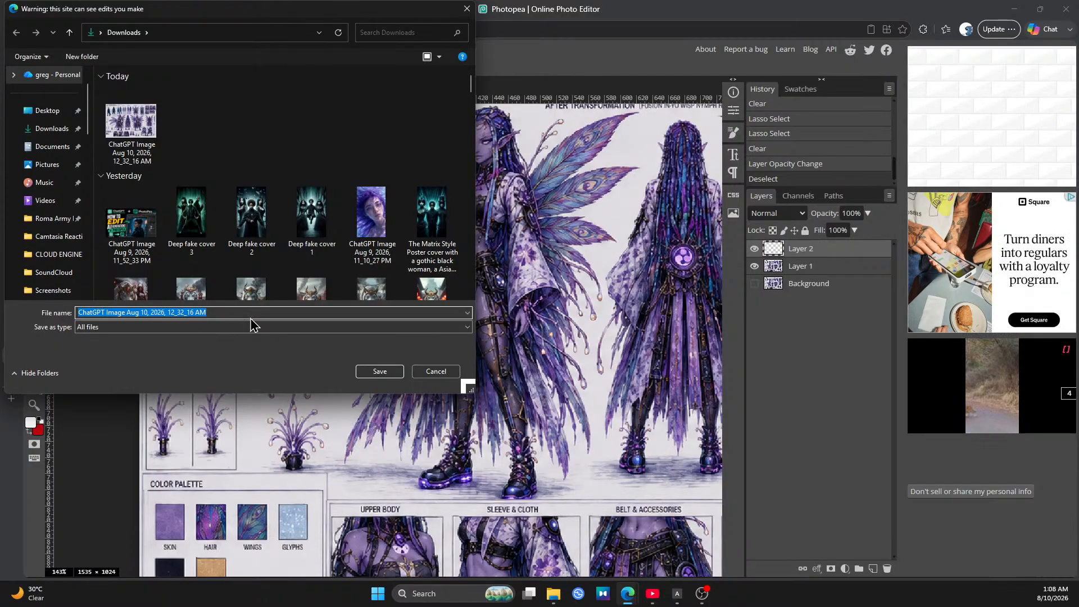
{"action": "left_click", "coordinate": [50, 166]}
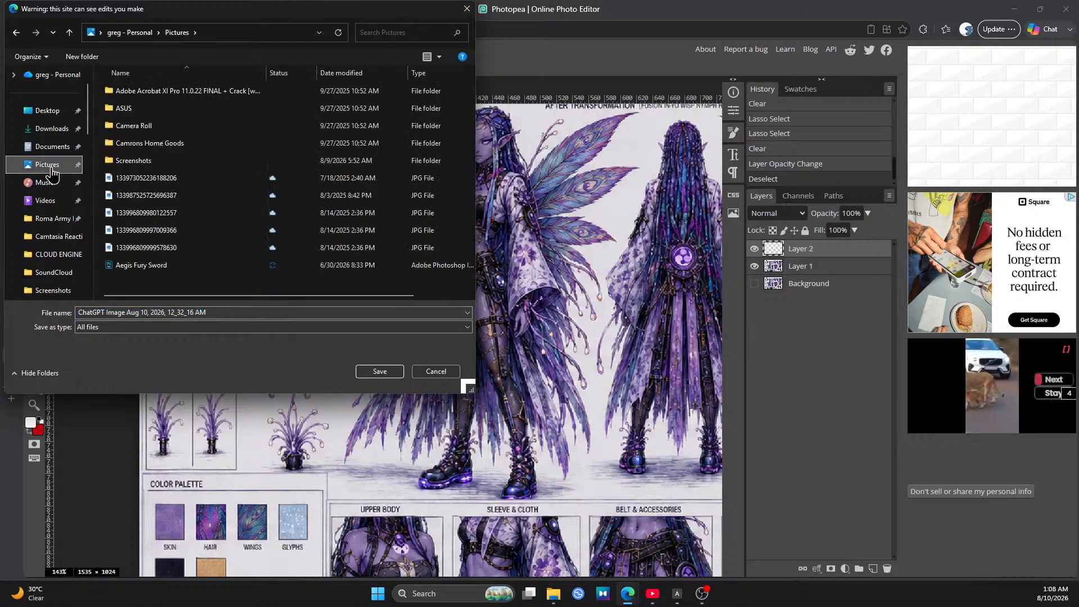
{"action": "scroll", "coordinate": [52, 180], "scroll_direction": "down", "scroll_amount": 2}
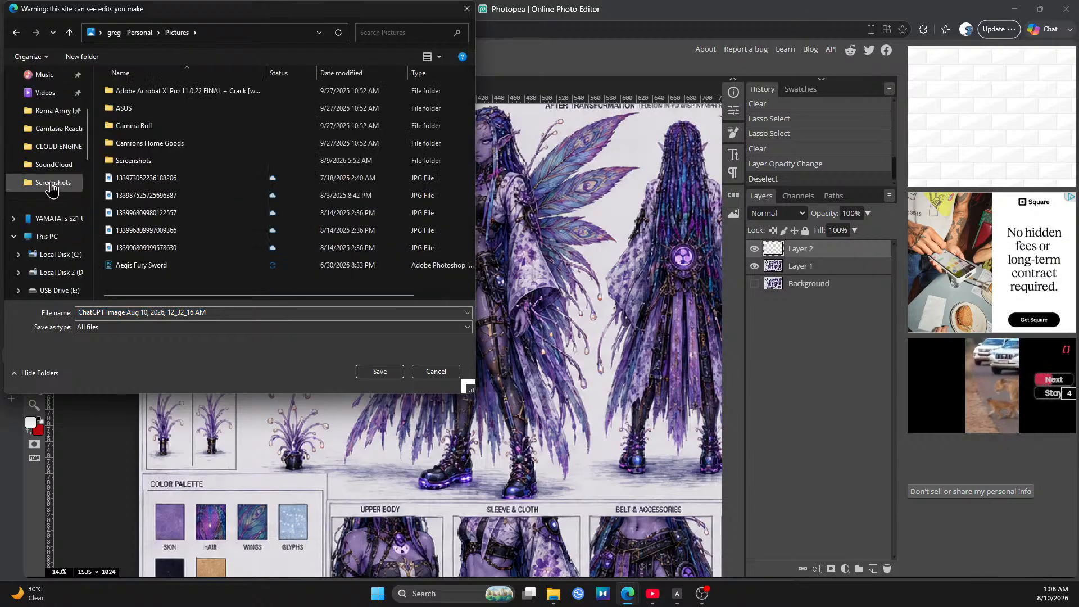
{"action": "scroll", "coordinate": [52, 189], "scroll_direction": "down", "scroll_amount": 1}
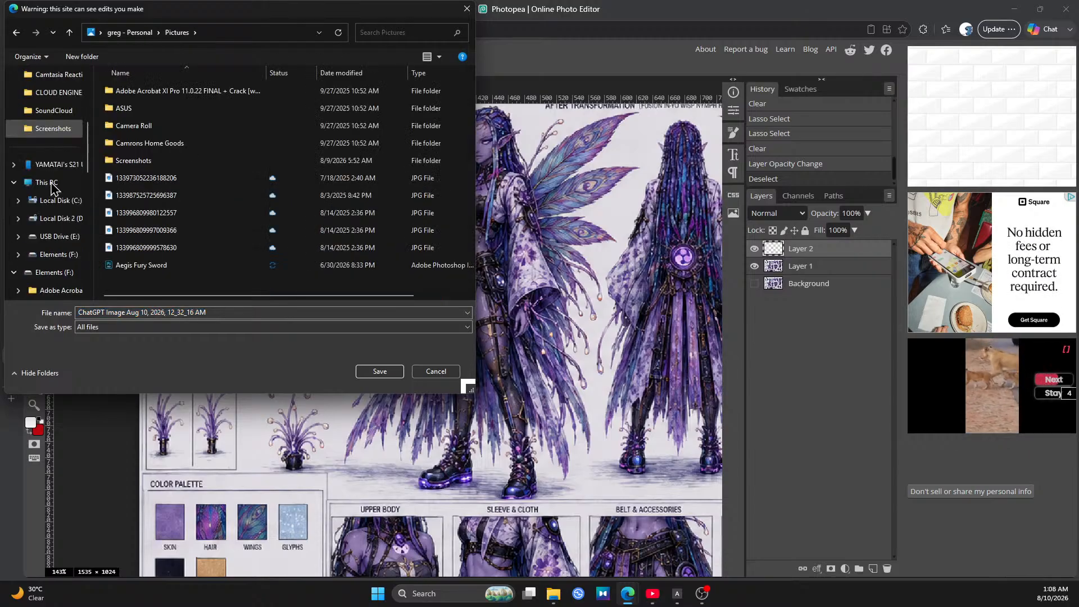
{"action": "left_click", "coordinate": [58, 239]}
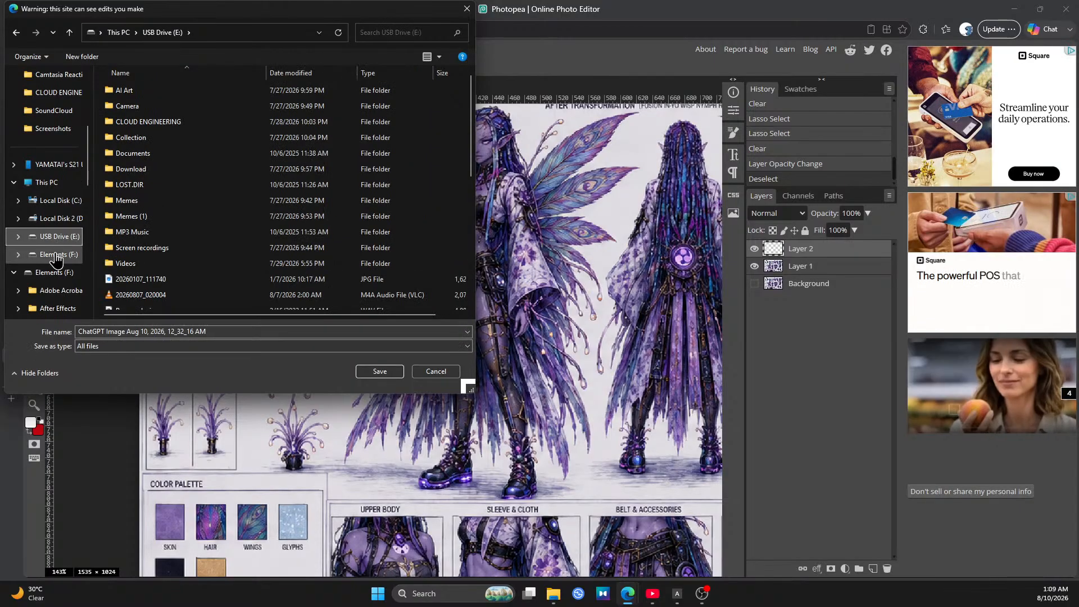
{"action": "left_click", "coordinate": [72, 255]}
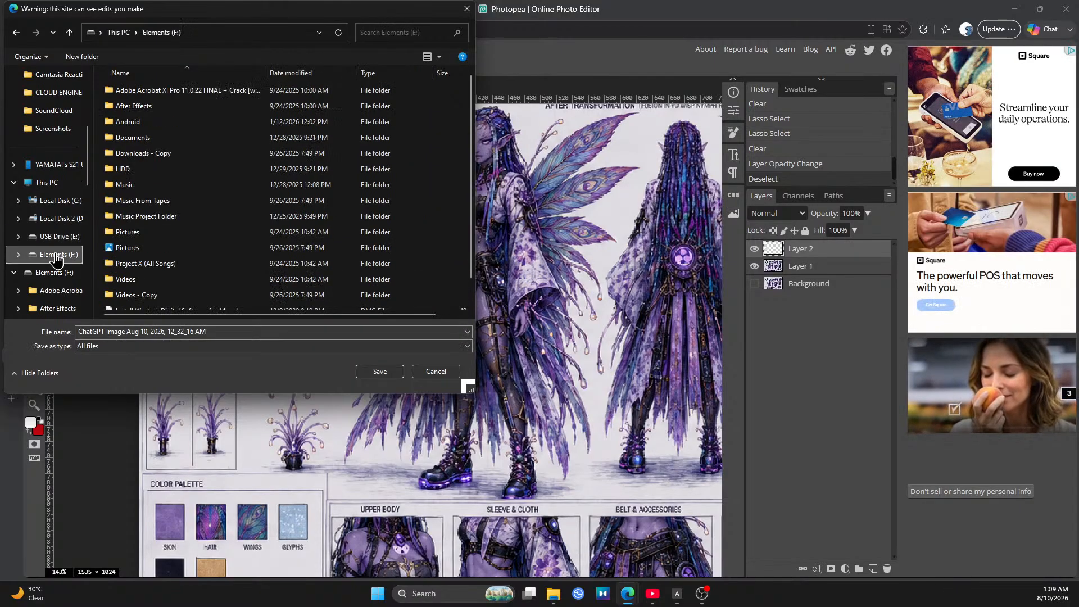
{"action": "left_click", "coordinate": [157, 235]}
{"action": "double_click", "coordinate": [156, 235]}
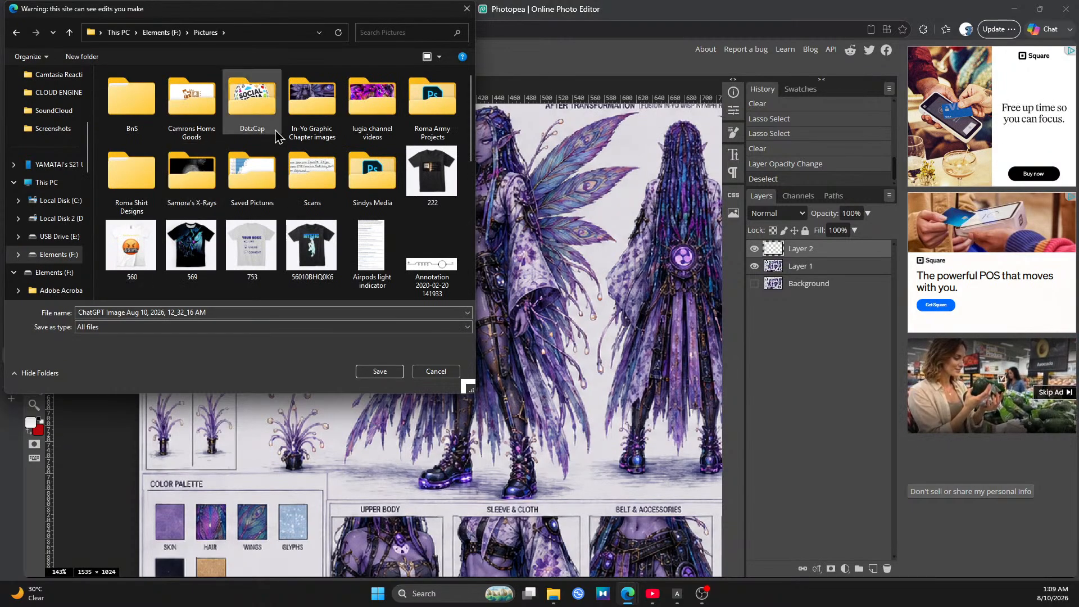
{"action": "double_click", "coordinate": [303, 106]}
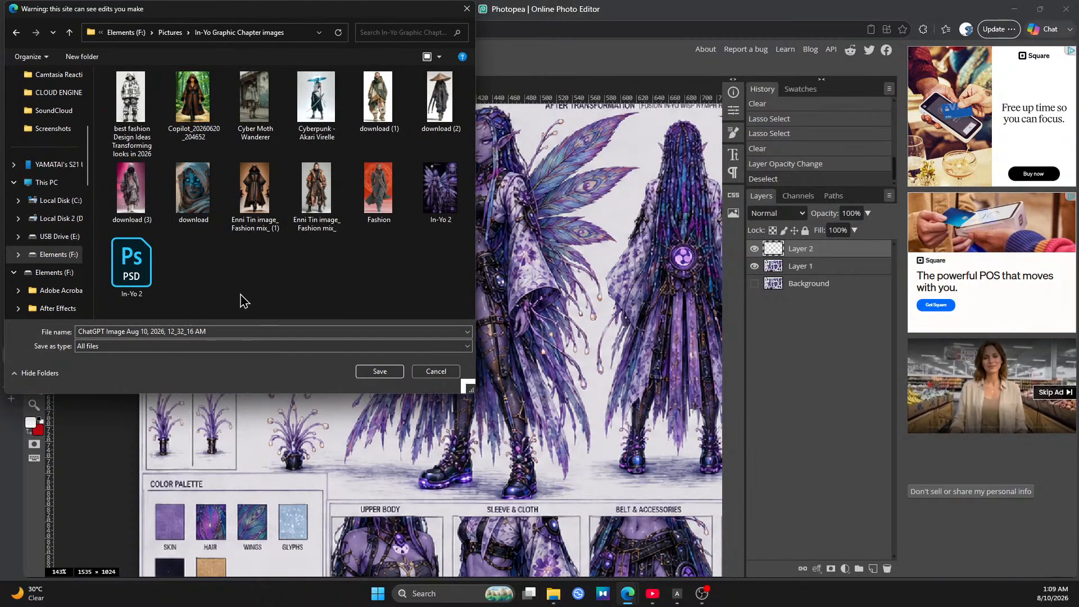
Name the file In-Yo Character Sheet and save it
{"action": "left_click", "coordinate": [209, 331]}
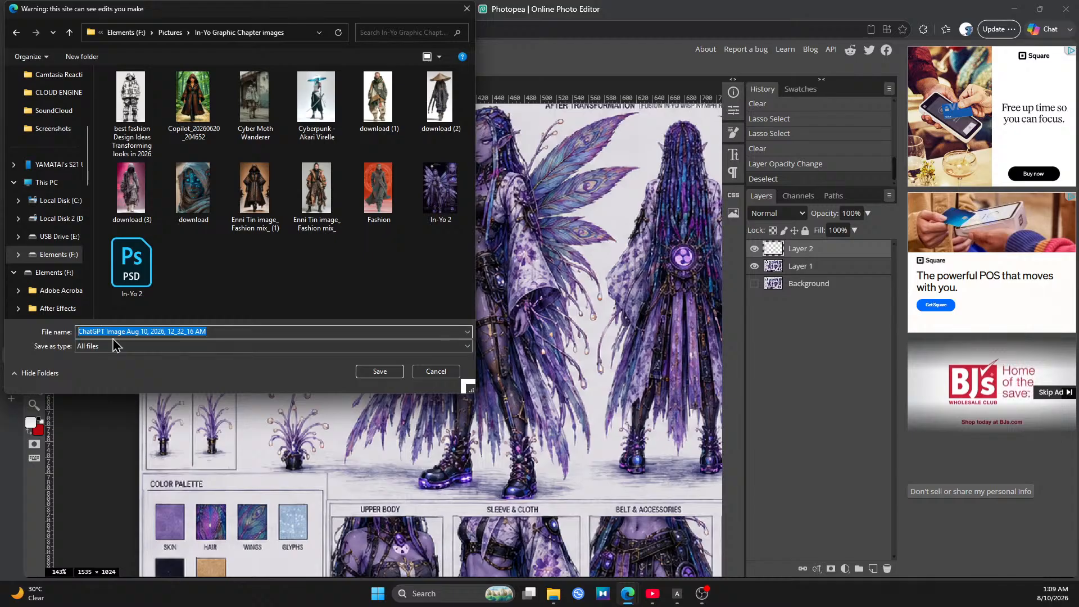
{"action": "type", "text": "In-Y"}
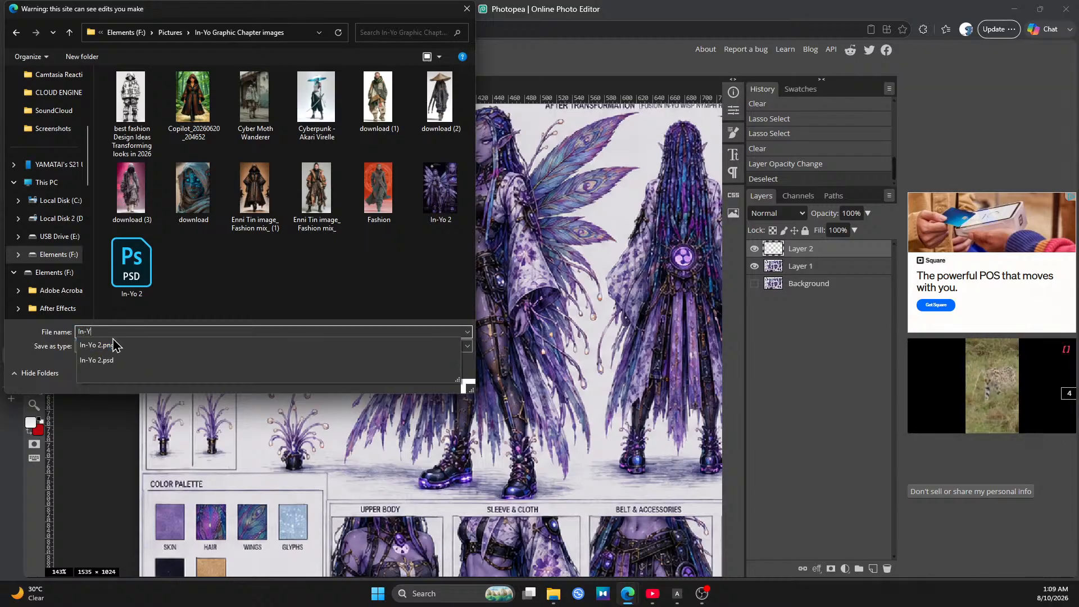
{"action": "type", "text": "o Cha"}
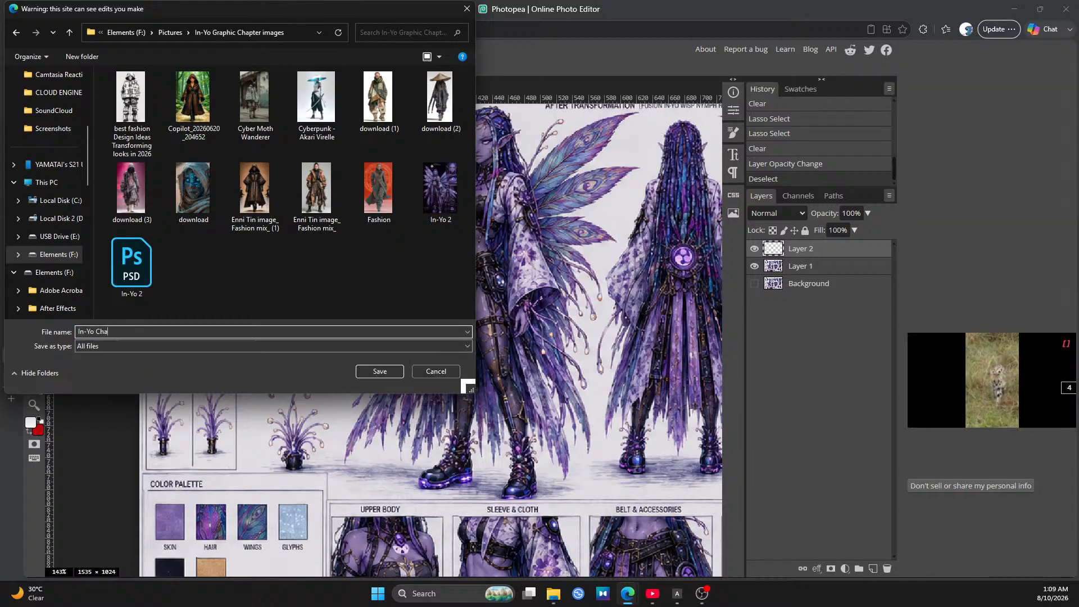
{"action": "type", "text": "ractrewr"}
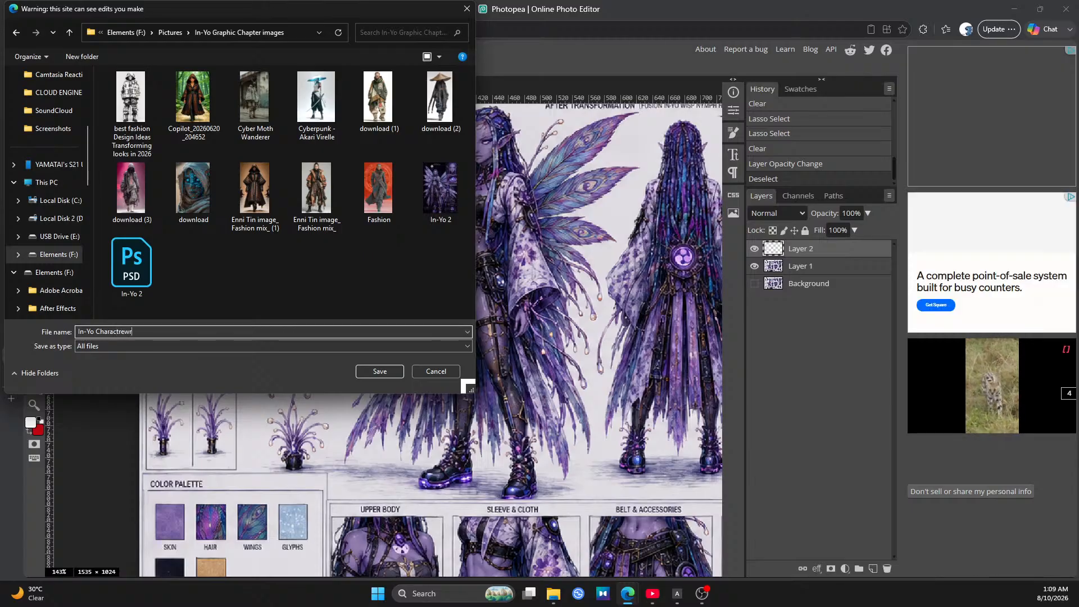
{"action": "key", "text": "BackSpace"}
{"action": "key", "text": "BackSpace"}
{"action": "key", "text": "BackSpace"}
{"action": "key", "text": "BackSpace"}
{"action": "type", "text": "er Sheet"}
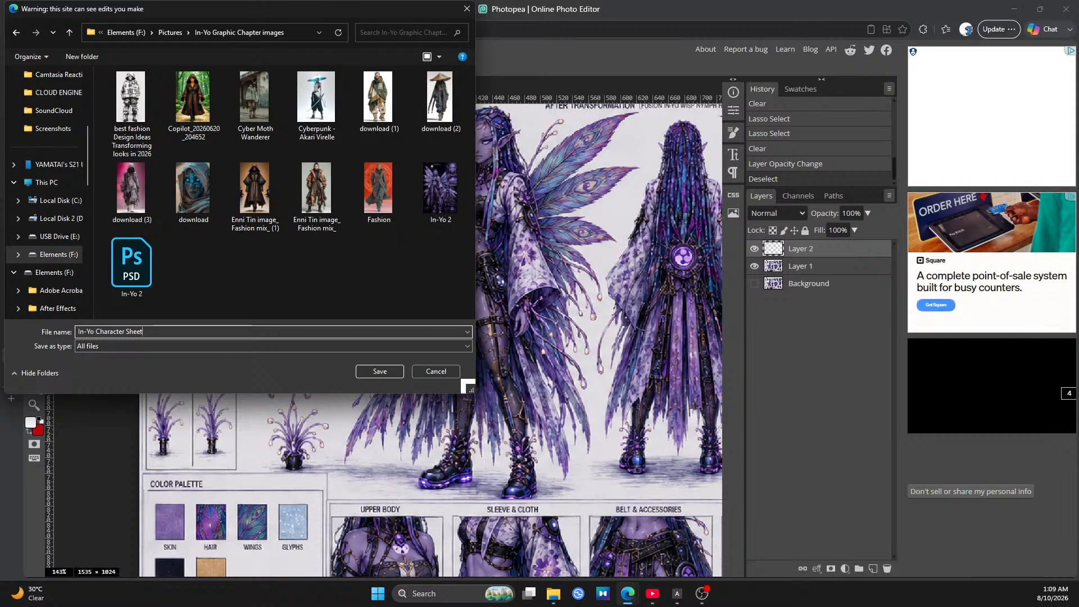
{"action": "left_click", "coordinate": [375, 372]}
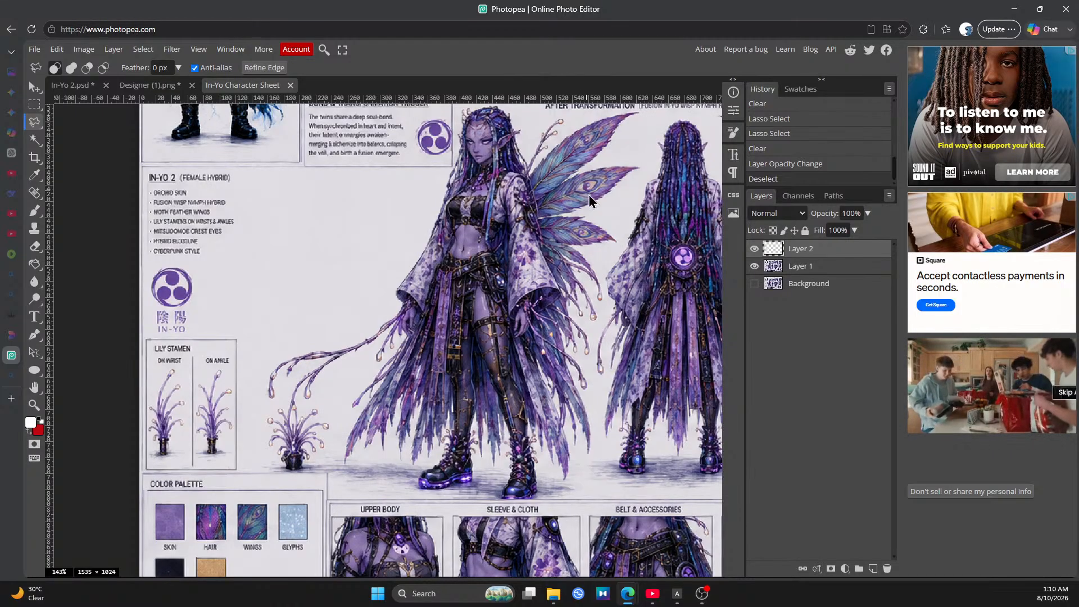
On Layer 1, lasso a small patch of blue wing texture just below the After Transformation front figure's sleeve cuff, above the wrist stamens
{"action": "scroll", "coordinate": [618, 208], "scroll_direction": "up", "scroll_amount": 2}
{"action": "scroll", "coordinate": [641, 214], "scroll_direction": "down", "scroll_amount": 1}
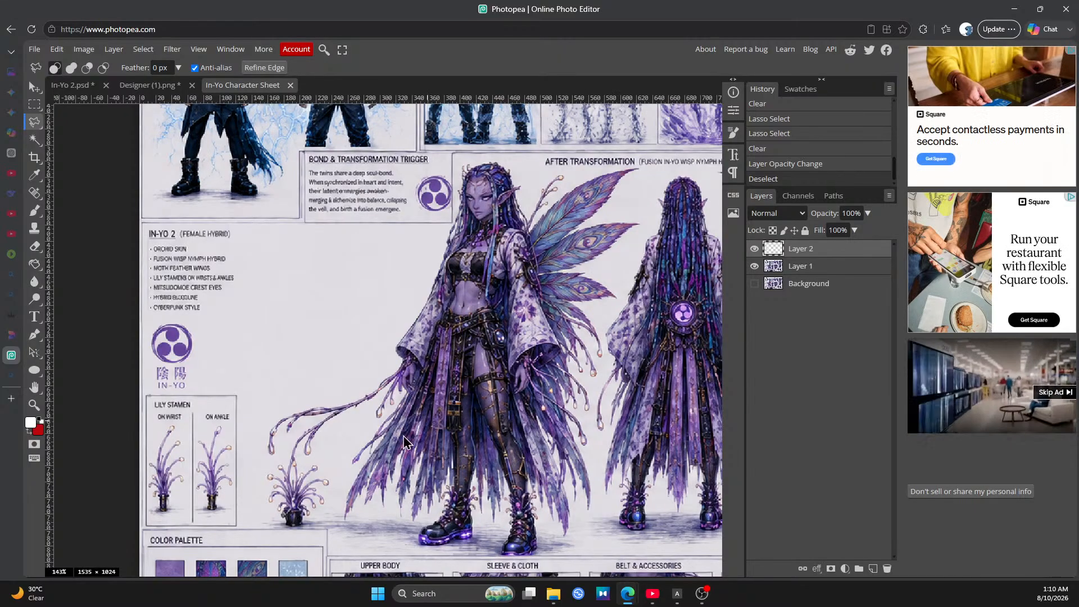
{"action": "left_click", "coordinate": [34, 405]}
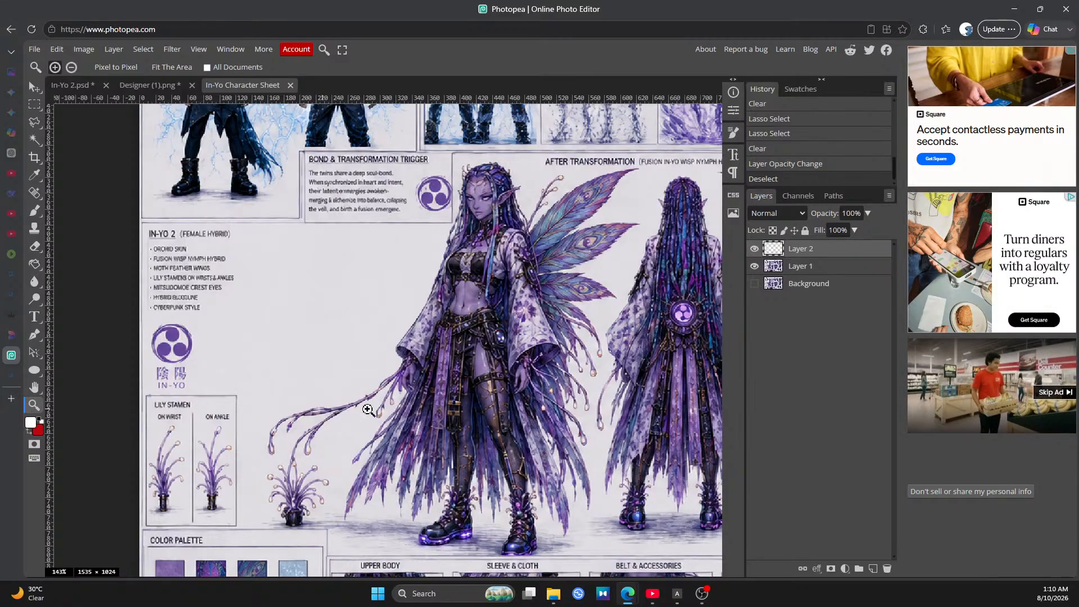
{"action": "left_click_drag", "start_coordinate": [561, 392], "coordinate": [609, 366]}
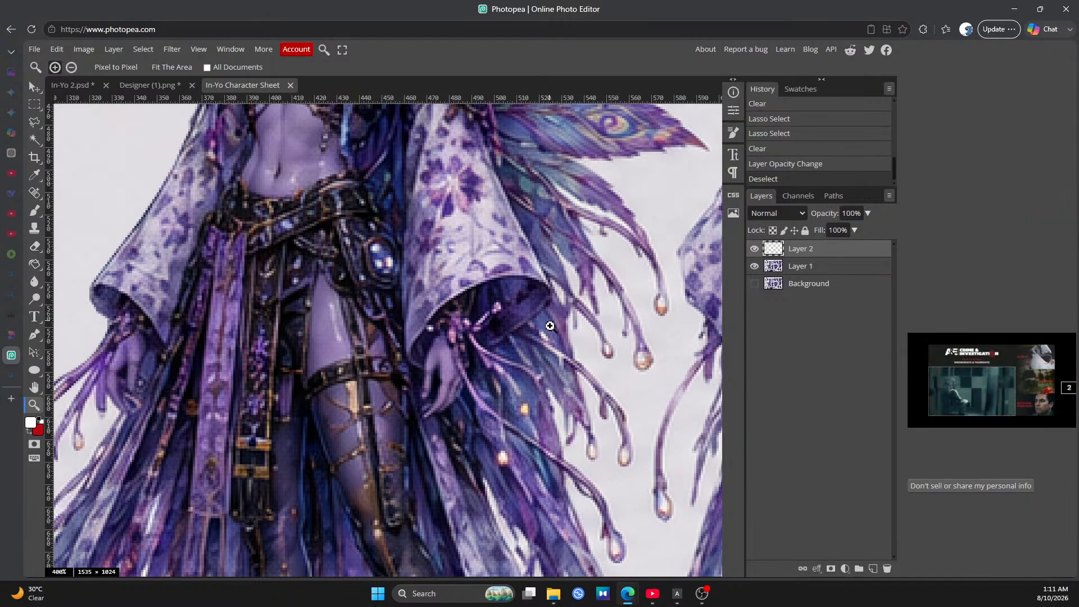
{"action": "left_click", "coordinate": [791, 274]}
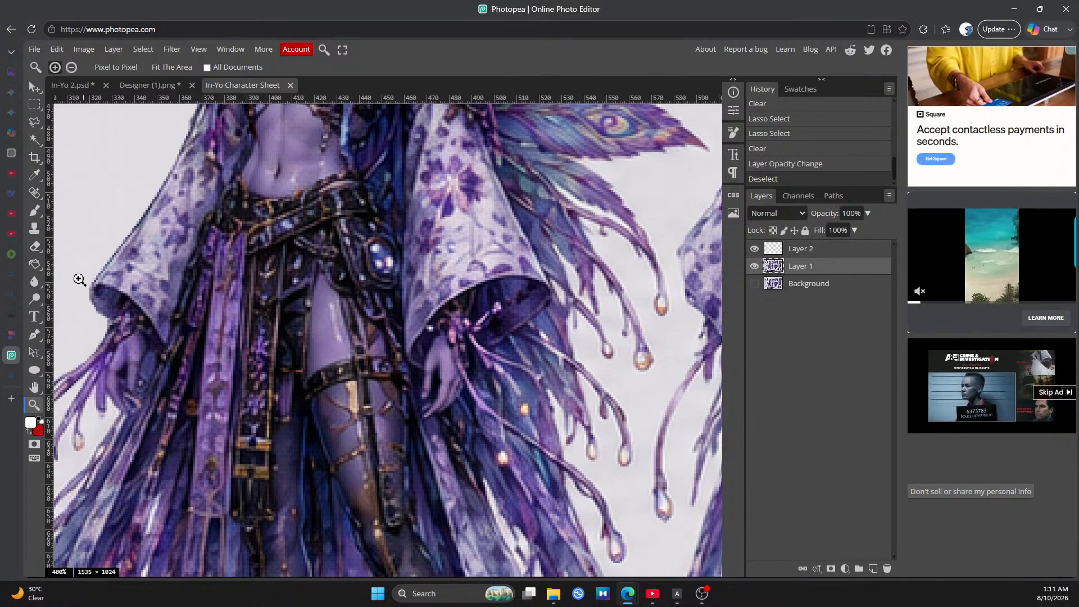
{"action": "left_click", "coordinate": [35, 124]}
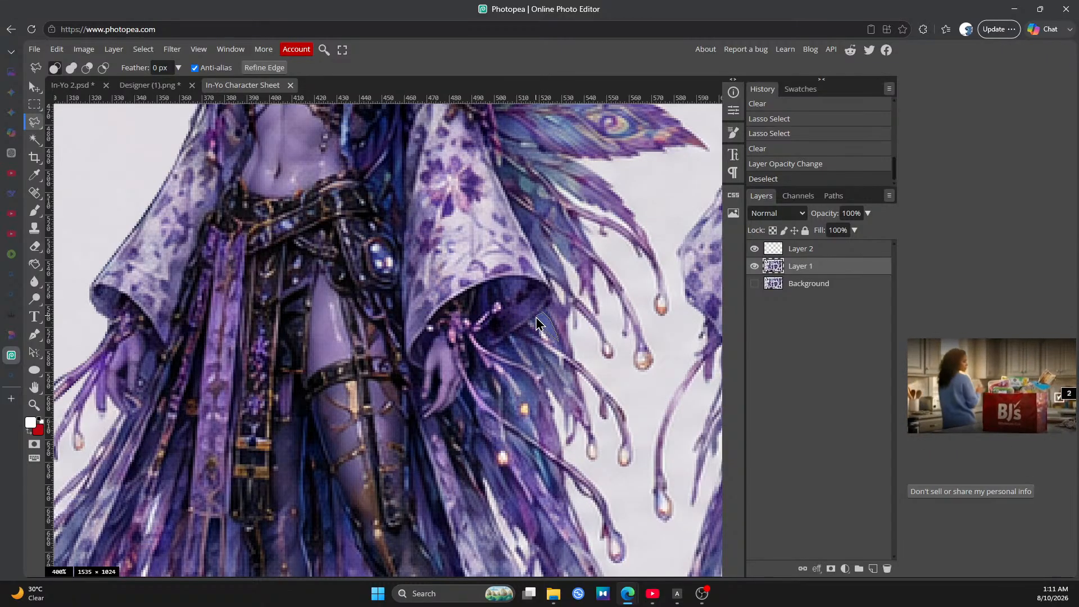
{"action": "left_click_drag", "start_coordinate": [536, 324], "coordinate": [544, 336]}
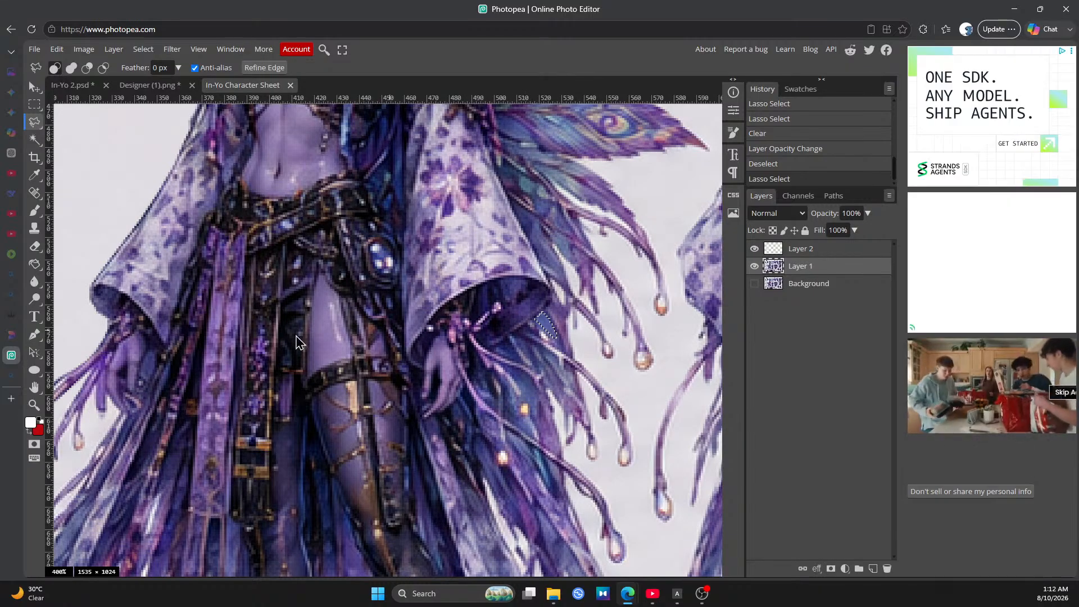
Copy the lassoed patch from Layer 1 and paste it as a new layer
{"action": "left_click", "coordinate": [57, 49]}
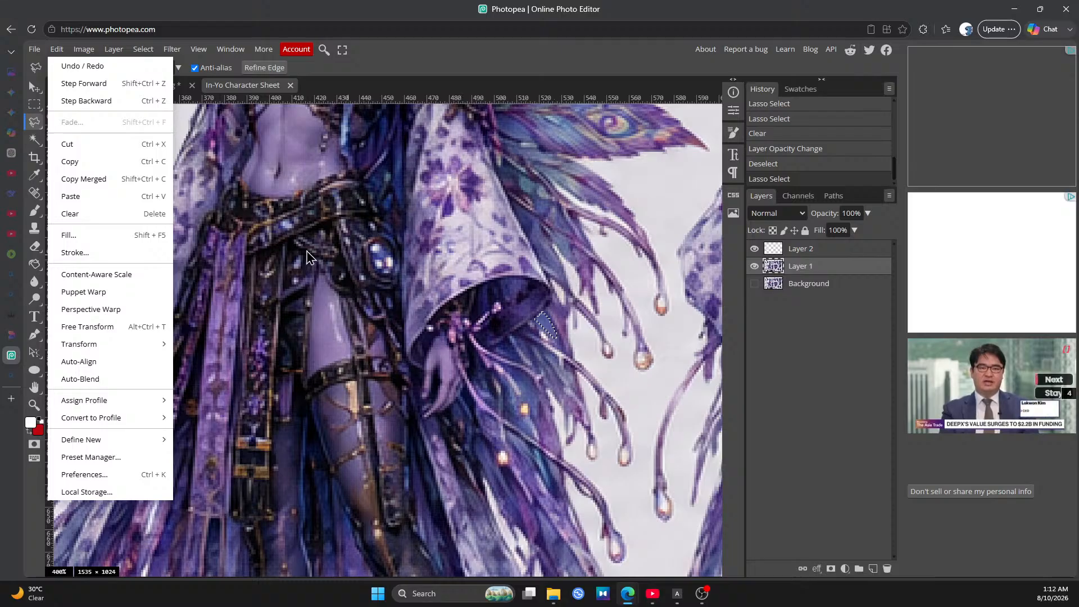
{"action": "left_click", "coordinate": [77, 162]}
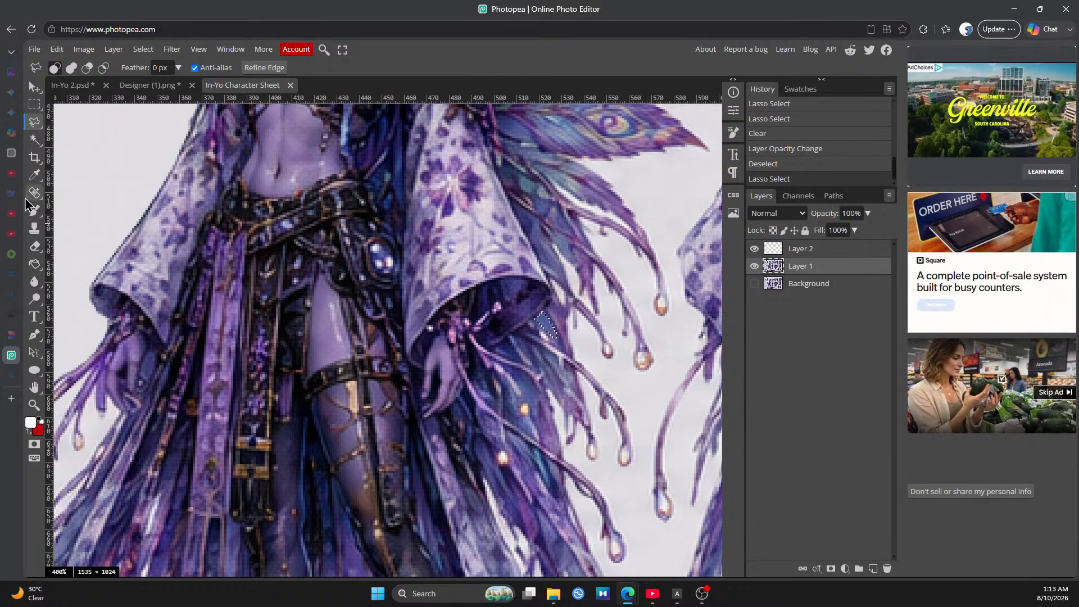
{"action": "left_click", "coordinate": [59, 50]}
{"action": "left_click", "coordinate": [85, 198]}
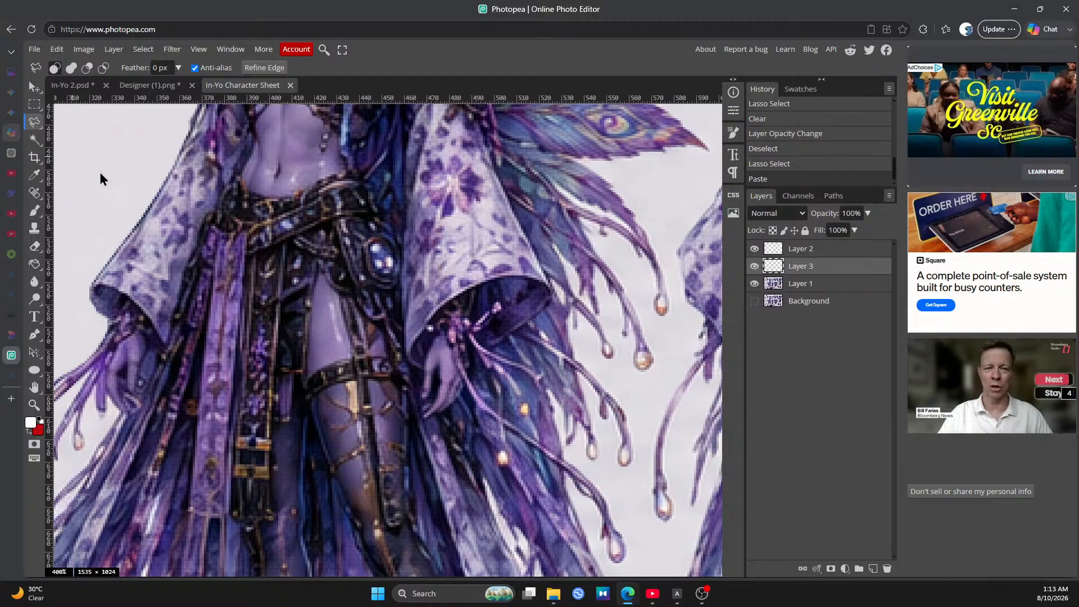
Free-transform the pasted patch on Layer 3, scaling it proportionally to 217.98% and placing it over the blue wing area below the sleeve cuff
{"action": "left_click", "coordinate": [60, 51]}
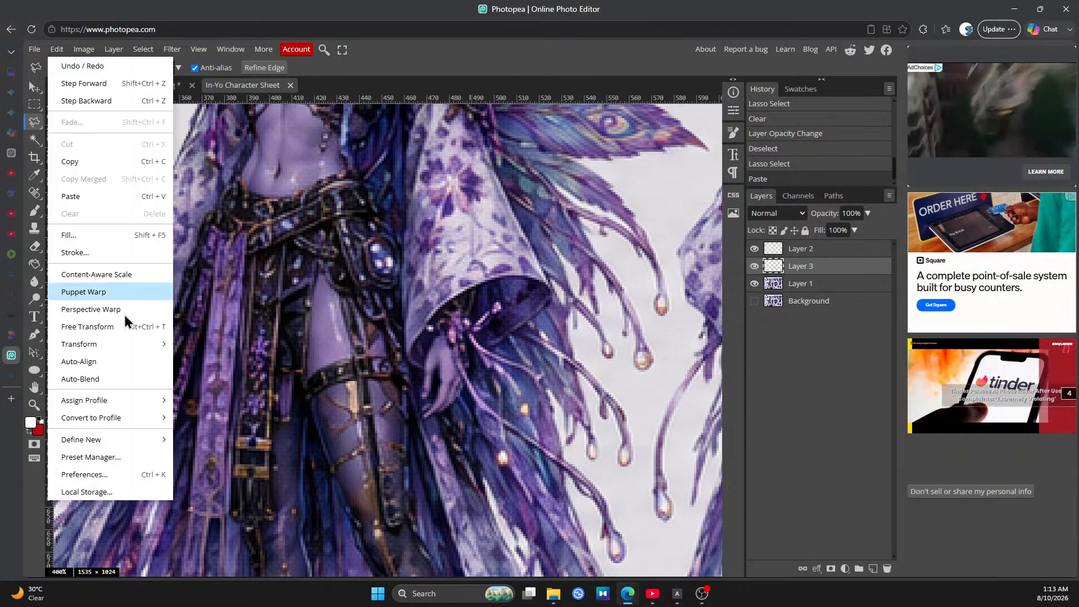
{"action": "mouse_move", "coordinate": [127, 343]}
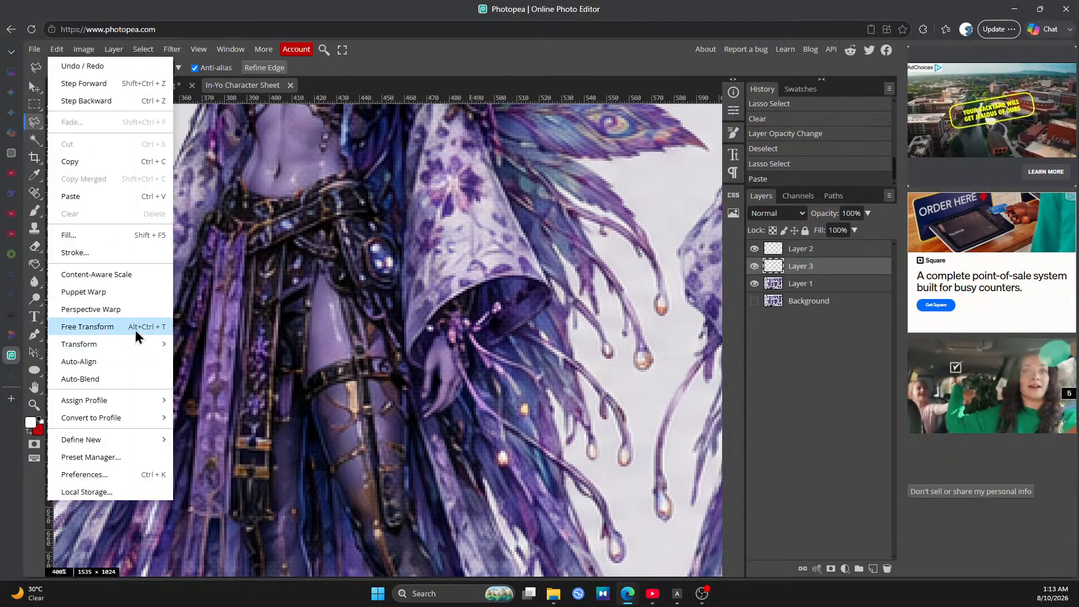
{"action": "left_click", "coordinate": [135, 328]}
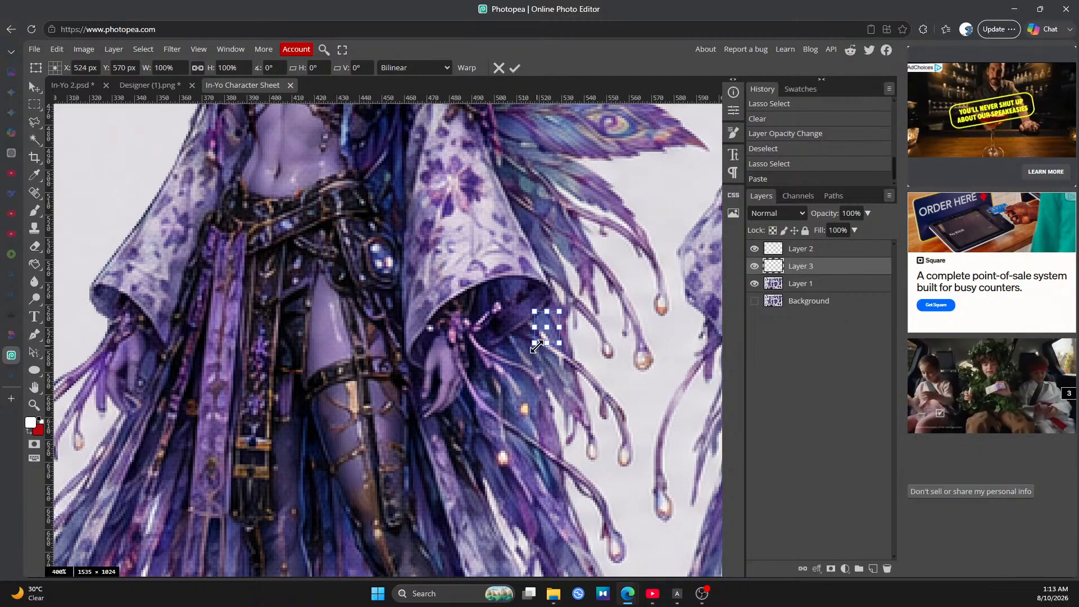
{"action": "left_click_drag", "start_coordinate": [537, 346], "coordinate": [505, 380]}
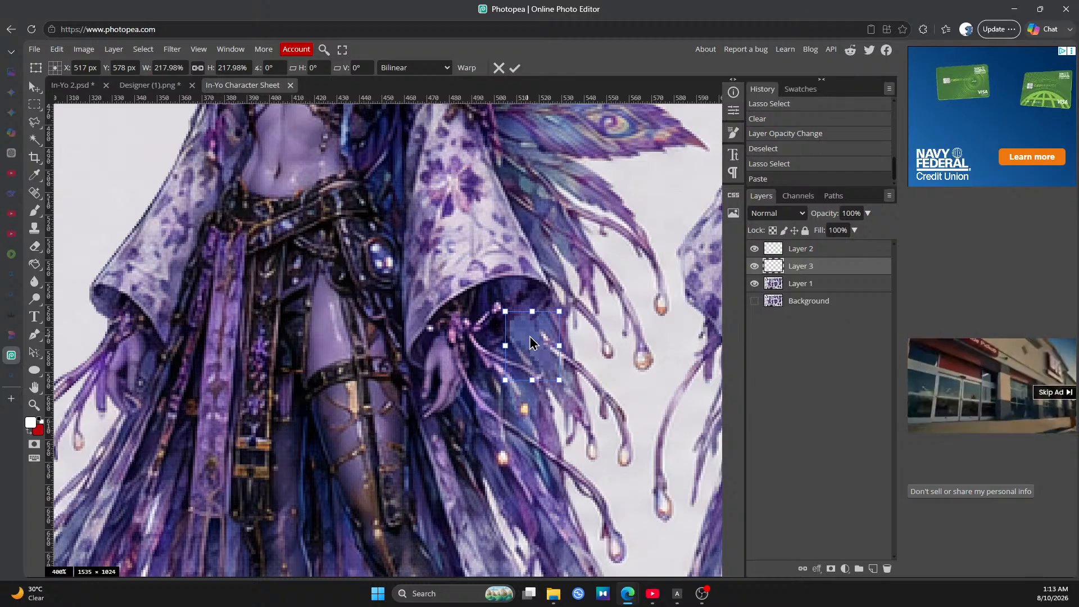
{"action": "left_click_drag", "start_coordinate": [531, 343], "coordinate": [542, 344]}
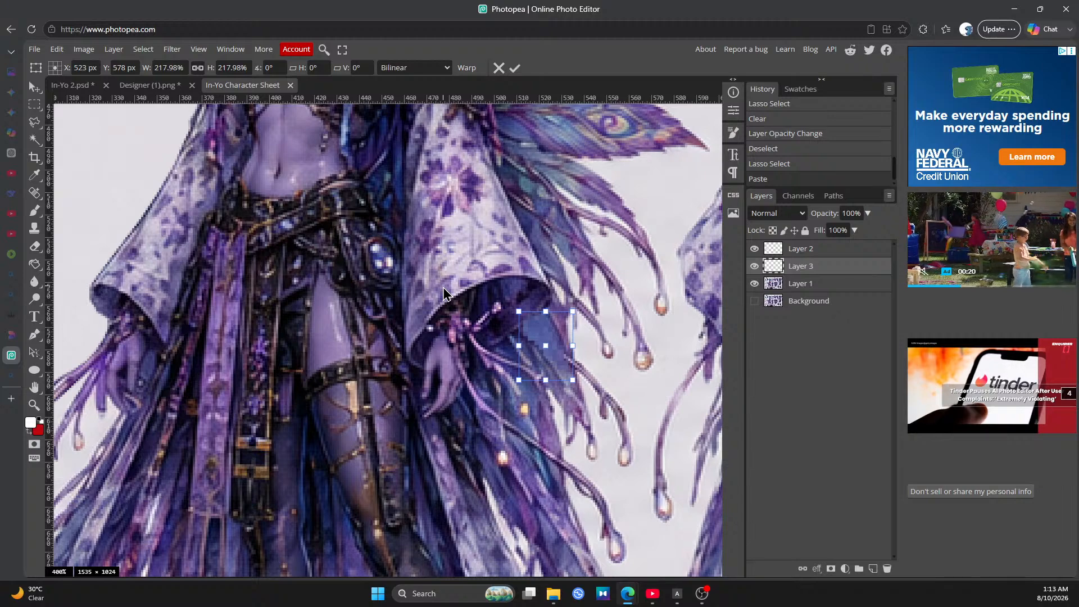
{"action": "left_click_drag", "start_coordinate": [555, 345], "coordinate": [558, 344]}
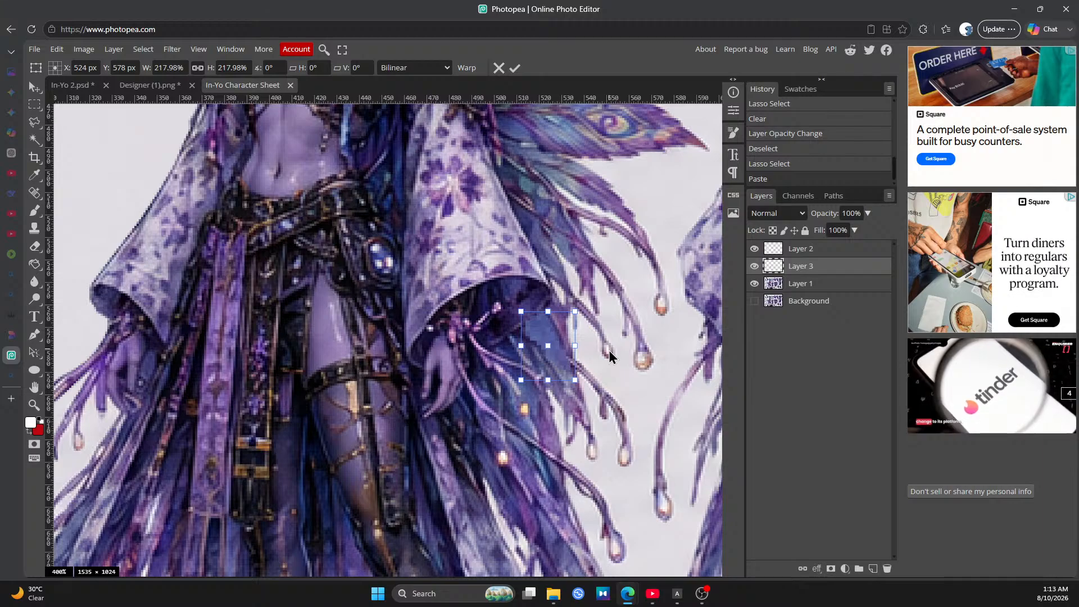
{"action": "key", "text": "Return"}
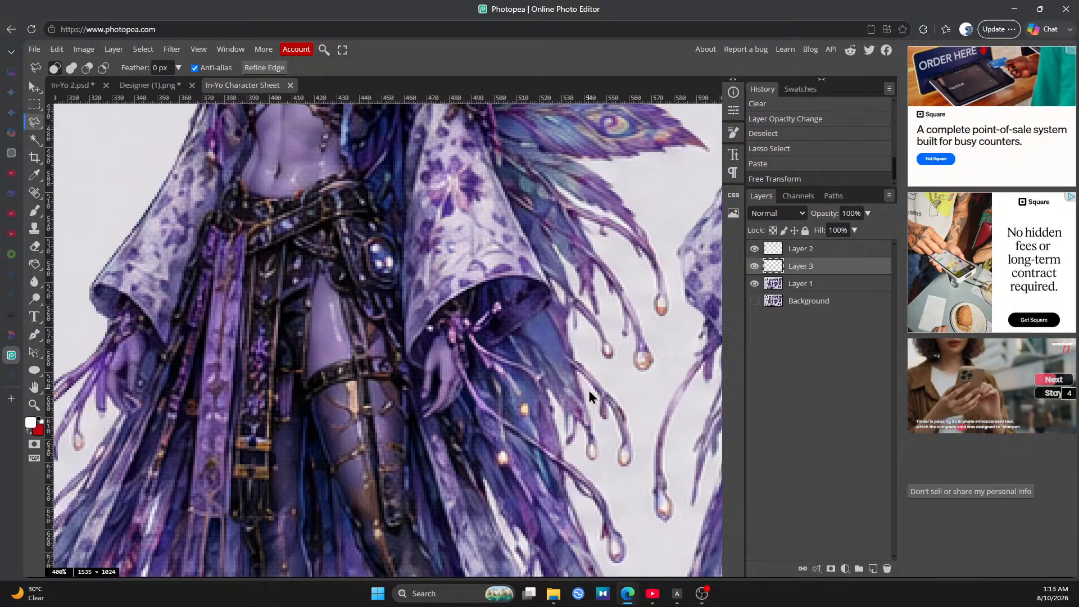
Soften the enlarged patch on Layer 3 with repeated Blur tool strokes at 50% strength, blending it into the surrounding wing
{"action": "left_click", "coordinate": [41, 287]}
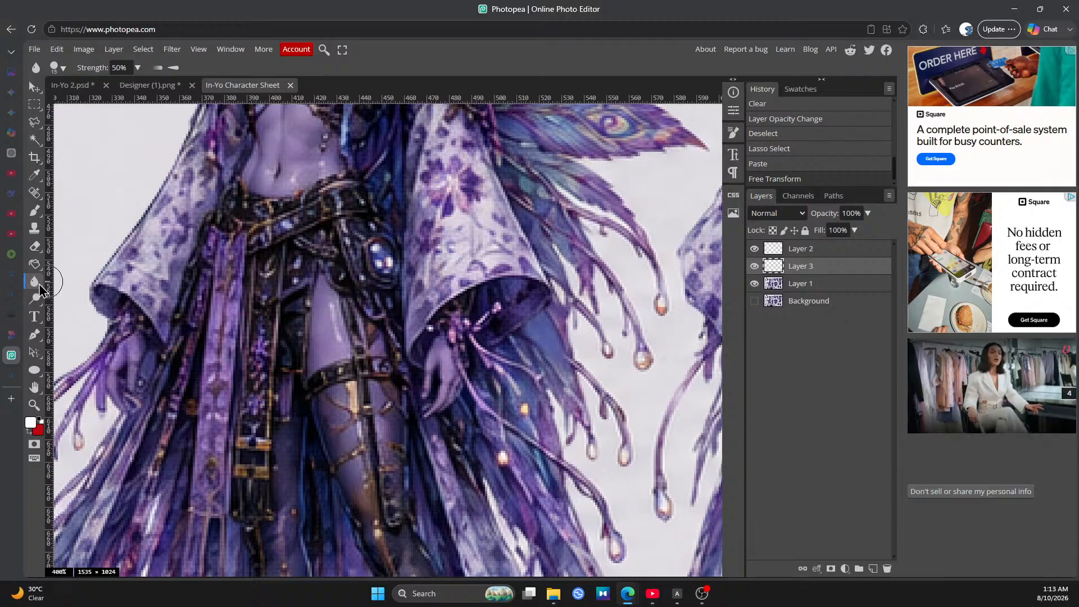
{"action": "left_click_drag", "start_coordinate": [565, 374], "coordinate": [544, 369]}
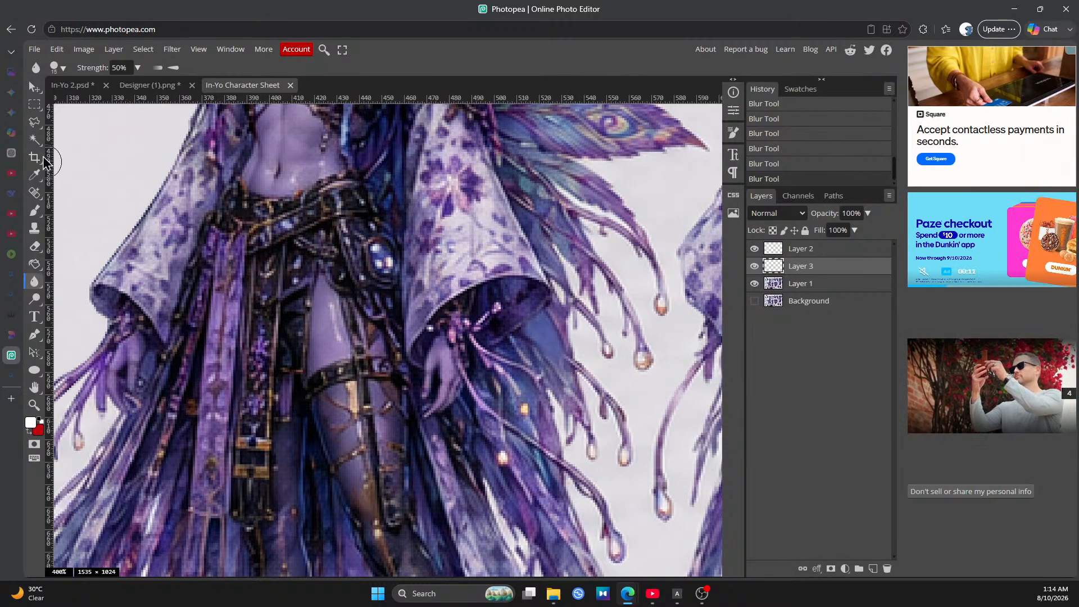
{"action": "left_click", "coordinate": [34, 125]}
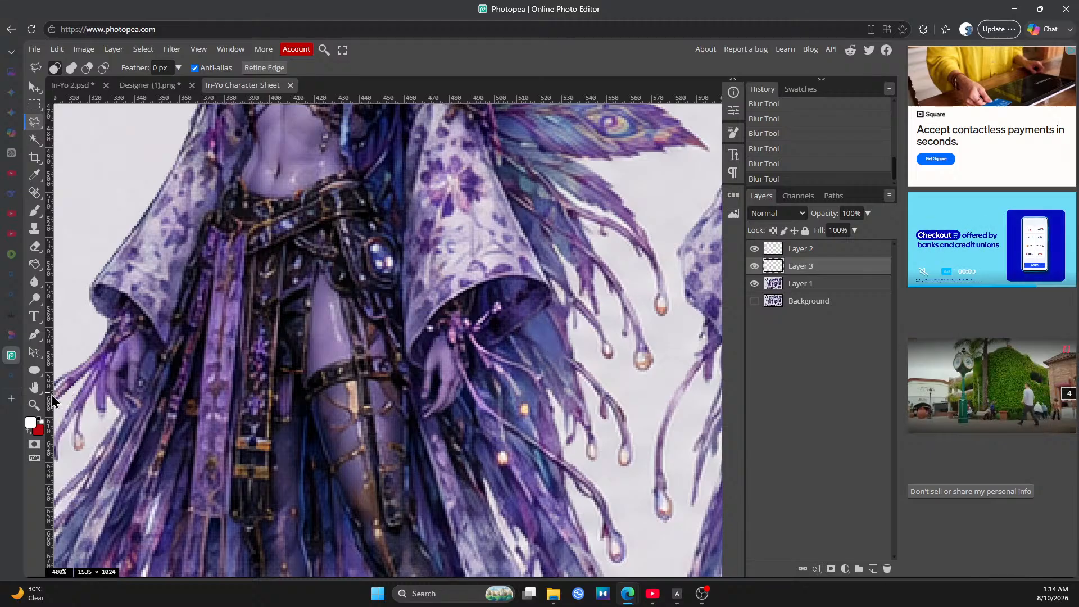
{"action": "left_click", "coordinate": [34, 404]}
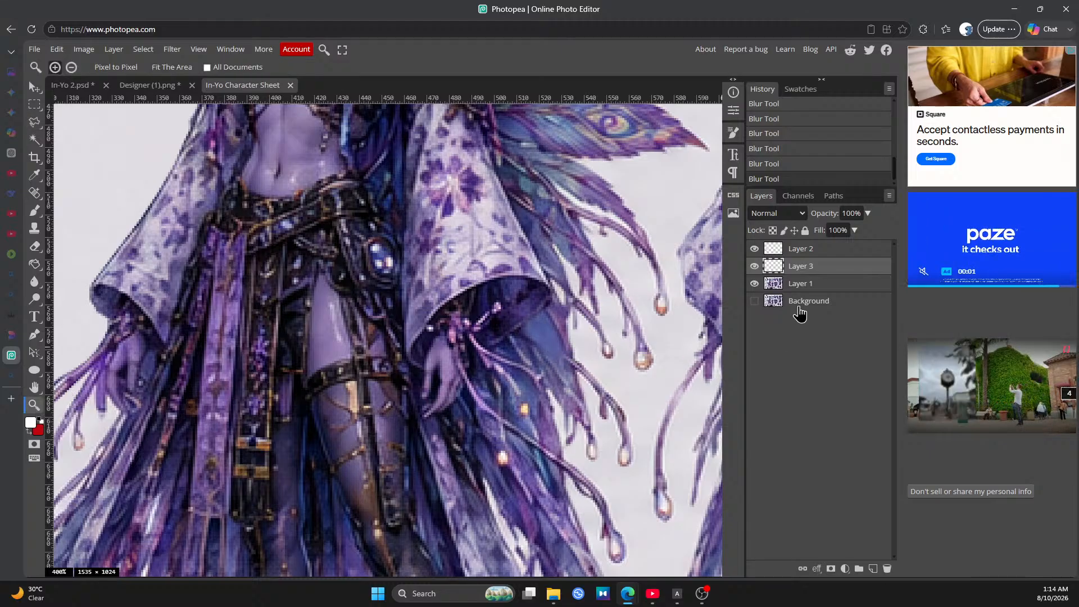
{"action": "left_click", "coordinate": [806, 283]}
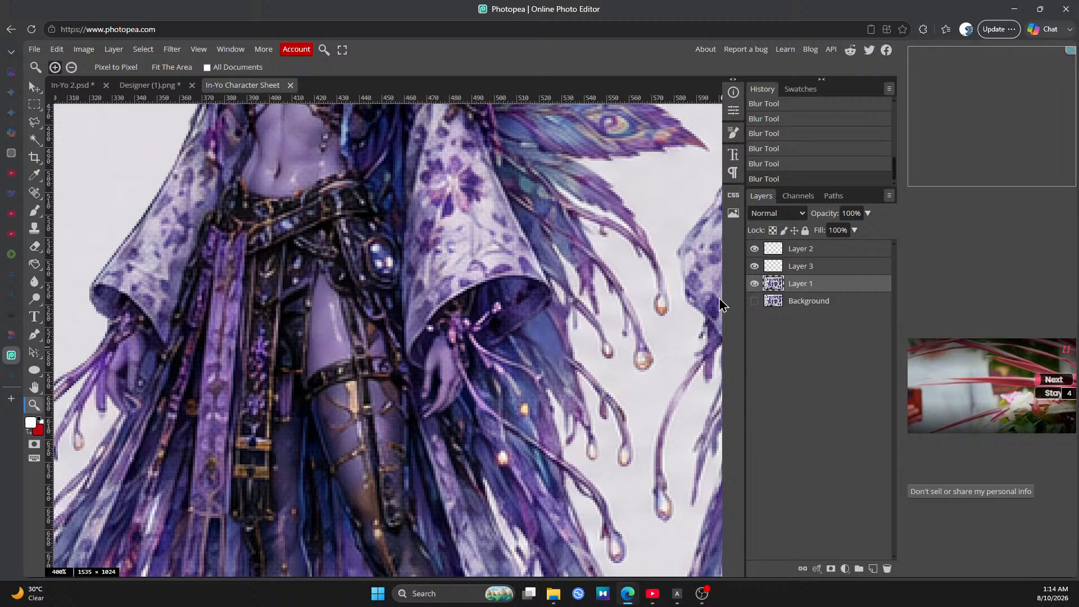
{"action": "left_click", "coordinate": [810, 269]}
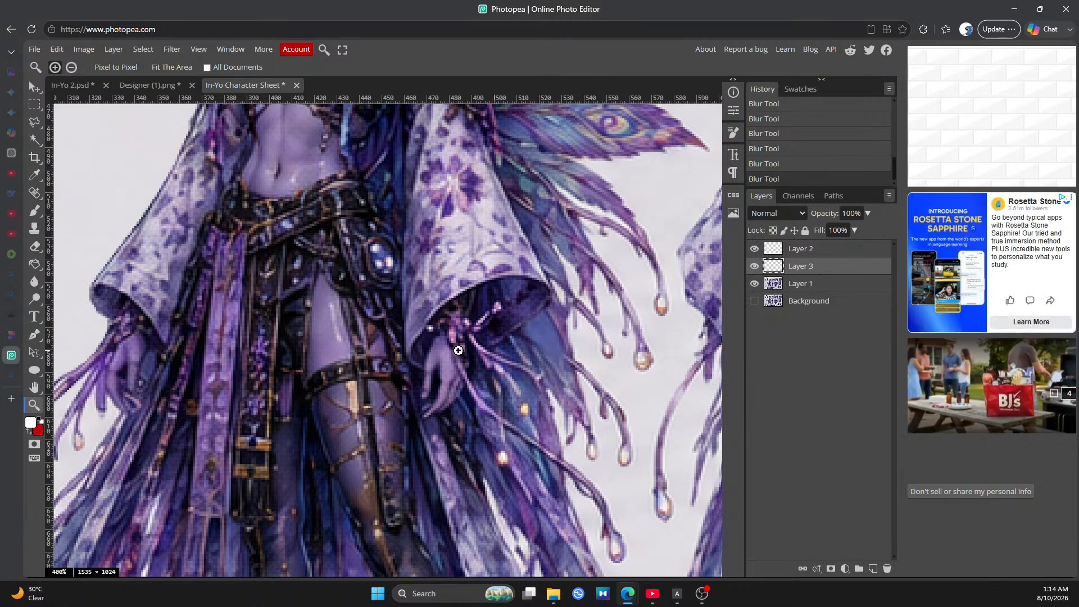
{"action": "left_click", "coordinate": [35, 122]}
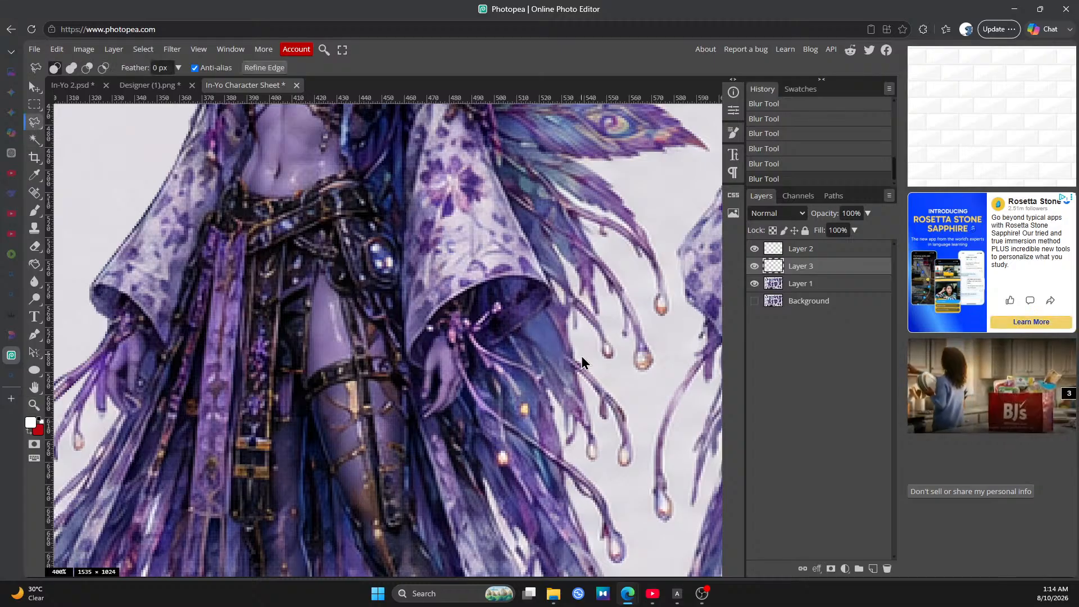
{"action": "left_click", "coordinate": [602, 376]}
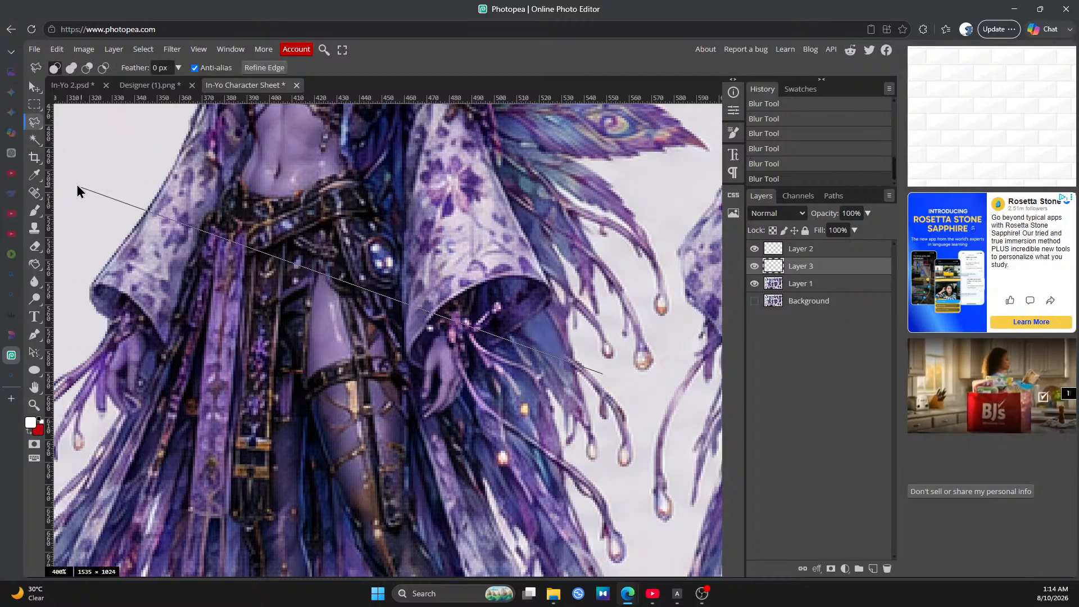
{"action": "left_click", "coordinate": [601, 377]}
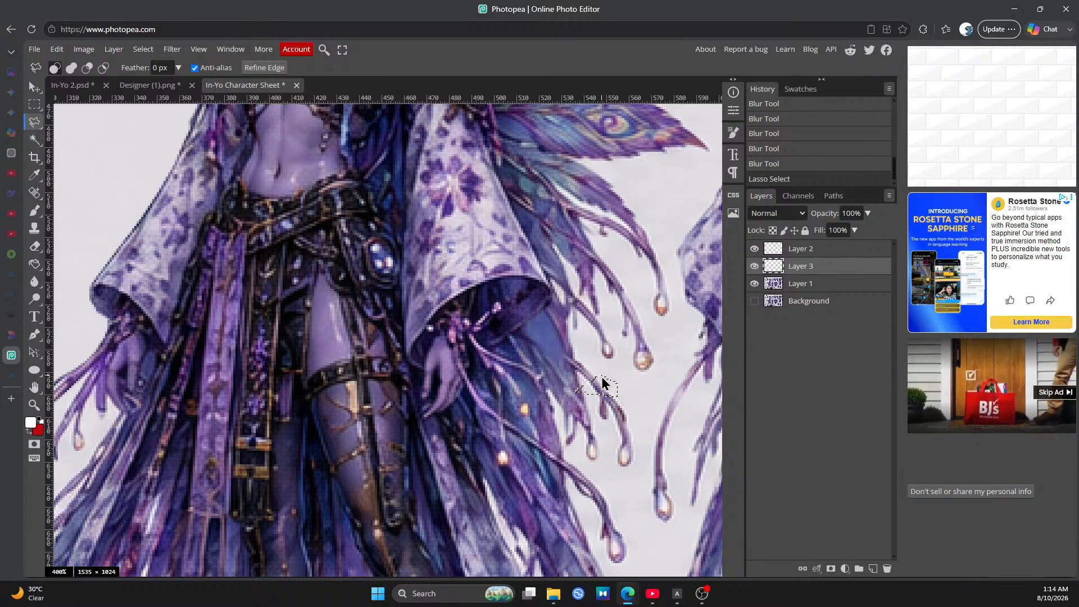
{"action": "left_click", "coordinate": [56, 49]}
{"action": "left_click", "coordinate": [75, 161]}
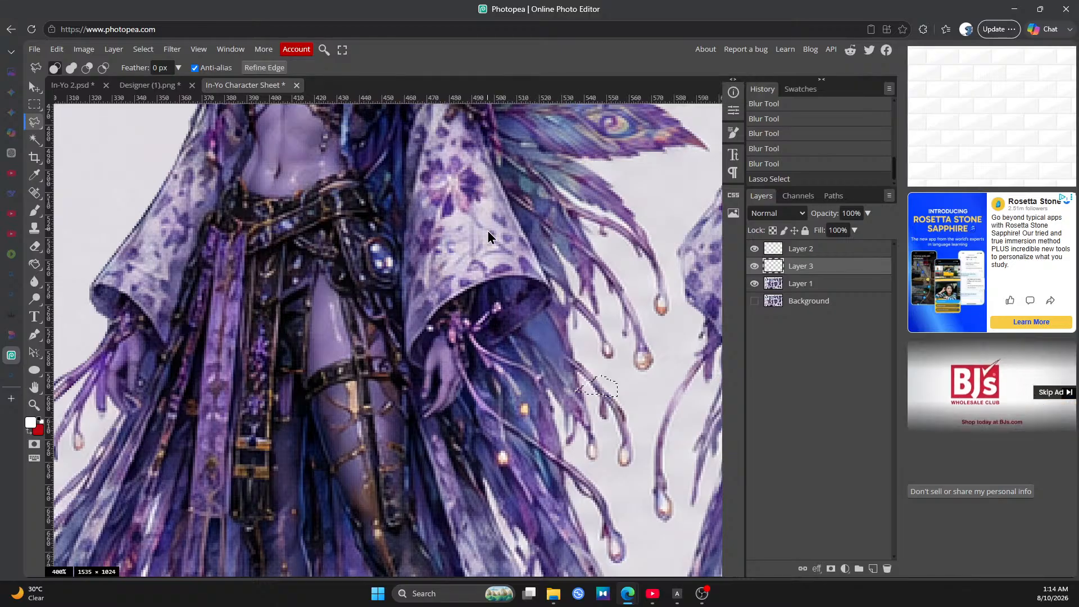
{"action": "left_click", "coordinate": [144, 51]}
{"action": "left_click", "coordinate": [157, 78]}
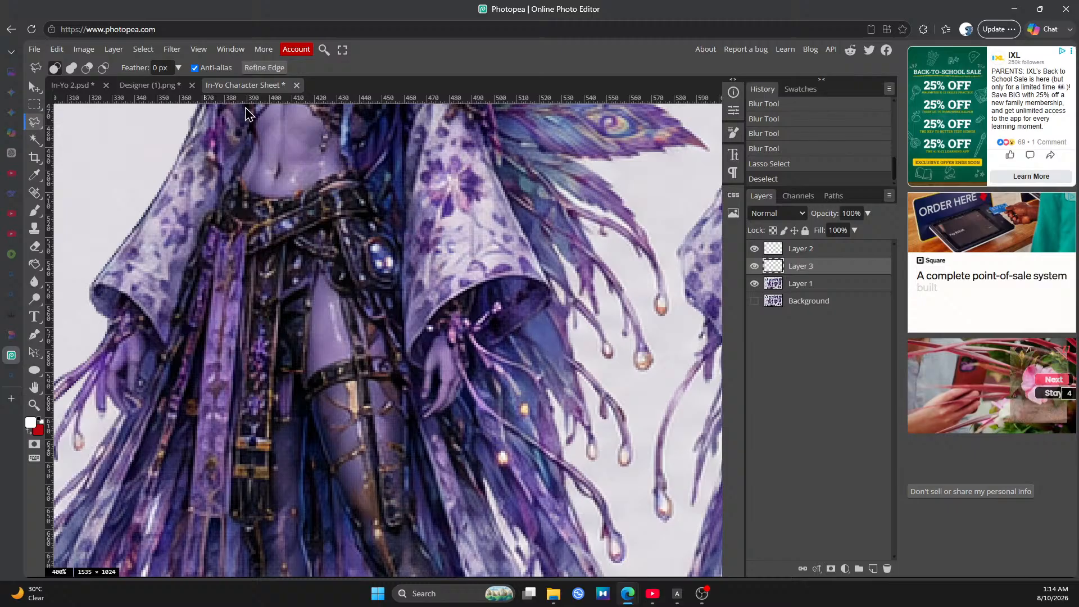
On Layer 1, lasso a small piece at the base of the stamen tendril where it meets the wing edge beside the blue patch
{"action": "left_click", "coordinate": [787, 283]}
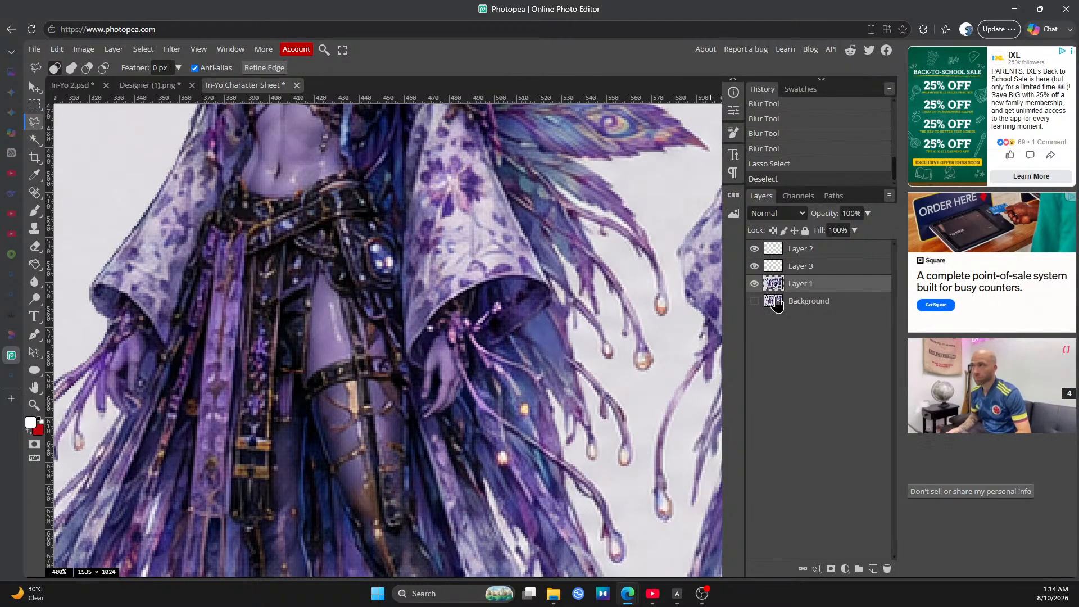
{"action": "left_click", "coordinate": [34, 405]}
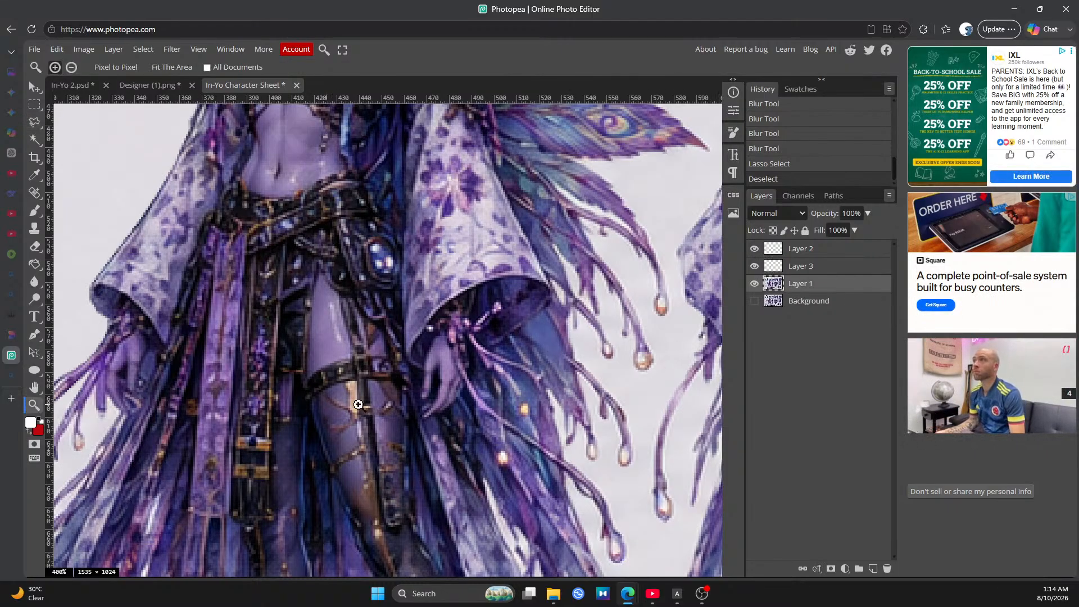
{"action": "left_click", "coordinate": [574, 365]}
{"action": "left_click", "coordinate": [572, 356]}
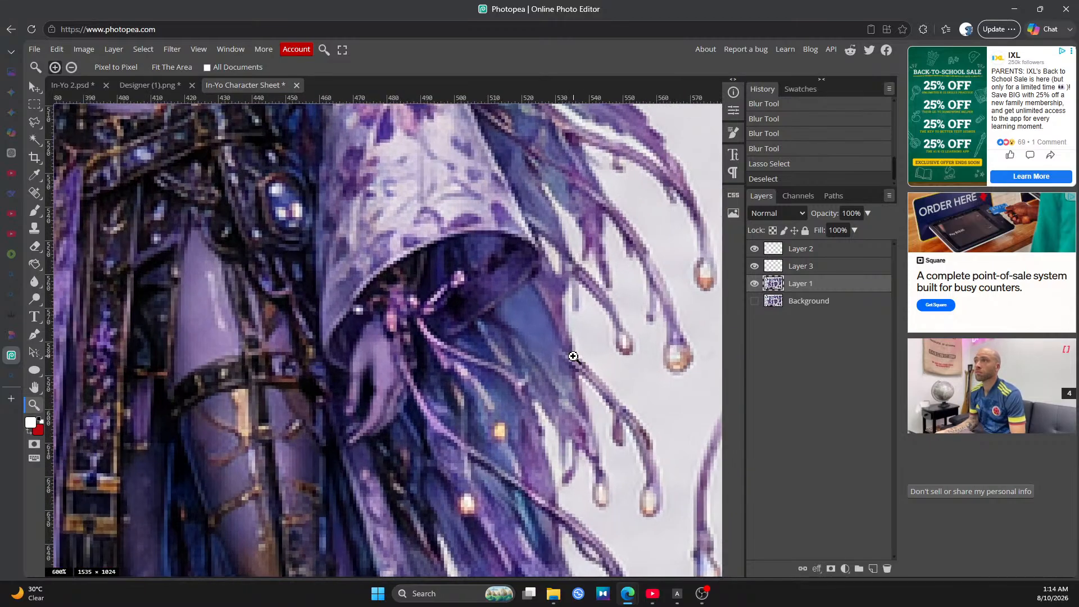
{"action": "left_click", "coordinate": [564, 354]}
{"action": "left_click", "coordinate": [35, 125]}
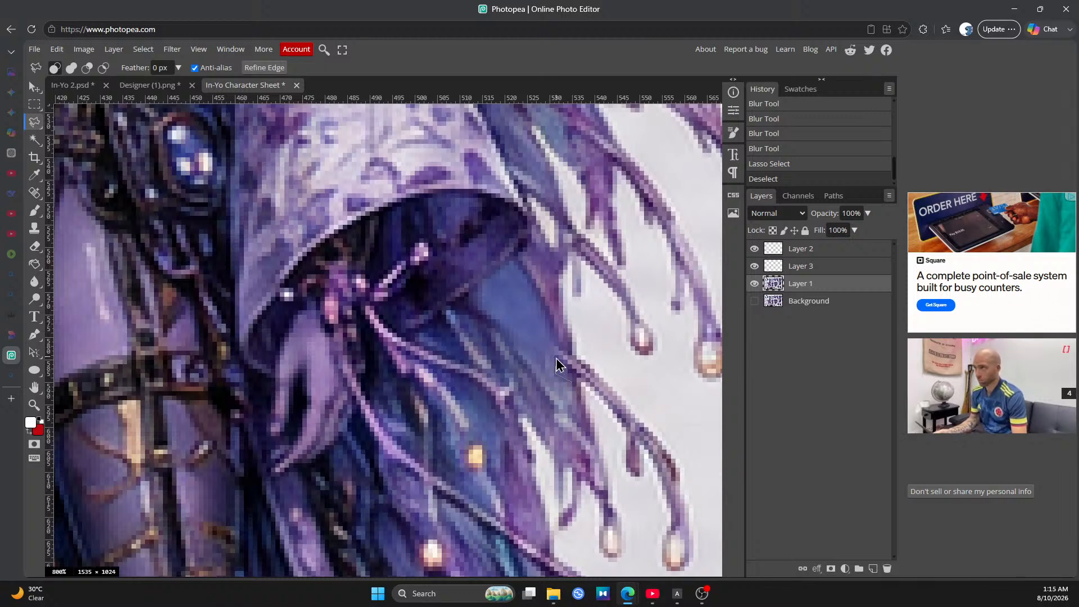
{"action": "left_click_drag", "start_coordinate": [562, 371], "coordinate": [573, 382]}
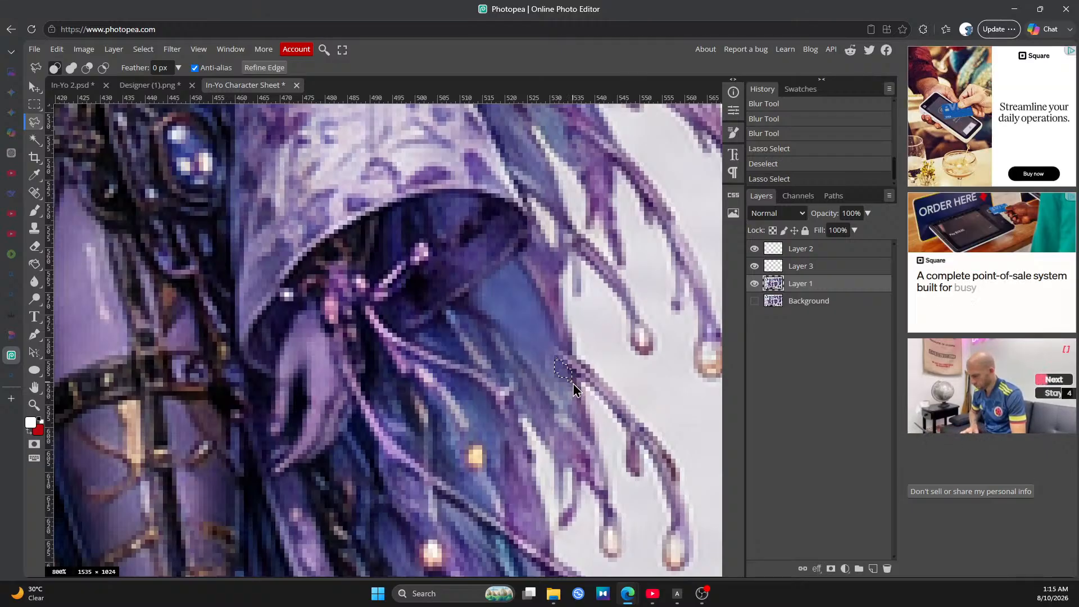
Copy the lassoed tendril piece, paste it as a new layer above Layer 3, and move it to the wing edge at the tendril's base
{"action": "left_click", "coordinate": [58, 50]}
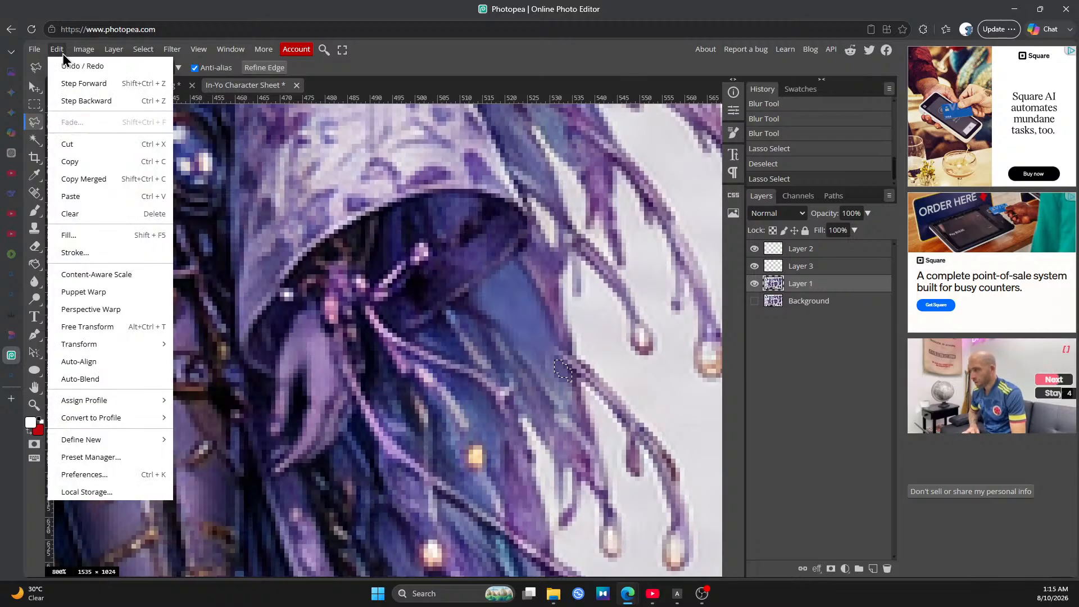
{"action": "left_click", "coordinate": [80, 164]}
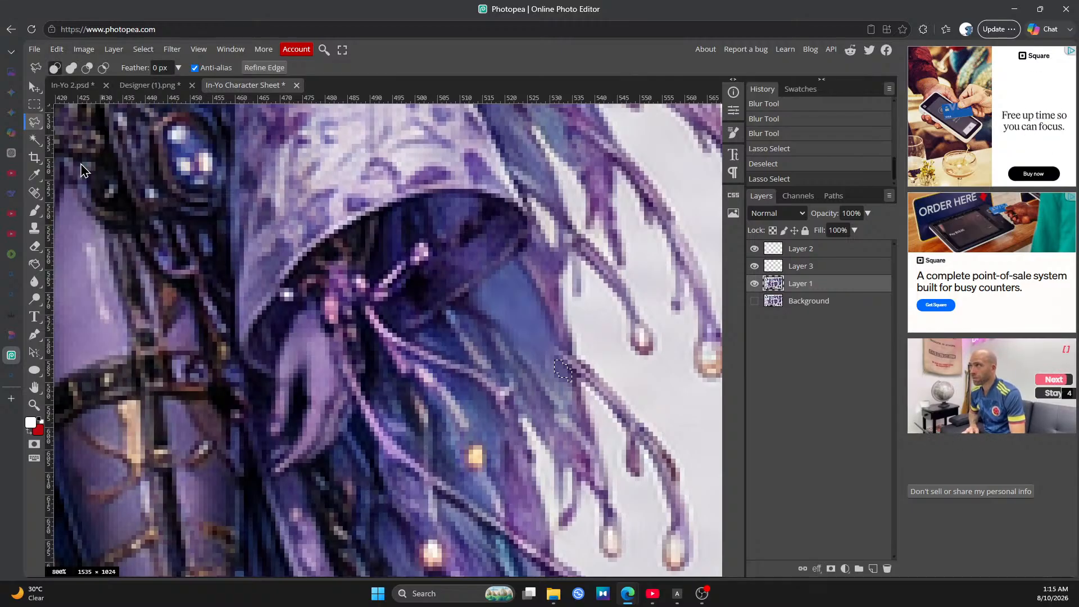
{"action": "left_click", "coordinate": [819, 269]}
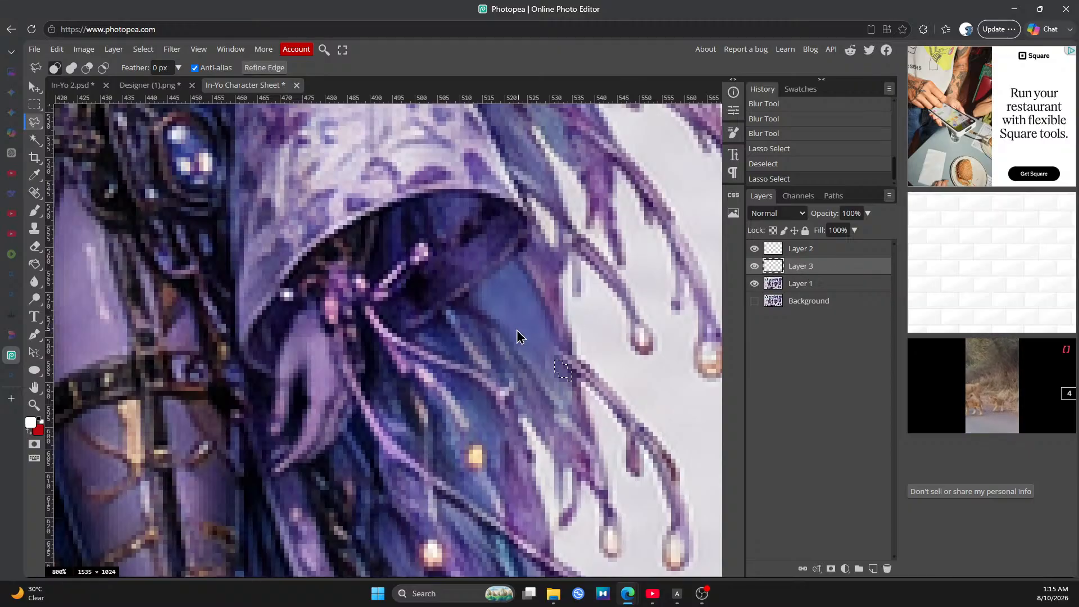
{"action": "left_click", "coordinate": [57, 50]}
{"action": "left_click", "coordinate": [85, 193]}
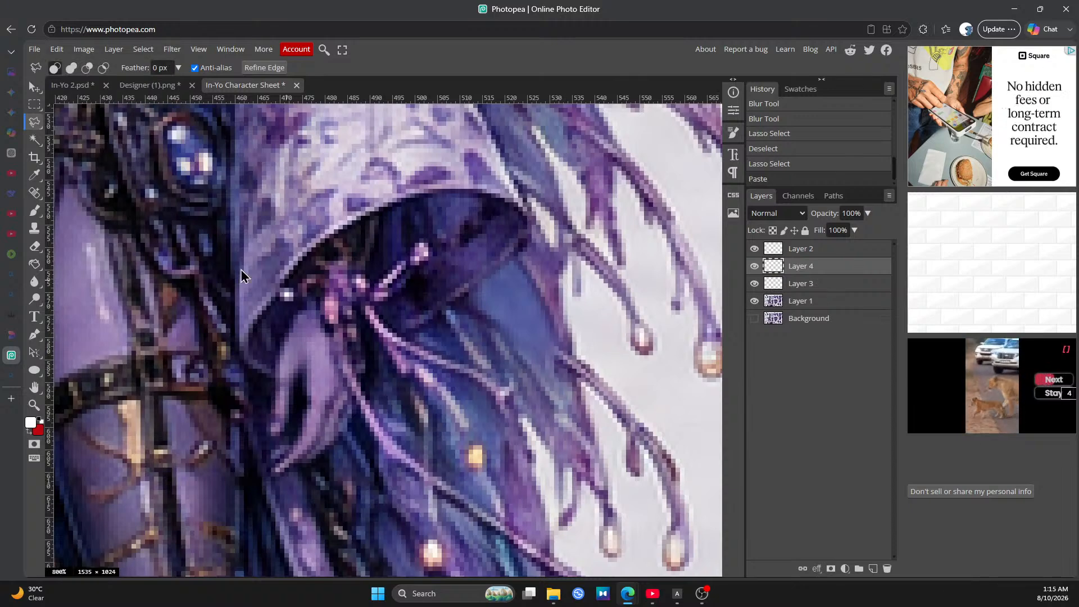
{"action": "left_click", "coordinate": [35, 89]}
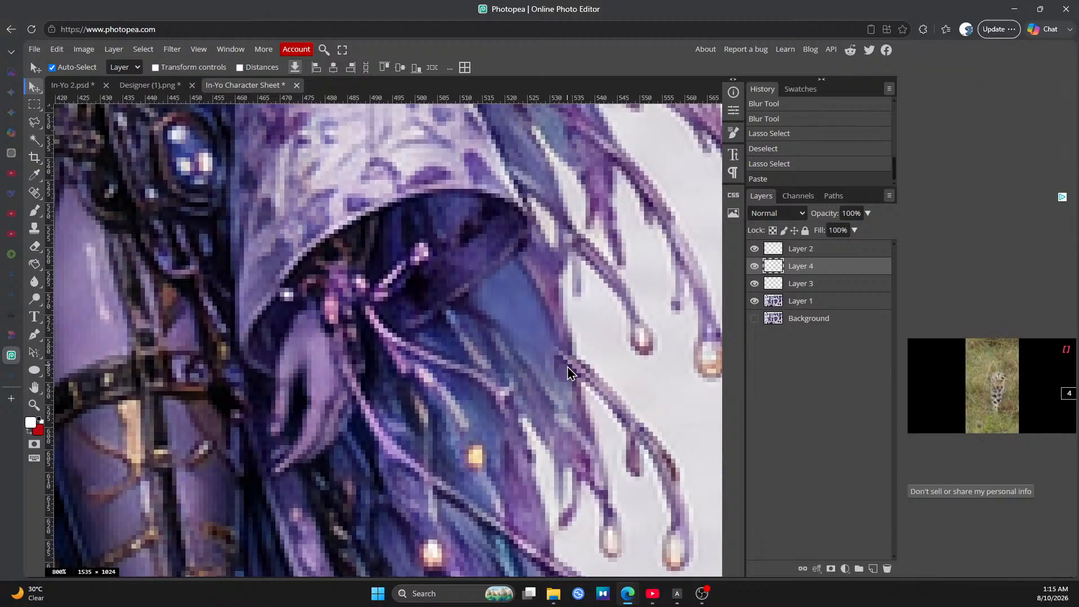
{"action": "left_click_drag", "start_coordinate": [567, 369], "coordinate": [584, 397]}
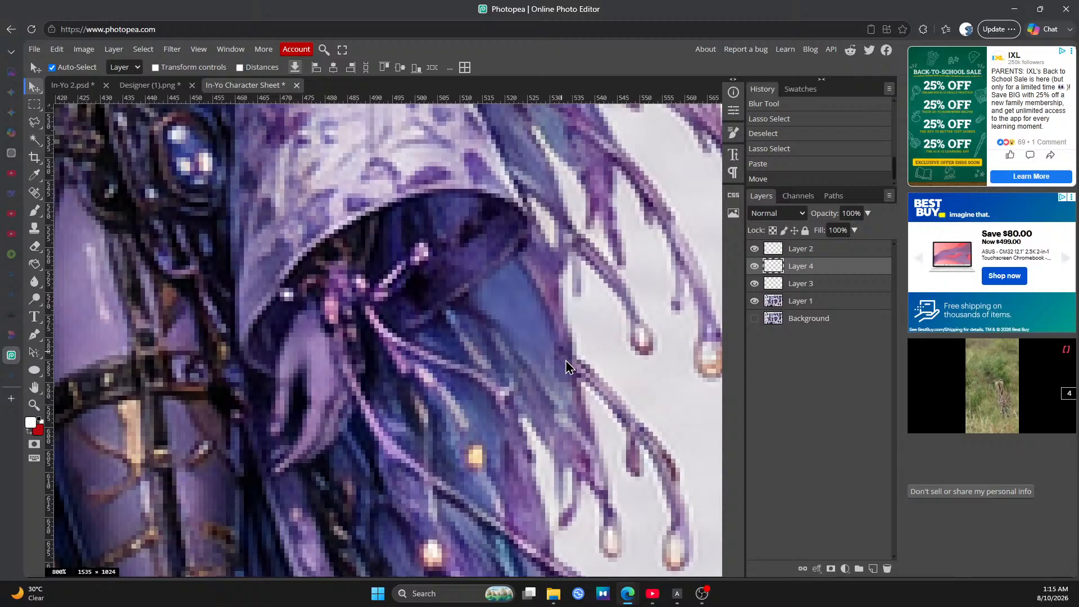
Set the eraser size to 2 px and erase the excess edges of the tendril piece on Layer 4 along the wing's outer edge
{"action": "left_click", "coordinate": [35, 250]}
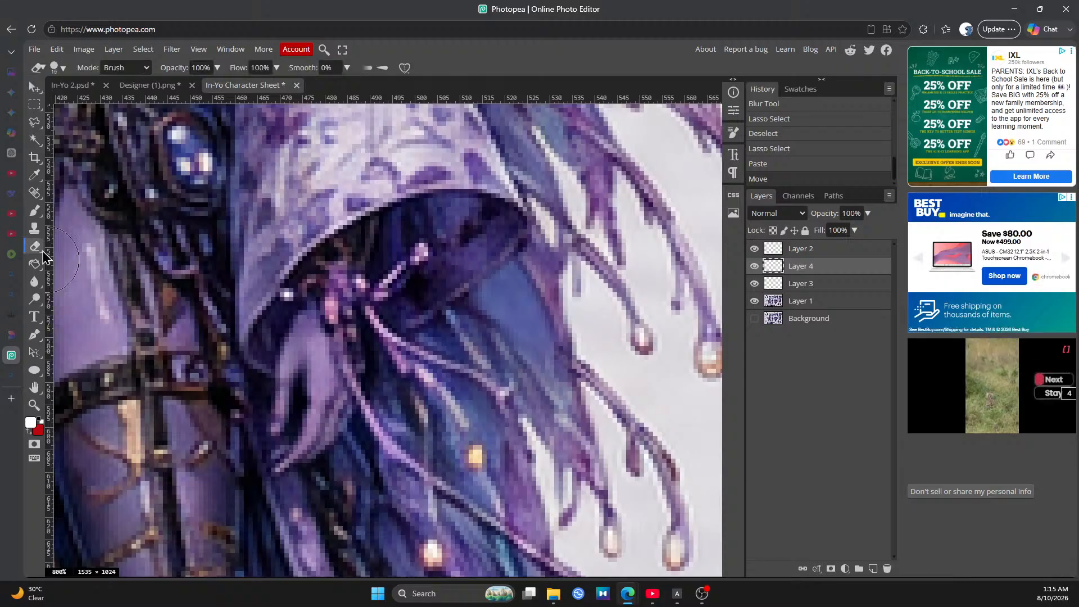
{"action": "left_click", "coordinate": [63, 69]}
{"action": "left_click", "coordinate": [116, 100]}
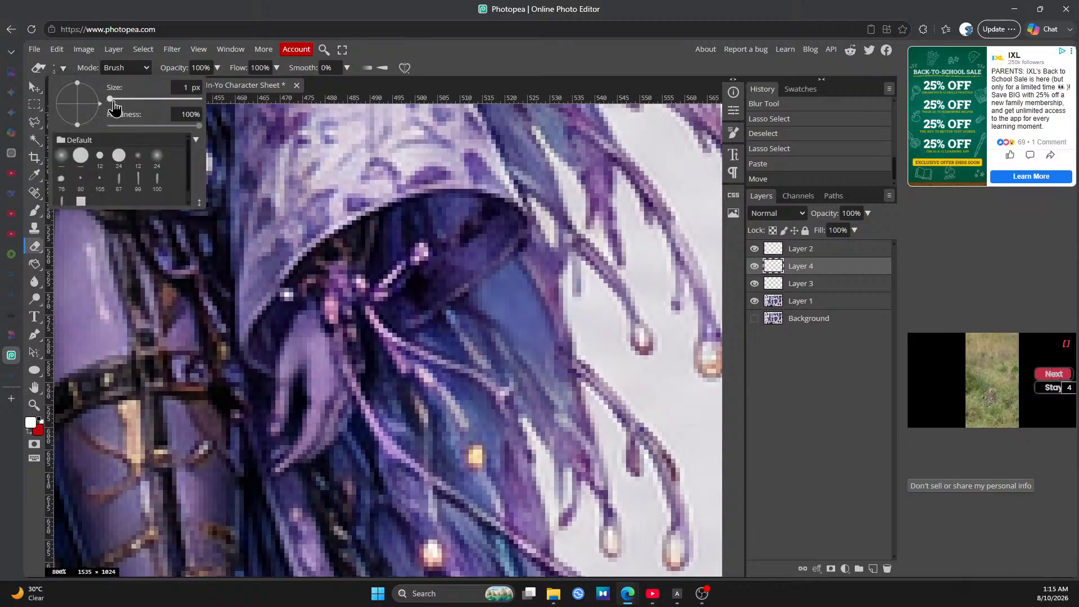
{"action": "left_click", "coordinate": [115, 101]}
{"action": "left_click", "coordinate": [116, 101]}
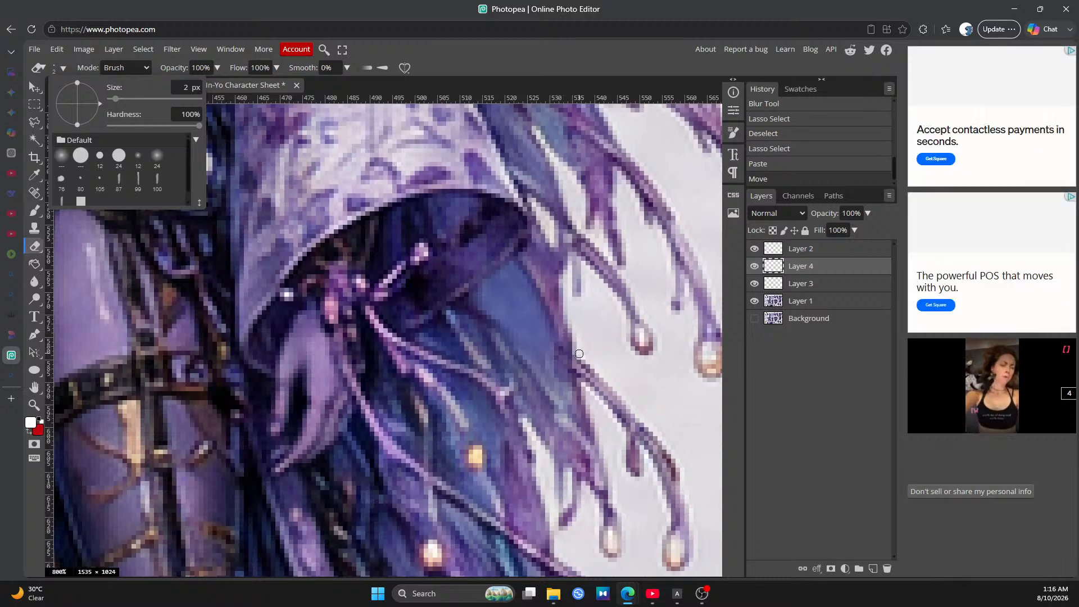
{"action": "left_click", "coordinate": [578, 352]}
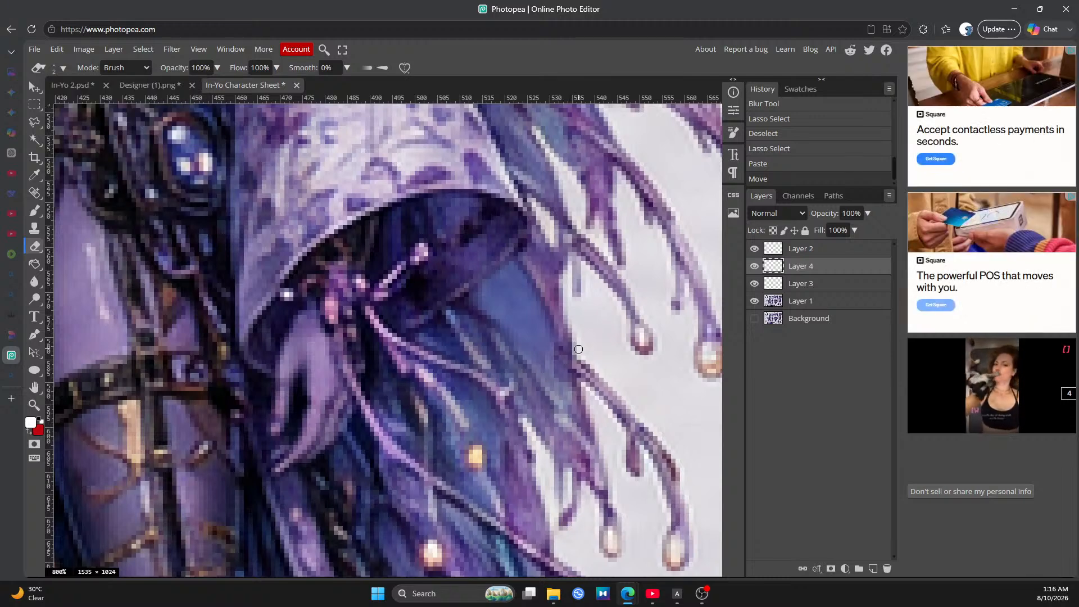
{"action": "left_click", "coordinate": [579, 352]}
{"action": "left_click", "coordinate": [570, 339]}
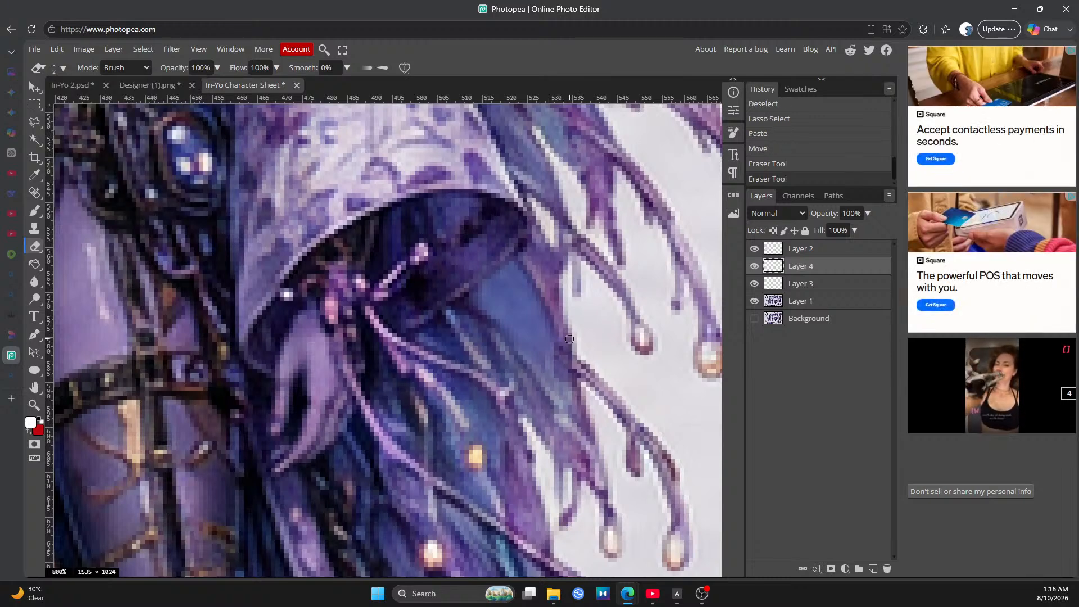
{"action": "left_click", "coordinate": [581, 366]}
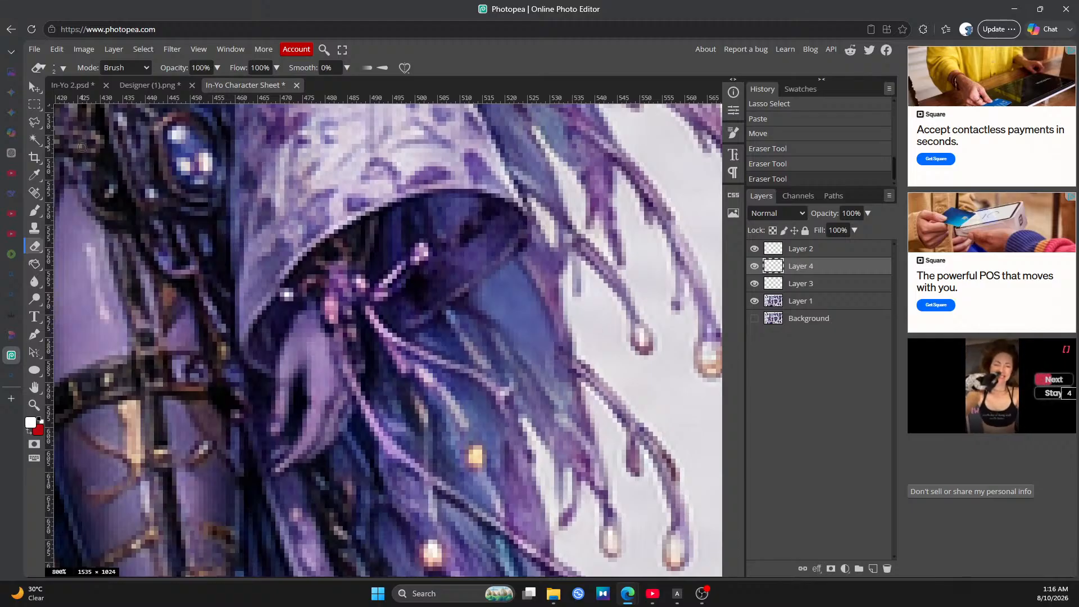
Paste another copy of the tendril piece as a new layer above Layer 4 and move it along the wing's outer edge
{"action": "left_click", "coordinate": [34, 404]}
{"action": "scroll", "coordinate": [455, 345], "scroll_direction": "down", "scroll_amount": 6}
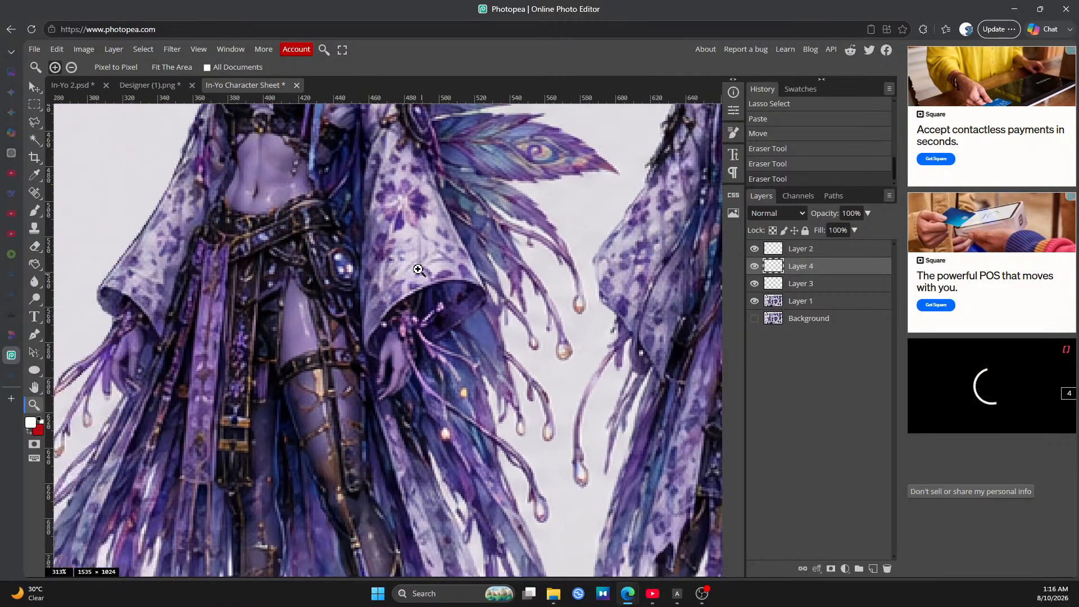
{"action": "scroll", "coordinate": [412, 260], "scroll_direction": "down", "scroll_amount": 1}
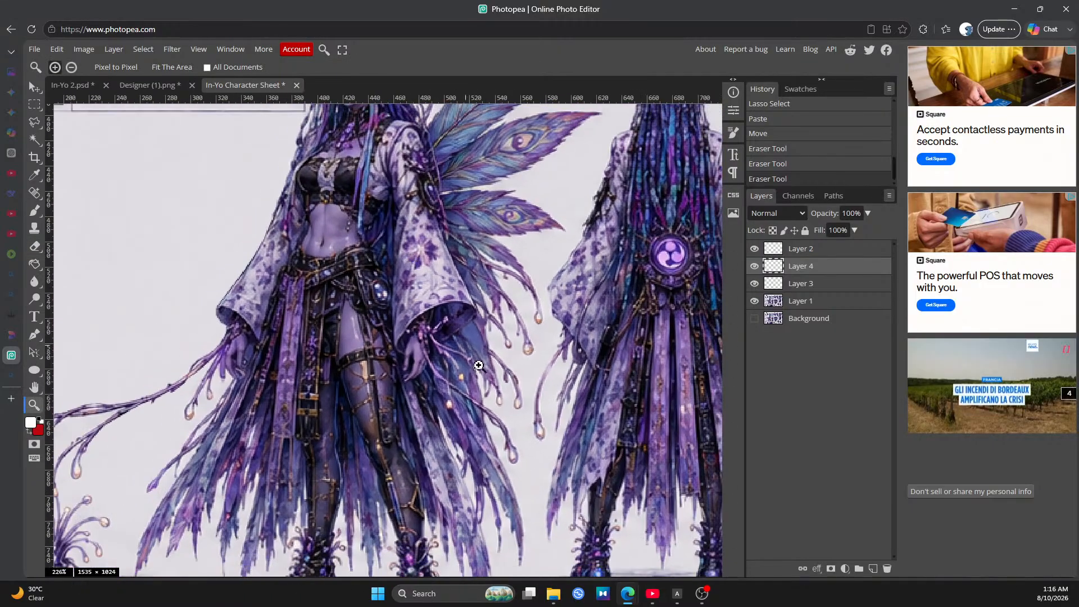
{"action": "scroll", "coordinate": [466, 323], "scroll_direction": "down", "scroll_amount": 2}
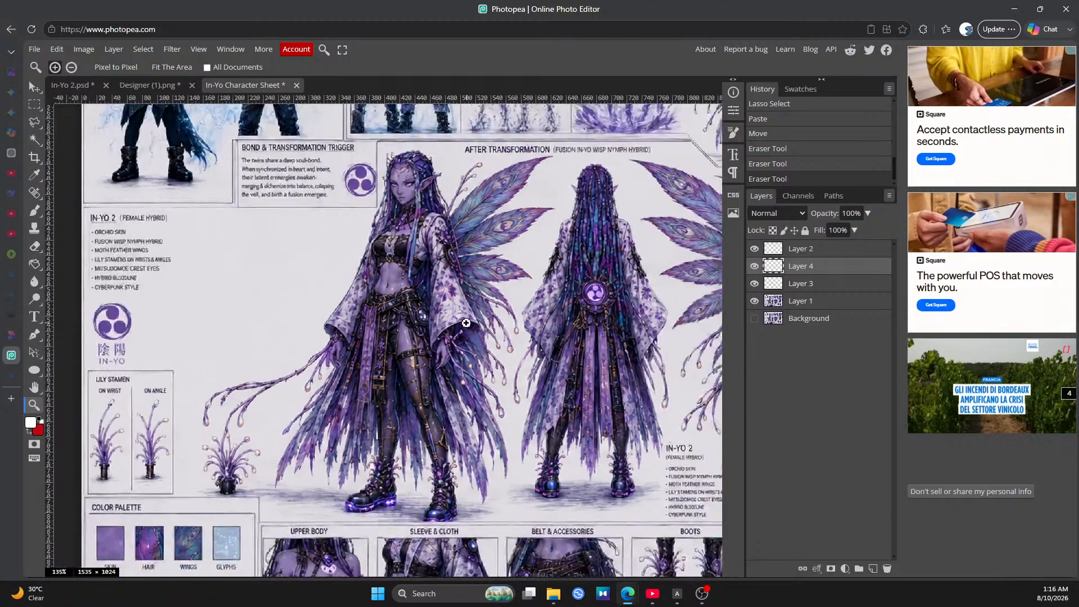
{"action": "scroll", "coordinate": [466, 323], "scroll_direction": "up", "scroll_amount": 8}
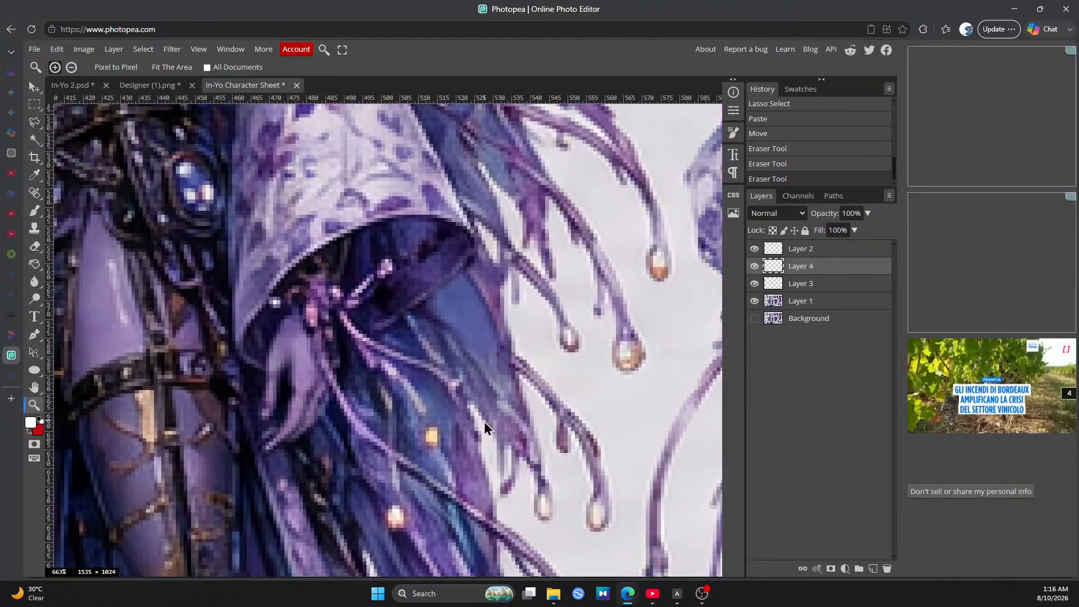
{"action": "scroll", "coordinate": [472, 360], "scroll_direction": "up", "scroll_amount": 1}
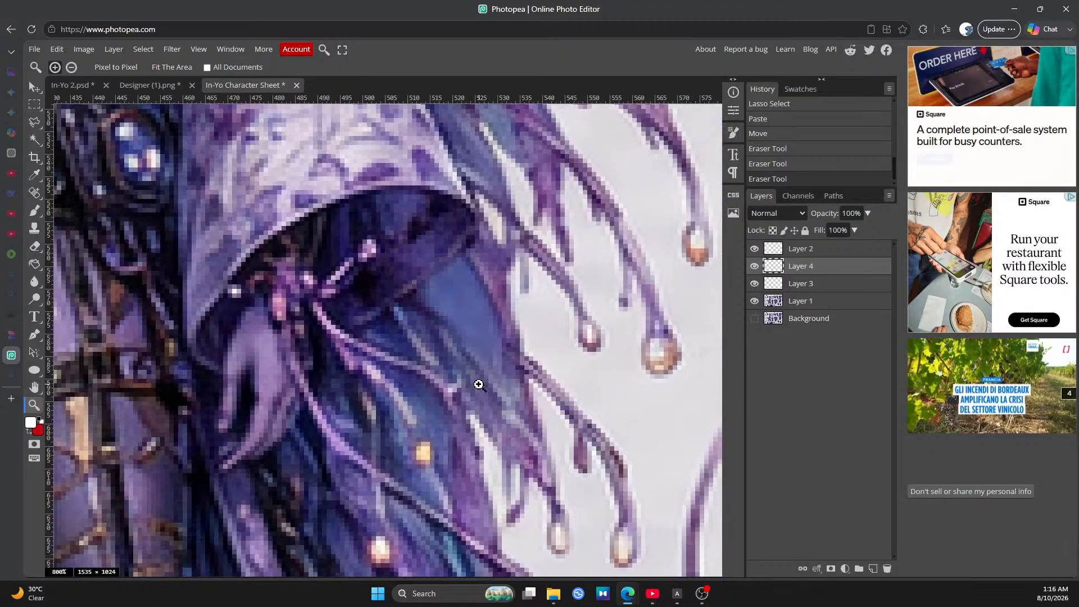
{"action": "left_click", "coordinate": [54, 50]}
{"action": "left_click", "coordinate": [88, 193]}
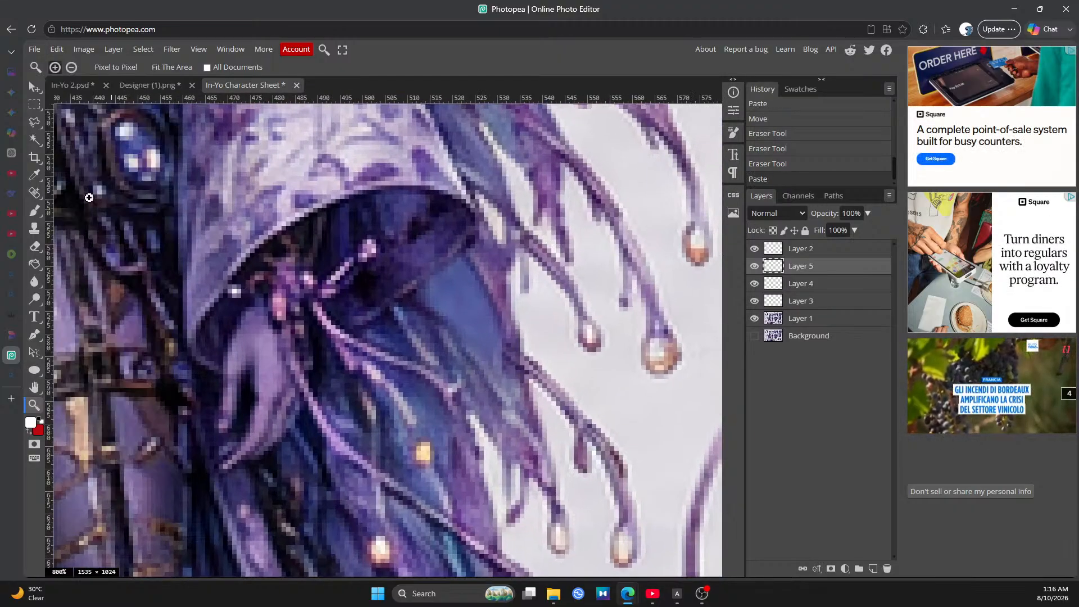
{"action": "left_click", "coordinate": [34, 87]}
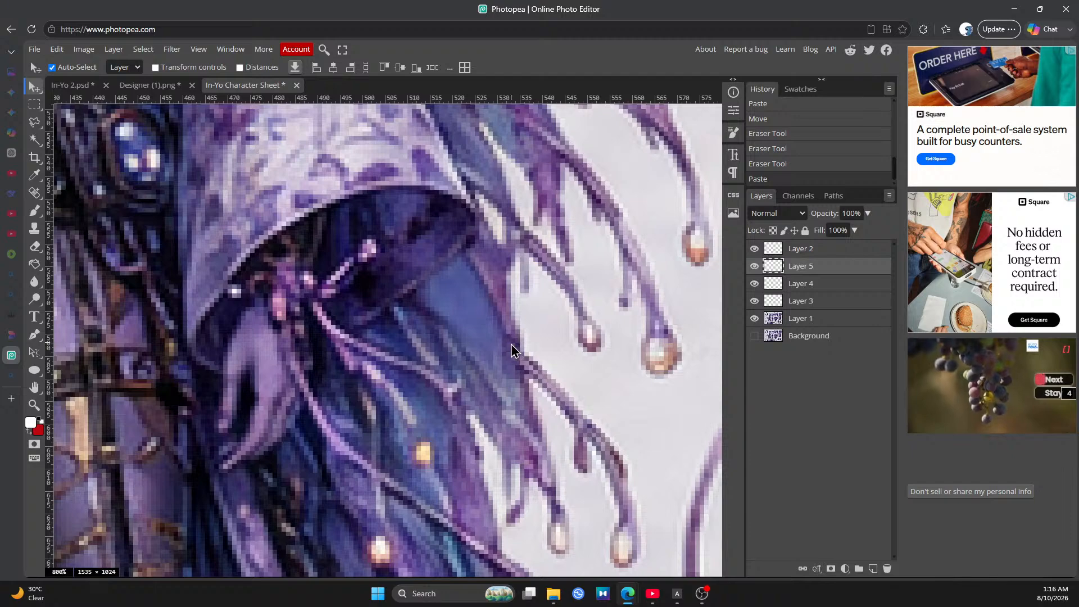
{"action": "left_click_drag", "start_coordinate": [511, 344], "coordinate": [559, 359]}
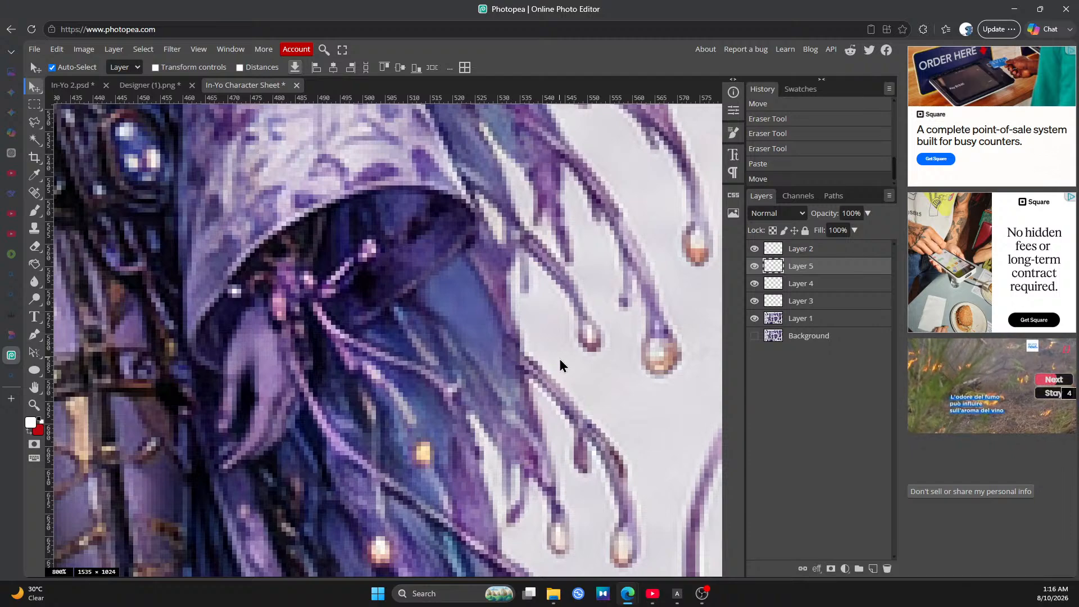
Erase the excess of the newly pasted tendril piece on Layer 5 with the 2 px eraser, and check the result against Layer 3
{"action": "left_click", "coordinate": [34, 245]}
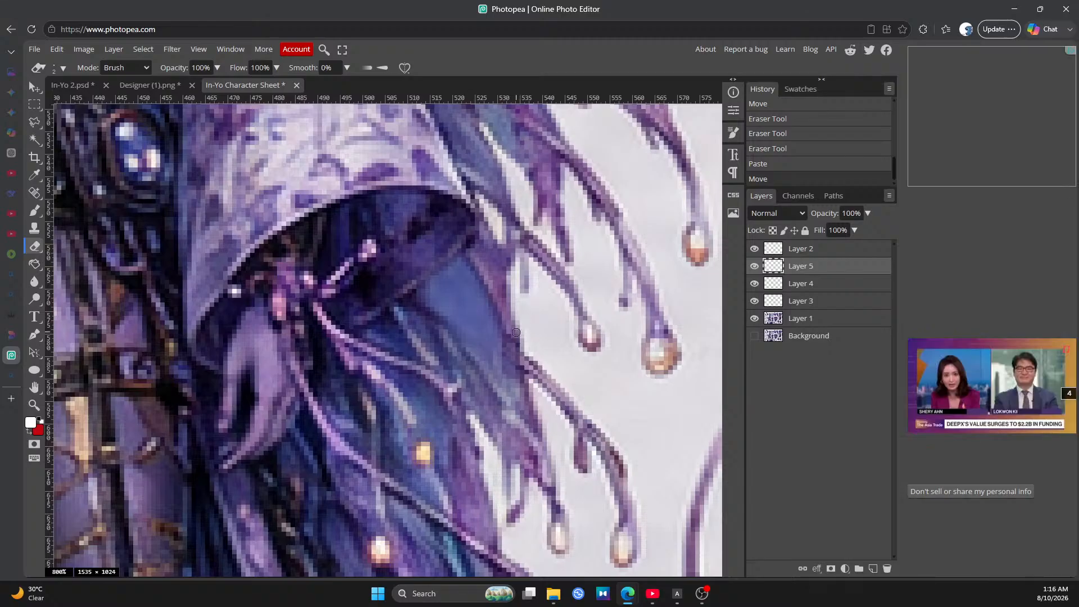
{"action": "left_click_drag", "start_coordinate": [510, 332], "coordinate": [510, 340]}
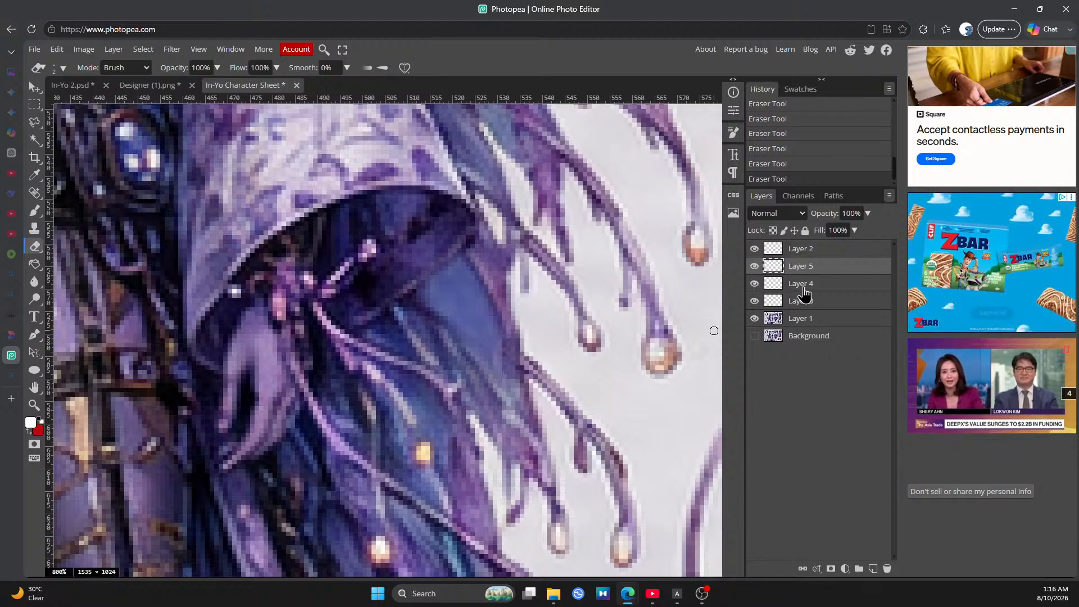
{"action": "left_click", "coordinate": [755, 302]}
{"action": "left_click", "coordinate": [754, 302]}
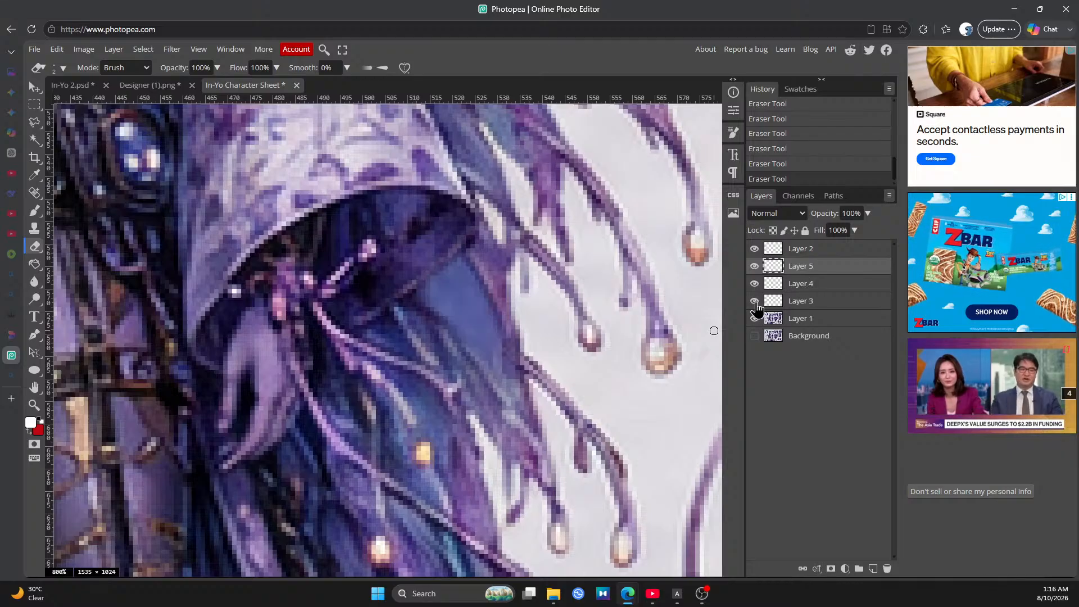
Merge the two tendril piece layers, Layer 5 and Layer 4, into one layer
{"action": "left_click", "coordinate": [820, 290], "text": "shift"}
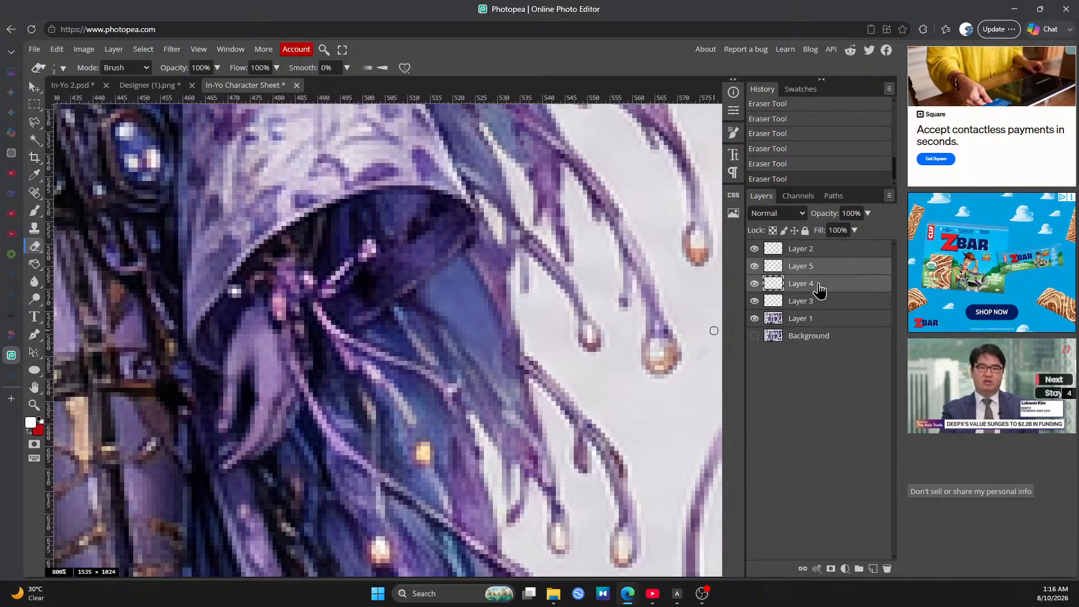
{"action": "right_click", "coordinate": [820, 290]}
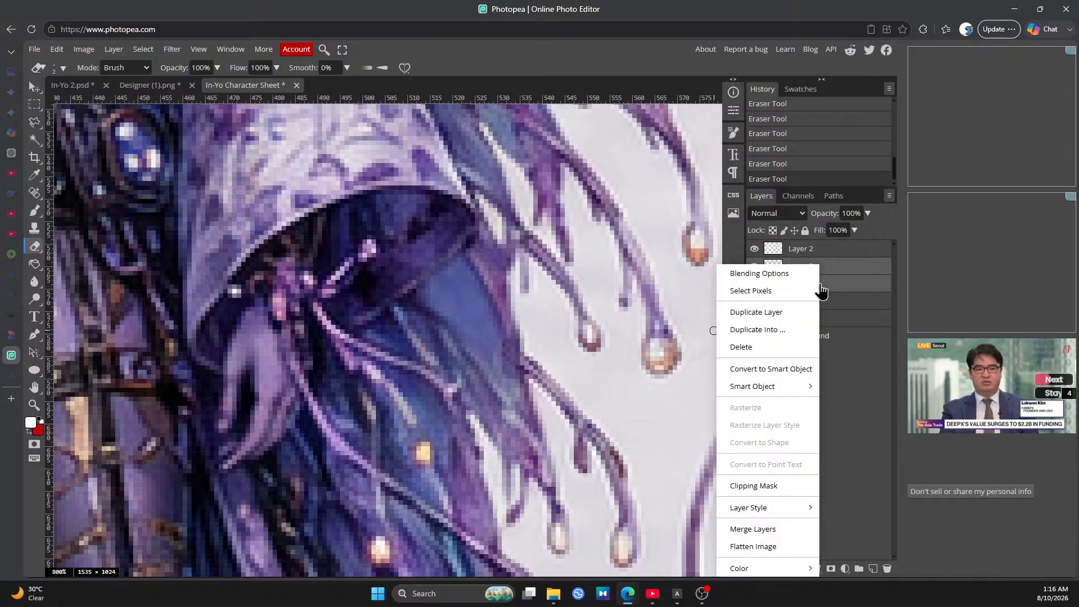
{"action": "left_click", "coordinate": [787, 529]}
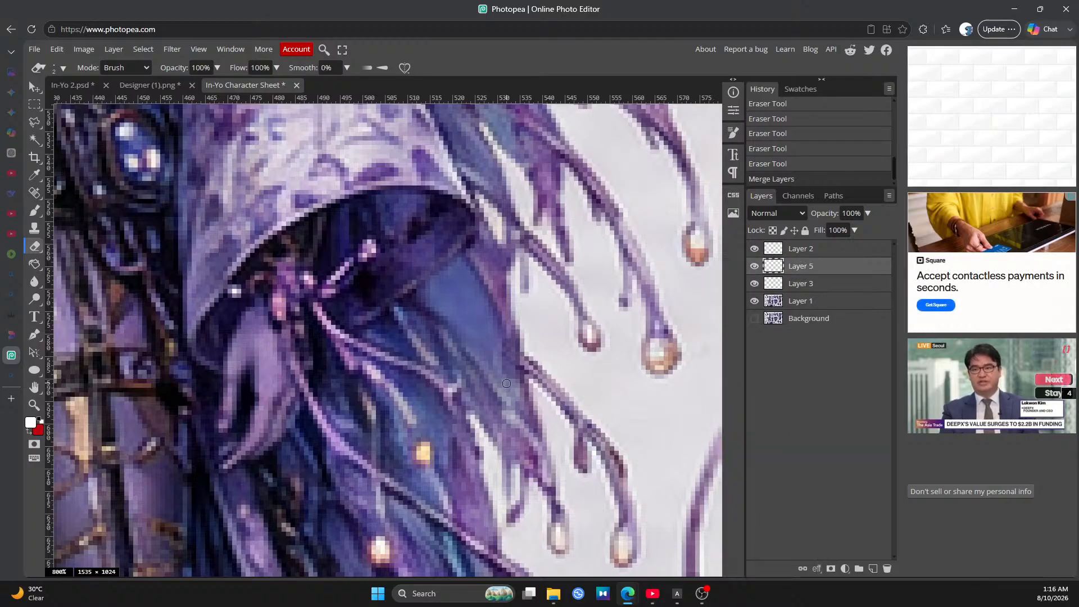
Erase the leftover inner edge pixels of the merged tendril piece on Layer 5 so it follows the wing's outer edge
{"action": "left_click", "coordinate": [509, 382]}
{"action": "left_click", "coordinate": [506, 376]}
{"action": "left_click", "coordinate": [503, 372]}
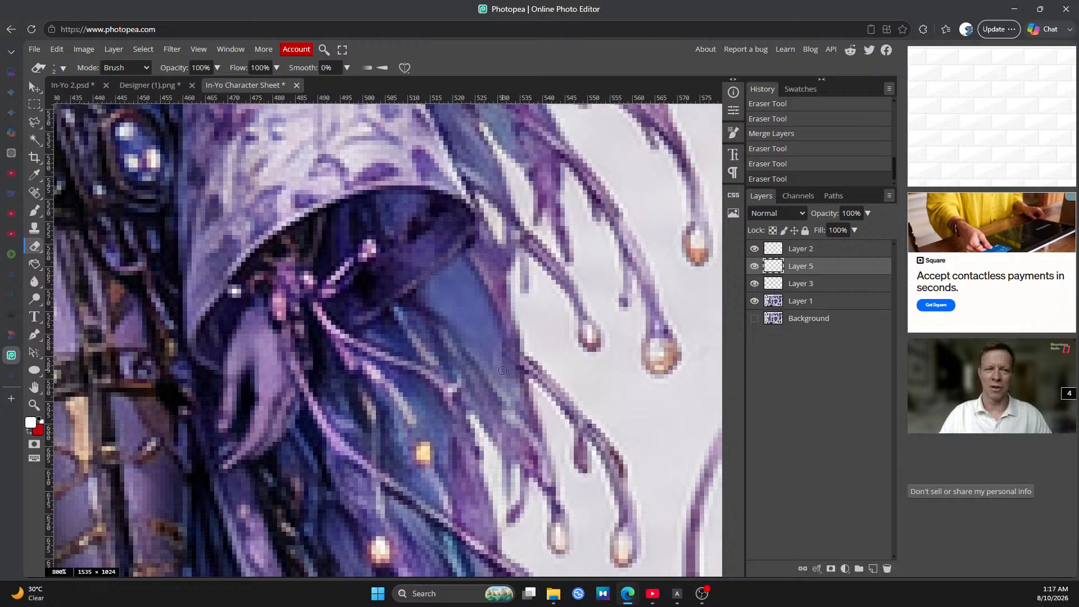
{"action": "left_click", "coordinate": [502, 365]}
{"action": "left_click", "coordinate": [502, 358]}
{"action": "left_click", "coordinate": [501, 348]}
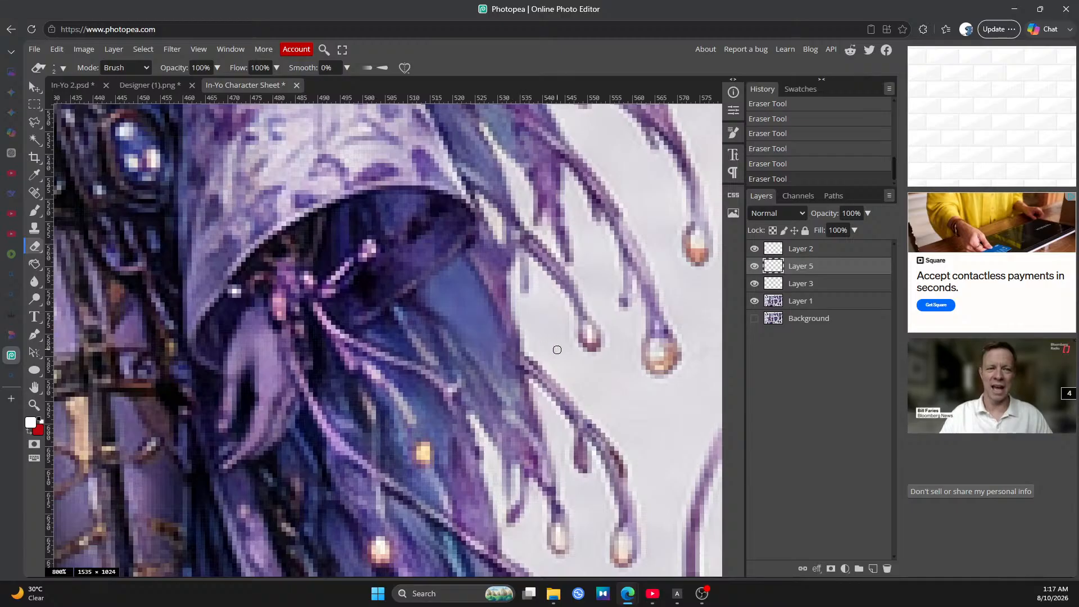
Reduce the Blur tool's brush size and blur the merged tendril piece on Layer 5 at 50% strength along the wing edge
{"action": "left_click", "coordinate": [34, 405]}
{"action": "left_click_drag", "start_coordinate": [502, 400], "coordinate": [466, 347]}
{"action": "scroll", "coordinate": [466, 348], "scroll_direction": "down", "scroll_amount": 3}
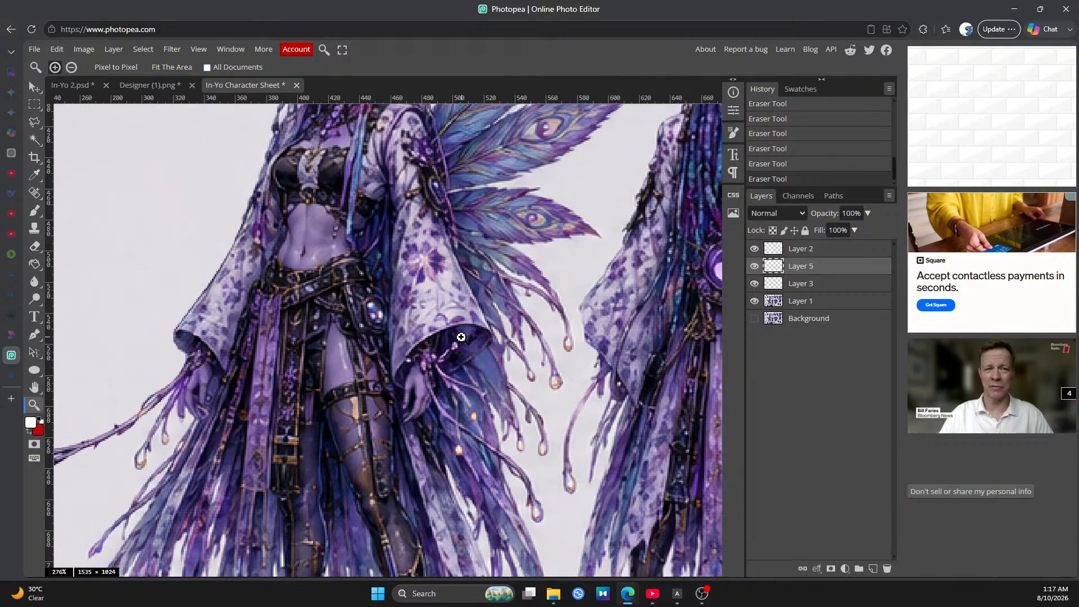
{"action": "scroll", "coordinate": [466, 348], "scroll_direction": "up", "scroll_amount": 3}
{"action": "scroll", "coordinate": [477, 389], "scroll_direction": "up", "scroll_amount": 3}
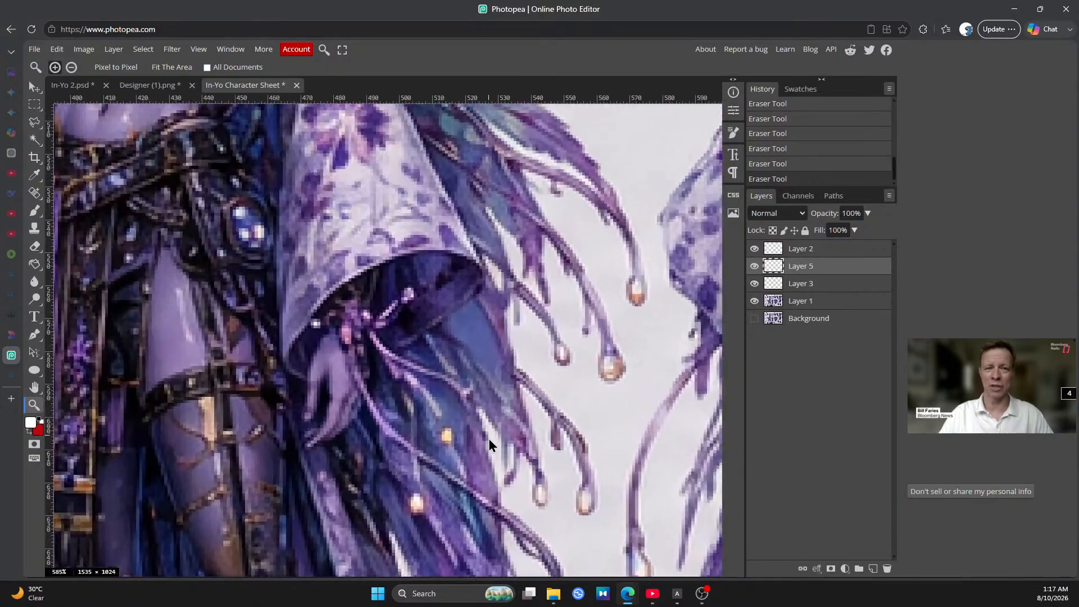
{"action": "left_click", "coordinate": [34, 281]}
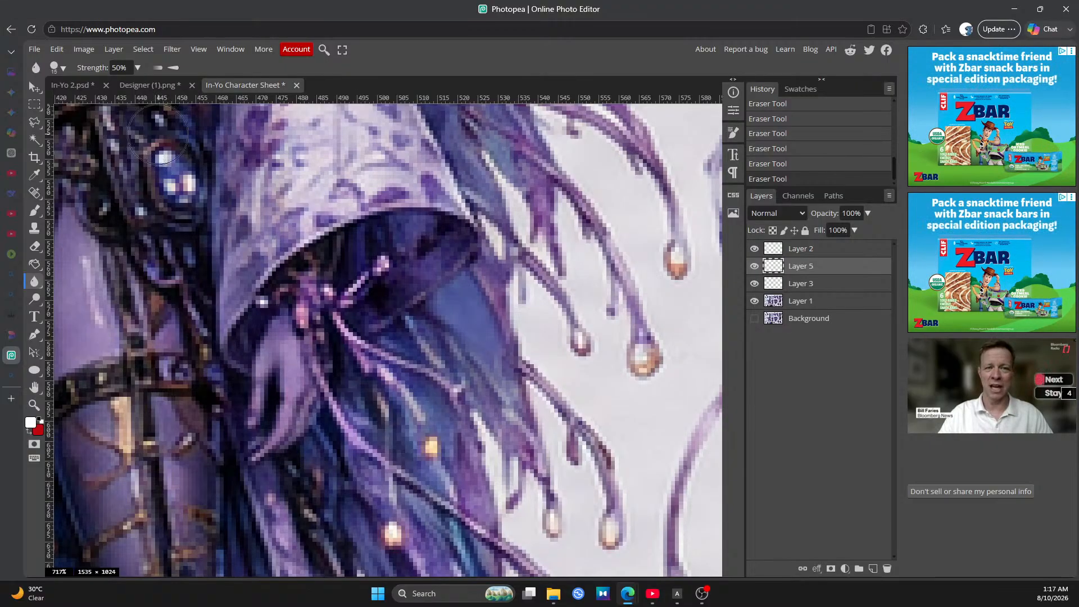
{"action": "left_click", "coordinate": [56, 67]}
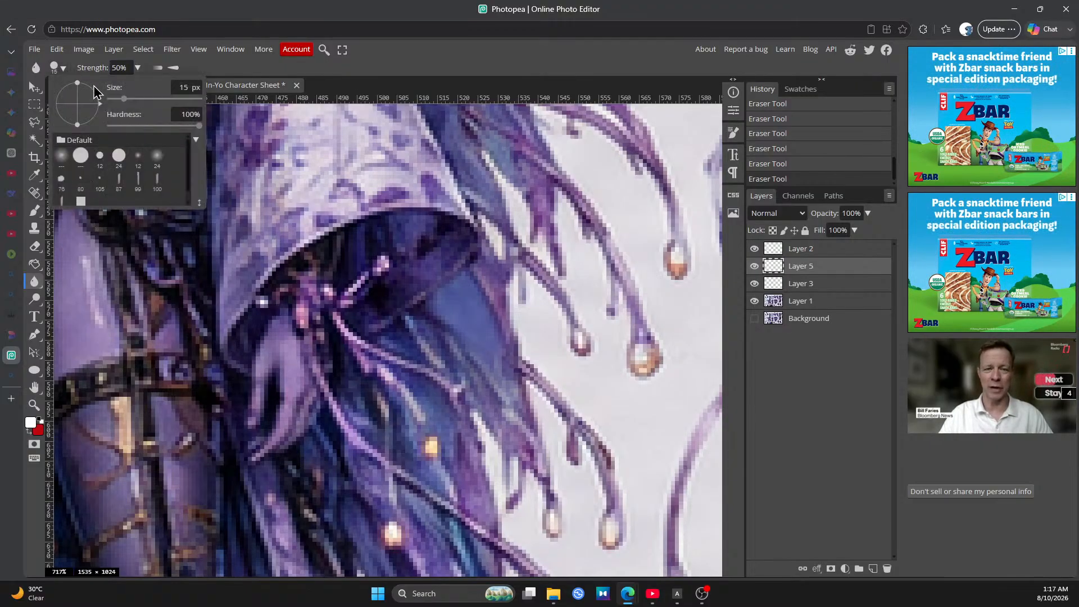
{"action": "left_click_drag", "start_coordinate": [124, 105], "coordinate": [119, 107]}
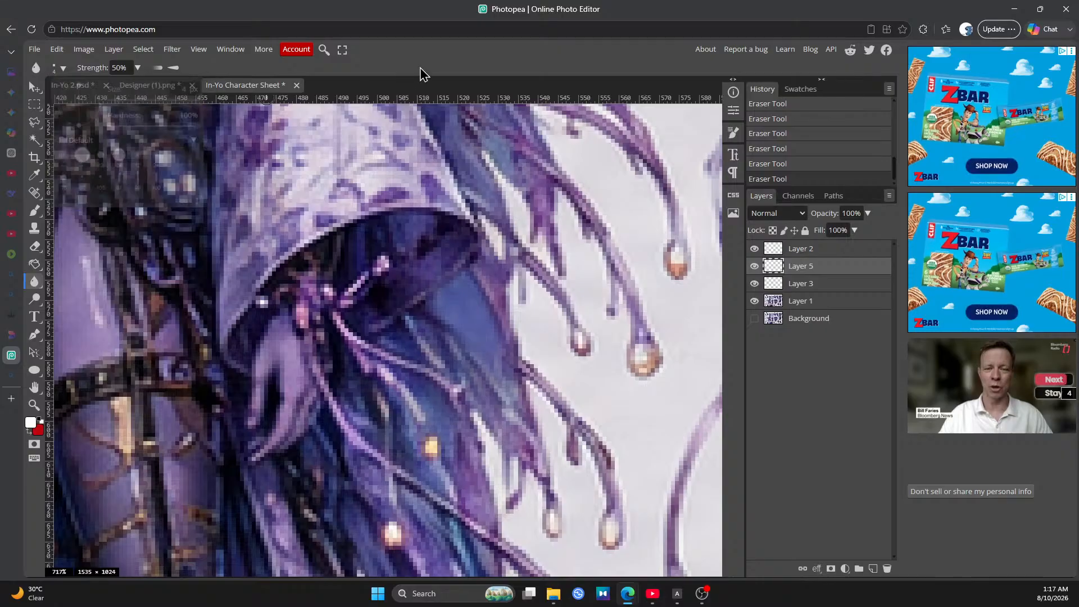
{"action": "mouse_move", "coordinate": [518, 372]}
{"action": "left_mouse_down"}
{"action": "mouse_move", "coordinate": [508, 386]}
{"action": "mouse_move", "coordinate": [490, 359]}
{"action": "left_mouse_up"}
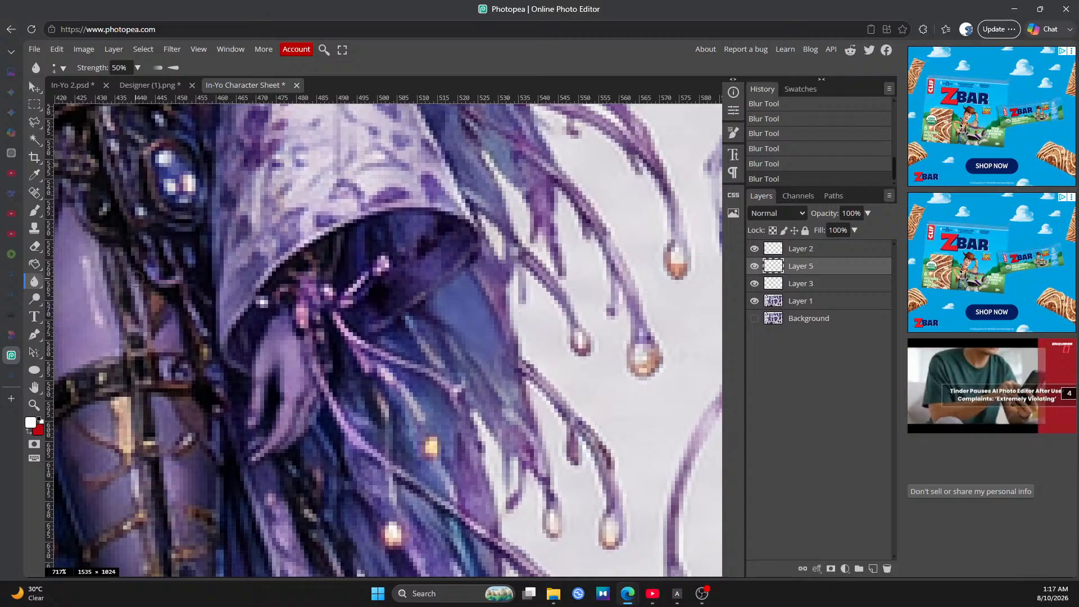
Erase the blurred fringe at the lower end of the tendril piece on Layer 5 with the 2 px eraser
{"action": "left_click", "coordinate": [35, 251]}
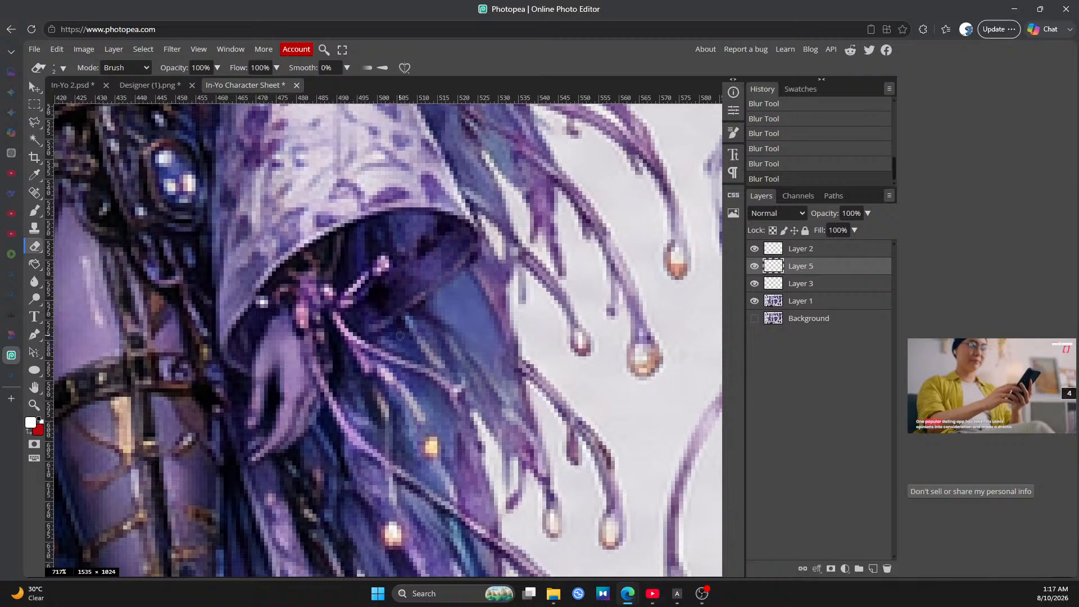
{"action": "left_click_drag", "start_coordinate": [501, 375], "coordinate": [511, 384]}
{"action": "left_click", "coordinate": [506, 381]}
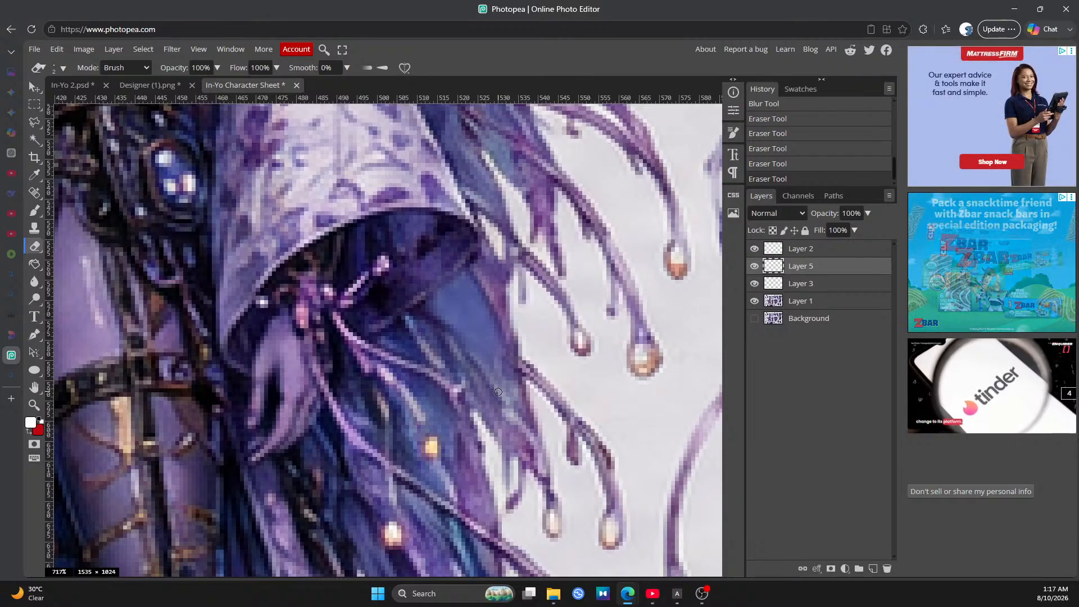
Compare the retouched wing edge with Layers 1, 5 and 3 hidden and shown, and examine the patches on the whole figure
{"action": "left_click", "coordinate": [755, 300]}
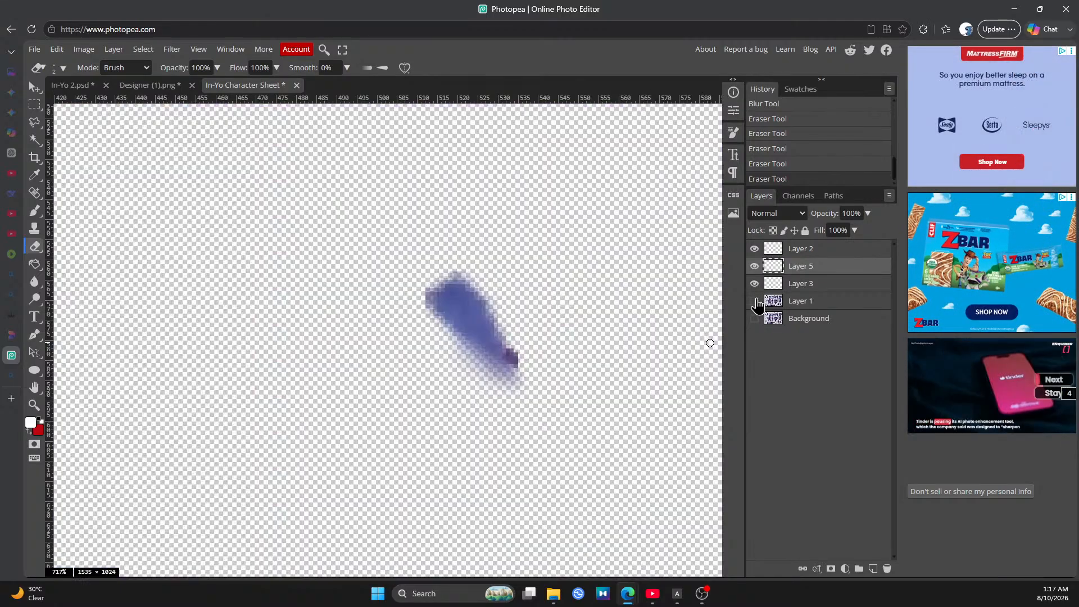
{"action": "left_click", "coordinate": [755, 301]}
{"action": "left_click", "coordinate": [754, 300]}
{"action": "left_click", "coordinate": [755, 301]}
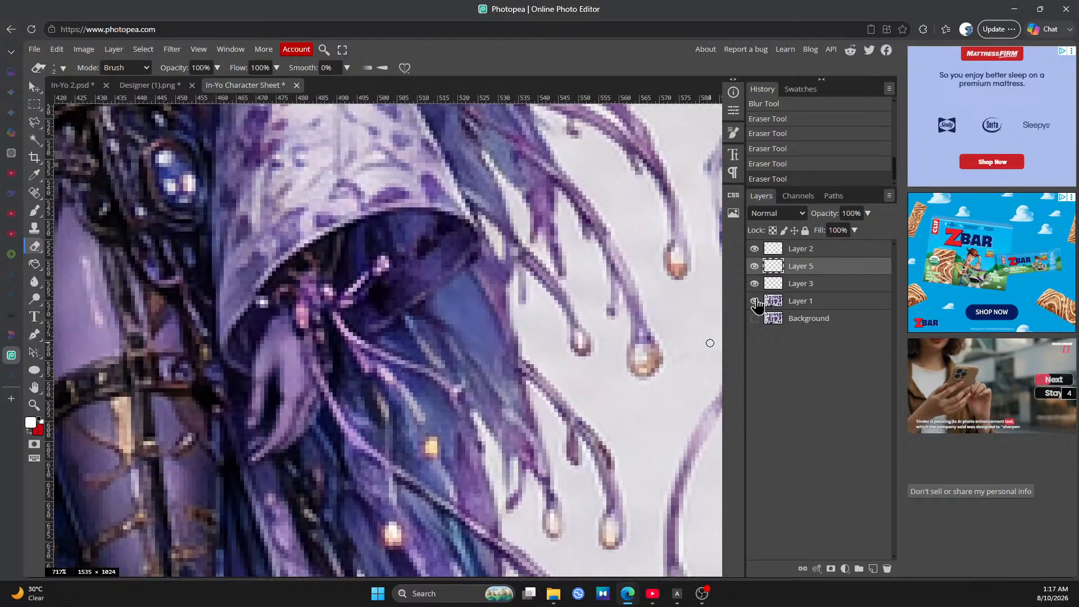
{"action": "left_click", "coordinate": [755, 266]}
{"action": "left_click", "coordinate": [754, 283]}
{"action": "left_click", "coordinate": [755, 284]}
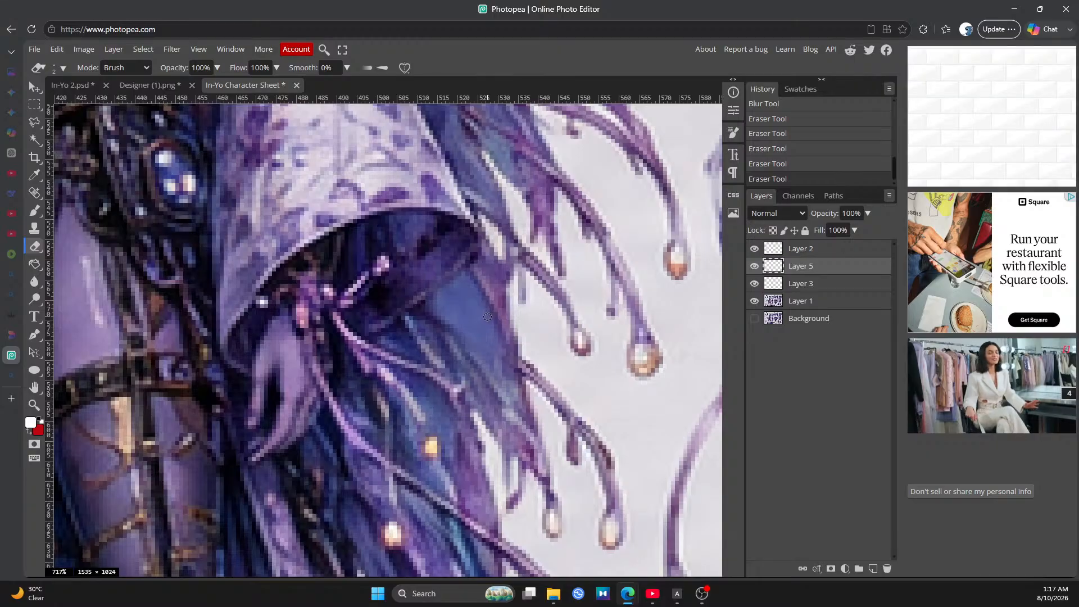
{"action": "left_click", "coordinate": [33, 407]}
{"action": "scroll", "coordinate": [482, 386], "scroll_direction": "down", "scroll_amount": 5}
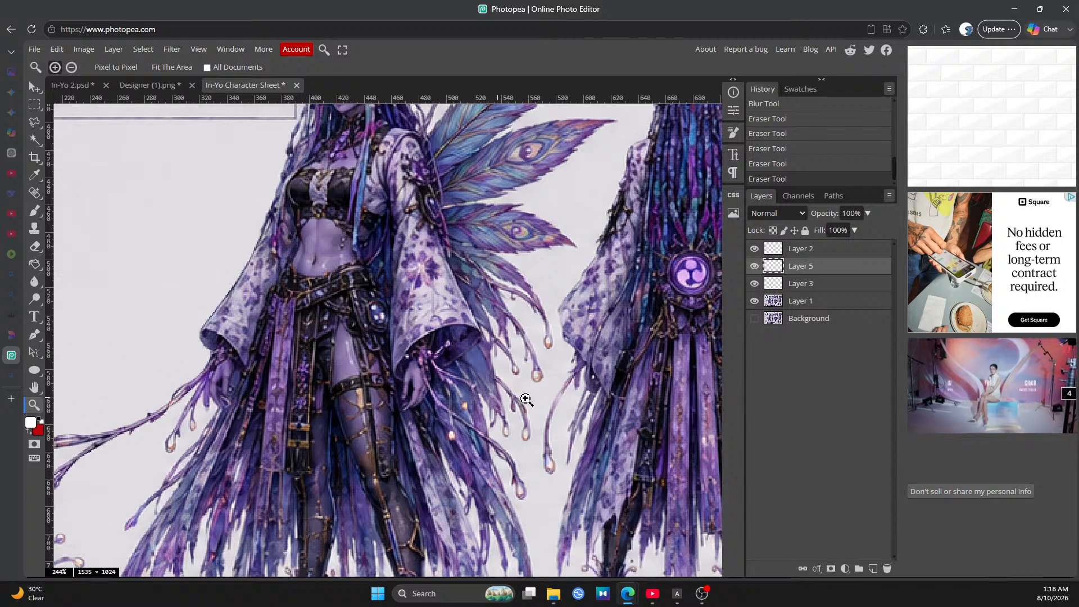
{"action": "scroll", "coordinate": [524, 390], "scroll_direction": "up", "scroll_amount": 2}
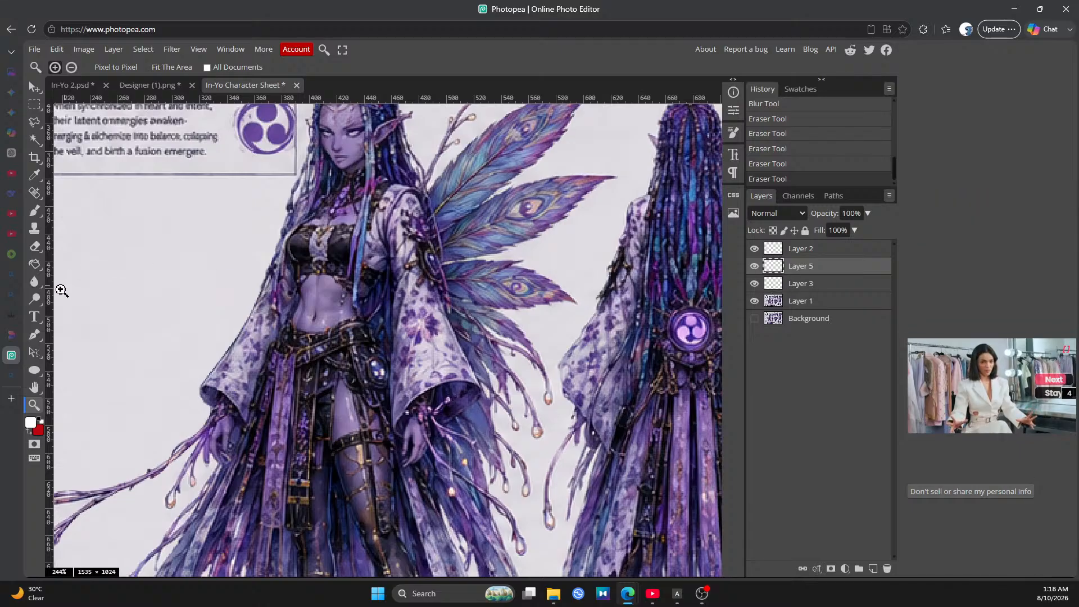
Move Layer 3, the blue wing patch, above Layer 5 in the layer order
{"action": "left_click", "coordinate": [491, 431]}
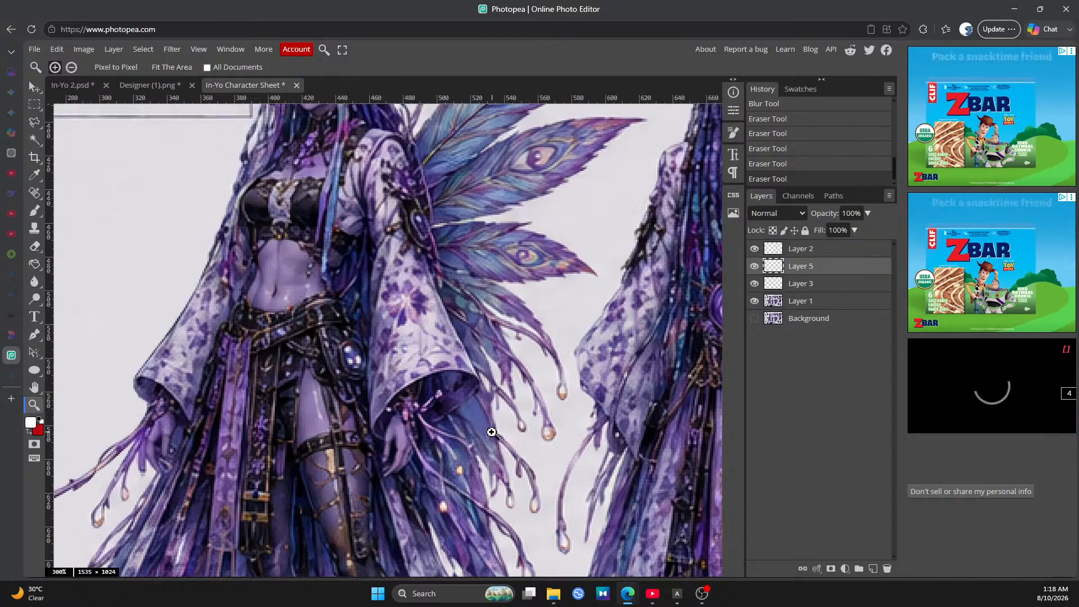
{"action": "left_click", "coordinate": [491, 431]}
{"action": "left_click", "coordinate": [492, 428]}
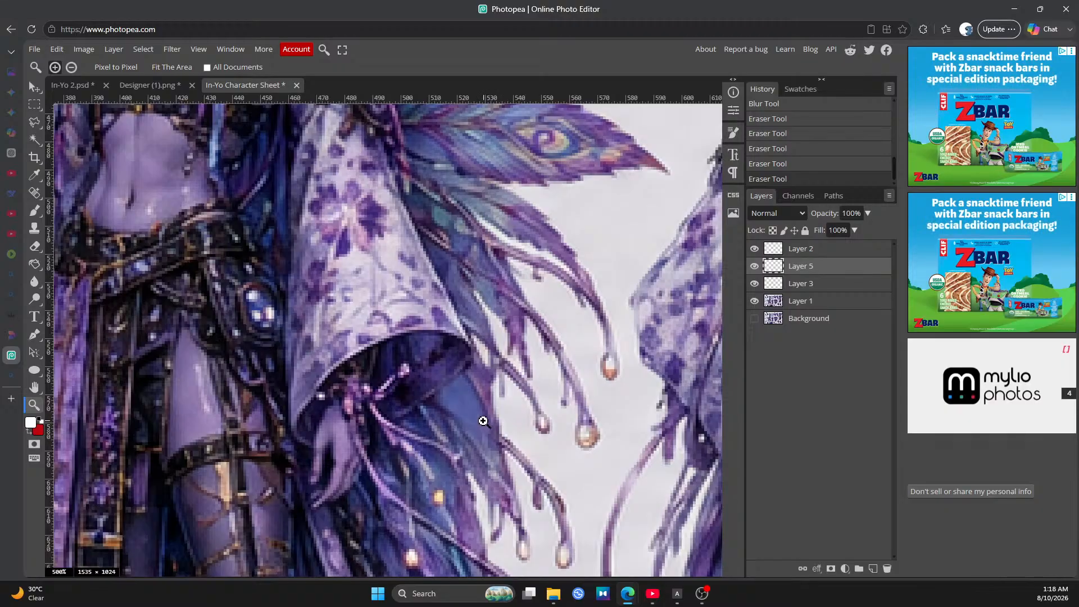
{"action": "left_click", "coordinate": [491, 437]}
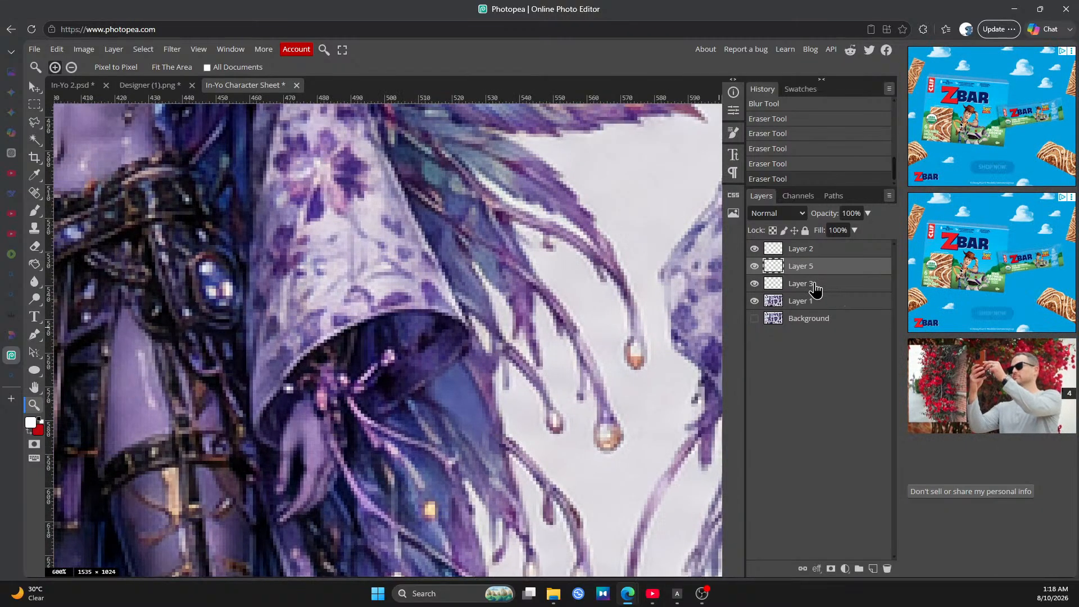
{"action": "left_click_drag", "start_coordinate": [815, 287], "coordinate": [813, 264]}
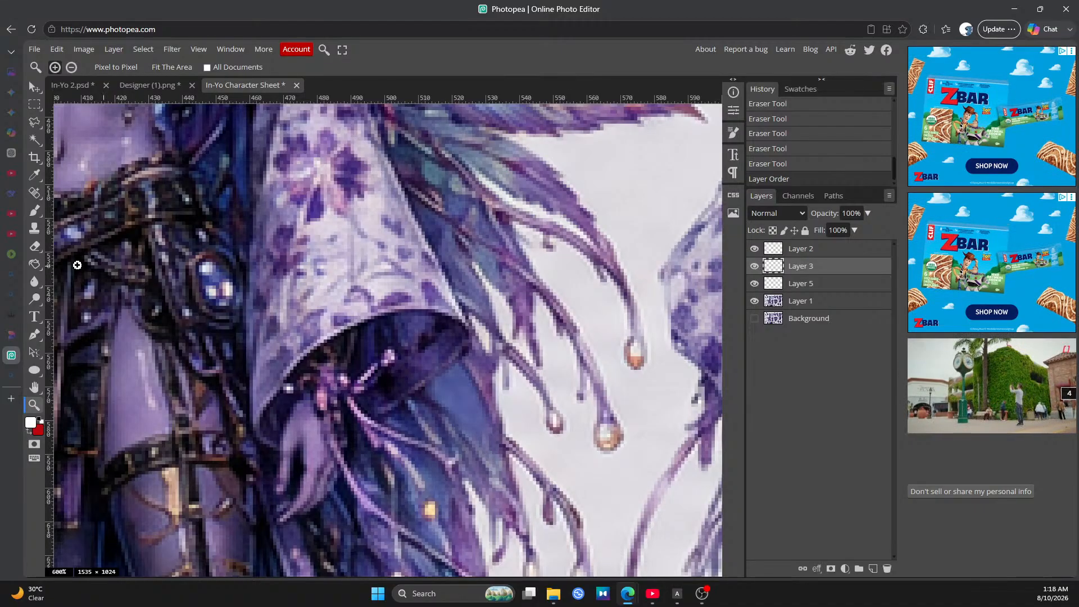
Try saturating the blue wing patch on Layer 3 with the Sponge tool at 2 px and 100% flow, and undo the strokes
{"action": "right_click", "coordinate": [42, 288]}
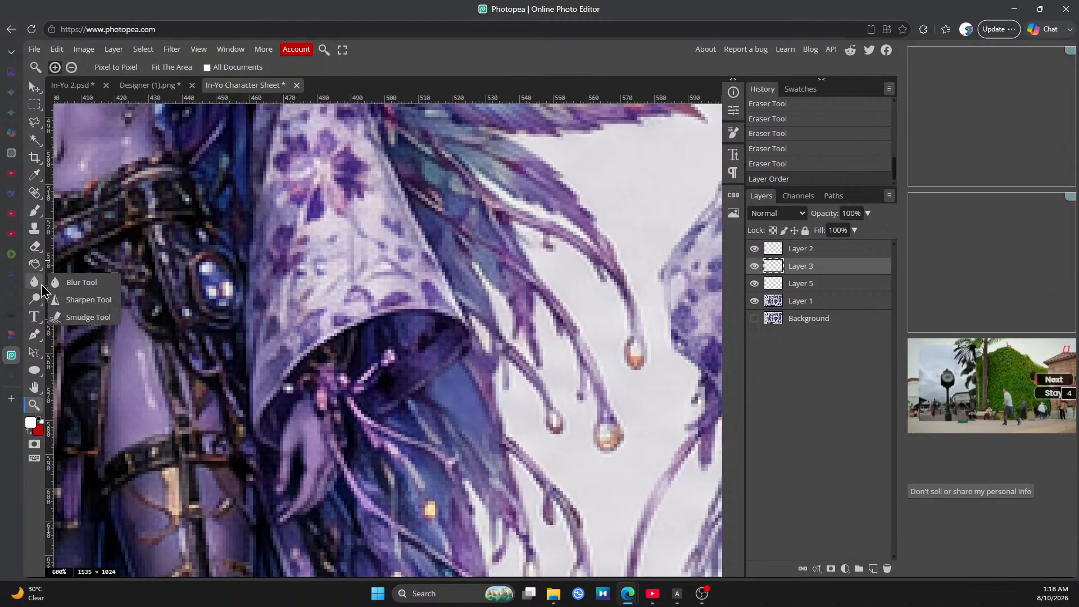
{"action": "left_click", "coordinate": [41, 288]}
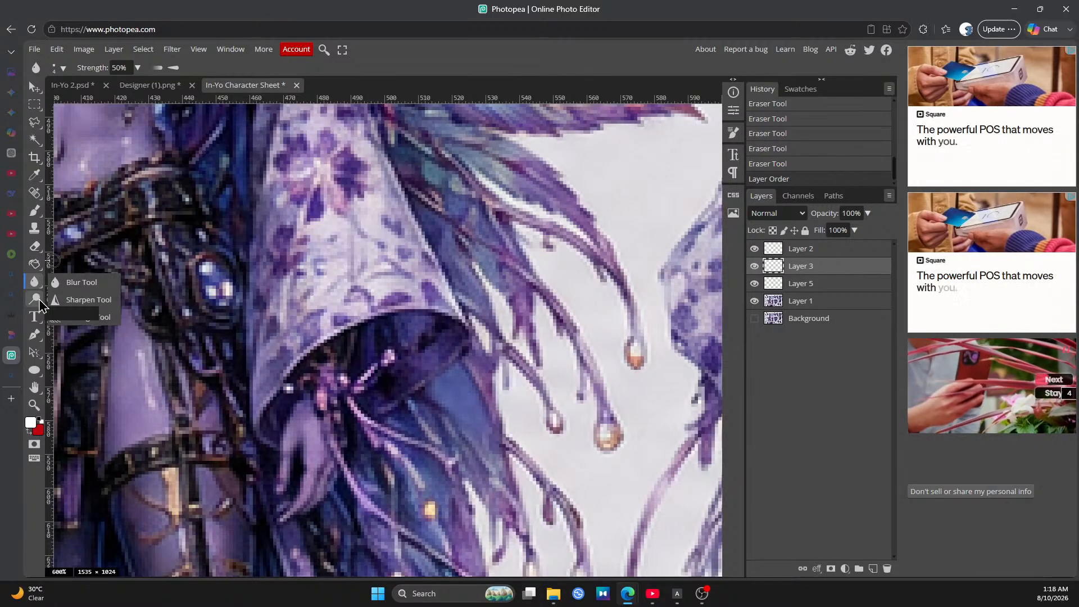
{"action": "right_click", "coordinate": [38, 307]}
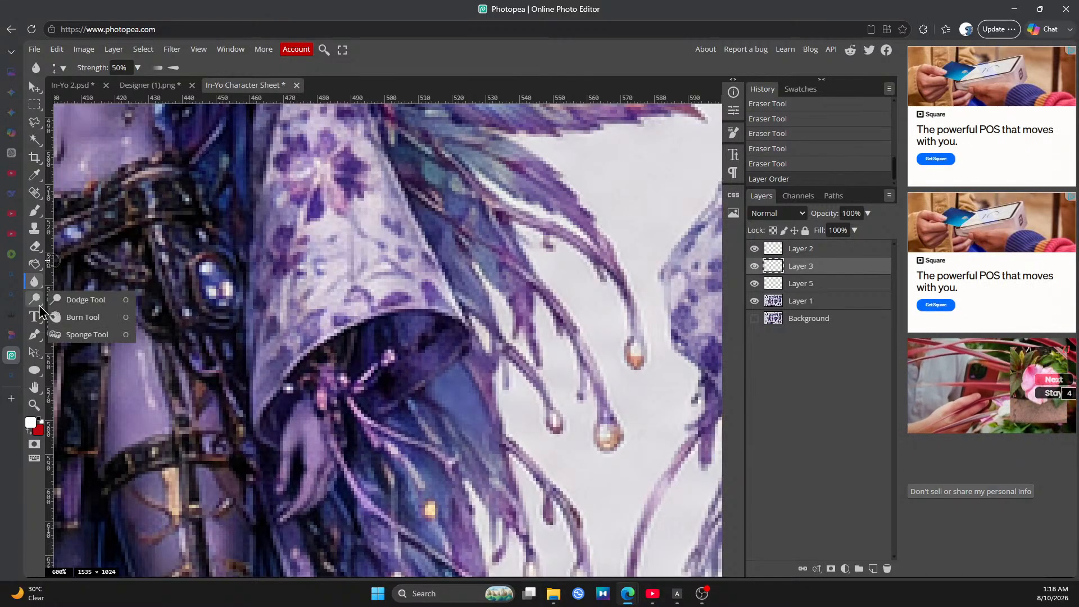
{"action": "left_click", "coordinate": [78, 334]}
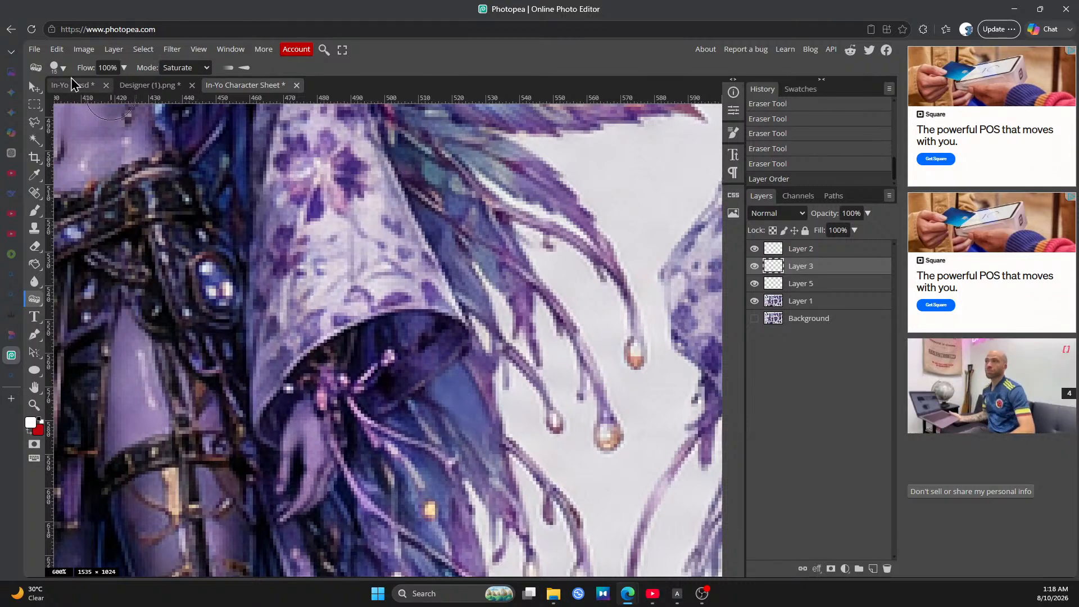
{"action": "left_click", "coordinate": [58, 68]}
{"action": "left_click", "coordinate": [112, 101]}
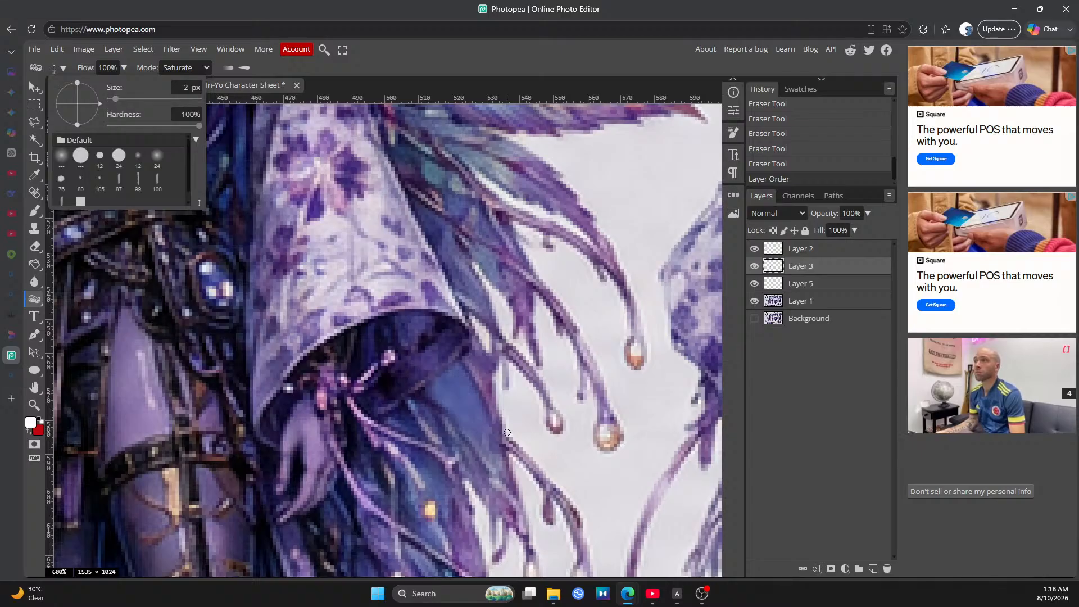
{"action": "mouse_move", "coordinate": [474, 427]}
{"action": "left_mouse_down"}
{"action": "mouse_move", "coordinate": [489, 448]}
{"action": "mouse_move", "coordinate": [473, 407]}
{"action": "left_mouse_up"}
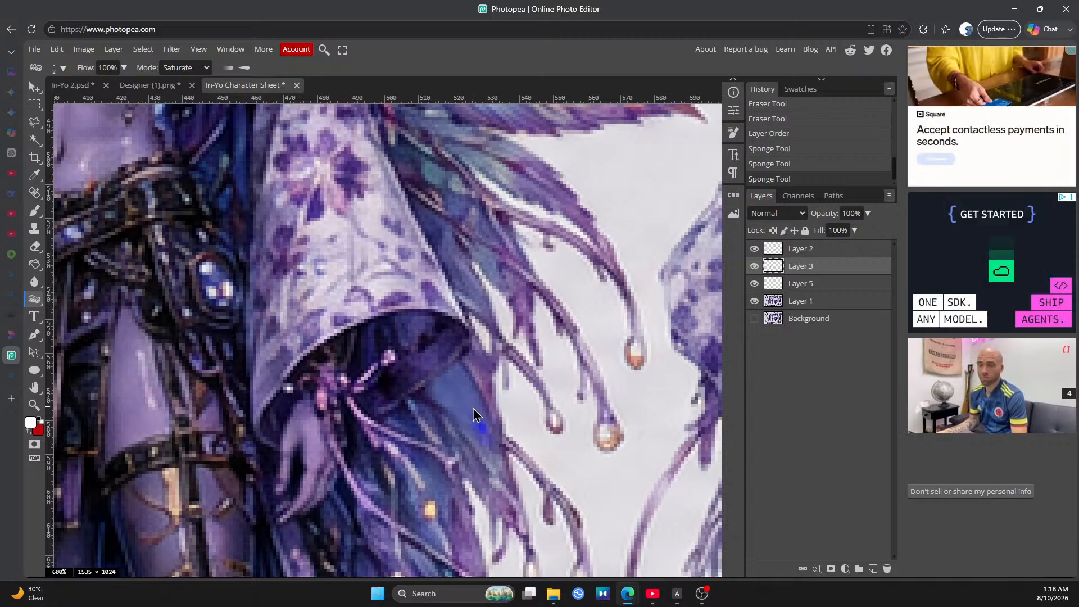
{"action": "key", "text": "ctrl+z"}
{"action": "key", "text": "ctrl+z"}
{"action": "key", "text": "ctrl+z"}
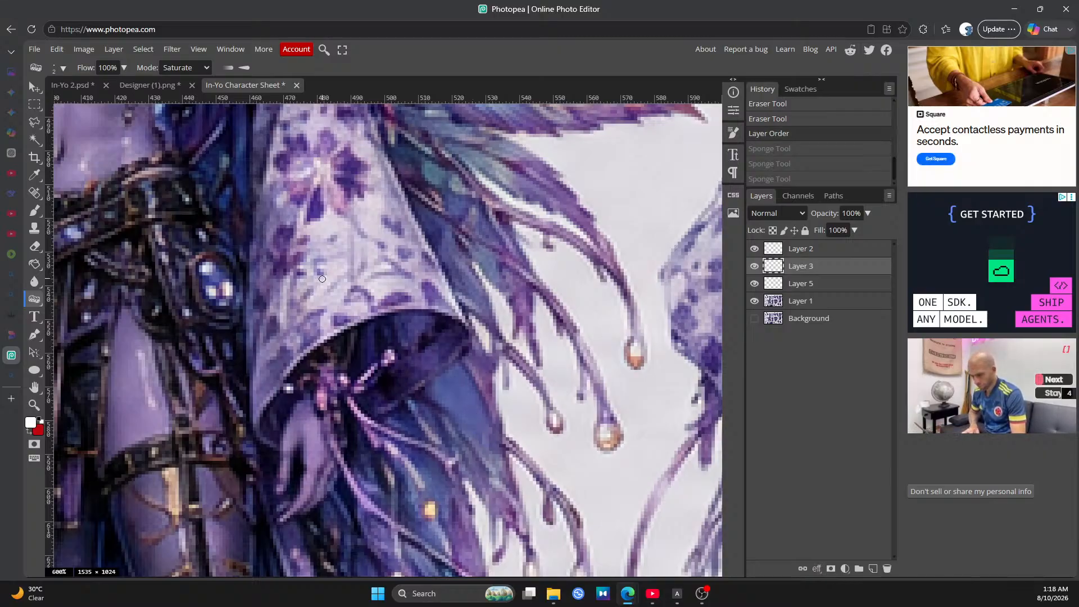
Shift the blue wing patch on Layer 3 slightly below the sleeve and check it against the whole figure
{"action": "left_click", "coordinate": [35, 87]}
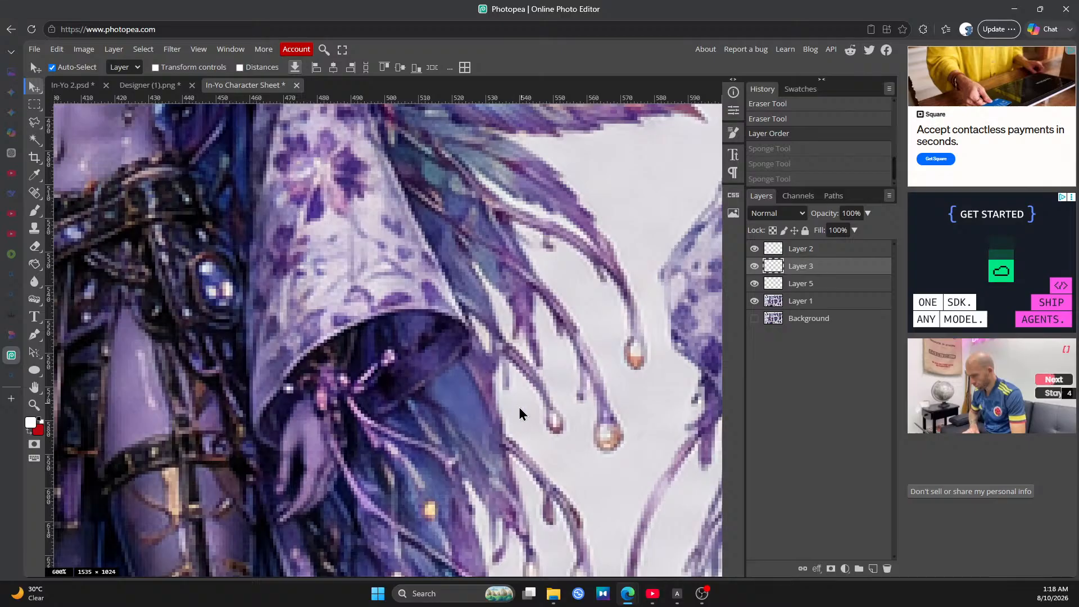
{"action": "left_click", "coordinate": [476, 414]}
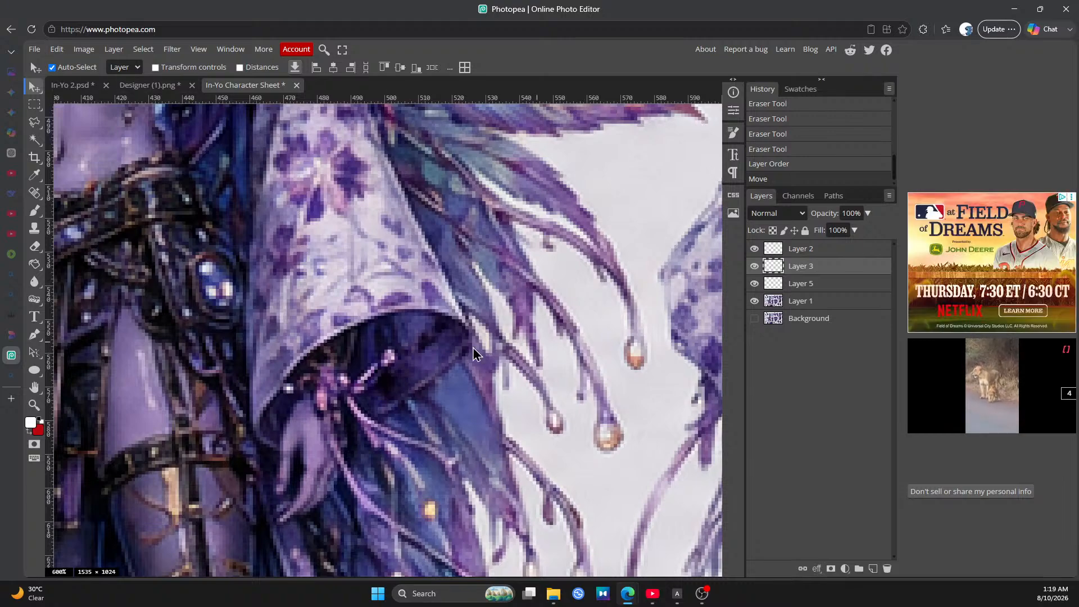
{"action": "left_click", "coordinate": [34, 405]}
{"action": "left_click_drag", "start_coordinate": [426, 426], "coordinate": [387, 359]}
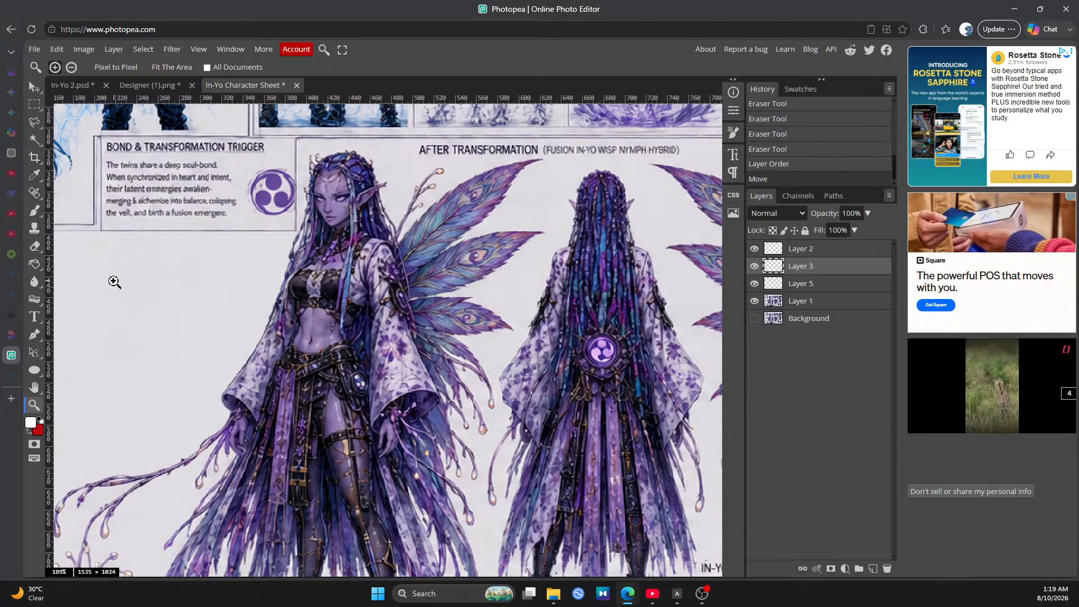
Select the blank rectangular area beside the Gold Accent swatch in the Color Palette box
{"action": "left_click", "coordinate": [36, 390]}
{"action": "left_click_drag", "start_coordinate": [213, 448], "coordinate": [473, 228]}
{"action": "left_click_drag", "start_coordinate": [443, 353], "coordinate": [358, 225]}
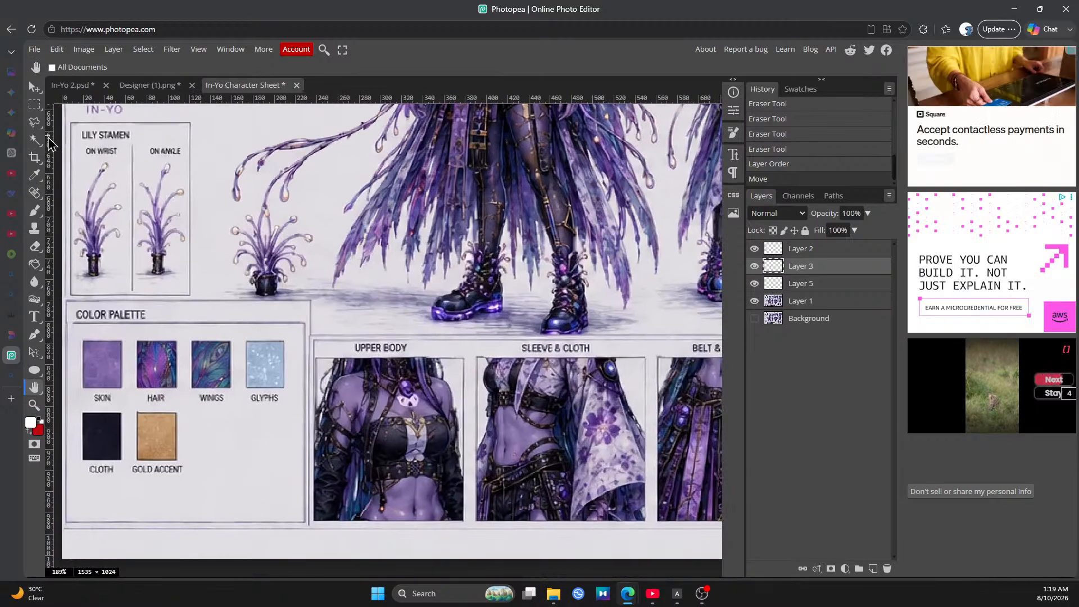
{"action": "left_click", "coordinate": [37, 110]}
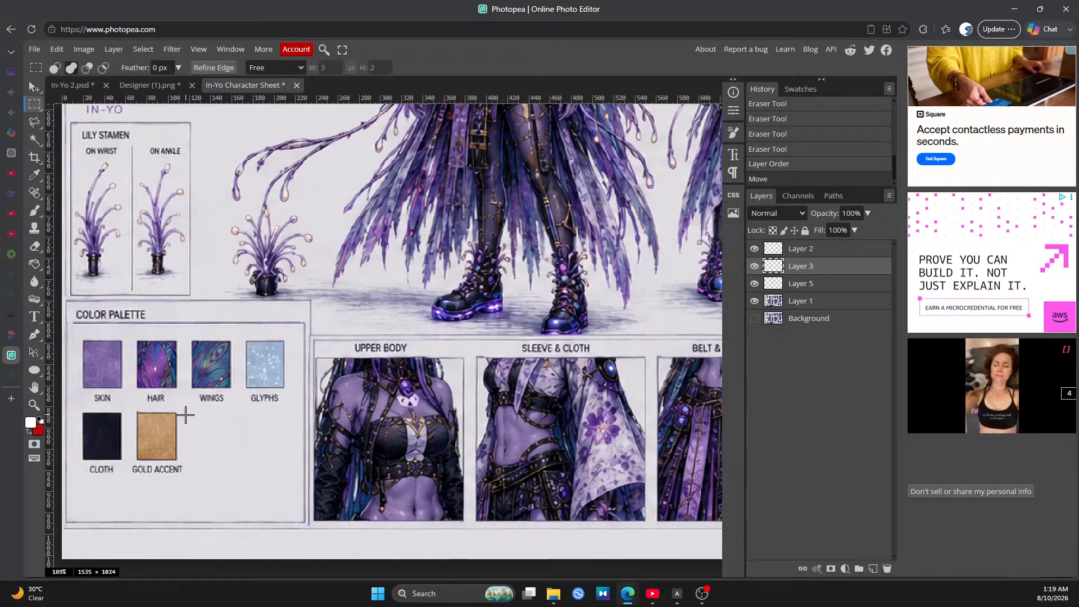
{"action": "left_click_drag", "start_coordinate": [185, 415], "coordinate": [294, 512]}
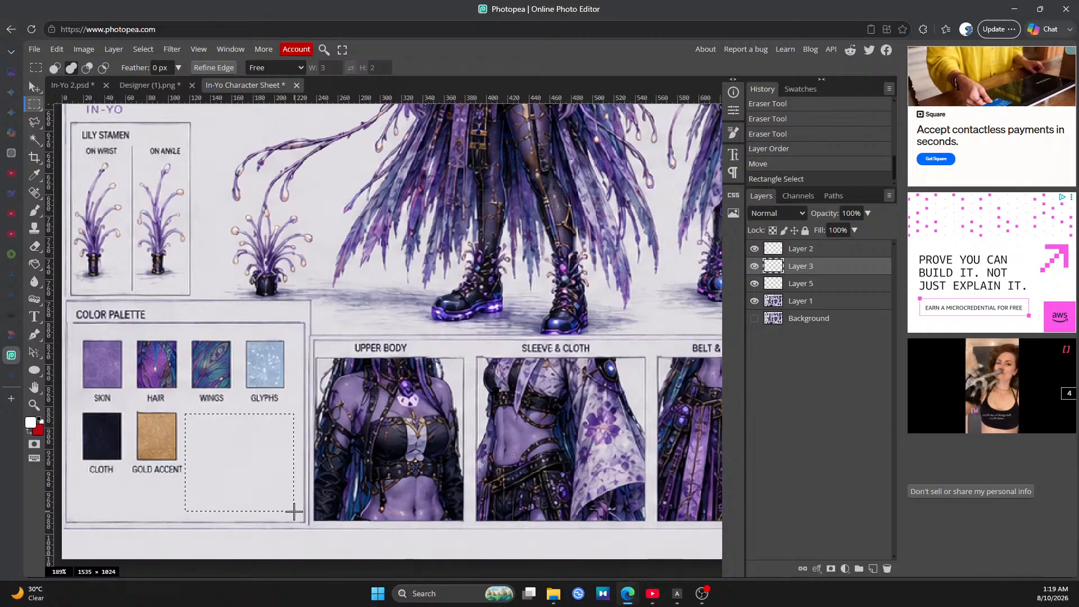
Copy the selected blank area from Layer 1 and paste it as a new layer above Layer 2
{"action": "left_click", "coordinate": [822, 306]}
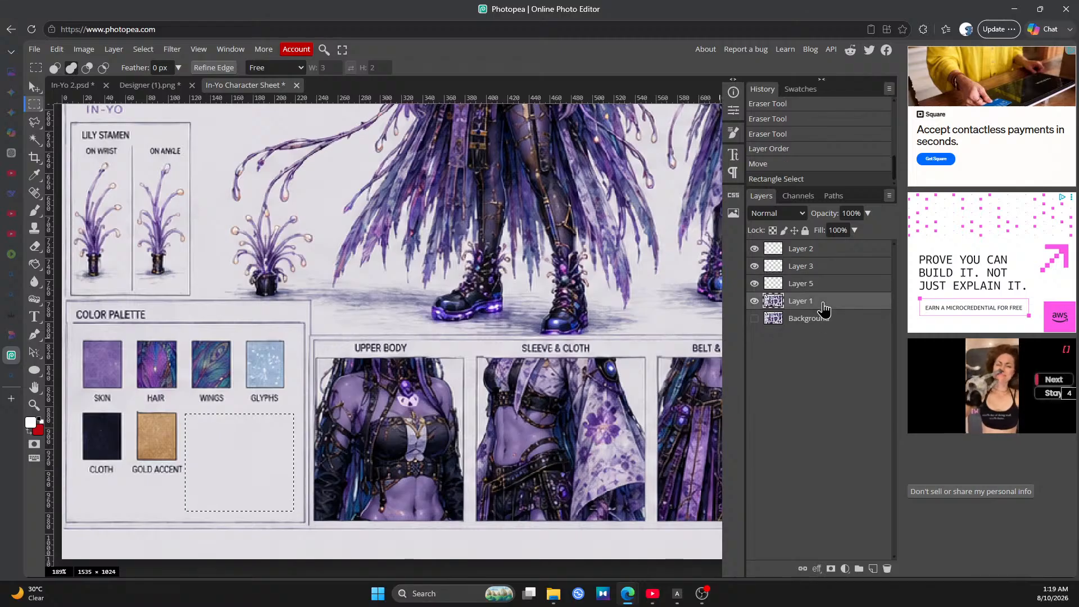
{"action": "left_click", "coordinate": [57, 48]}
{"action": "left_click", "coordinate": [79, 161]}
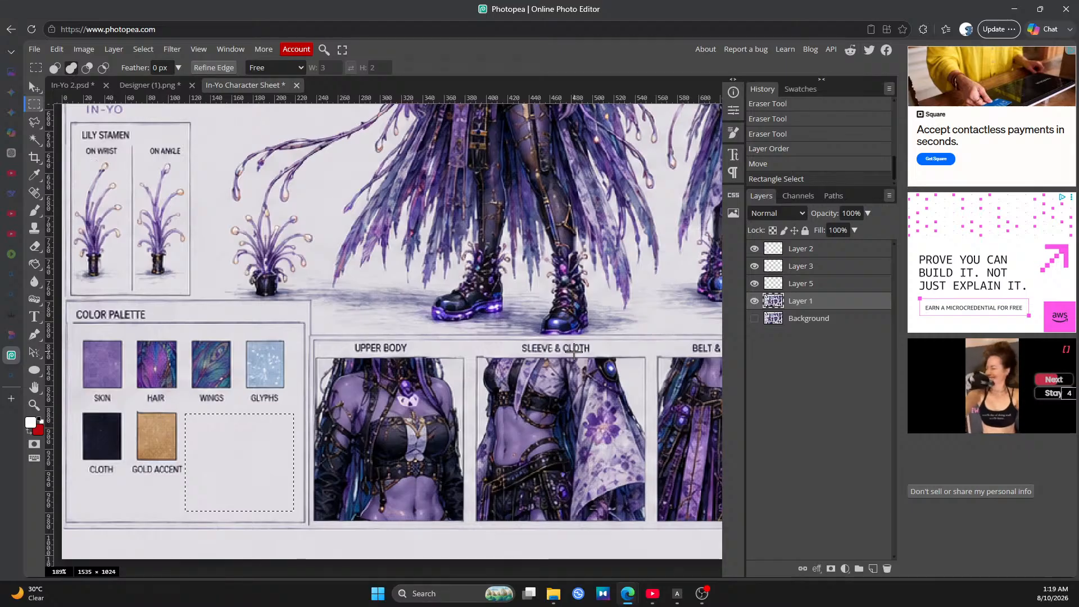
{"action": "left_click", "coordinate": [831, 251]}
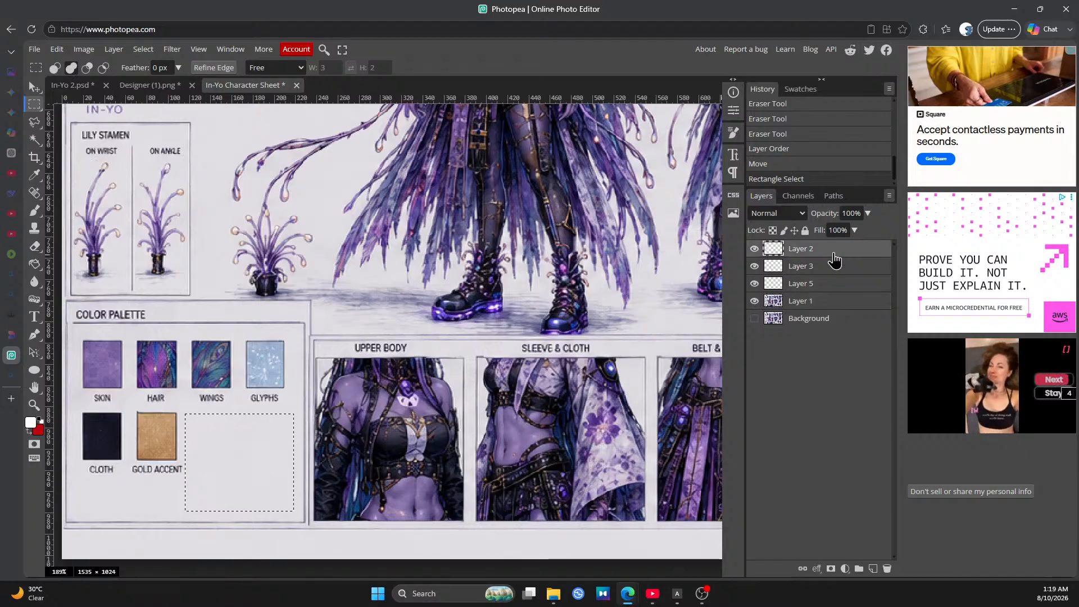
{"action": "left_click", "coordinate": [49, 51]}
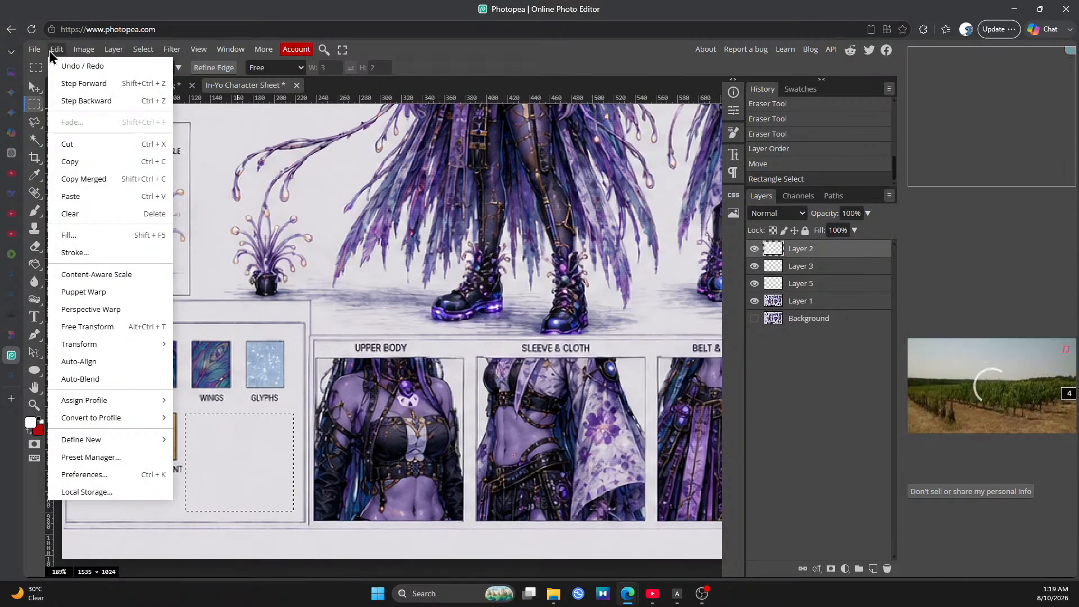
{"action": "left_click", "coordinate": [78, 195]}
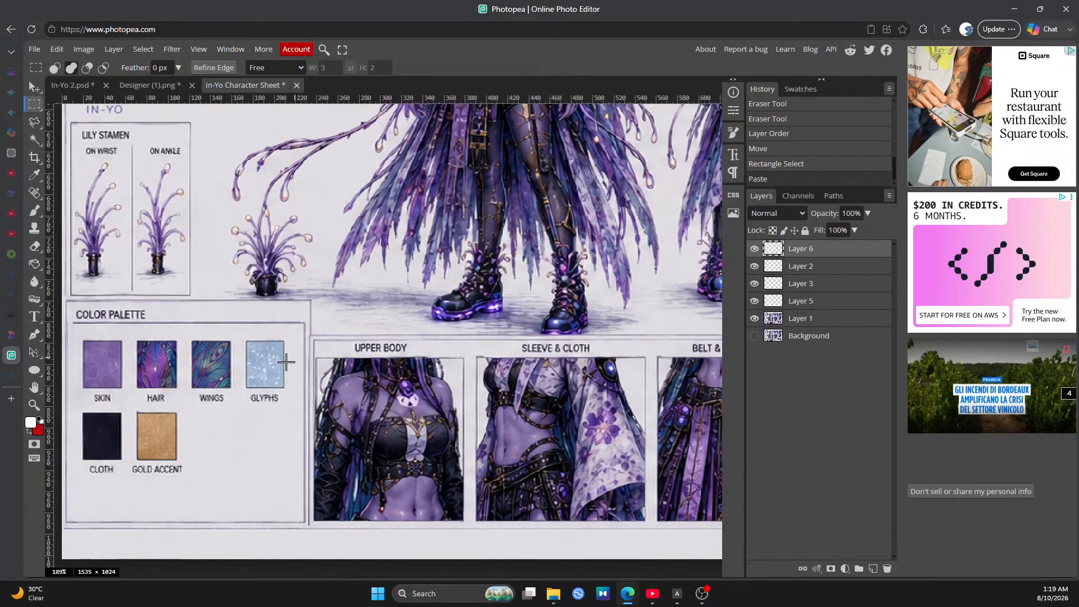
Move the pasted blank patch over the front figure's upper wings, beside her head and below the After Transformation heading
{"action": "left_click", "coordinate": [34, 87]}
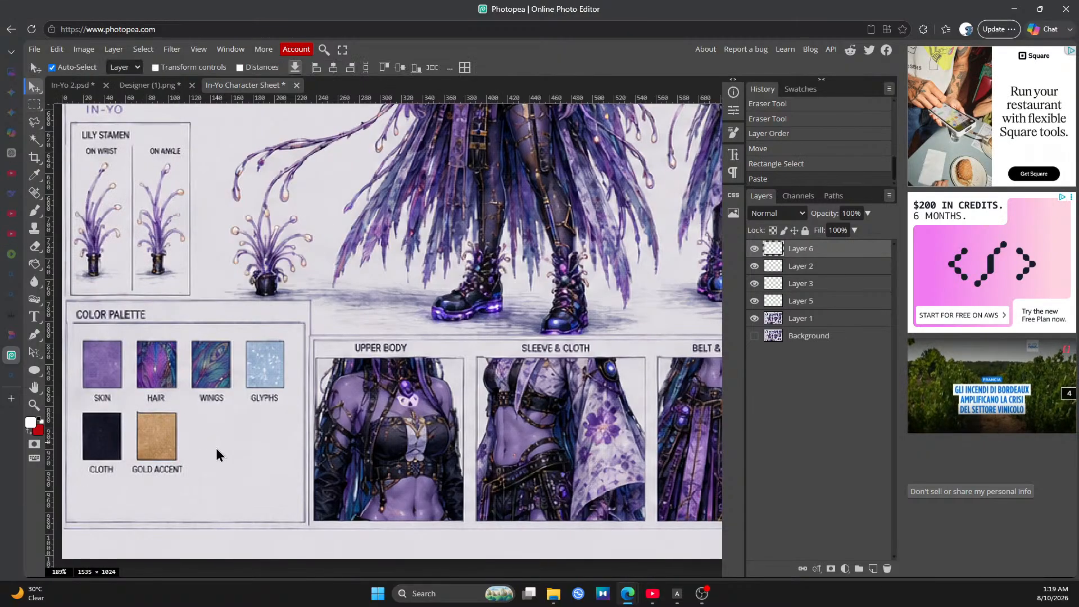
{"action": "left_click_drag", "start_coordinate": [217, 450], "coordinate": [579, 178]}
{"action": "scroll", "coordinate": [615, 282], "scroll_direction": "up", "scroll_amount": 5}
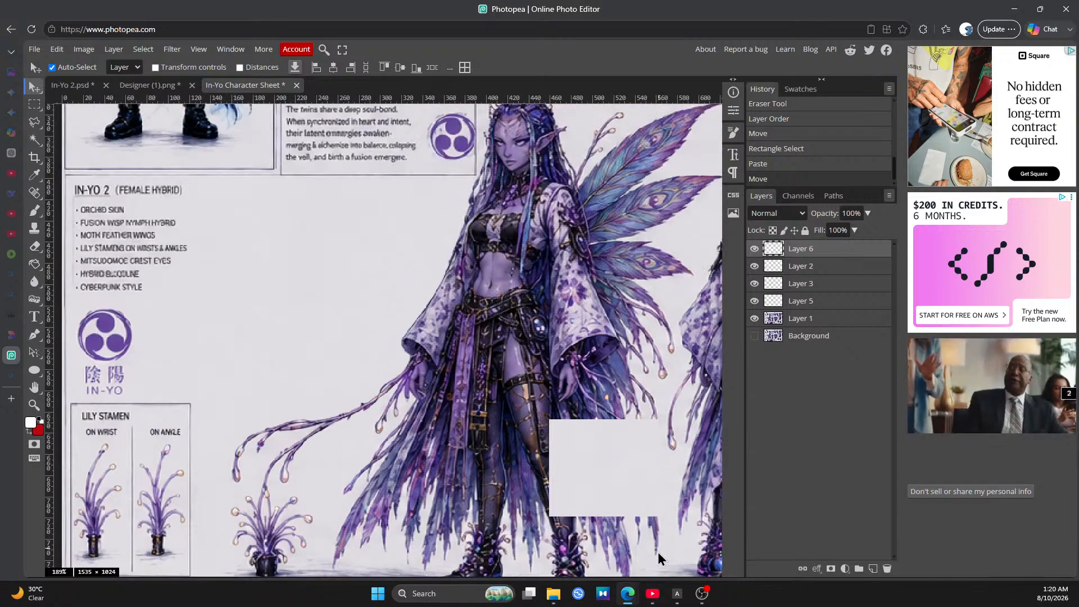
{"action": "left_click", "coordinate": [35, 387]}
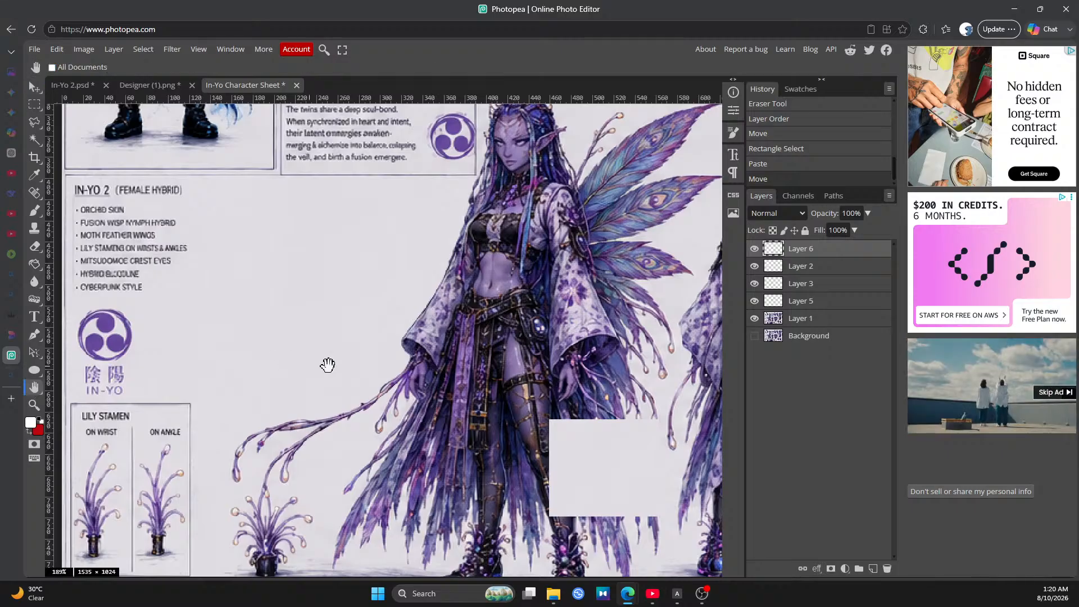
{"action": "scroll", "coordinate": [328, 366], "scroll_direction": "right", "scroll_amount": 10}
{"action": "scroll", "coordinate": [315, 371], "scroll_direction": "up", "scroll_amount": 2}
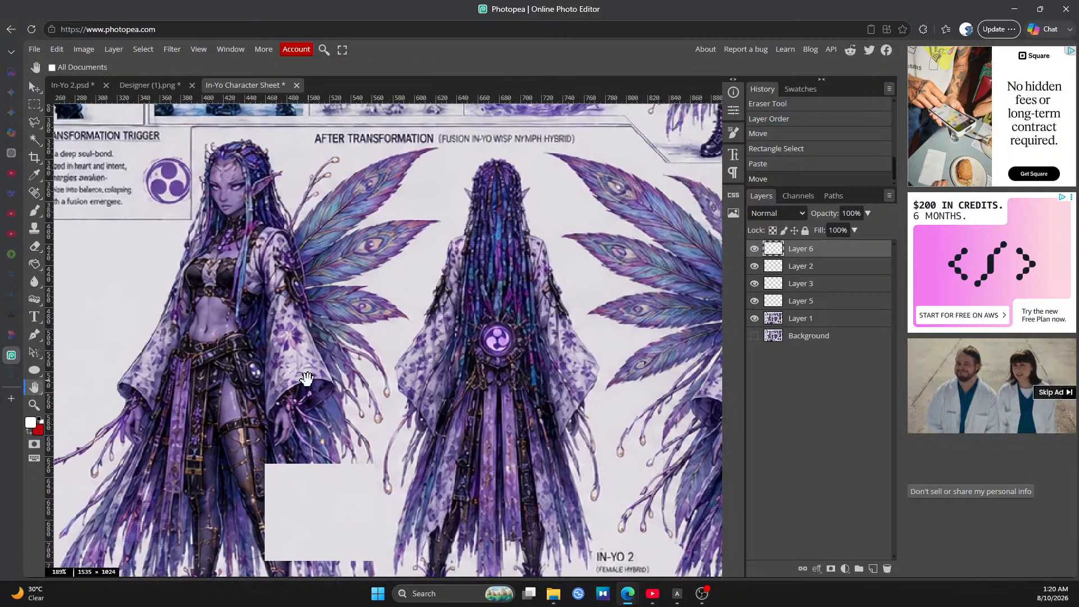
{"action": "left_click_drag", "start_coordinate": [306, 378], "coordinate": [288, 373]}
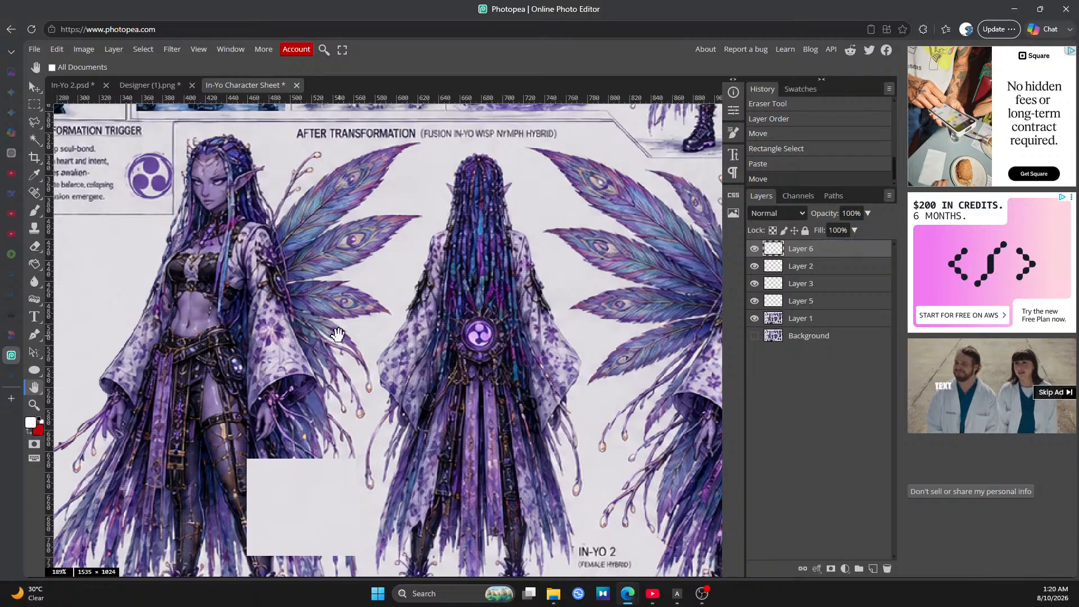
{"action": "left_click", "coordinate": [35, 87]}
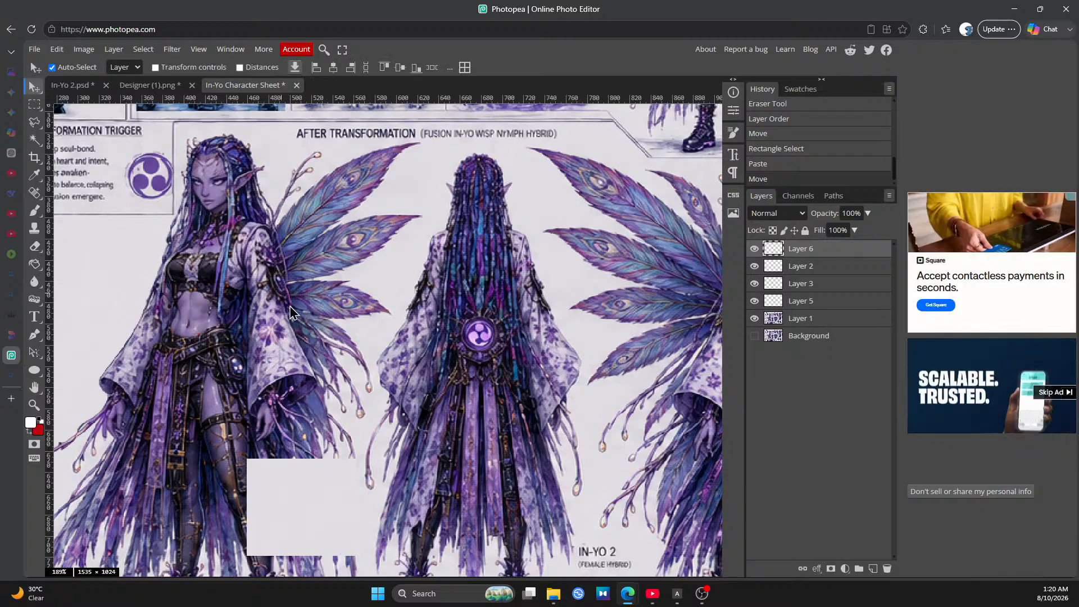
{"action": "left_click_drag", "start_coordinate": [344, 492], "coordinate": [358, 179]}
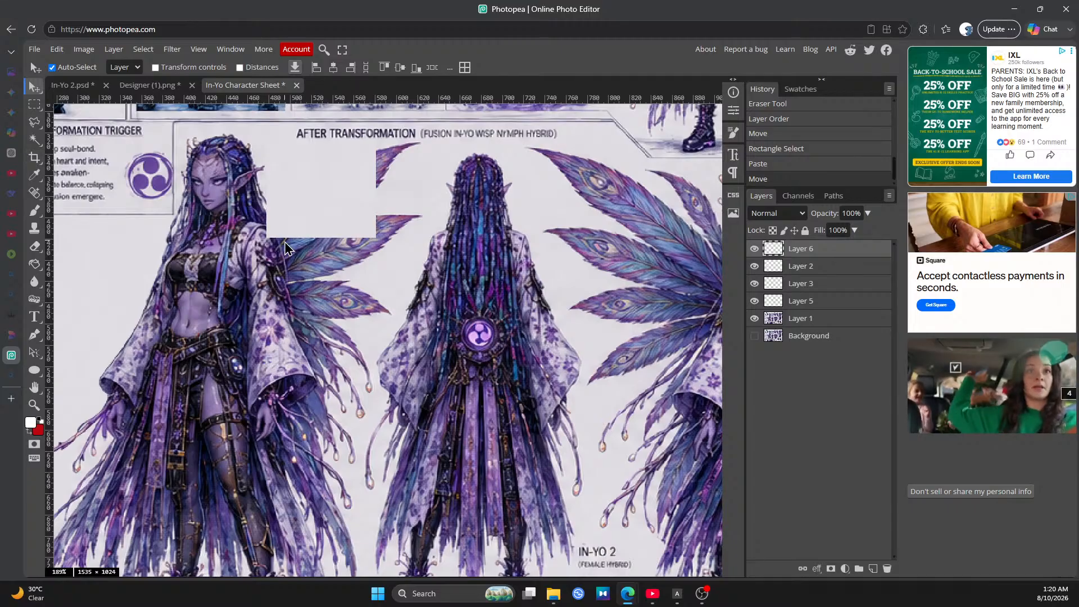
Scale the blank patch proportionally with Free Transform to about 402%, covering the back-view figure and the wings around it
{"action": "left_click", "coordinate": [57, 49]}
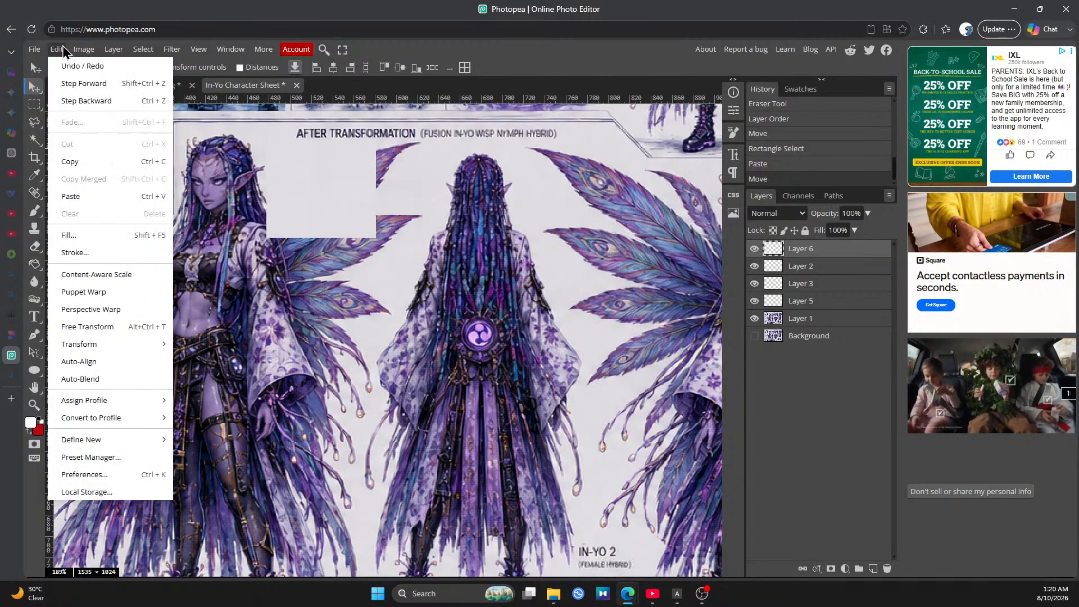
{"action": "mouse_move", "coordinate": [76, 48]}
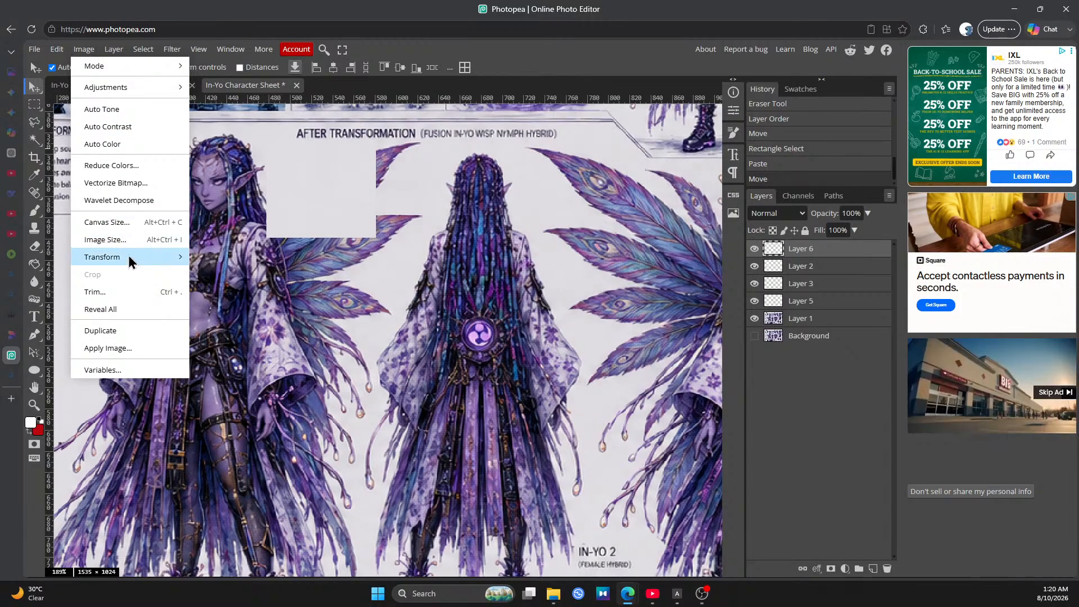
{"action": "mouse_move", "coordinate": [128, 257]}
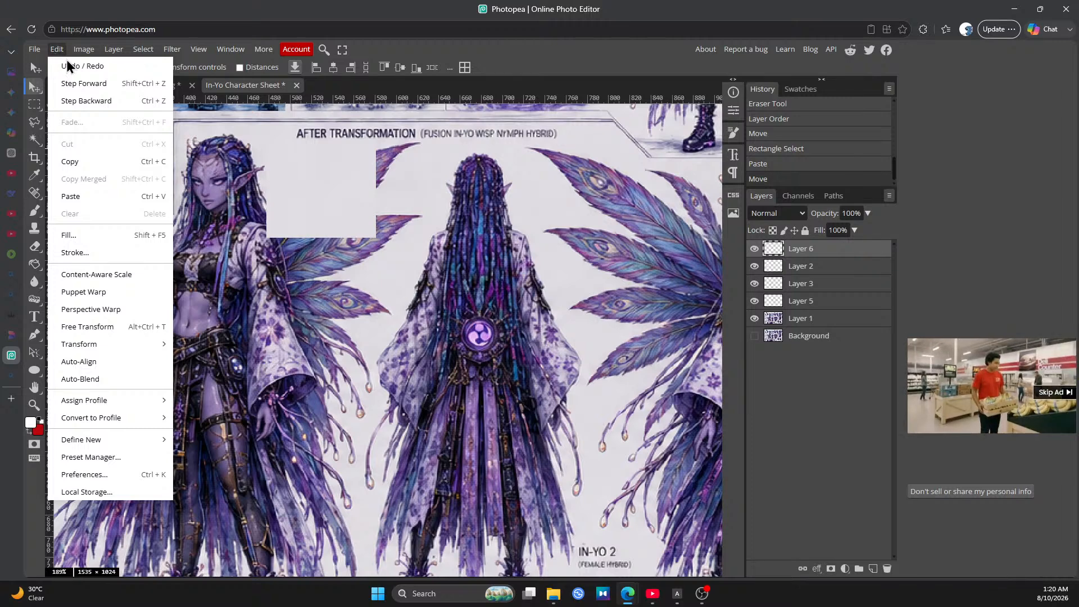
{"action": "left_click", "coordinate": [123, 326]}
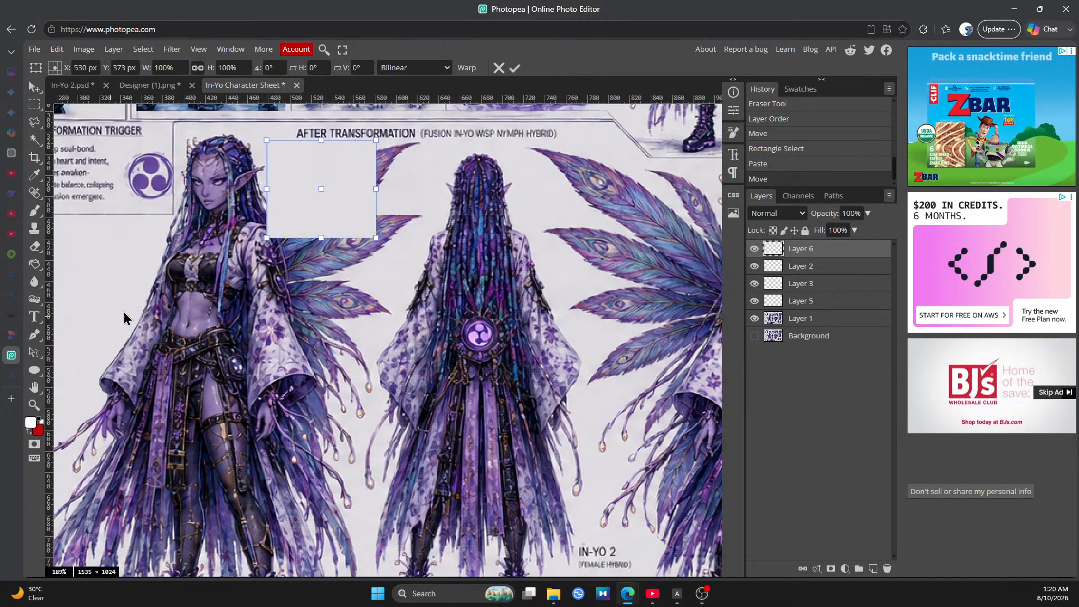
{"action": "left_click_drag", "start_coordinate": [376, 237], "coordinate": [540, 599]}
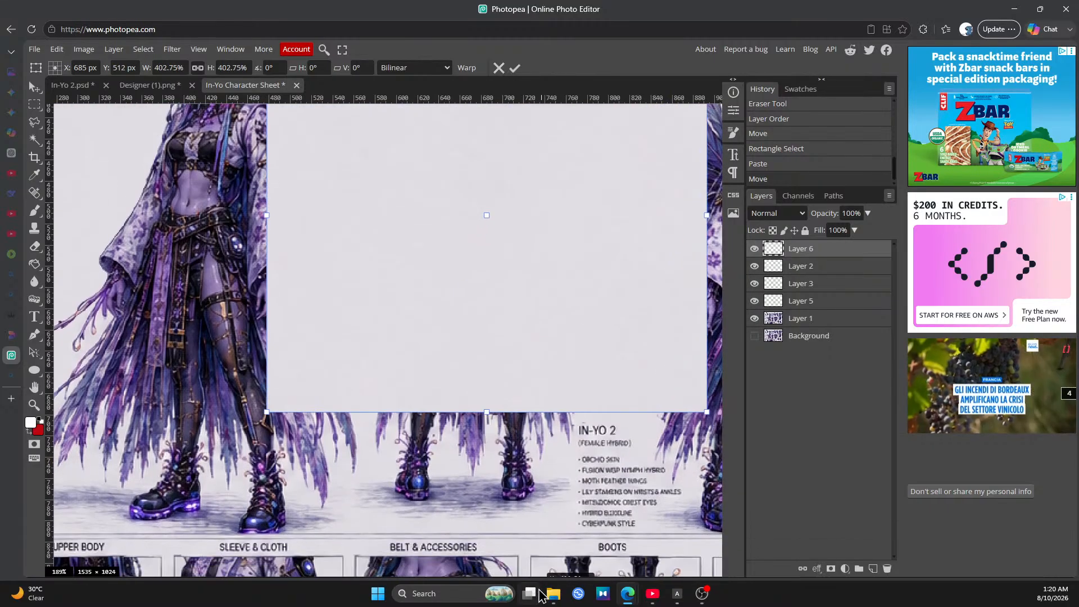
{"action": "scroll", "coordinate": [465, 388], "scroll_direction": "up", "scroll_amount": 5}
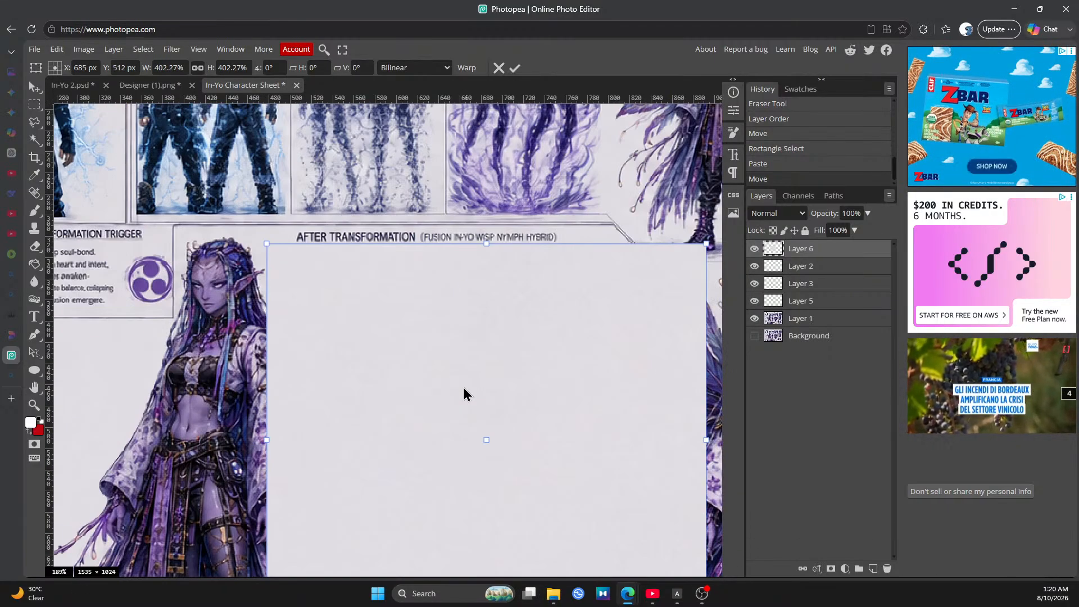
{"action": "scroll", "coordinate": [463, 388], "scroll_direction": "down", "scroll_amount": 2}
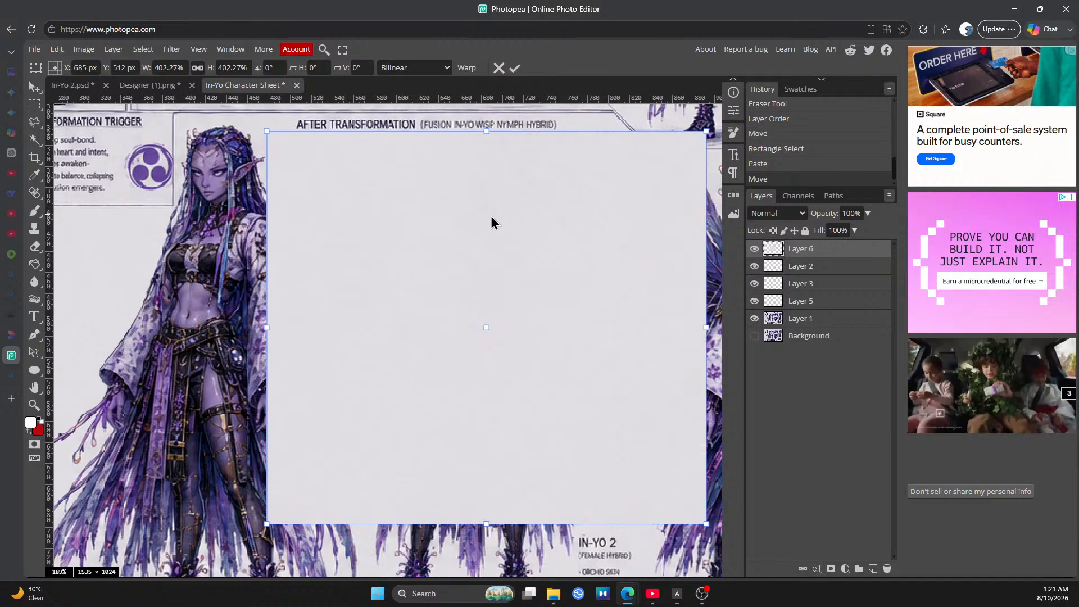
Apply the patch's transformation and lower the opacity of Layer 6 to 70%
{"action": "left_click", "coordinate": [869, 214]}
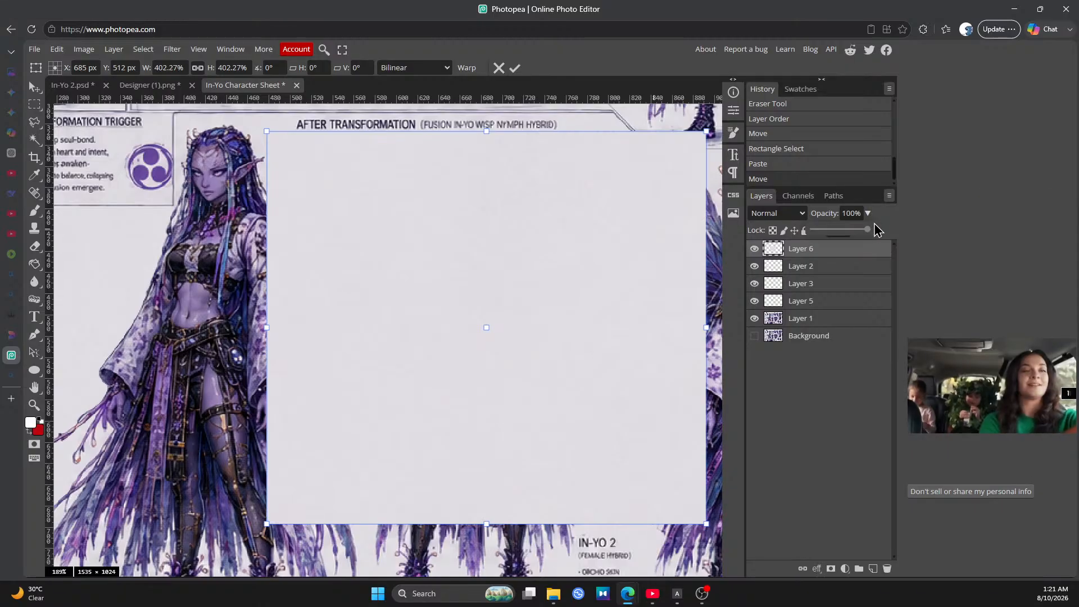
{"action": "left_click", "coordinate": [868, 232]}
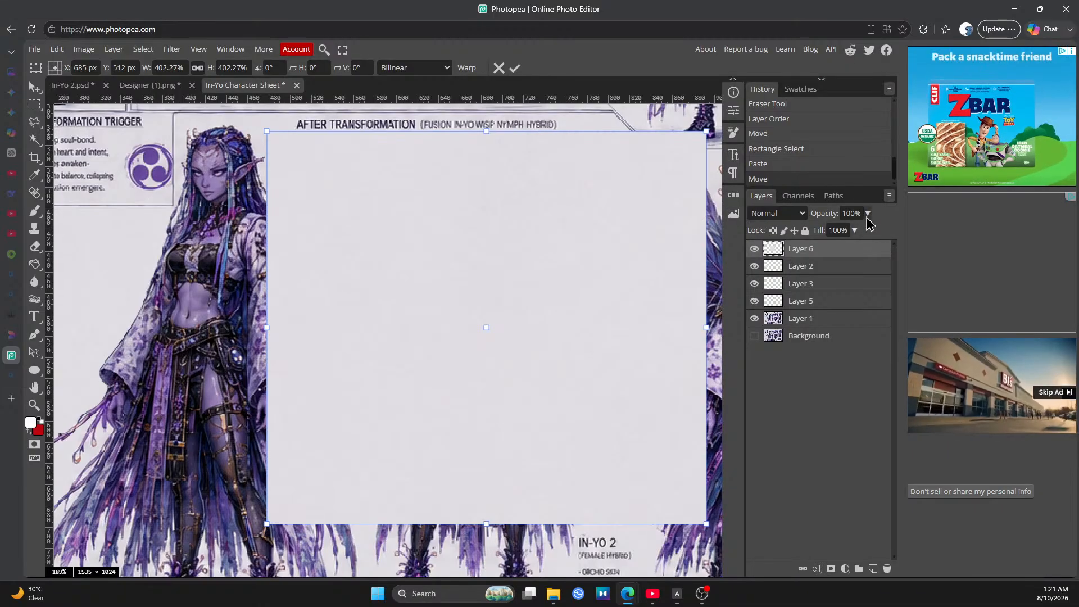
{"action": "left_click", "coordinate": [868, 215]}
{"action": "left_click_drag", "start_coordinate": [869, 230], "coordinate": [851, 231]}
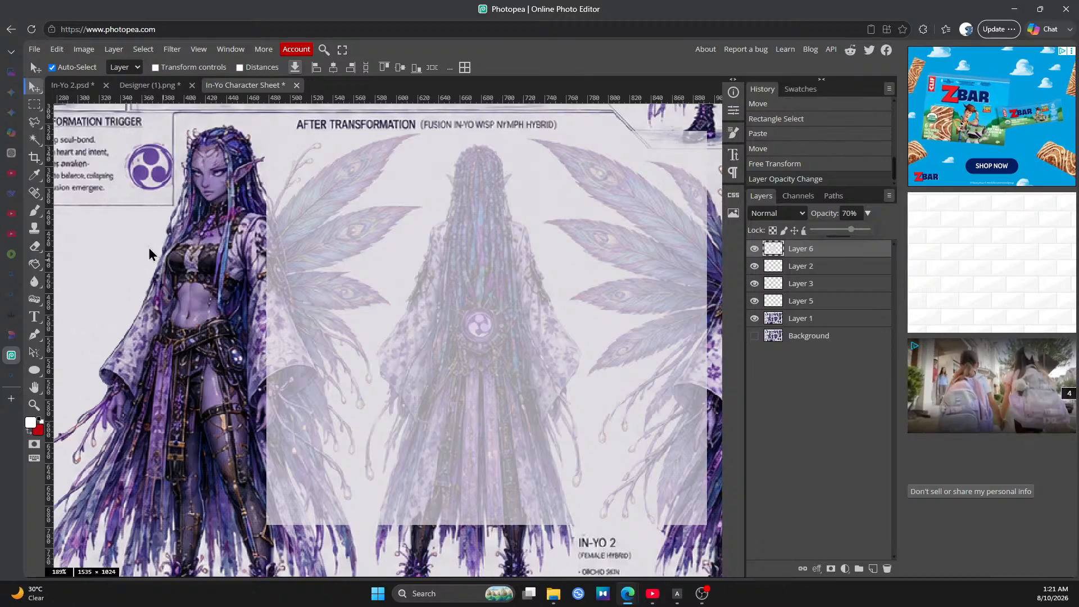
Draw a polygonal lasso selection following the front figure's wing and tendril edges and enclosing the blank patch over the back-view figure
{"action": "left_click", "coordinate": [35, 121]}
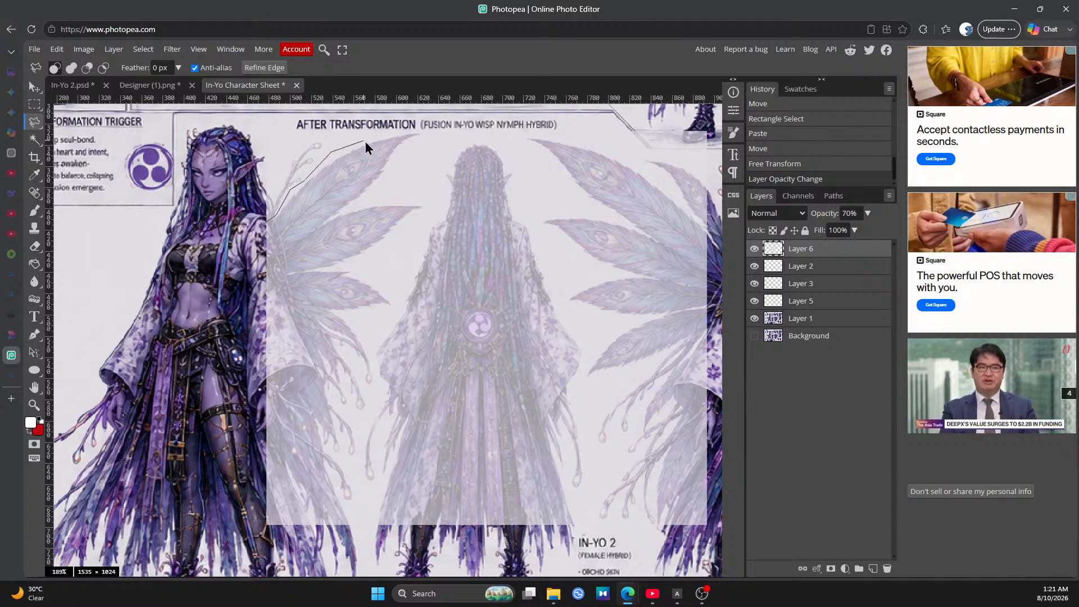
{"action": "left_click", "coordinate": [384, 133]}
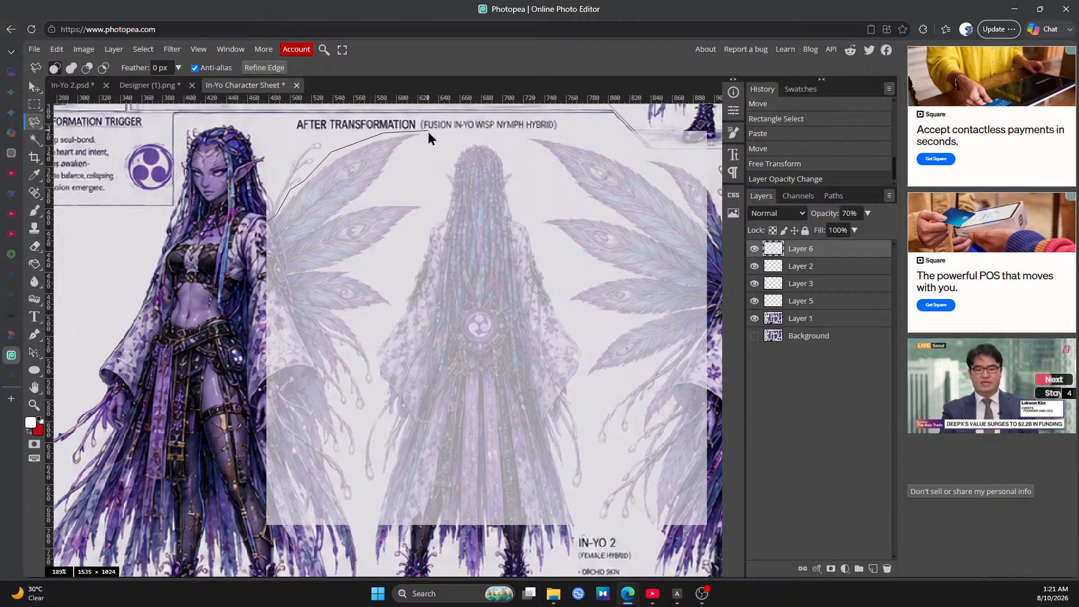
{"action": "left_click", "coordinate": [403, 185]}
{"action": "left_click", "coordinate": [434, 200]}
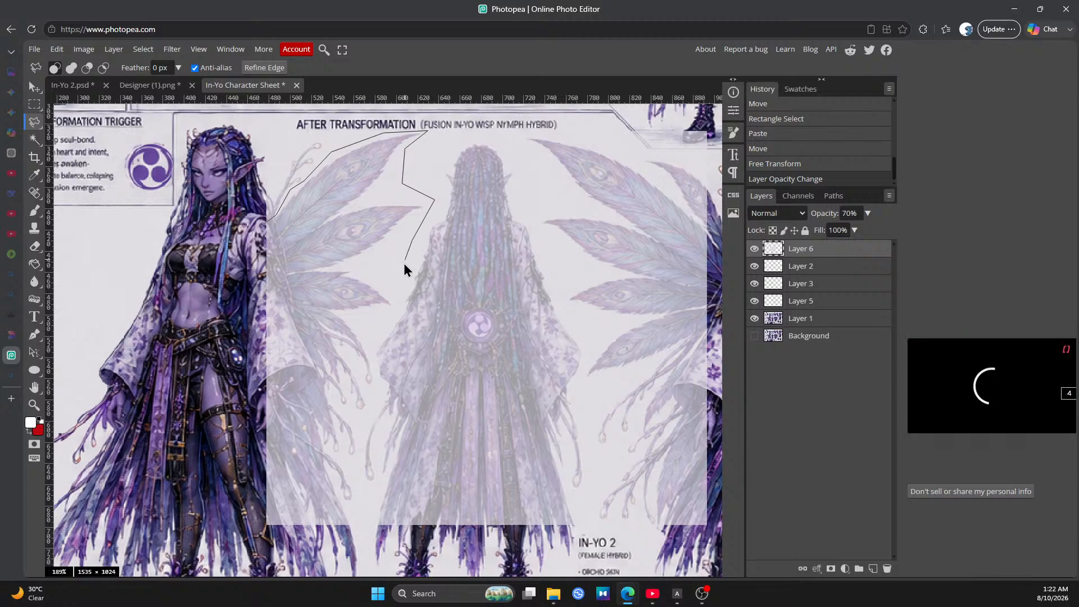
{"action": "left_click", "coordinate": [362, 331]}
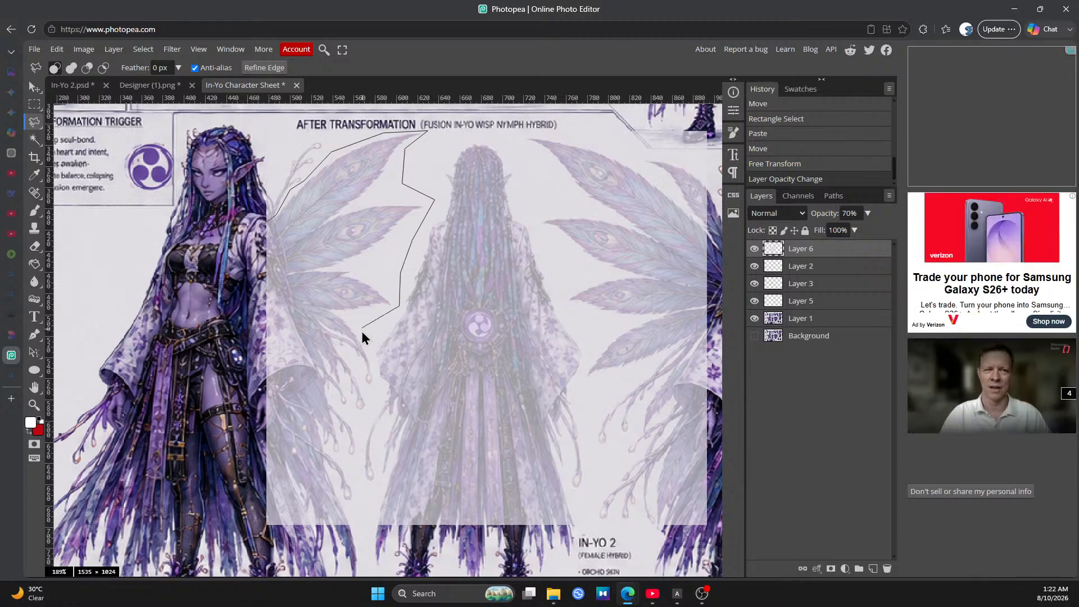
{"action": "left_click", "coordinate": [362, 365]}
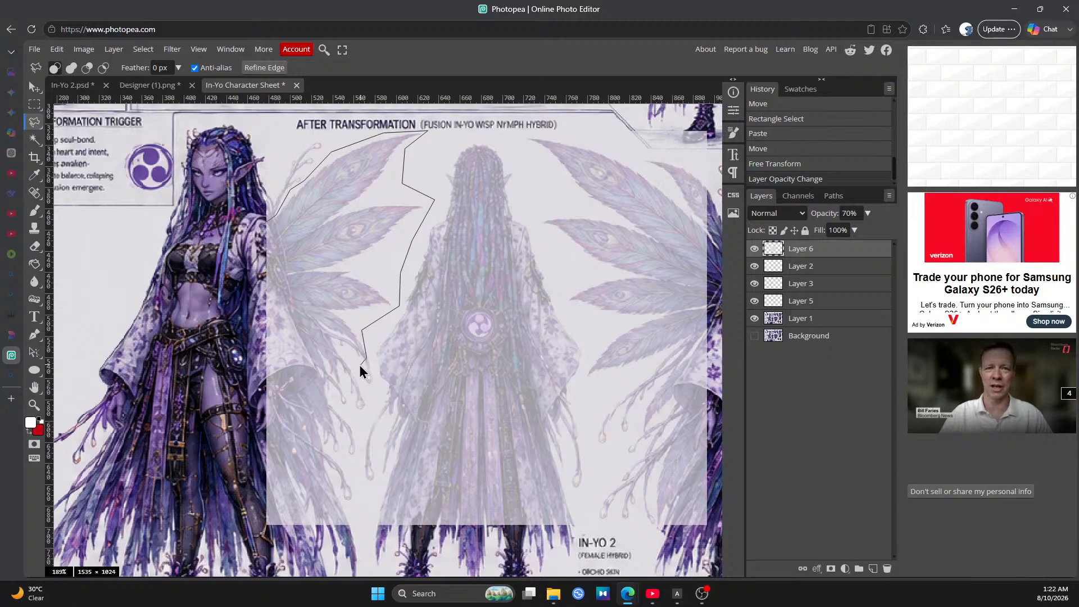
{"action": "left_click", "coordinate": [334, 347]}
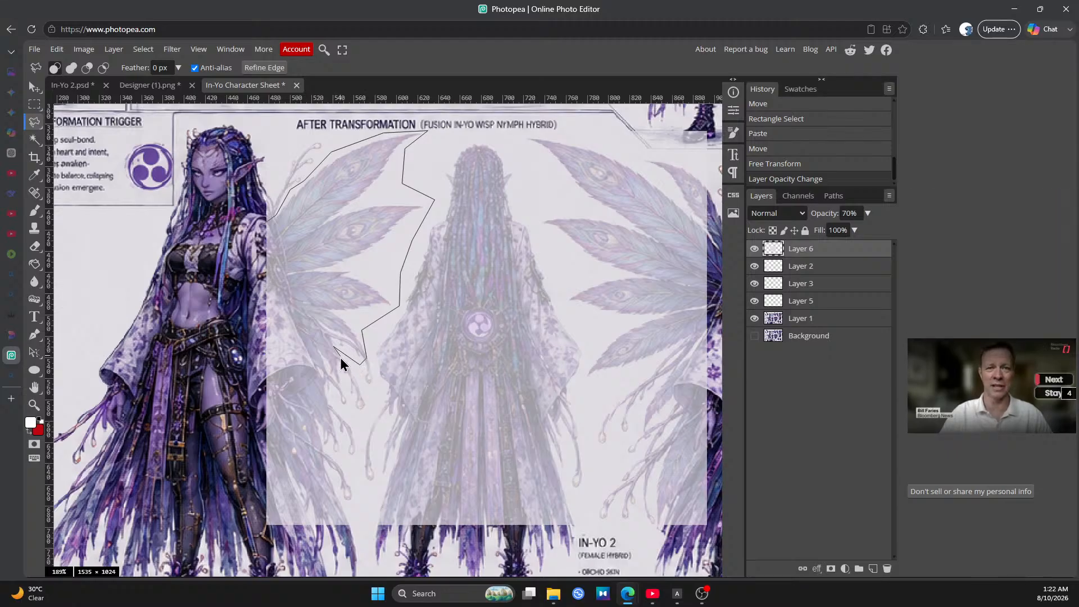
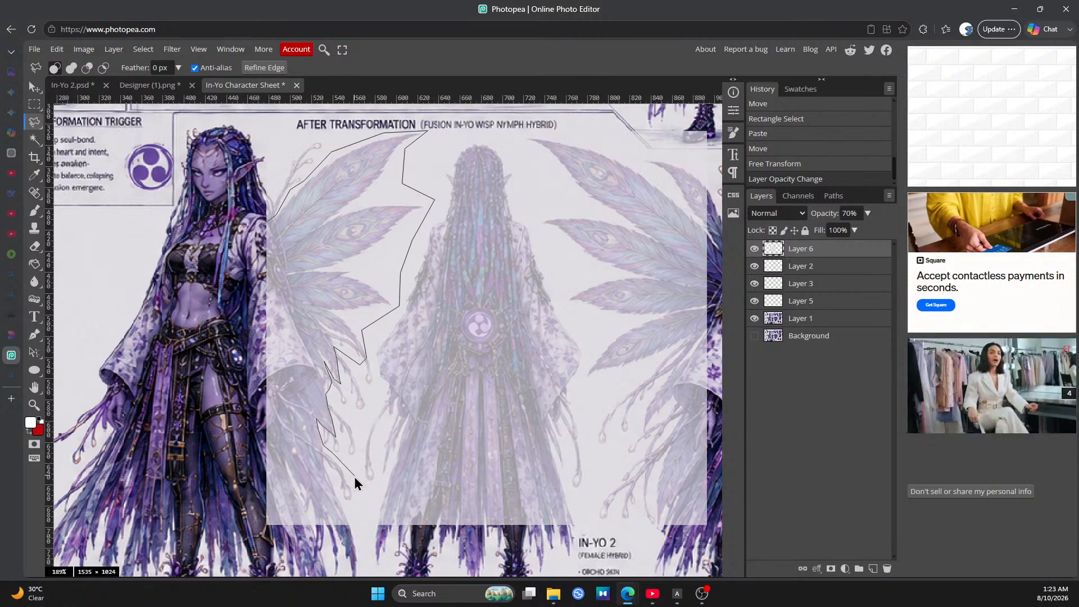
{"action": "left_click", "coordinate": [357, 532]}
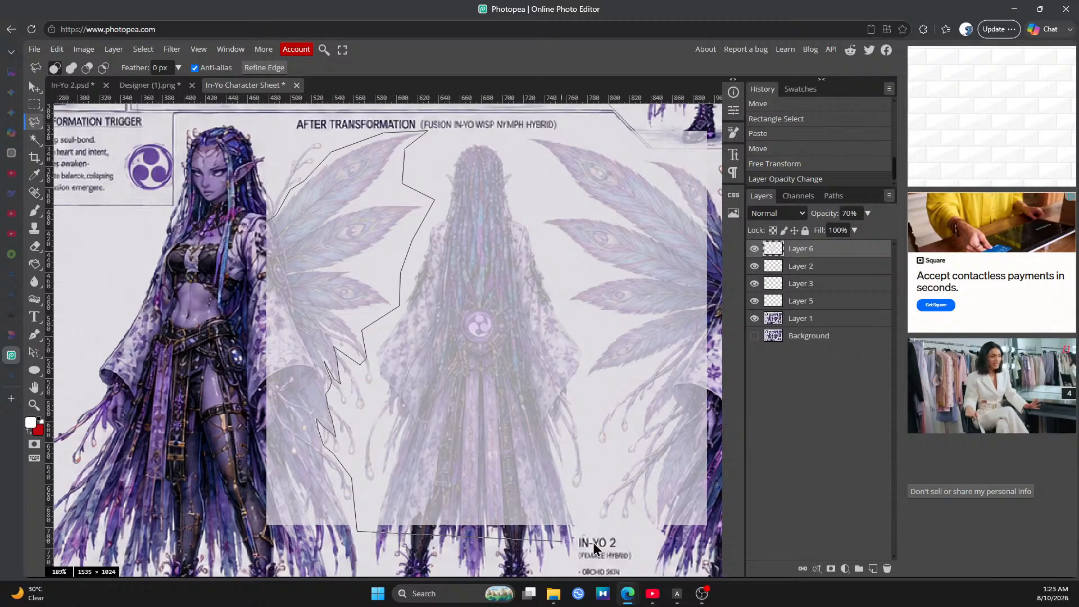
{"action": "left_click", "coordinate": [713, 534]}
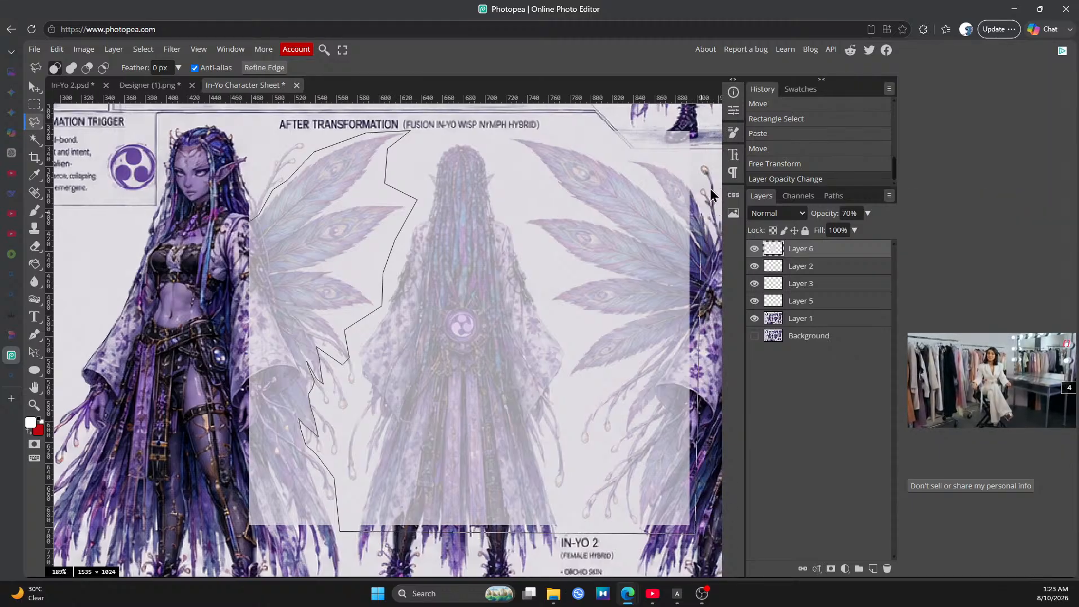
{"action": "left_click", "coordinate": [696, 123]}
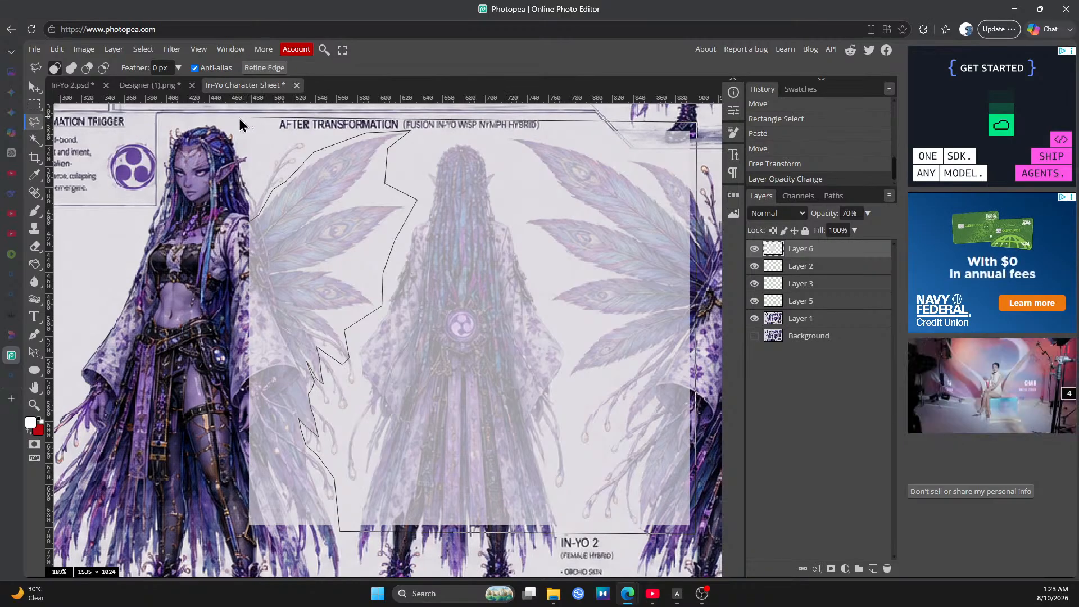
{"action": "left_click", "coordinate": [215, 119]}
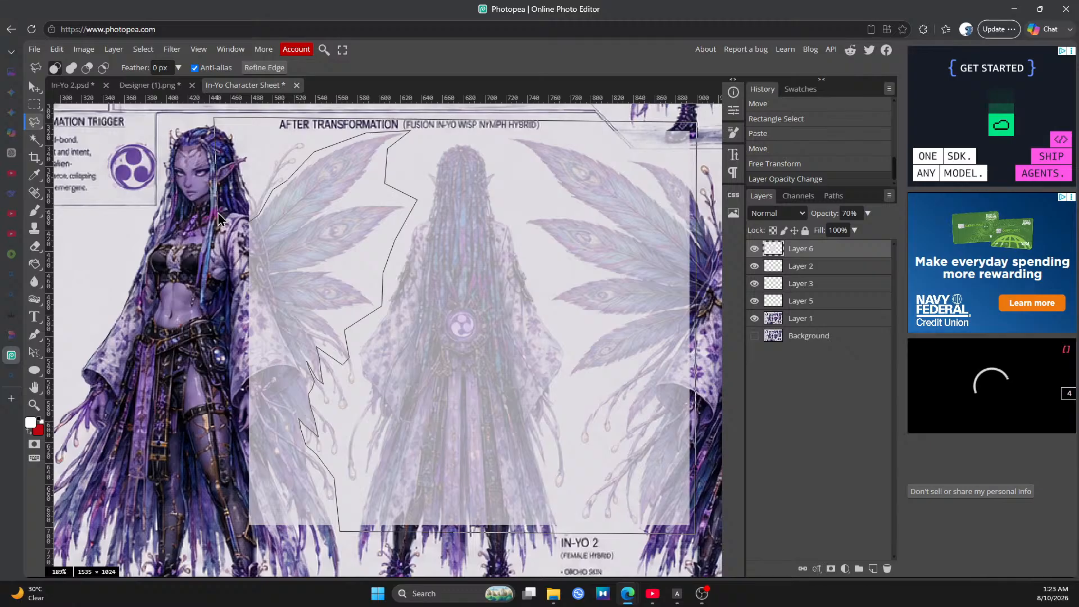
{"action": "left_click", "coordinate": [248, 230]}
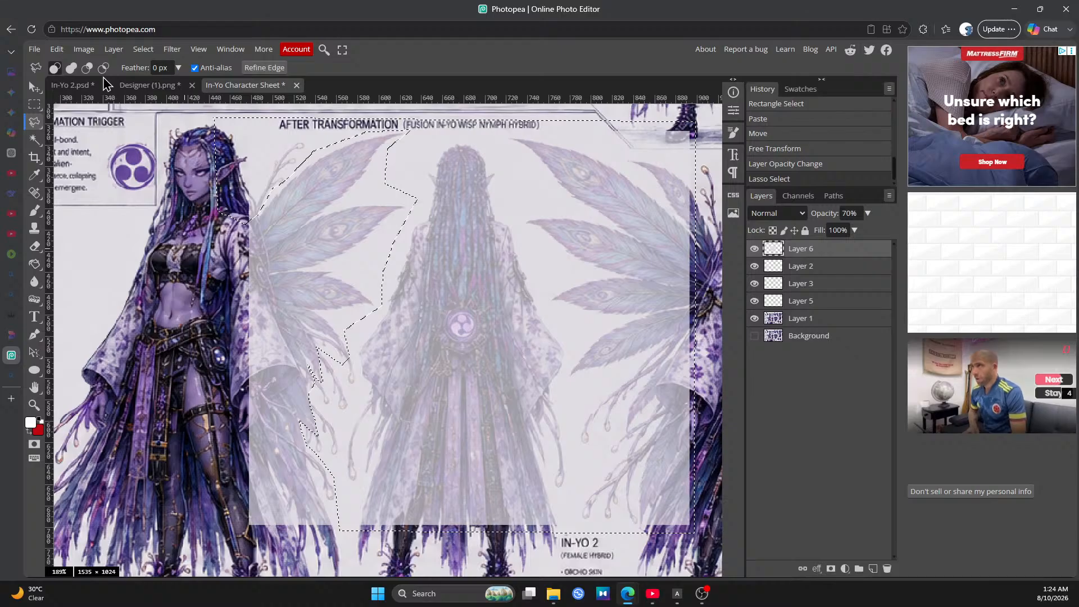
Invert the selection and clear the part of Layer 6's blank patch that covers the front figure's wing and robe
{"action": "left_click", "coordinate": [149, 50]}
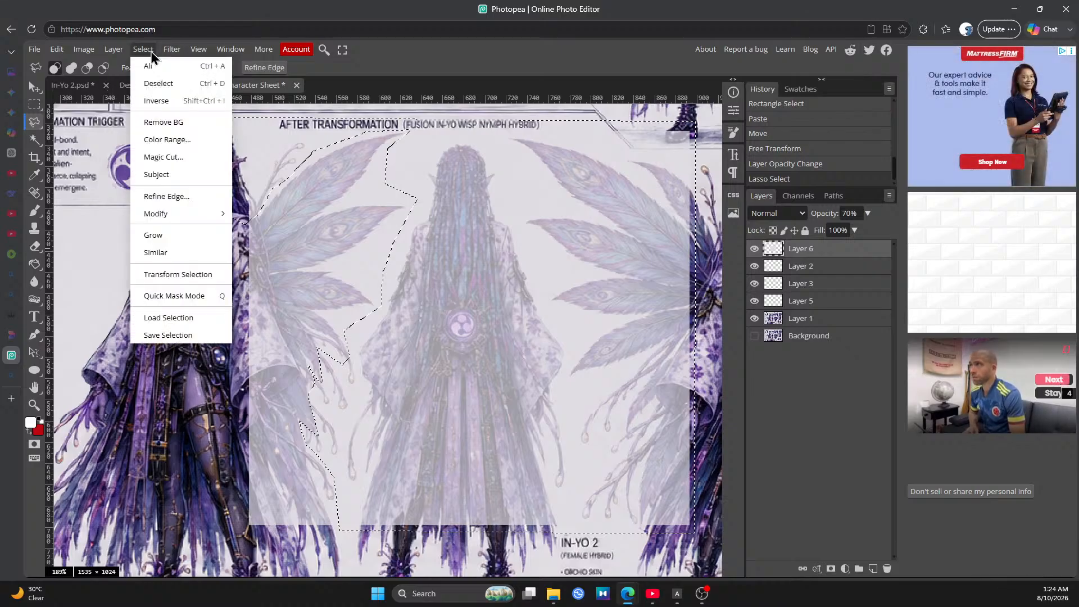
{"action": "left_click", "coordinate": [159, 101]}
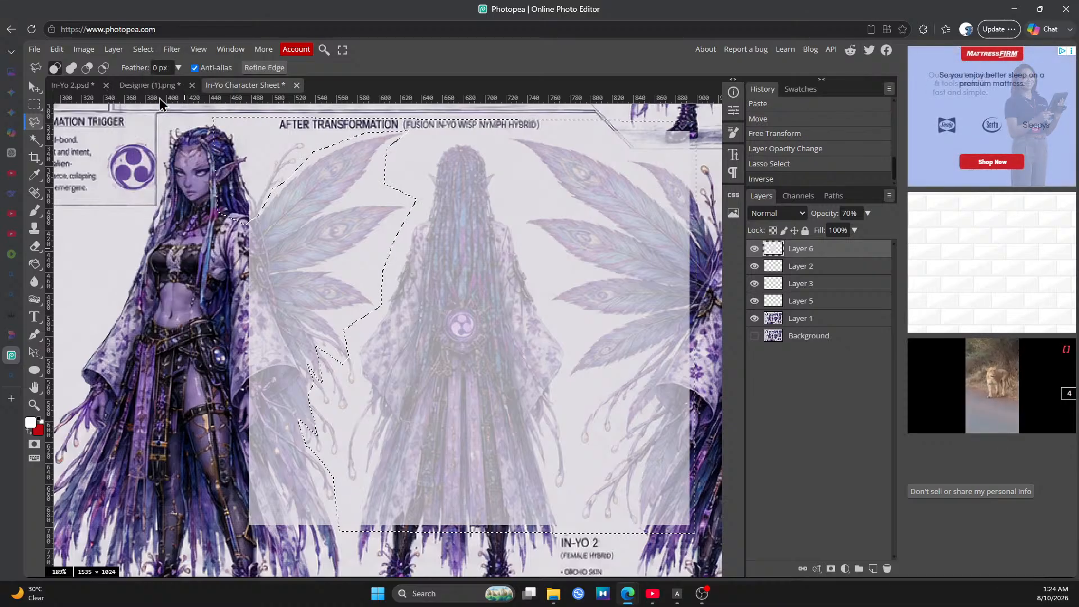
{"action": "left_click", "coordinate": [56, 50]}
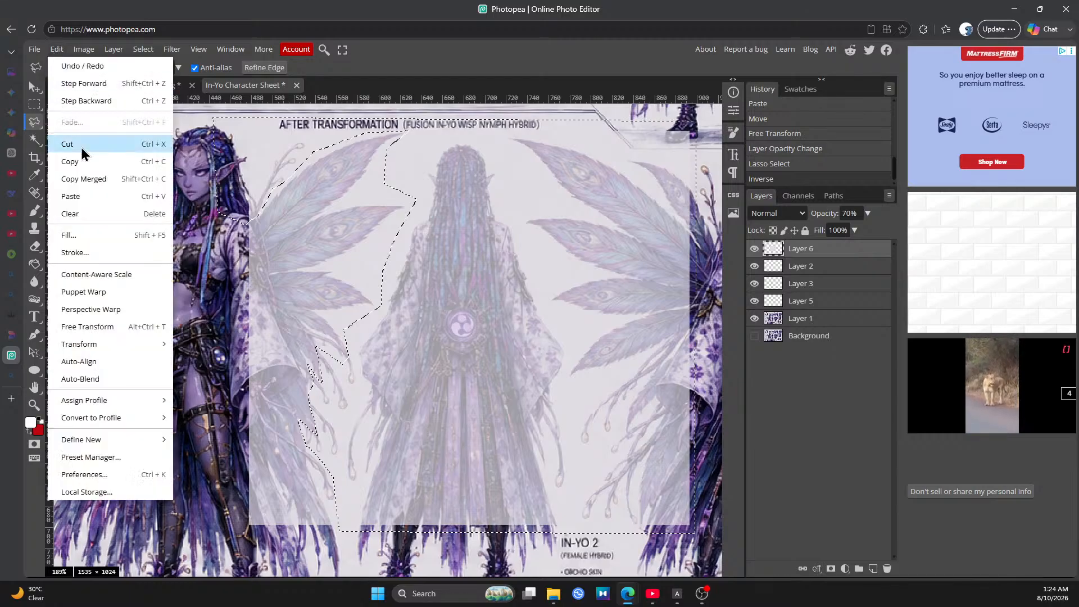
{"action": "left_click", "coordinate": [80, 218]}
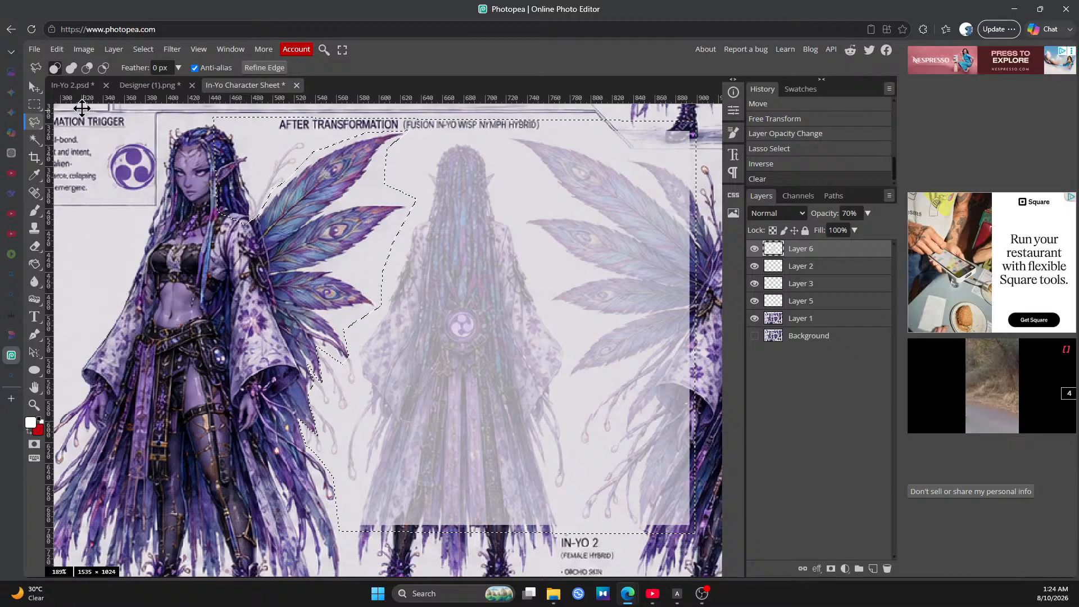
{"action": "left_click", "coordinate": [57, 49]}
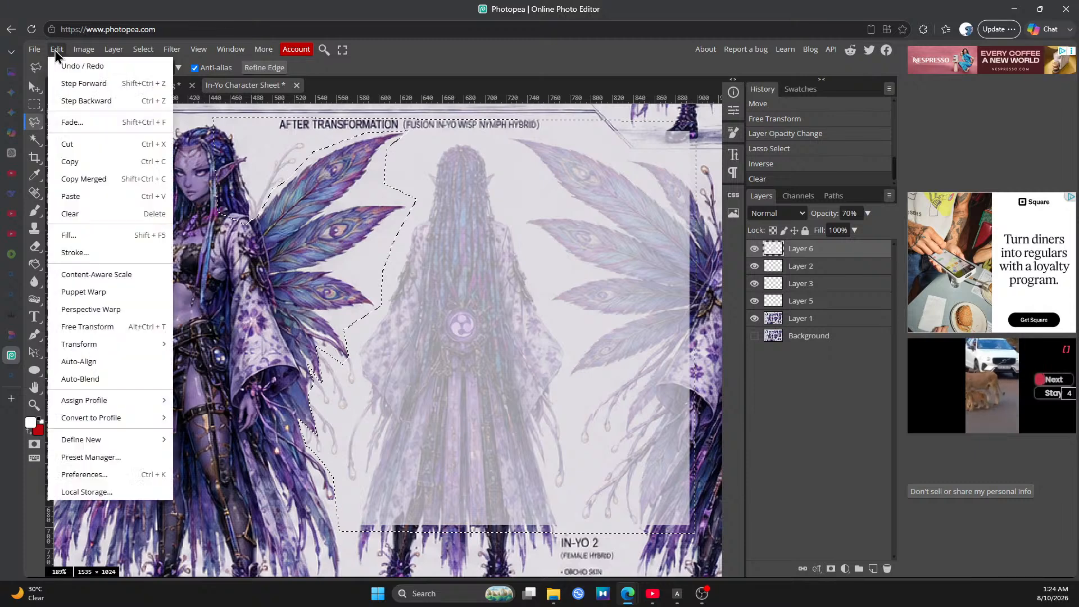
{"action": "mouse_move", "coordinate": [145, 49]}
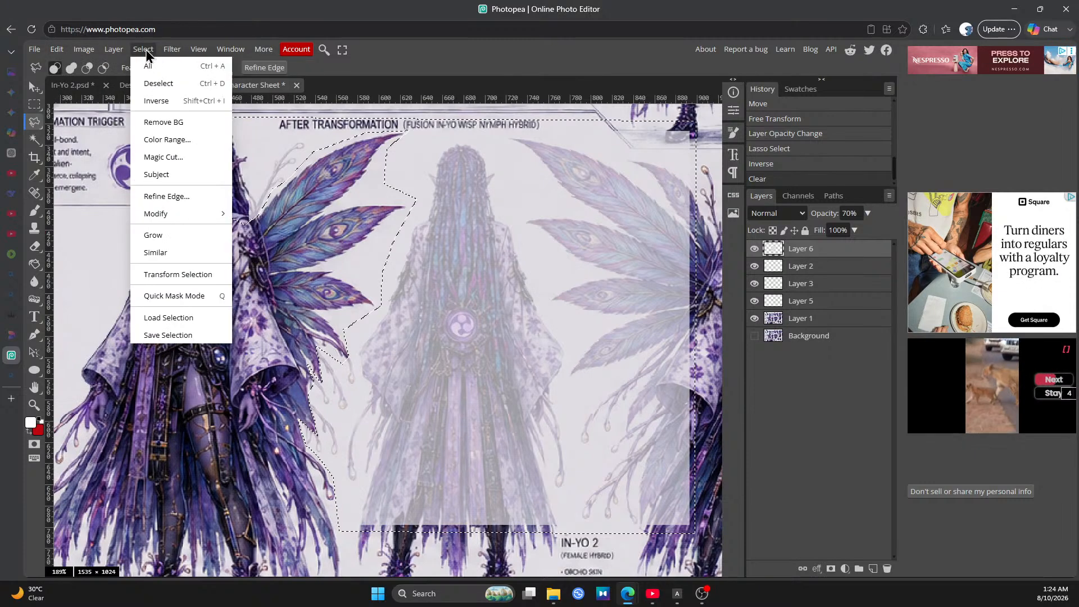
{"action": "left_click", "coordinate": [392, 62]}
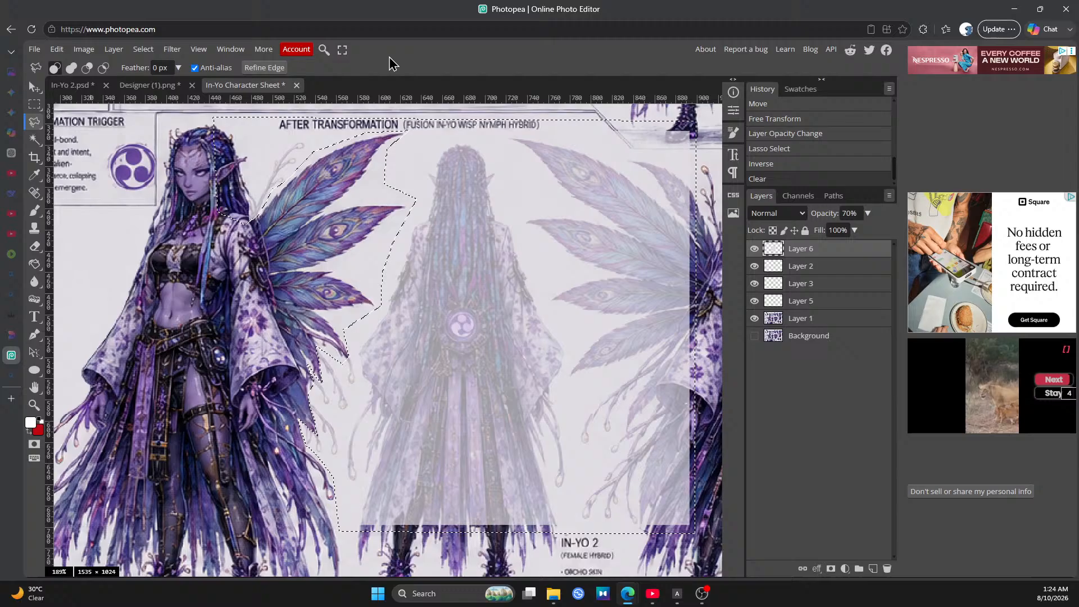
Raise Layer 6's opacity to 100% to check the trimmed patch, and lower it to 59%
{"action": "left_click", "coordinate": [868, 215]}
{"action": "left_click_drag", "start_coordinate": [852, 230], "coordinate": [867, 230]}
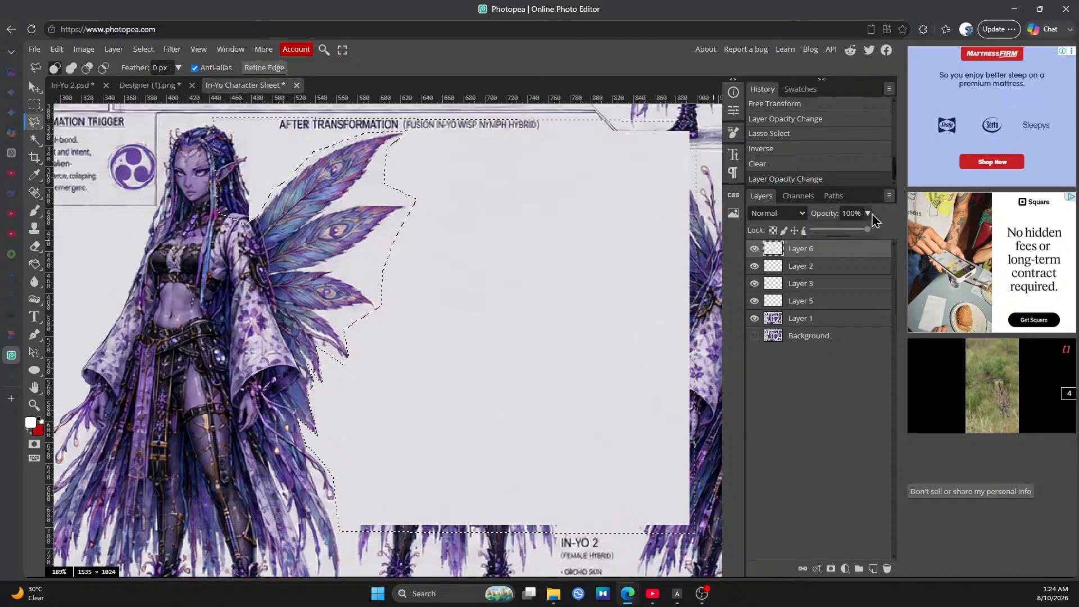
{"action": "left_click_drag", "start_coordinate": [869, 231], "coordinate": [848, 235]}
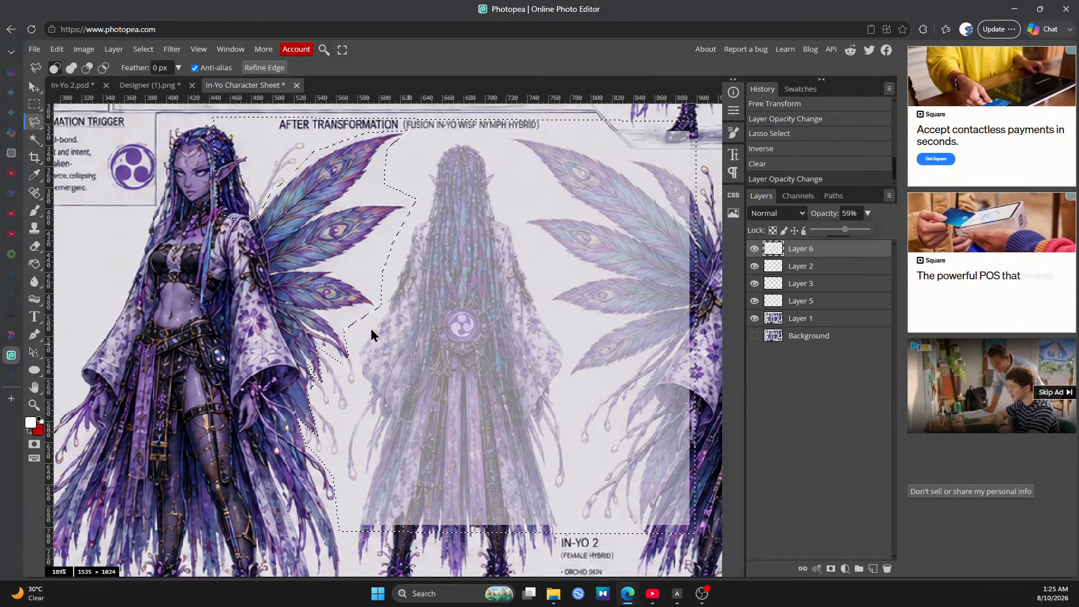
Subtract a polygonal lasso area around the back-view figure and the wings beside her from the current selection
{"action": "left_click", "coordinate": [88, 69]}
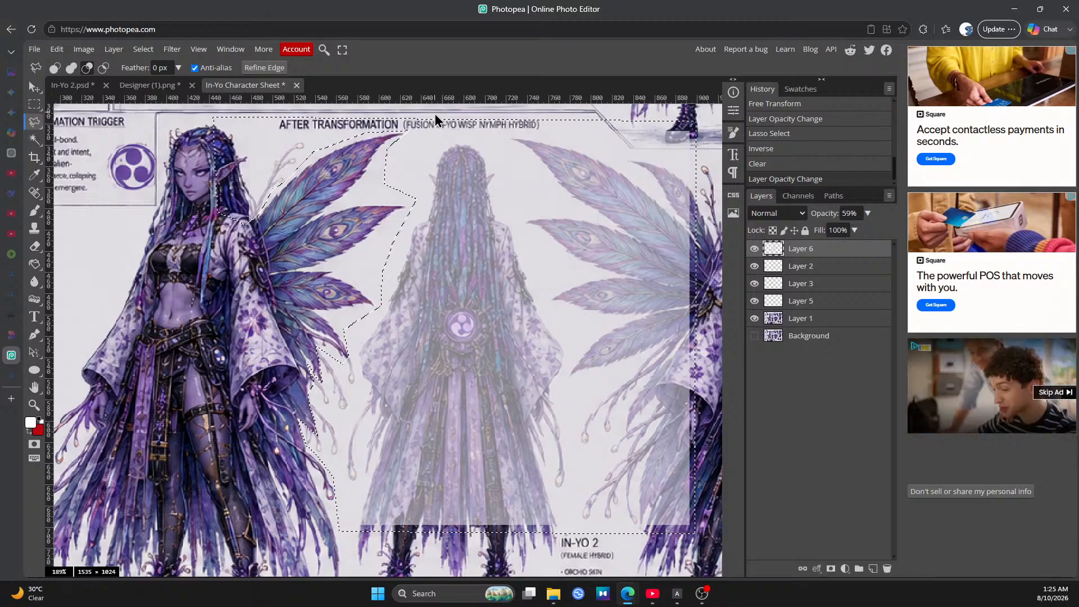
{"action": "left_click", "coordinate": [417, 162]}
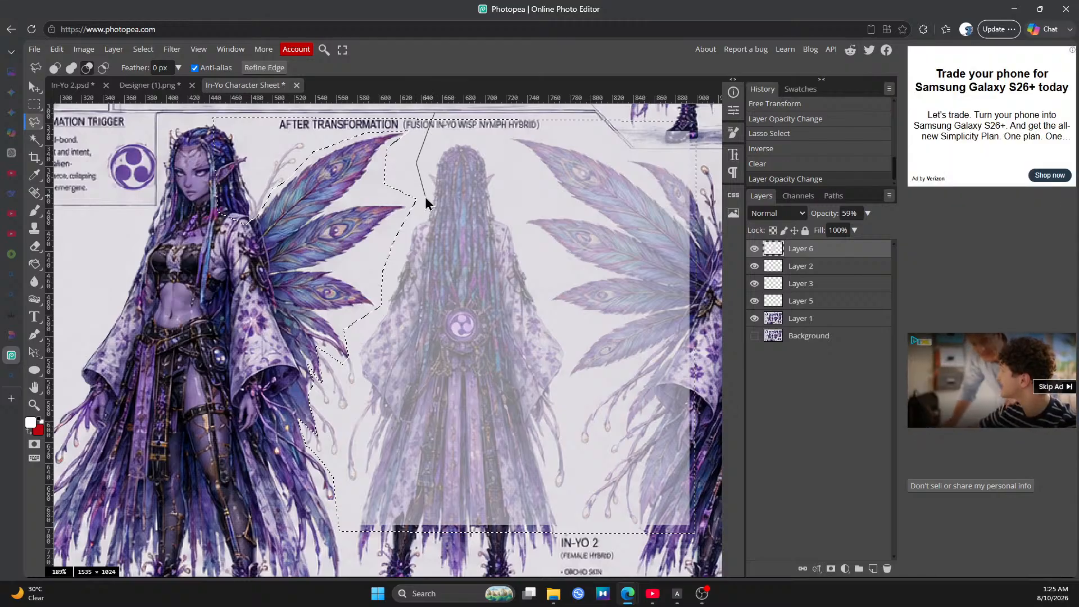
{"action": "left_click", "coordinate": [425, 197]}
{"action": "left_click", "coordinate": [411, 222]}
{"action": "left_click", "coordinate": [395, 257]}
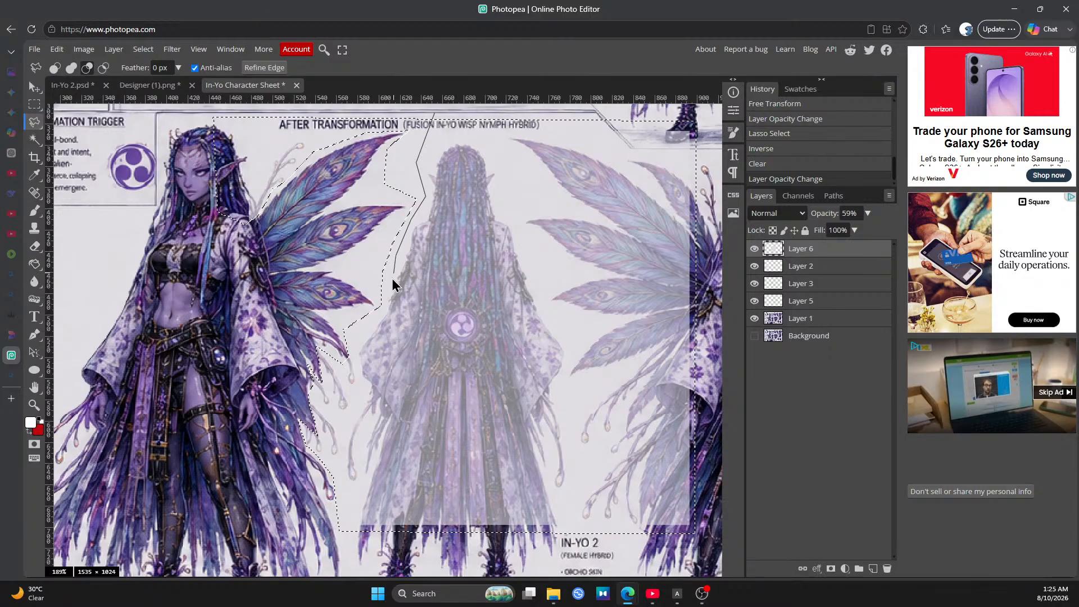
{"action": "left_click", "coordinate": [380, 312]}
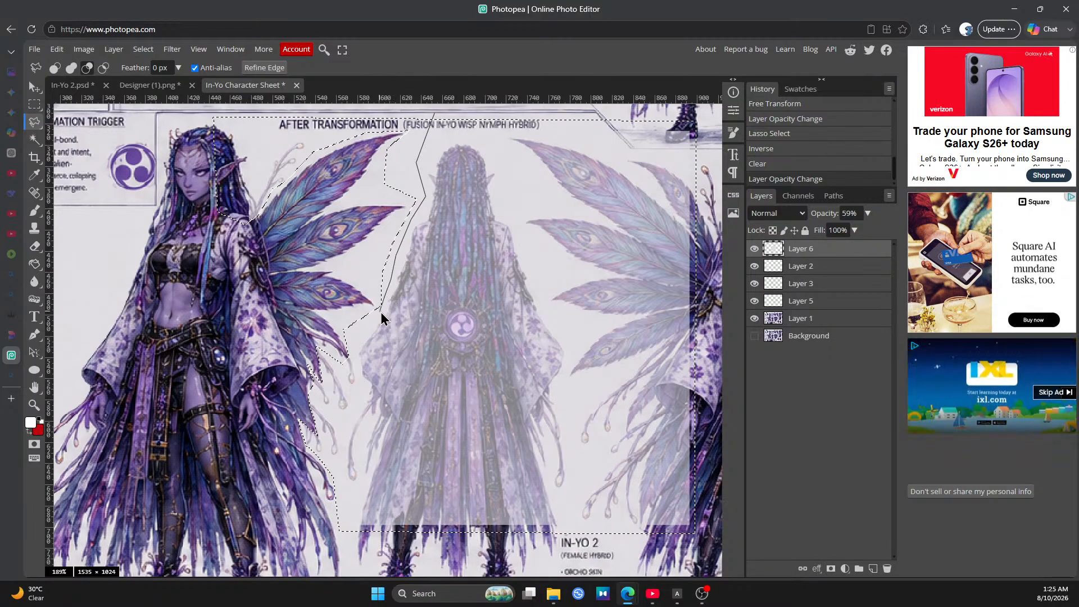
{"action": "left_click", "coordinate": [356, 348]}
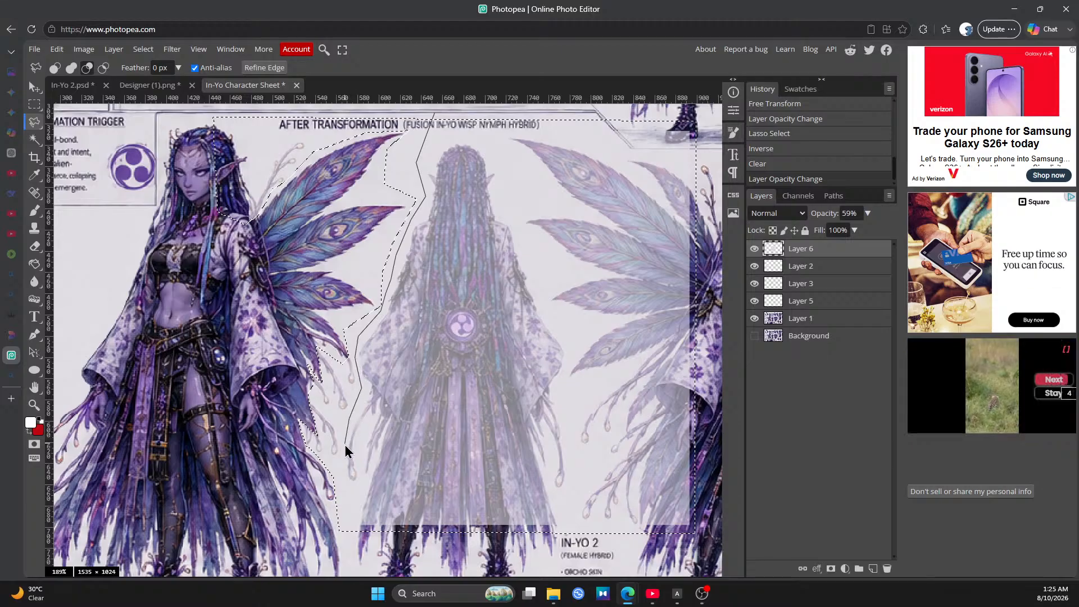
{"action": "left_click", "coordinate": [342, 475]}
{"action": "left_click", "coordinate": [352, 537]}
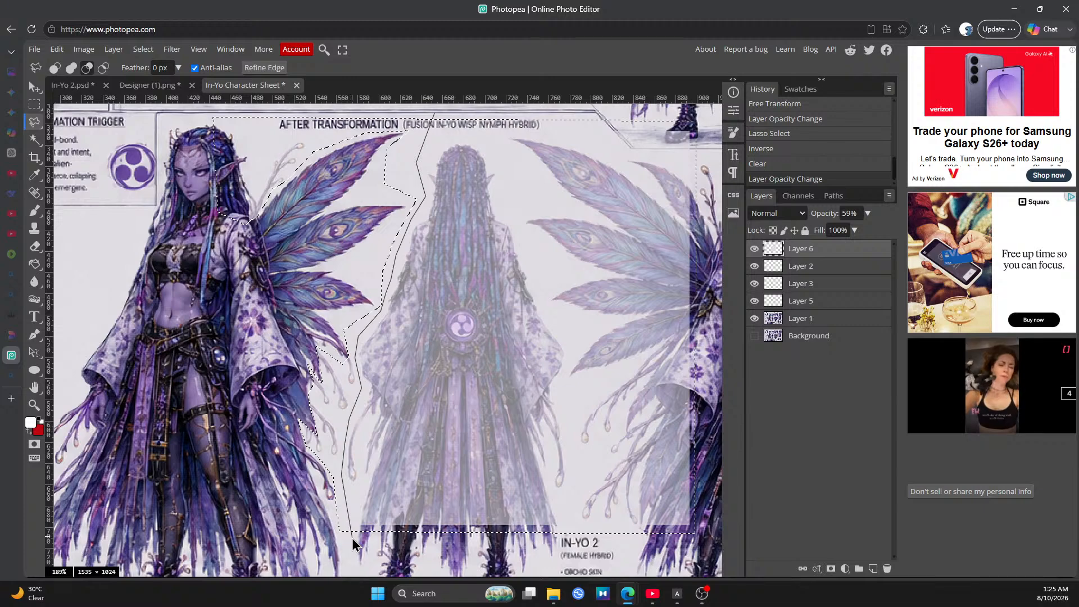
{"action": "left_click", "coordinate": [694, 536]}
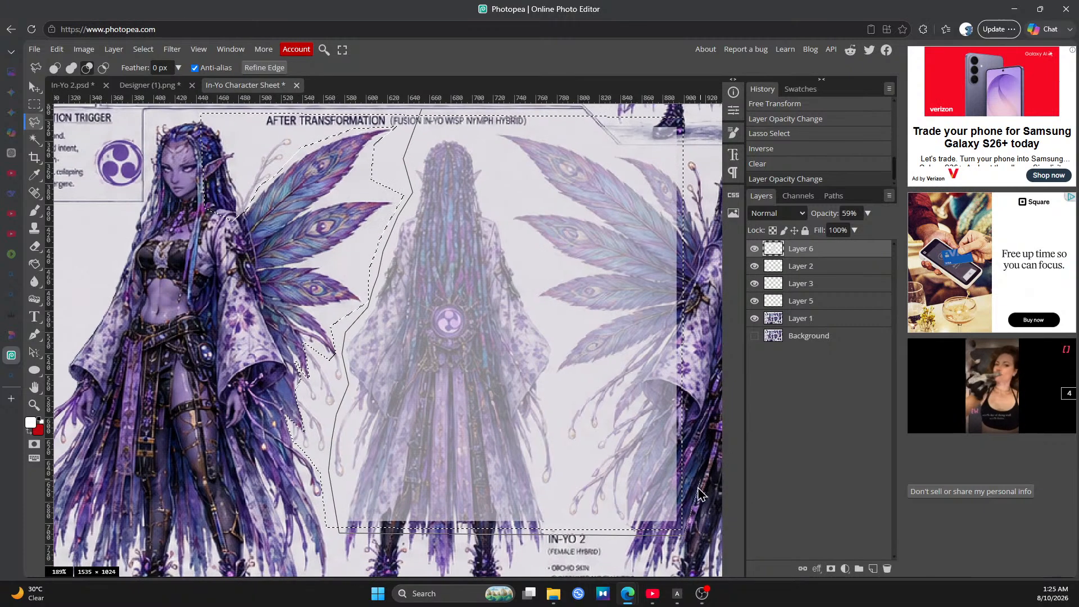
{"action": "left_click", "coordinate": [696, 111]}
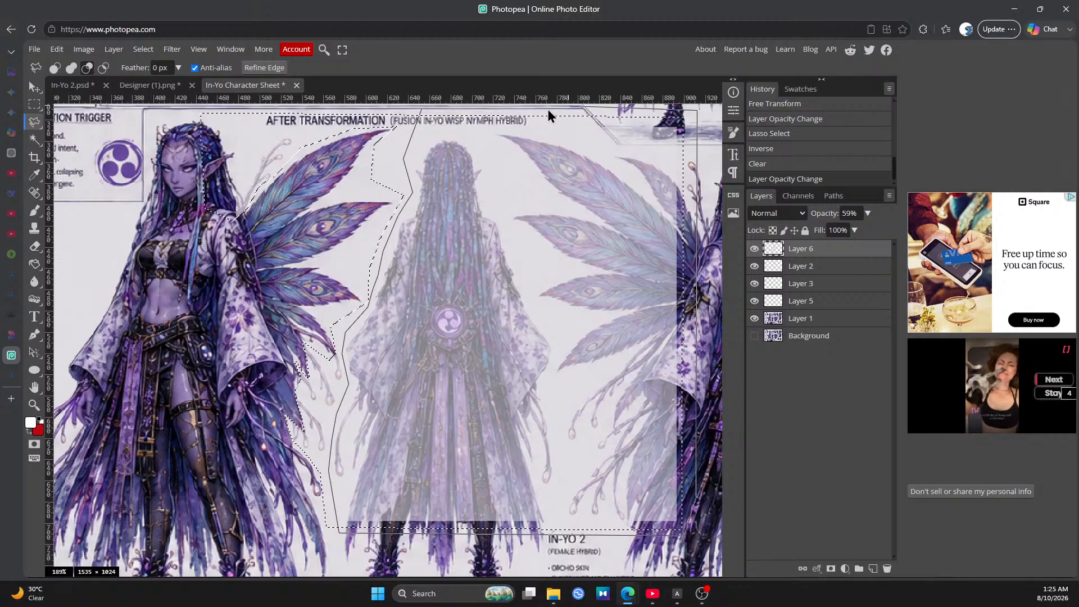
{"action": "double_click", "coordinate": [422, 110]}
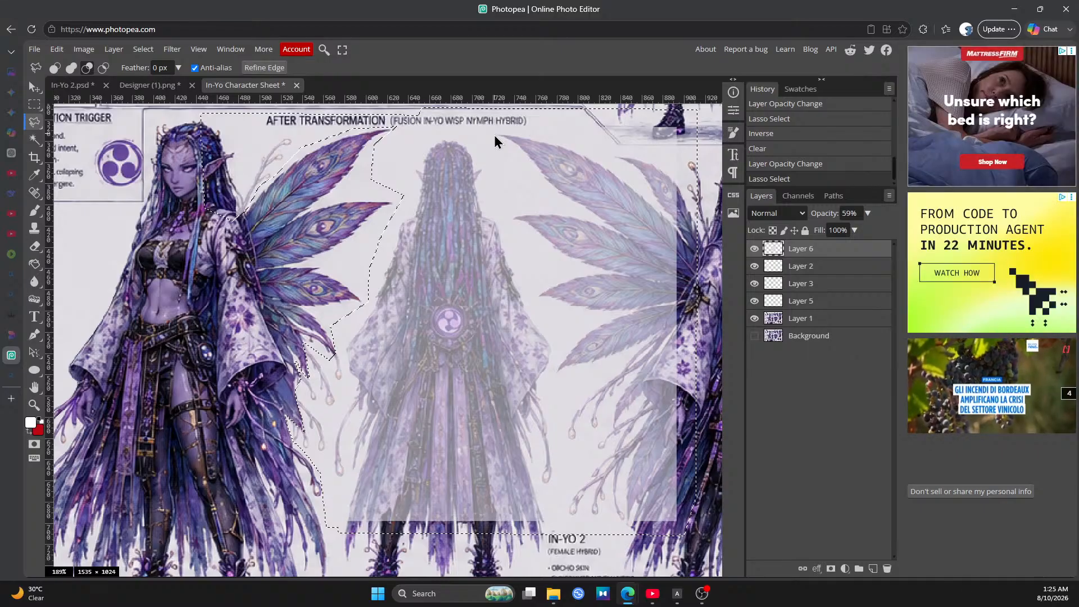
Invert the selection again so it encloses the patch area over the back-view figure
{"action": "left_click", "coordinate": [104, 68]}
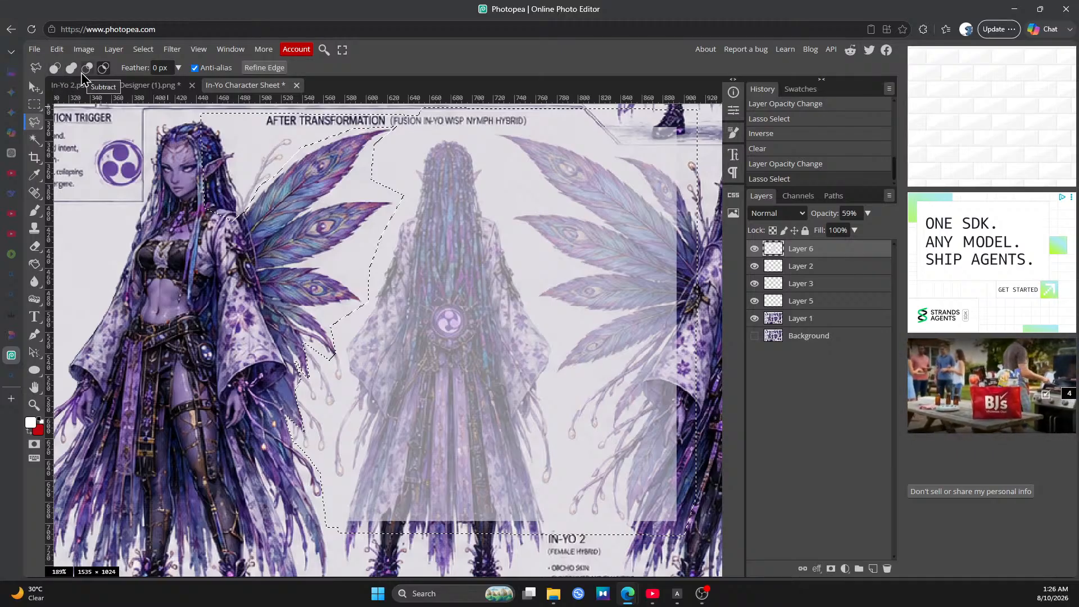
{"action": "left_click", "coordinate": [148, 50]}
{"action": "left_click", "coordinate": [157, 99]}
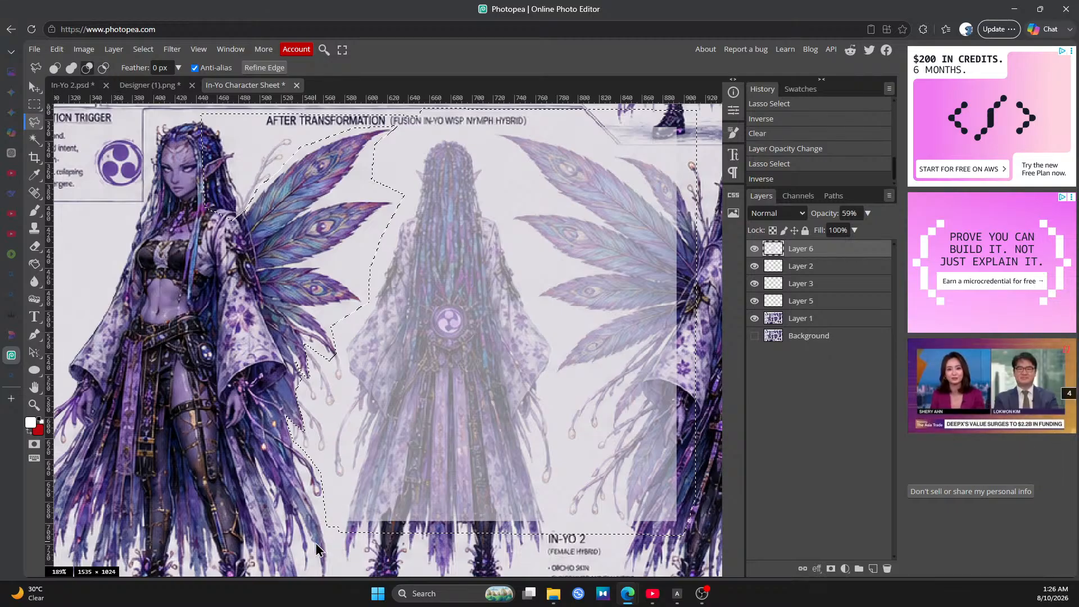
Subtract a polygonal lasso area across the back-view figure's lower robe and legs from the current selection
{"action": "left_click", "coordinate": [335, 421]}
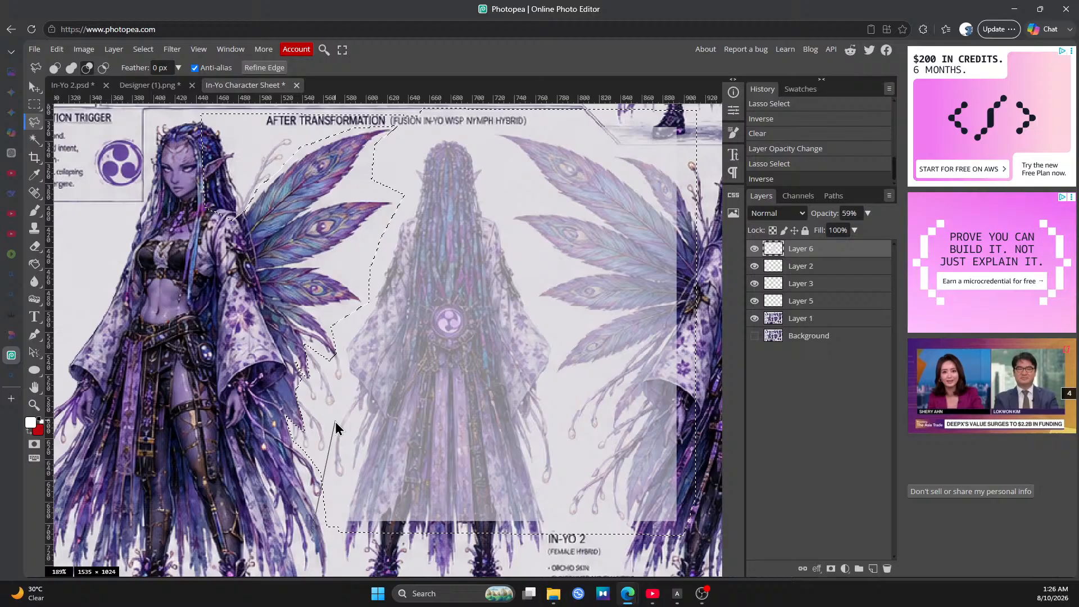
{"action": "left_click", "coordinate": [700, 419]}
{"action": "left_click", "coordinate": [702, 545]}
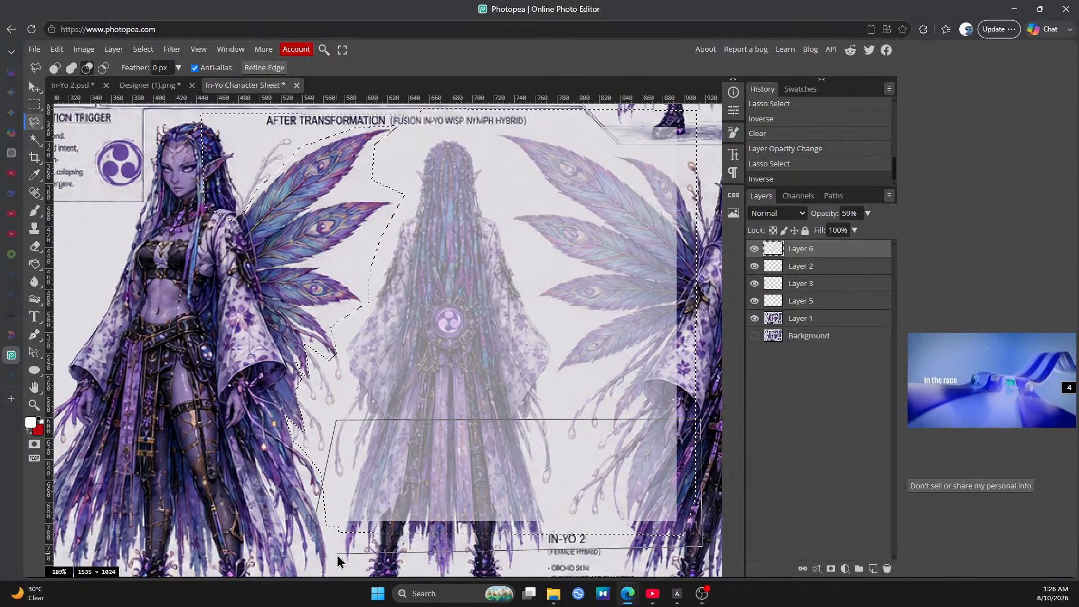
{"action": "left_click", "coordinate": [336, 555]}
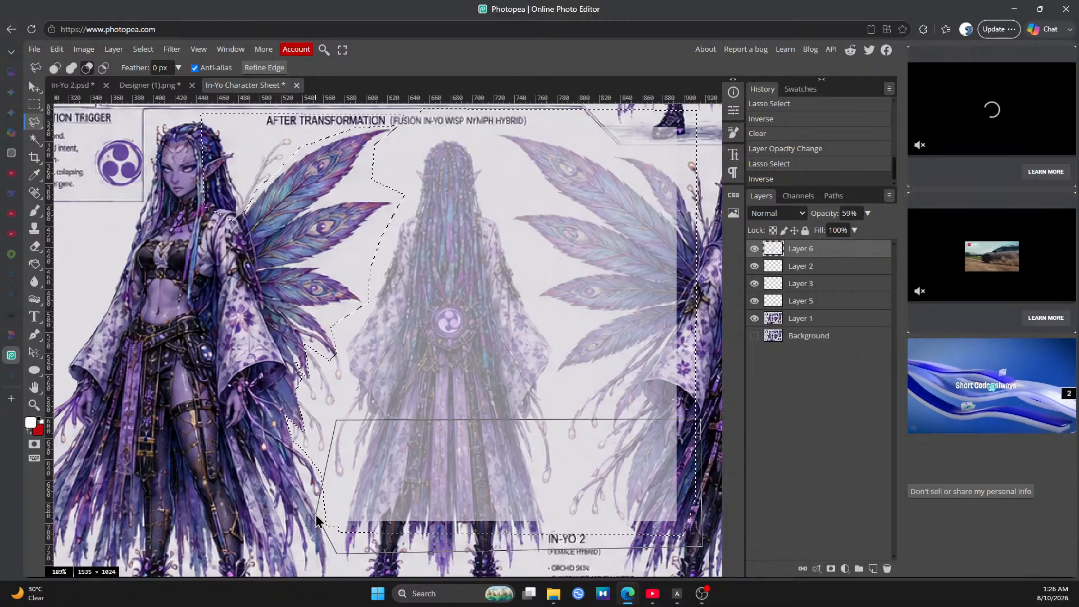
{"action": "left_click", "coordinate": [316, 515]}
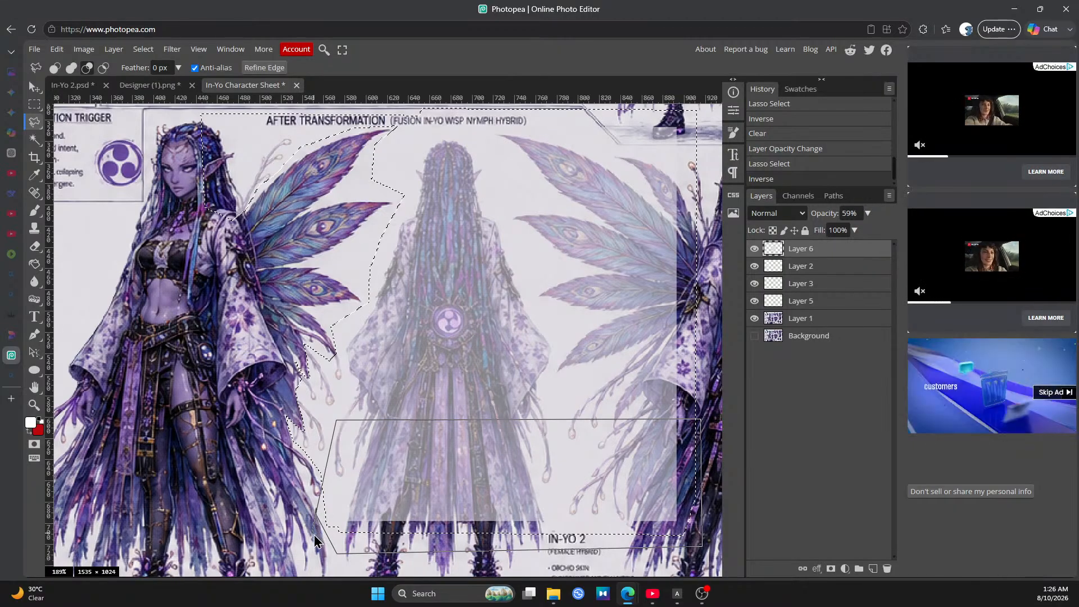
{"action": "double_click", "coordinate": [311, 532]}
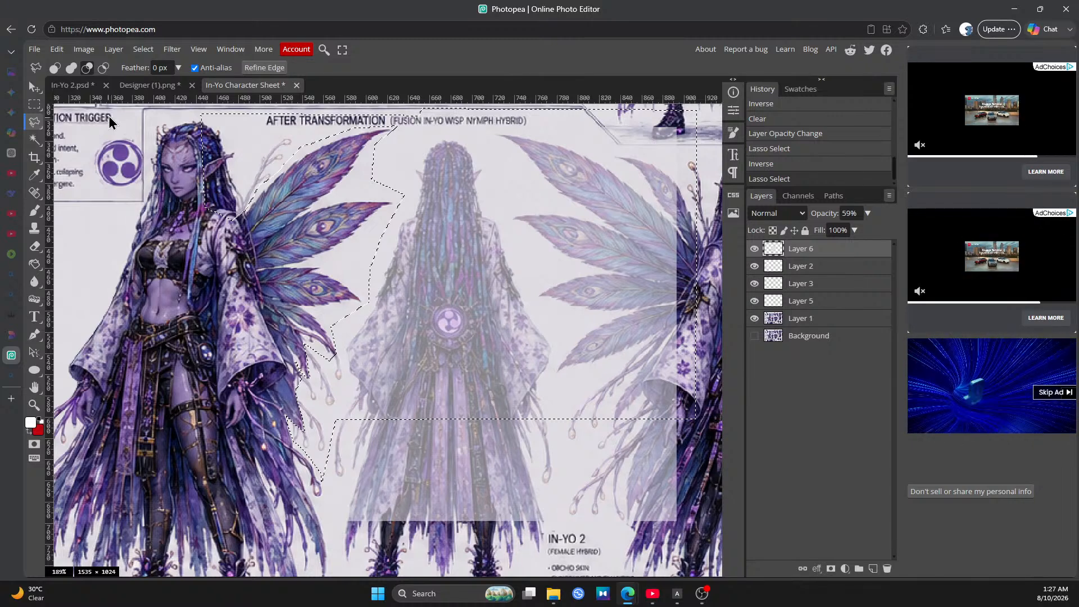
Try intersecting the selection with a small polygonal lasso area across the back-view figure's robe, and undo it
{"action": "left_click", "coordinate": [104, 69]}
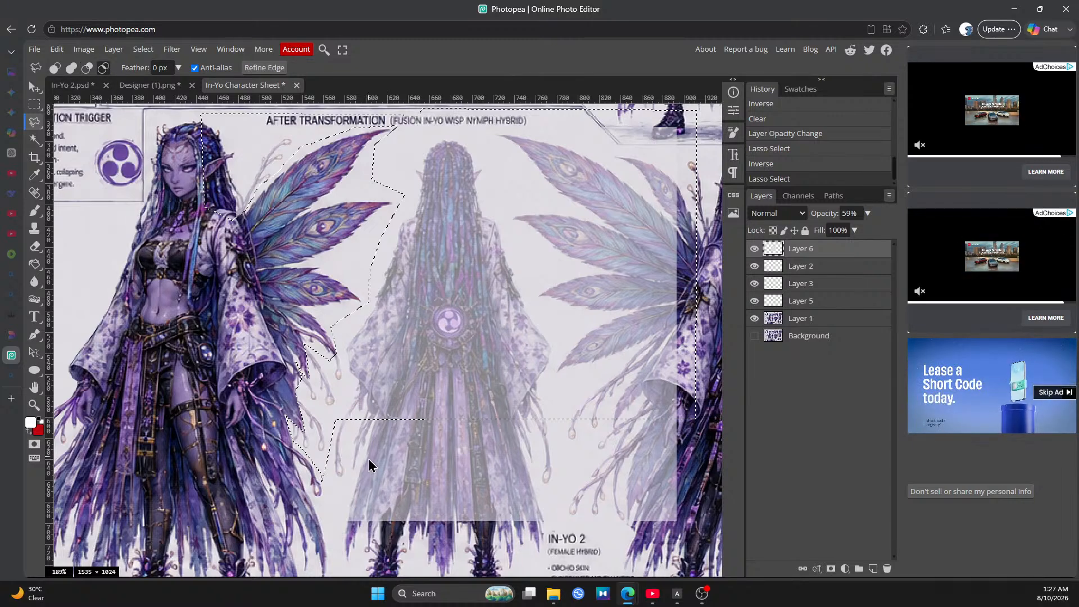
{"action": "left_click", "coordinate": [393, 397]}
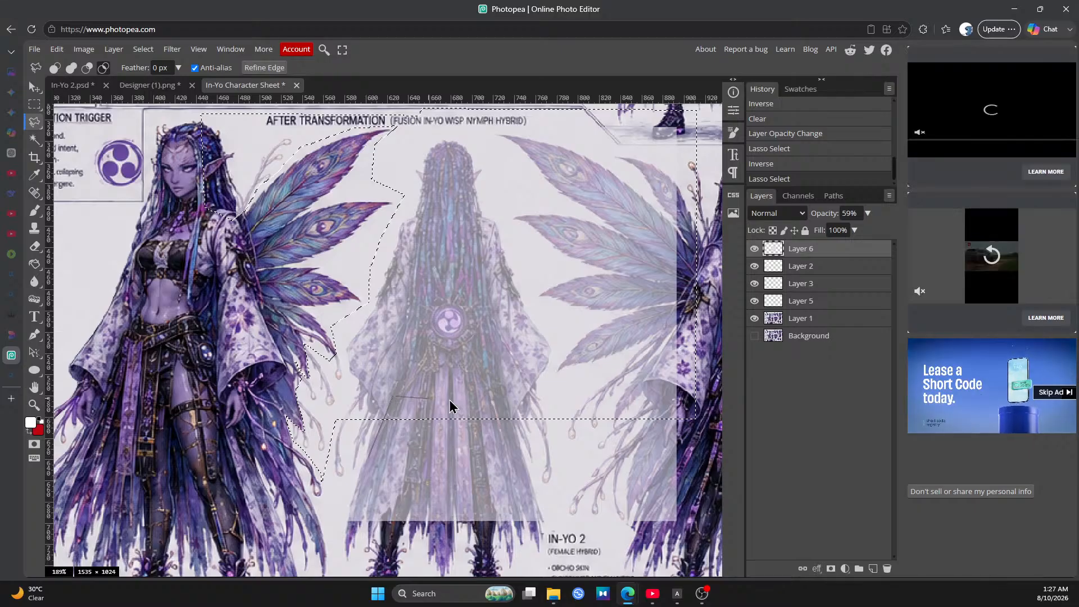
{"action": "left_click", "coordinate": [487, 400]}
{"action": "left_click", "coordinate": [479, 463]}
{"action": "double_click", "coordinate": [368, 464]}
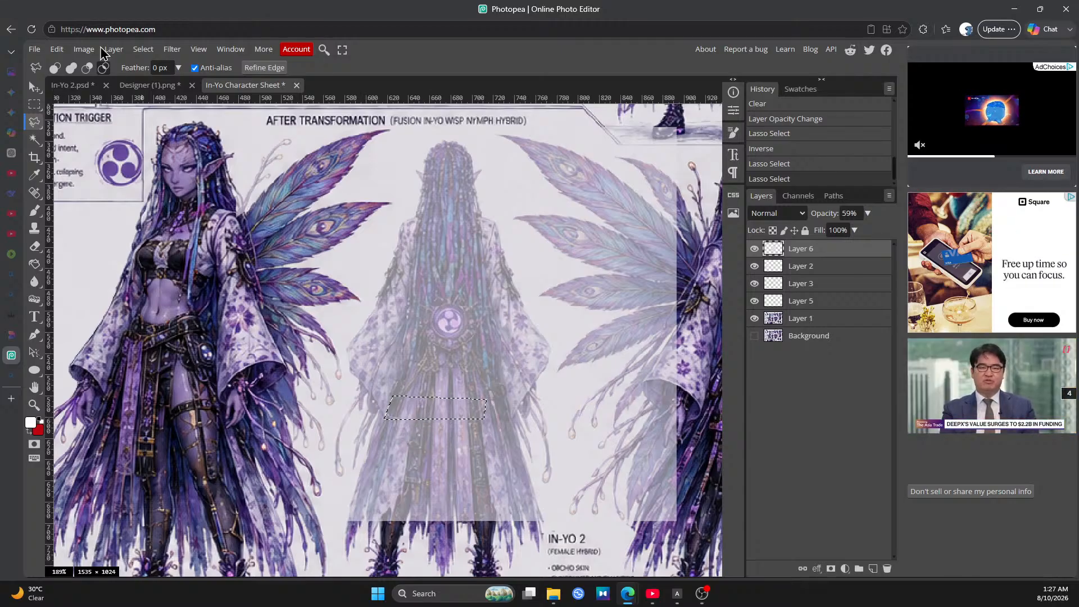
{"action": "left_click", "coordinate": [56, 50]}
{"action": "left_click", "coordinate": [70, 67]}
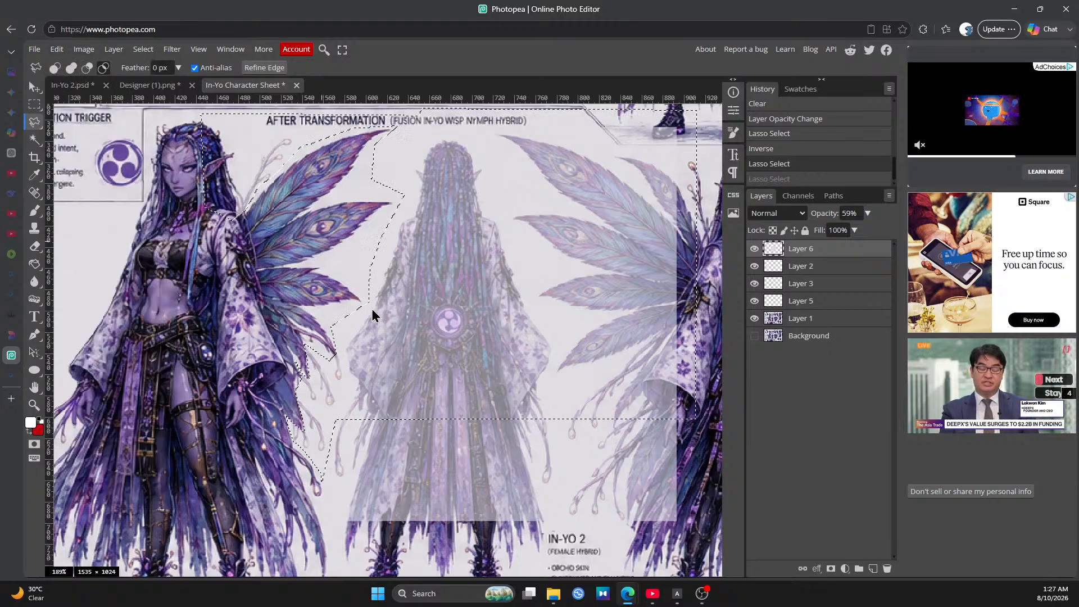
Intersect the selection with a polygonal lasso outline around the back-view figure and the wings beside her, excluding the front figure's wing
{"action": "left_click", "coordinate": [314, 538]}
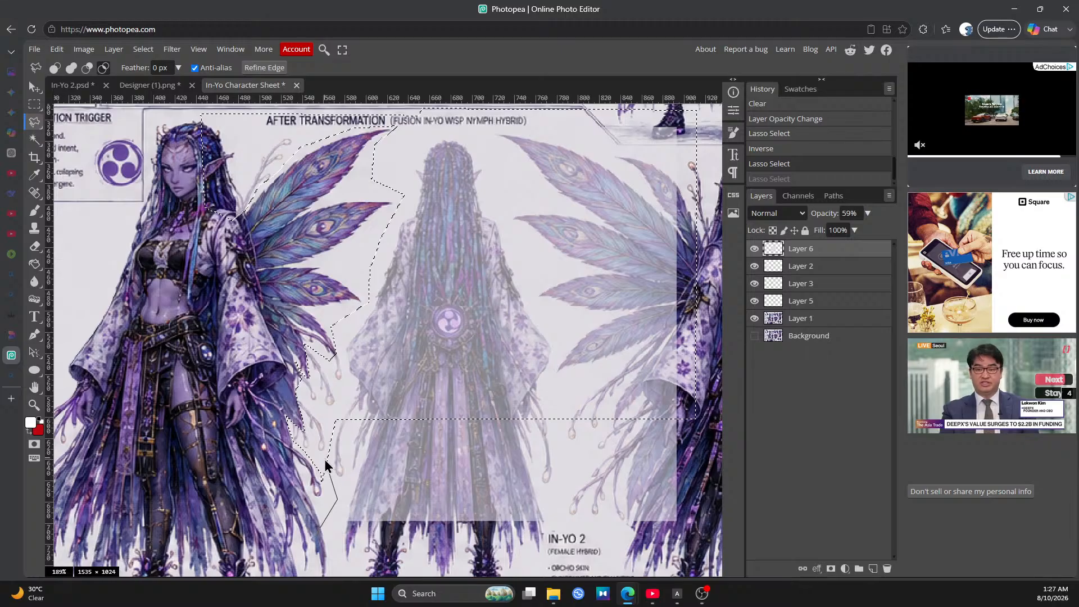
{"action": "left_click", "coordinate": [333, 418]}
{"action": "left_click", "coordinate": [346, 395]}
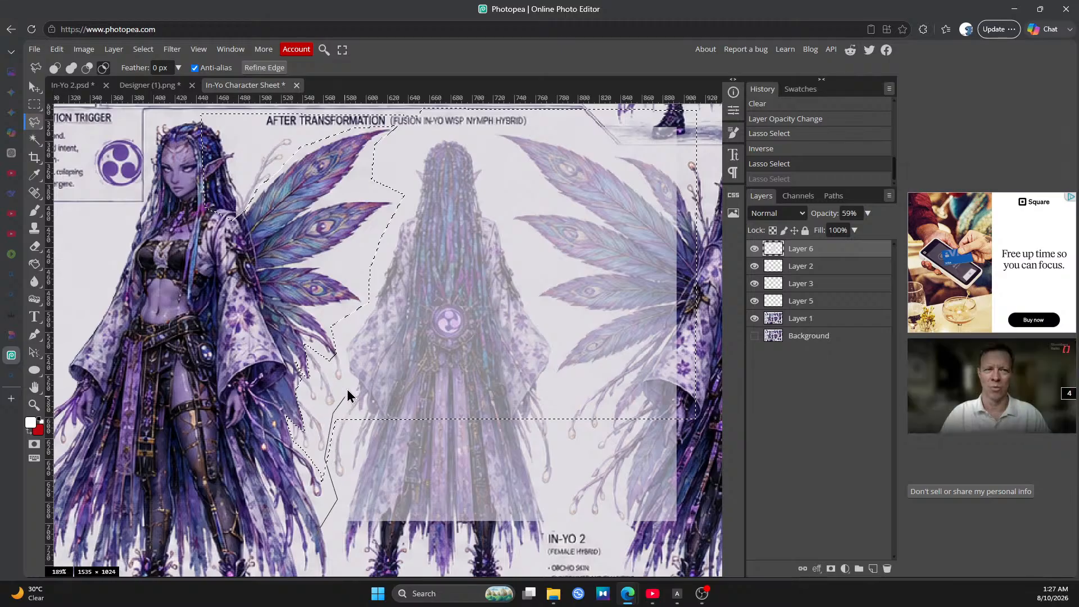
{"action": "left_click", "coordinate": [340, 342]}
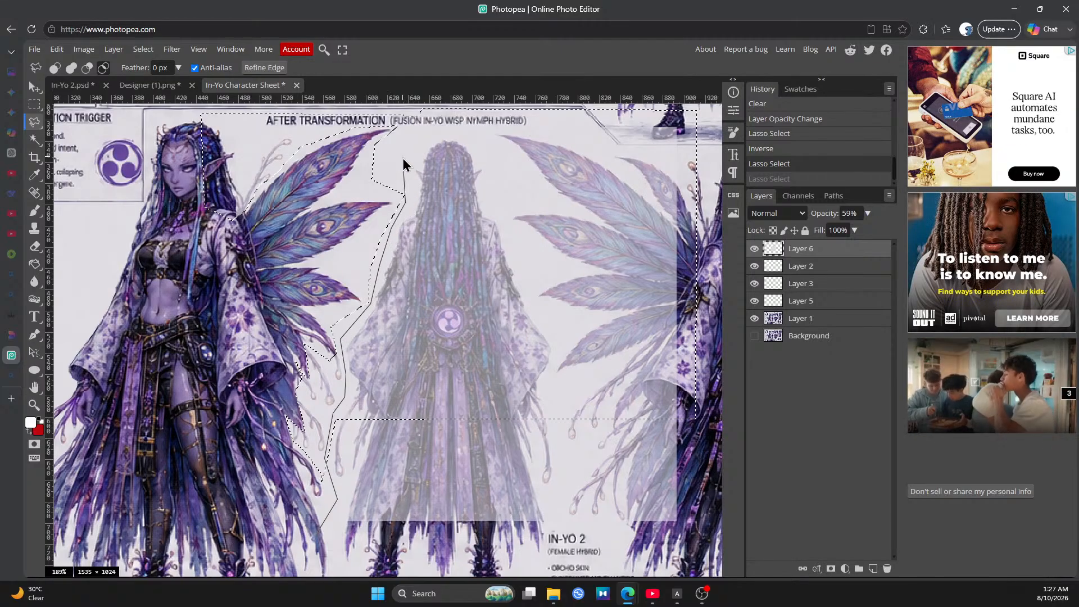
{"action": "left_click", "coordinate": [402, 111]}
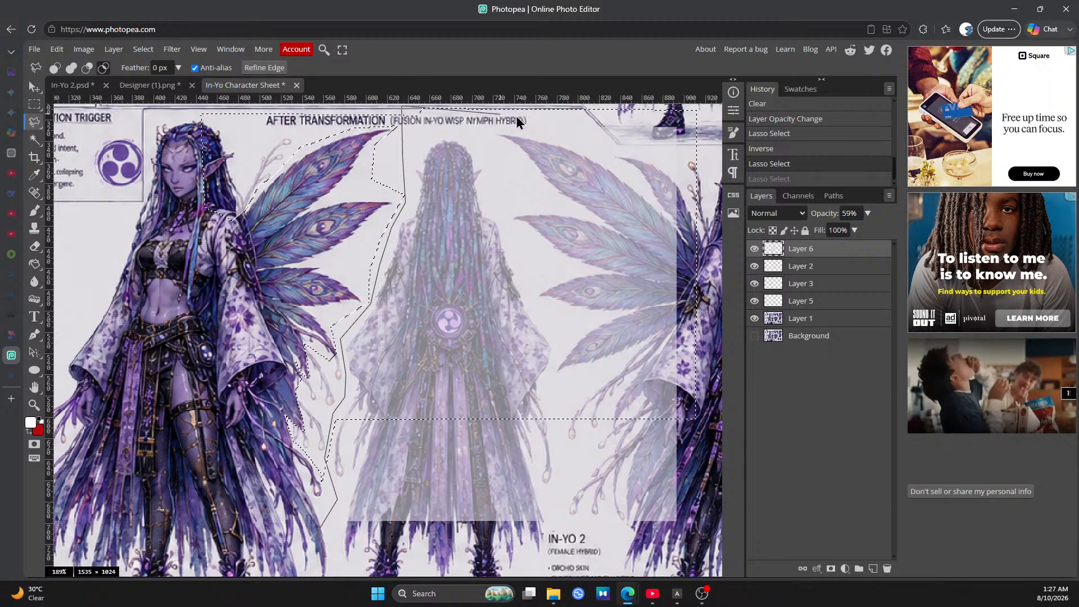
{"action": "left_click", "coordinate": [684, 116]}
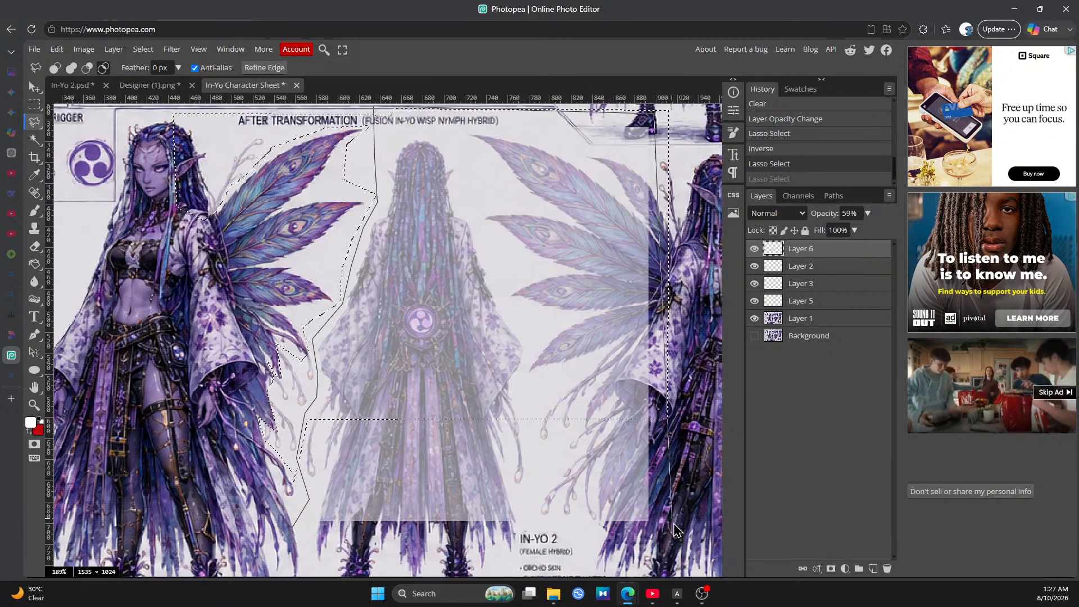
{"action": "left_click", "coordinate": [700, 529]}
{"action": "left_click", "coordinate": [675, 545]}
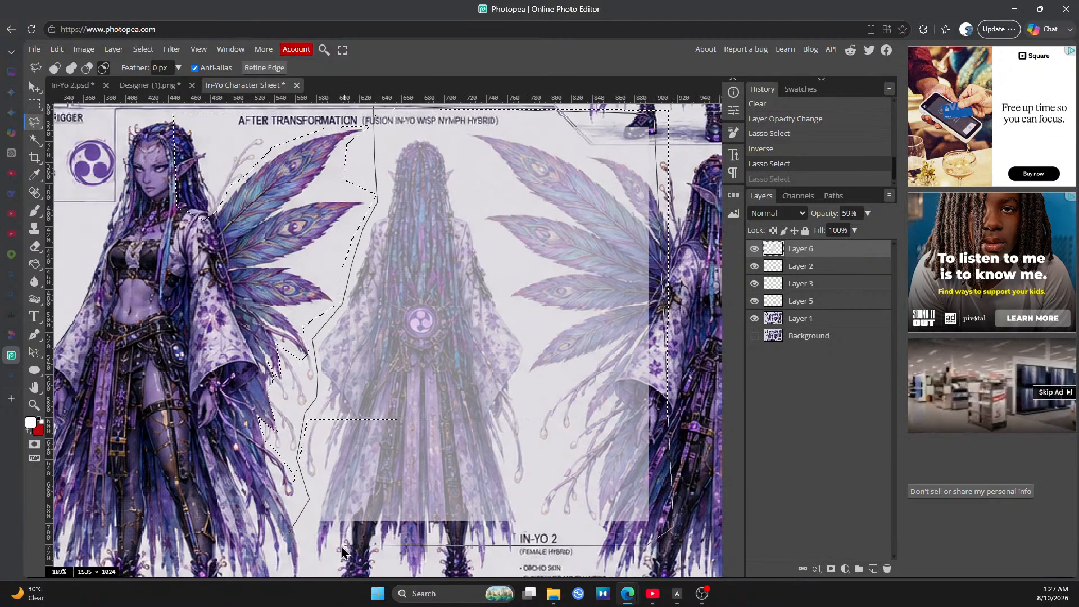
{"action": "double_click", "coordinate": [289, 537]}
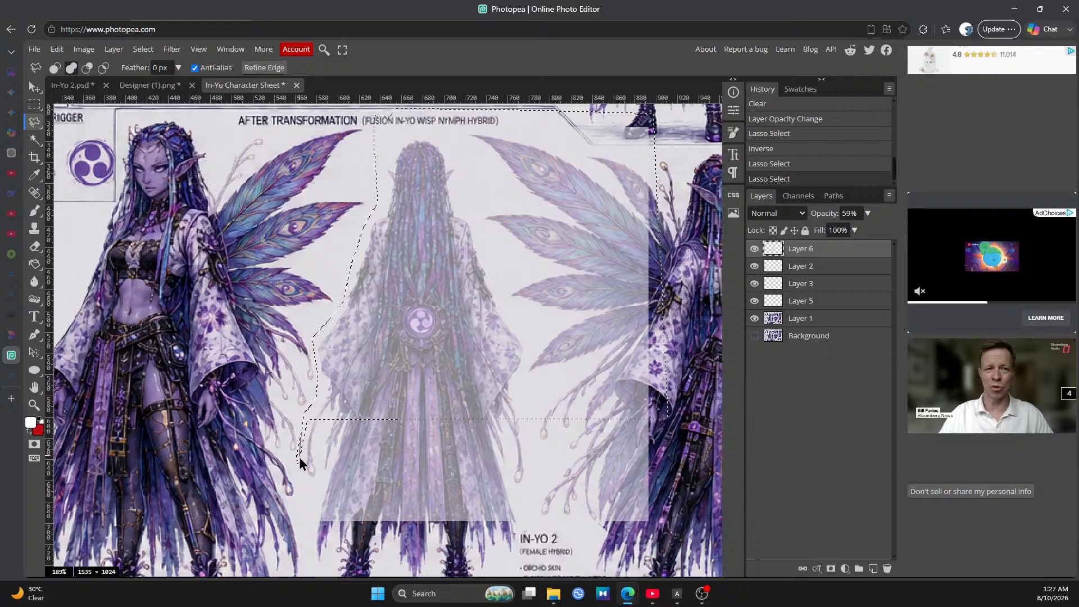
Add the back-view figure's lower robe to the lasso selection and clear the selected part of Layer 6's patch
{"action": "mouse_move", "coordinate": [296, 470]}
{"action": "left_mouse_down"}
{"action": "mouse_move", "coordinate": [303, 521]}
{"action": "mouse_move", "coordinate": [366, 542]}
{"action": "mouse_move", "coordinate": [663, 540]}
{"action": "mouse_move", "coordinate": [666, 416]}
{"action": "mouse_move", "coordinate": [316, 416]}
{"action": "mouse_move", "coordinate": [299, 458]}
{"action": "mouse_move", "coordinate": [303, 432]}
{"action": "mouse_move", "coordinate": [342, 494]}
{"action": "left_mouse_up"}
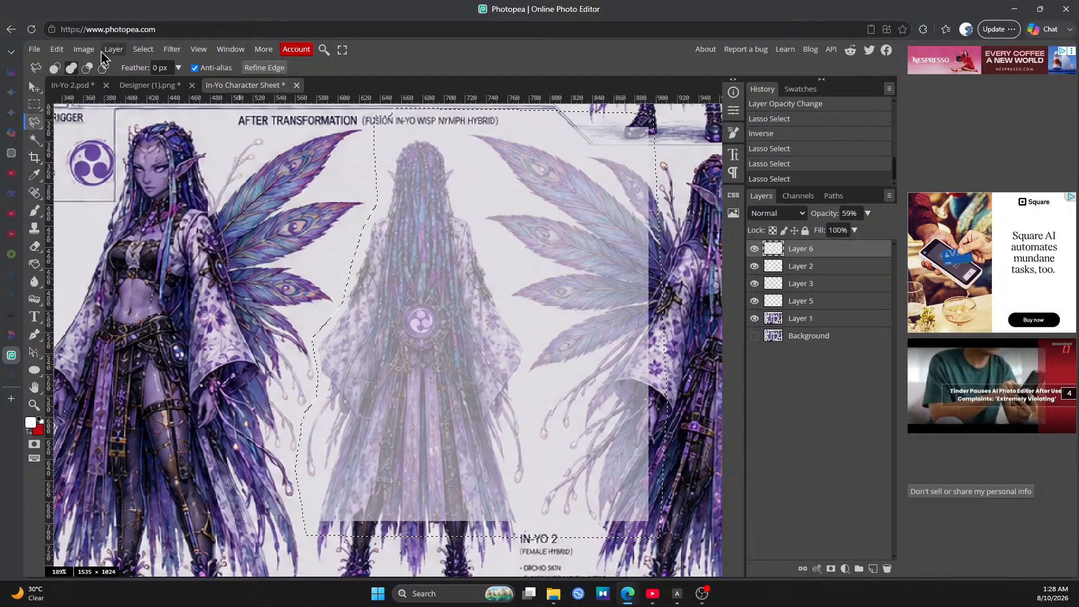
{"action": "left_click", "coordinate": [57, 49]}
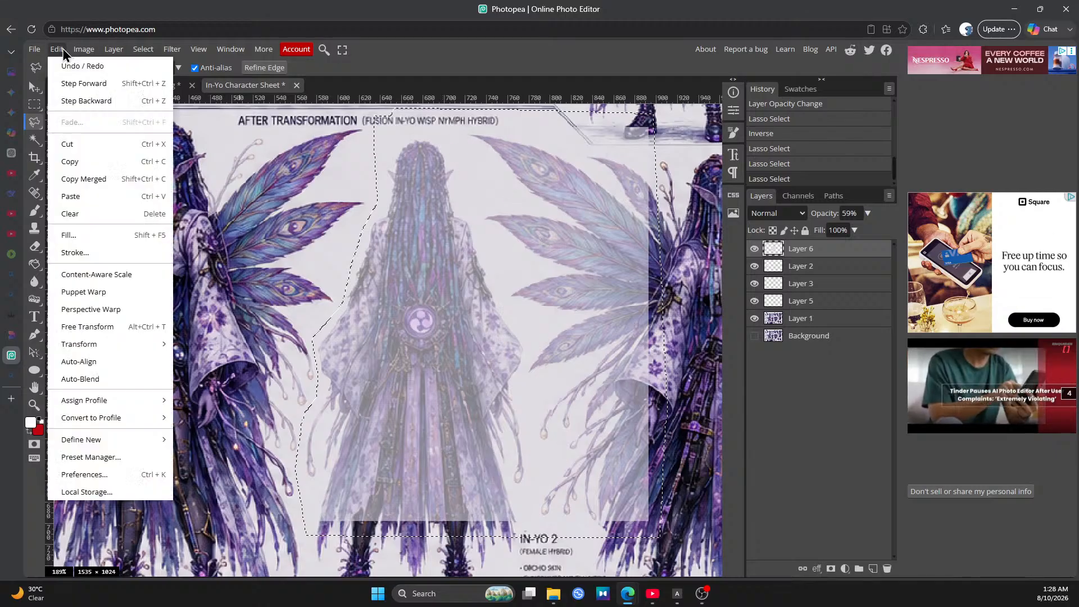
{"action": "left_click", "coordinate": [87, 213]}
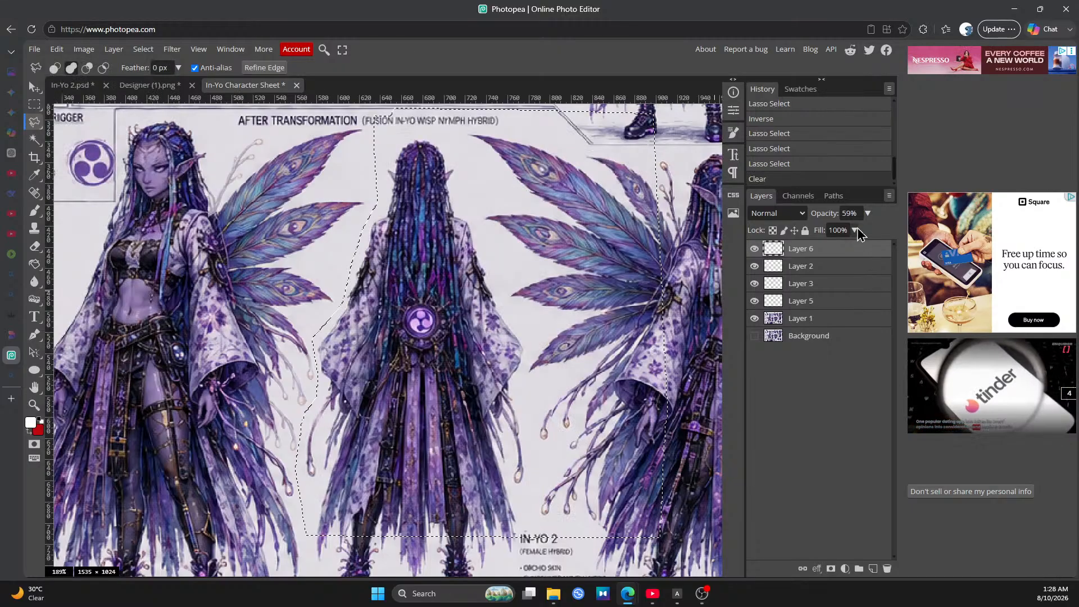
Set Layer 6's opacity to 100% and deselect the area around the back-view figure
{"action": "left_click", "coordinate": [869, 214]}
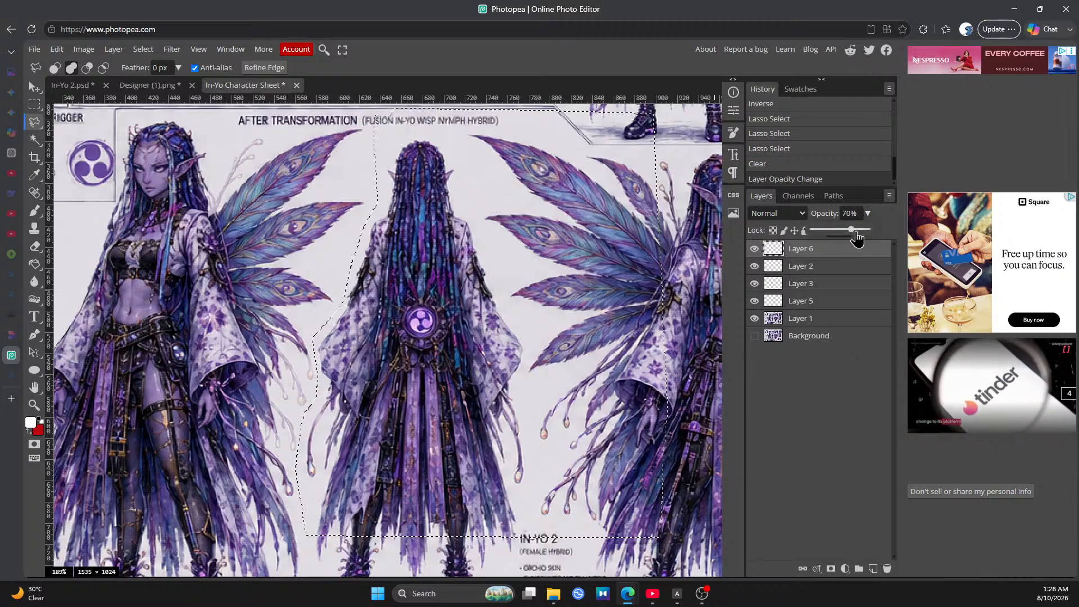
{"action": "left_click_drag", "start_coordinate": [847, 231], "coordinate": [891, 246]}
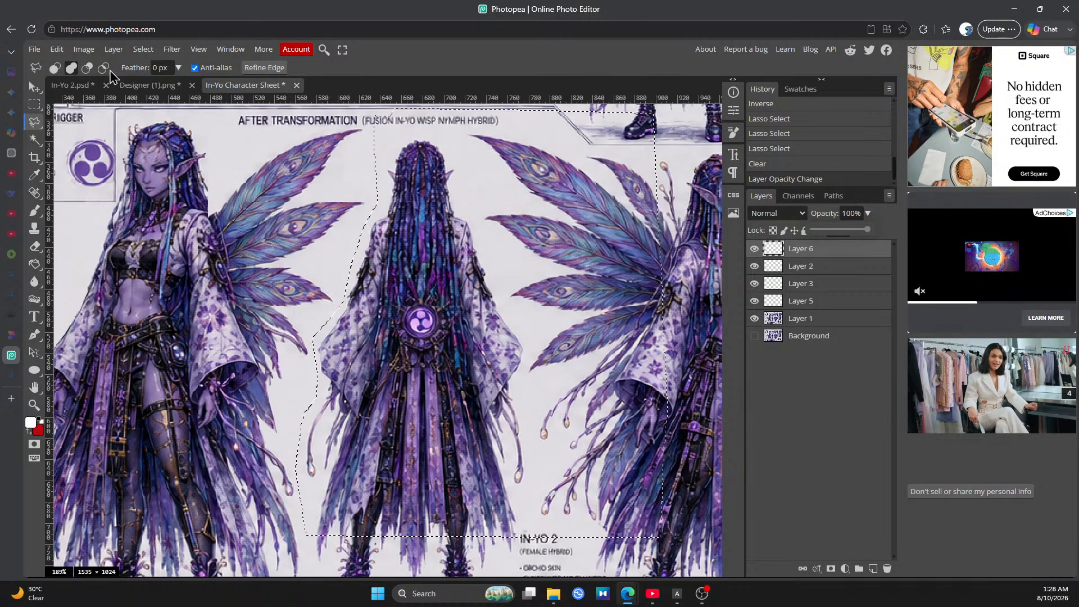
{"action": "left_click", "coordinate": [152, 52]}
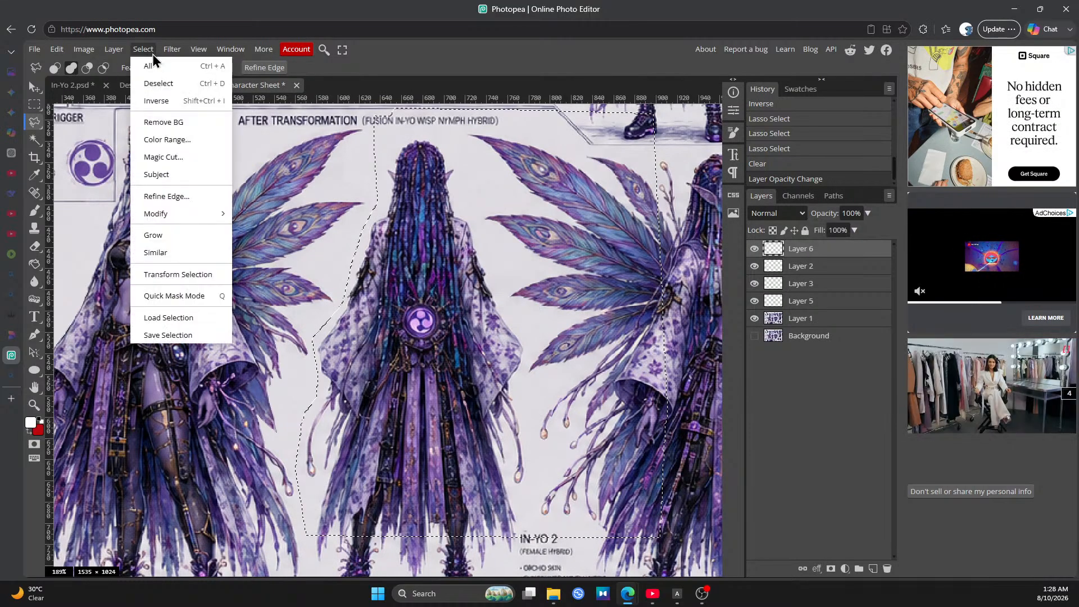
{"action": "left_click", "coordinate": [164, 84]}
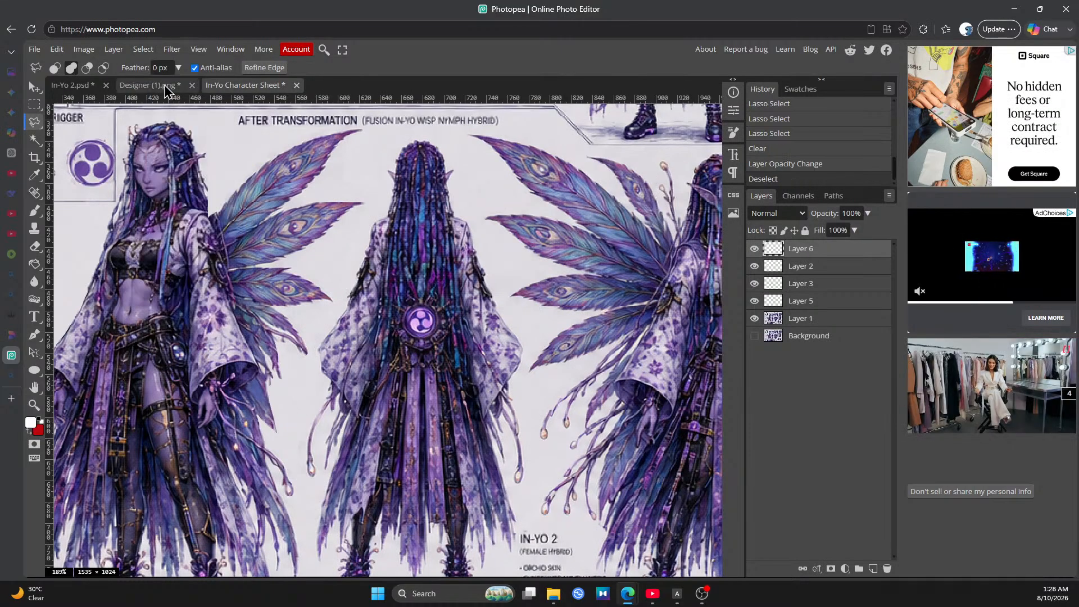
{"action": "left_click", "coordinate": [148, 51]}
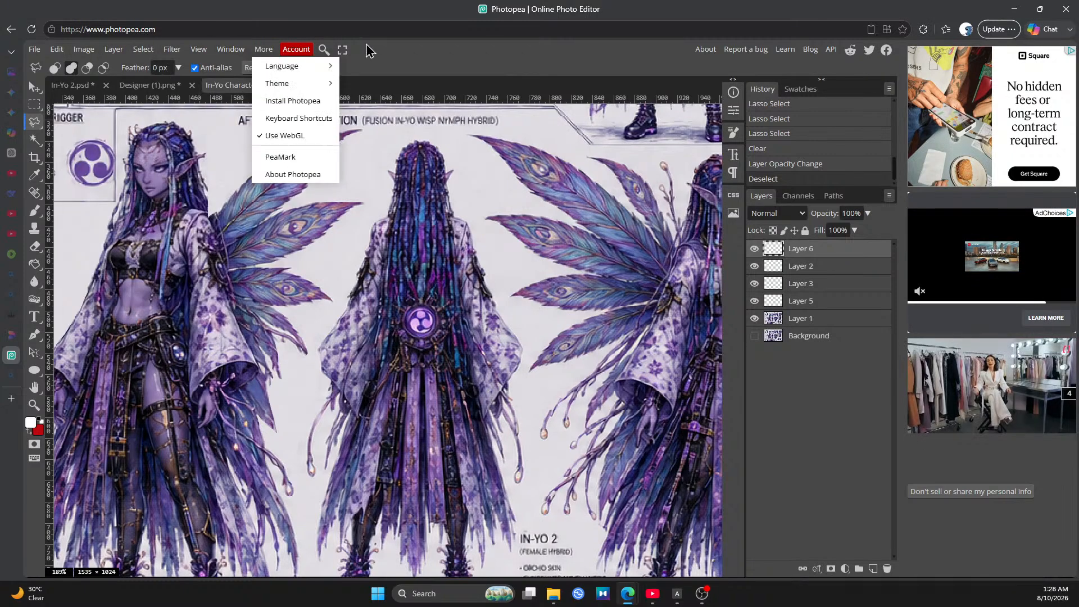
{"action": "left_click", "coordinate": [371, 51]}
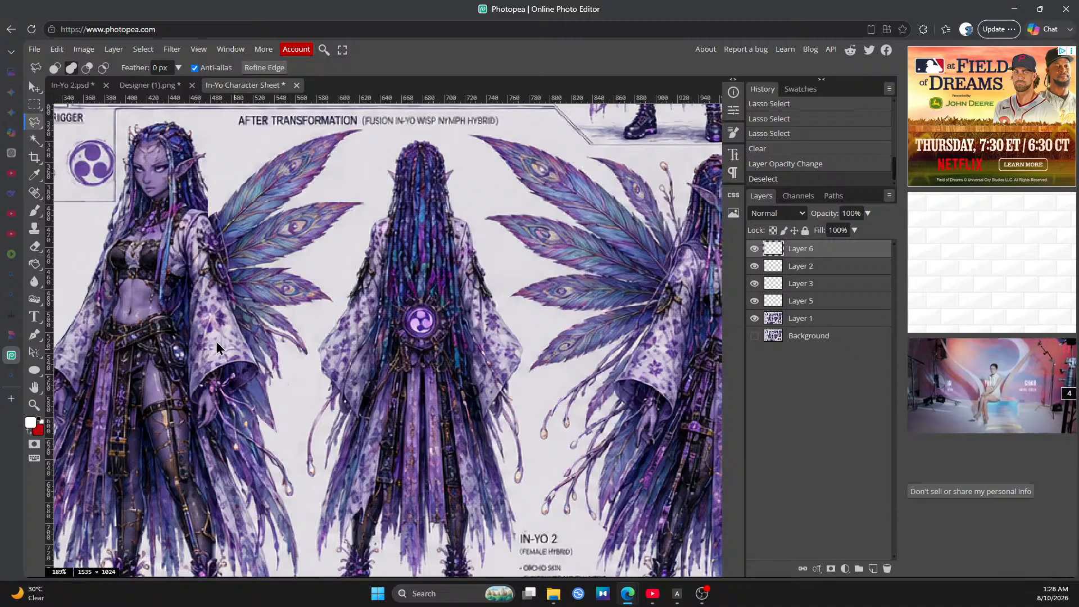
Copy a rectangular area of blank background between the front figure's lower feather tips and the back-view figure's sleeve
{"action": "left_click", "coordinate": [35, 405]}
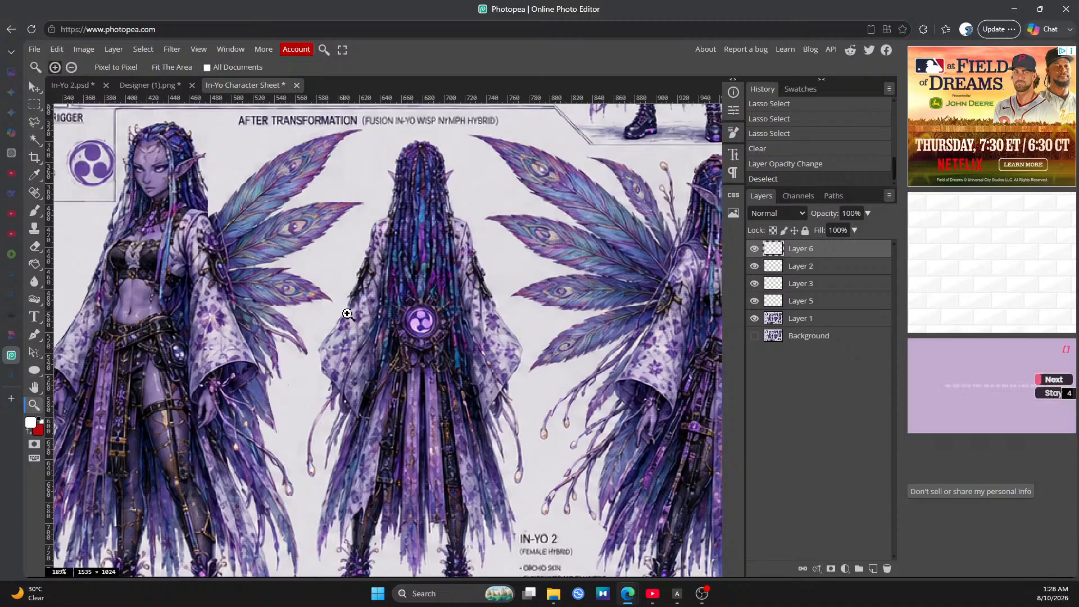
{"action": "left_click", "coordinate": [258, 349]}
{"action": "left_click", "coordinate": [269, 317]}
{"action": "left_click", "coordinate": [270, 316]}
{"action": "left_click", "coordinate": [270, 326]}
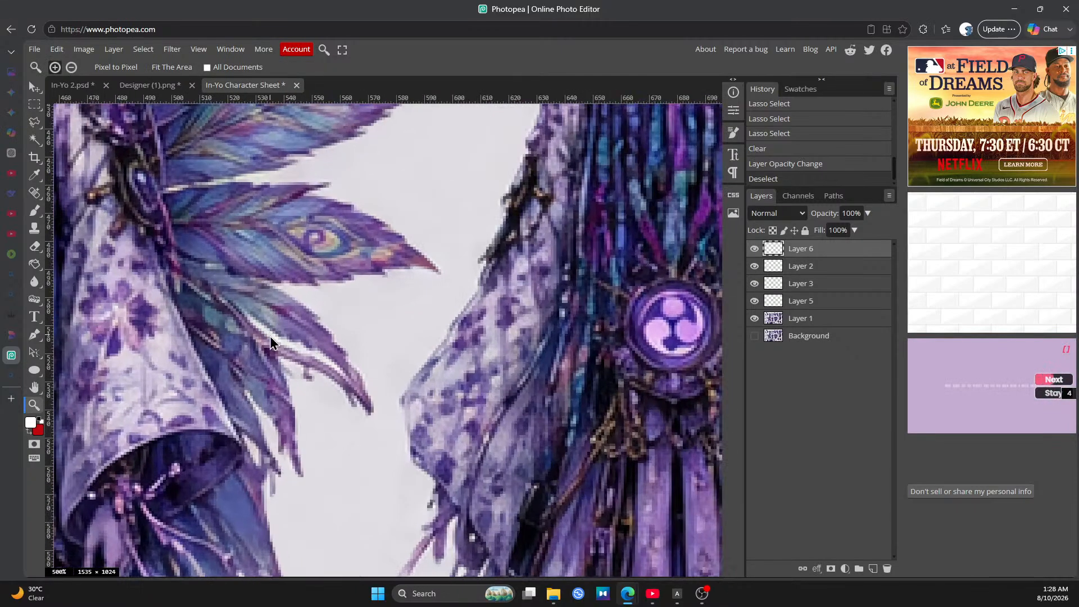
{"action": "left_click", "coordinate": [270, 336]}
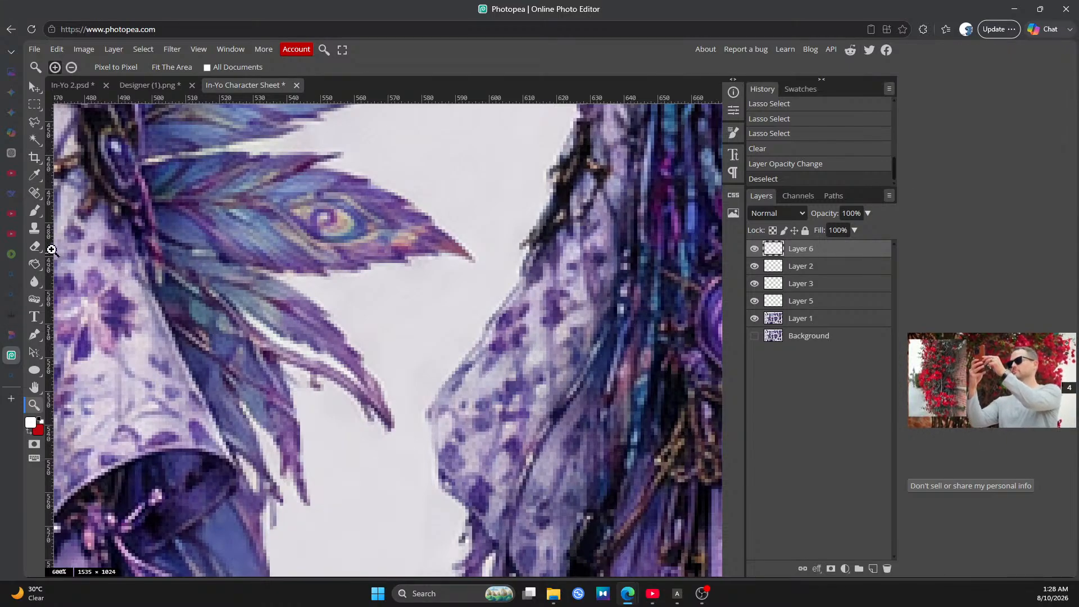
{"action": "left_click", "coordinate": [35, 124]}
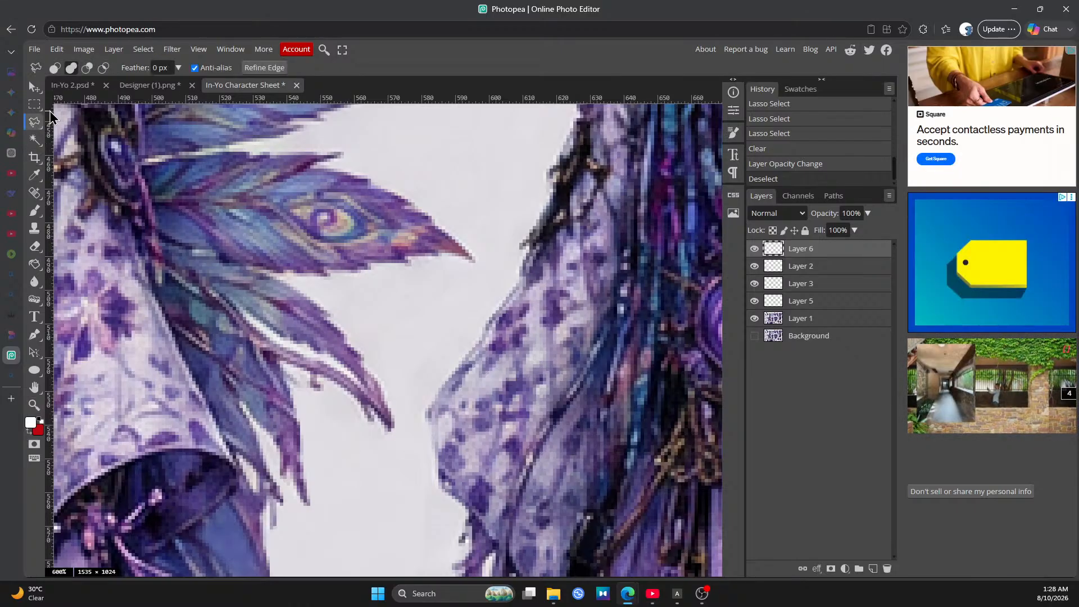
{"action": "left_click", "coordinate": [35, 105]}
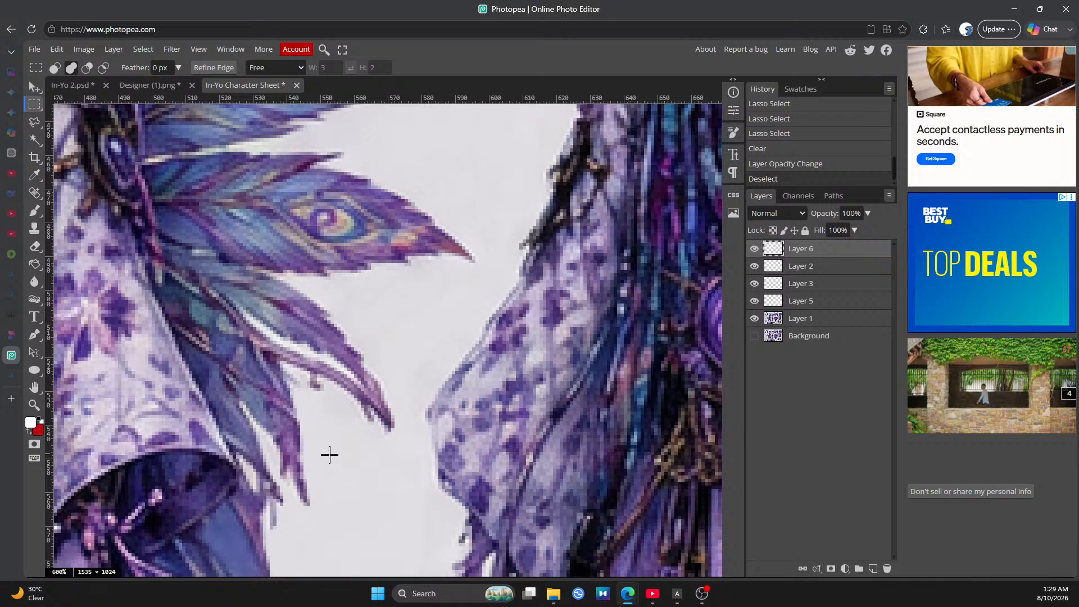
{"action": "left_click_drag", "start_coordinate": [330, 454], "coordinate": [421, 565]}
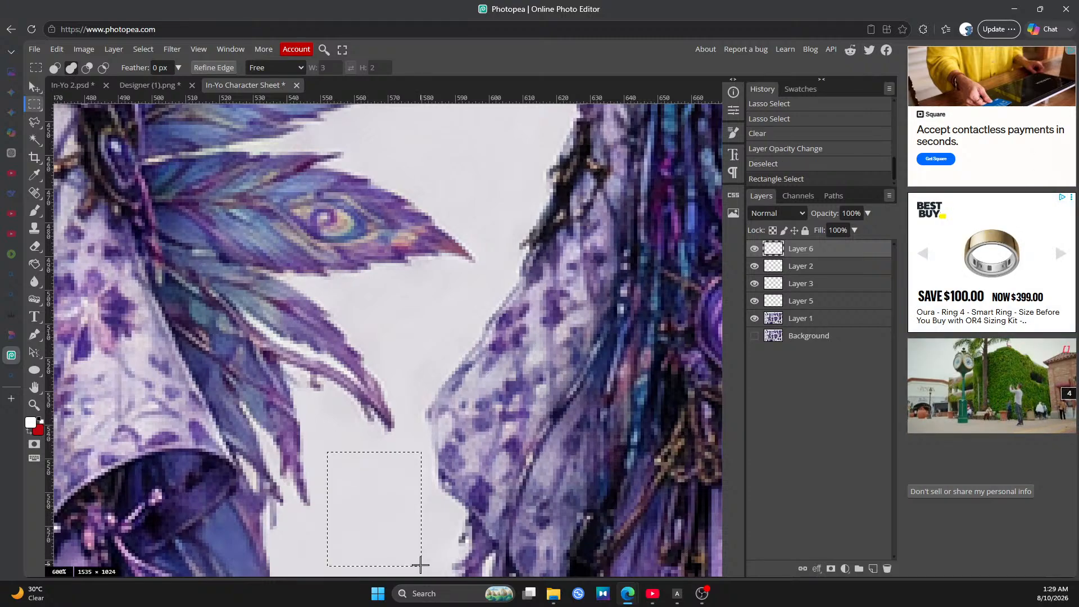
{"action": "left_click", "coordinate": [63, 51]}
{"action": "left_click", "coordinate": [79, 163]}
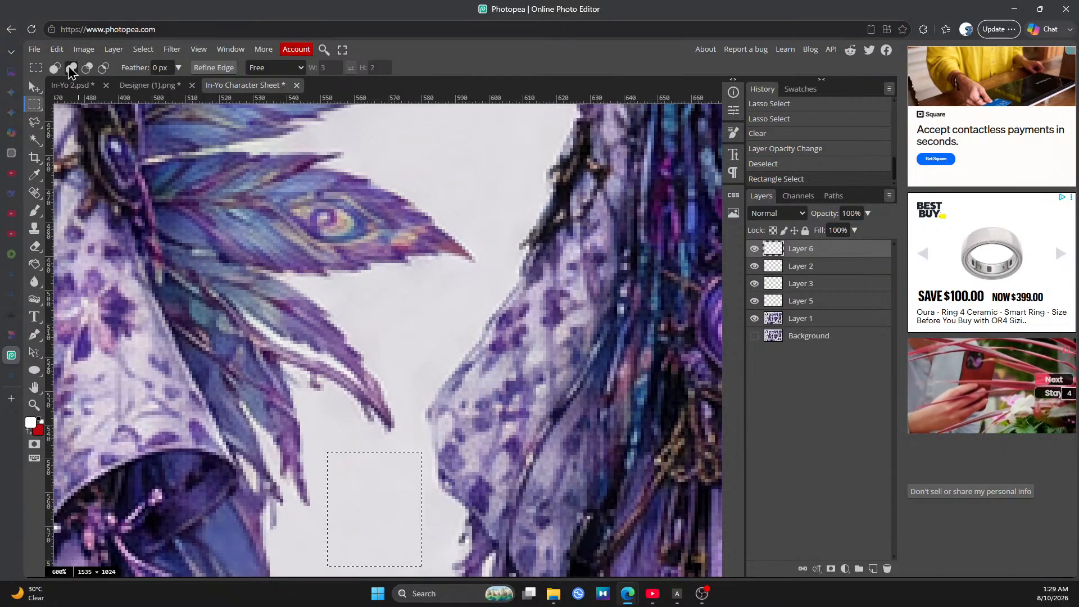
Paste the blank background piece as a new layer and move it over the small feathers beneath the front figure's lowest eye-patterned wing
{"action": "left_click", "coordinate": [57, 49]}
{"action": "left_click", "coordinate": [78, 196]}
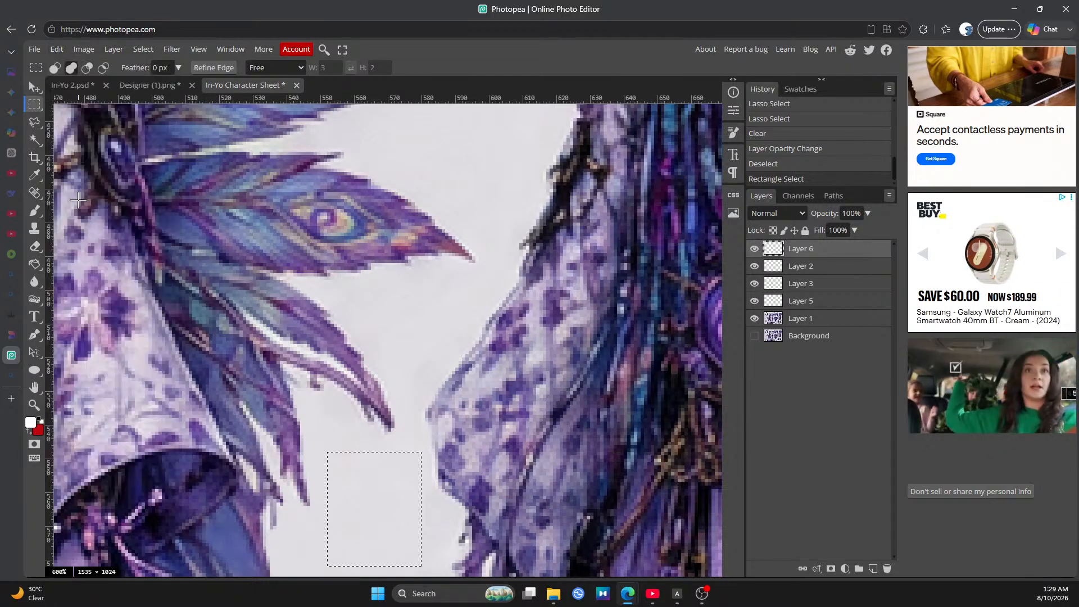
{"action": "key", "text": "v"}
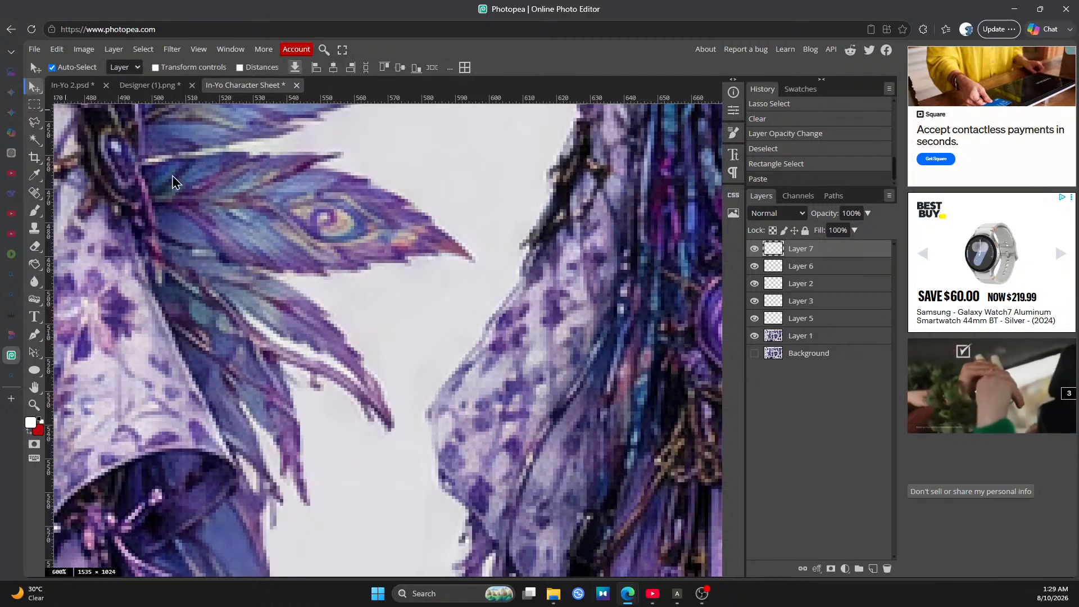
{"action": "left_click_drag", "start_coordinate": [387, 501], "coordinate": [294, 342]}
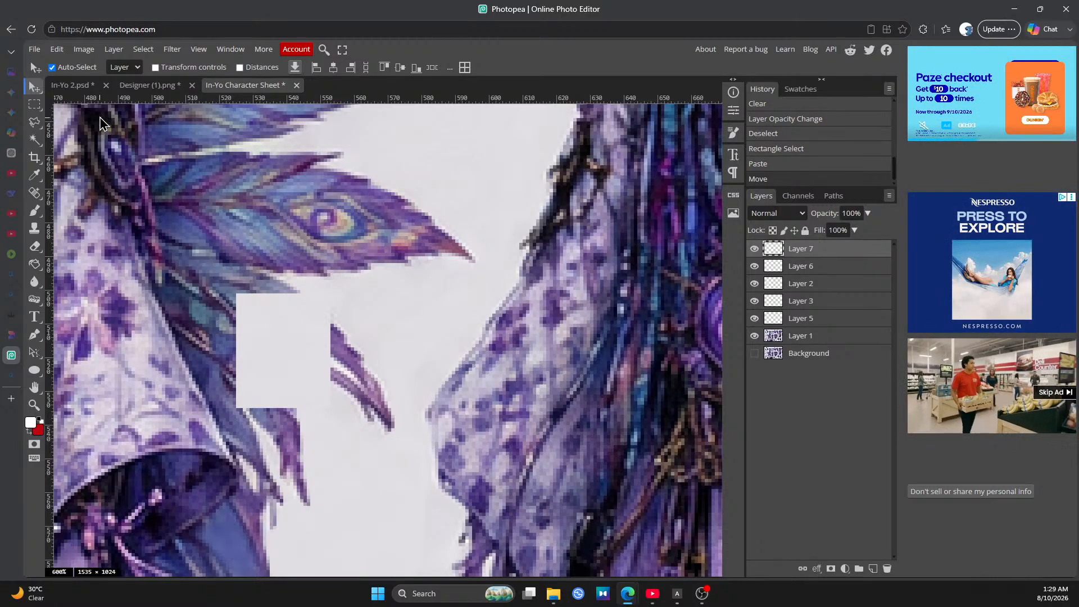
Enlarge Layer 7's blank patch to about 170.5% so it covers the small feathers, and set its opacity to 57%
{"action": "left_click", "coordinate": [58, 50]}
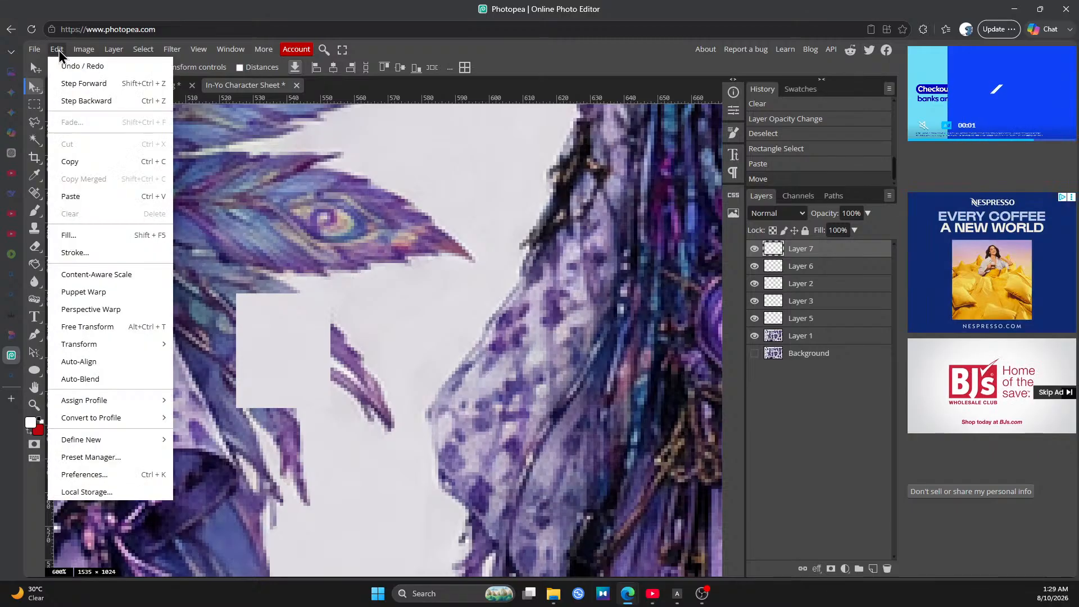
{"action": "left_click", "coordinate": [116, 329]}
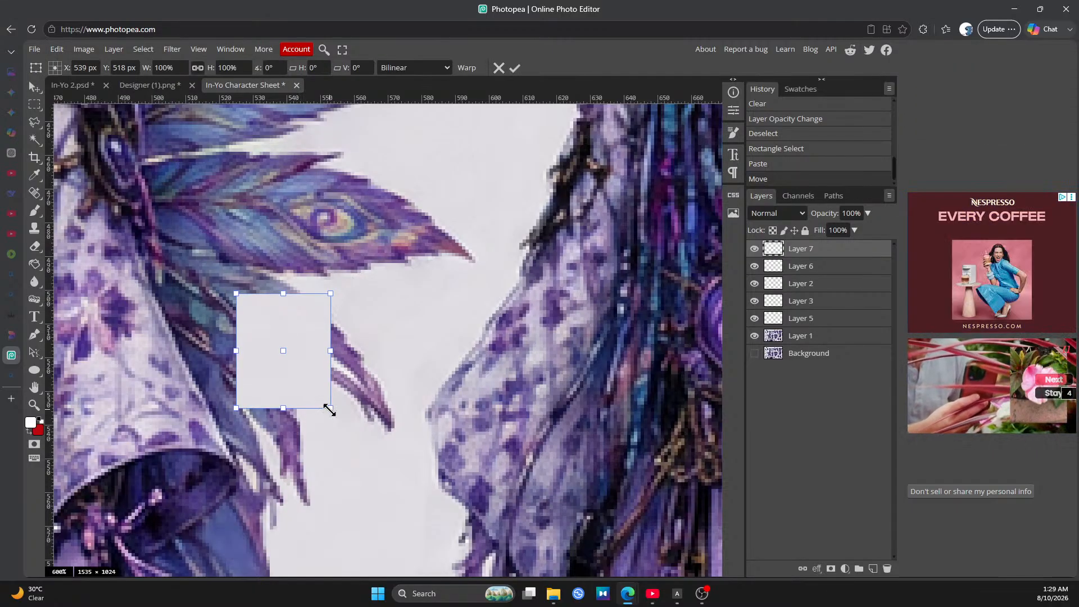
{"action": "left_click_drag", "start_coordinate": [330, 410], "coordinate": [423, 466]}
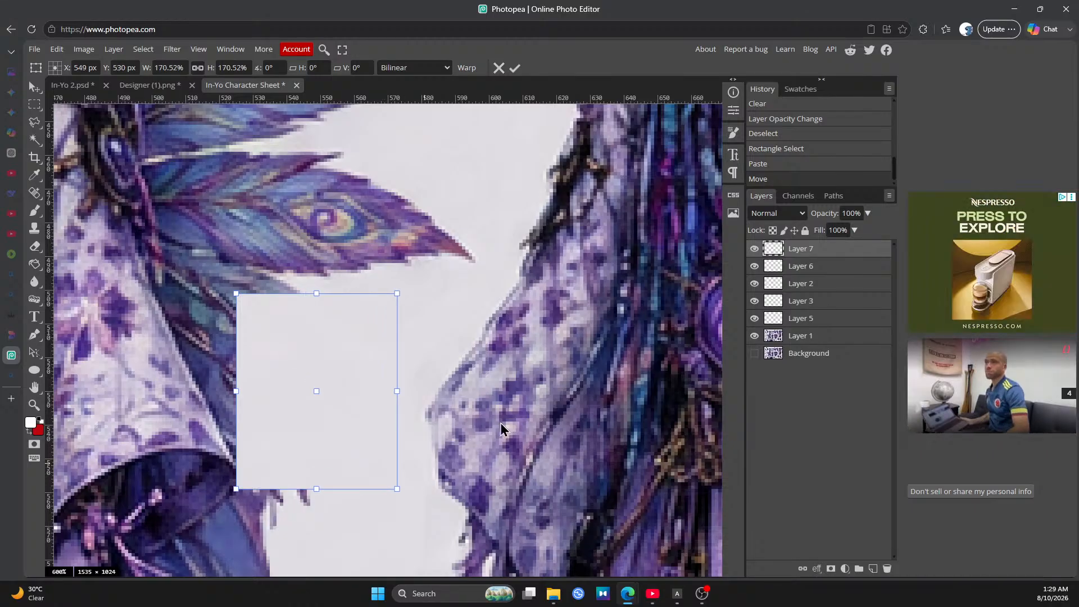
{"action": "left_click", "coordinate": [868, 214]}
{"action": "left_click_drag", "start_coordinate": [870, 230], "coordinate": [845, 234]}
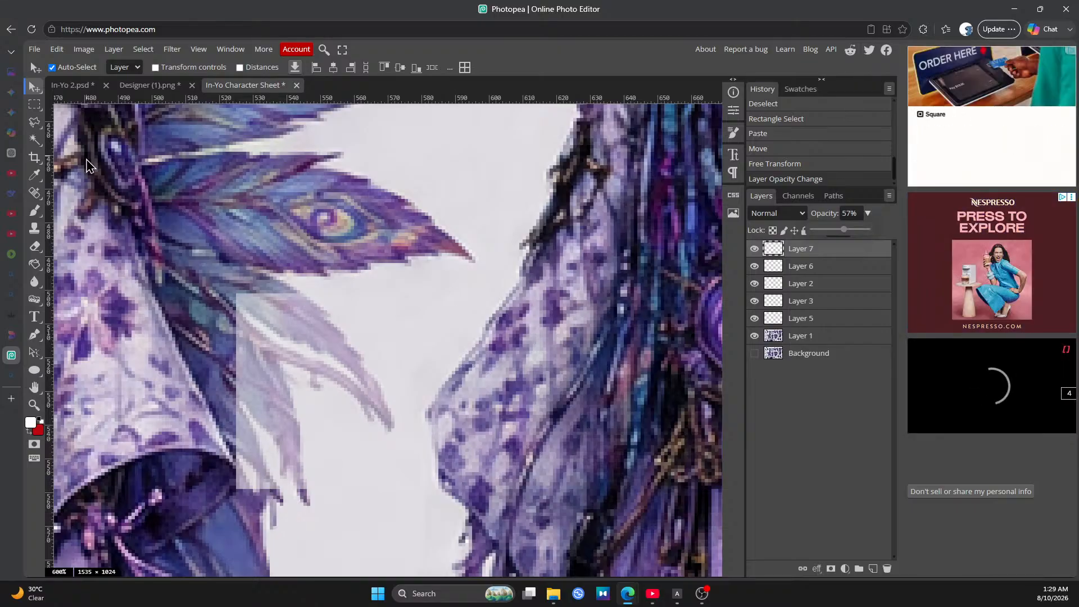
Lasso a new selection of the gap between the two small feather tips under the lowest wing and set Layer 7's opacity to 100%
{"action": "left_click", "coordinate": [35, 122]}
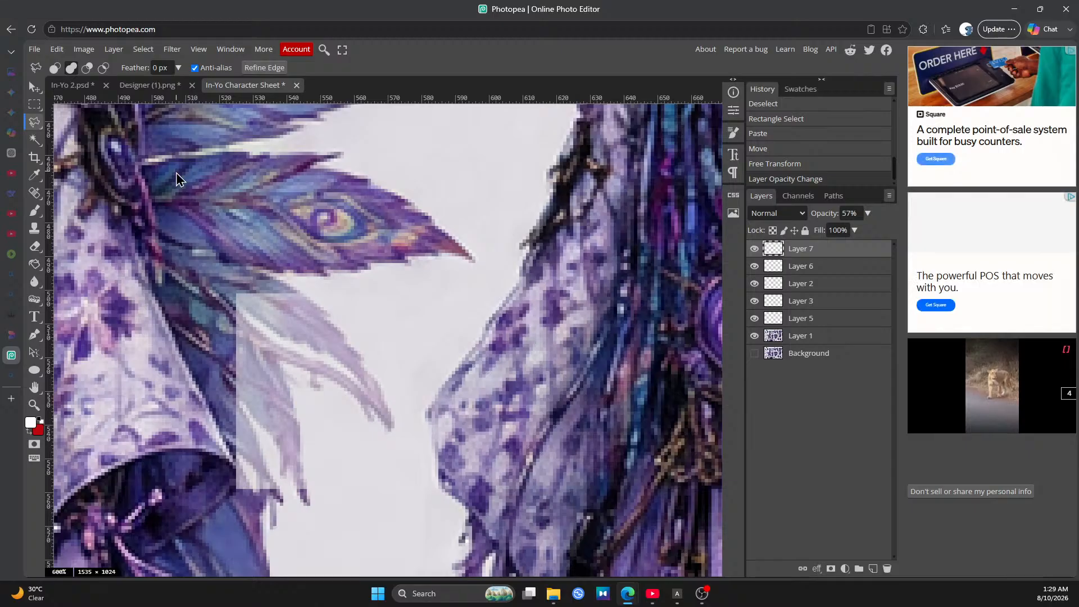
{"action": "left_click", "coordinate": [55, 67]}
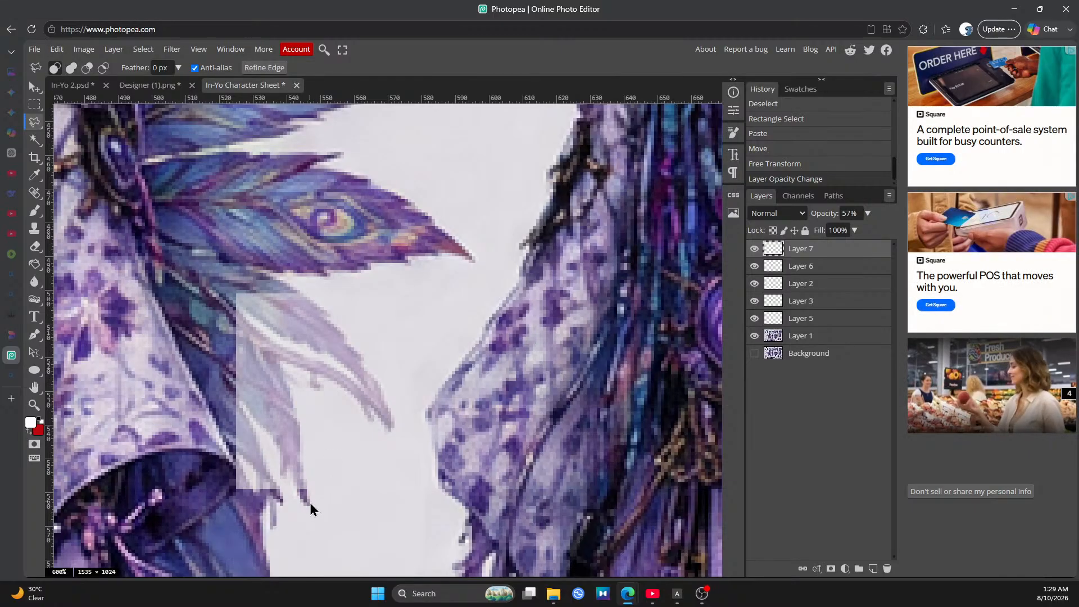
{"action": "mouse_move", "coordinate": [301, 448]}
{"action": "left_mouse_down"}
{"action": "mouse_move", "coordinate": [269, 348]}
{"action": "mouse_move", "coordinate": [231, 311]}
{"action": "mouse_move", "coordinate": [330, 360]}
{"action": "mouse_move", "coordinate": [369, 395]}
{"action": "mouse_move", "coordinate": [405, 517]}
{"action": "left_mouse_up"}
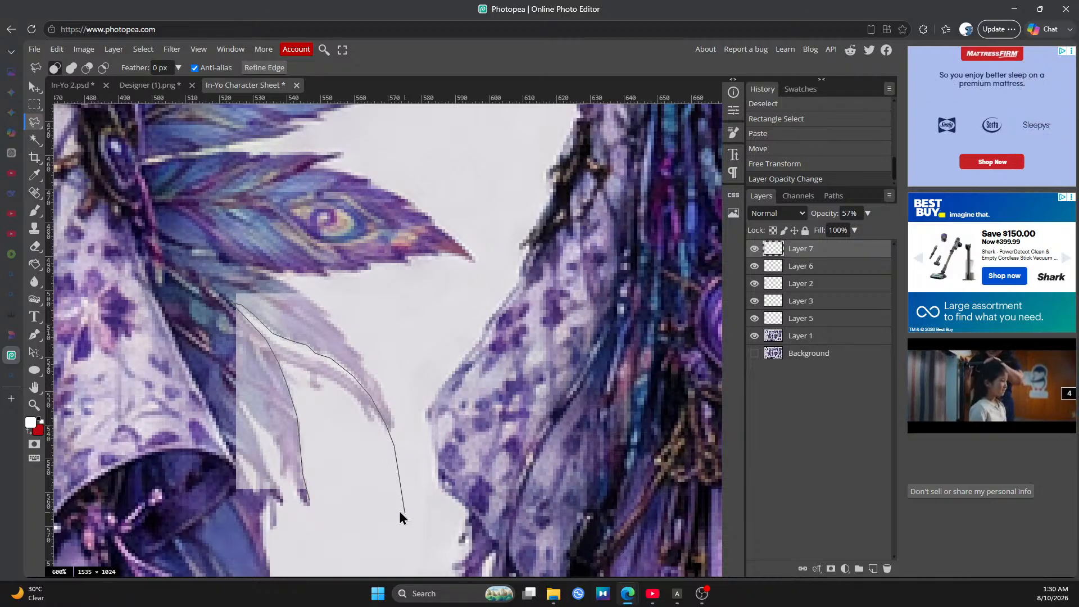
{"action": "left_click_drag", "start_coordinate": [310, 502], "coordinate": [309, 500]}
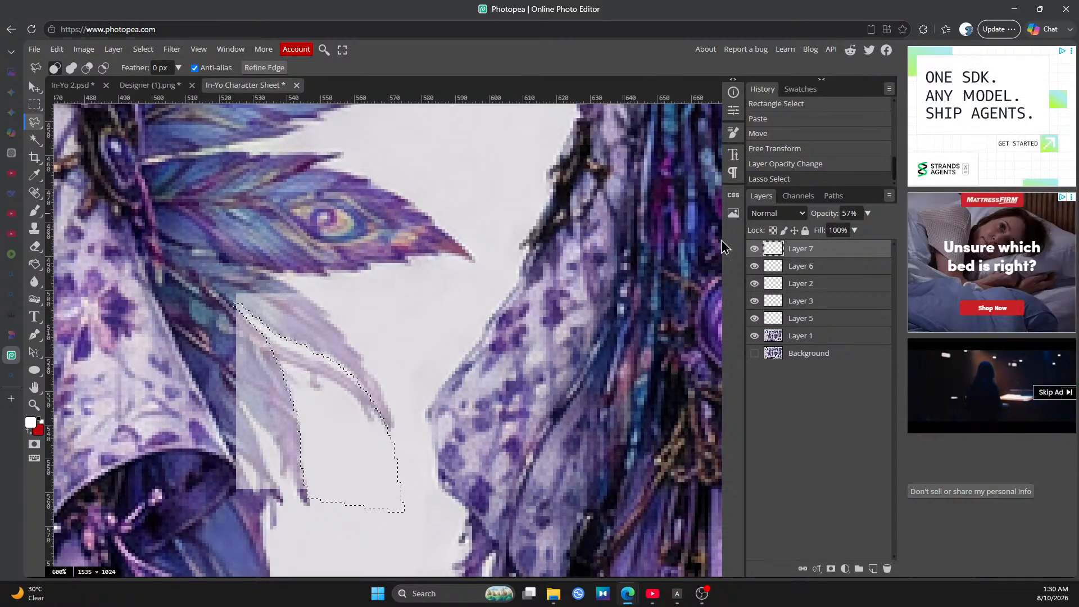
{"action": "left_click", "coordinate": [870, 215]}
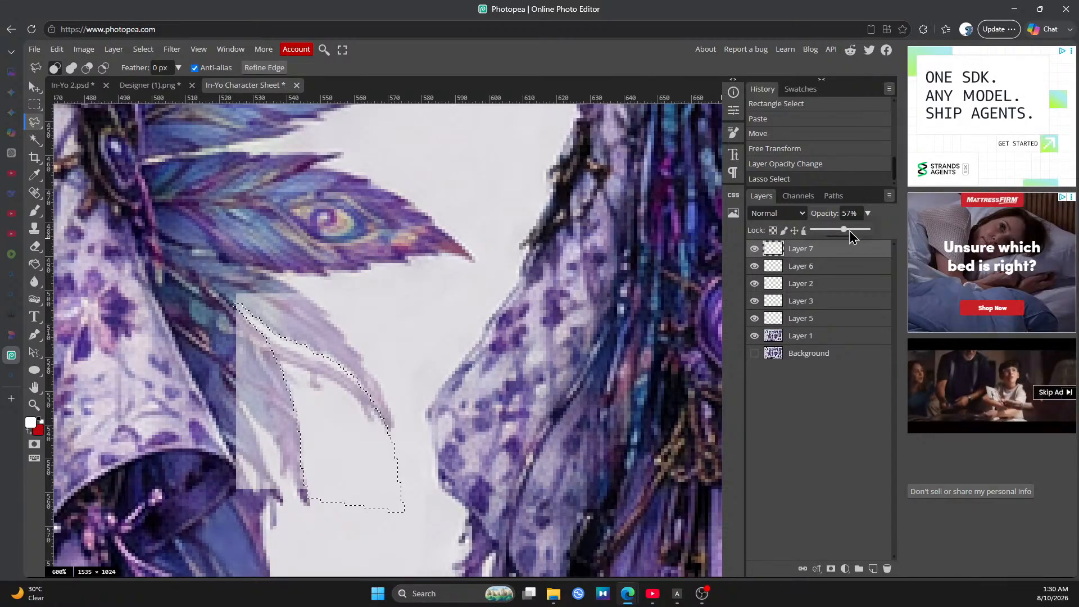
{"action": "left_click_drag", "start_coordinate": [843, 230], "coordinate": [881, 243]}
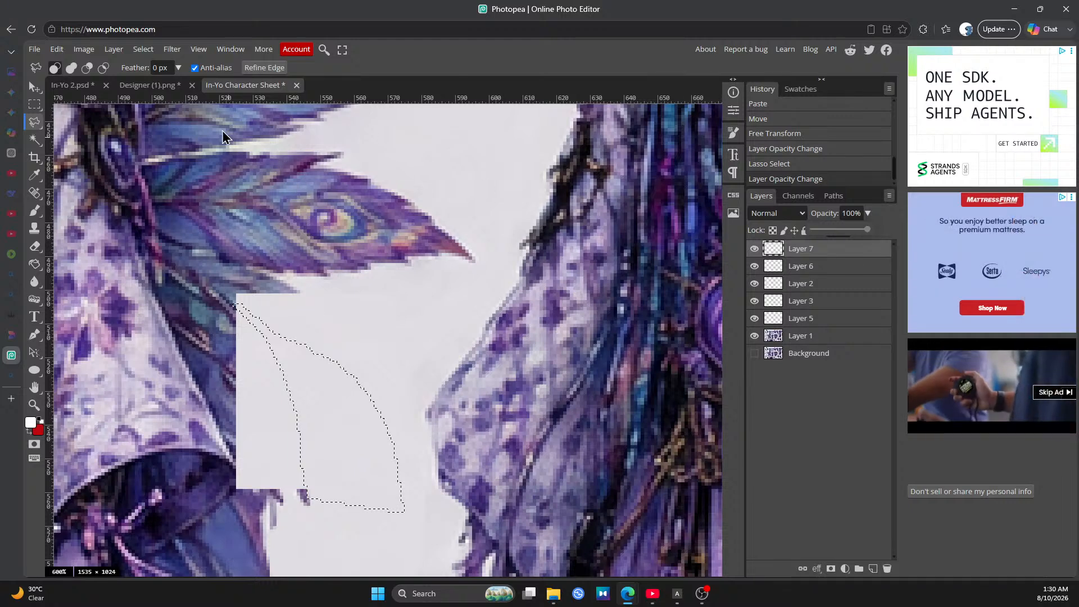
{"action": "left_click", "coordinate": [57, 51]}
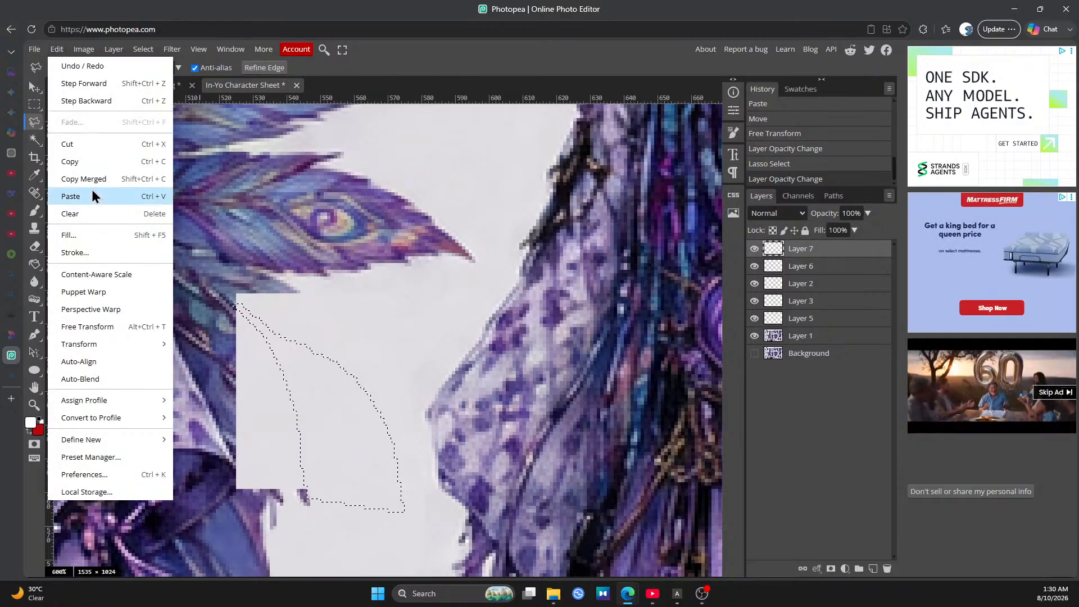
{"action": "left_click", "coordinate": [86, 213]}
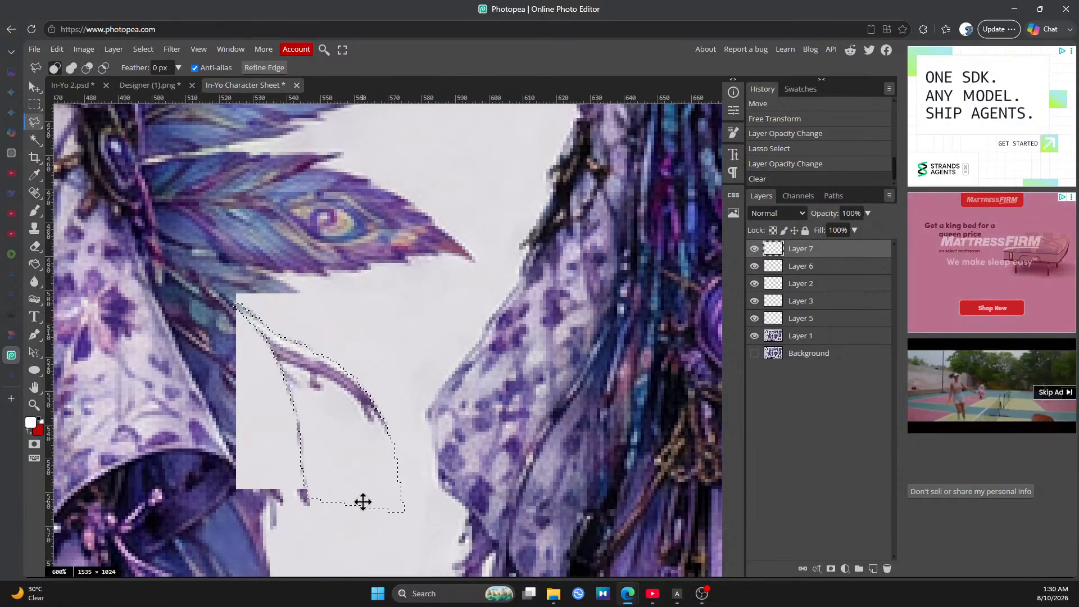
{"action": "left_click", "coordinate": [57, 51]}
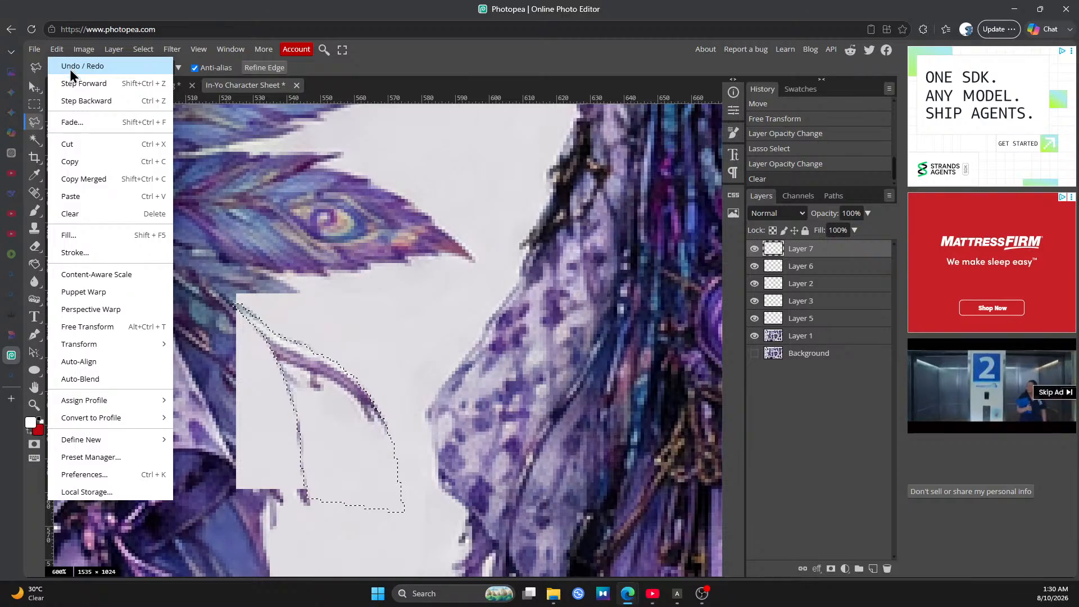
{"action": "left_click", "coordinate": [70, 68]}
Invert the lasso selection, clear Layer 7's patch outside the gap between the feathers, and deselect
{"action": "left_click", "coordinate": [142, 51]}
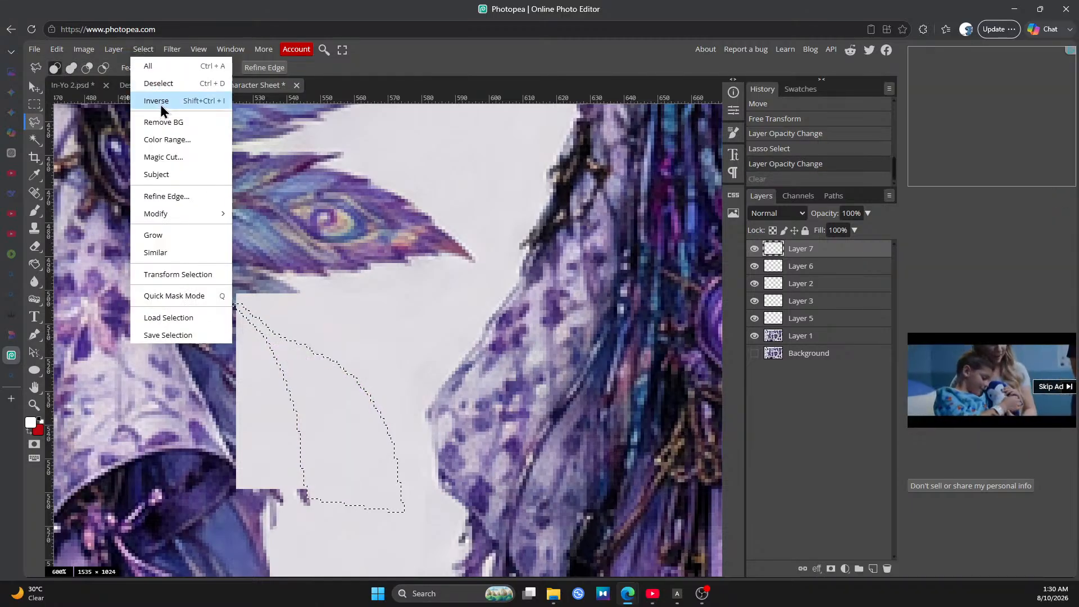
{"action": "left_click", "coordinate": [160, 105]}
{"action": "left_click", "coordinate": [57, 51]}
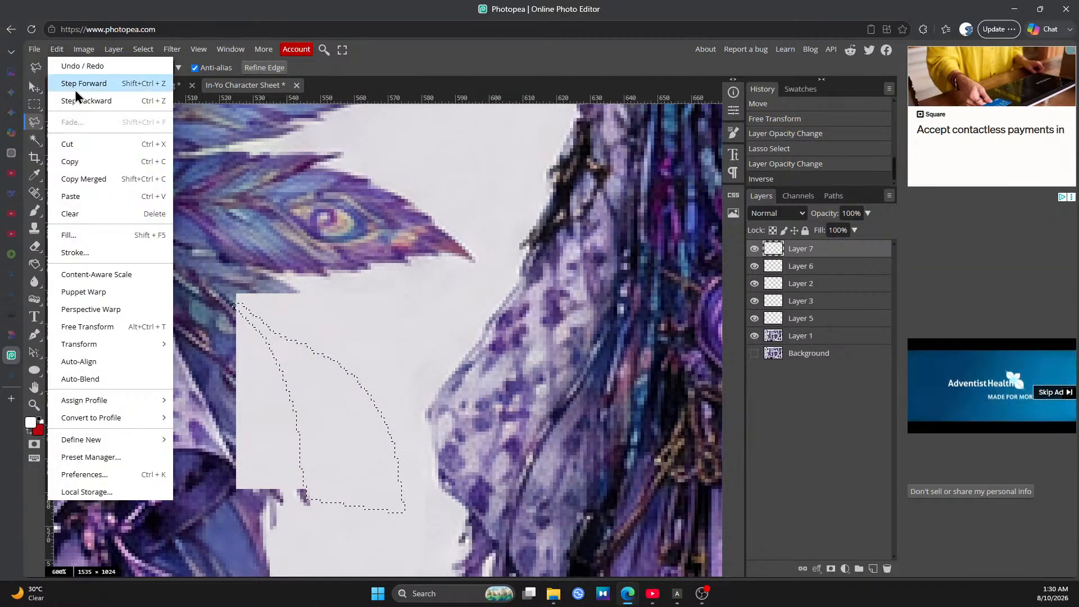
{"action": "left_click", "coordinate": [79, 208]}
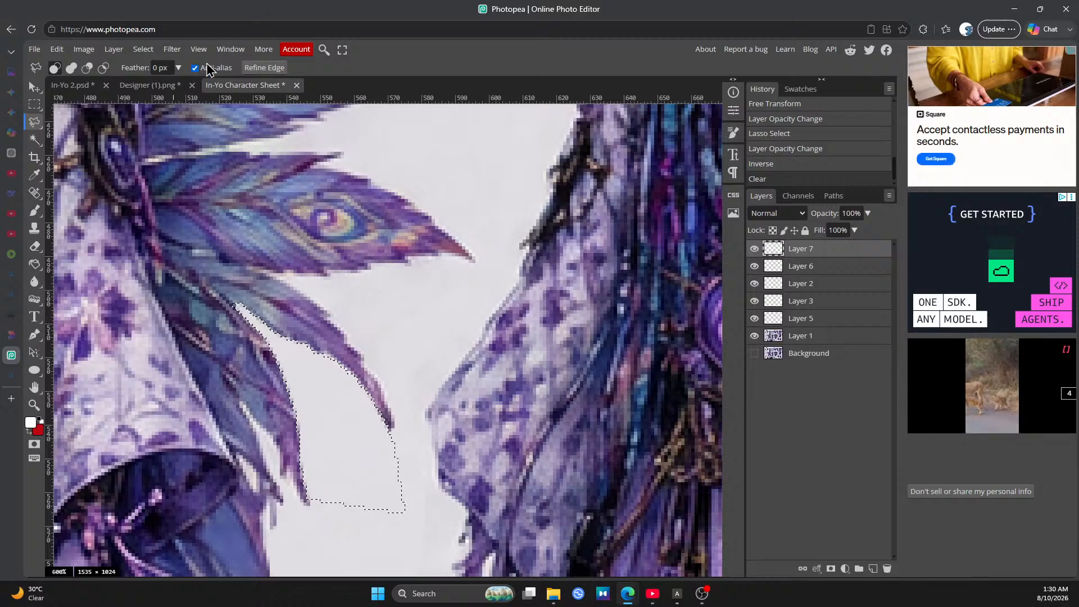
{"action": "left_click", "coordinate": [143, 49]}
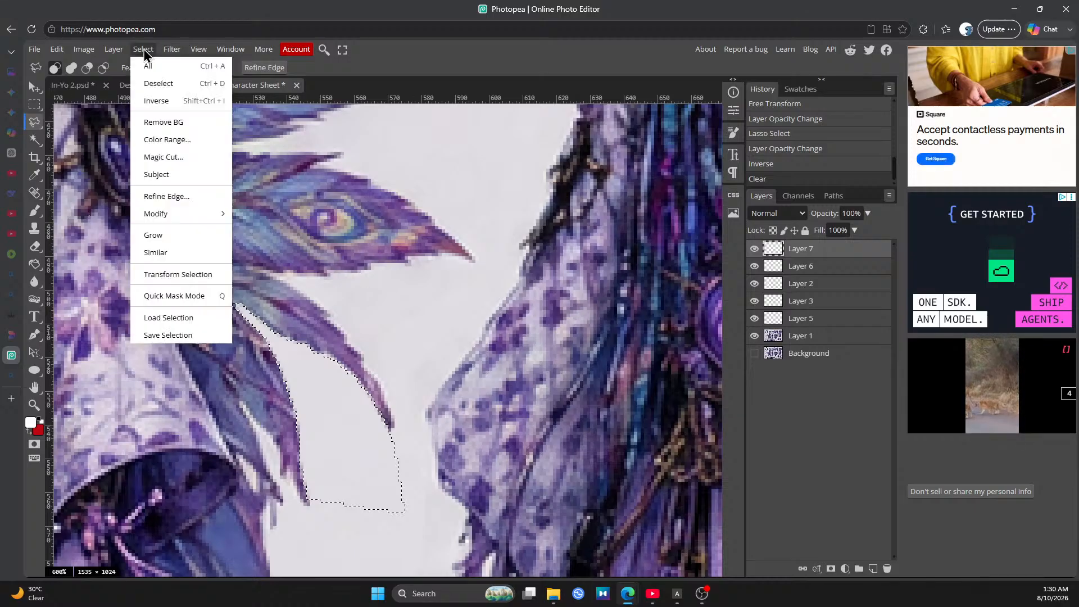
{"action": "left_click", "coordinate": [159, 85]}
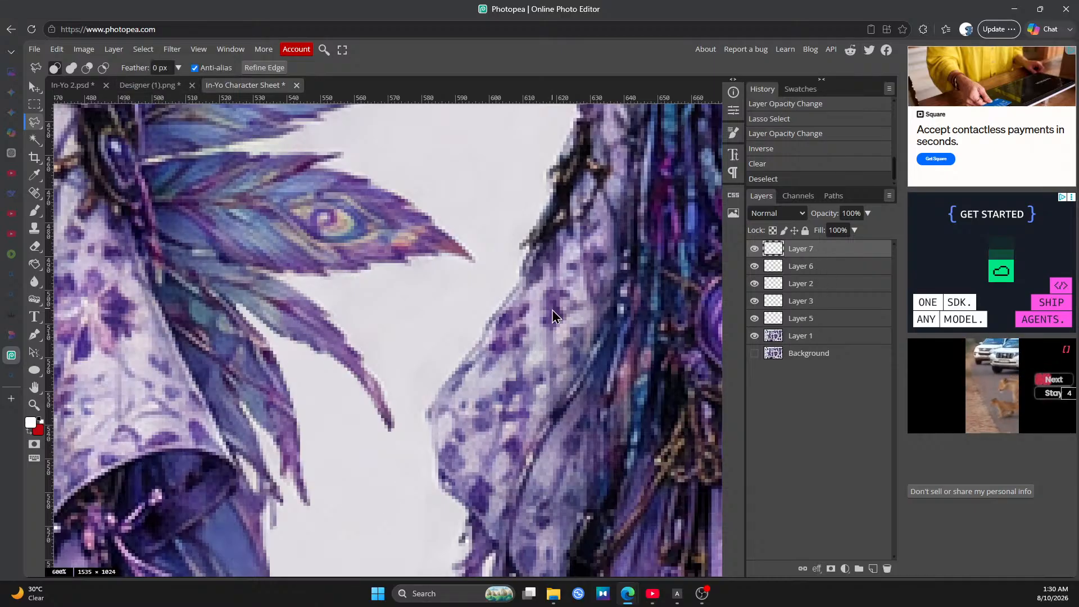
Merge the patch layers 7, 6, 2, 3 and 5 into a single layer above Layer 1
{"action": "left_click", "coordinate": [34, 405]}
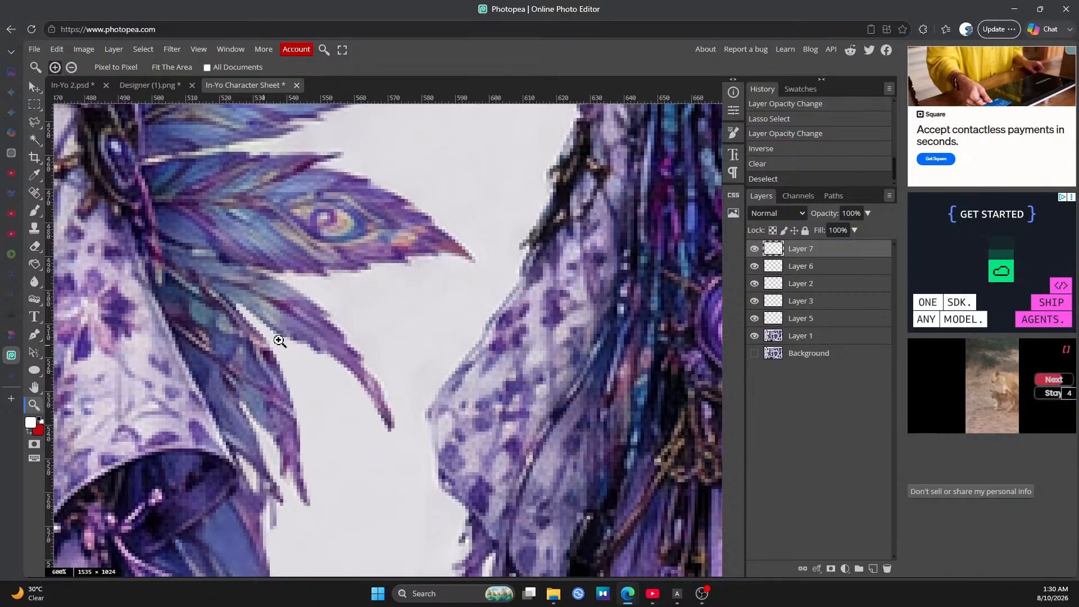
{"action": "scroll", "coordinate": [332, 355], "scroll_direction": "down", "scroll_amount": 10}
{"action": "scroll", "coordinate": [261, 224], "scroll_direction": "up", "scroll_amount": 5}
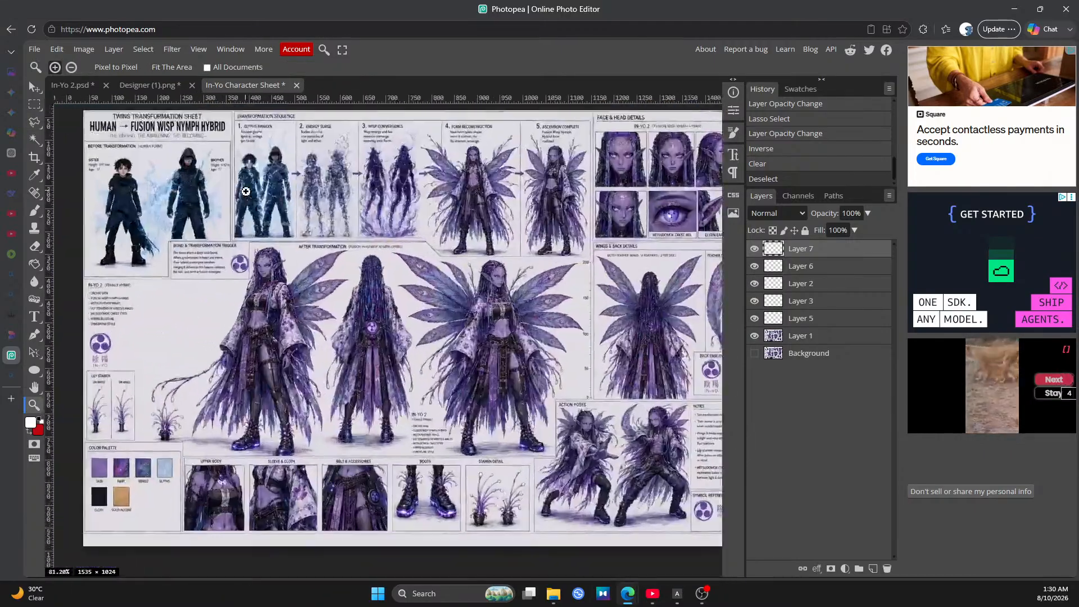
{"action": "scroll", "coordinate": [255, 227], "scroll_direction": "down", "scroll_amount": 3}
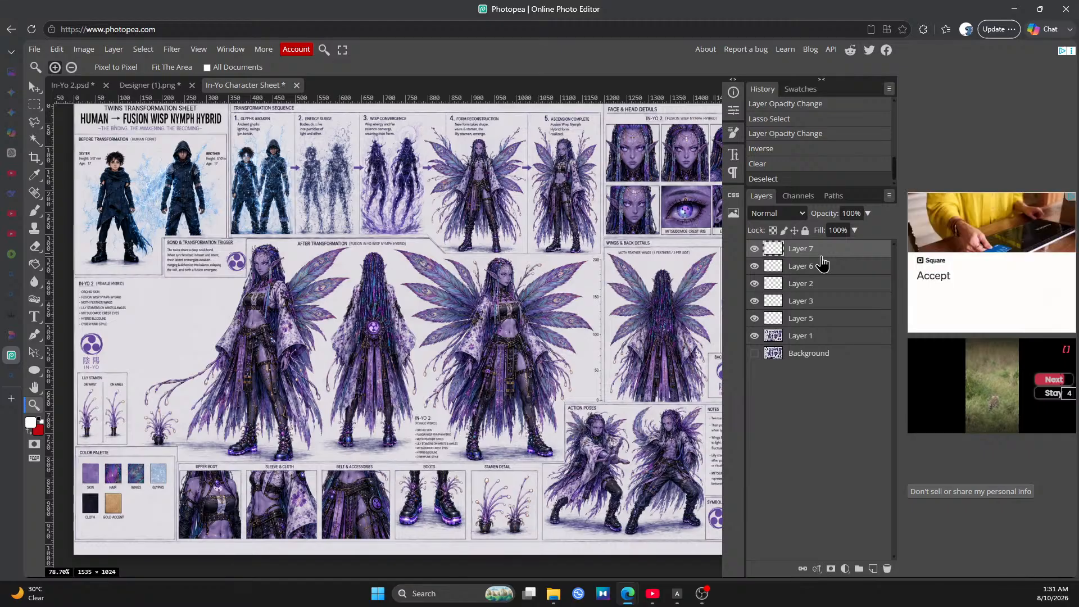
{"action": "left_click", "coordinate": [831, 322], "text": "shift"}
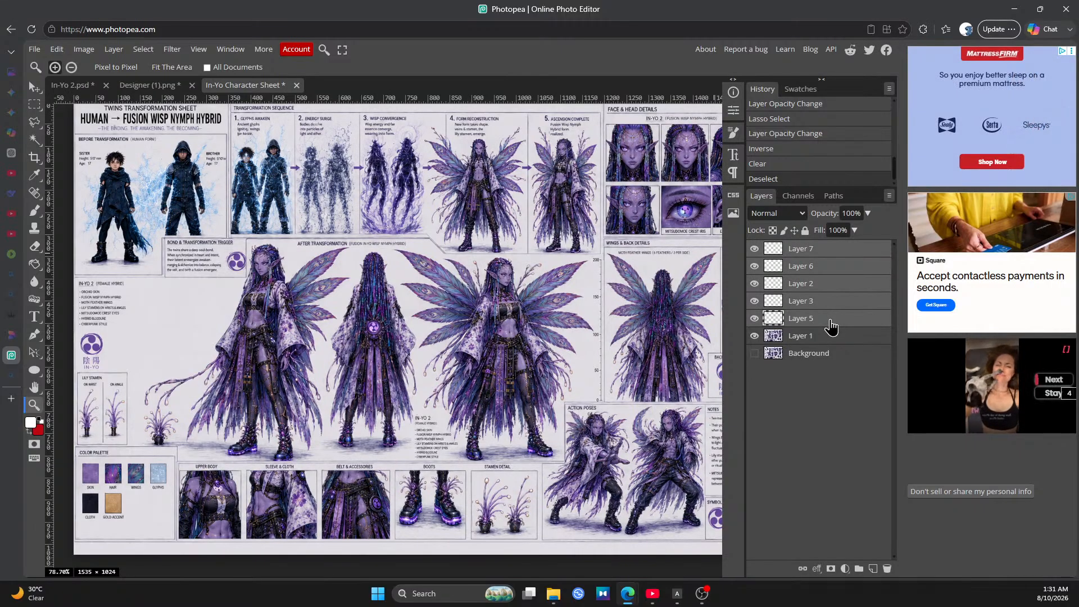
{"action": "right_click", "coordinate": [831, 325]}
{"action": "left_click", "coordinate": [784, 529]}
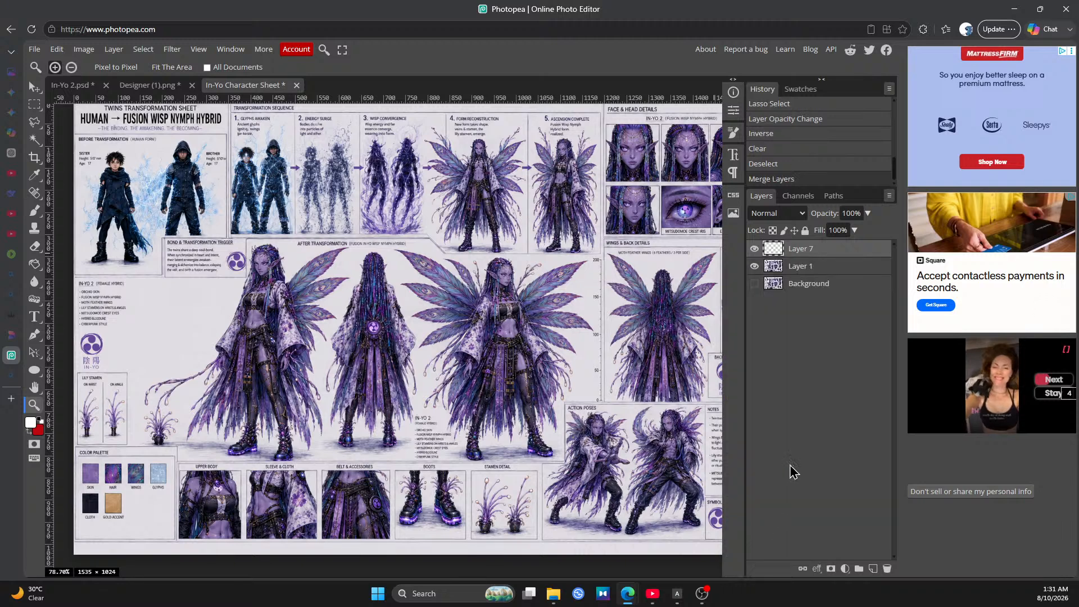
Save the document as a PSD named In-Yo Character Sheet A in the In-Yo Graphic Chapter images folder
{"action": "left_click", "coordinate": [57, 49]}
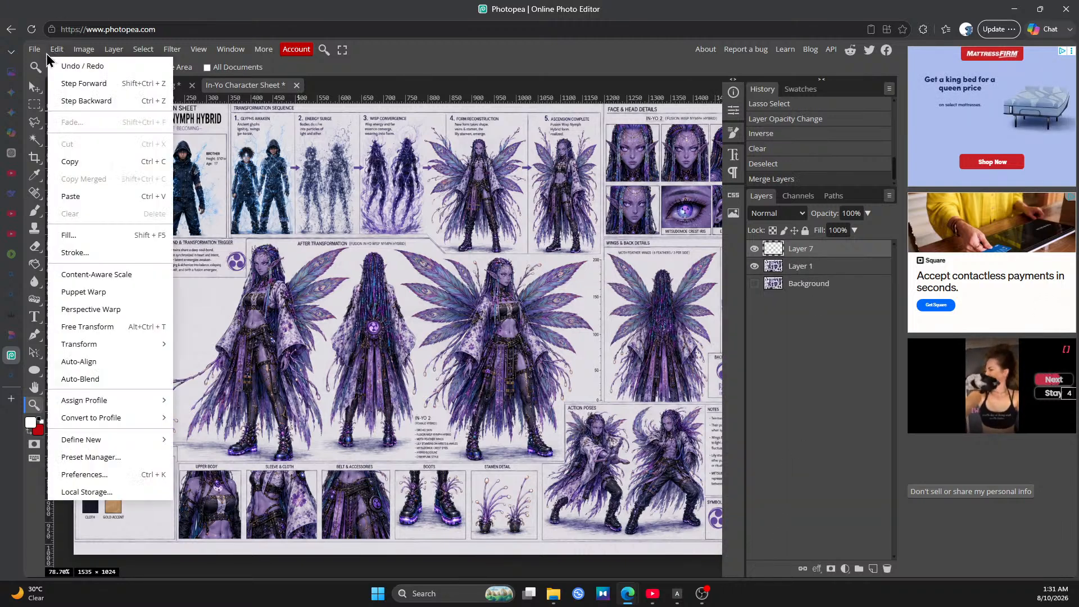
{"action": "mouse_move", "coordinate": [37, 50]}
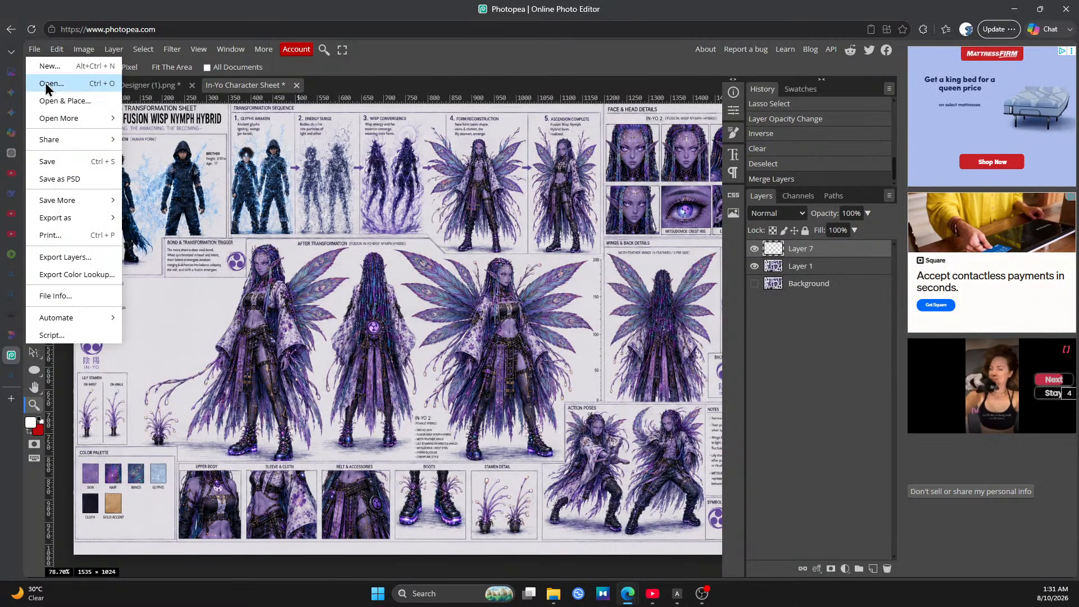
{"action": "left_click", "coordinate": [66, 178]}
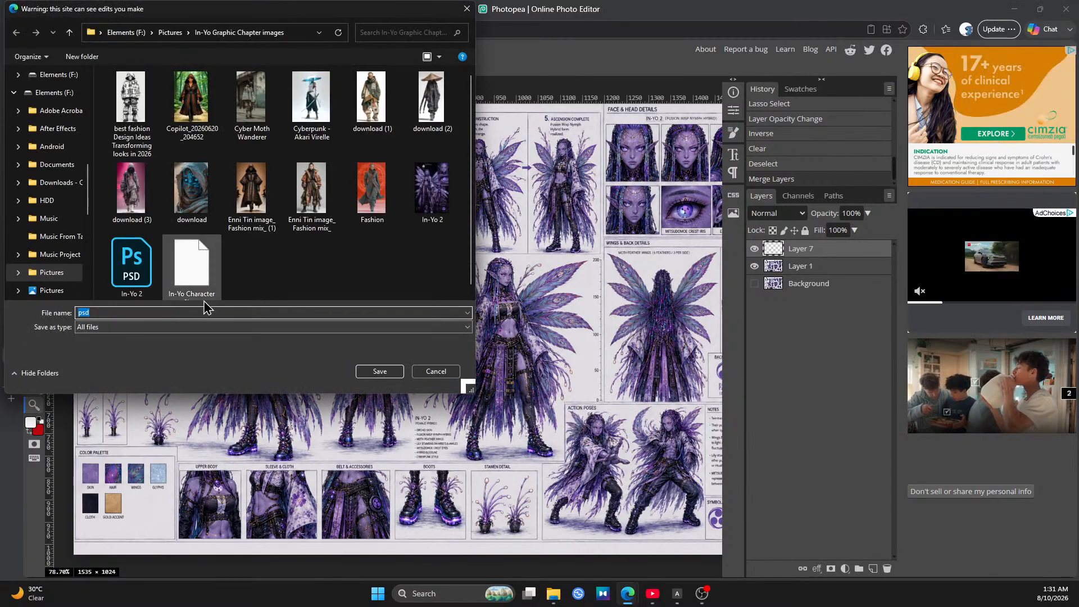
{"action": "left_click", "coordinate": [199, 290]}
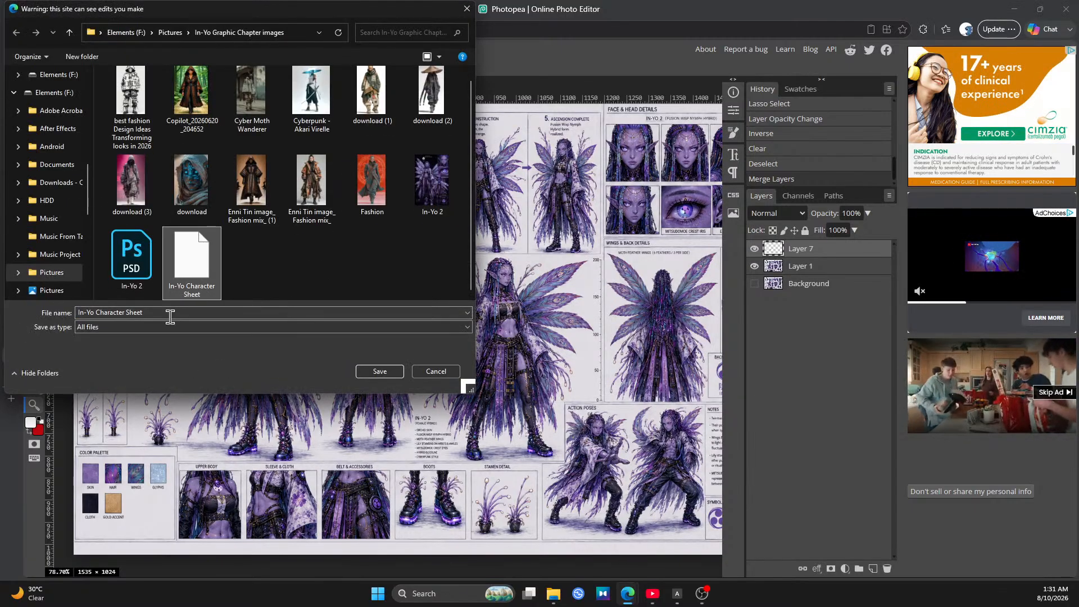
{"action": "left_click", "coordinate": [170, 313]}
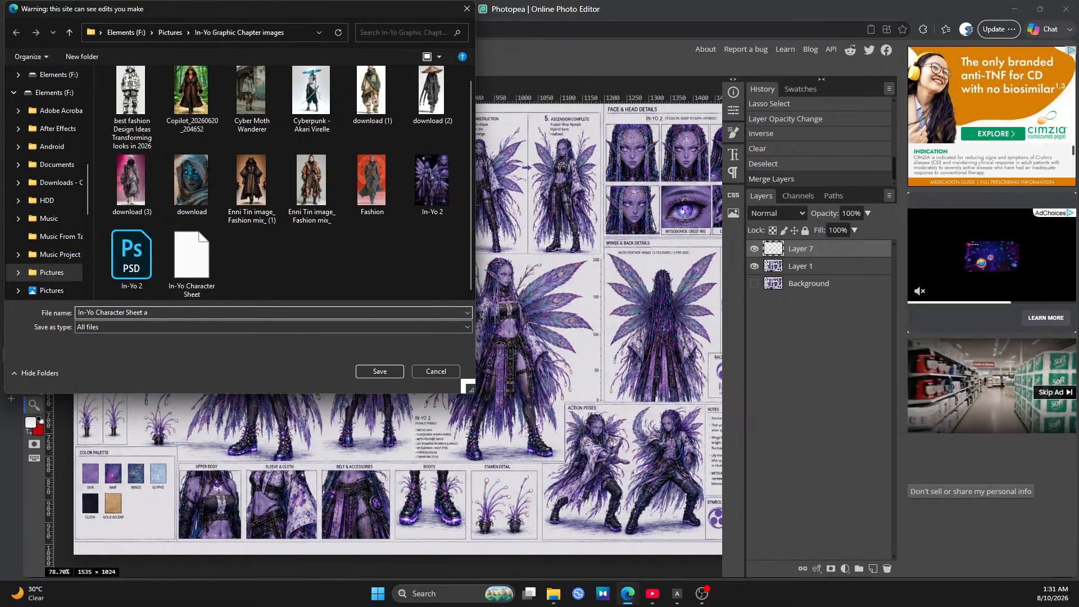
{"action": "type", "text": "a"}
{"action": "key", "text": "BackSpace"}
{"action": "type", "text": "A"}
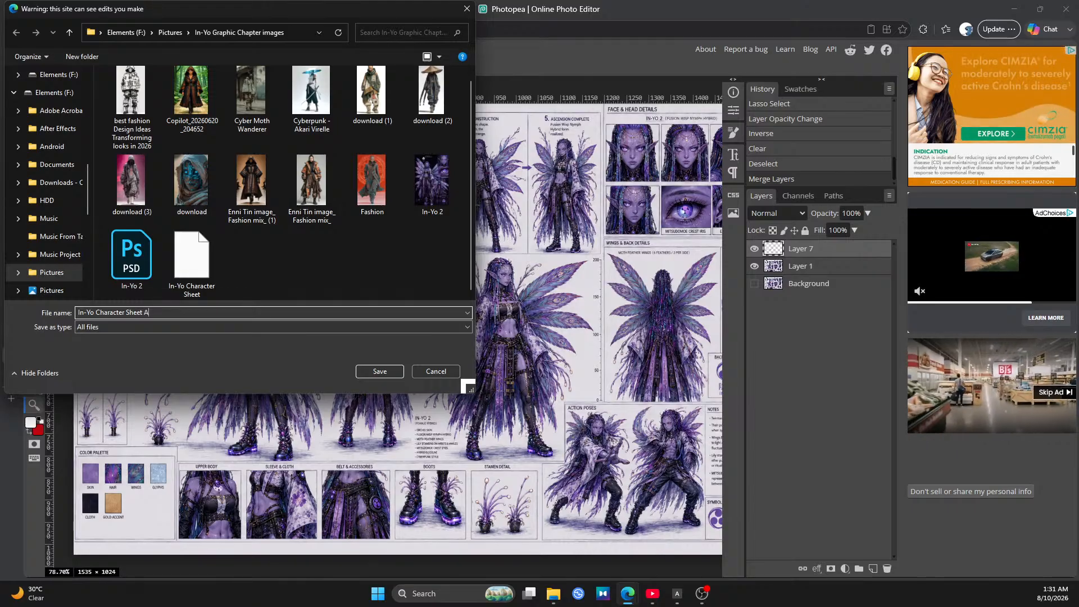
{"action": "left_click", "coordinate": [378, 372]}
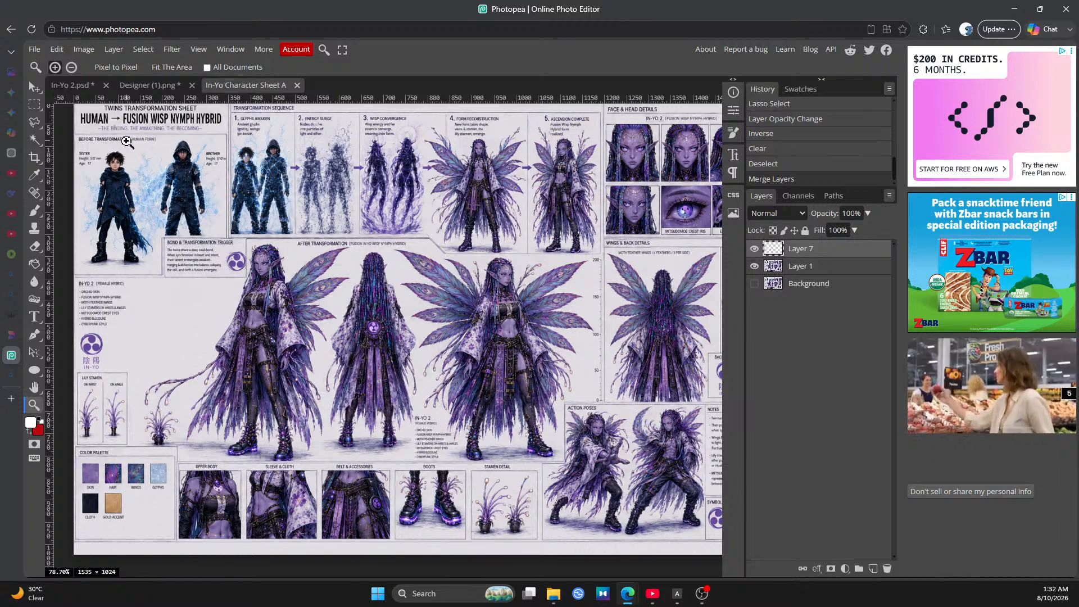
{"action": "left_click", "coordinate": [36, 50]}
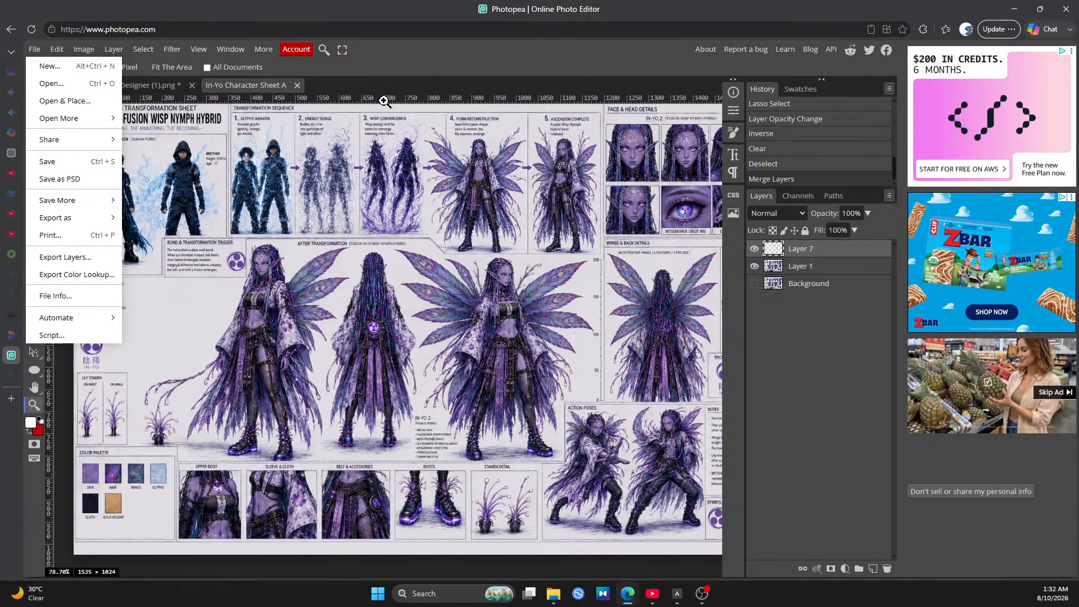
{"action": "left_click", "coordinate": [399, 76]}
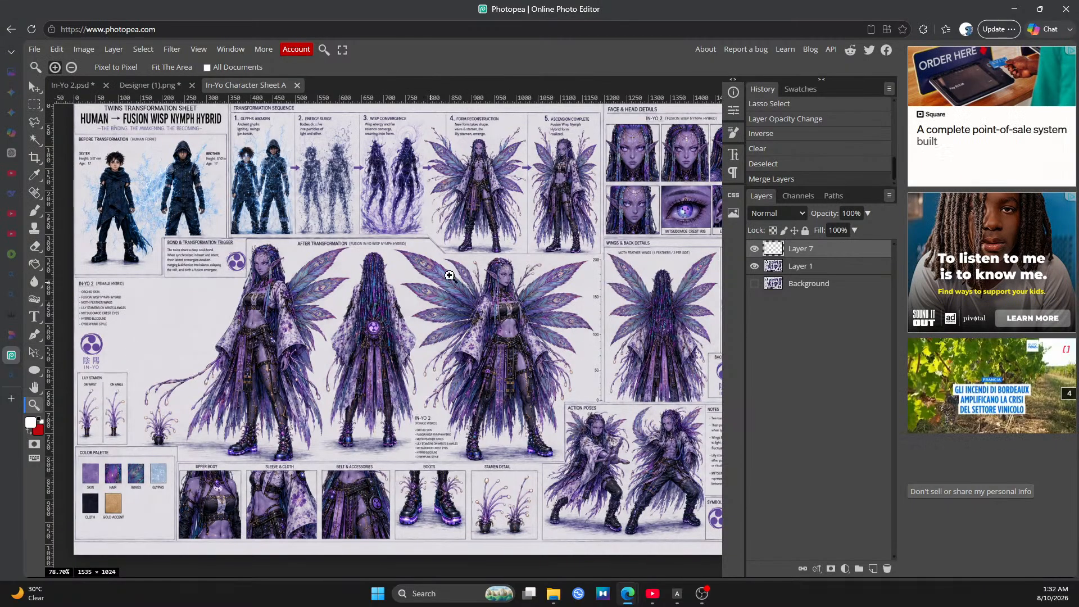
{"action": "left_click", "coordinate": [494, 279]}
{"action": "left_click", "coordinate": [512, 284]}
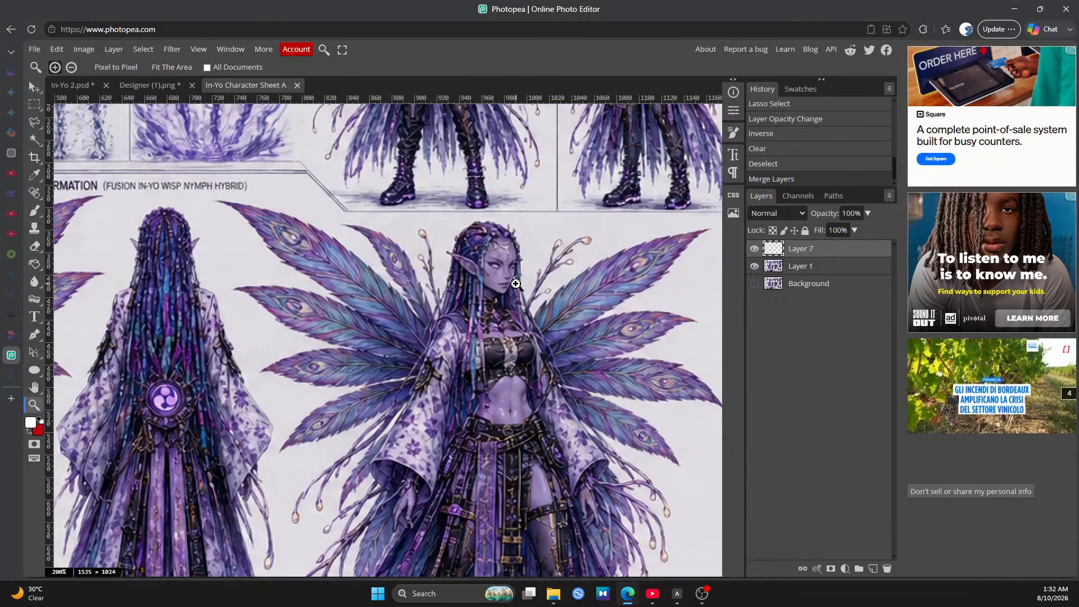
{"action": "left_click", "coordinate": [515, 284]}
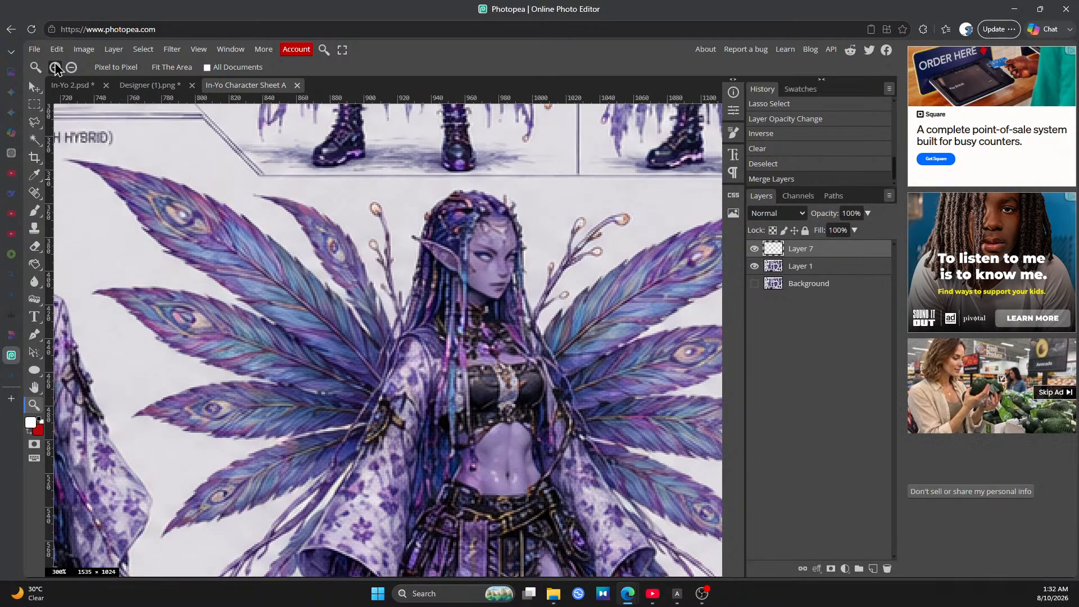
{"action": "scroll", "coordinate": [187, 290], "scroll_direction": "down", "scroll_amount": 10}
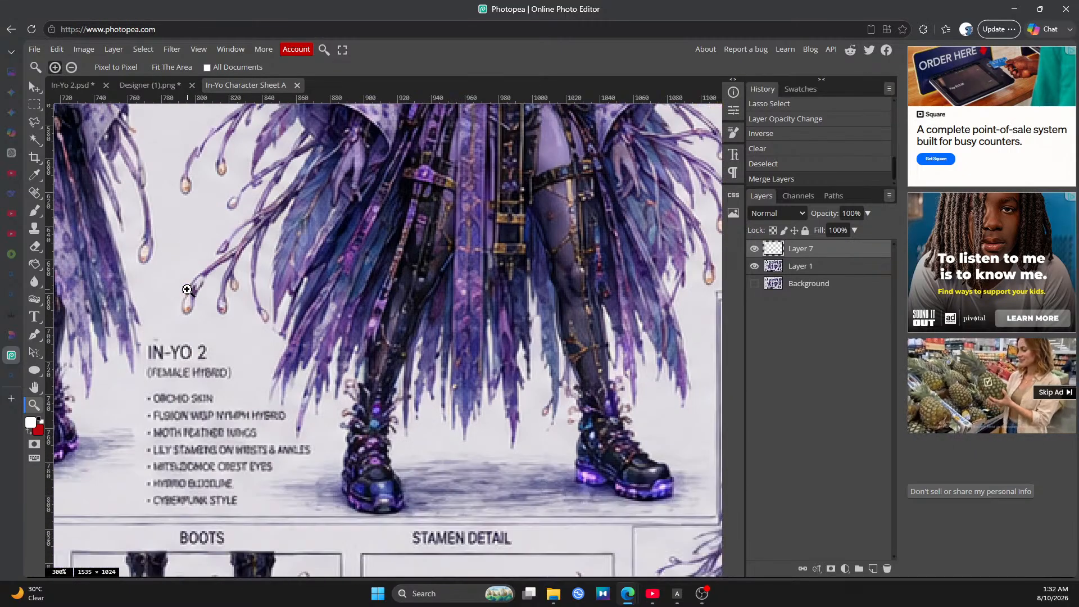
Select a rectangular blank background area beside the Gold Accent swatch in the color palette section
{"action": "scroll", "coordinate": [187, 289], "scroll_direction": "up", "scroll_amount": 2}
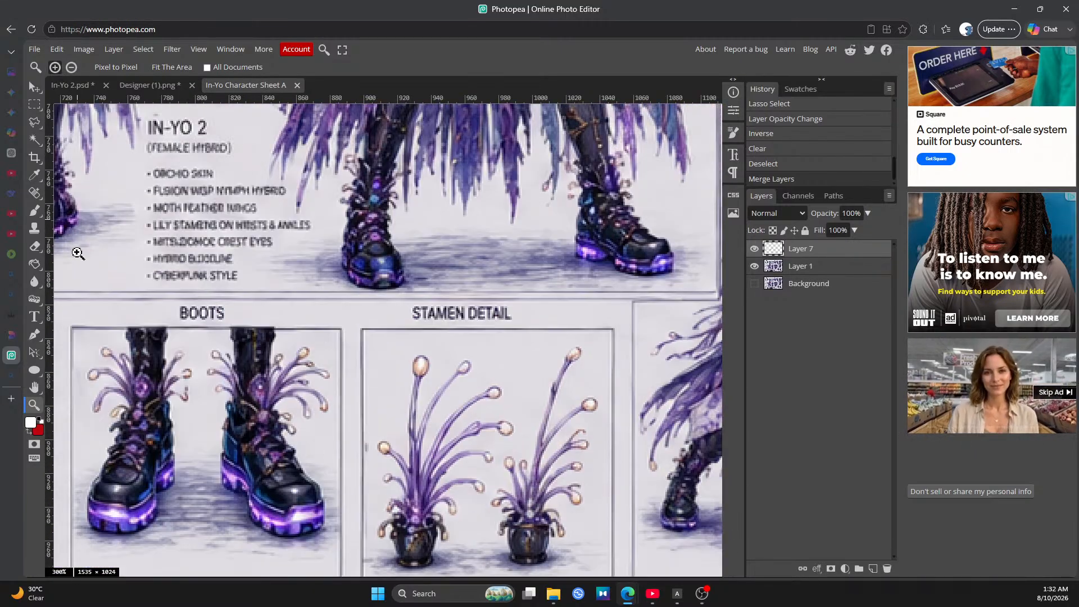
{"action": "left_click", "coordinate": [34, 388]}
{"action": "left_click_drag", "start_coordinate": [187, 380], "coordinate": [573, 361]}
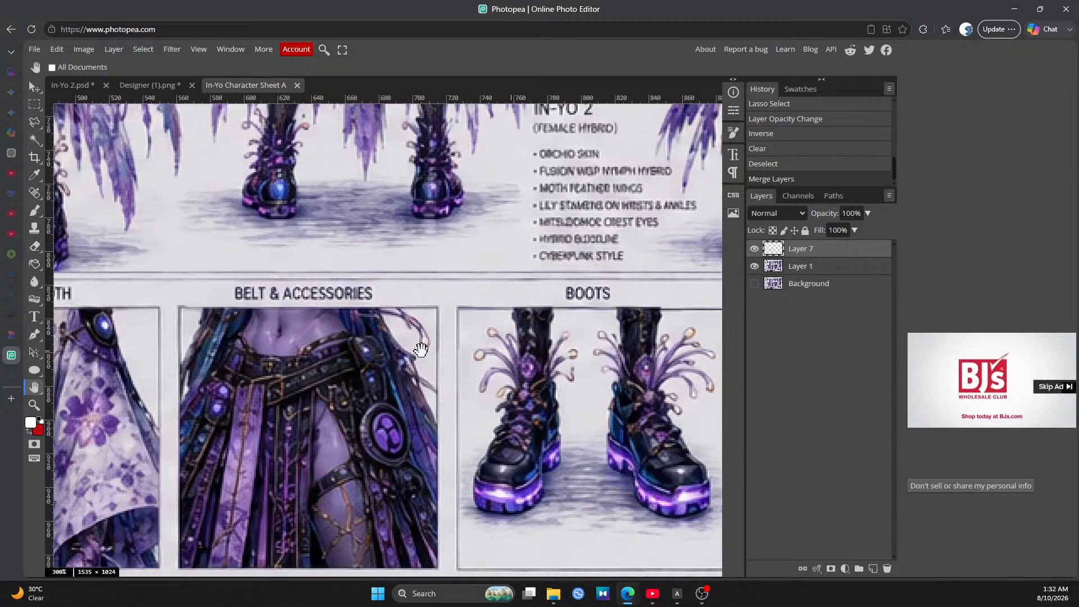
{"action": "left_click_drag", "start_coordinate": [145, 372], "coordinate": [610, 295]}
{"action": "left_click_drag", "start_coordinate": [213, 304], "coordinate": [489, 311]}
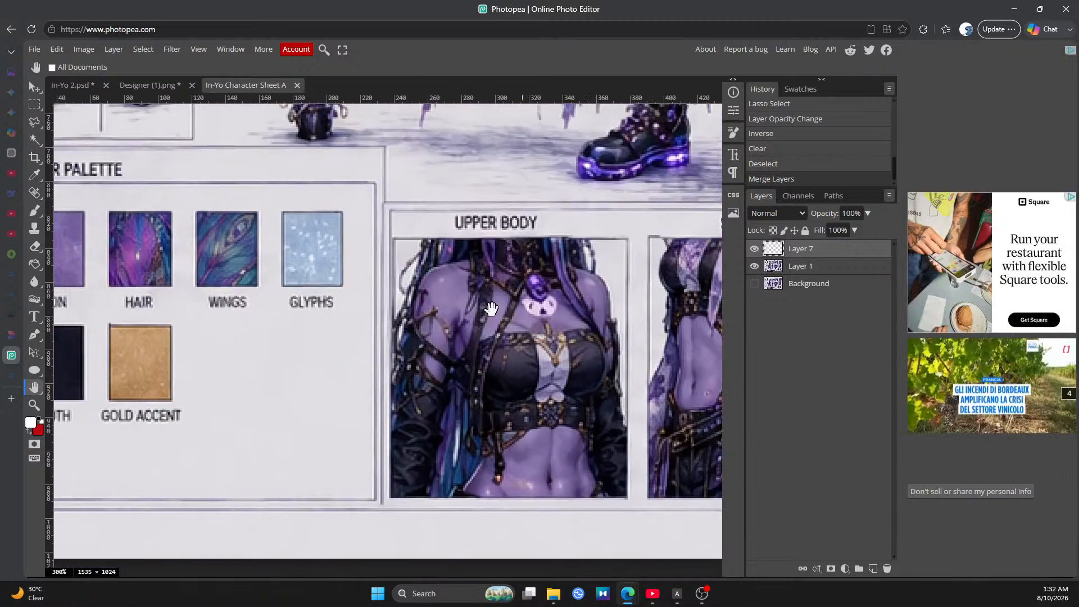
{"action": "left_click", "coordinate": [34, 104]}
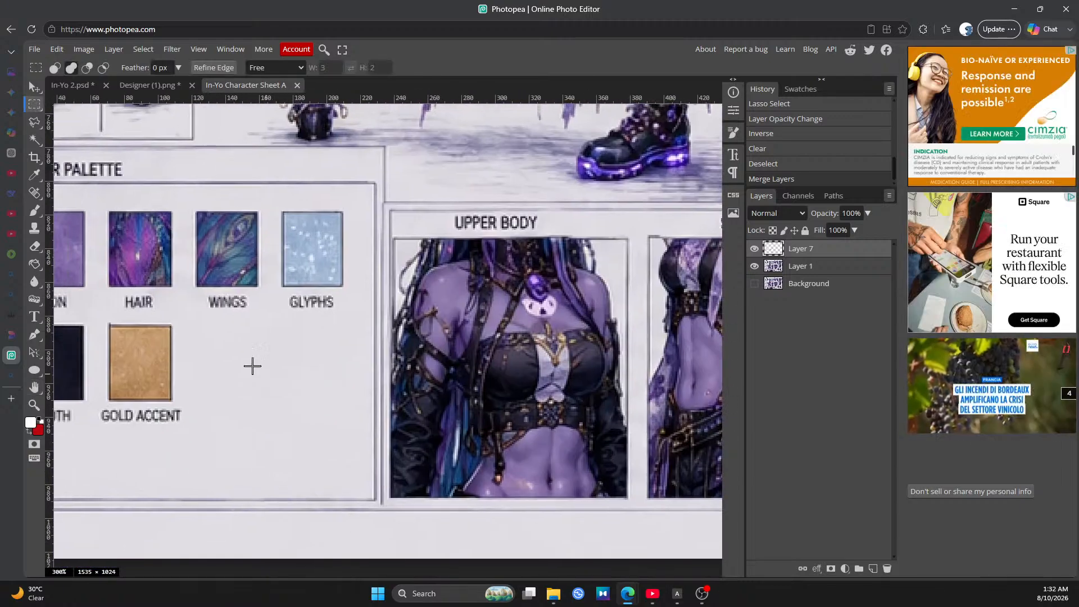
{"action": "left_click_drag", "start_coordinate": [195, 333], "coordinate": [361, 487]}
Copy the selected blank area from Layer 1 and paste it as a new layer above Layer 7
{"action": "left_click", "coordinate": [798, 266]}
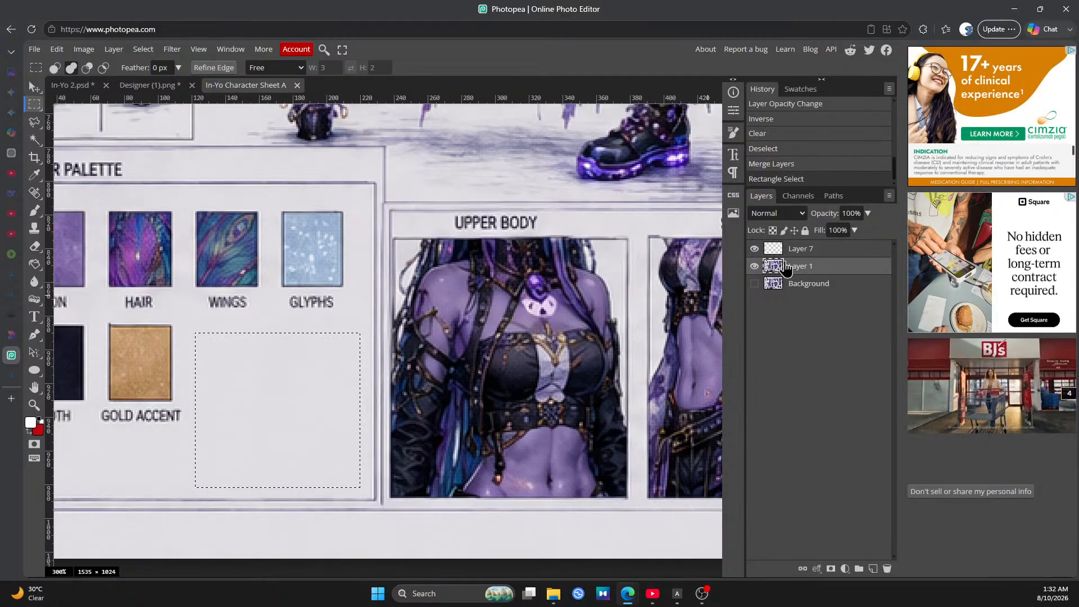
{"action": "left_click", "coordinate": [51, 50]}
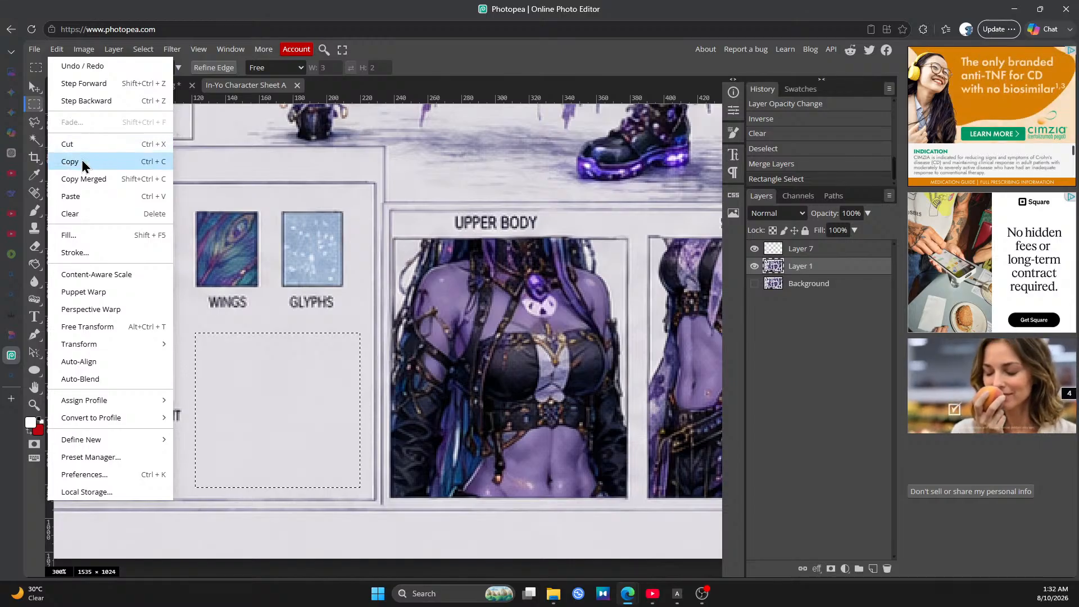
{"action": "left_click", "coordinate": [82, 159]}
{"action": "left_click", "coordinate": [816, 253]}
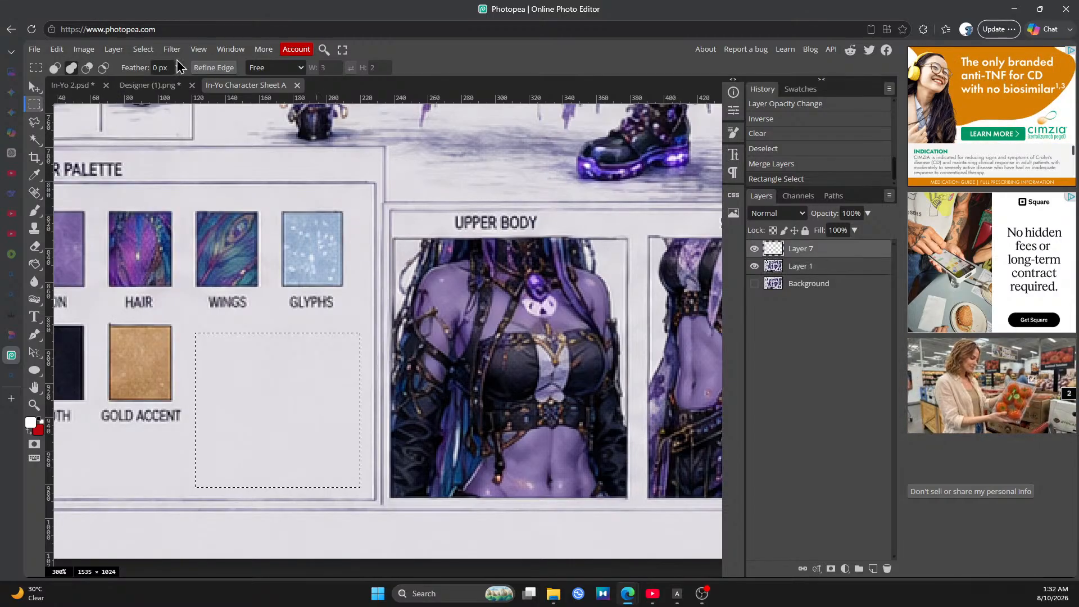
{"action": "left_click", "coordinate": [57, 50]}
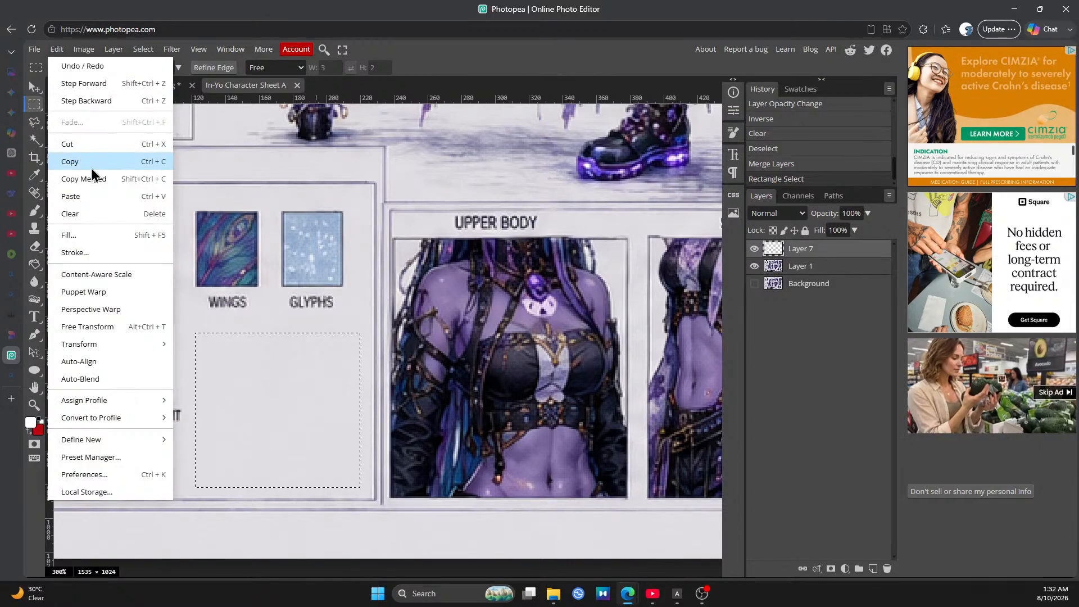
{"action": "left_click", "coordinate": [91, 196]}
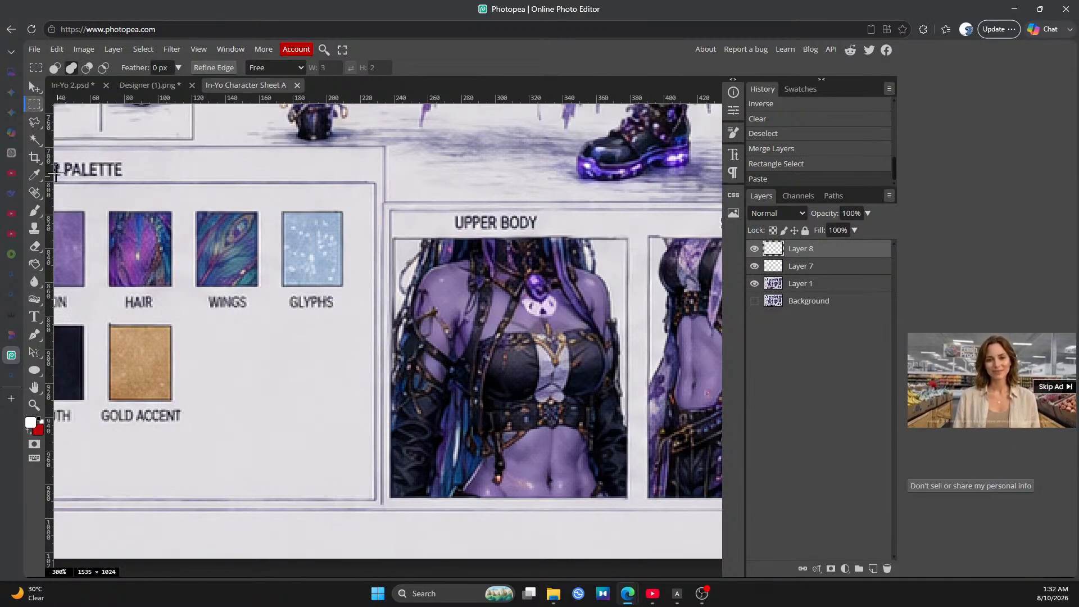
Move the pasted blank patch over the head and upper wing of the front-facing figure above the In-Yo 2 notes
{"action": "key", "text": "v"}
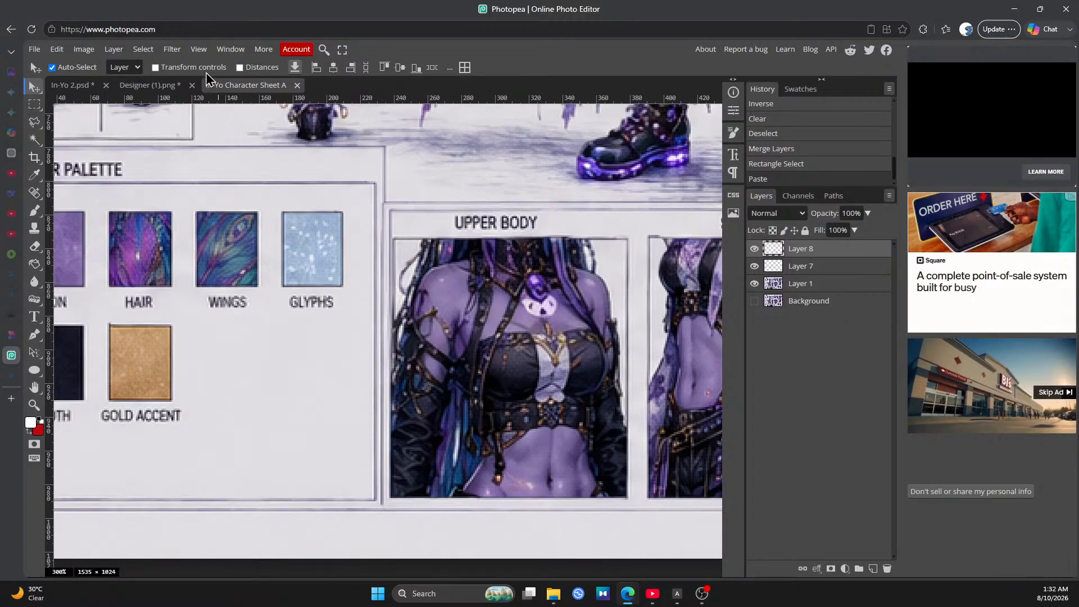
{"action": "left_click", "coordinate": [35, 405]}
{"action": "scroll", "coordinate": [321, 356], "scroll_direction": "down", "scroll_amount": 5}
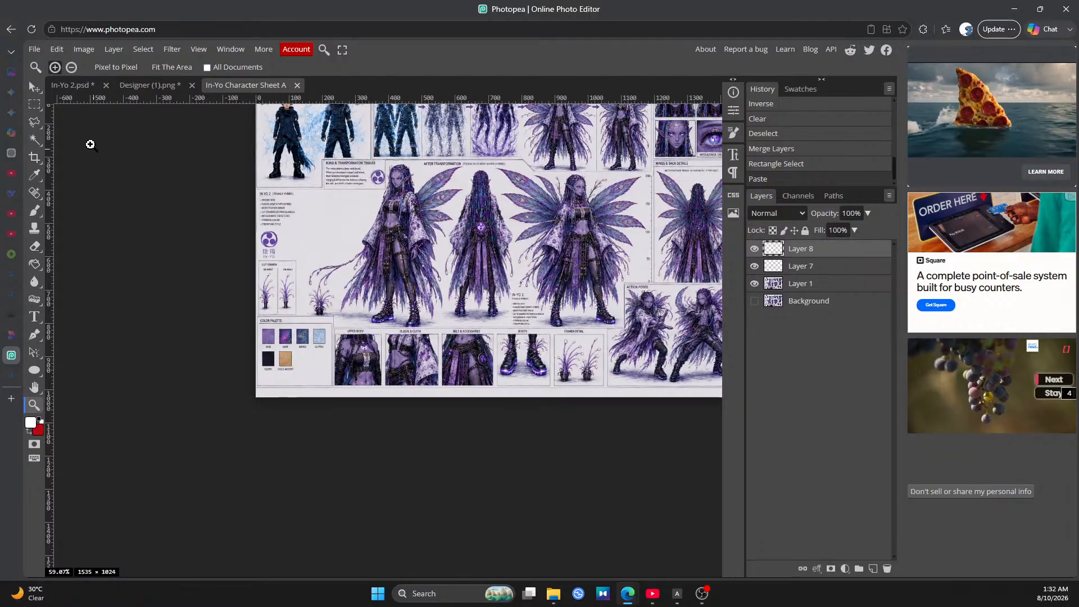
{"action": "left_click", "coordinate": [35, 87]}
{"action": "left_click_drag", "start_coordinate": [316, 368], "coordinate": [561, 188]}
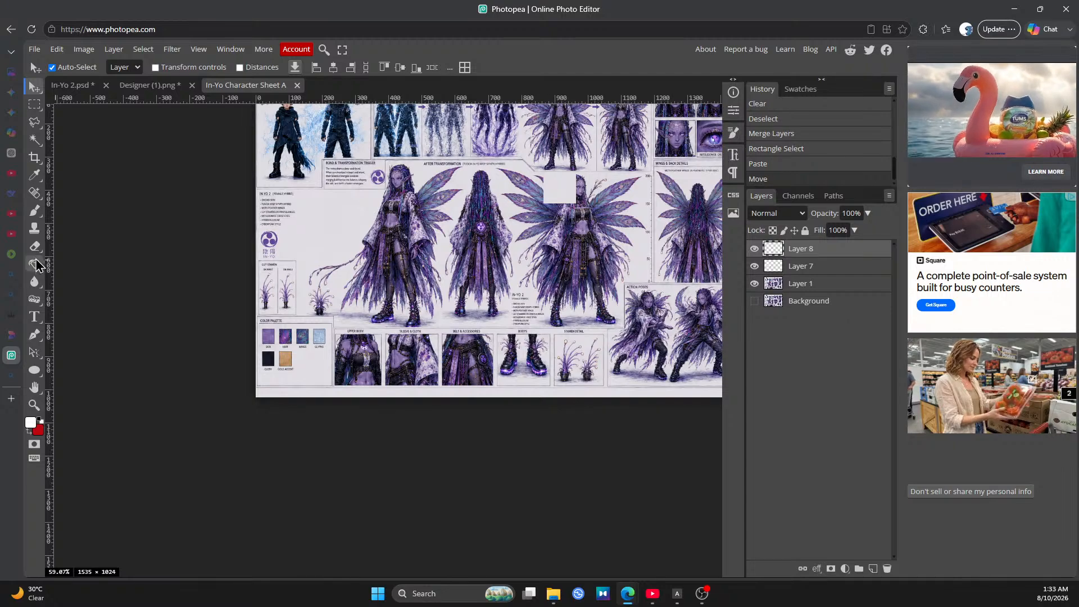
Scale the Layer 8 patch to 214.66% so it covers the figure's head and torso, and lower its opacity to 56%
{"action": "left_click", "coordinate": [35, 404]}
{"action": "left_click", "coordinate": [580, 207]}
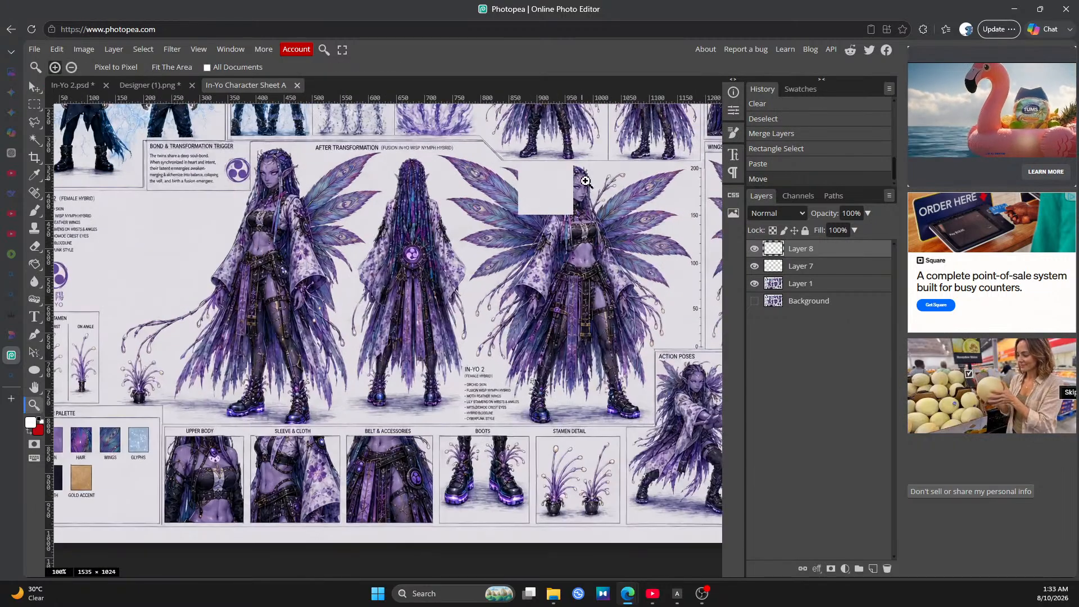
{"action": "left_click", "coordinate": [579, 206]}
{"action": "left_click", "coordinate": [580, 206]}
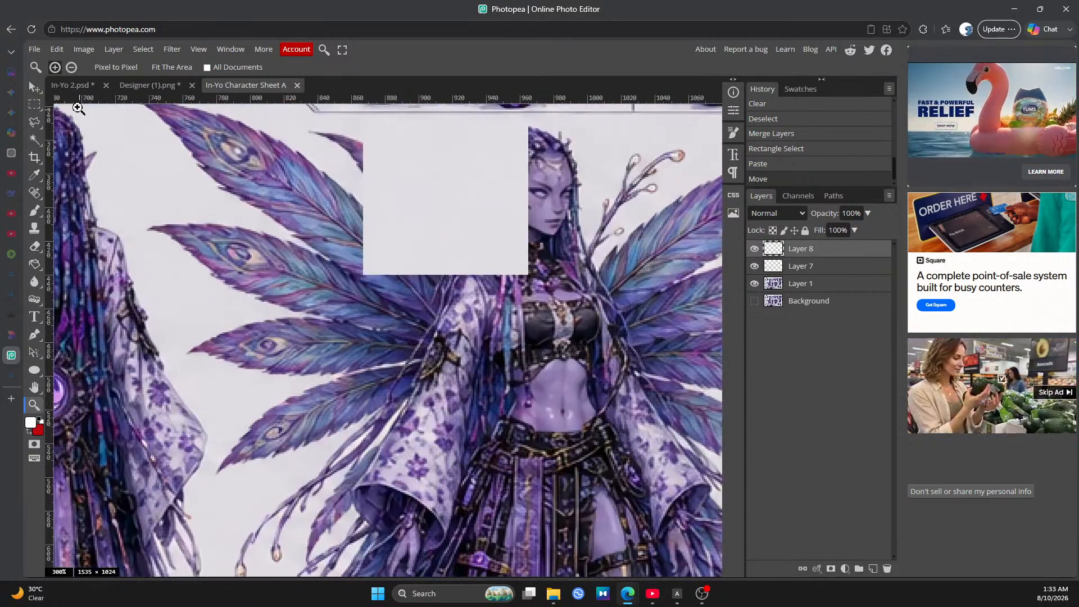
{"action": "left_click", "coordinate": [56, 49]}
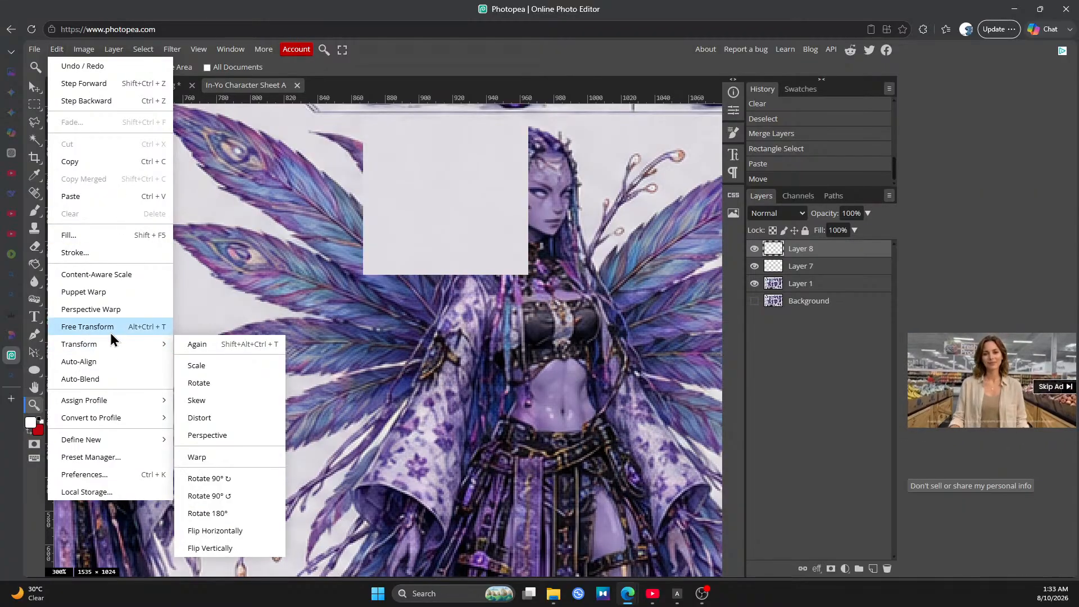
{"action": "left_click", "coordinate": [110, 328]}
{"action": "left_click_drag", "start_coordinate": [529, 273], "coordinate": [650, 452]}
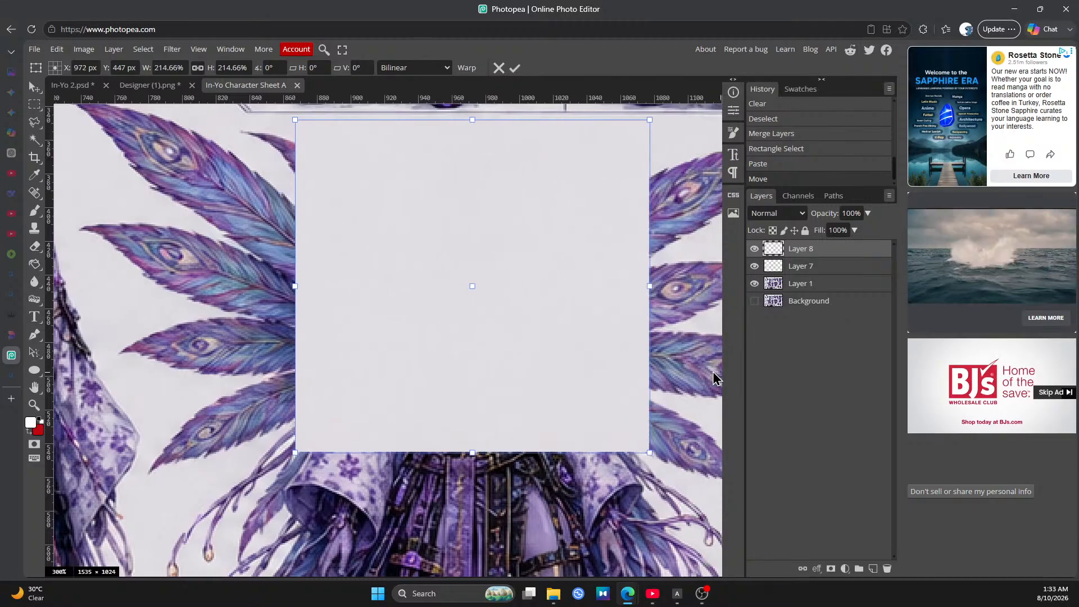
{"action": "left_click", "coordinate": [868, 213]}
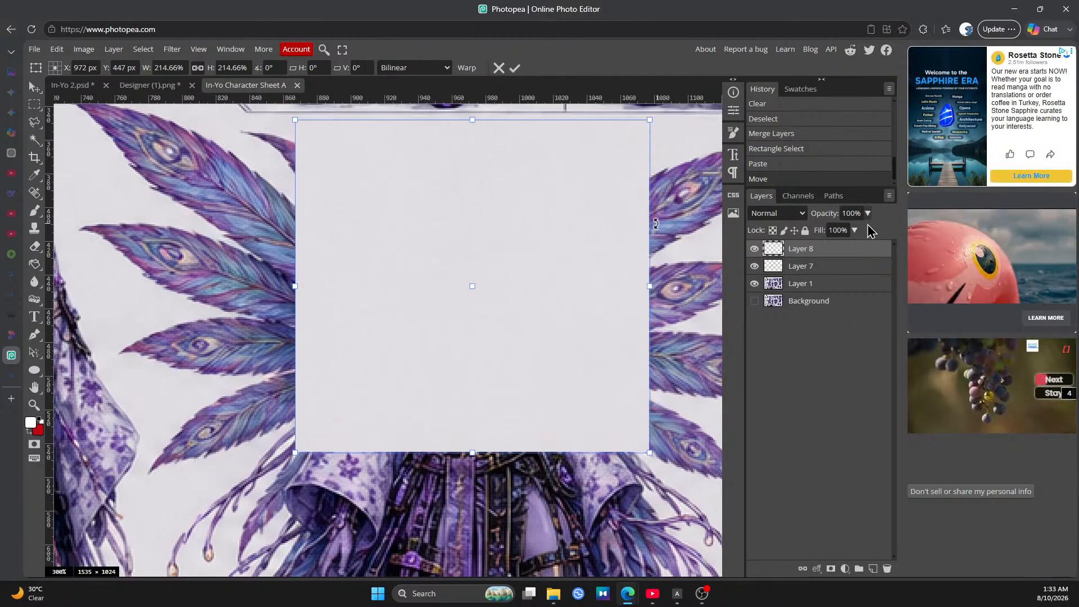
{"action": "left_click", "coordinate": [844, 230]}
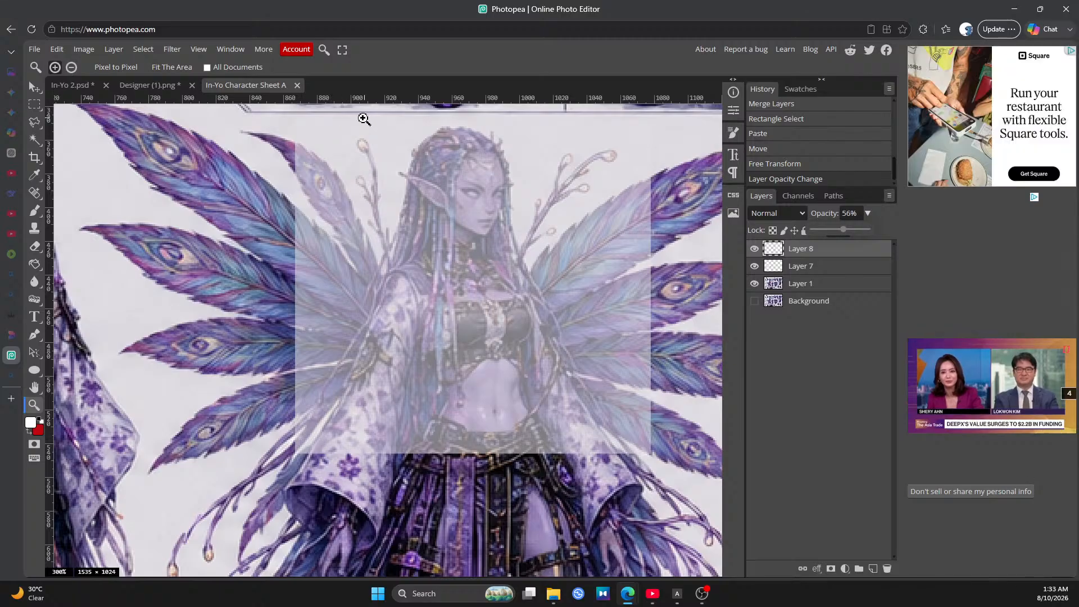
Lasso the figure's wings, head and torso under the patch, leaving out the stamen sprigs on both sides of the head
{"action": "mouse_move", "coordinate": [3, 104]}
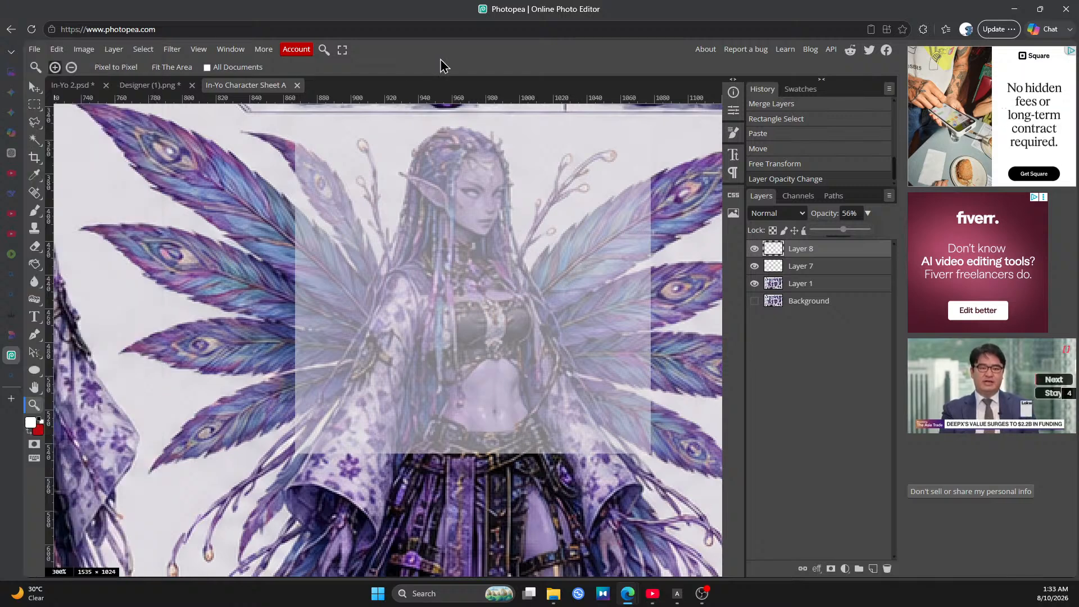
{"action": "left_click", "coordinate": [39, 129]}
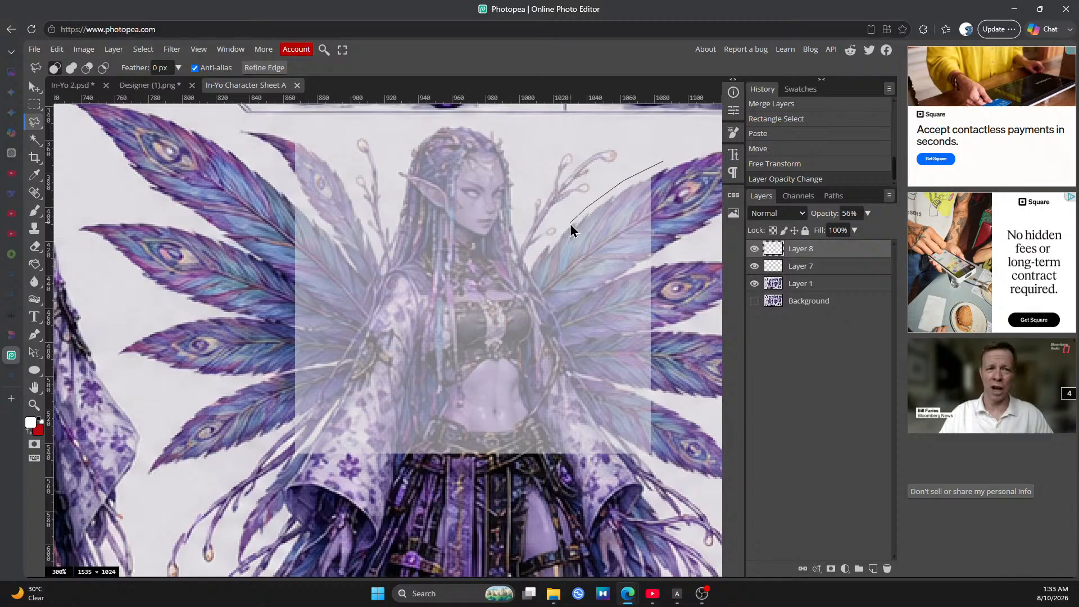
{"action": "left_click", "coordinate": [526, 264]}
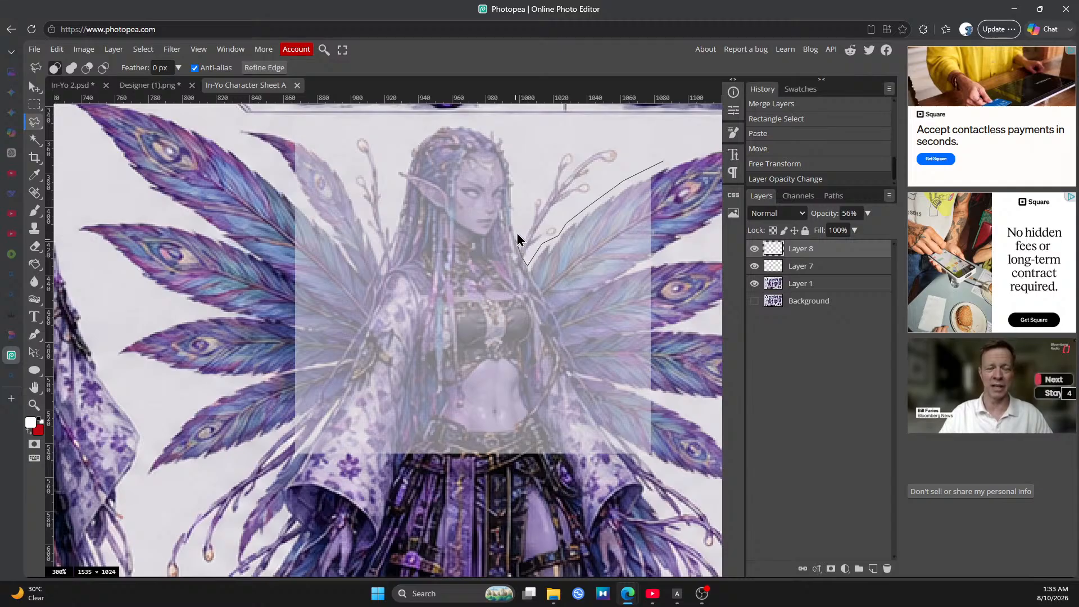
{"action": "left_click", "coordinate": [517, 238]}
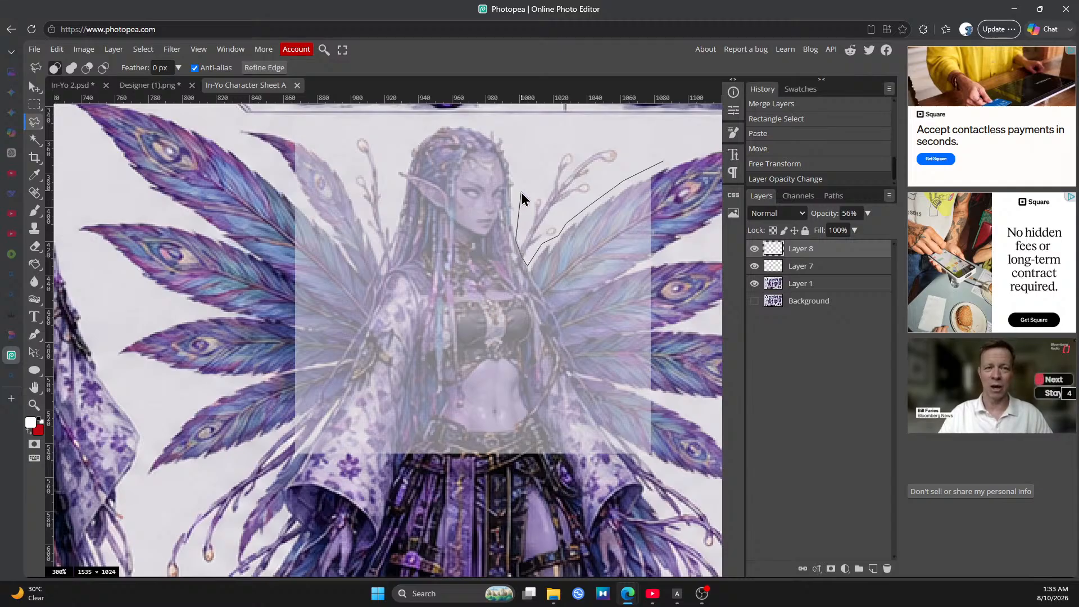
{"action": "left_click", "coordinate": [427, 123]}
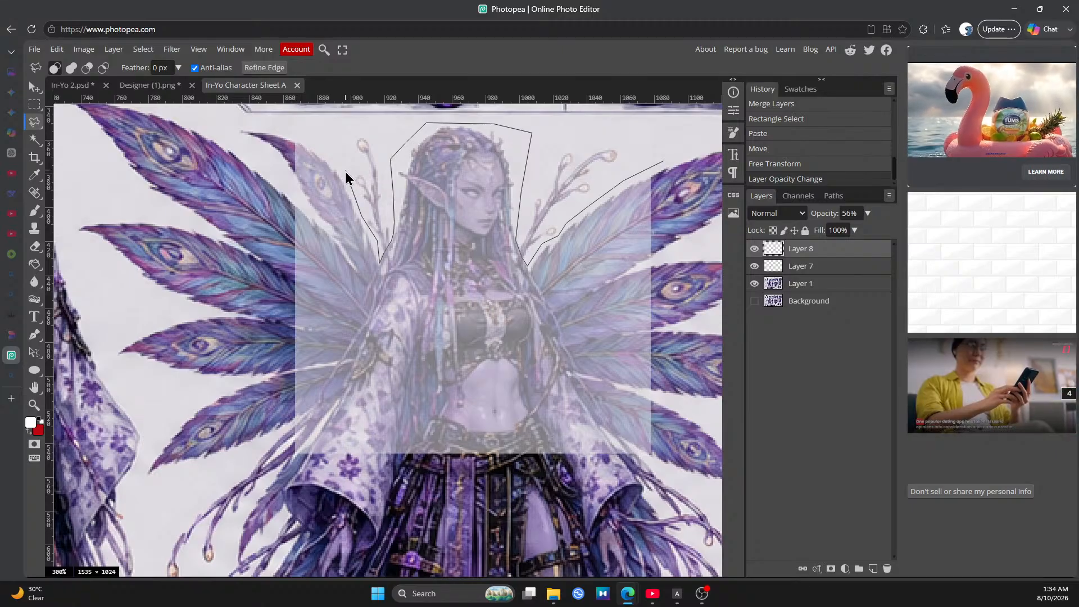
{"action": "left_click", "coordinate": [277, 125]}
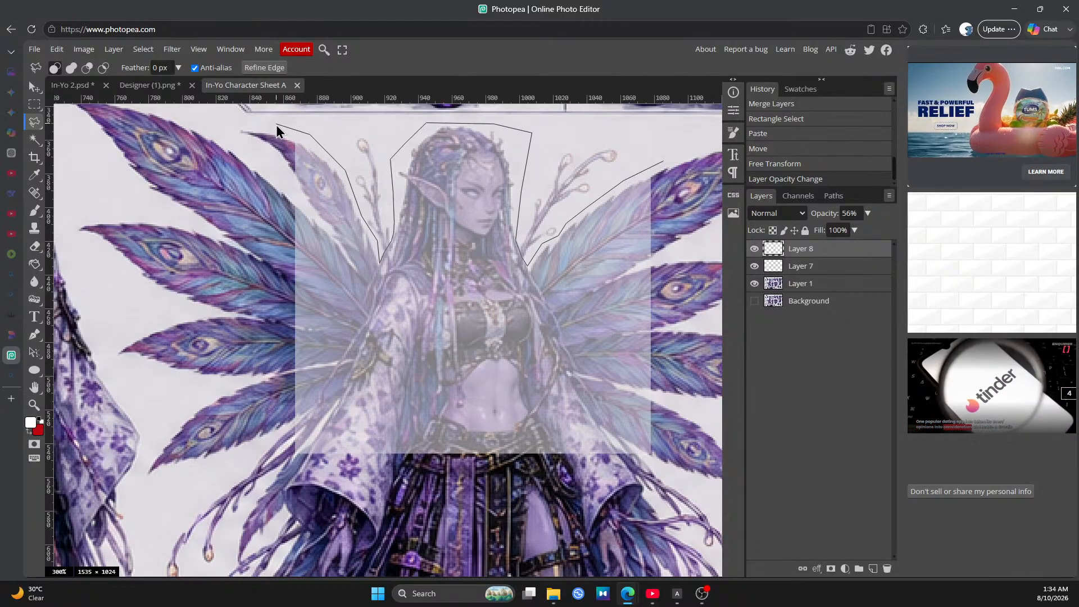
{"action": "left_click", "coordinate": [283, 469]}
{"action": "left_click", "coordinate": [673, 473]}
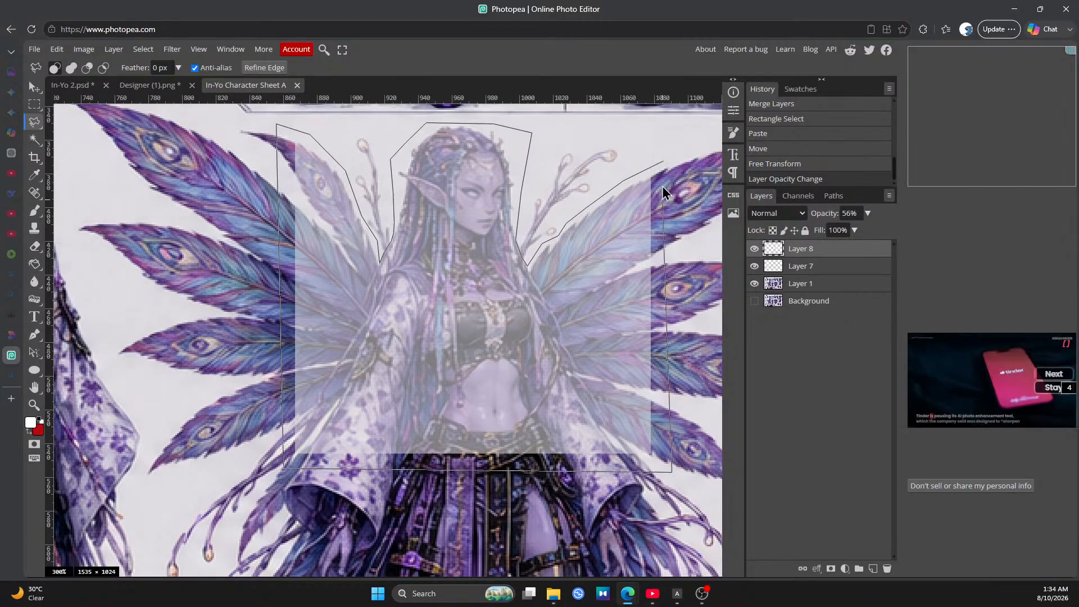
{"action": "double_click", "coordinate": [662, 163]}
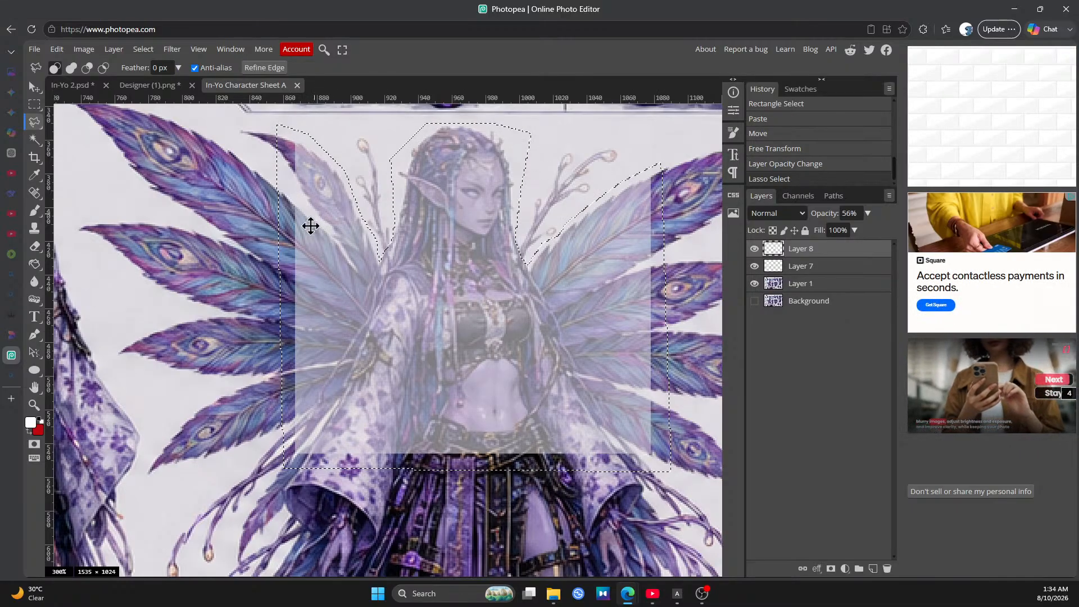
Clear Layer 8's patch inside the lasso selection, set the layer's opacity to 100%, and deselect
{"action": "left_click", "coordinate": [57, 49]}
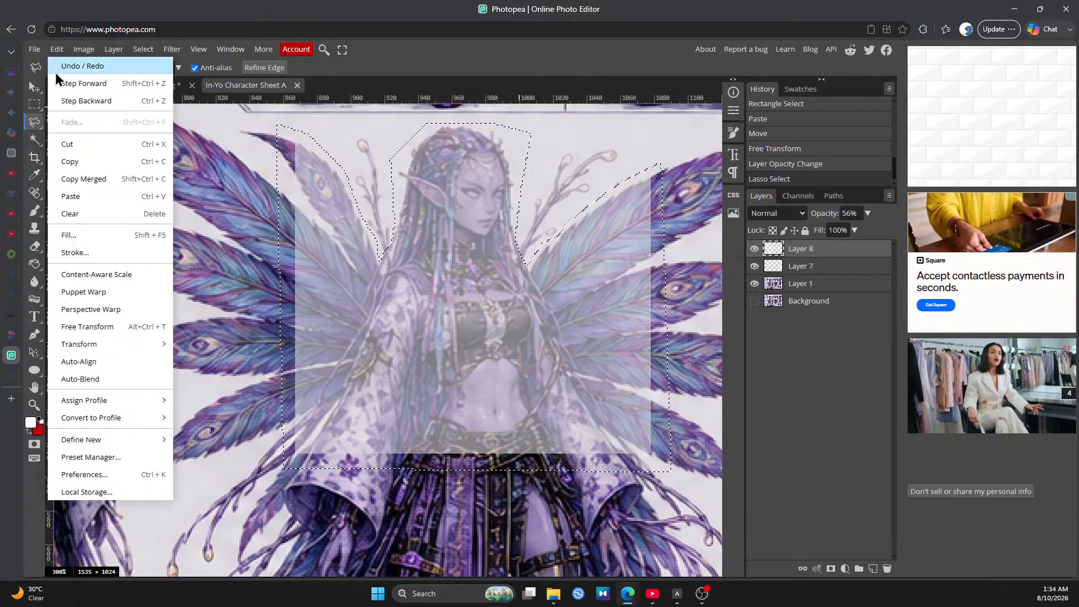
{"action": "left_click", "coordinate": [90, 217]}
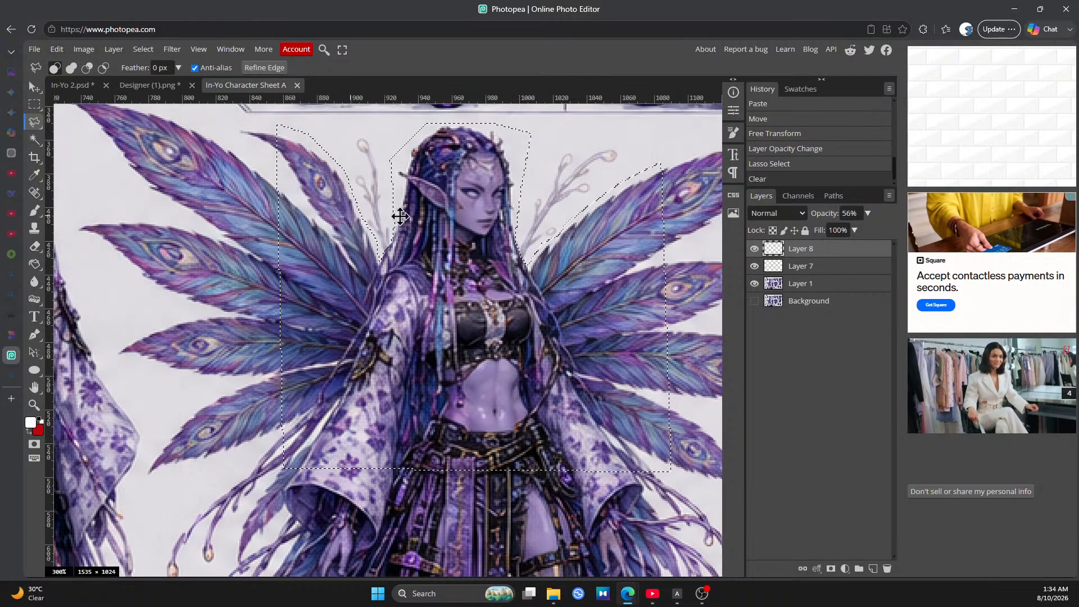
{"action": "left_click", "coordinate": [868, 213]}
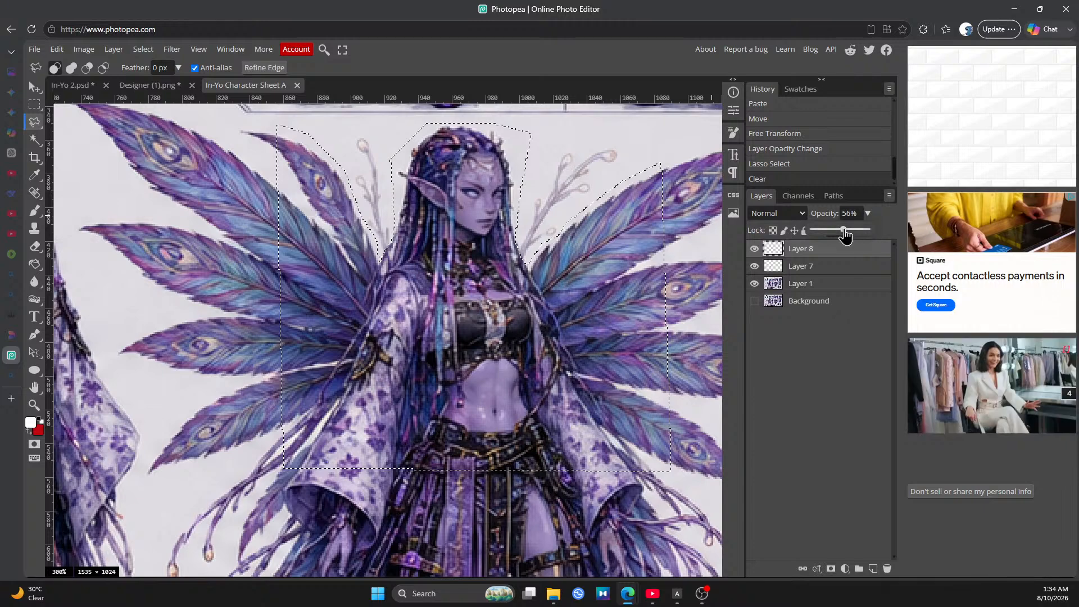
{"action": "left_click_drag", "start_coordinate": [845, 235], "coordinate": [880, 237]}
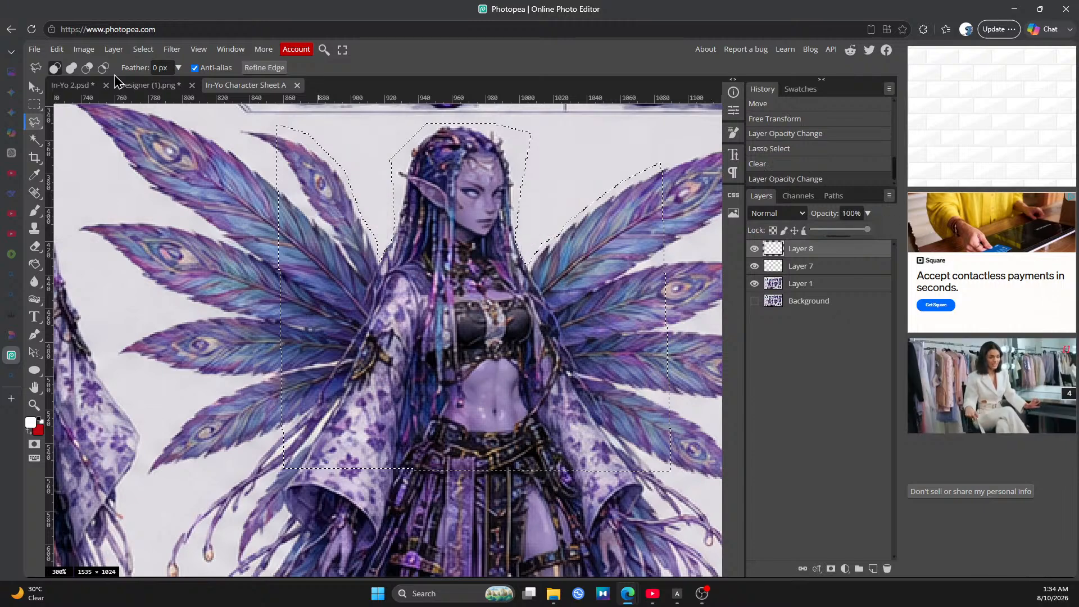
{"action": "left_click", "coordinate": [144, 50]}
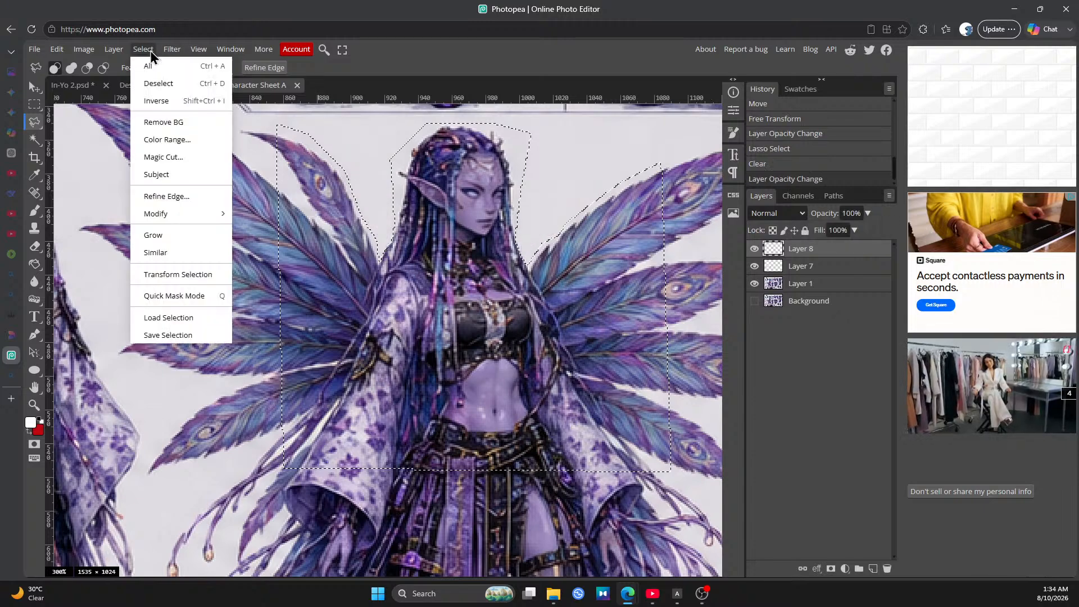
{"action": "left_click", "coordinate": [160, 82]}
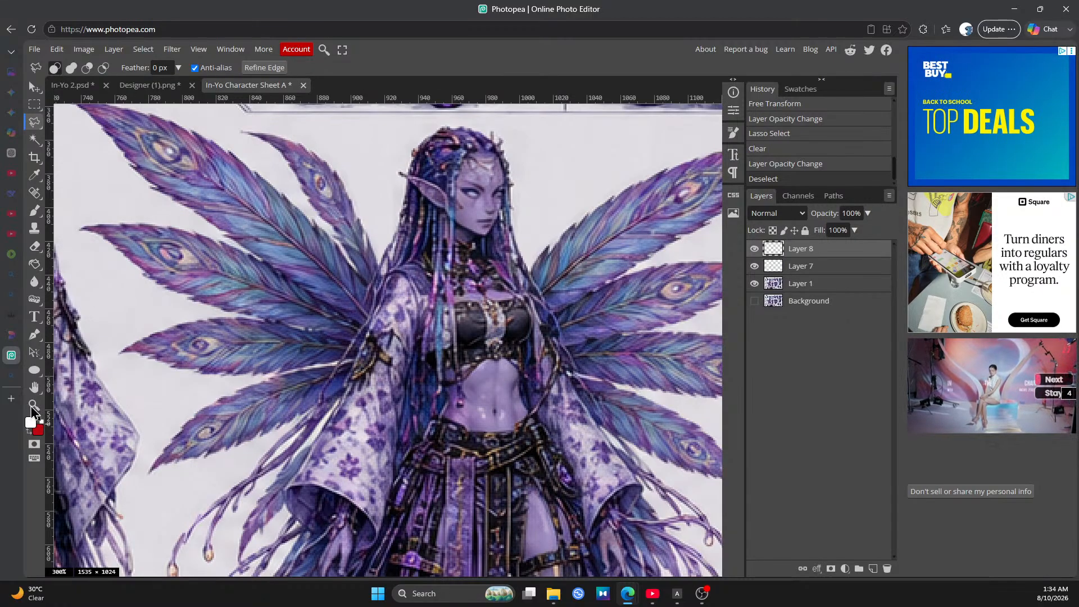
Save the changes to the In-Yo Character Sheet A document
{"action": "left_click", "coordinate": [35, 387]}
{"action": "left_click_drag", "start_coordinate": [280, 347], "coordinate": [416, 370]}
{"action": "left_click_drag", "start_coordinate": [334, 363], "coordinate": [550, 390]}
{"action": "left_click_drag", "start_coordinate": [258, 374], "coordinate": [501, 387]}
{"action": "left_click", "coordinate": [34, 49]}
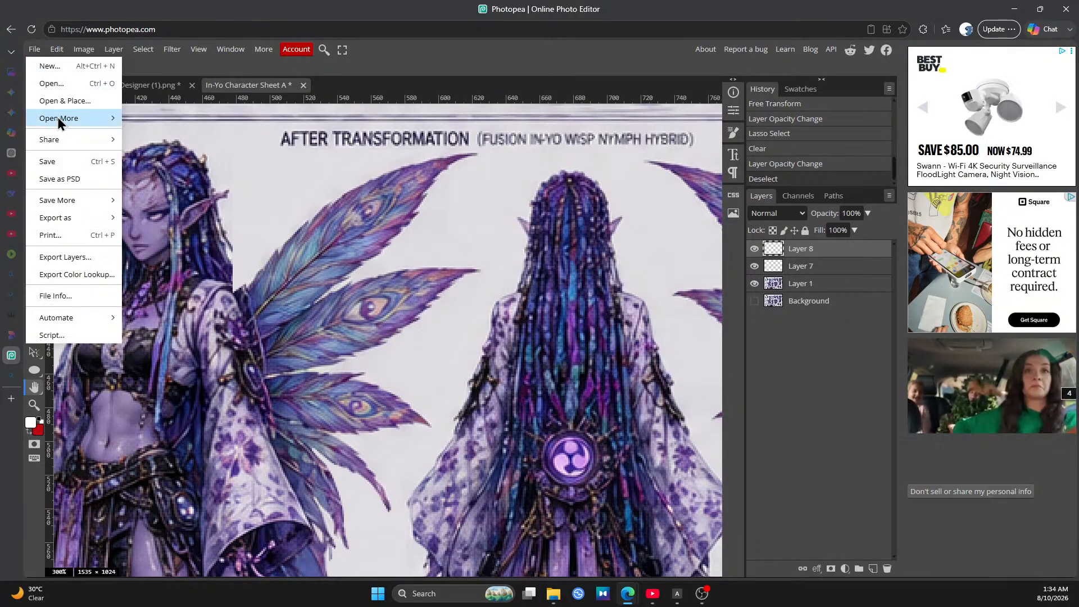
{"action": "left_click", "coordinate": [61, 164]}
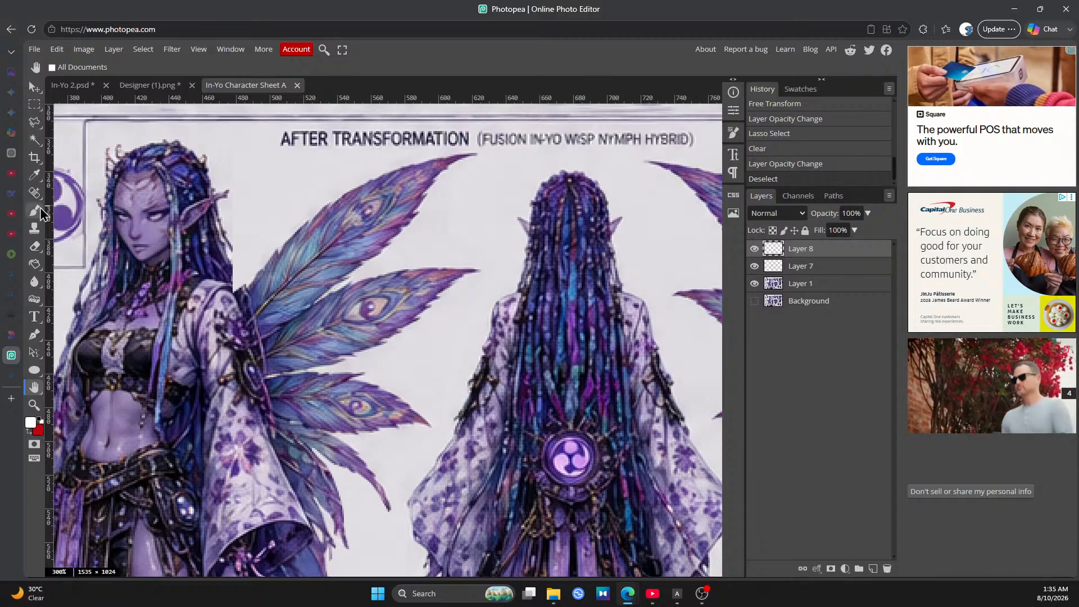
{"action": "left_click_drag", "start_coordinate": [277, 301], "coordinate": [384, 240]}
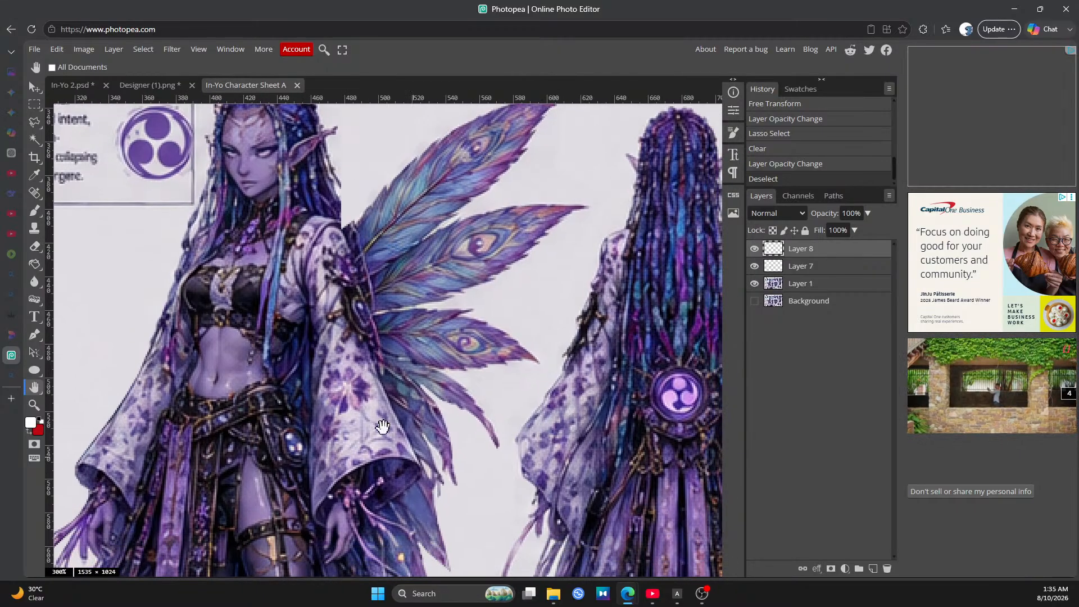
Toggle Layer 7's visibility to examine which parts around the front-facing figure its patch covers, especially beside the hair and wings
{"action": "left_click", "coordinate": [35, 123]}
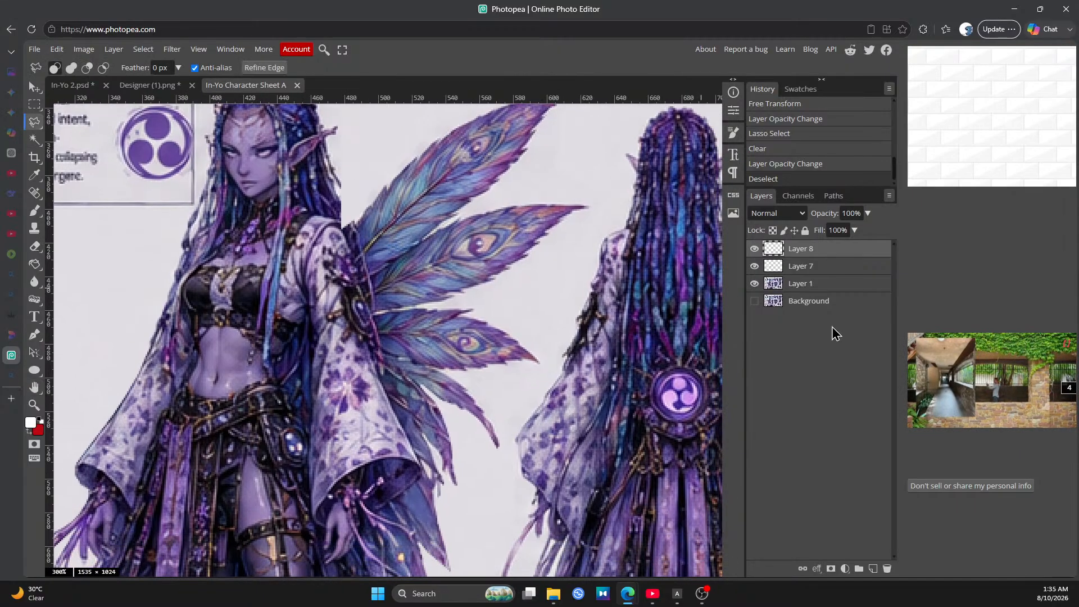
{"action": "left_click", "coordinate": [825, 287]}
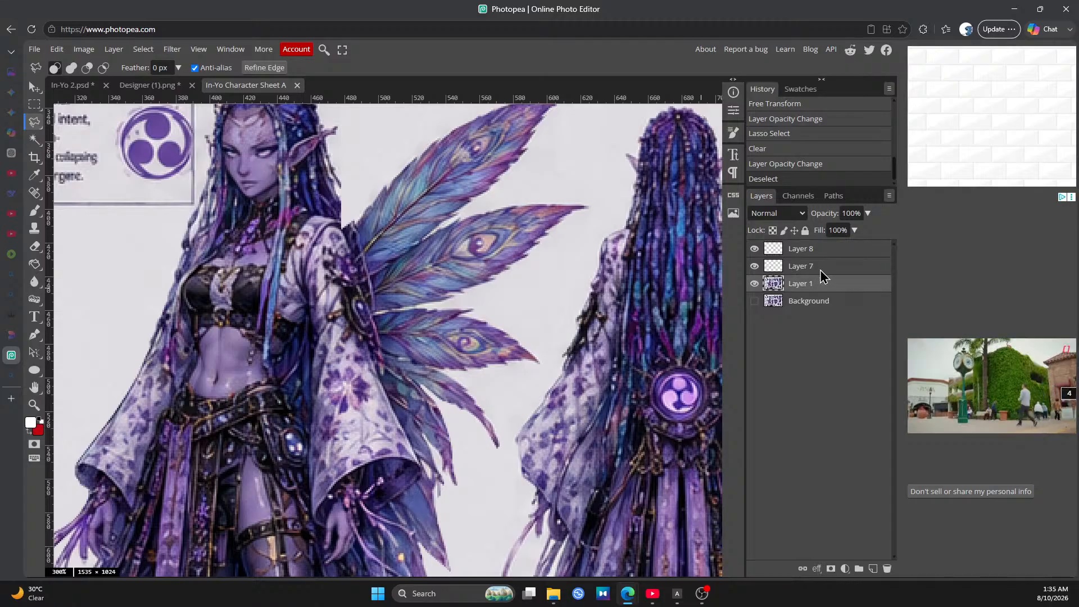
{"action": "left_click", "coordinate": [815, 251]}
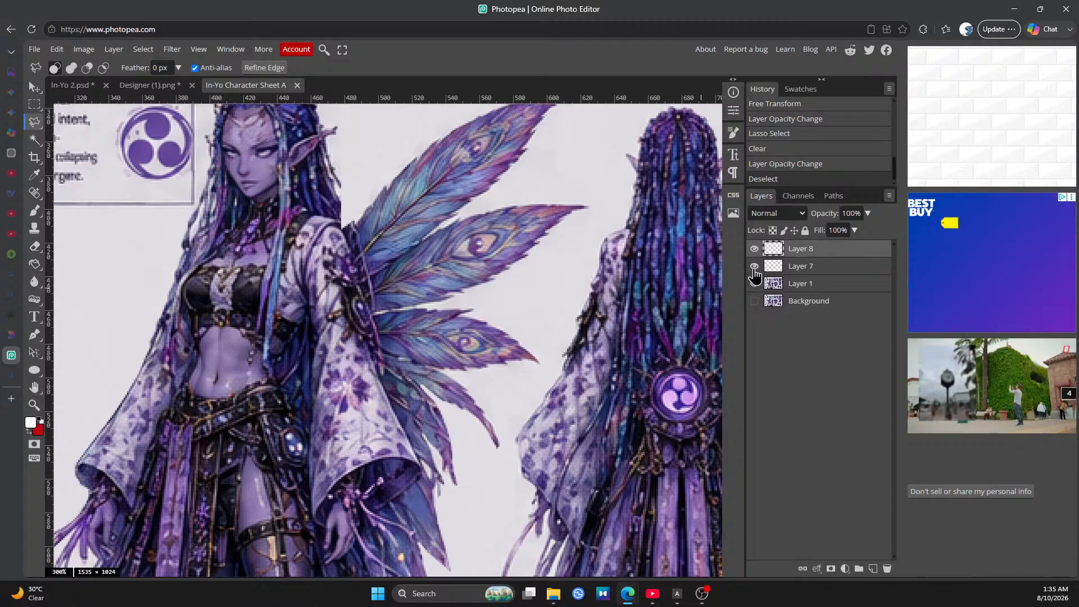
{"action": "left_click", "coordinate": [755, 266]}
{"action": "left_click", "coordinate": [754, 266]}
{"action": "left_click", "coordinate": [754, 267]}
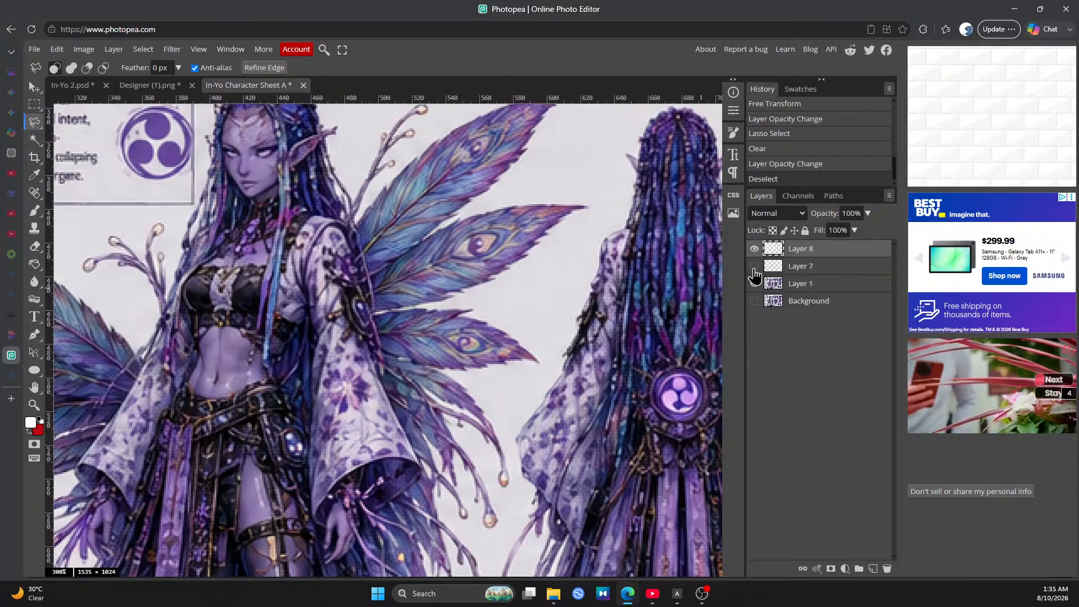
{"action": "left_click", "coordinate": [754, 268]}
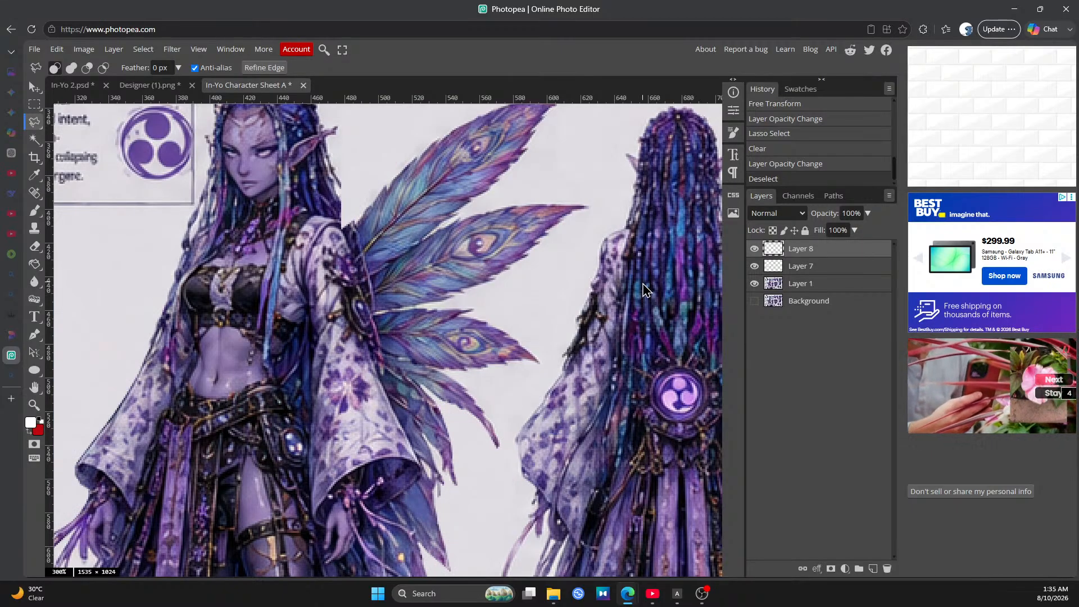
{"action": "scroll", "coordinate": [644, 290], "scroll_direction": "up", "scroll_amount": 2}
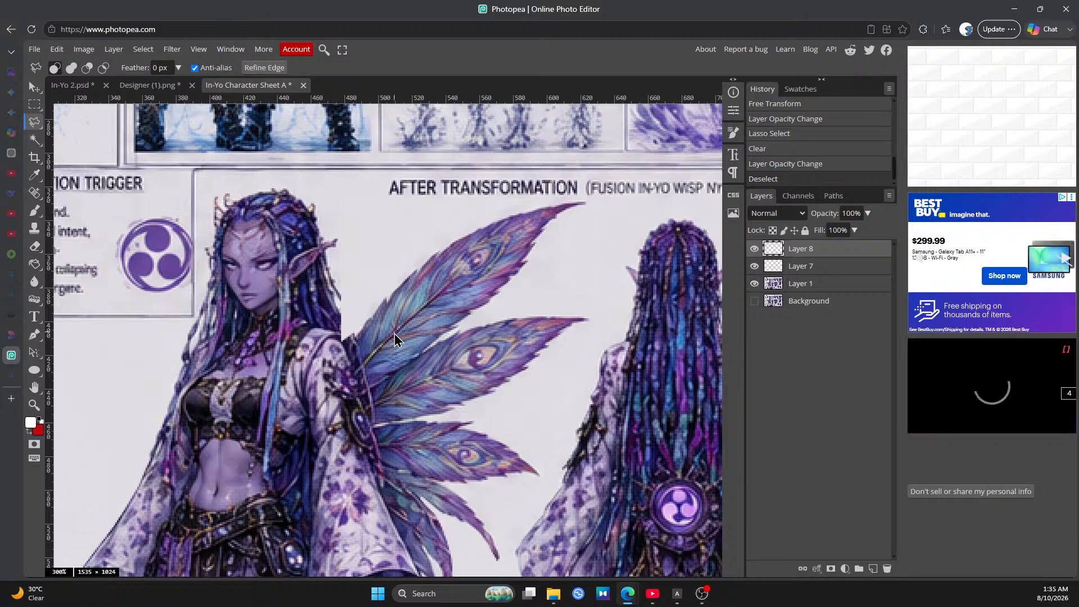
{"action": "scroll", "coordinate": [395, 336], "scroll_direction": "down", "scroll_amount": 3}
{"action": "scroll", "coordinate": [396, 337], "scroll_direction": "up", "scroll_amount": 2}
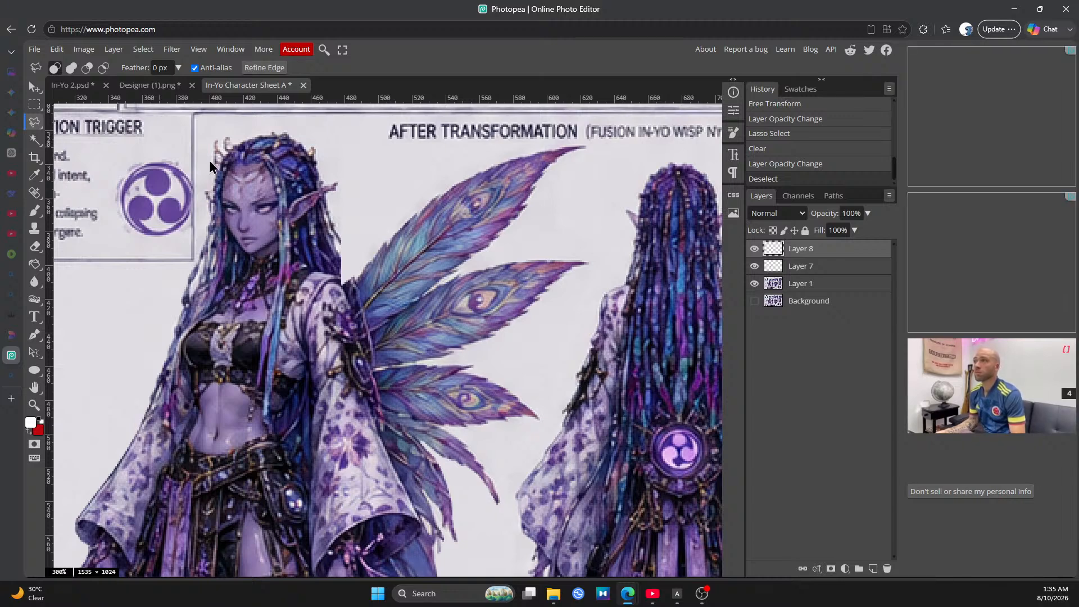
Lower Layer 7's opacity to 76% and lasso the small area between the figure's hair, shoulder and upper wing base
{"action": "left_click", "coordinate": [821, 268]}
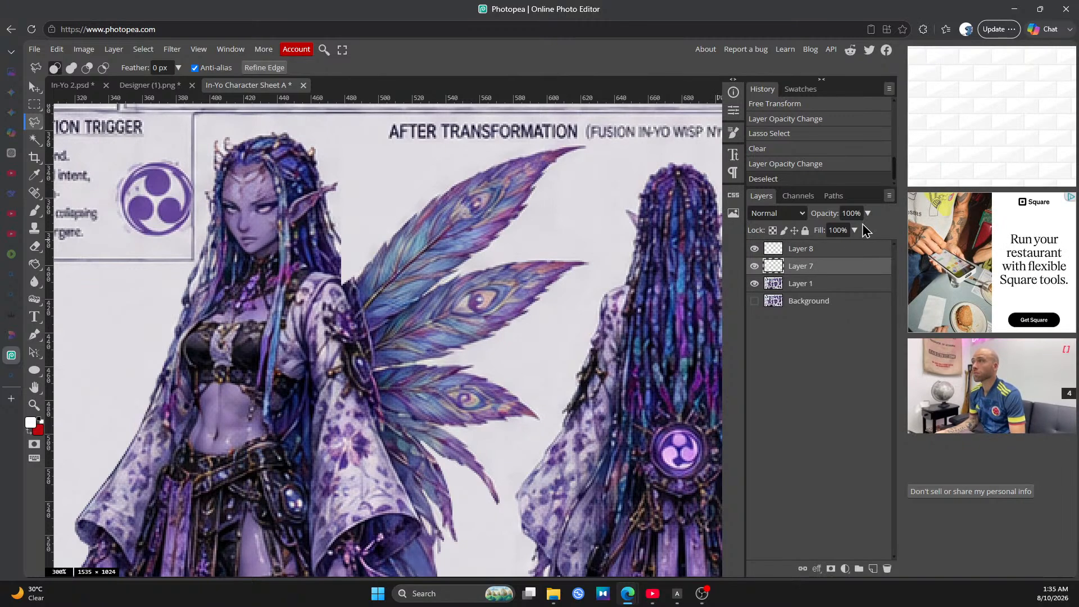
{"action": "left_click", "coordinate": [868, 213]}
{"action": "left_click_drag", "start_coordinate": [867, 231], "coordinate": [854, 232]}
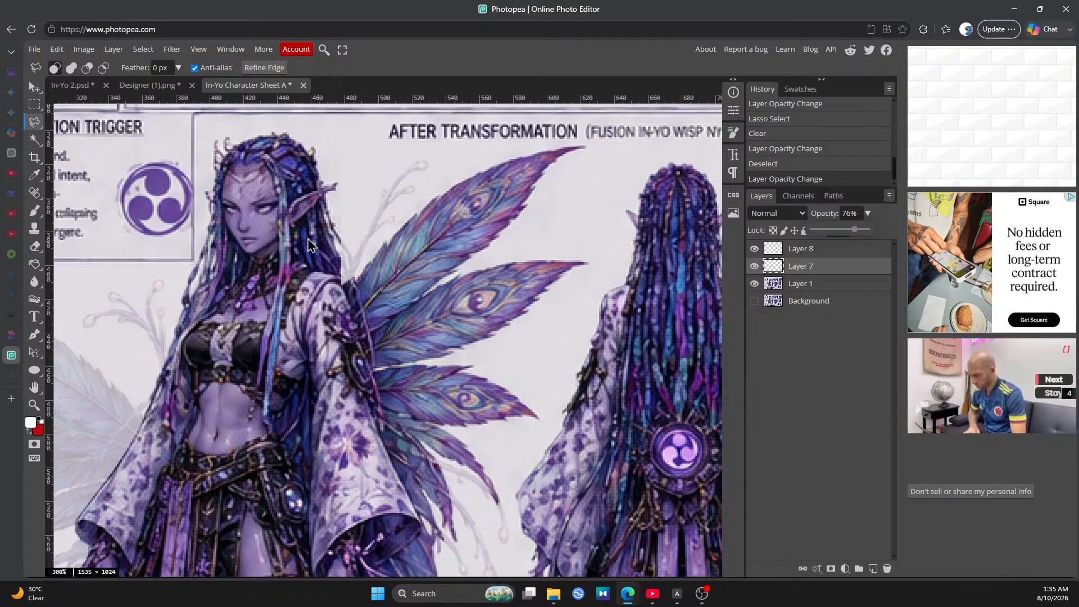
{"action": "left_click", "coordinate": [342, 240]}
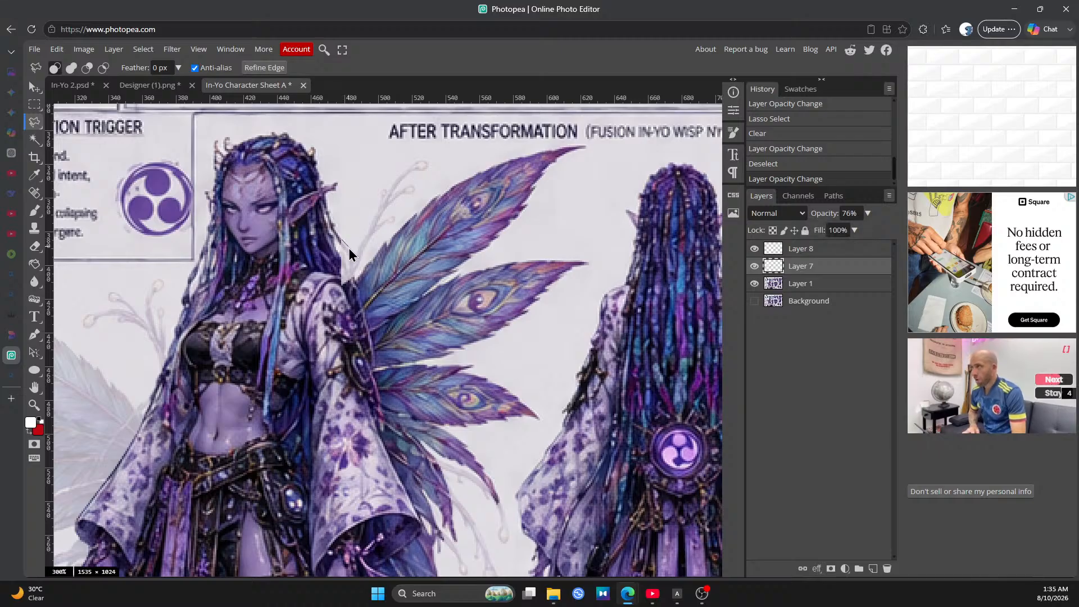
{"action": "mouse_move", "coordinate": [349, 248]}
{"action": "left_mouse_down"}
{"action": "mouse_move", "coordinate": [354, 286]}
{"action": "mouse_move", "coordinate": [338, 292]}
{"action": "mouse_move", "coordinate": [330, 274]}
{"action": "mouse_move", "coordinate": [341, 242]}
{"action": "left_mouse_up"}
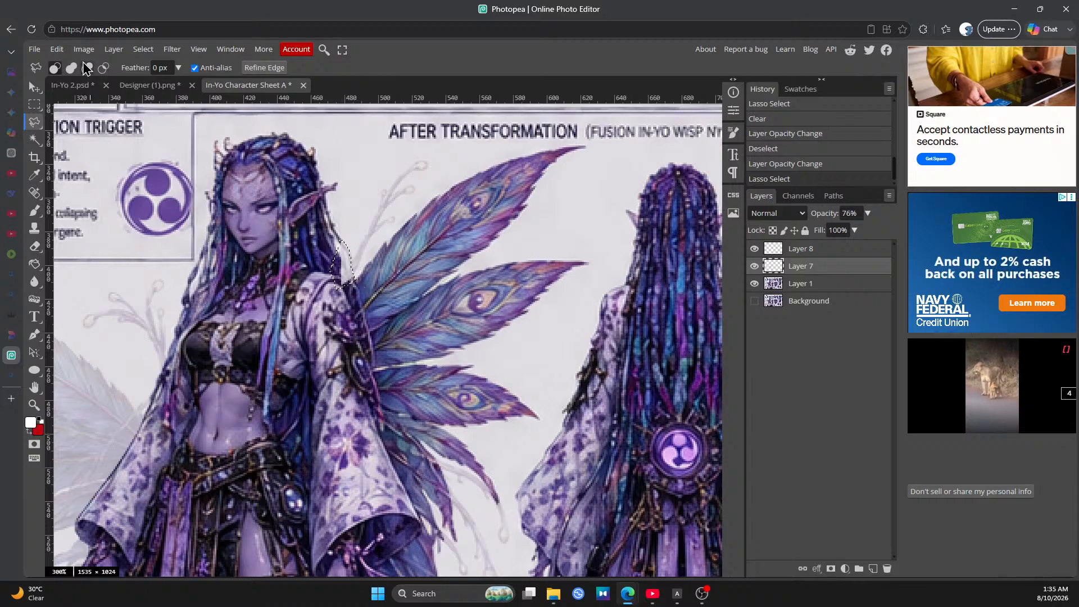
Clear the lassoed area beside the first figure's hair and shoulder on Layer 7, and remove the selection
{"action": "left_click", "coordinate": [57, 49]}
{"action": "left_click", "coordinate": [83, 211]}
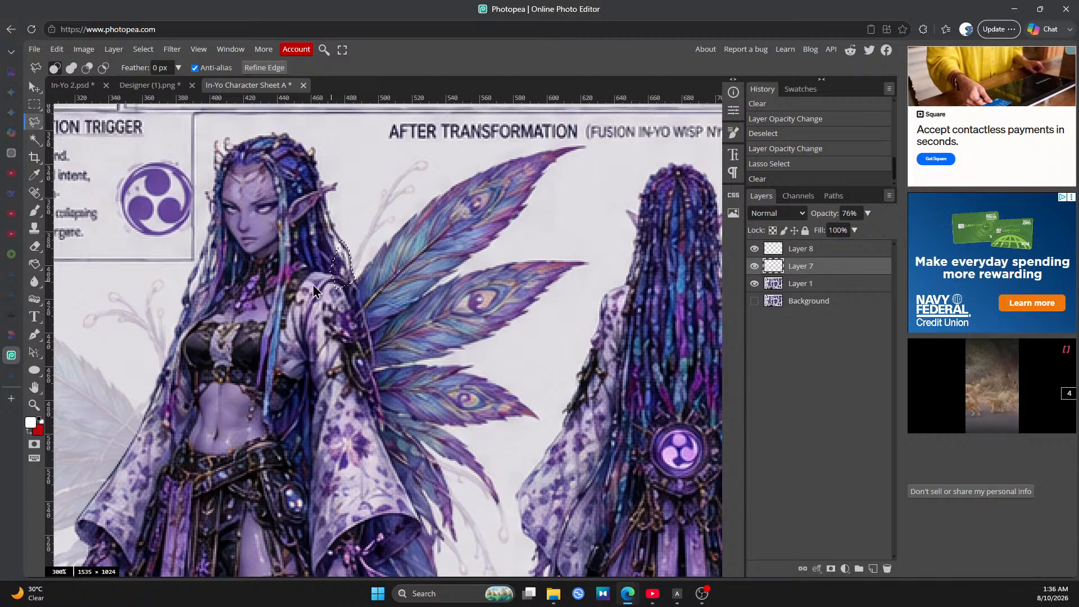
{"action": "left_click", "coordinate": [144, 50]}
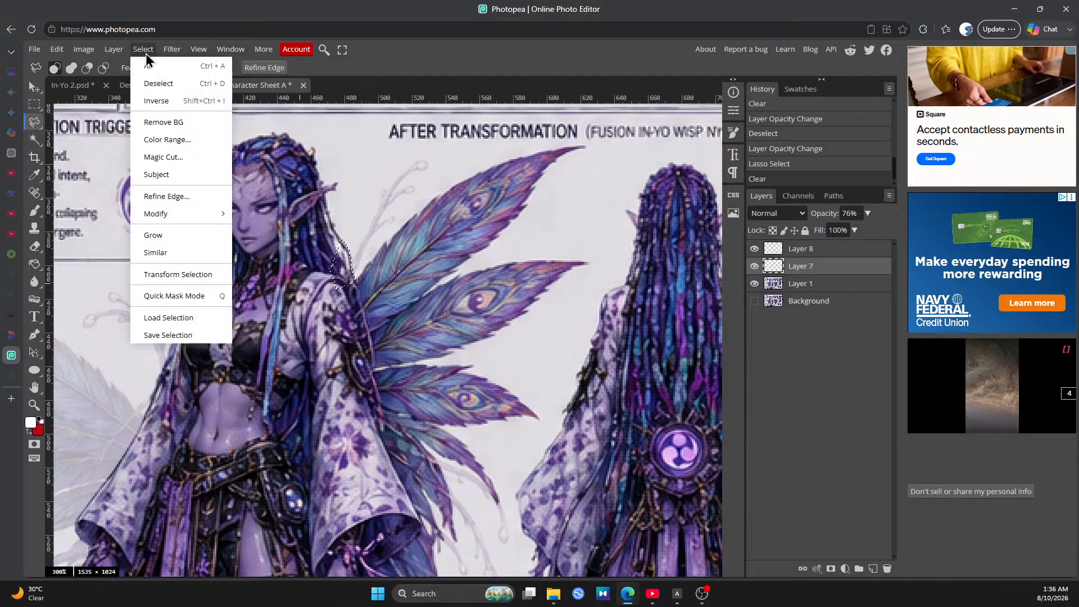
{"action": "left_click", "coordinate": [159, 86]}
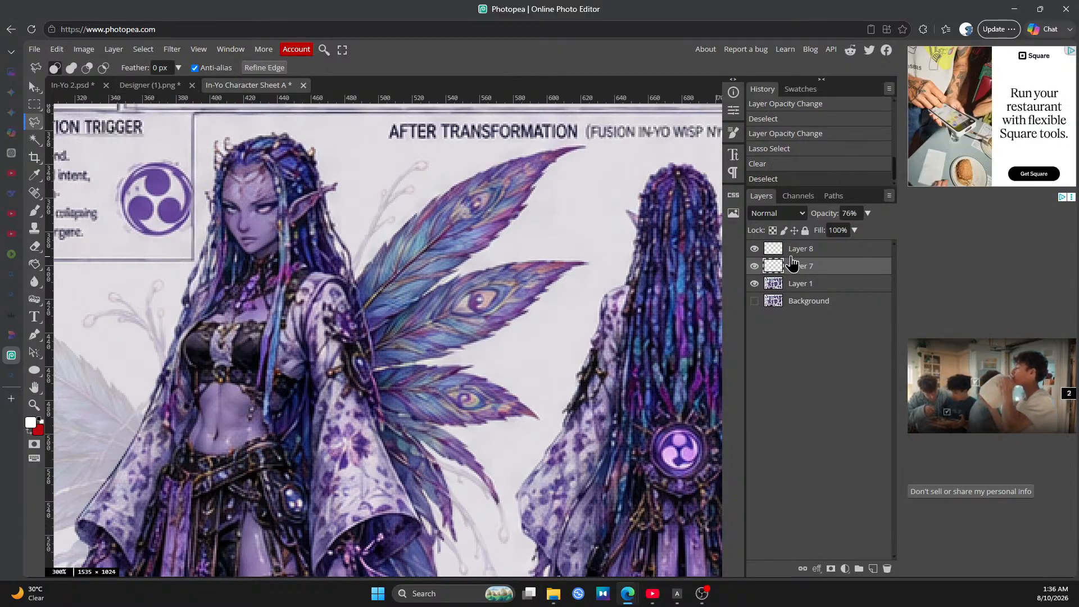
Set the opacity of Layer 7 to 100%
{"action": "left_click", "coordinate": [855, 230]}
{"action": "left_click_drag", "start_coordinate": [857, 230], "coordinate": [882, 231]}
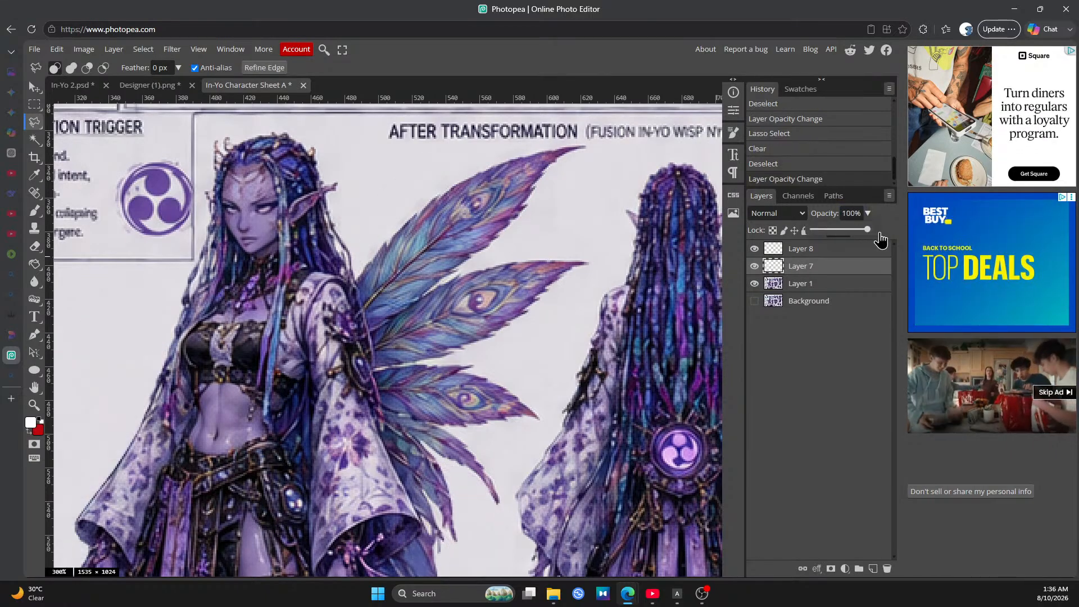
{"action": "left_click", "coordinate": [35, 405]}
{"action": "left_click", "coordinate": [381, 361]}
{"action": "scroll", "coordinate": [382, 360], "scroll_direction": "down", "scroll_amount": 7}
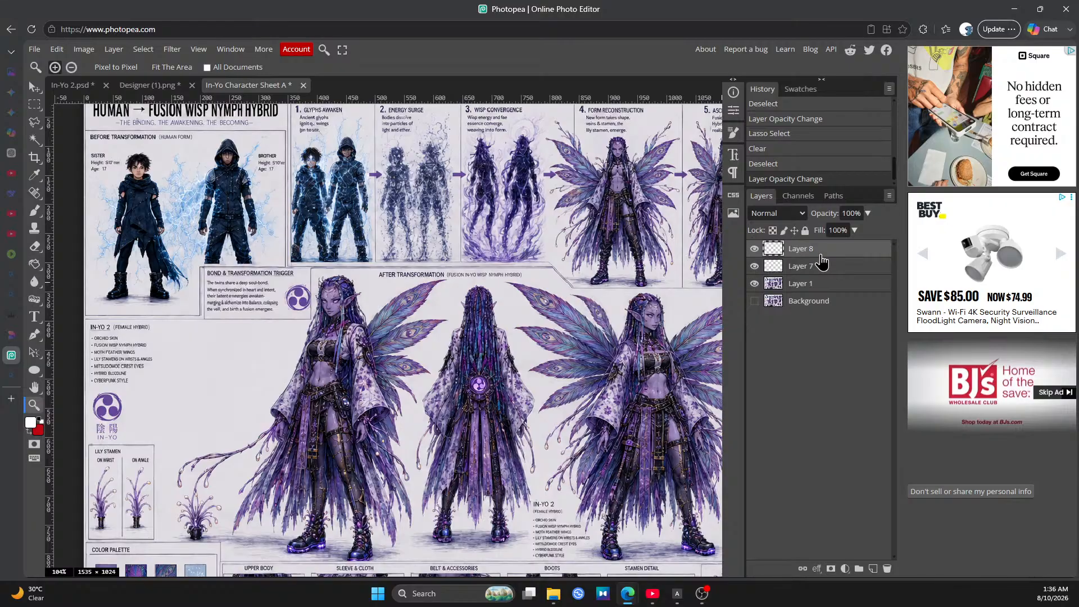
Duplicate Layer 1, and keep the original as a hidden, locked backup
{"action": "left_click", "coordinate": [820, 286]}
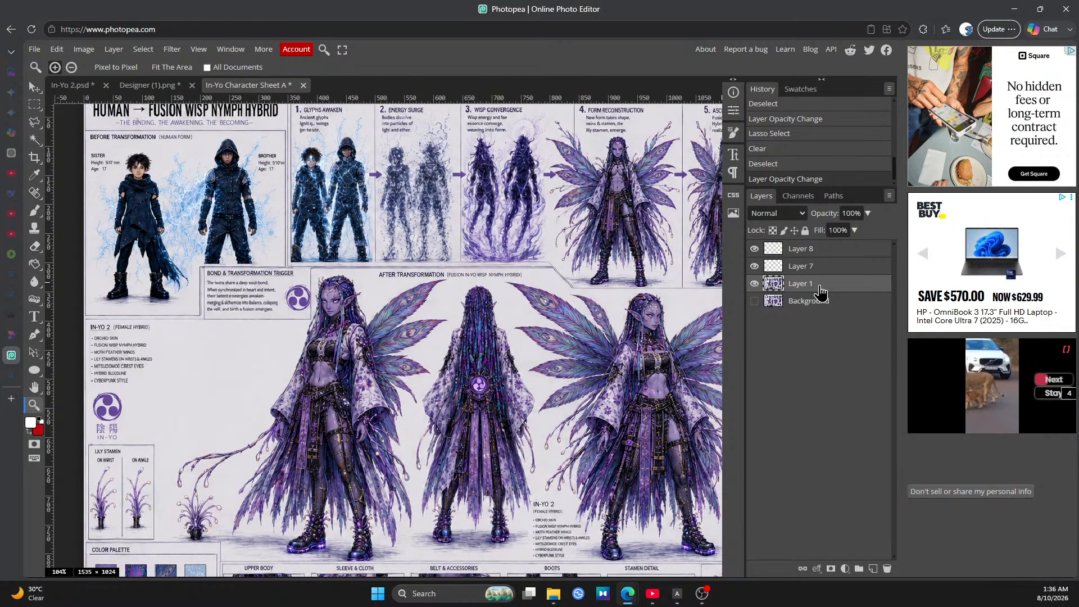
{"action": "right_click", "coordinate": [820, 288]}
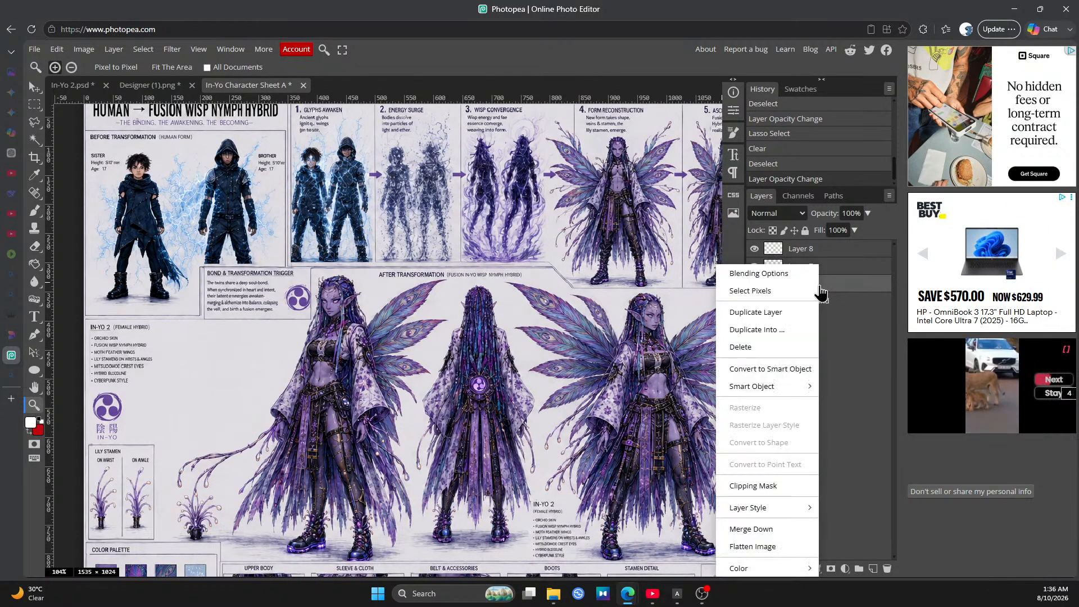
{"action": "left_click", "coordinate": [763, 315]}
{"action": "left_click", "coordinate": [755, 301]}
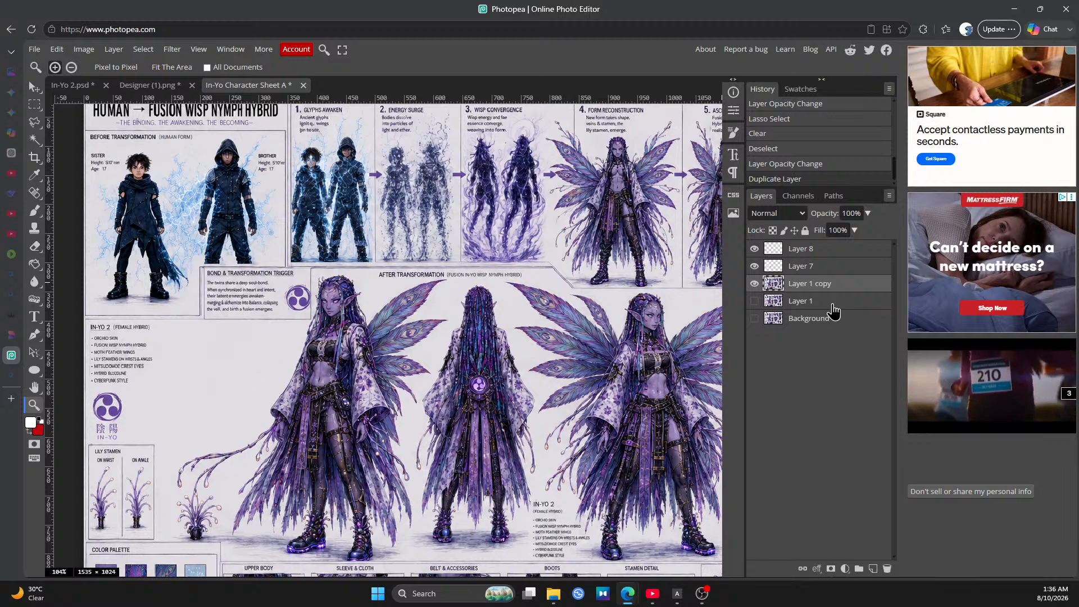
{"action": "left_click", "coordinate": [834, 303]}
{"action": "left_click", "coordinate": [805, 230]}
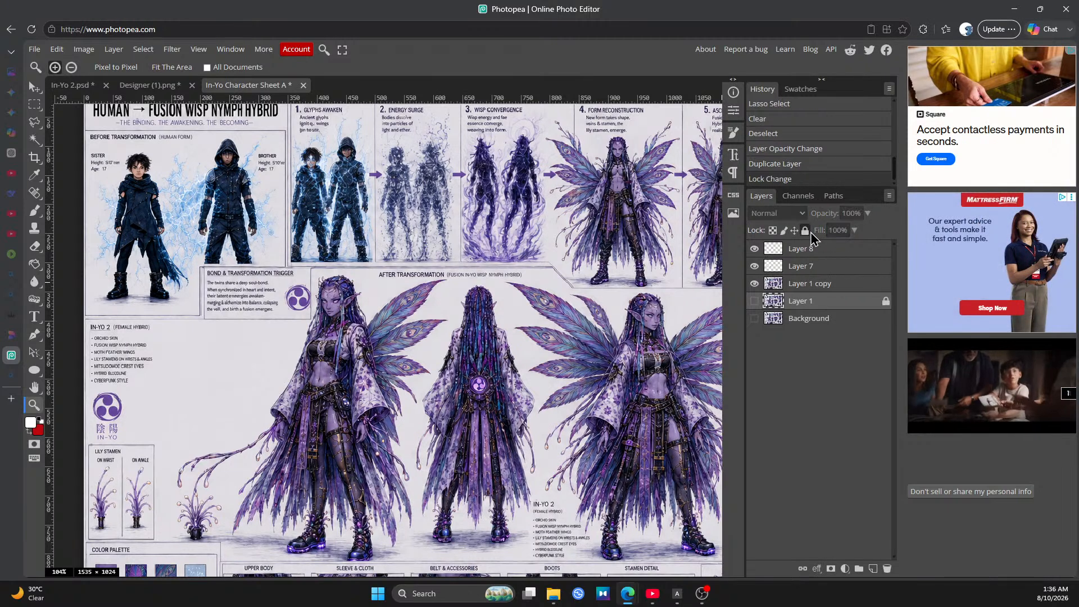
Merge Layer 8, Layer 7 and Layer 1 copy into a single layer
{"action": "left_click", "coordinate": [839, 286]}
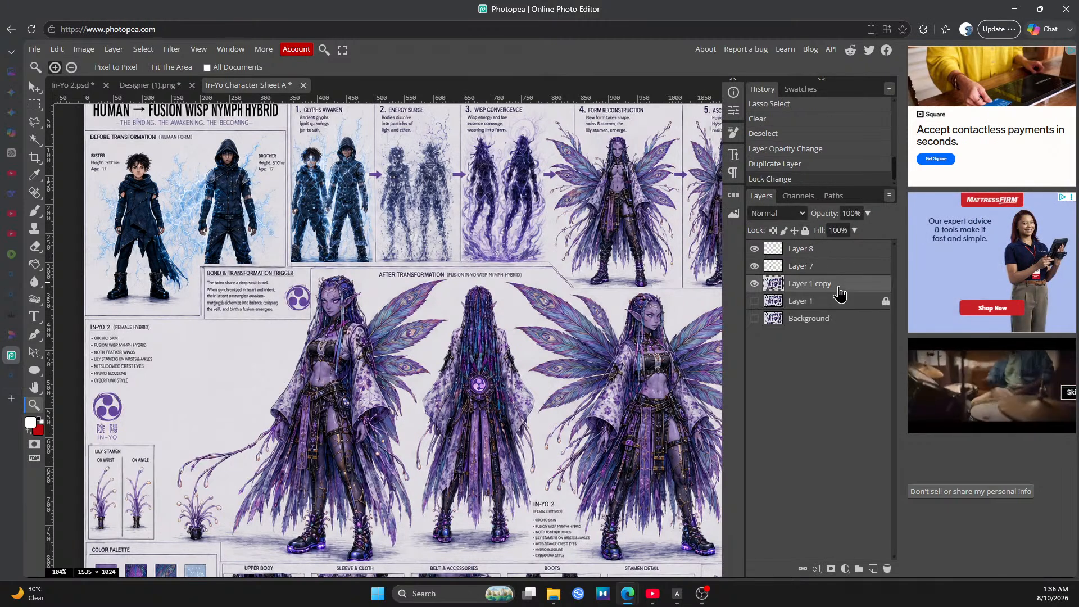
{"action": "left_click", "coordinate": [836, 252]}
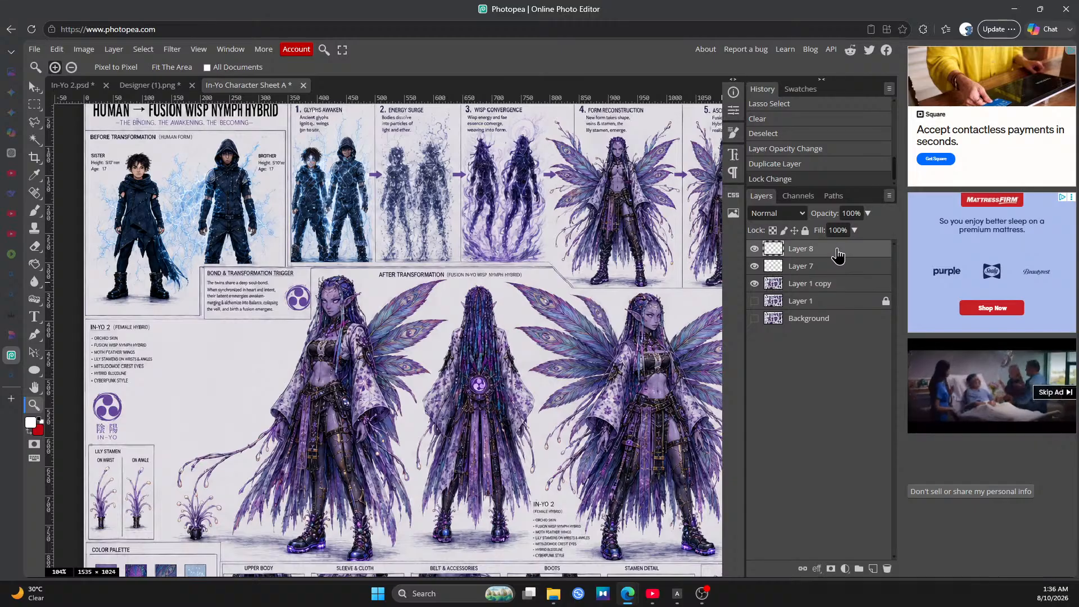
{"action": "right_click", "coordinate": [841, 287]}
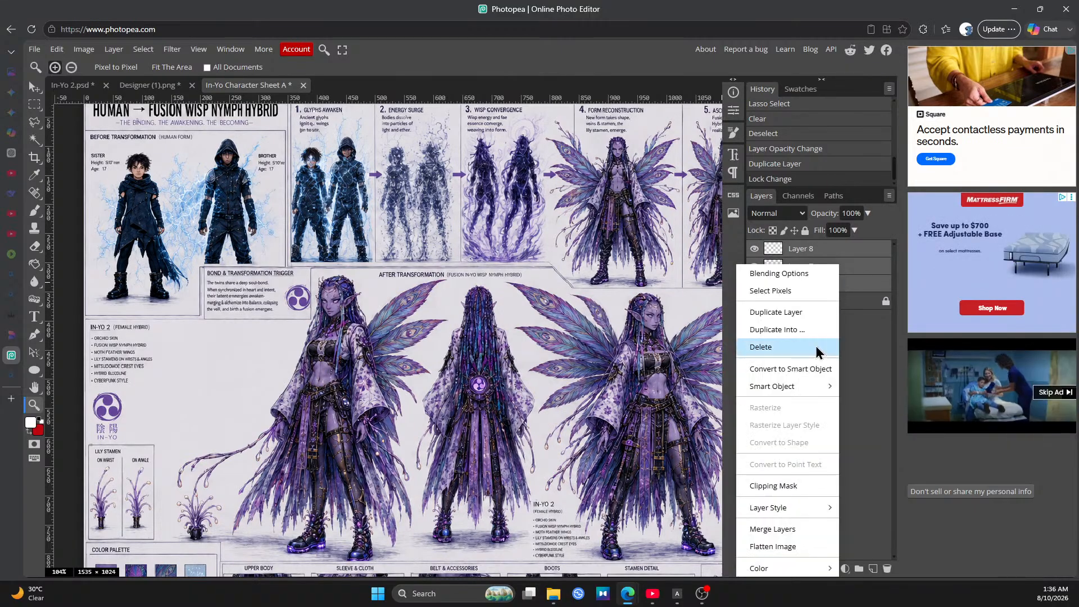
{"action": "left_click", "coordinate": [786, 528]}
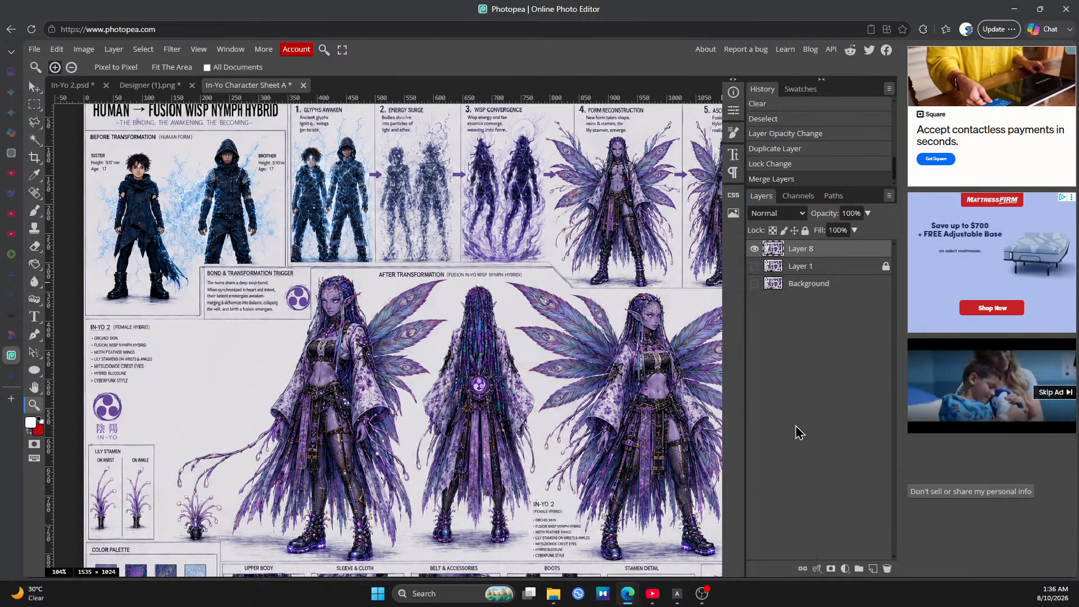
{"action": "right_click", "coordinate": [819, 254]}
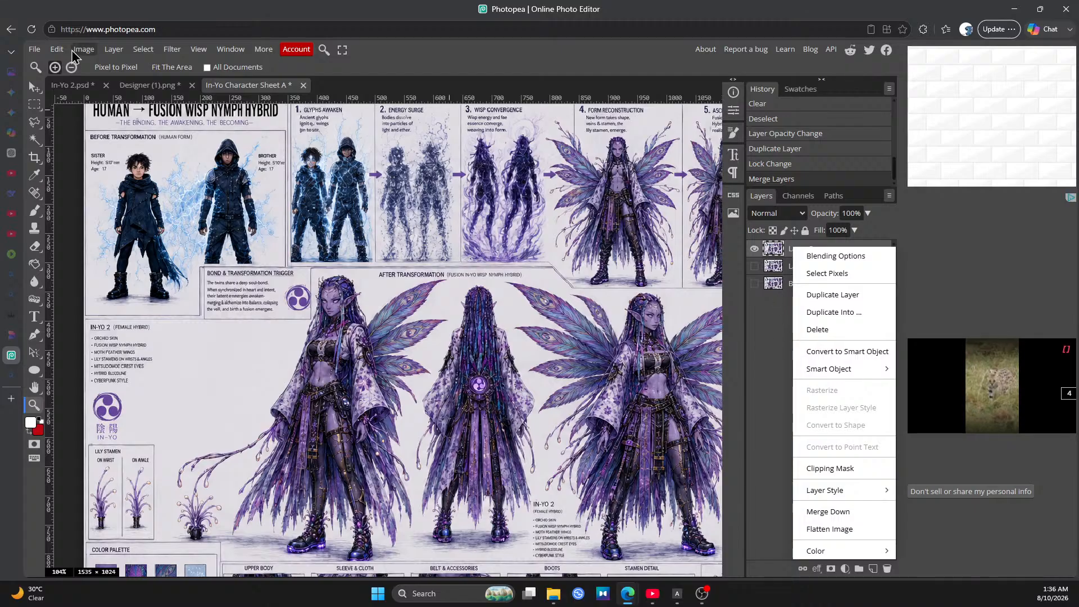
{"action": "left_click", "coordinate": [772, 471]}
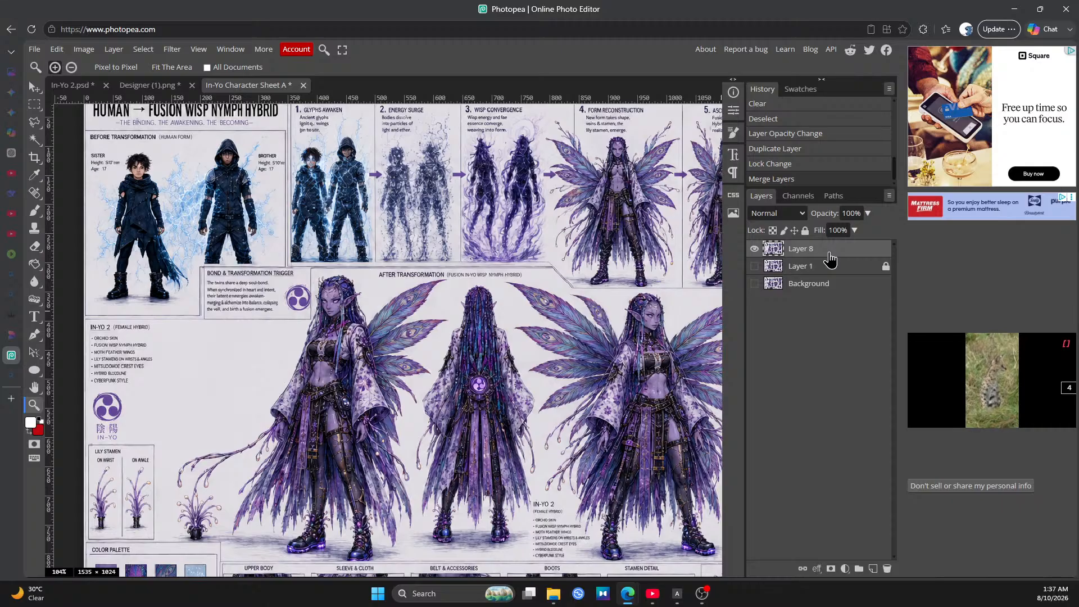
Lasso the wings extending behind the first figure of the After Transformation section on Layer 8
{"action": "left_click", "coordinate": [393, 348]}
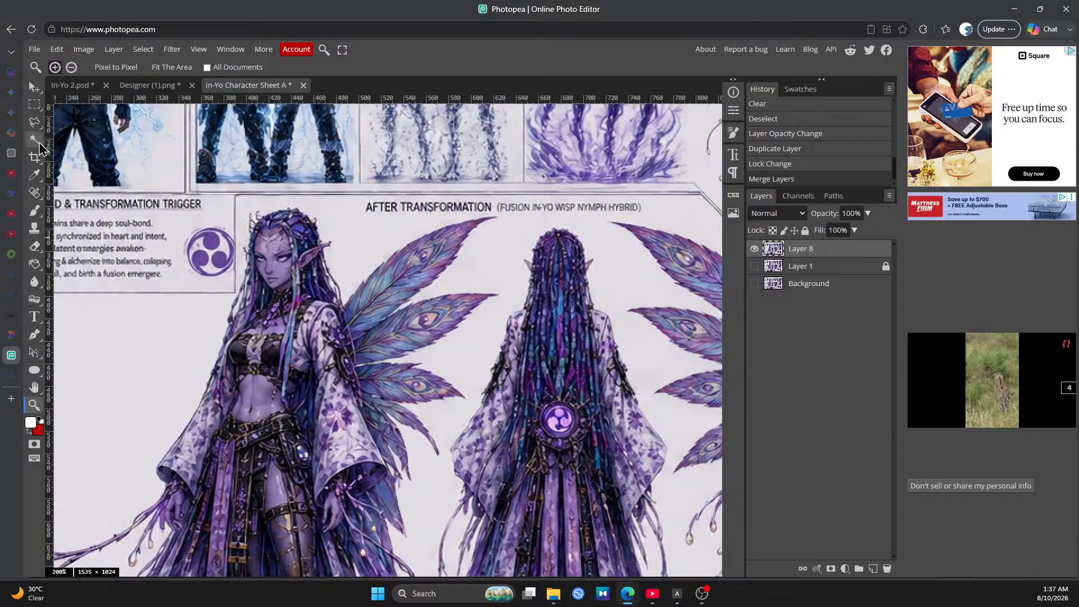
{"action": "left_click", "coordinate": [35, 124]}
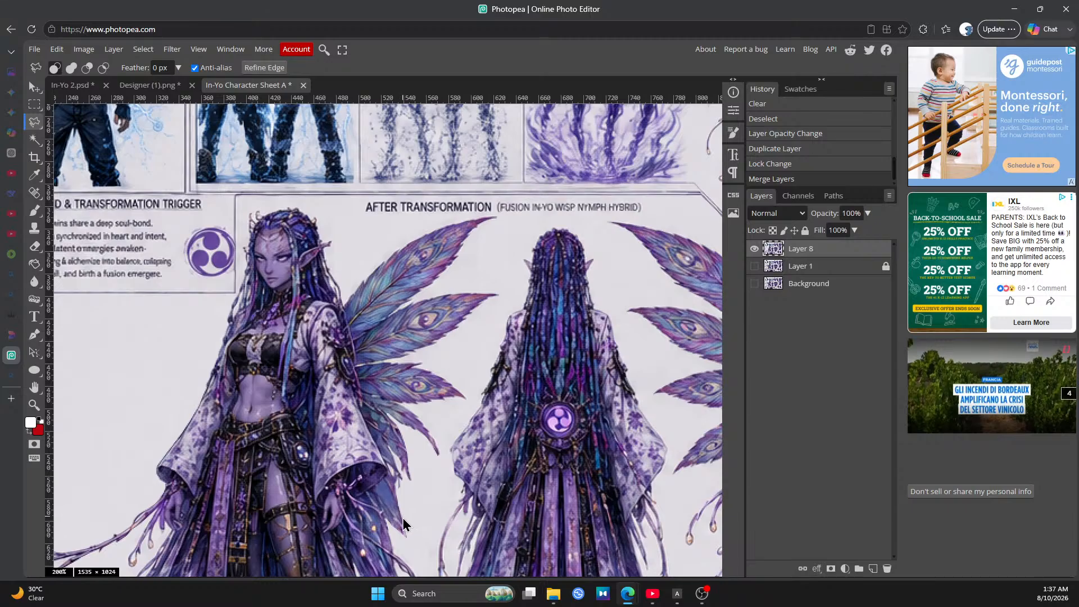
{"action": "mouse_move", "coordinate": [385, 487]}
{"action": "left_mouse_down"}
{"action": "mouse_move", "coordinate": [353, 458]}
{"action": "mouse_move", "coordinate": [328, 324]}
{"action": "mouse_move", "coordinate": [329, 300]}
{"action": "mouse_move", "coordinate": [369, 260]}
{"action": "left_mouse_up"}
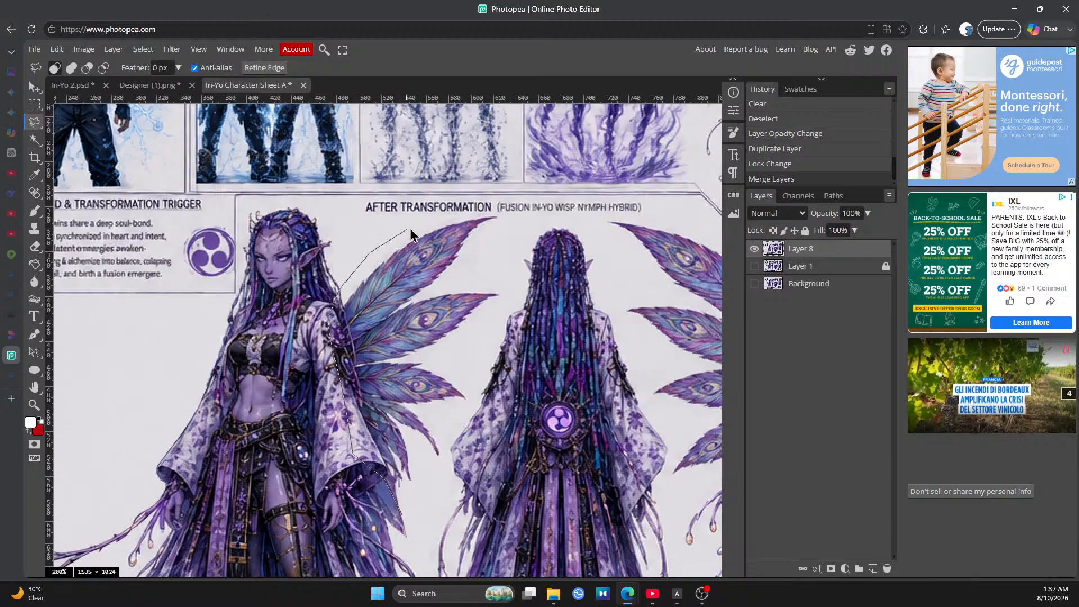
{"action": "left_click_drag", "start_coordinate": [410, 228], "coordinate": [454, 217]}
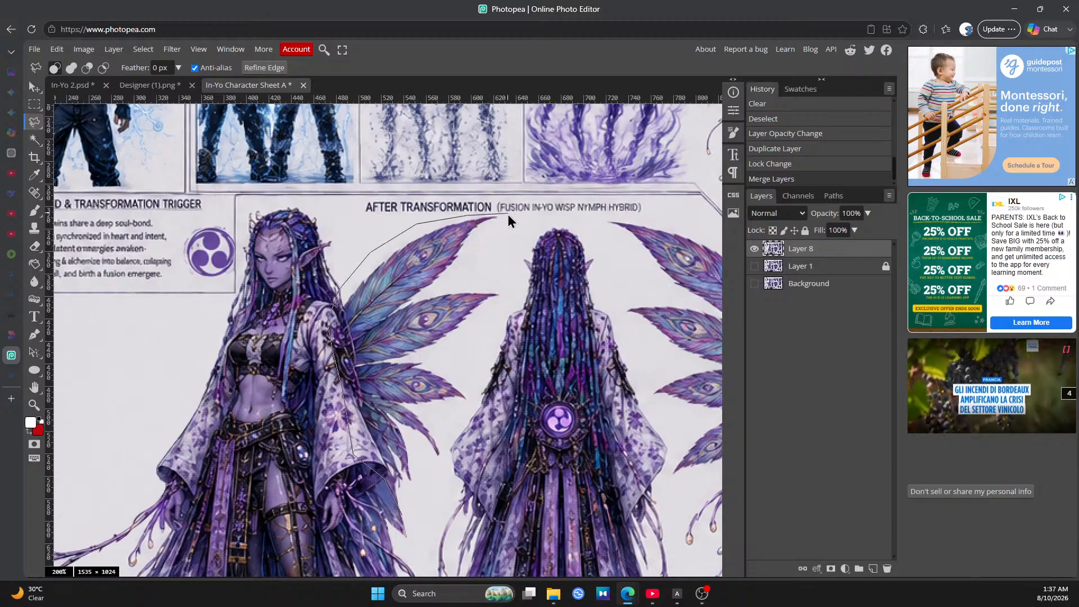
{"action": "left_click_drag", "start_coordinate": [510, 218], "coordinate": [513, 254]}
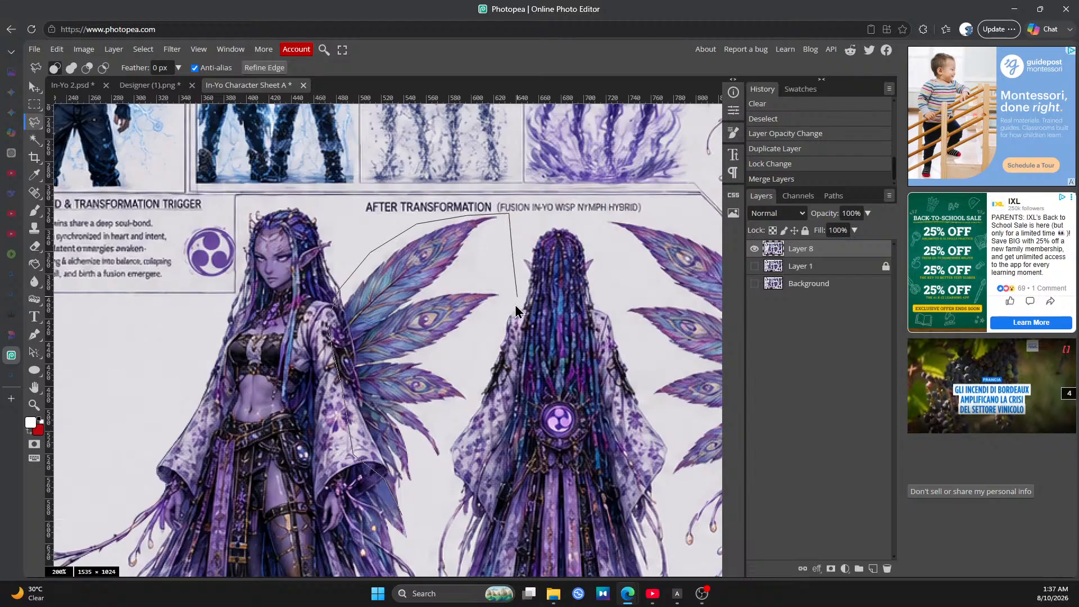
{"action": "mouse_move", "coordinate": [516, 310]}
{"action": "left_mouse_down"}
{"action": "mouse_move", "coordinate": [453, 359]}
{"action": "mouse_move", "coordinate": [470, 406]}
{"action": "mouse_move", "coordinate": [453, 423]}
{"action": "mouse_move", "coordinate": [440, 500]}
{"action": "mouse_move", "coordinate": [402, 515]}
{"action": "left_mouse_up"}
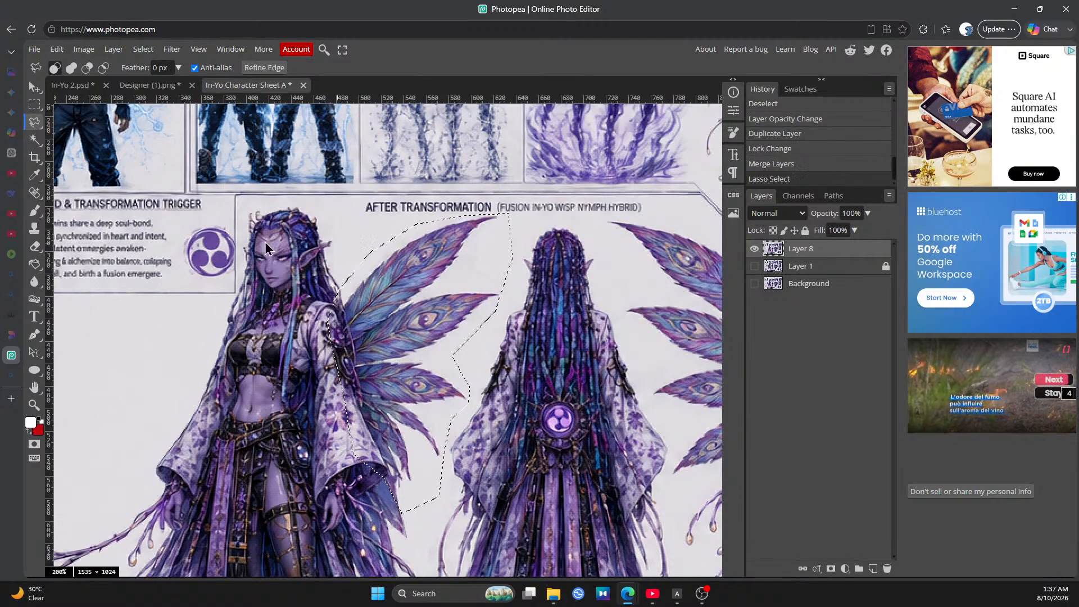
Copy the selected wings and paste them as a new layer
{"action": "left_click", "coordinate": [56, 49]}
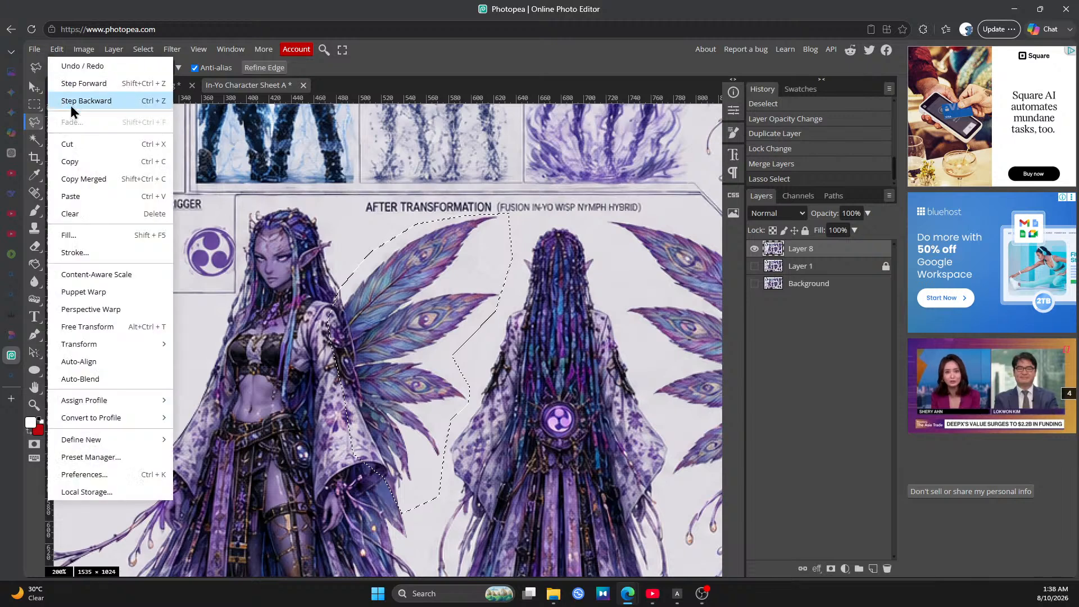
{"action": "left_click", "coordinate": [79, 160]}
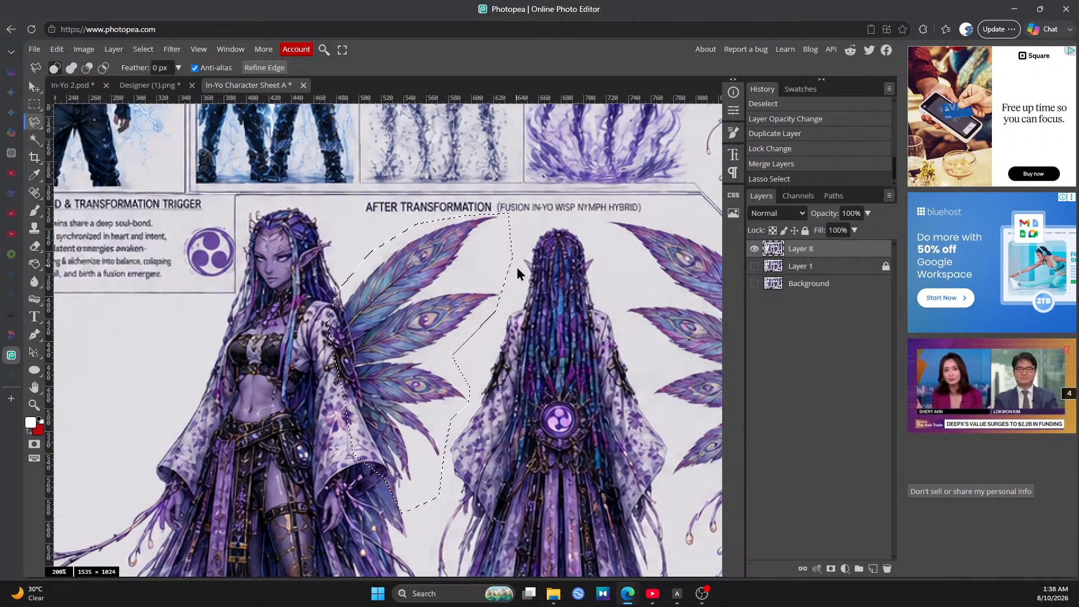
{"action": "left_click", "coordinate": [56, 49]}
{"action": "left_click", "coordinate": [93, 196]}
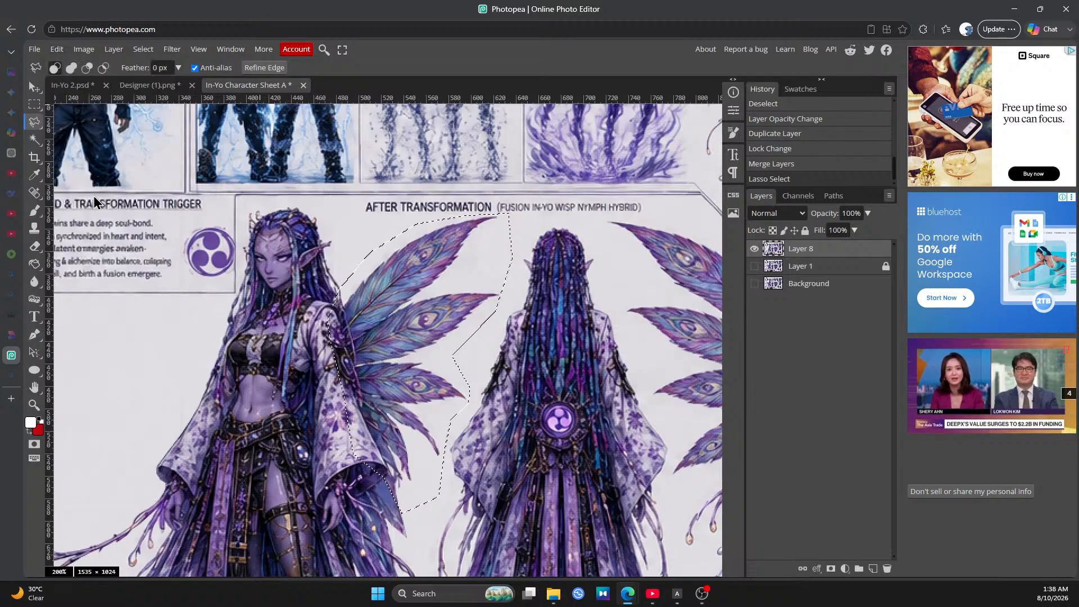
Try flipping the whole image vertically, and undo the flip
{"action": "left_click", "coordinate": [85, 49]}
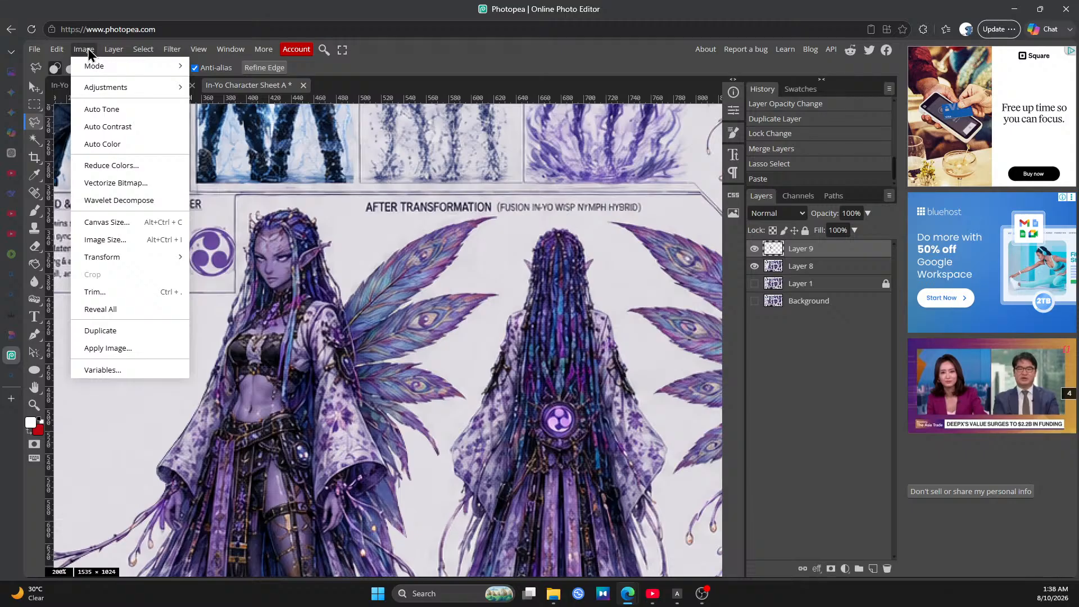
{"action": "mouse_move", "coordinate": [111, 256]}
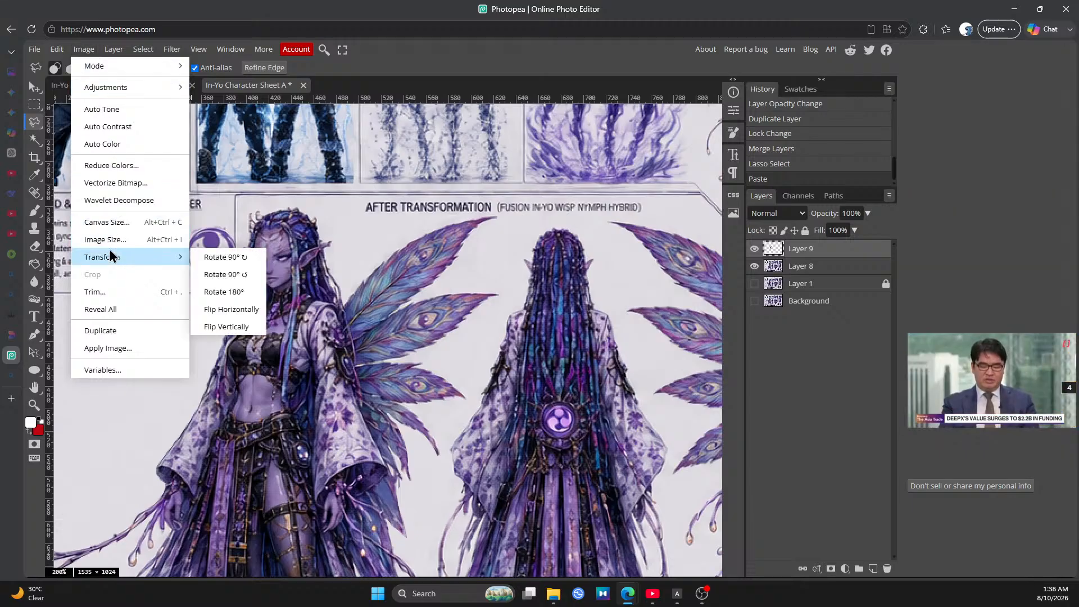
{"action": "left_click", "coordinate": [243, 328]}
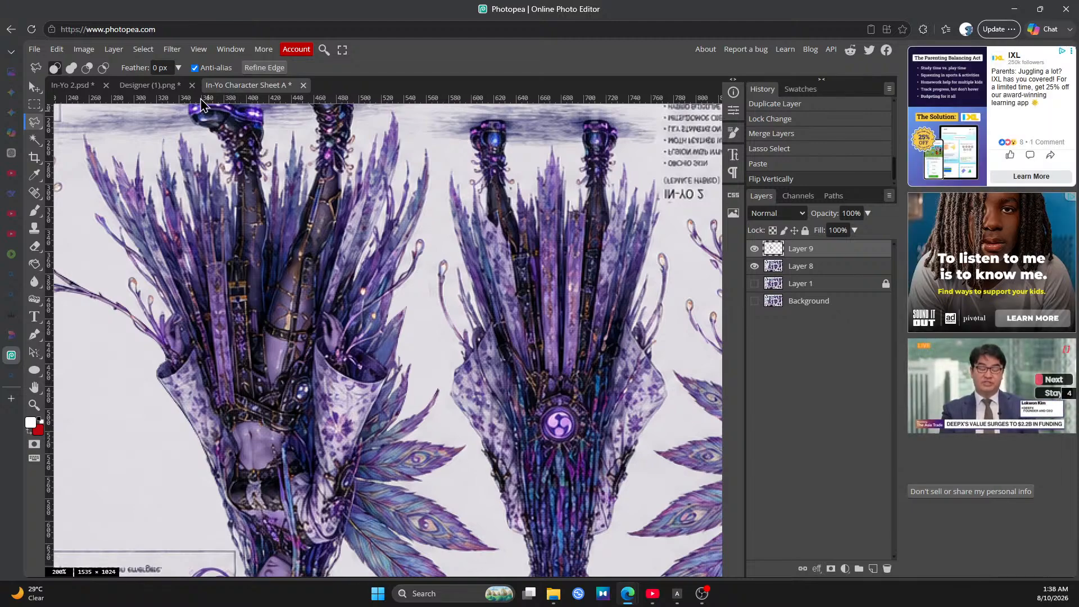
{"action": "left_click", "coordinate": [57, 50]}
{"action": "left_click", "coordinate": [64, 66]}
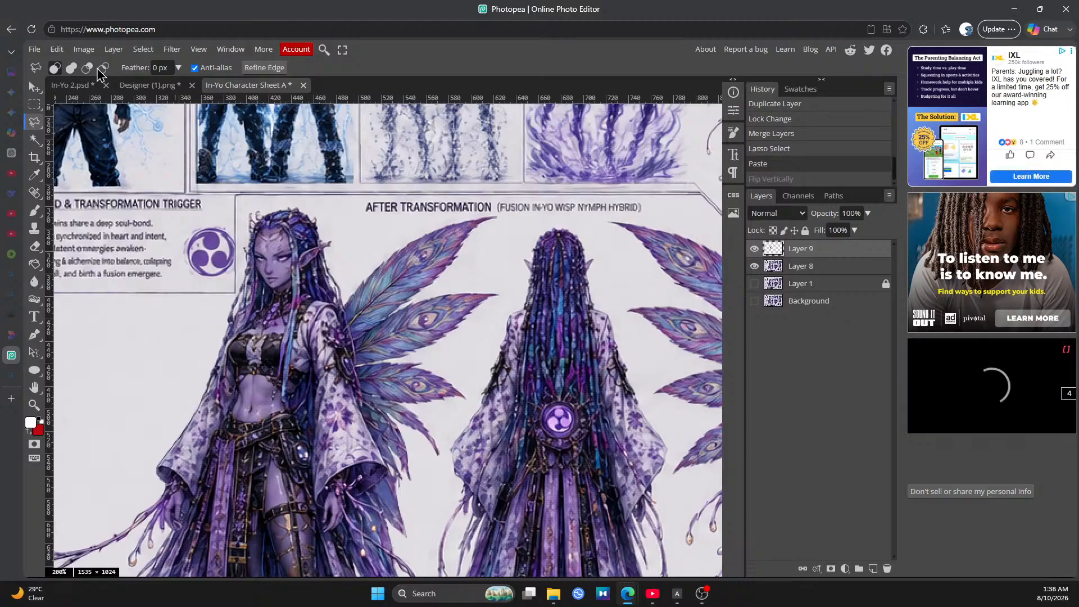
Flip only the pasted wing layer horizontally
{"action": "left_click", "coordinate": [52, 52]}
{"action": "mouse_move", "coordinate": [83, 52]}
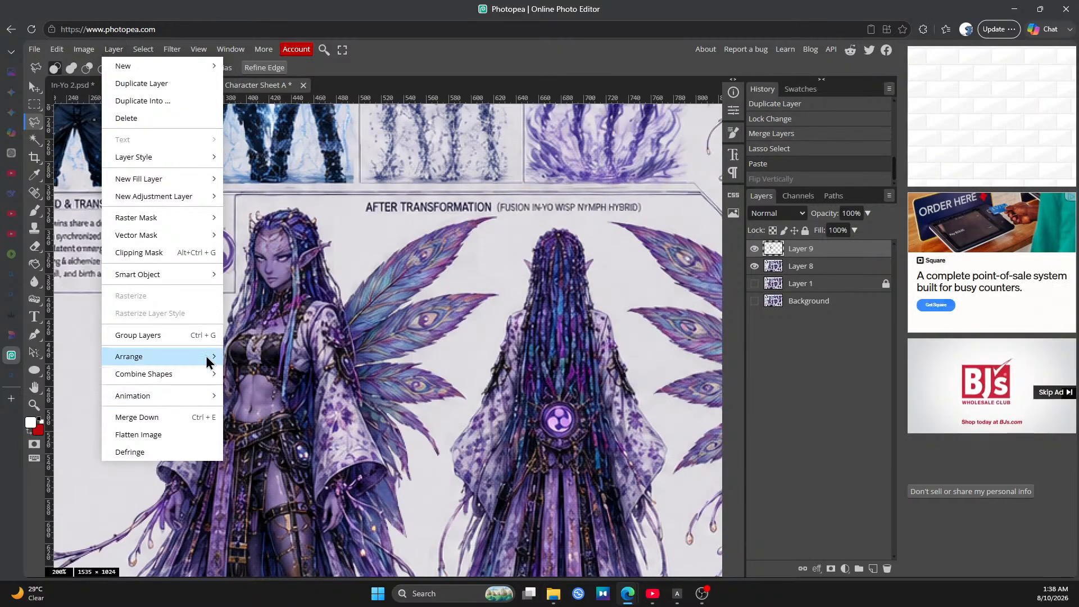
{"action": "mouse_move", "coordinate": [205, 356]}
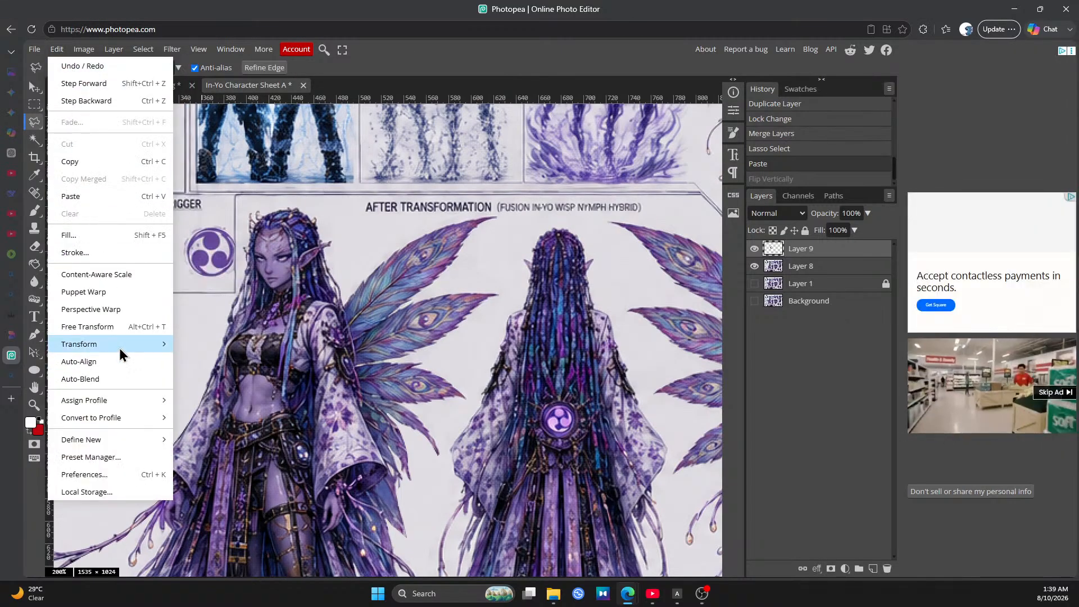
{"action": "mouse_move", "coordinate": [120, 344]}
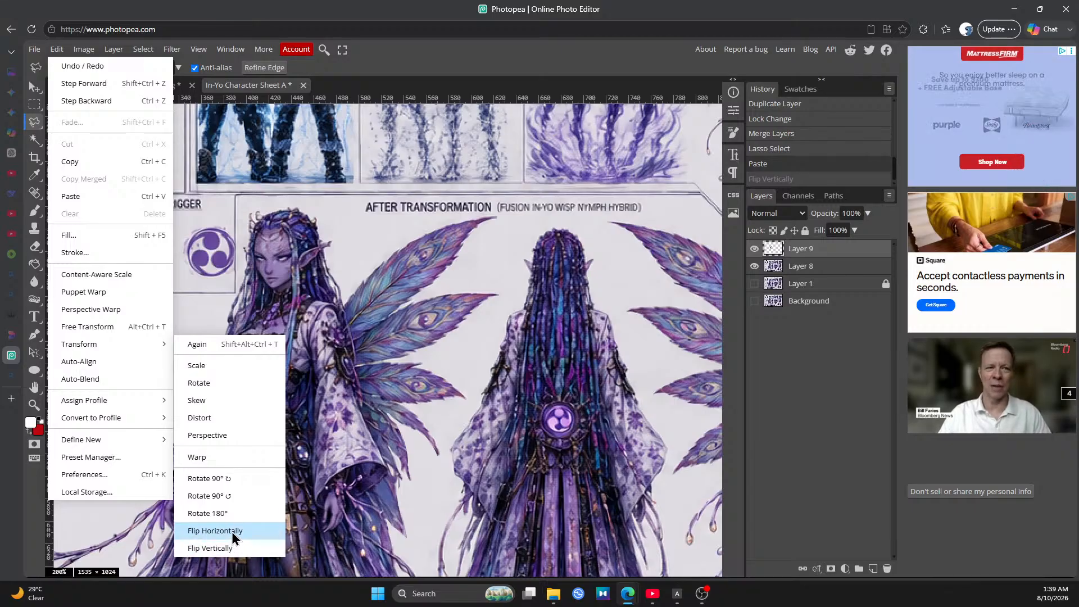
{"action": "left_click", "coordinate": [232, 532]}
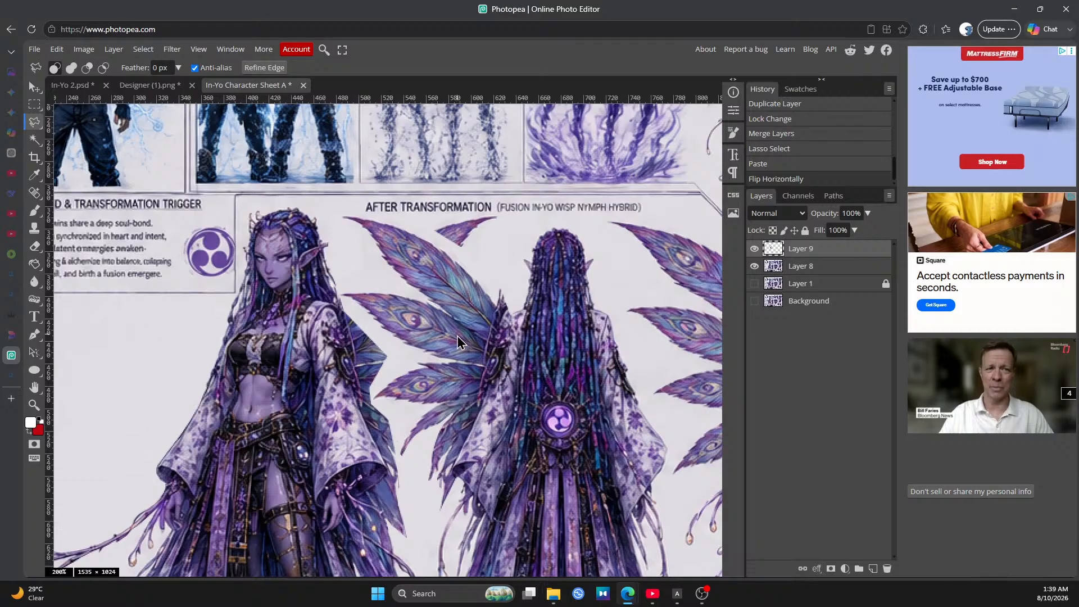
Move the mirrored wings to the wingless side of the first figure, beside its shoulder and upper arm
{"action": "left_click", "coordinate": [34, 88]}
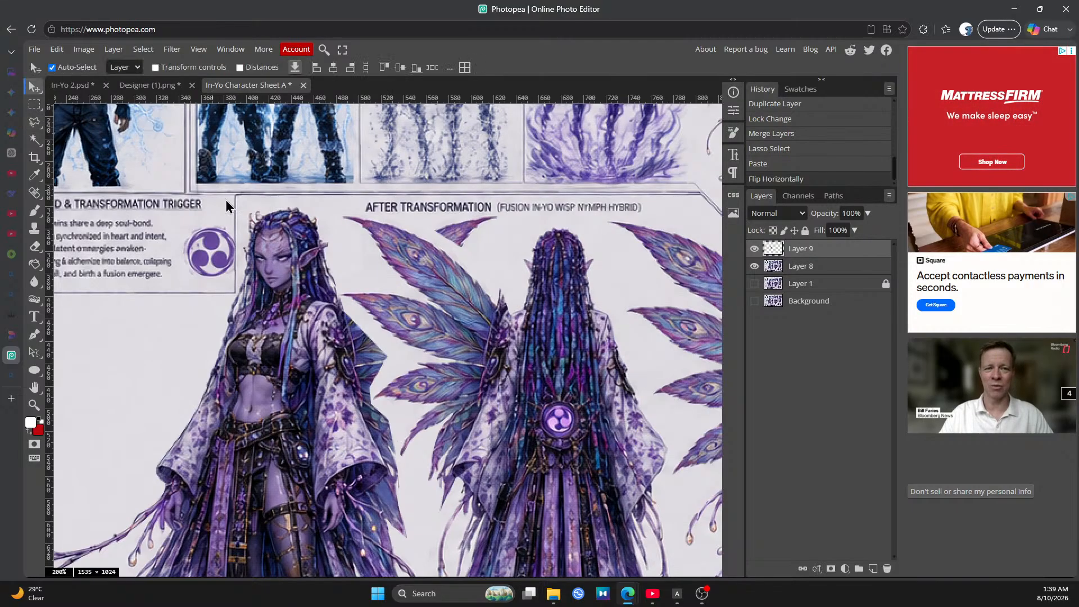
{"action": "left_click_drag", "start_coordinate": [492, 332], "coordinate": [186, 300]}
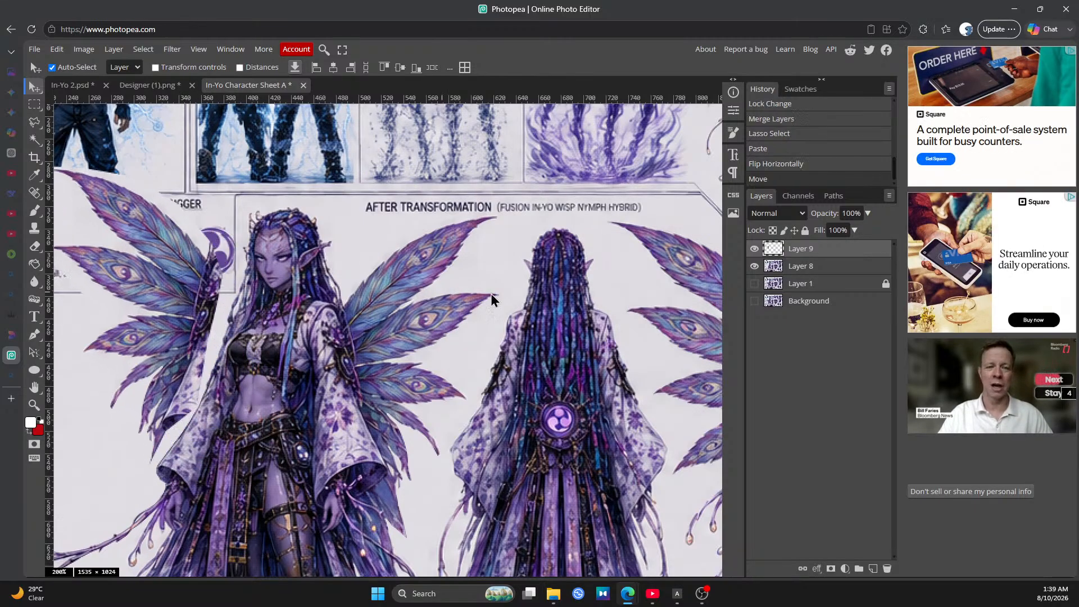
Lower the mirrored wing layer's opacity to 53% and move it over the first figure's body so the wings spread from behind her shoulder
{"action": "left_click", "coordinate": [868, 214]}
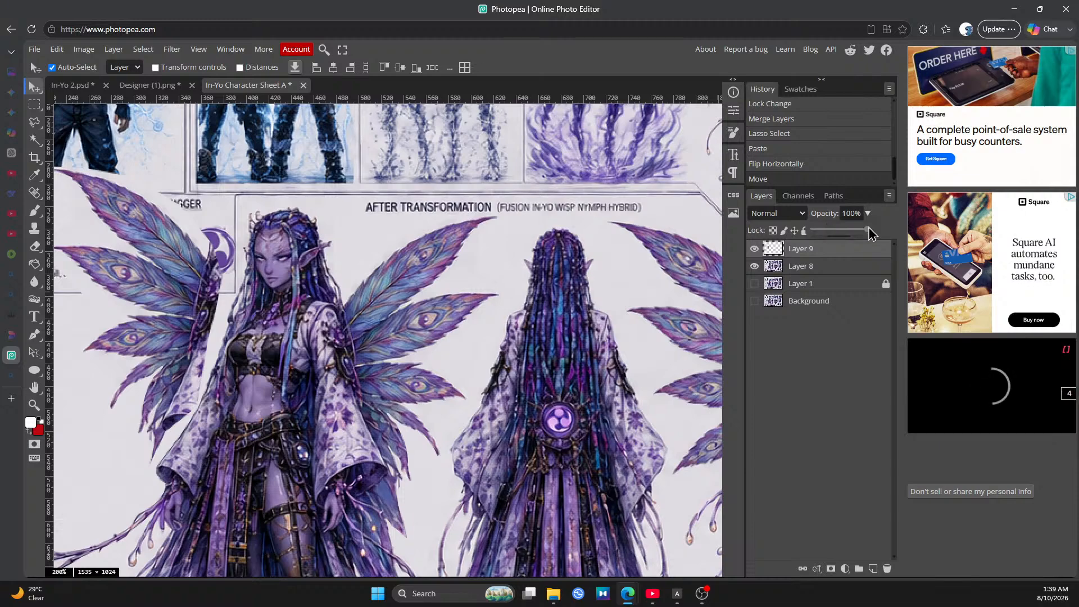
{"action": "left_click_drag", "start_coordinate": [869, 229], "coordinate": [844, 236]}
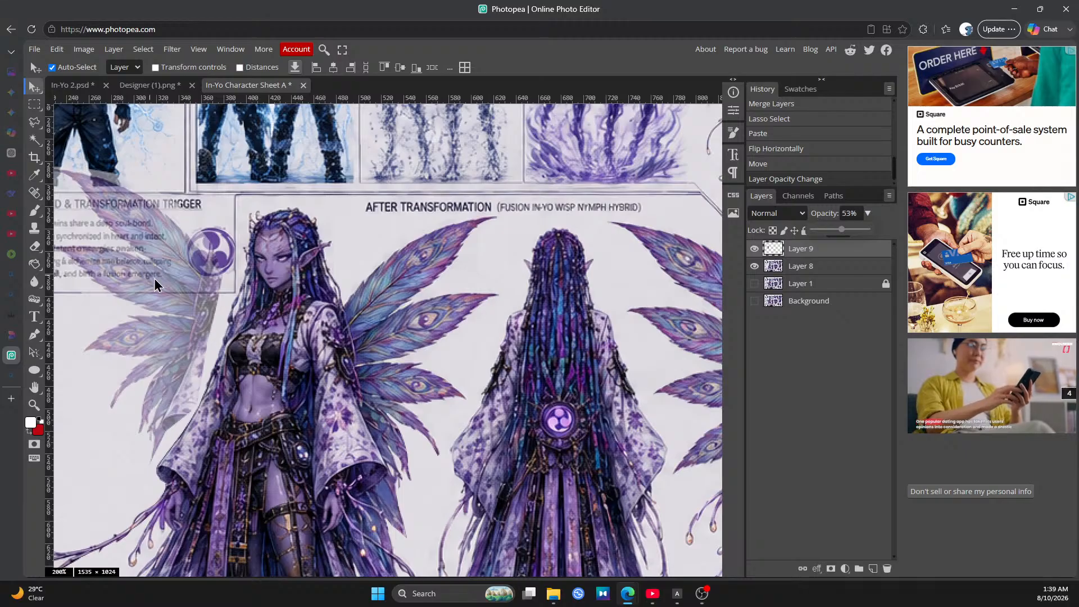
{"action": "left_click_drag", "start_coordinate": [179, 288], "coordinate": [267, 345]}
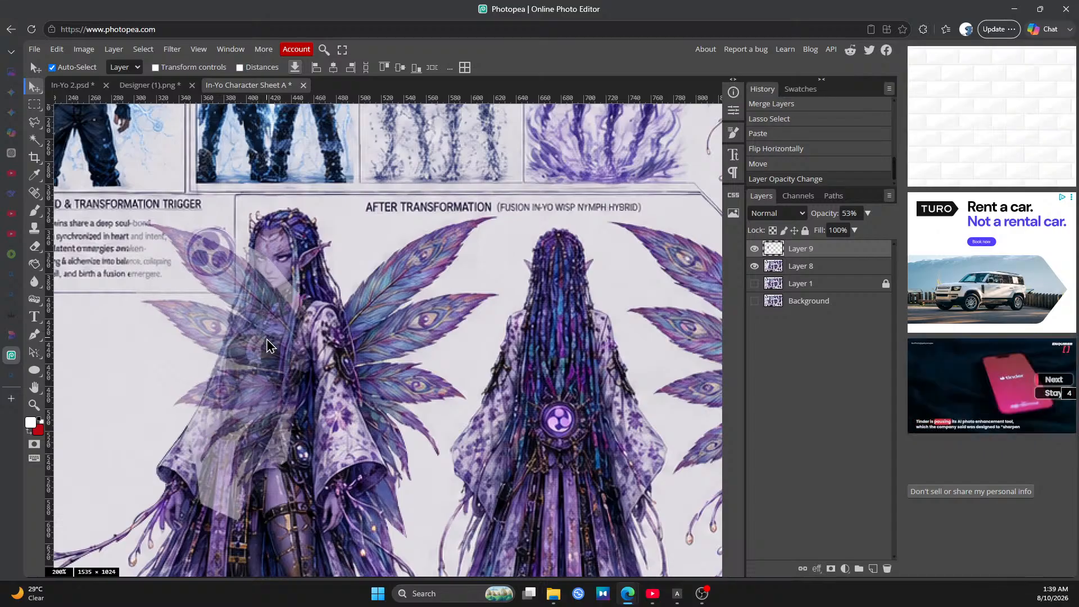
{"action": "left_click_drag", "start_coordinate": [267, 345], "coordinate": [268, 332]}
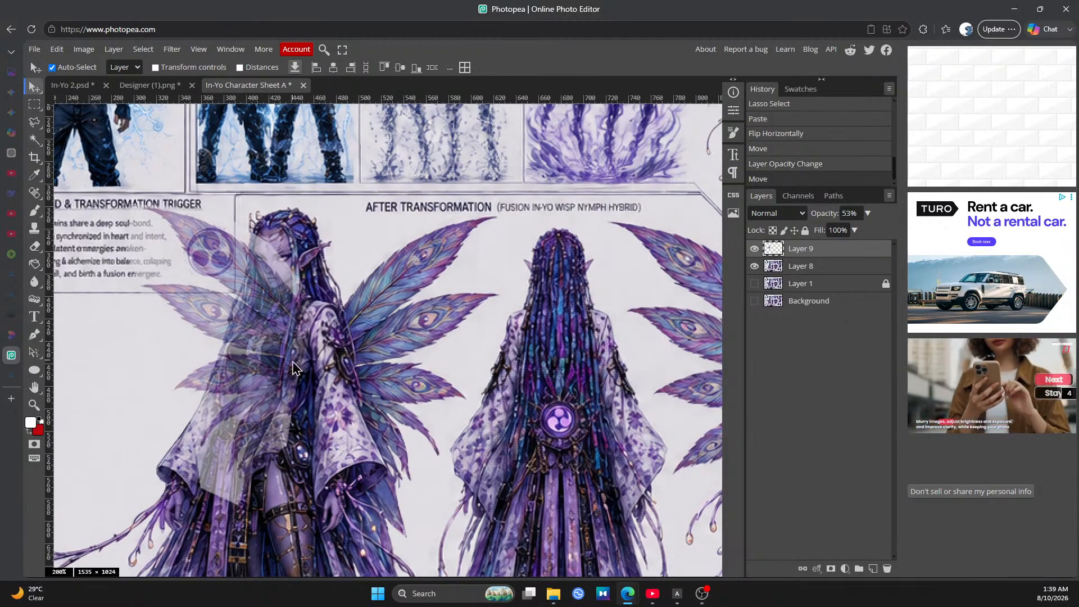
Check the semi-transparent wings against the whole sheet and nudge them slightly upward on the first figure
{"action": "scroll", "coordinate": [372, 382], "scroll_direction": "down", "scroll_amount": 2}
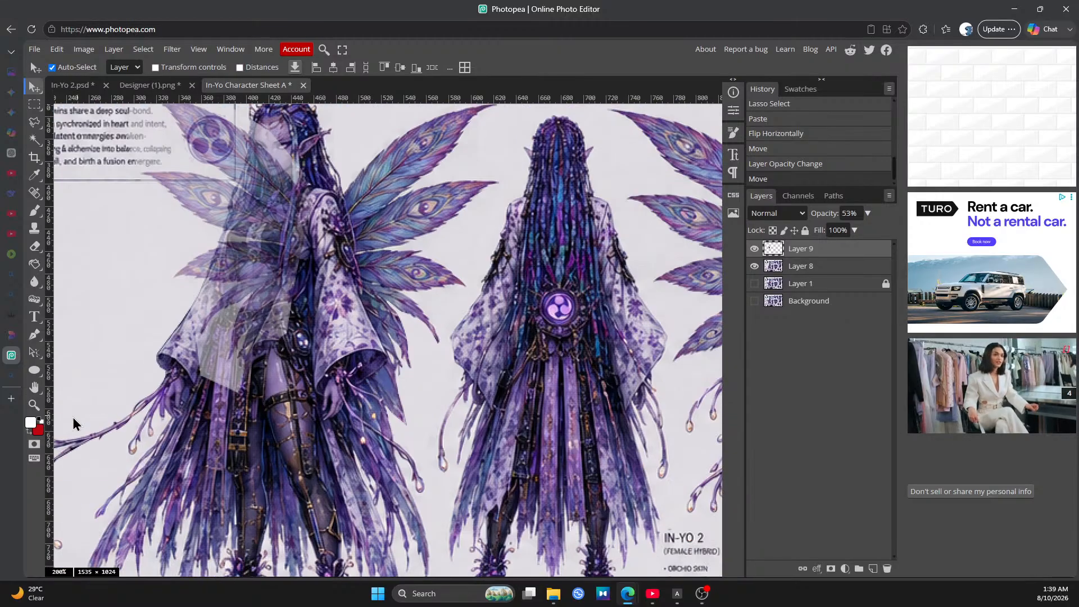
{"action": "left_click", "coordinate": [34, 405]}
{"action": "scroll", "coordinate": [277, 376], "scroll_direction": "down", "scroll_amount": 3}
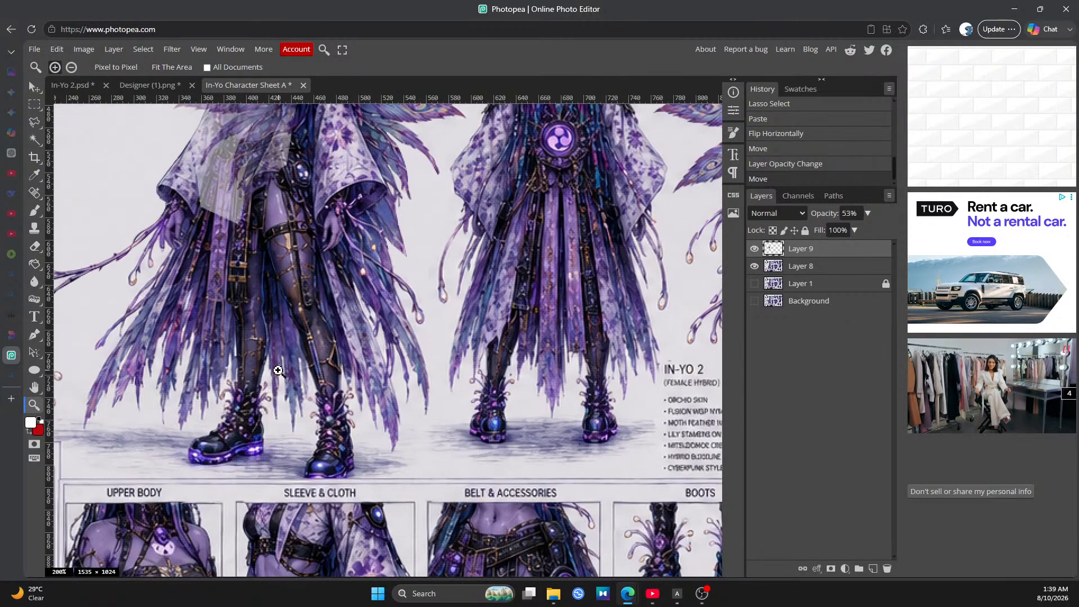
{"action": "scroll", "coordinate": [277, 376], "scroll_direction": "down", "scroll_amount": 6}
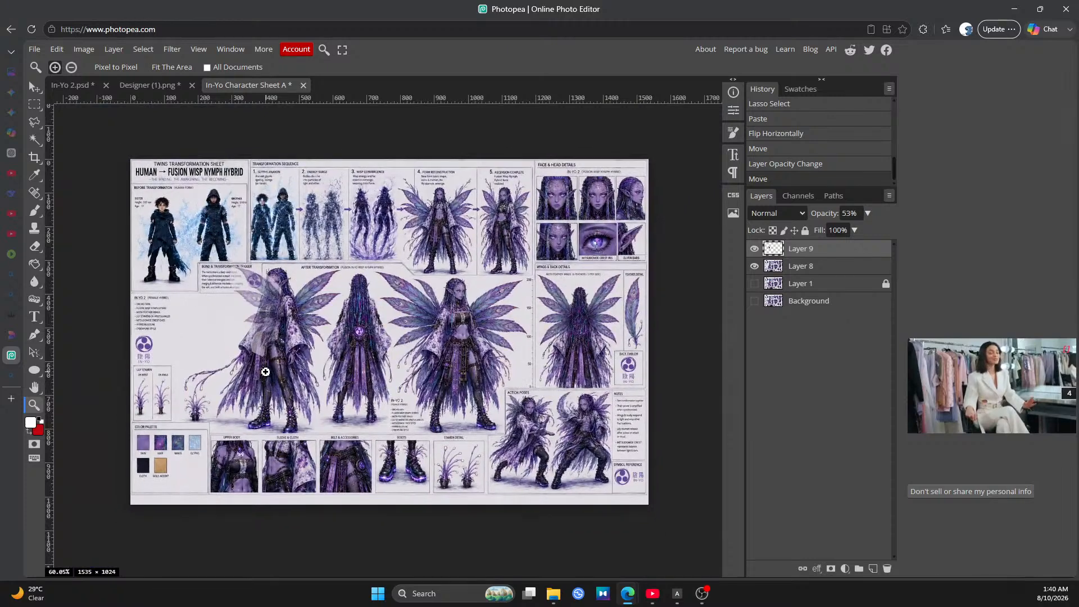
{"action": "left_click", "coordinate": [35, 88]}
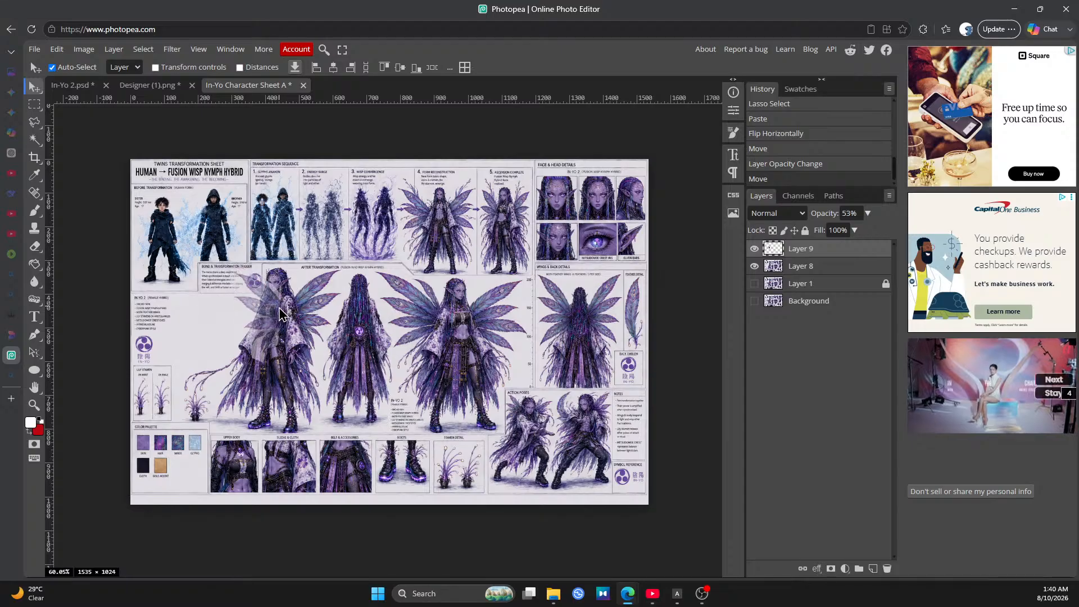
{"action": "left_click_drag", "start_coordinate": [281, 313], "coordinate": [281, 311]}
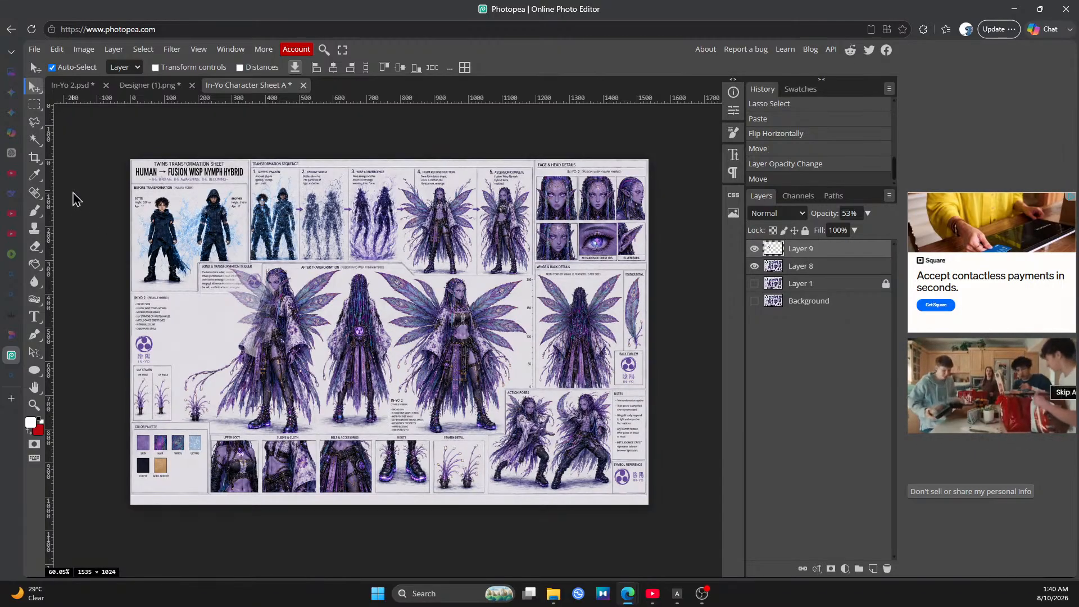
Lasso the wing areas outside the first figure, following her sleeve and hair and the text box border, including the gap beside her face
{"action": "left_click", "coordinate": [34, 405]}
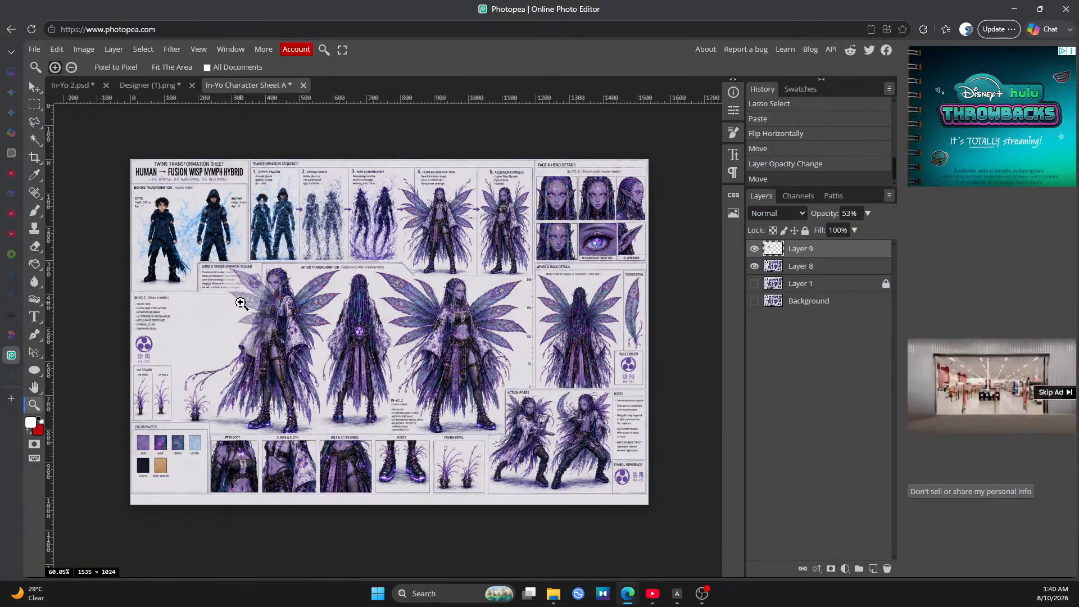
{"action": "left_click_drag", "start_coordinate": [242, 304], "coordinate": [311, 376]}
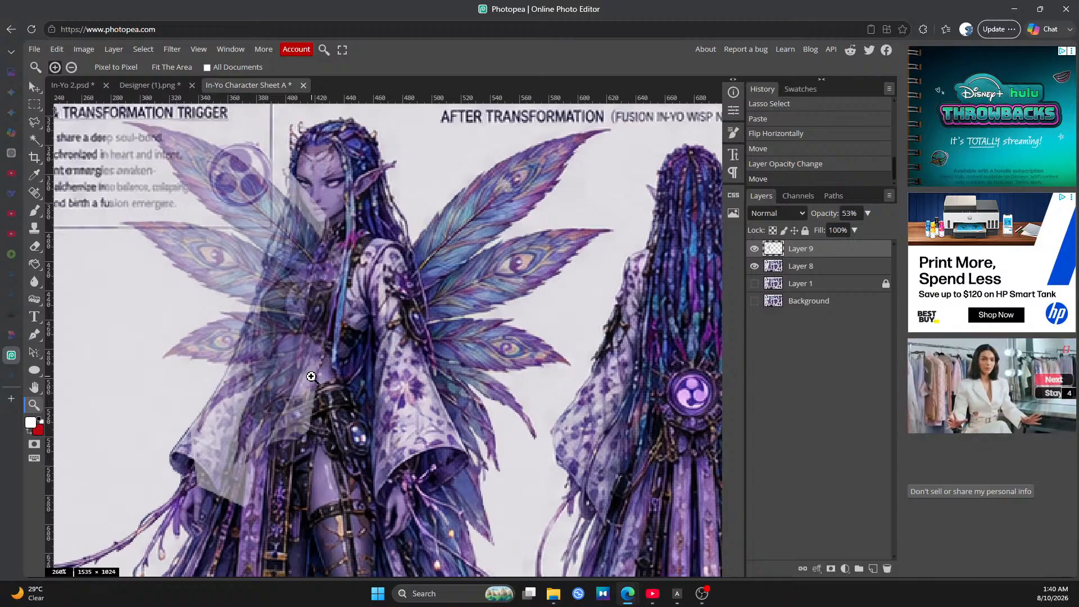
{"action": "left_click", "coordinate": [35, 122]}
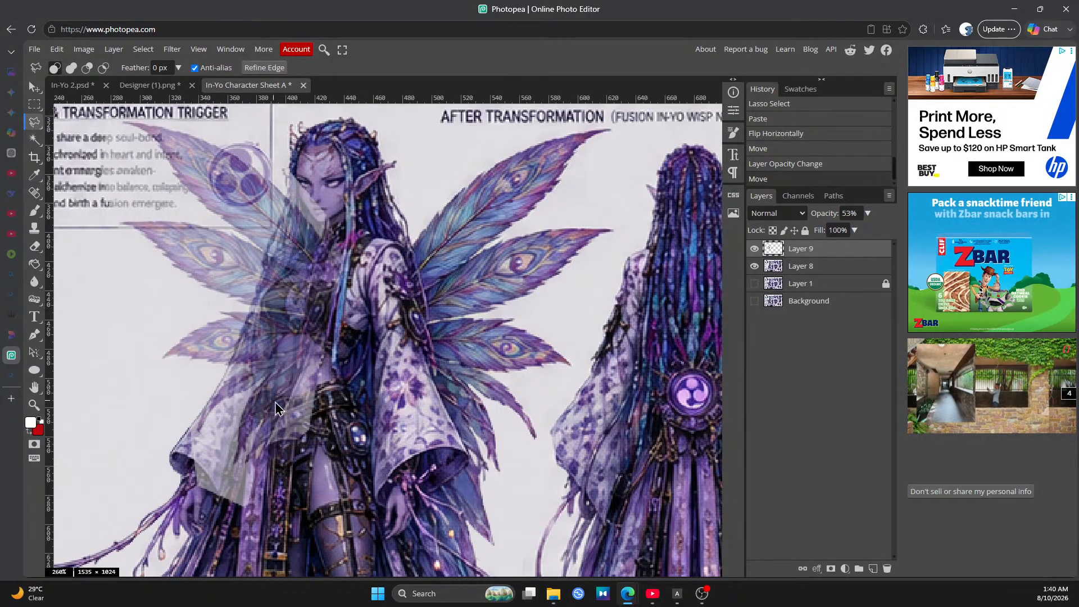
{"action": "left_click", "coordinate": [180, 436]}
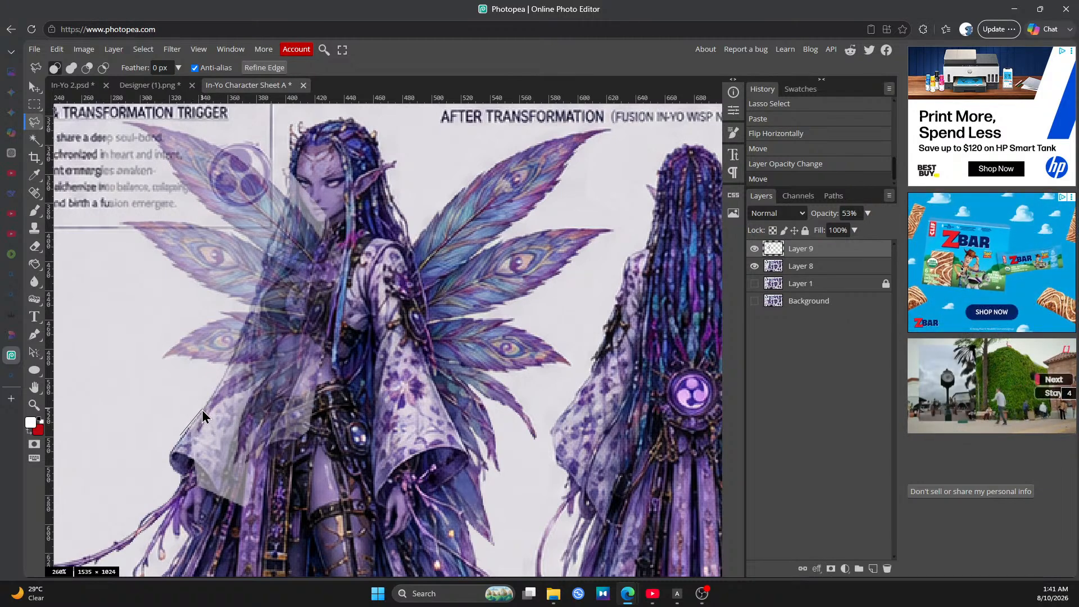
{"action": "left_click", "coordinate": [201, 410]}
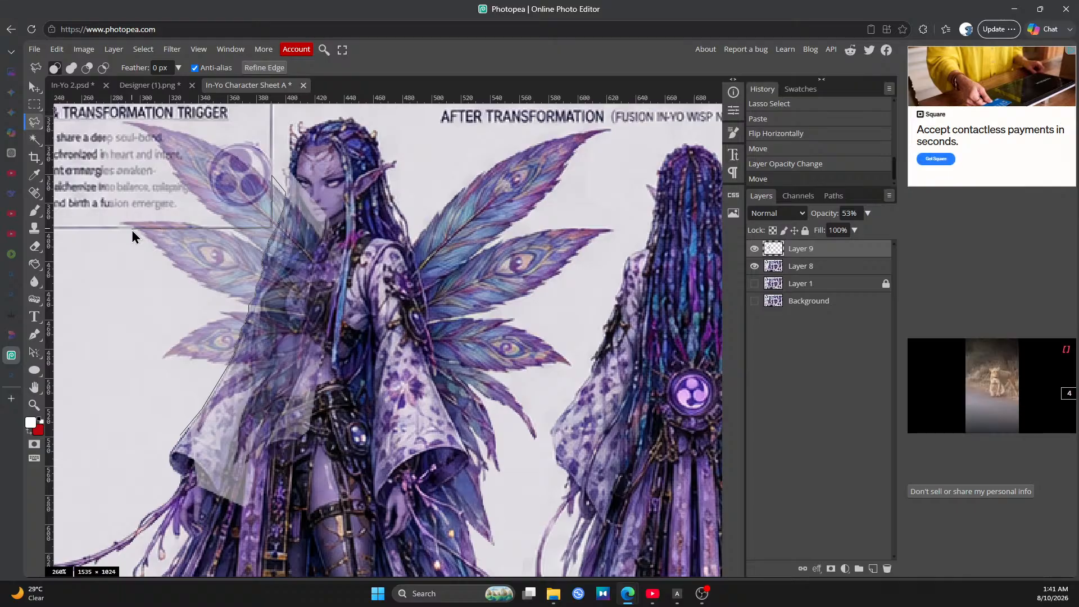
{"action": "left_click", "coordinate": [102, 230]}
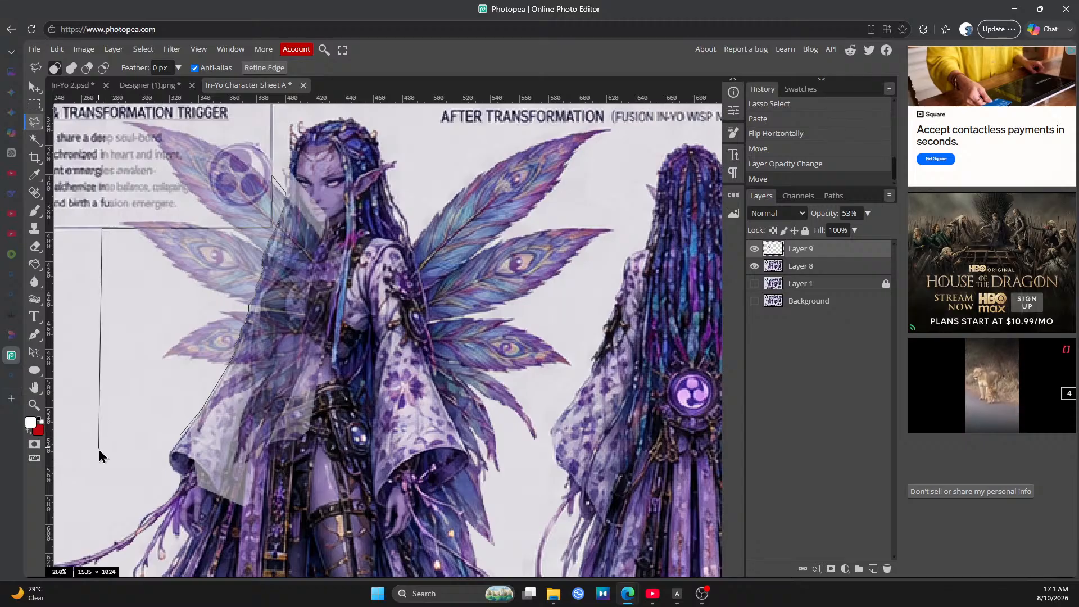
{"action": "left_click", "coordinate": [182, 435]}
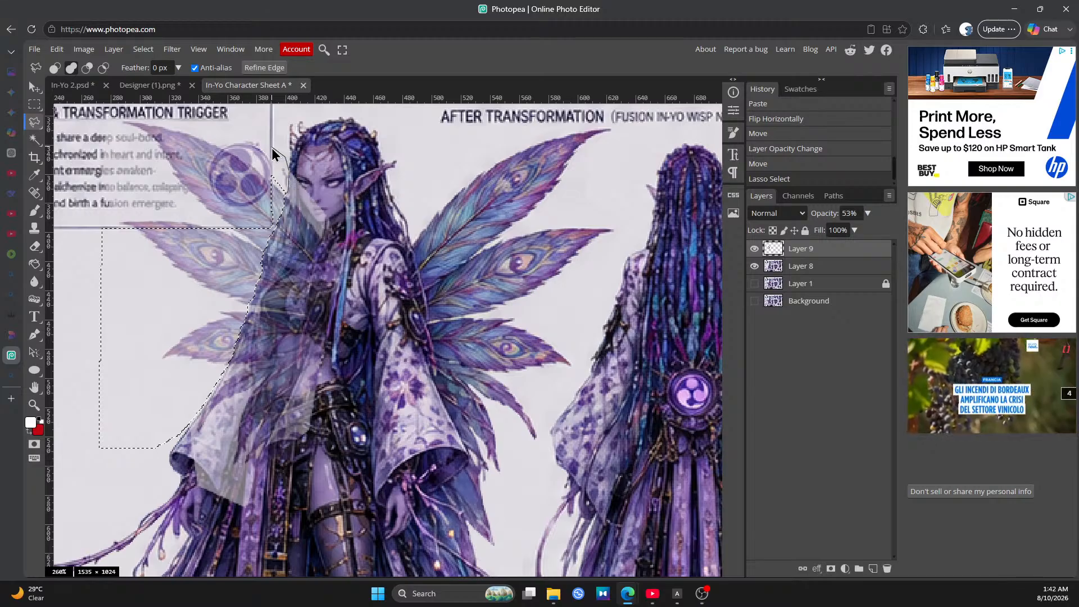
{"action": "double_click", "coordinate": [284, 200]}
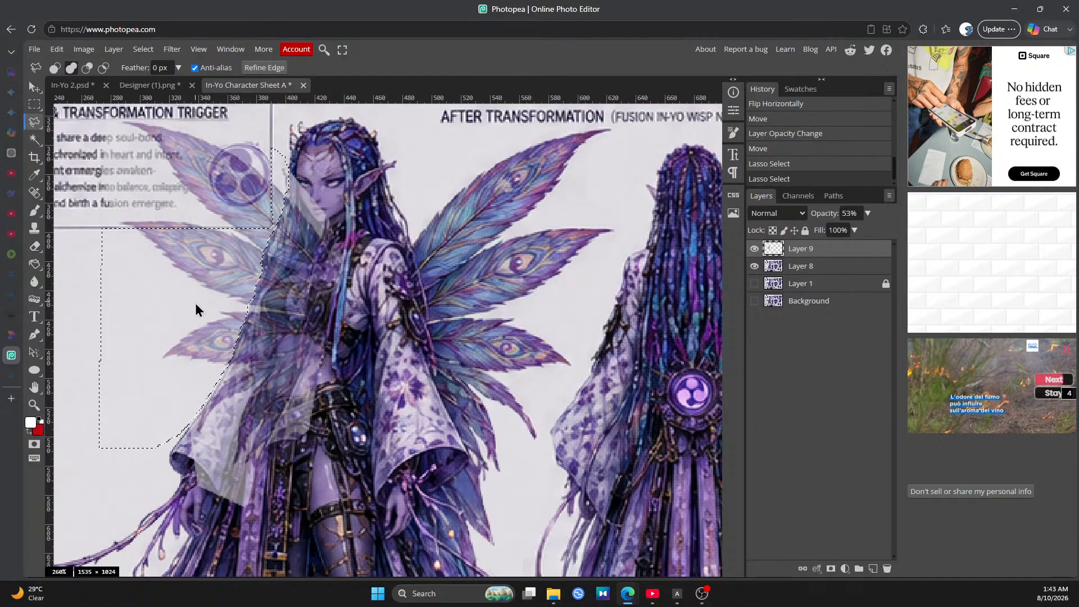
Try clearing the wing pixels inside the selection, and undo the clear
{"action": "left_click", "coordinate": [56, 50]}
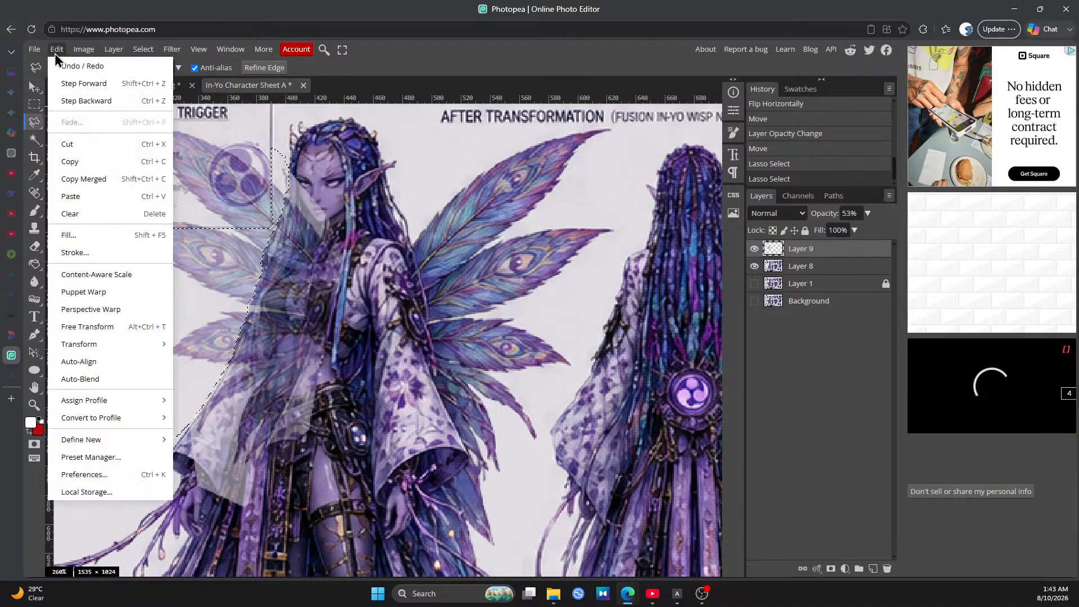
{"action": "left_click", "coordinate": [79, 207]}
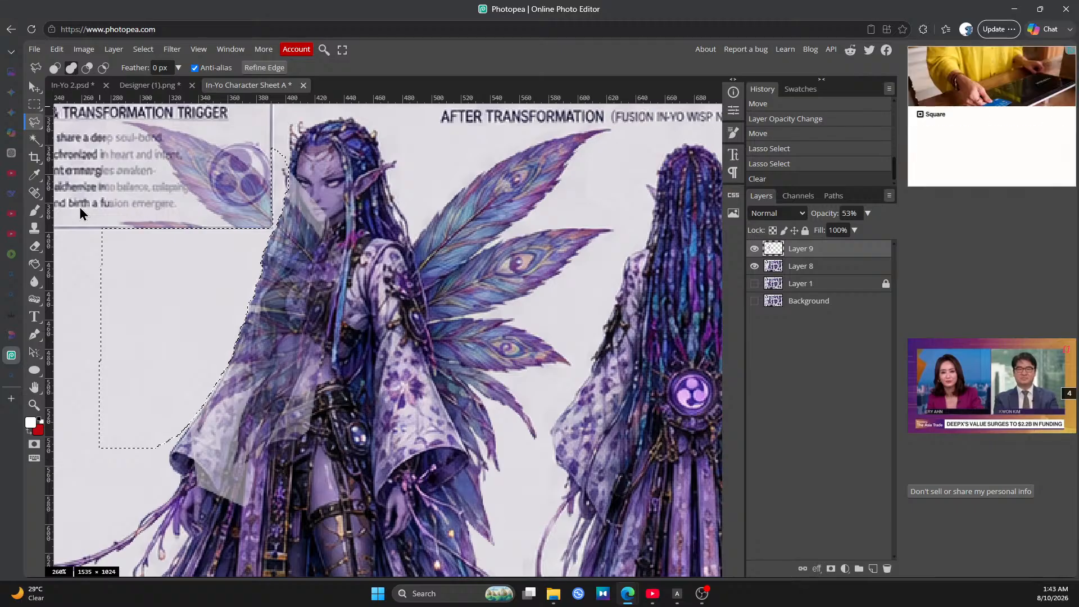
{"action": "key", "text": "ctrl+z"}
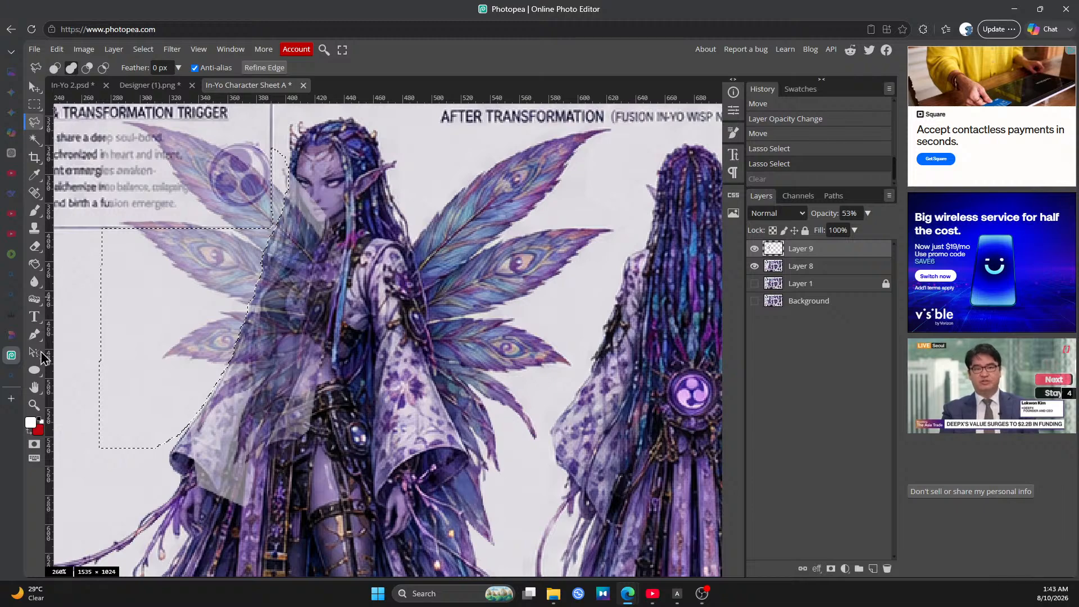
Add the small gap between the first figure's hair strands, above the shoulder, to the lasso selection
{"action": "left_click", "coordinate": [34, 405]}
{"action": "left_click", "coordinate": [275, 247]}
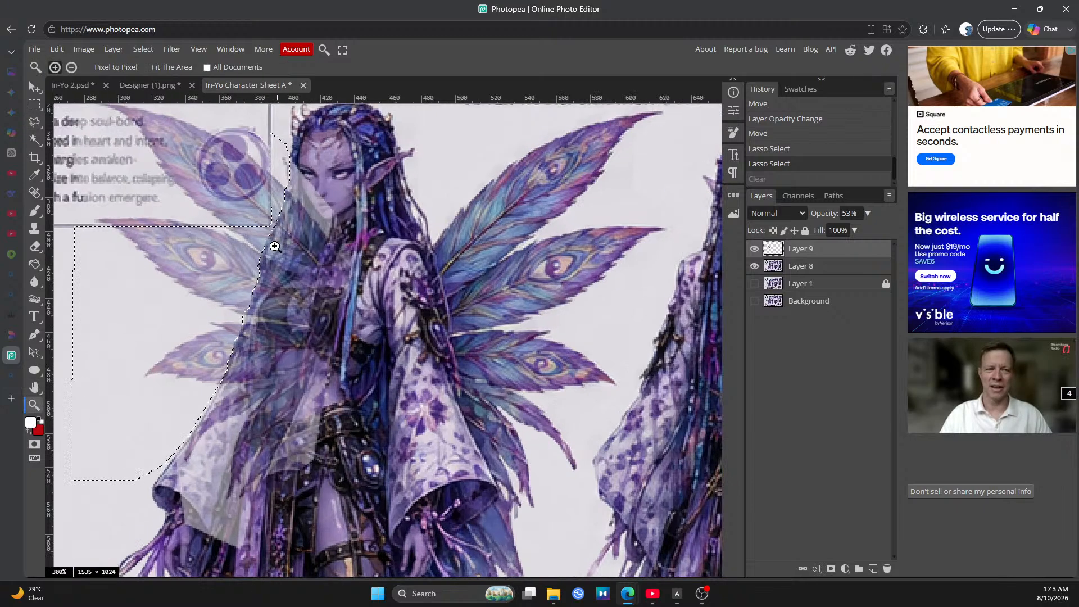
{"action": "left_click", "coordinate": [275, 247]}
{"action": "left_click", "coordinate": [275, 247]}
{"action": "left_click", "coordinate": [275, 249]}
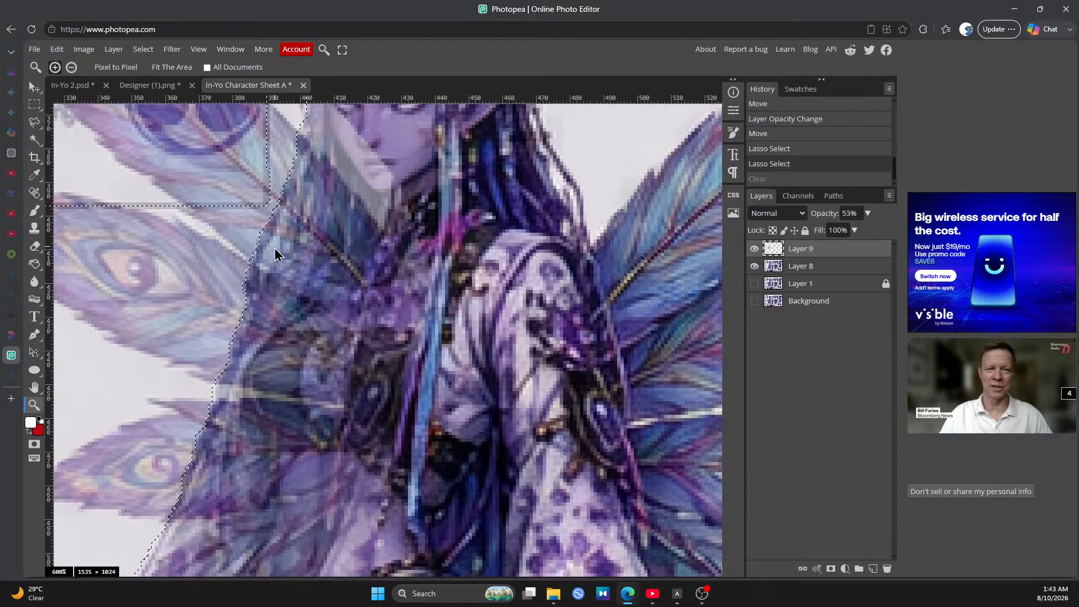
{"action": "left_click", "coordinate": [35, 125]}
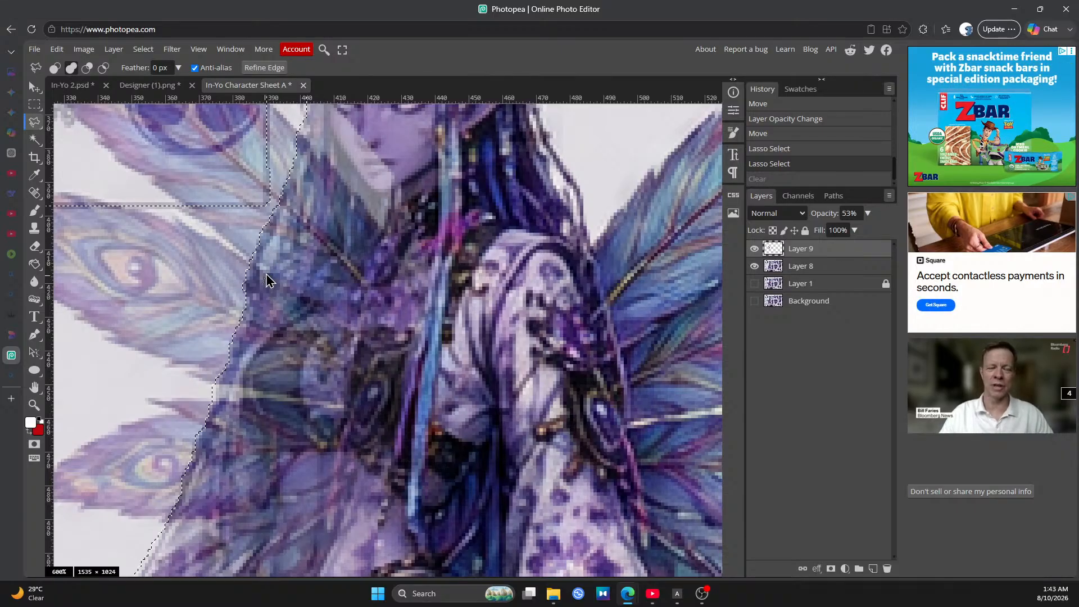
{"action": "mouse_move", "coordinate": [271, 274]}
{"action": "left_mouse_down"}
{"action": "mouse_move", "coordinate": [288, 218]}
{"action": "mouse_move", "coordinate": [261, 285]}
{"action": "left_mouse_up"}
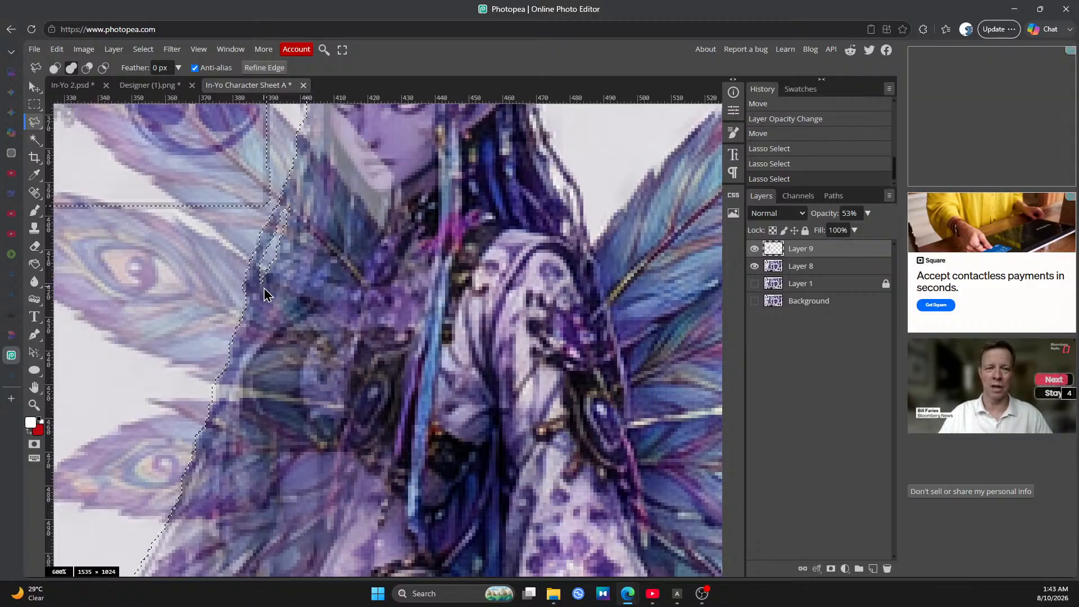
Invert the selection and clear the unwanted parts of the mirrored wing layer covering the figure and text box
{"action": "left_click", "coordinate": [142, 50]}
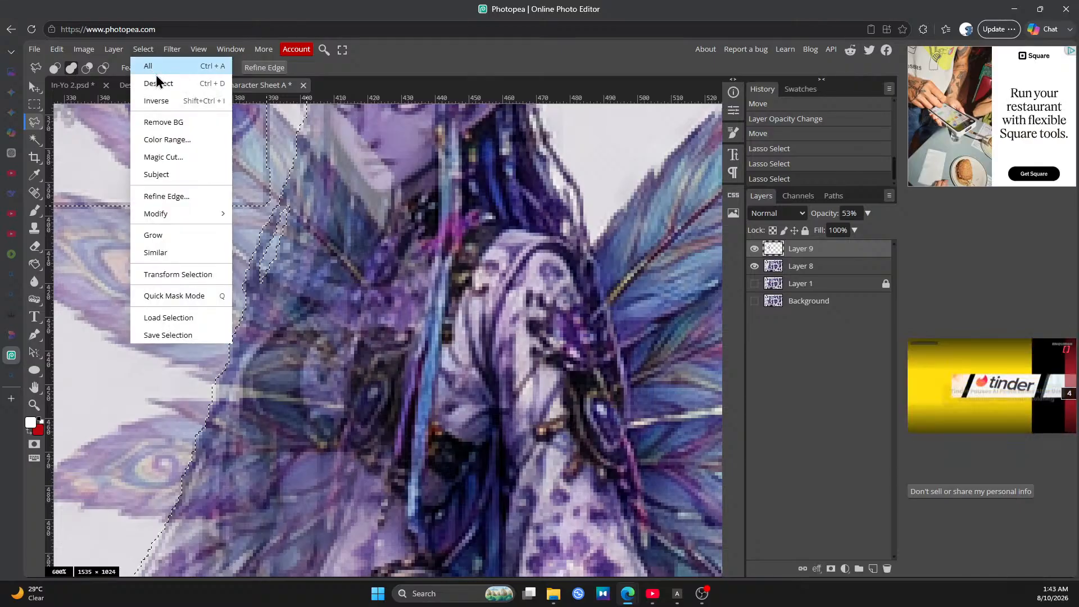
{"action": "left_click", "coordinate": [160, 101]}
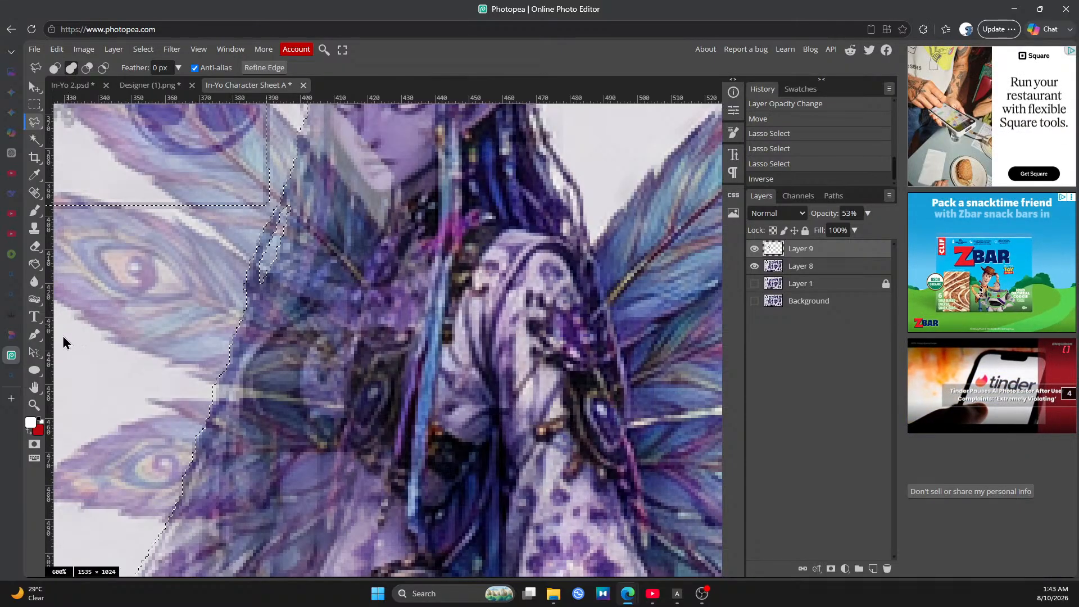
{"action": "left_click", "coordinate": [34, 405]}
{"action": "left_click_drag", "start_coordinate": [203, 316], "coordinate": [157, 222]}
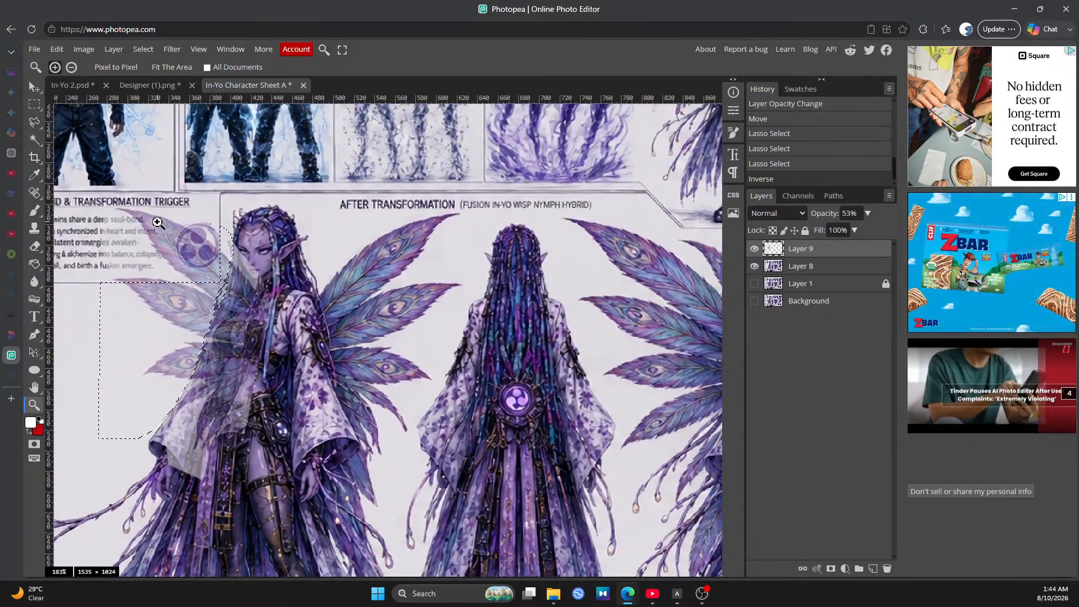
{"action": "left_click", "coordinate": [56, 50]}
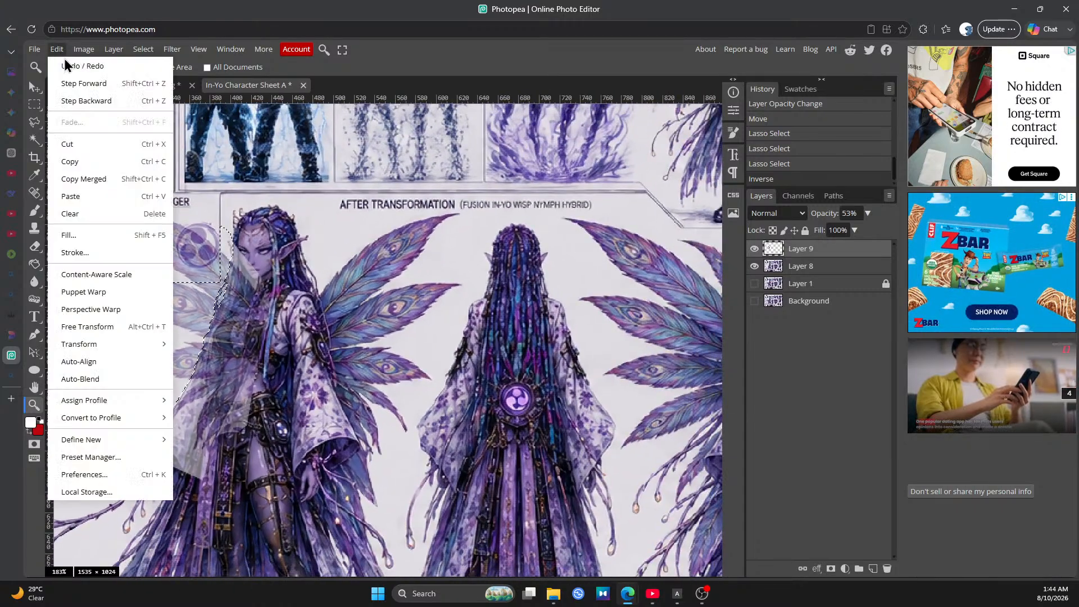
{"action": "left_click", "coordinate": [75, 213]}
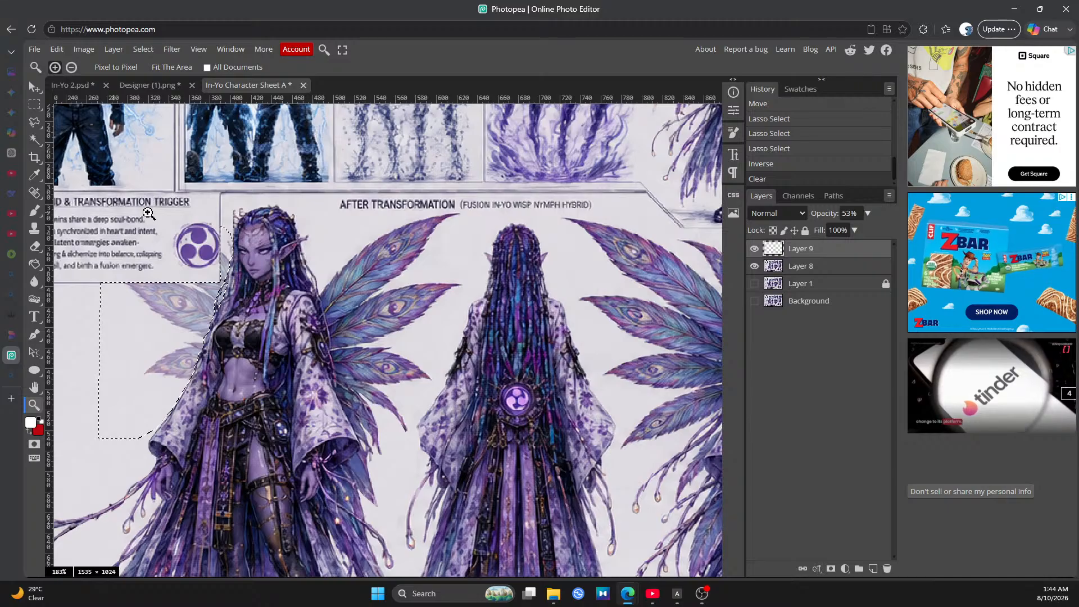
Restore the mirrored wing layer's opacity to 100% and deselect the selection
{"action": "left_click", "coordinate": [868, 213]}
{"action": "left_click_drag", "start_coordinate": [845, 231], "coordinate": [868, 231]}
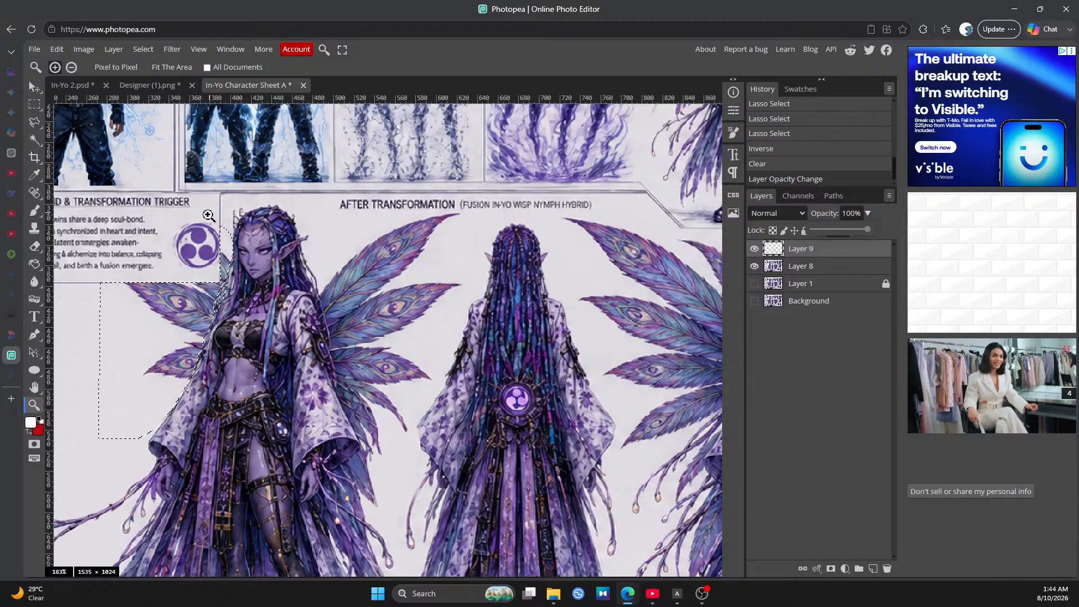
{"action": "left_click", "coordinate": [218, 234]}
{"action": "left_click", "coordinate": [222, 248]}
{"action": "left_click", "coordinate": [223, 248]}
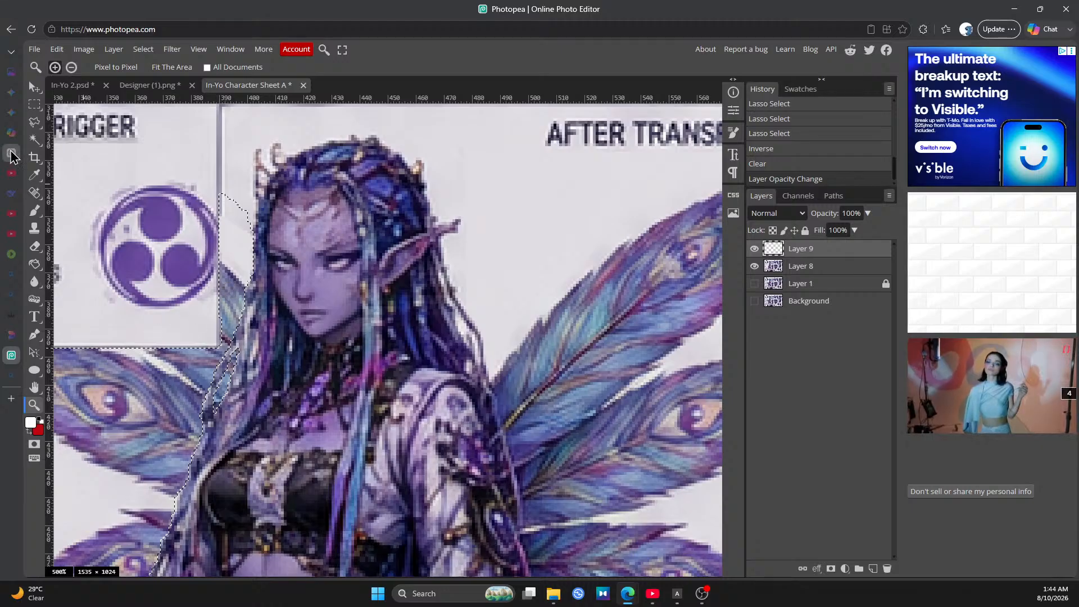
{"action": "left_click", "coordinate": [39, 125]}
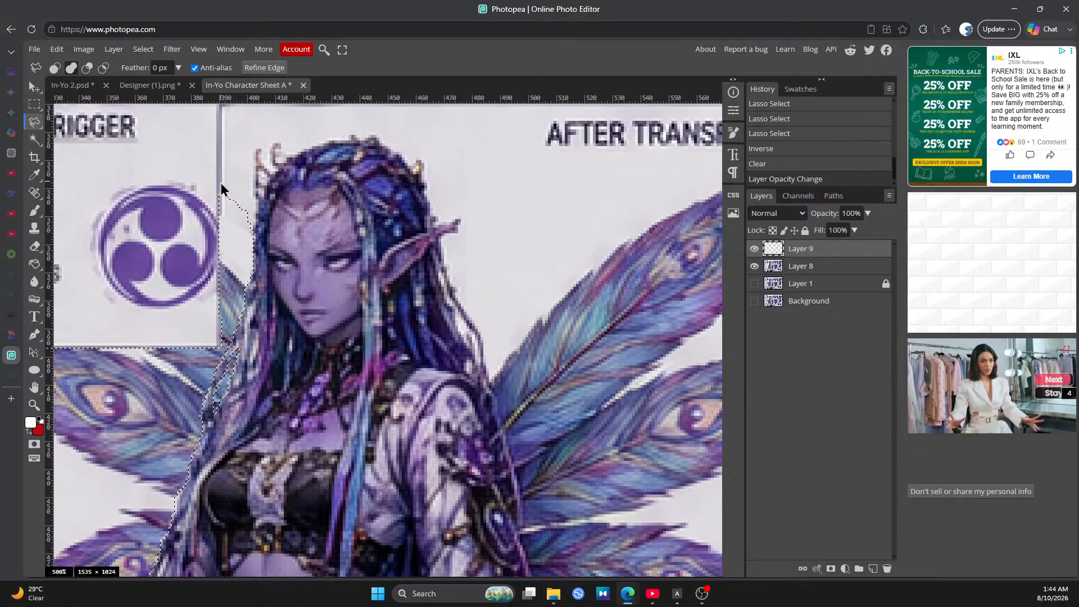
{"action": "left_click", "coordinate": [143, 48]}
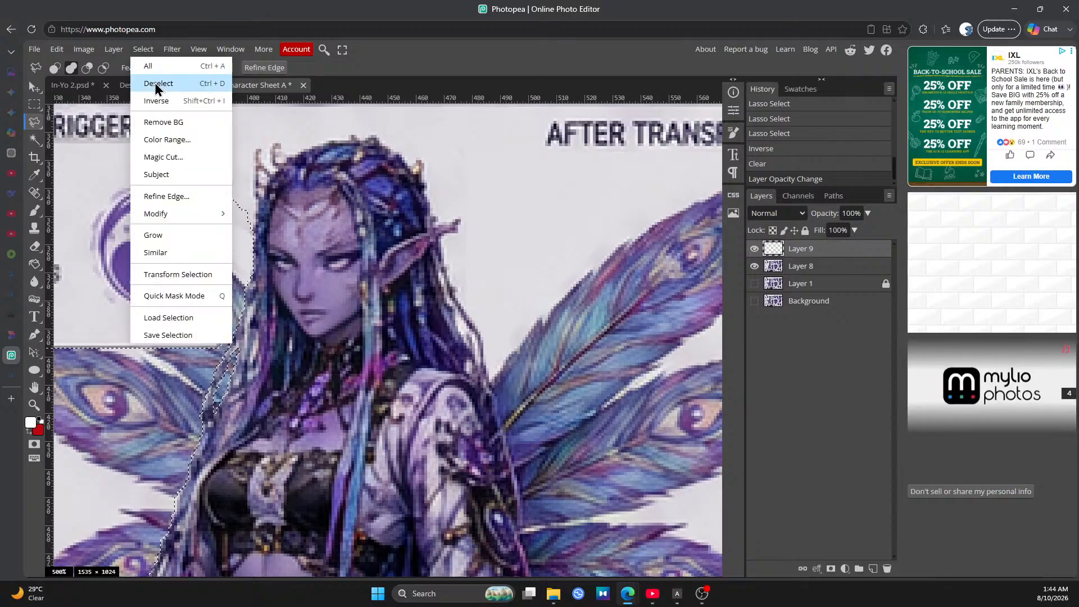
{"action": "left_click", "coordinate": [154, 83]}
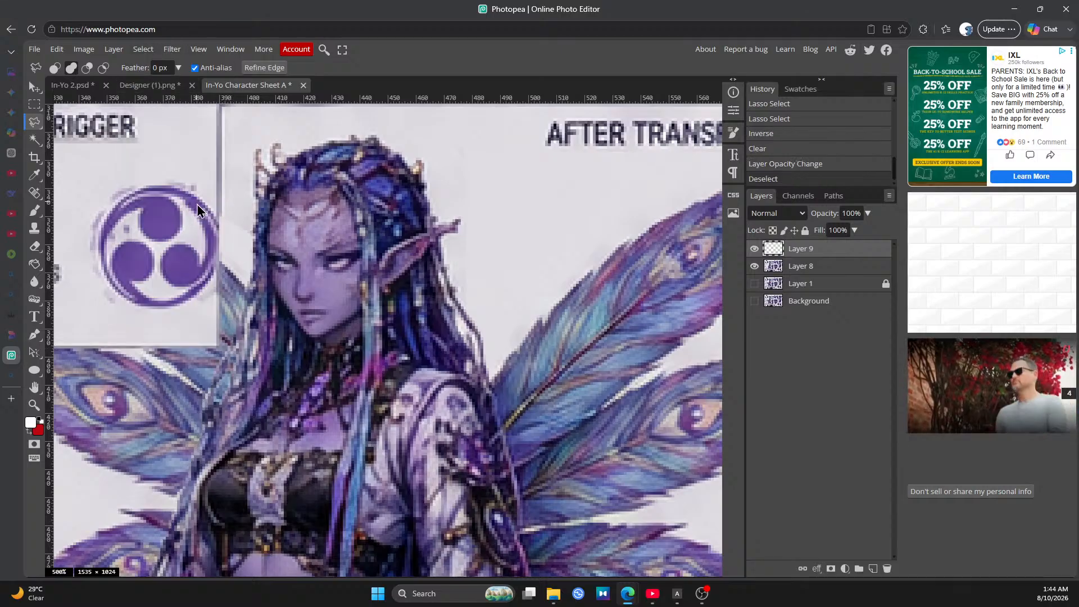
Select a rectangle around the purple swirl emblem up to the text box's edges and clear the mirrored wing layer inside it
{"action": "left_click", "coordinate": [35, 105]}
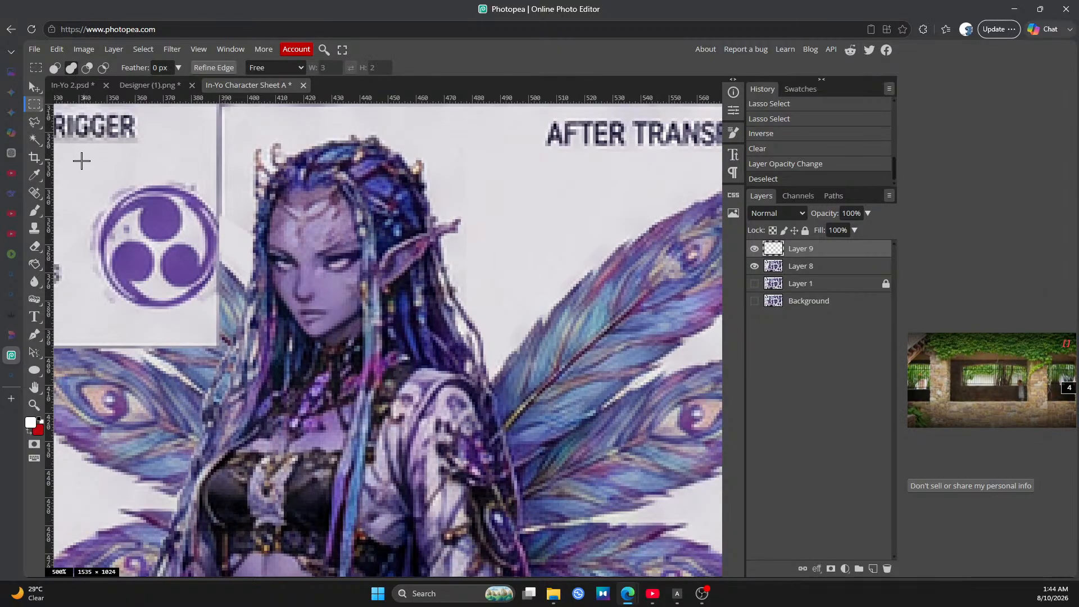
{"action": "left_click_drag", "start_coordinate": [76, 167], "coordinate": [221, 349]}
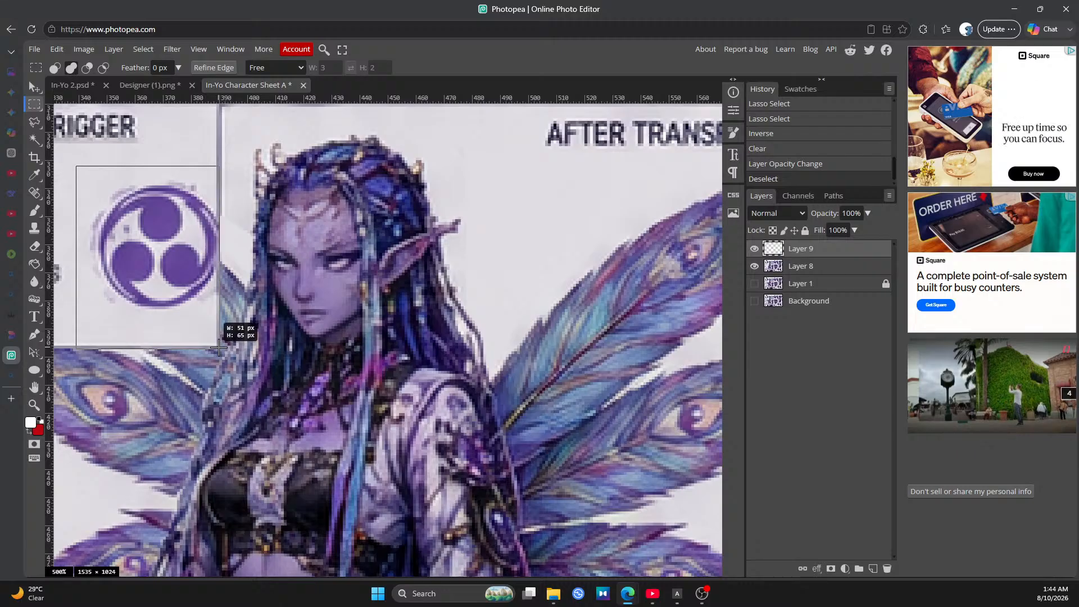
{"action": "left_click_drag", "start_coordinate": [220, 348], "coordinate": [220, 348]}
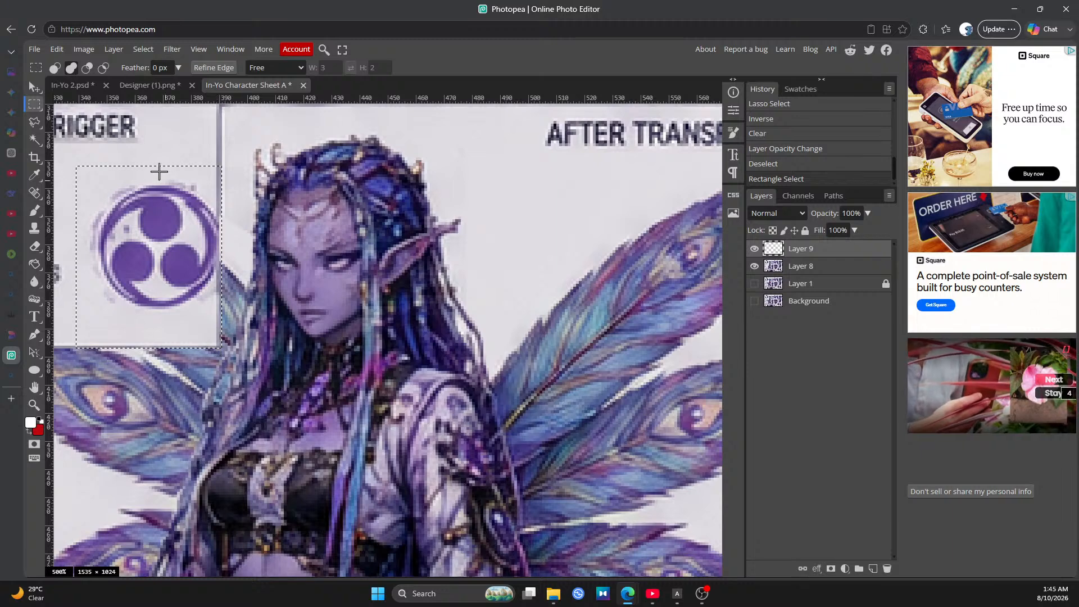
{"action": "left_click", "coordinate": [56, 49]}
{"action": "left_click", "coordinate": [79, 216]}
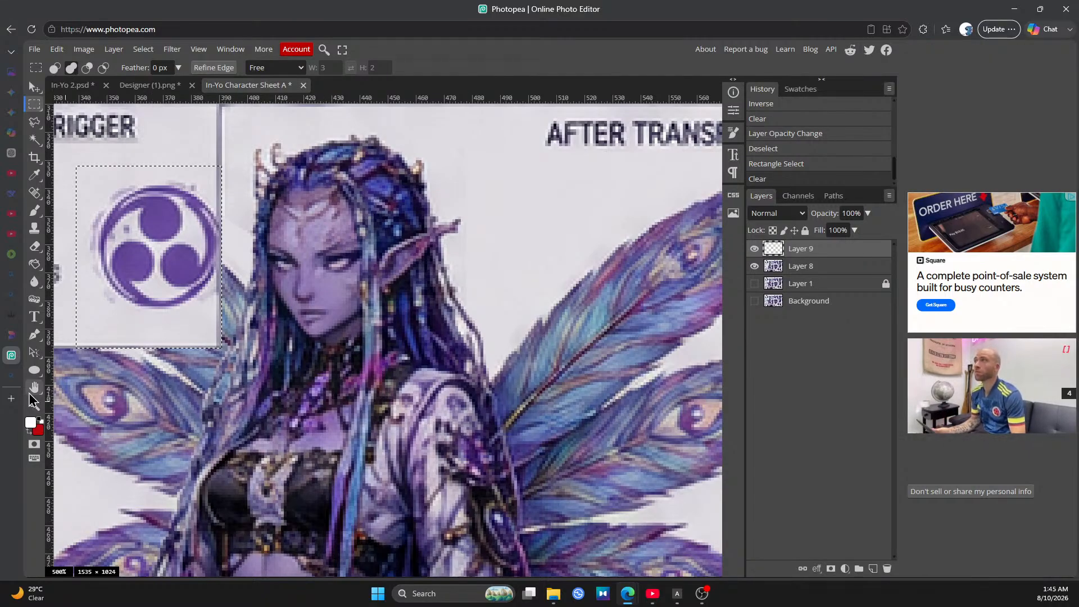
Set up the Eraser with a 4 px brush, 56% opacity and 58% flow
{"action": "left_click", "coordinate": [34, 389]}
{"action": "left_click_drag", "start_coordinate": [135, 414], "coordinate": [229, 417]}
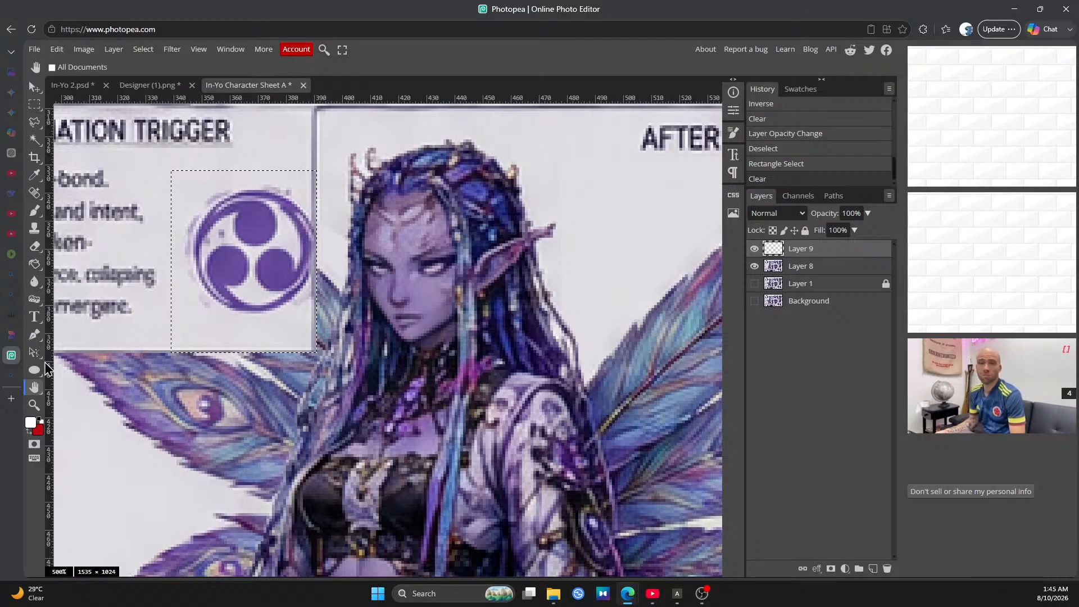
{"action": "left_click", "coordinate": [35, 298]}
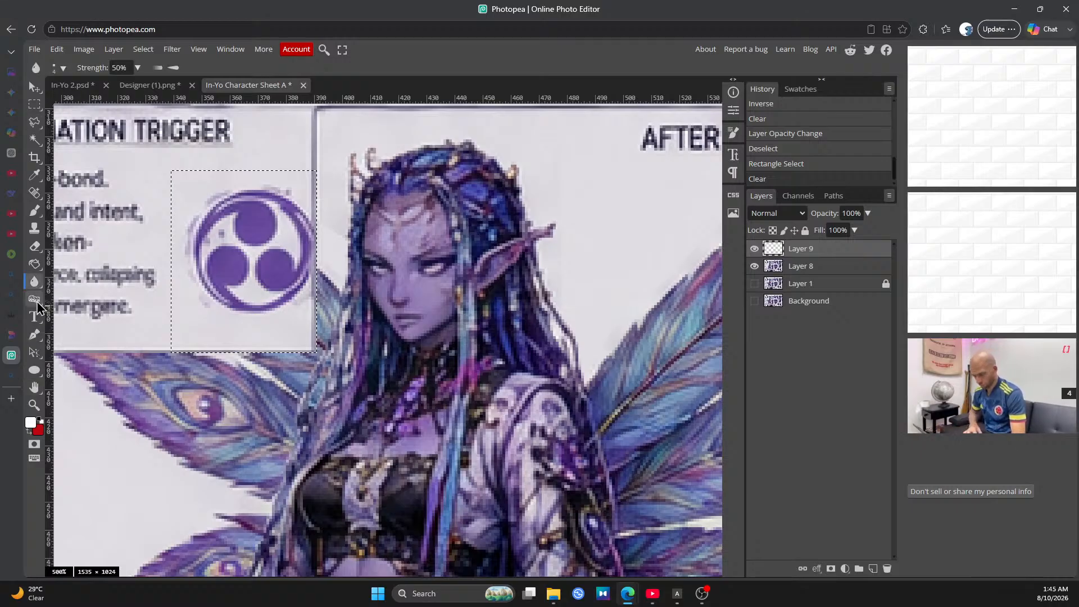
{"action": "right_click", "coordinate": [38, 304]}
{"action": "left_click", "coordinate": [67, 299]}
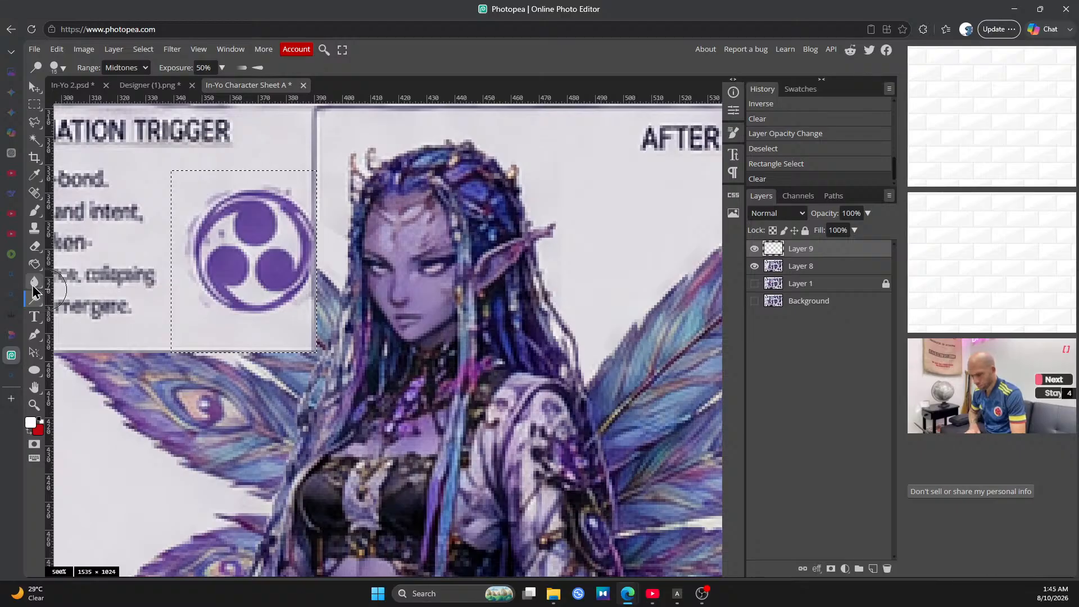
{"action": "right_click", "coordinate": [32, 286]}
{"action": "left_click", "coordinate": [33, 246]}
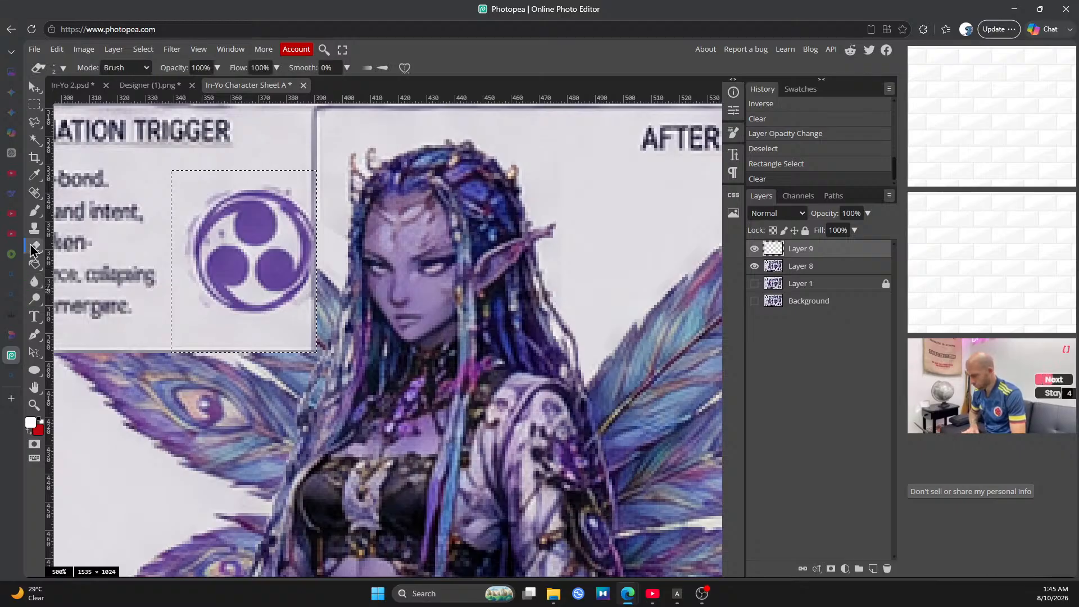
{"action": "left_click", "coordinate": [218, 68]}
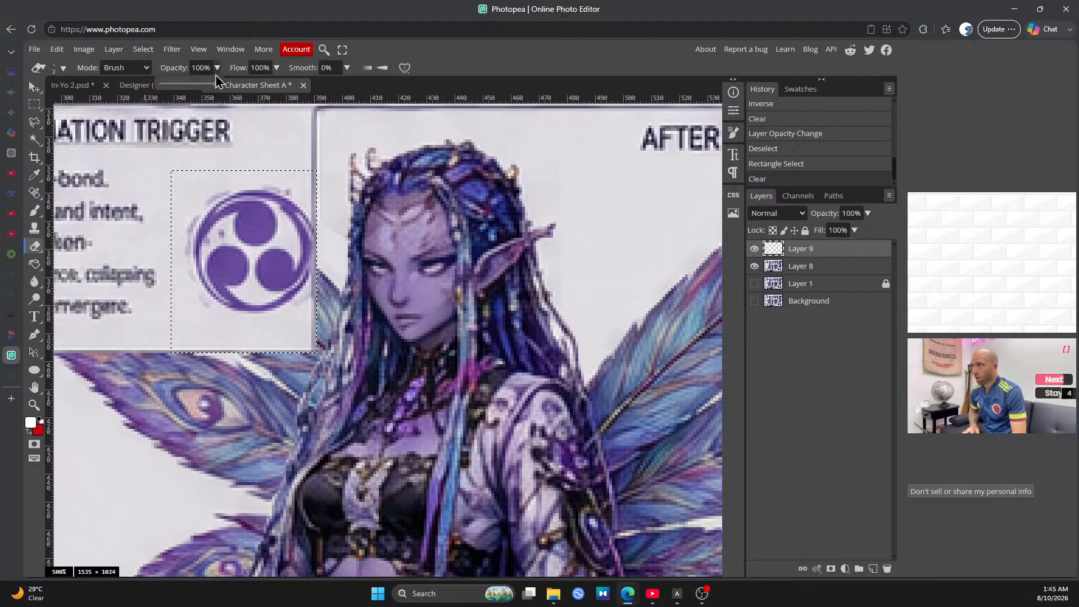
{"action": "left_click", "coordinate": [276, 68]}
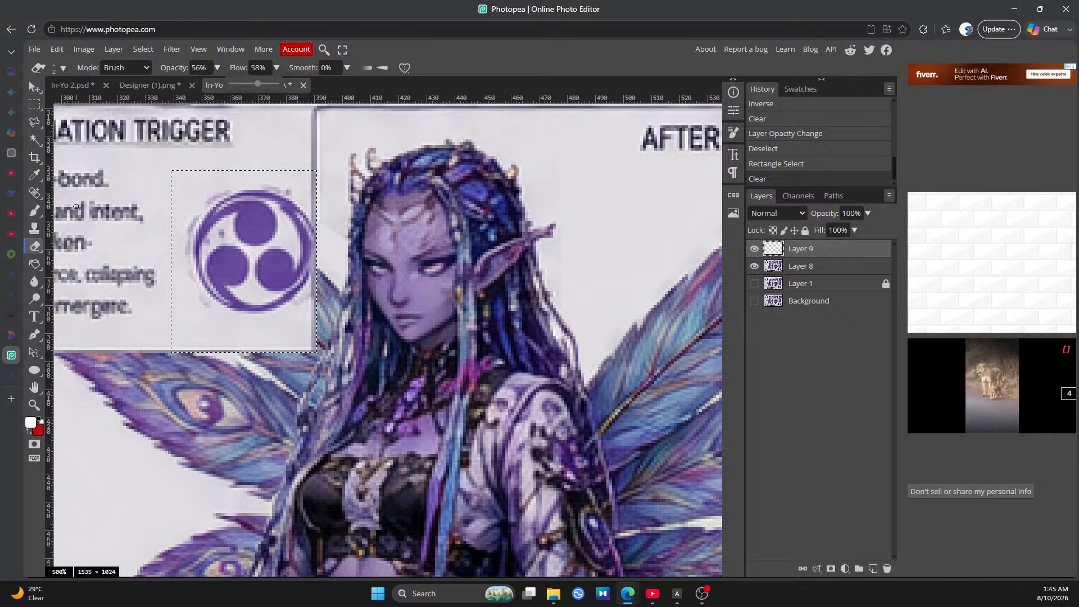
{"action": "left_click", "coordinate": [61, 70]}
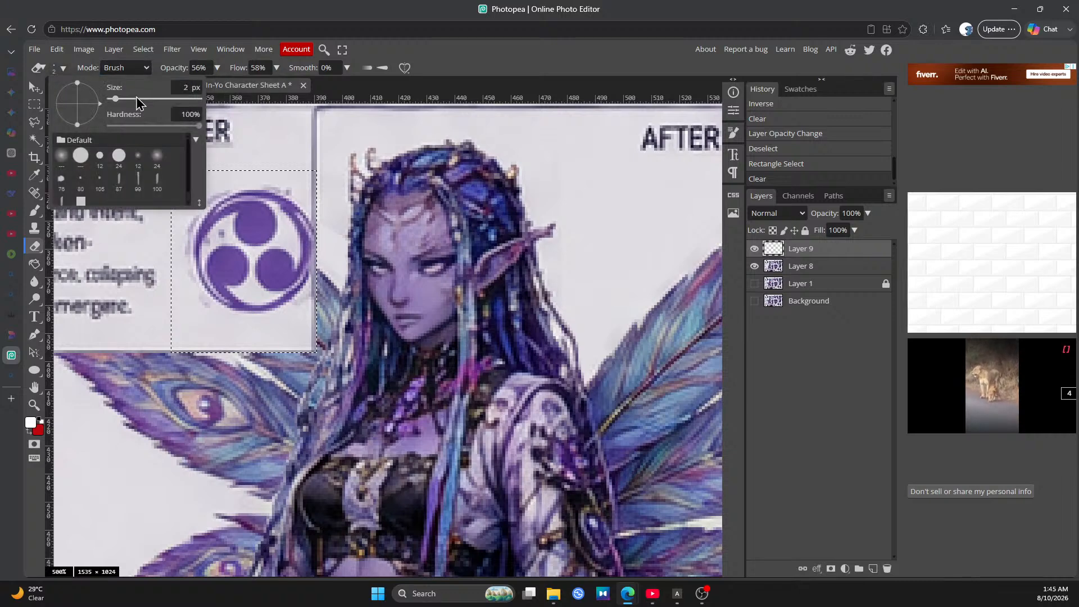
{"action": "mouse_move", "coordinate": [137, 103]}
{"action": "left_mouse_down"}
{"action": "mouse_move", "coordinate": [148, 83]}
{"action": "mouse_move", "coordinate": [118, 84]}
{"action": "left_mouse_up"}
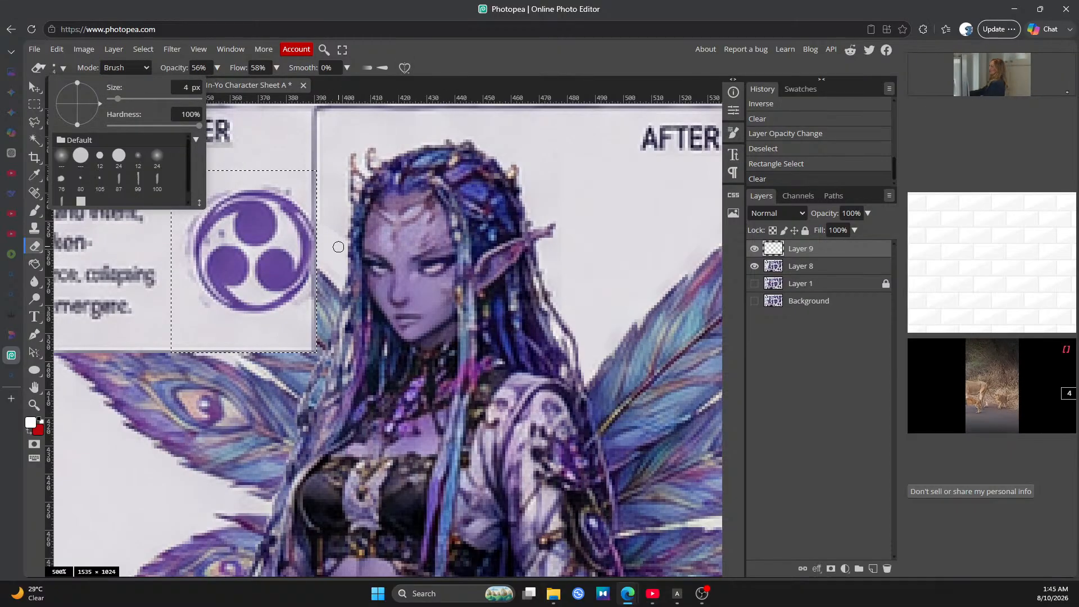
Try erasing the faint patch between the text box border and the first figure's hair, and compare with Layer 9 hidden
{"action": "left_click", "coordinate": [339, 247]}
{"action": "left_click_drag", "start_coordinate": [338, 243], "coordinate": [333, 232]}
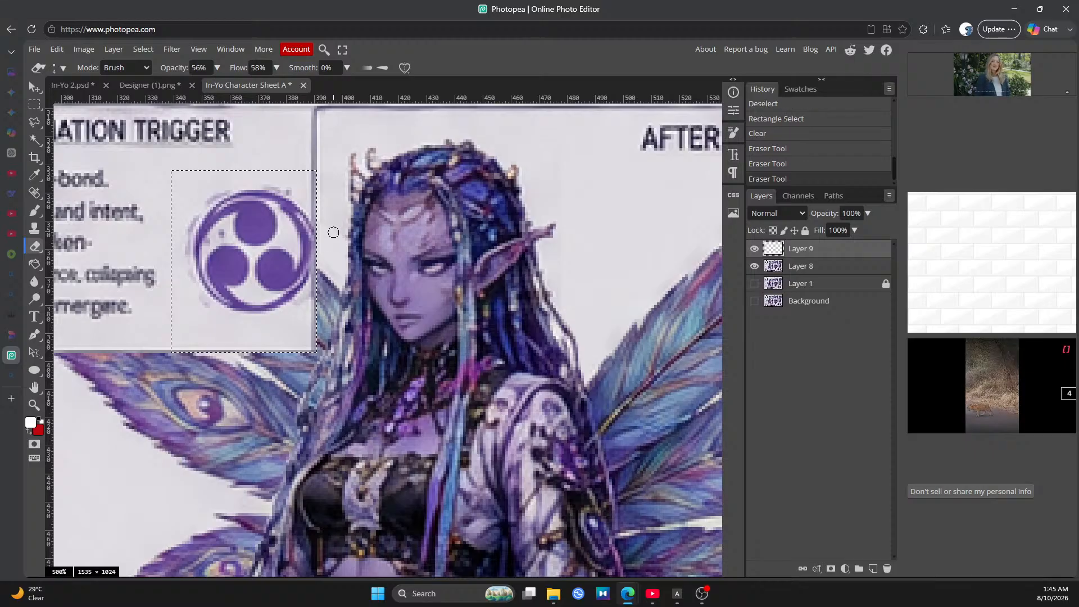
{"action": "left_click", "coordinate": [333, 232]}
{"action": "left_click", "coordinate": [755, 249]}
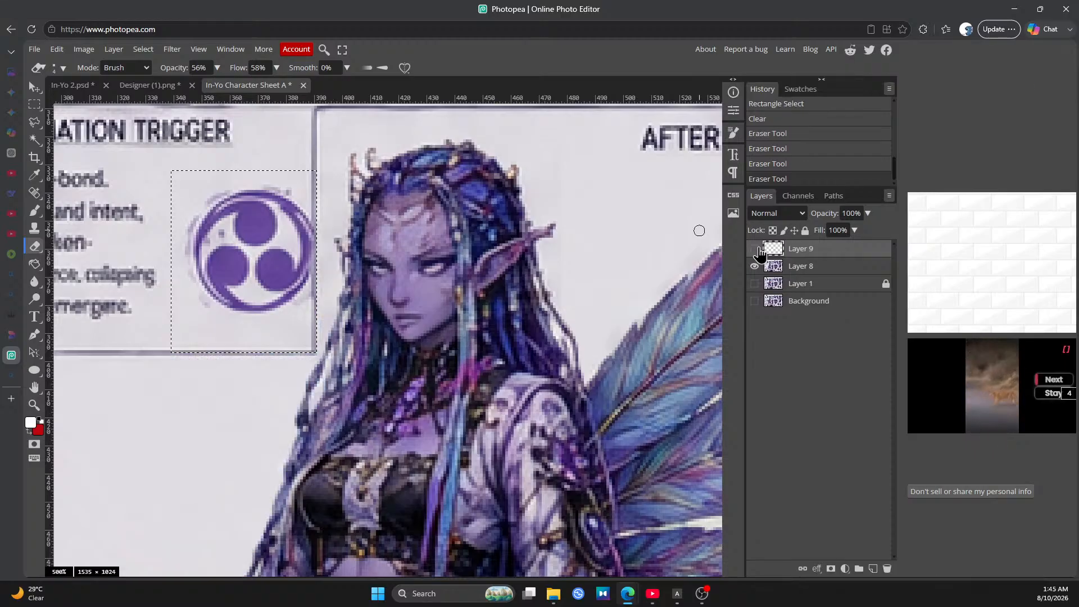
{"action": "left_click", "coordinate": [755, 249]}
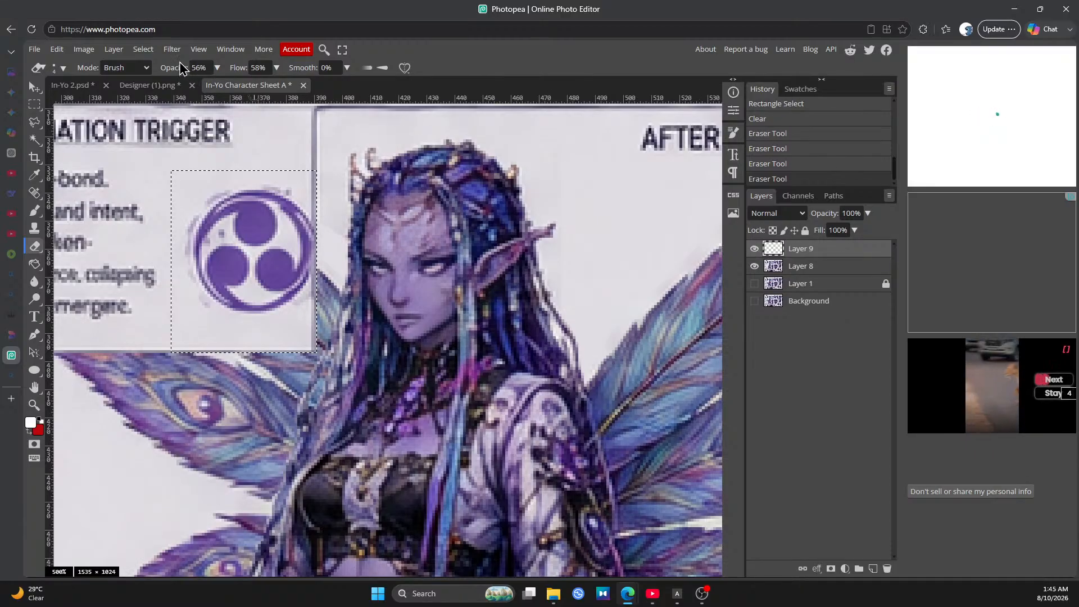
Deselect, compare with Layer 8 hidden, and erase the faint Layer 9 remnants between the text box border and the figure's hair
{"action": "left_click", "coordinate": [143, 50]}
{"action": "left_click", "coordinate": [154, 80]}
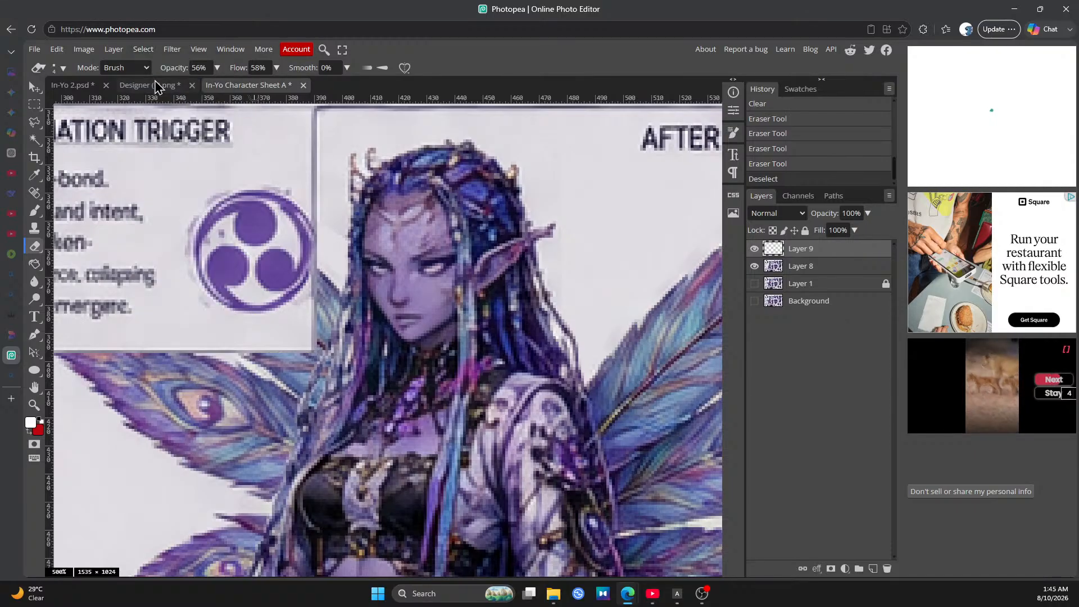
{"action": "left_click", "coordinate": [755, 265]}
{"action": "left_click", "coordinate": [755, 266]}
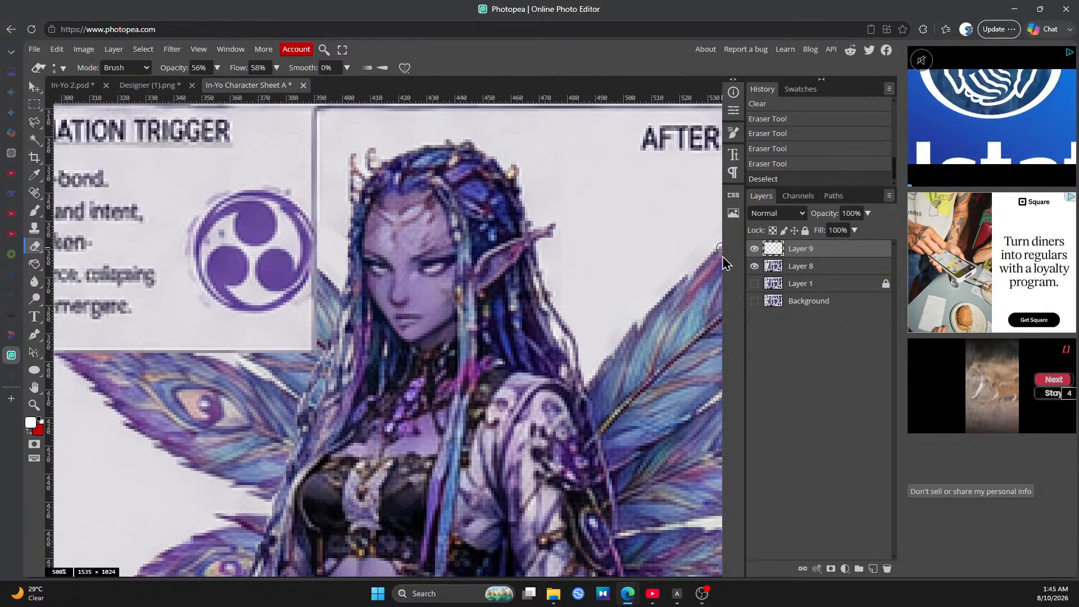
{"action": "left_click", "coordinate": [332, 229]}
{"action": "left_click", "coordinate": [330, 224]}
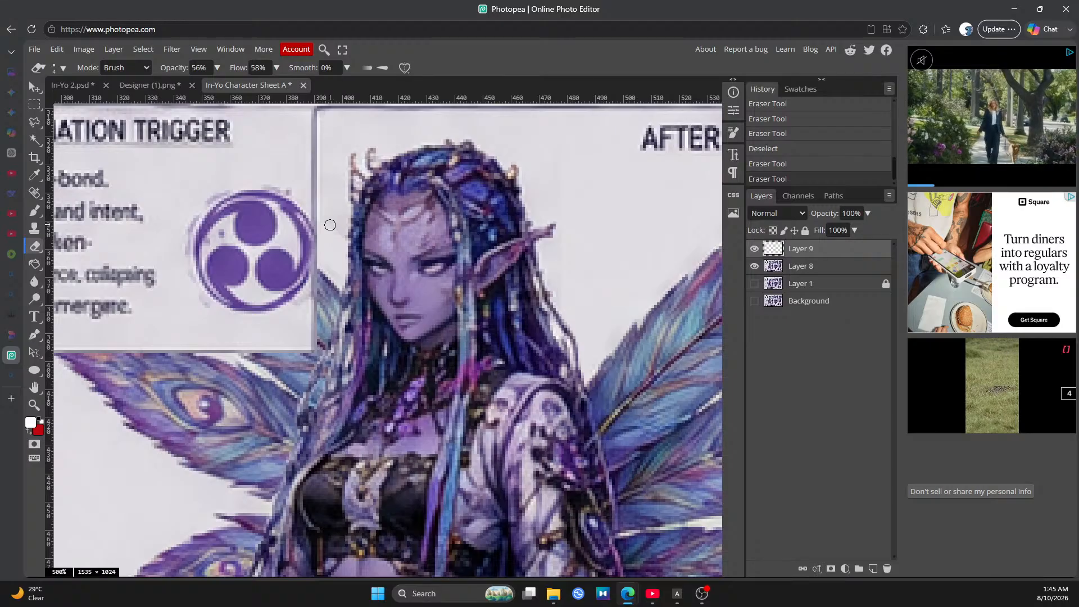
{"action": "left_click", "coordinate": [328, 222]}
{"action": "left_click", "coordinate": [330, 229]}
{"action": "left_click", "coordinate": [329, 230]}
{"action": "left_click", "coordinate": [332, 227]}
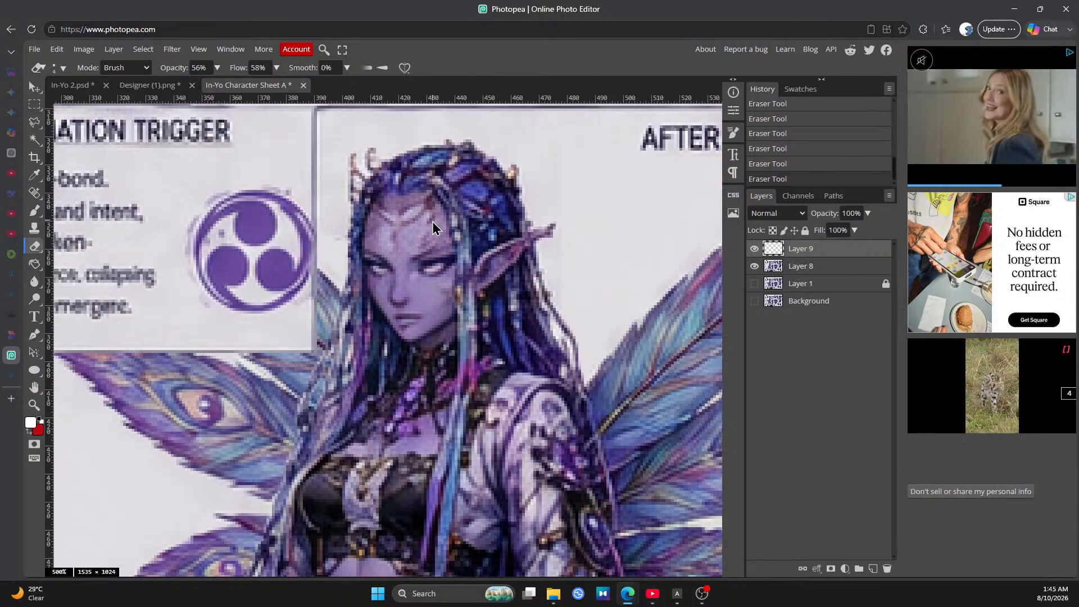
{"action": "key", "text": "ctrl+z"}
{"action": "left_click", "coordinate": [327, 230]}
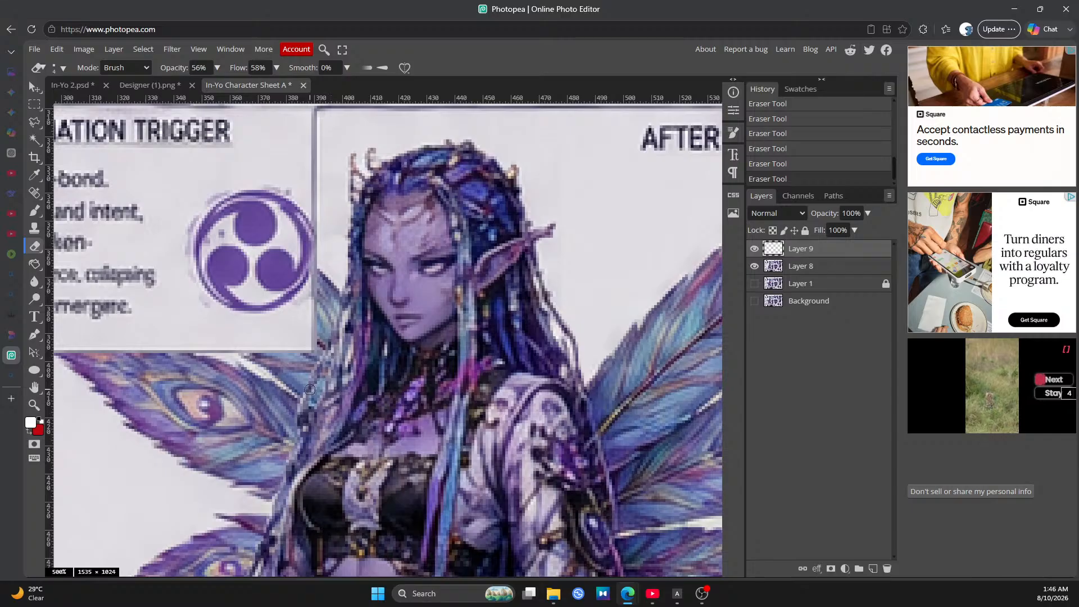
Dab the background between the text box border and the first figure's hair with the Sponge tool in Saturate mode at 100% flow
{"action": "left_click", "coordinate": [34, 405]}
{"action": "scroll", "coordinate": [264, 360], "scroll_direction": "down", "scroll_amount": 5}
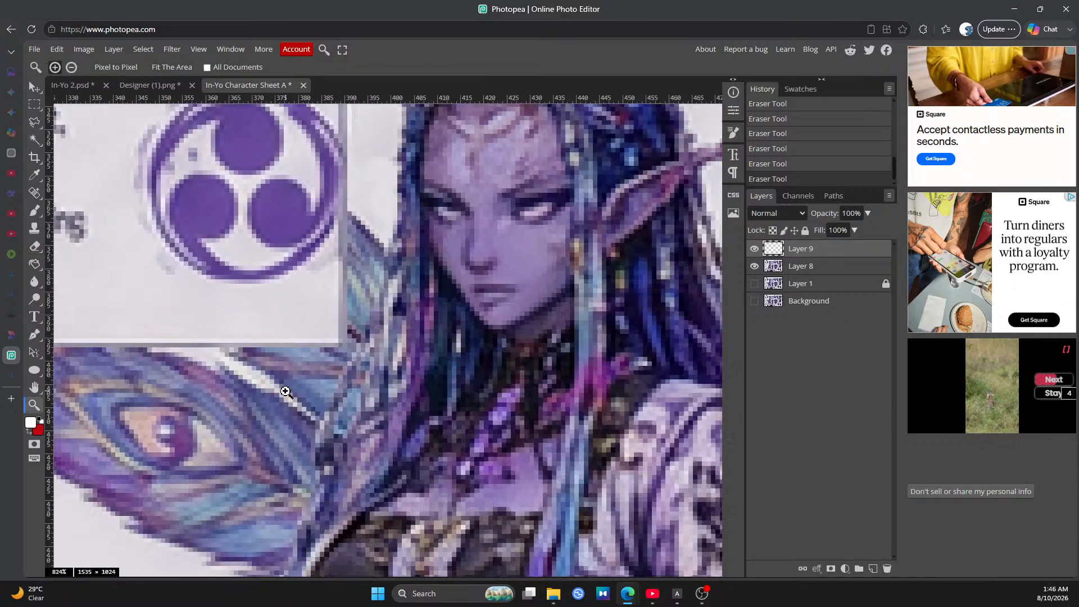
{"action": "scroll", "coordinate": [272, 367], "scroll_direction": "down", "scroll_amount": 2}
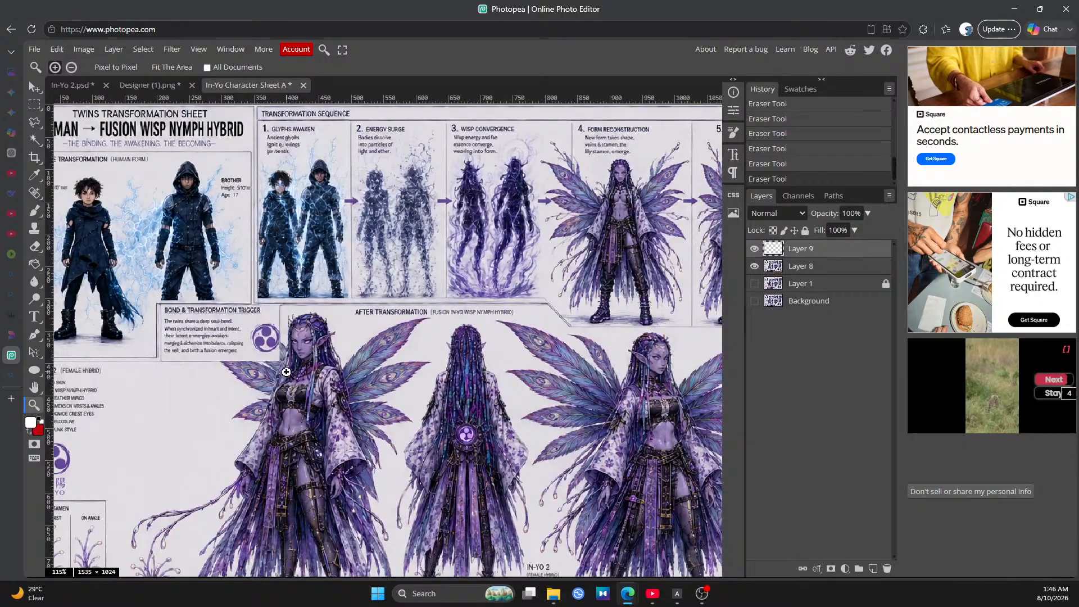
{"action": "scroll", "coordinate": [261, 335], "scroll_direction": "up", "scroll_amount": 8}
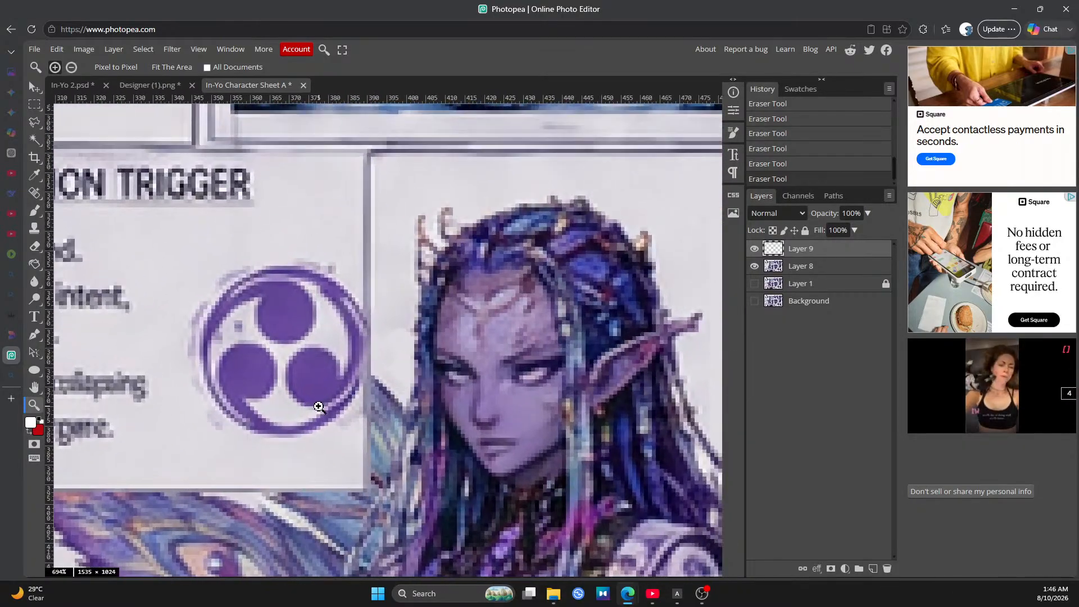
{"action": "left_click", "coordinate": [34, 298]}
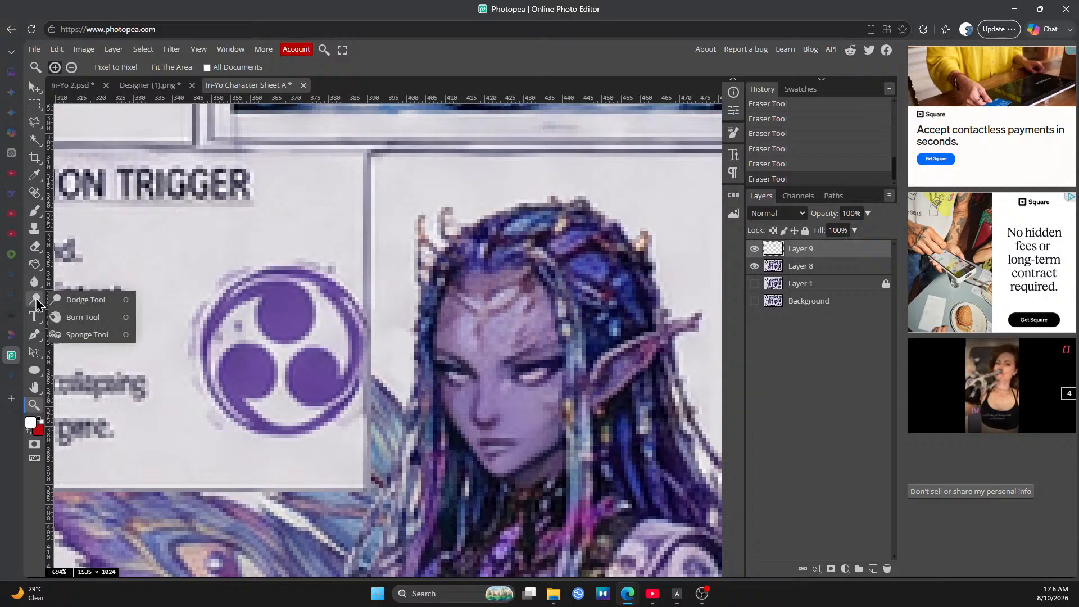
{"action": "left_click", "coordinate": [72, 334]}
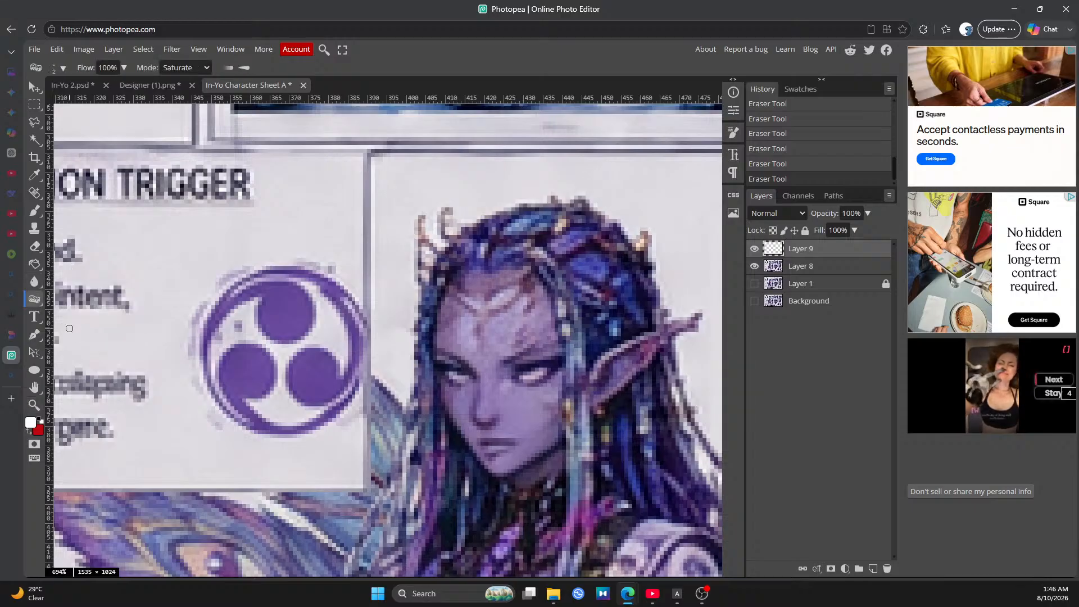
{"action": "left_click", "coordinate": [396, 333]}
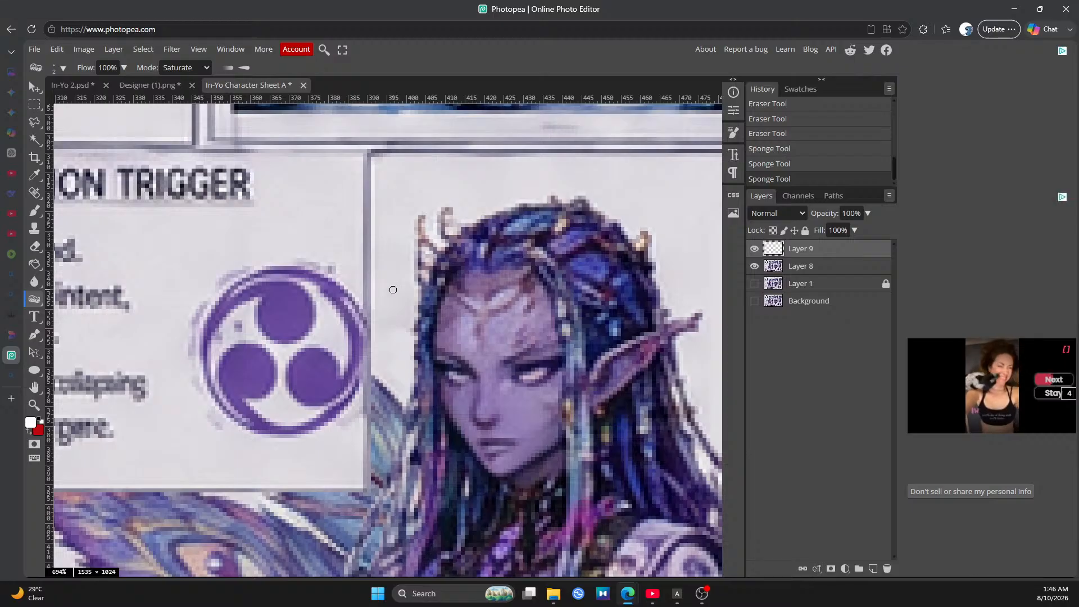
Try saturating the same background strip with an 18 px sponge brush, and undo the strokes
{"action": "left_click", "coordinate": [63, 68]}
{"action": "left_click_drag", "start_coordinate": [115, 99], "coordinate": [125, 100]}
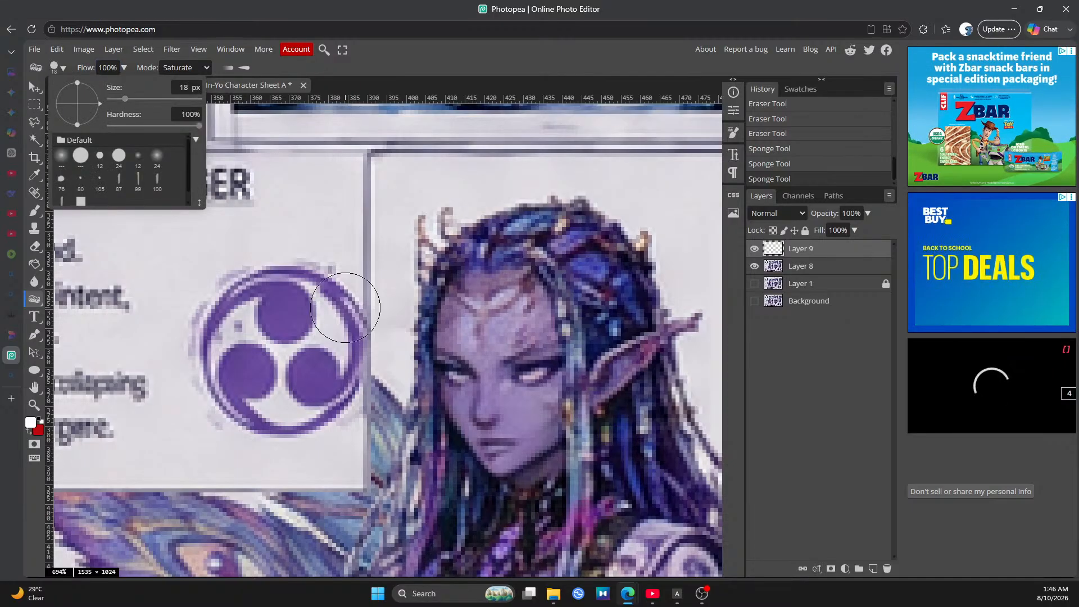
{"action": "mouse_move", "coordinate": [397, 344]}
{"action": "left_mouse_down"}
{"action": "mouse_move", "coordinate": [390, 248]}
{"action": "mouse_move", "coordinate": [391, 295]}
{"action": "mouse_move", "coordinate": [391, 261]}
{"action": "left_mouse_up"}
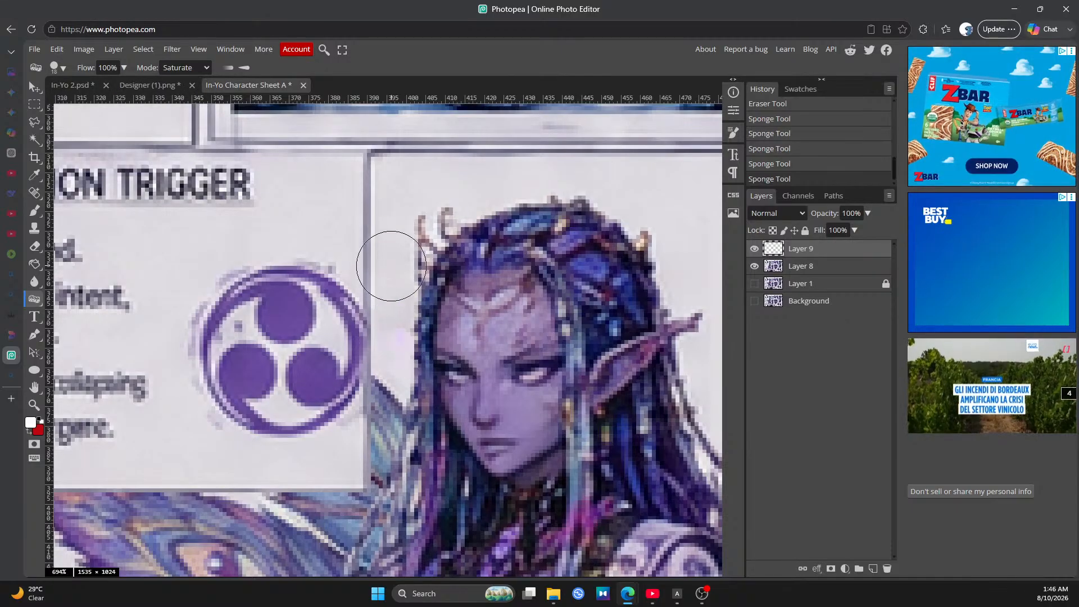
{"action": "key", "text": "ctrl+z"}
{"action": "key", "text": "ctrl+z"}
{"action": "key", "text": "ctrl+z"}
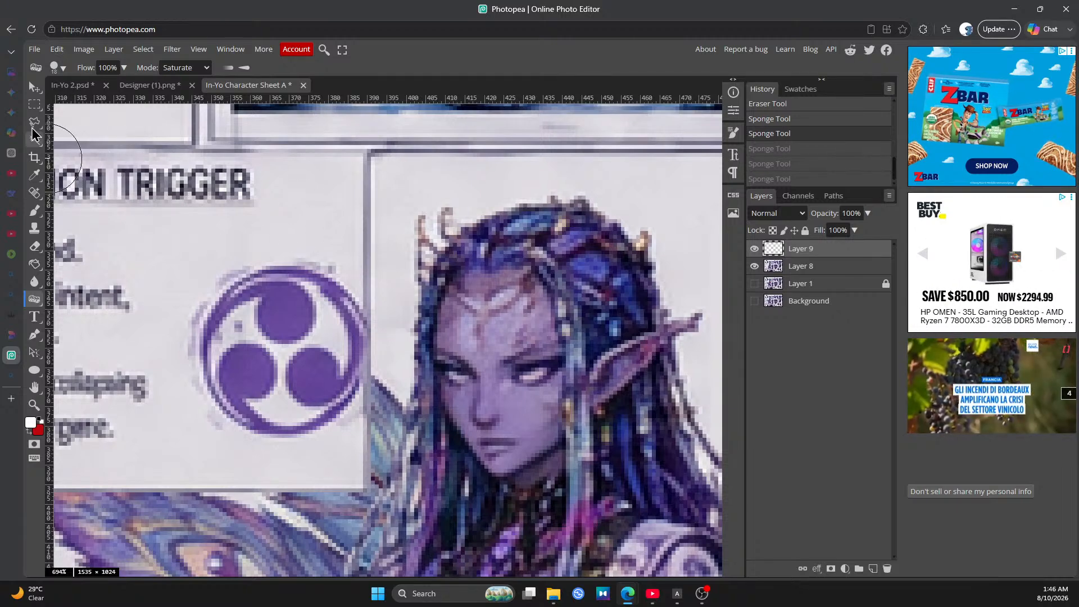
Copy a narrow rectangular patch of blank background beside the first figure's crown from Layer 8 and paste it as a new layer above Layer 9
{"action": "key", "text": "m"}
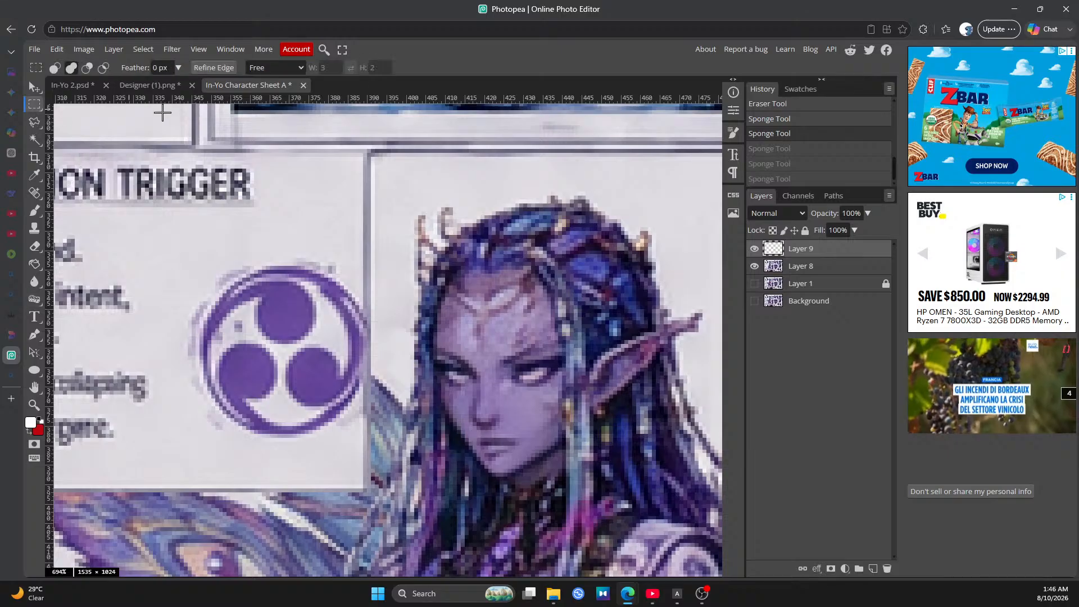
{"action": "left_click", "coordinate": [805, 268]}
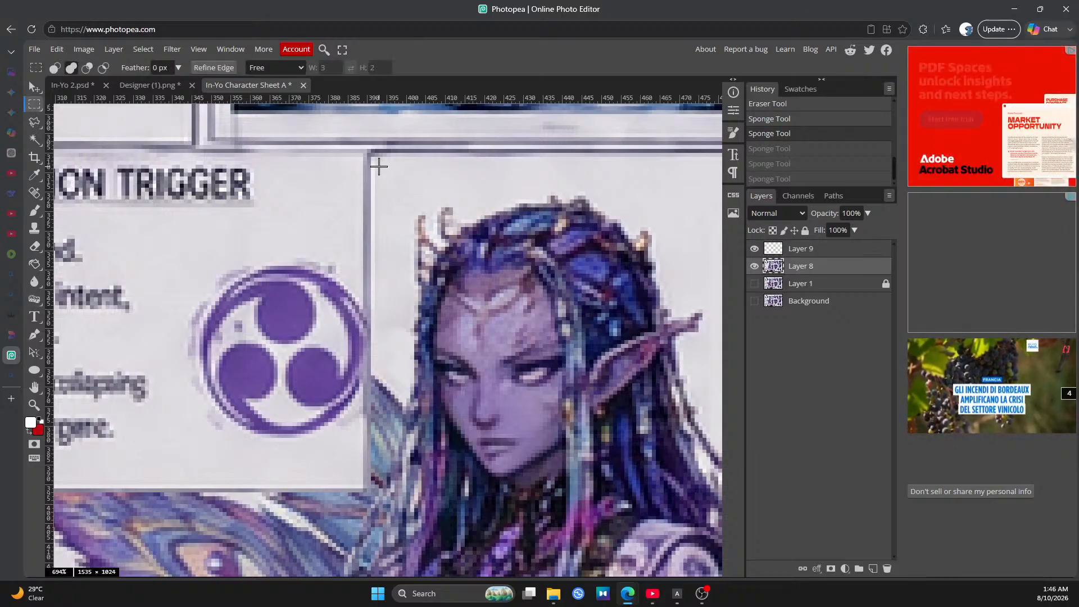
{"action": "left_click_drag", "start_coordinate": [371, 162], "coordinate": [410, 304]}
{"action": "left_click", "coordinate": [58, 48]}
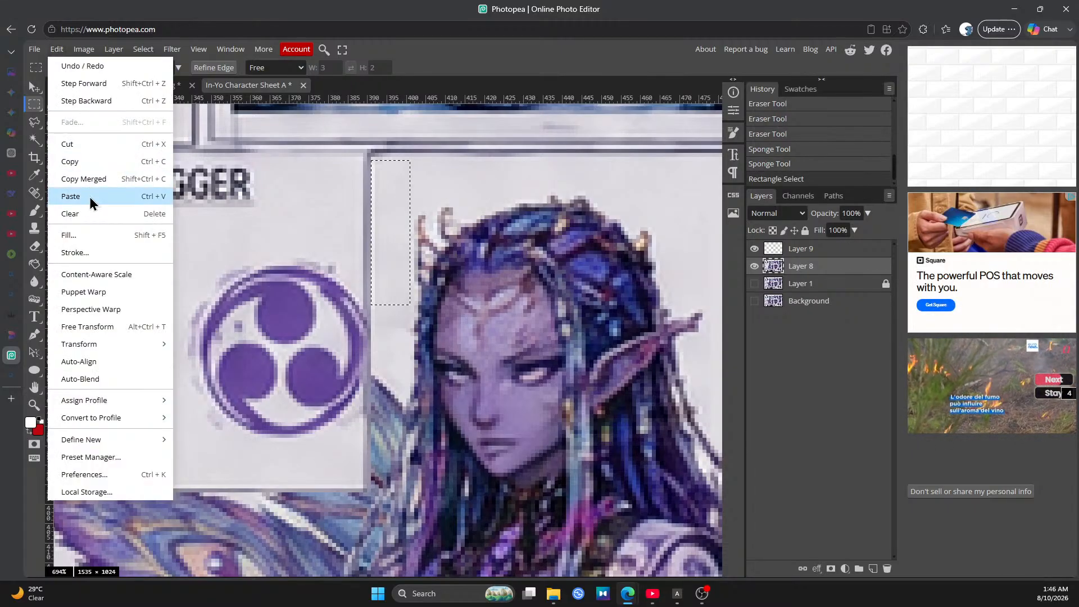
{"action": "left_click", "coordinate": [81, 163]}
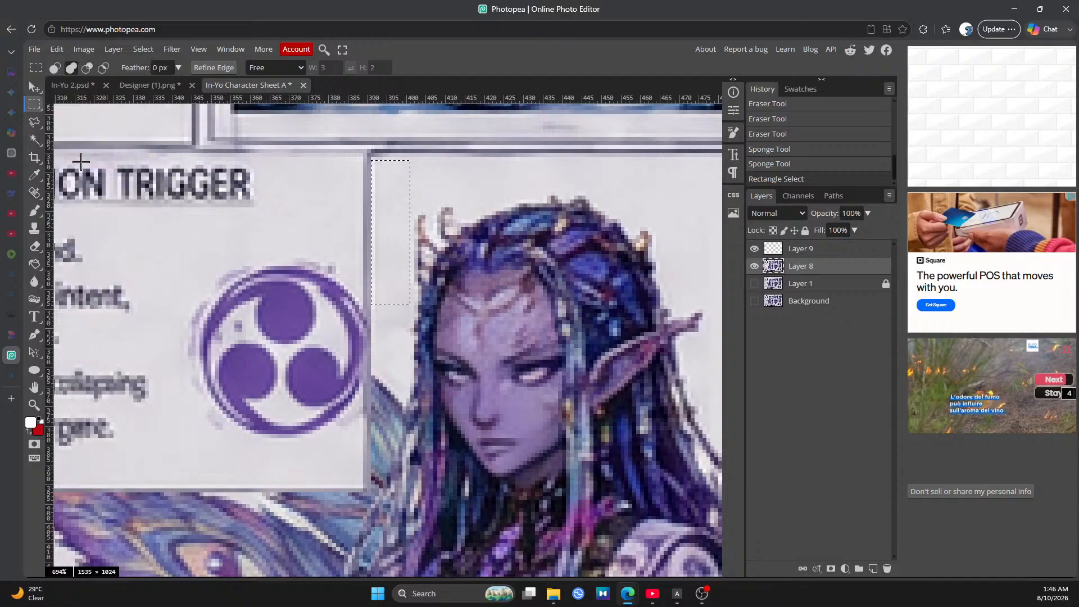
{"action": "left_click", "coordinate": [789, 253]}
{"action": "left_click", "coordinate": [59, 50]}
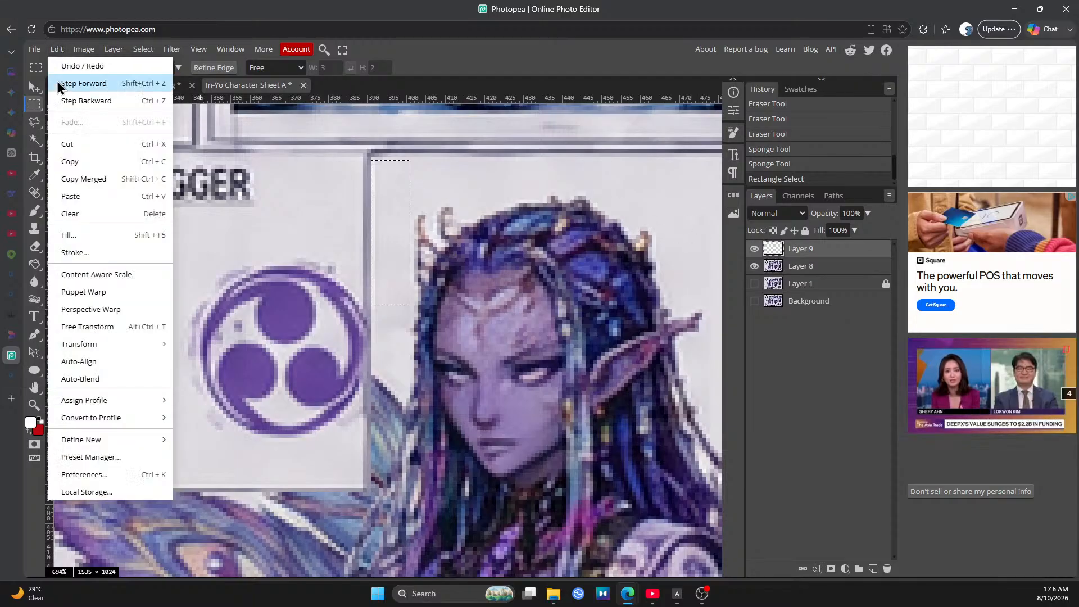
{"action": "left_click", "coordinate": [76, 197]}
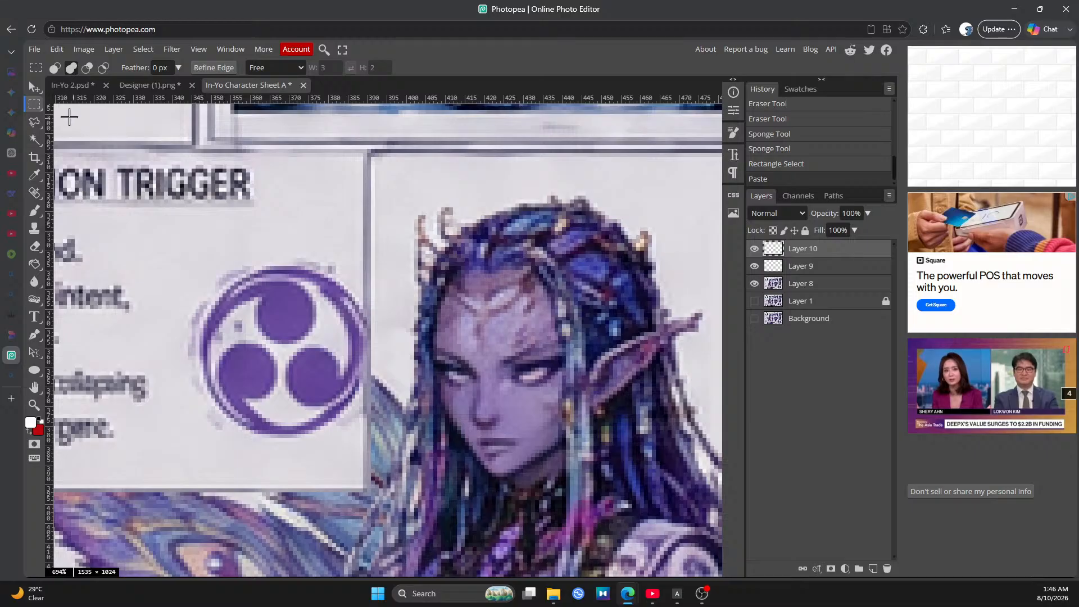
Move the Layer 10 background patch over the strip between the text box border and the first figure's hair, and soften its edges with the Eraser
{"action": "left_click", "coordinate": [34, 87]}
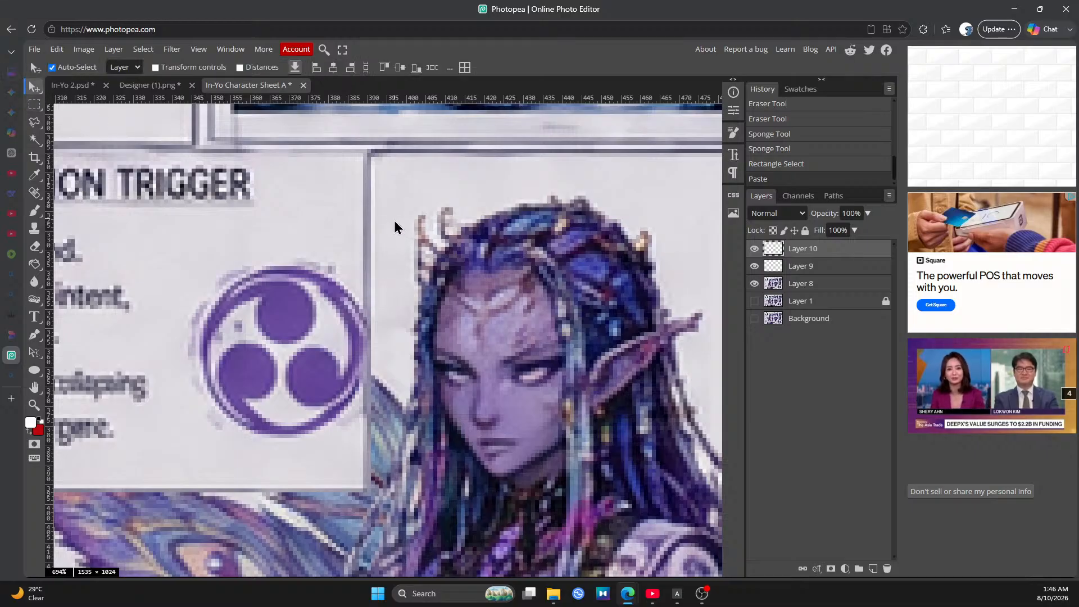
{"action": "left_click", "coordinate": [392, 275]}
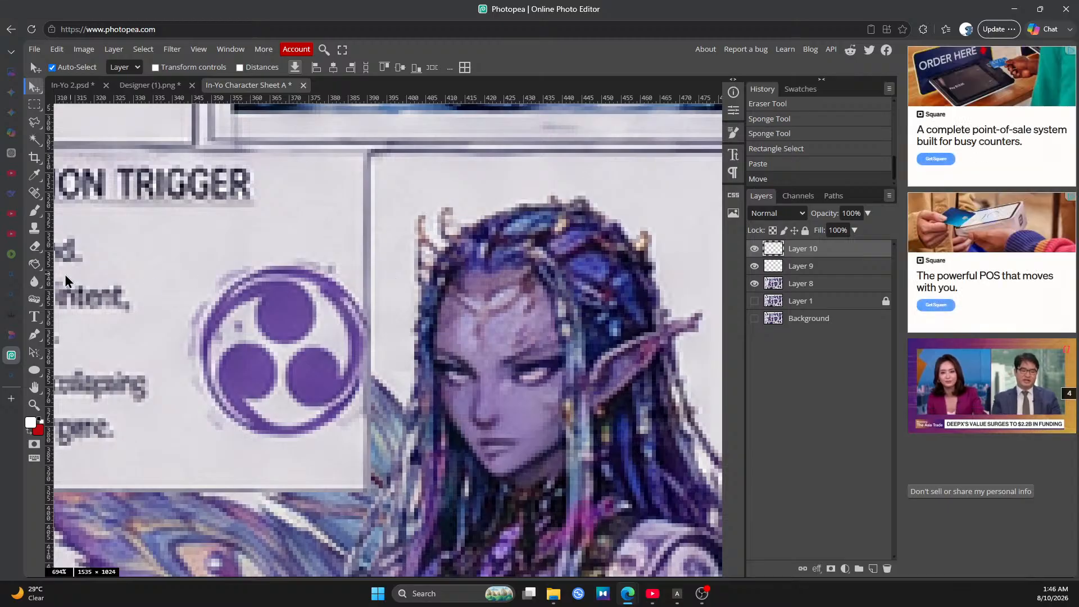
{"action": "left_click", "coordinate": [34, 247]}
{"action": "left_click", "coordinate": [374, 372]}
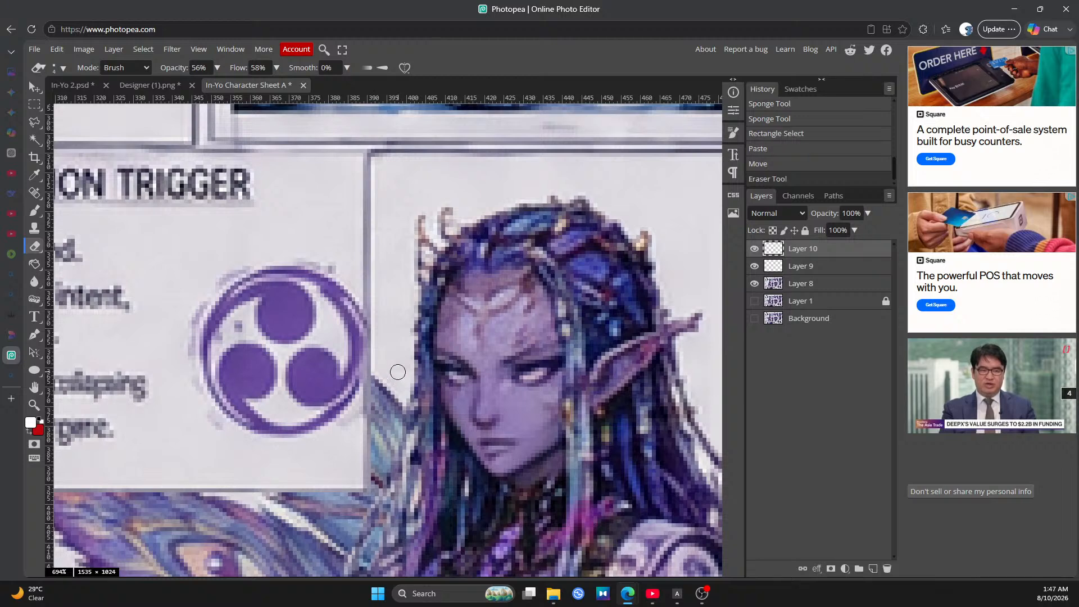
{"action": "left_click", "coordinate": [399, 369]}
{"action": "left_click", "coordinate": [398, 368]}
{"action": "left_click", "coordinate": [397, 368]}
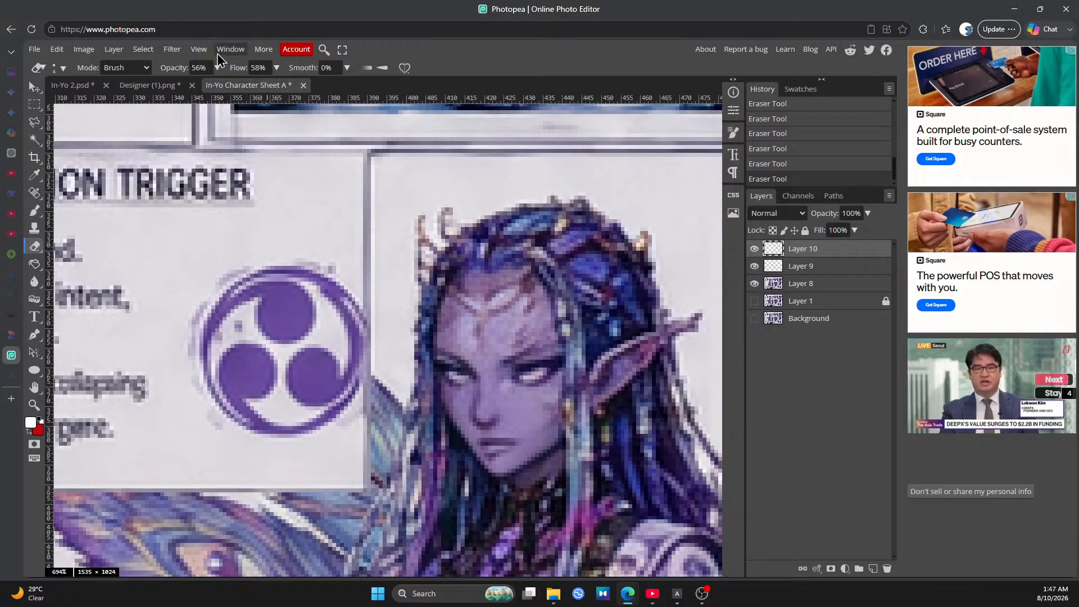
Save the whole sheet as a PSD named In-Yo Character Sheet B in the In-Yo Graphic Chapter images folder
{"action": "left_click", "coordinate": [200, 50]}
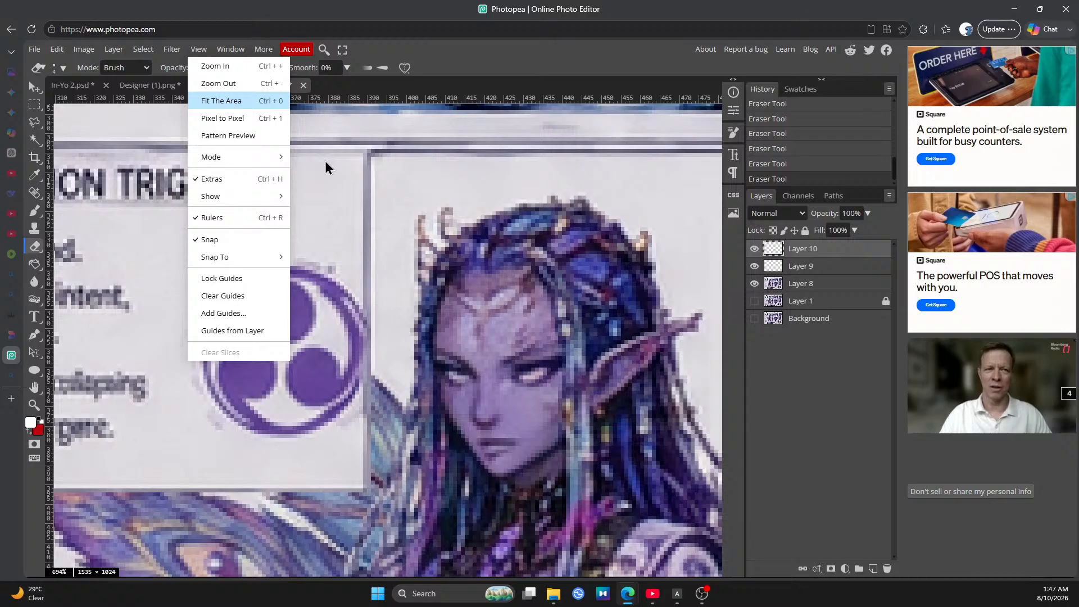
{"action": "left_click", "coordinate": [227, 100]}
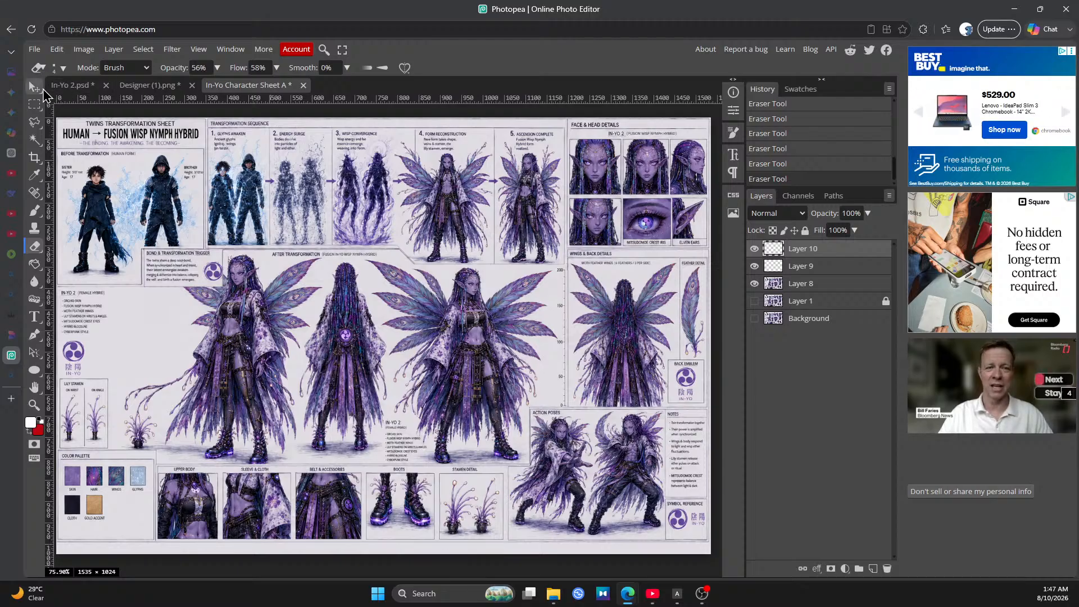
{"action": "key", "text": "v"}
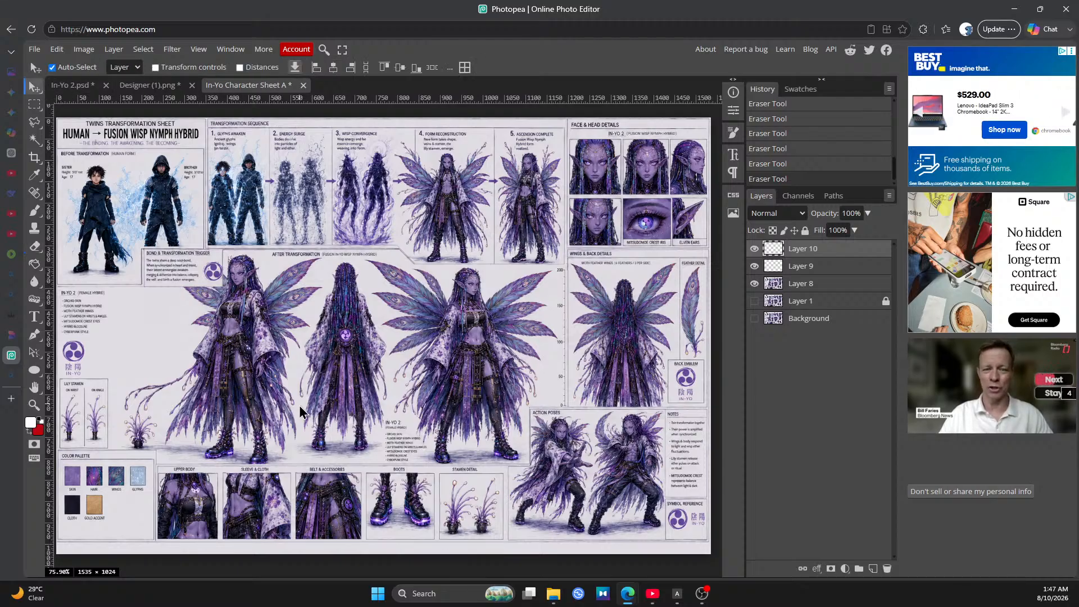
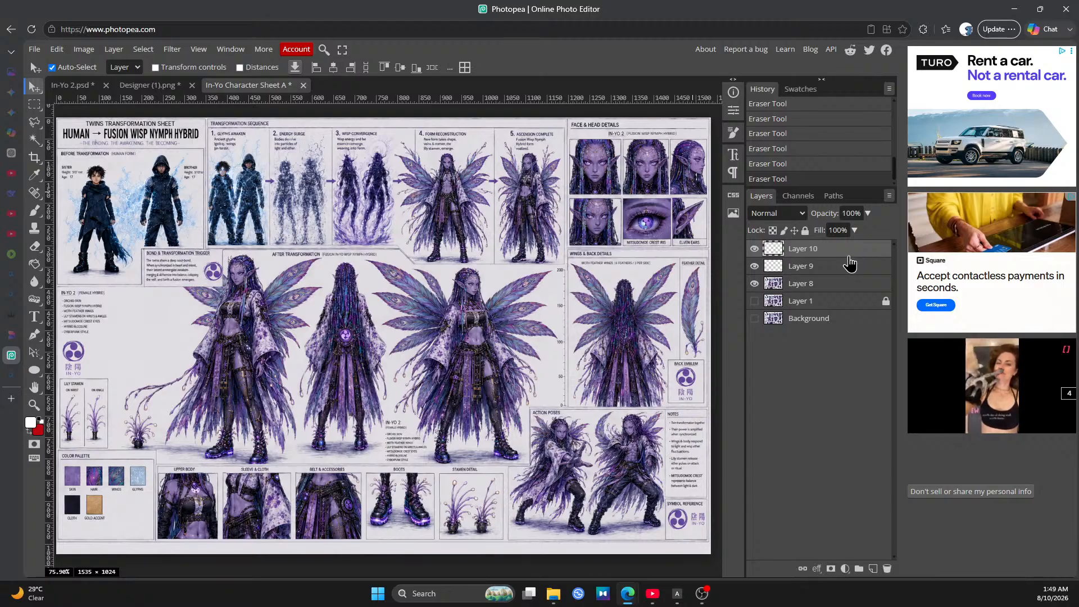
{"action": "left_click", "coordinate": [36, 50]}
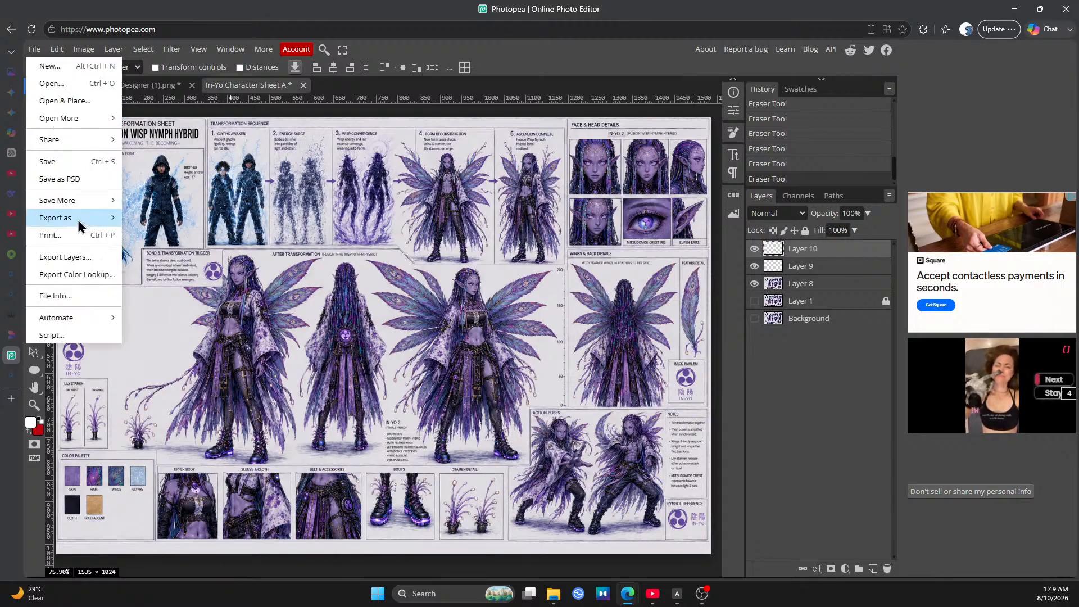
{"action": "left_click", "coordinate": [92, 181]}
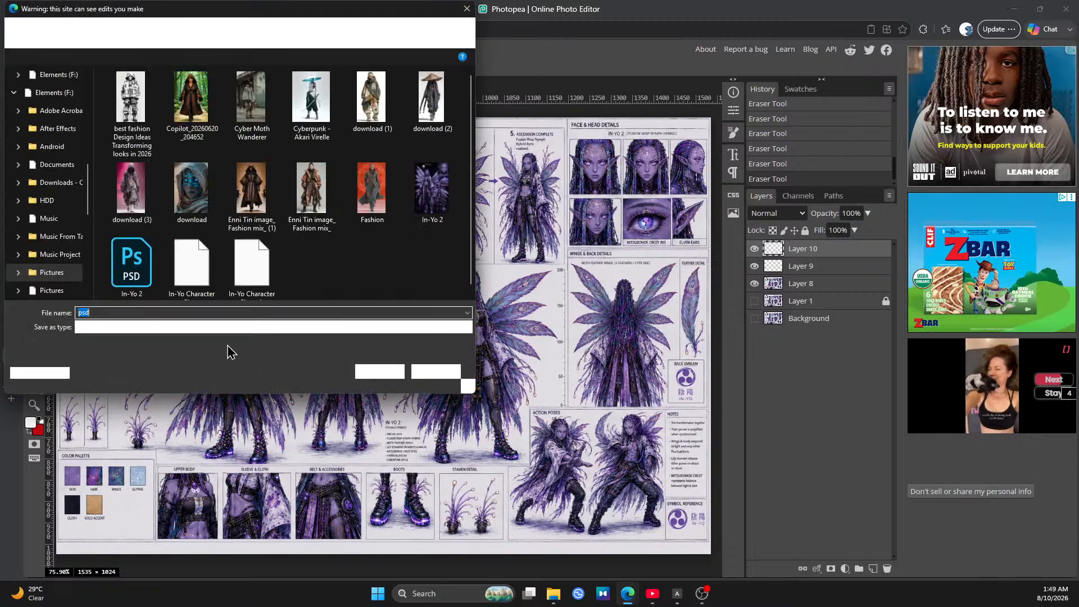
{"action": "left_click", "coordinate": [252, 279]}
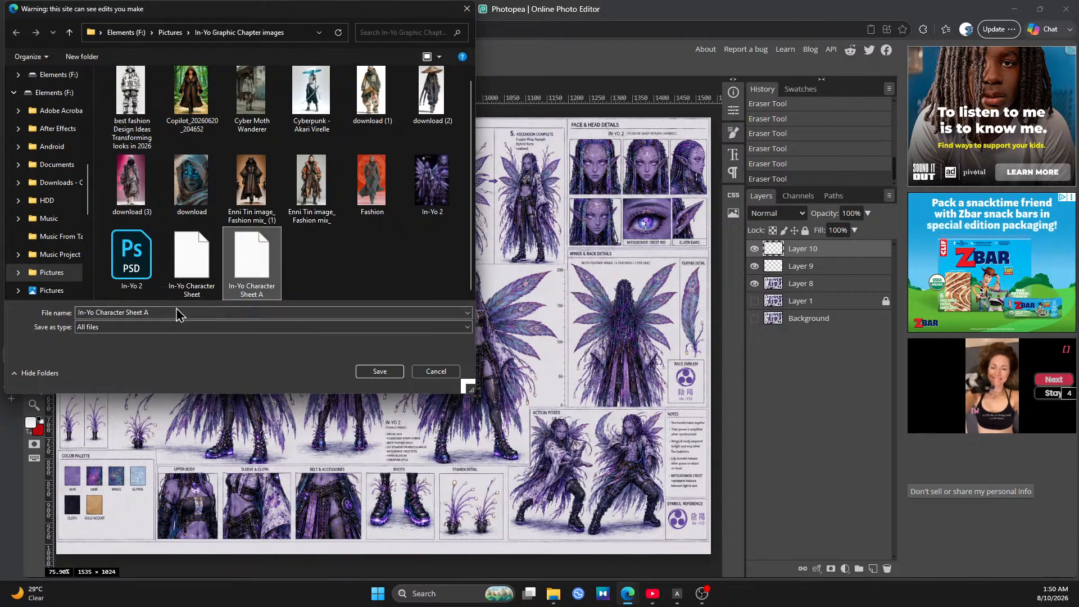
{"action": "left_click", "coordinate": [169, 311]}
{"action": "left_click", "coordinate": [170, 311]}
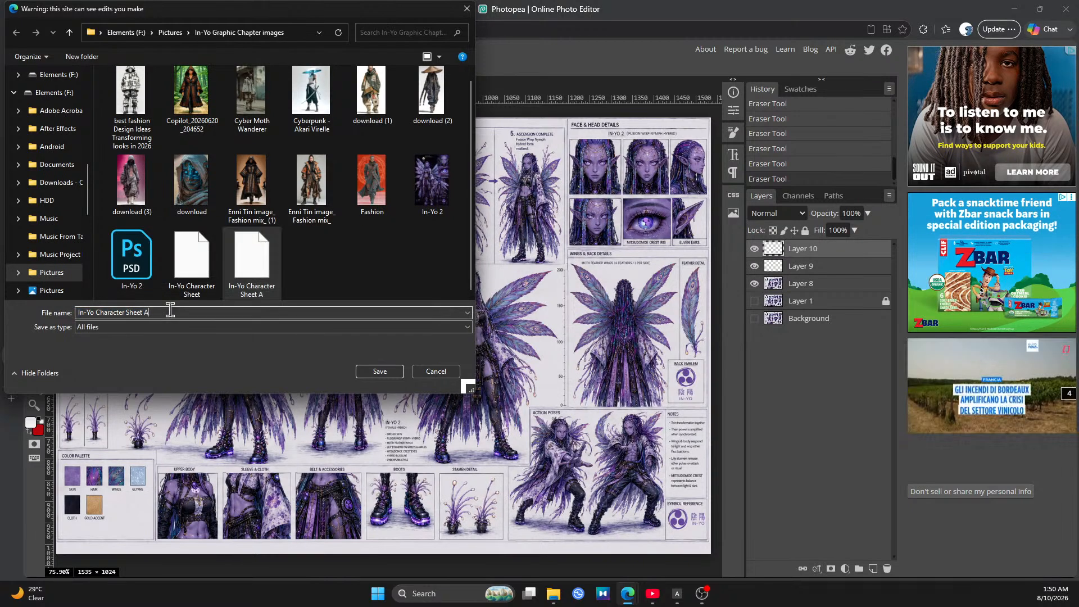
{"action": "key", "text": "BackSpace"}
{"action": "type", "text": "B"}
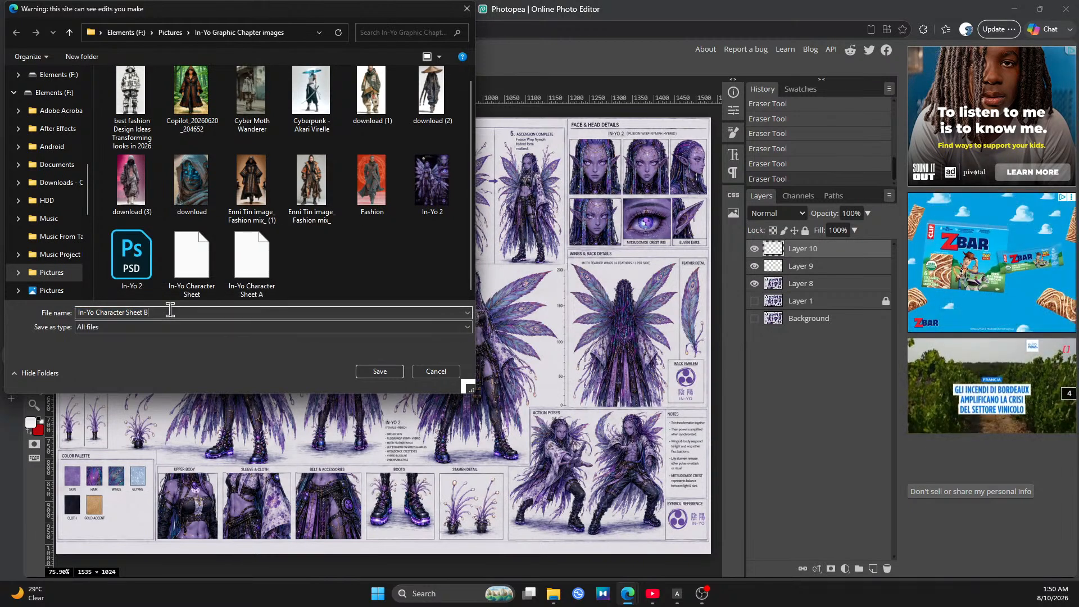
{"action": "left_click", "coordinate": [380, 372]}
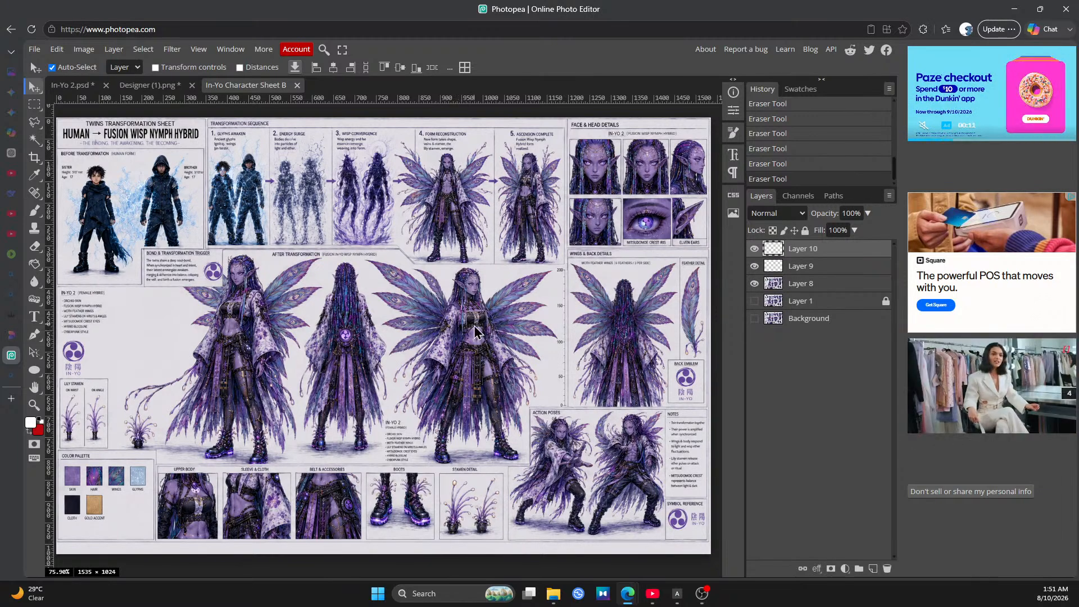
Lasso the small innermost feather on the third transformed figure's left-hand wing in Layer 8, copy it, and paste it as a new layer above Layer 10
{"action": "left_click", "coordinate": [797, 284]}
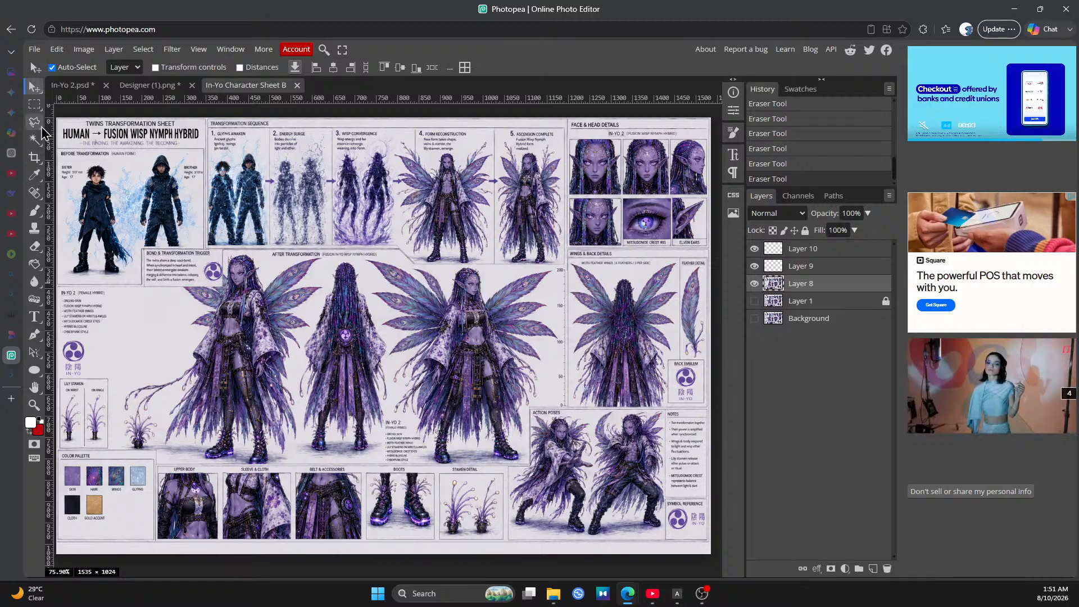
{"action": "left_click", "coordinate": [34, 405]}
{"action": "left_click", "coordinate": [426, 289]}
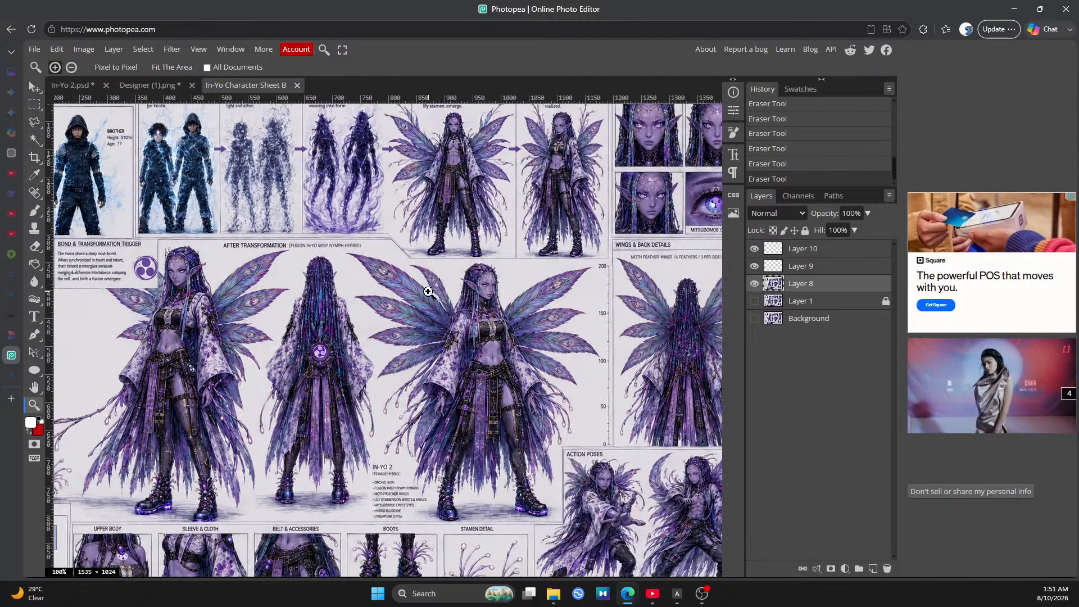
{"action": "left_click", "coordinate": [431, 291]}
{"action": "left_click", "coordinate": [450, 284]}
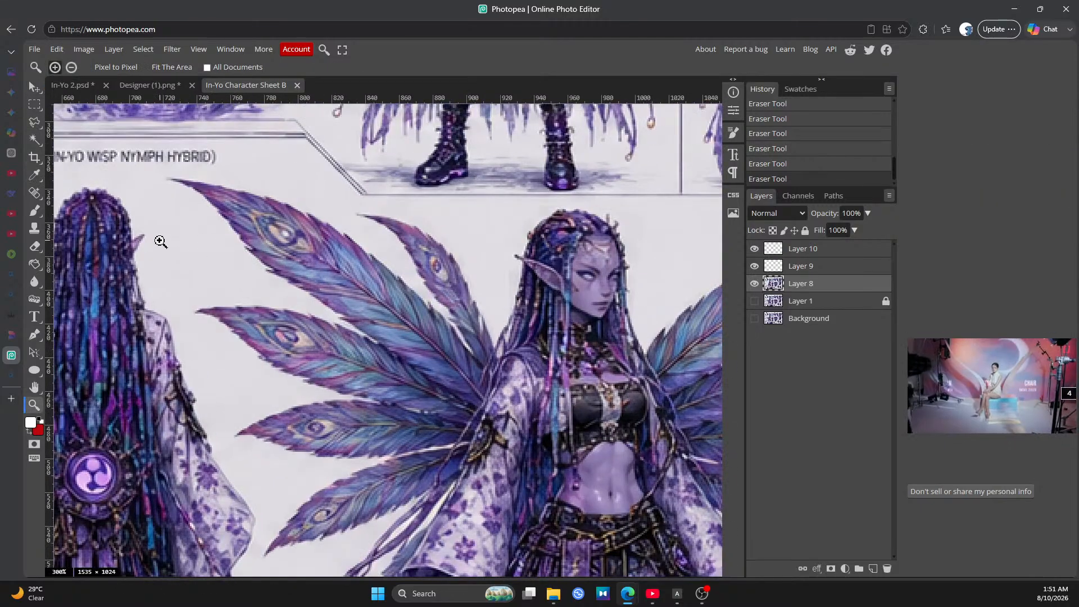
{"action": "left_click", "coordinate": [34, 122]}
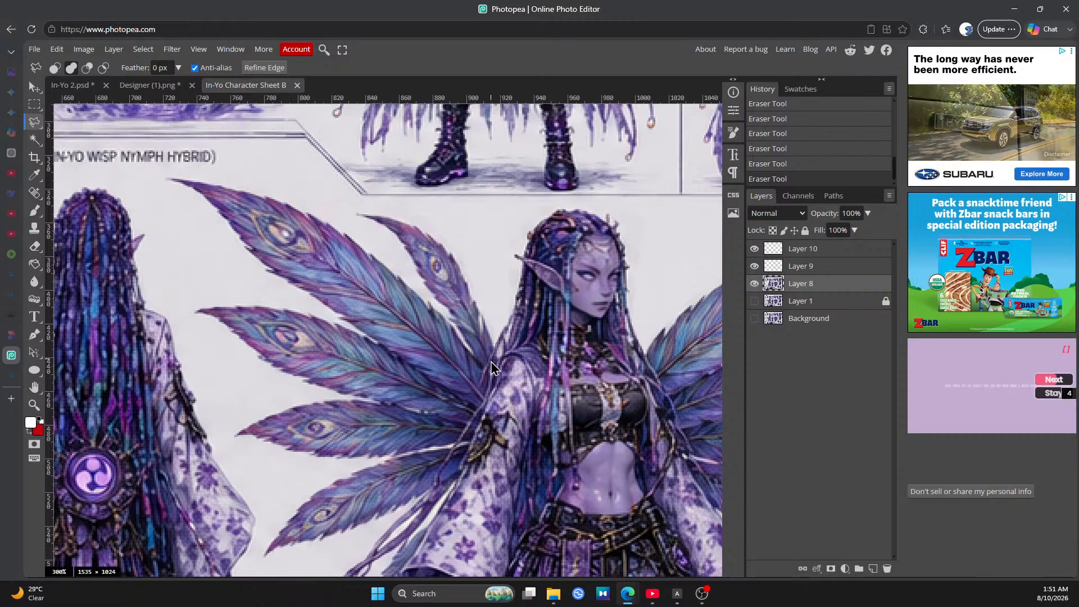
{"action": "mouse_move", "coordinate": [497, 343]}
{"action": "left_mouse_down"}
{"action": "mouse_move", "coordinate": [485, 371]}
{"action": "mouse_move", "coordinate": [395, 258]}
{"action": "mouse_move", "coordinate": [331, 203]}
{"action": "mouse_move", "coordinate": [399, 201]}
{"action": "mouse_move", "coordinate": [480, 254]}
{"action": "mouse_move", "coordinate": [497, 343]}
{"action": "left_mouse_up"}
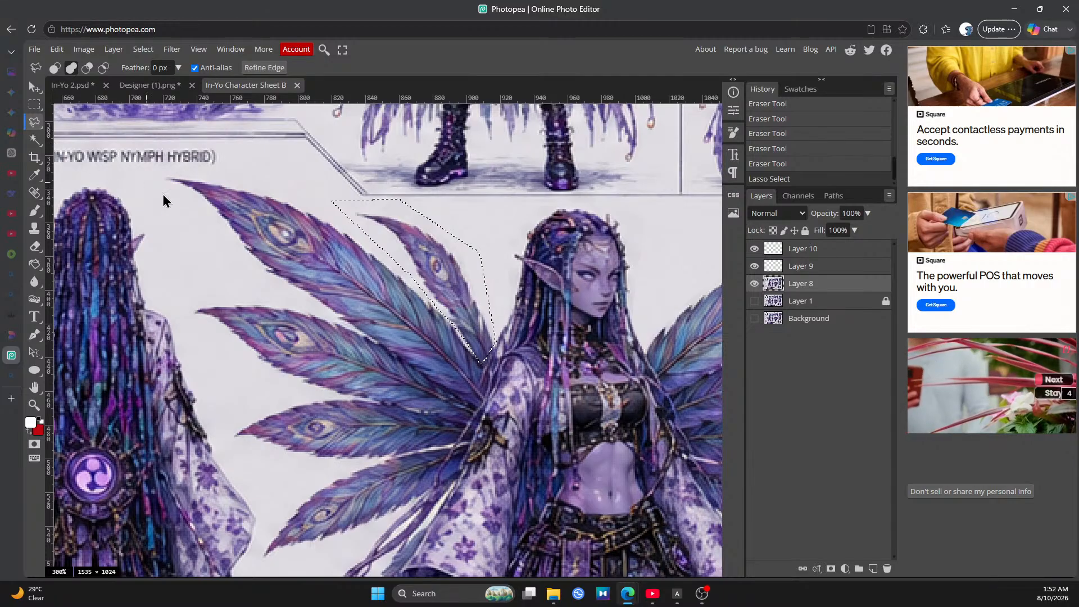
{"action": "left_click", "coordinate": [57, 49]}
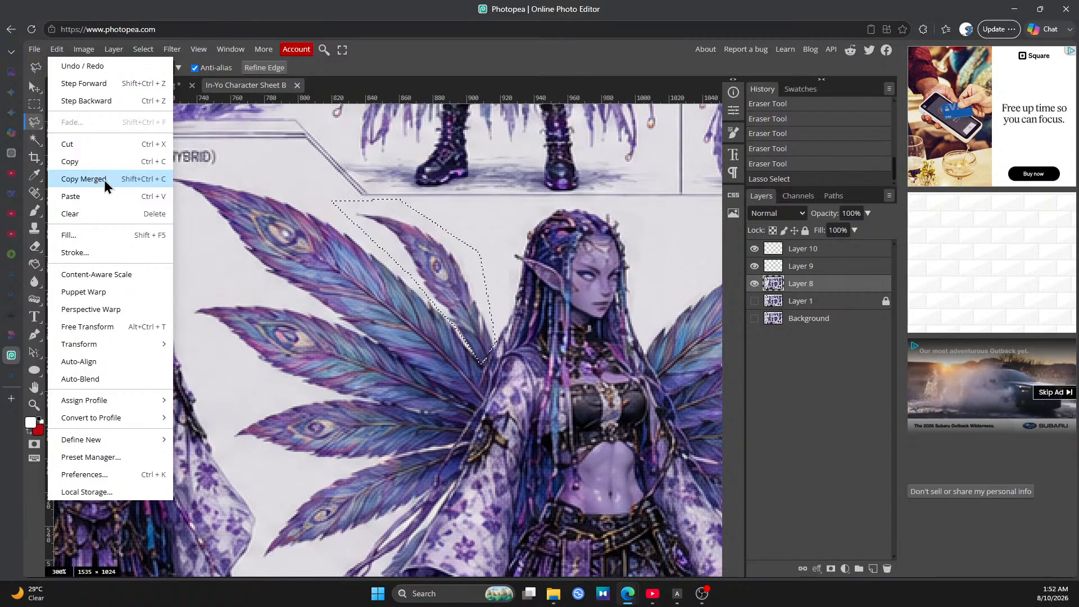
{"action": "left_click", "coordinate": [77, 163]}
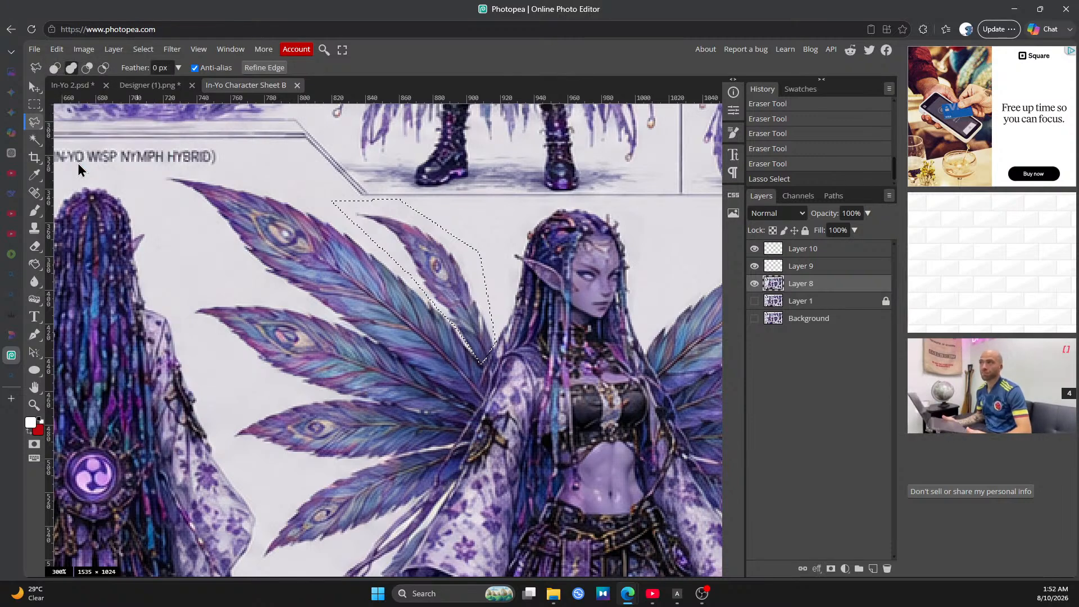
{"action": "left_click", "coordinate": [849, 253]}
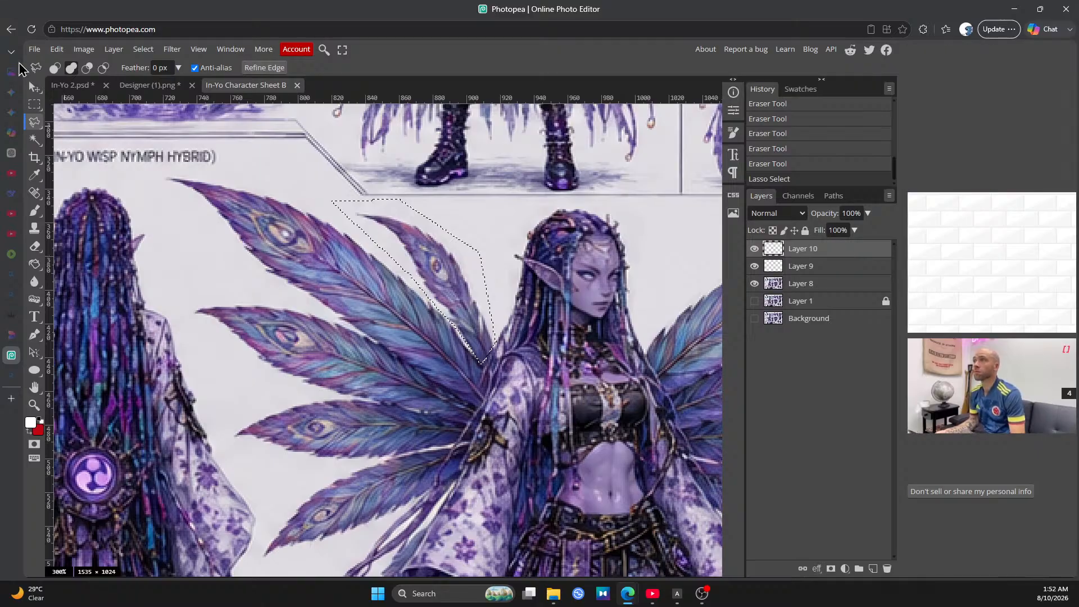
{"action": "left_click", "coordinate": [56, 49]}
{"action": "left_click", "coordinate": [83, 198]}
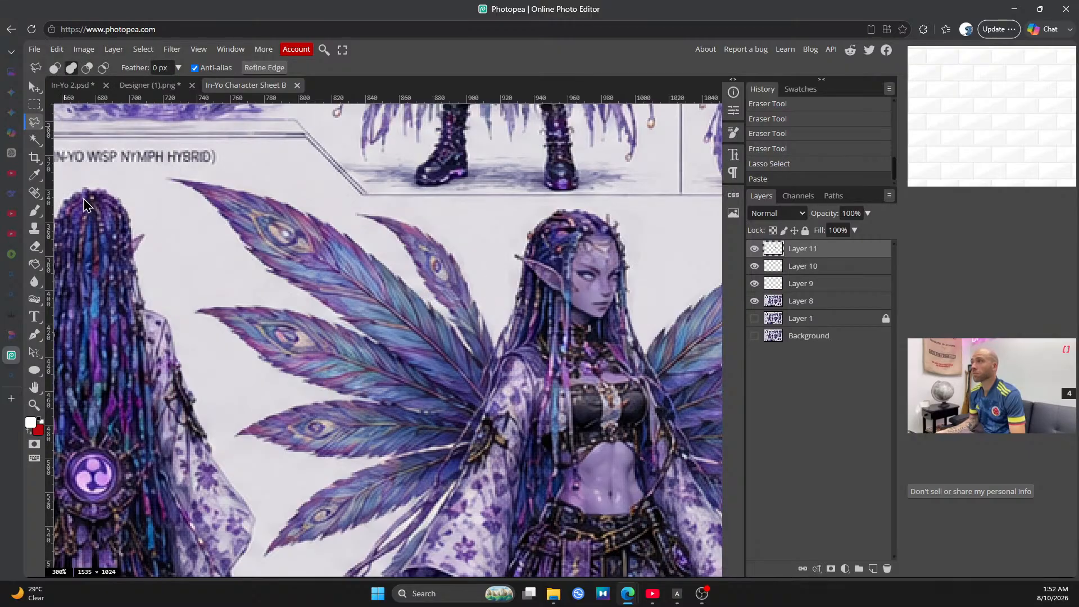
Flip the pasted feather horizontally and place it beside the figure's face as the matching inner feather of the opposite wing
{"action": "left_click", "coordinate": [57, 49]}
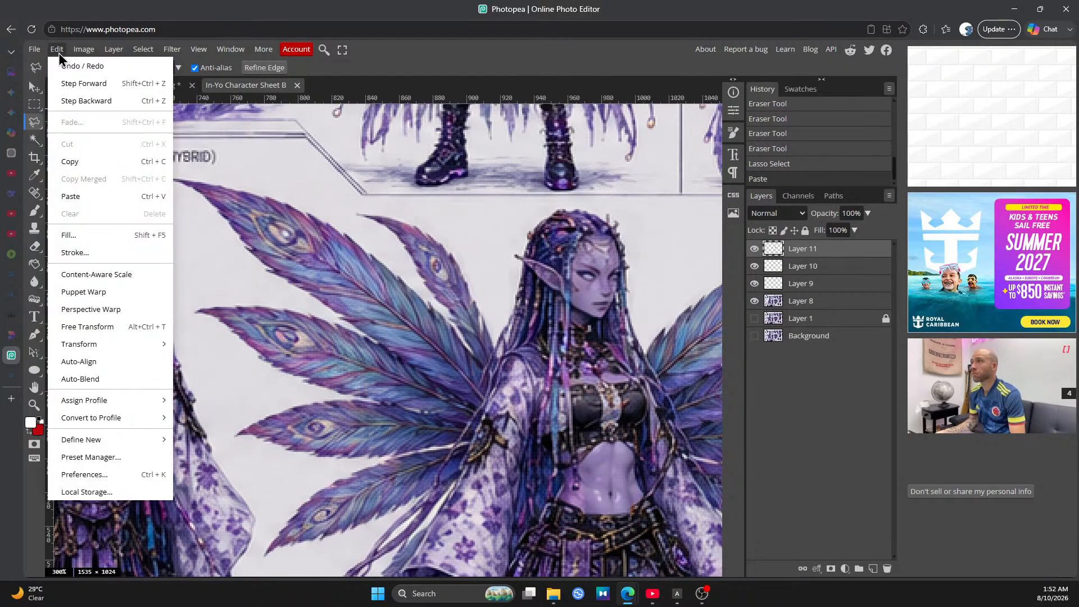
{"action": "mouse_move", "coordinate": [140, 344]}
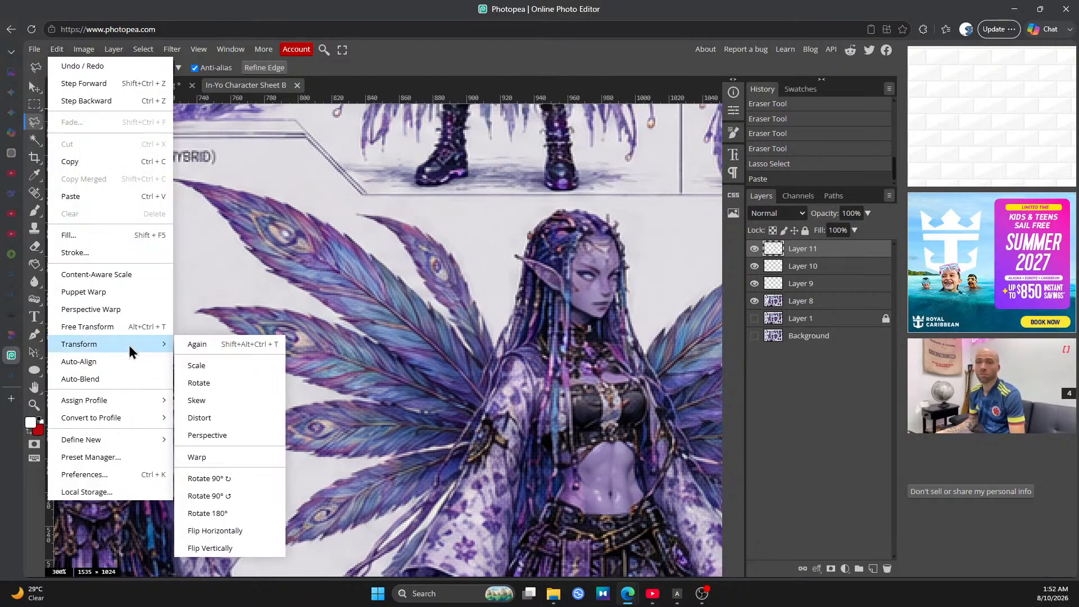
{"action": "left_click", "coordinate": [236, 531]}
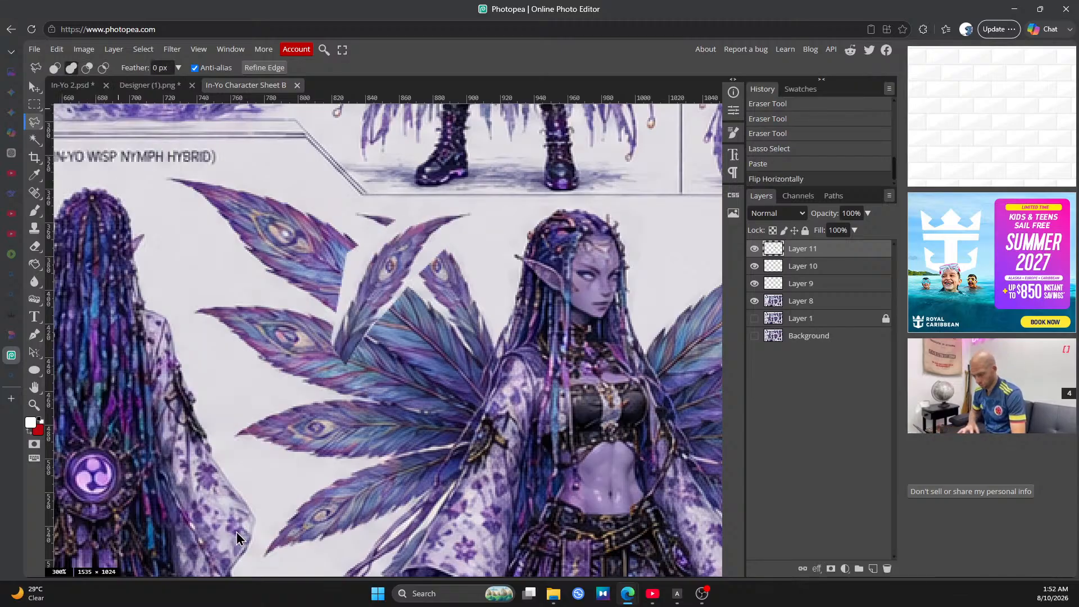
{"action": "left_click", "coordinate": [35, 92]}
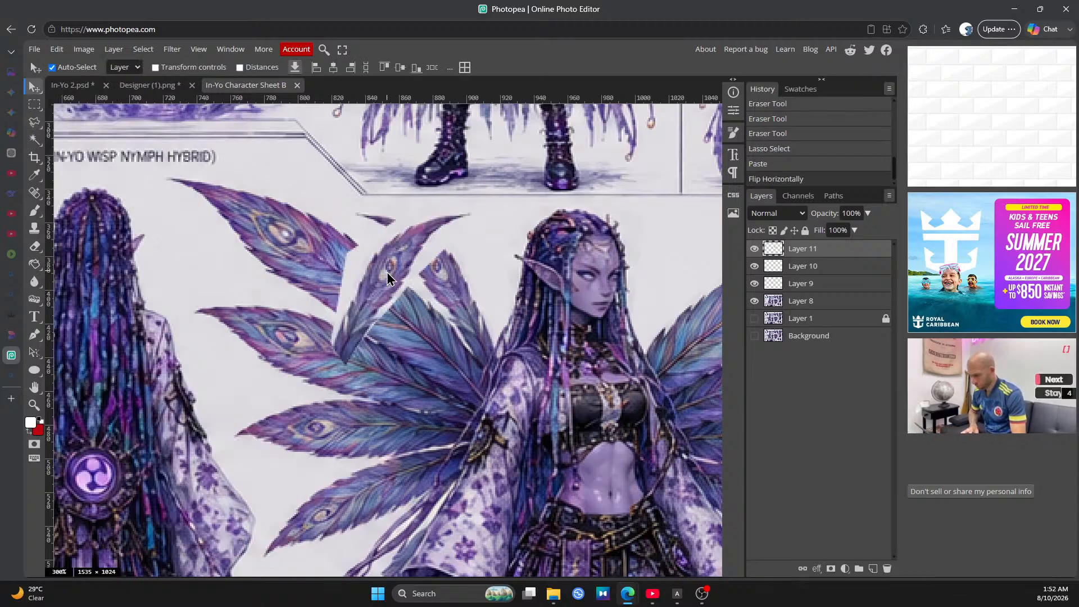
{"action": "left_click_drag", "start_coordinate": [387, 272], "coordinate": [646, 317]}
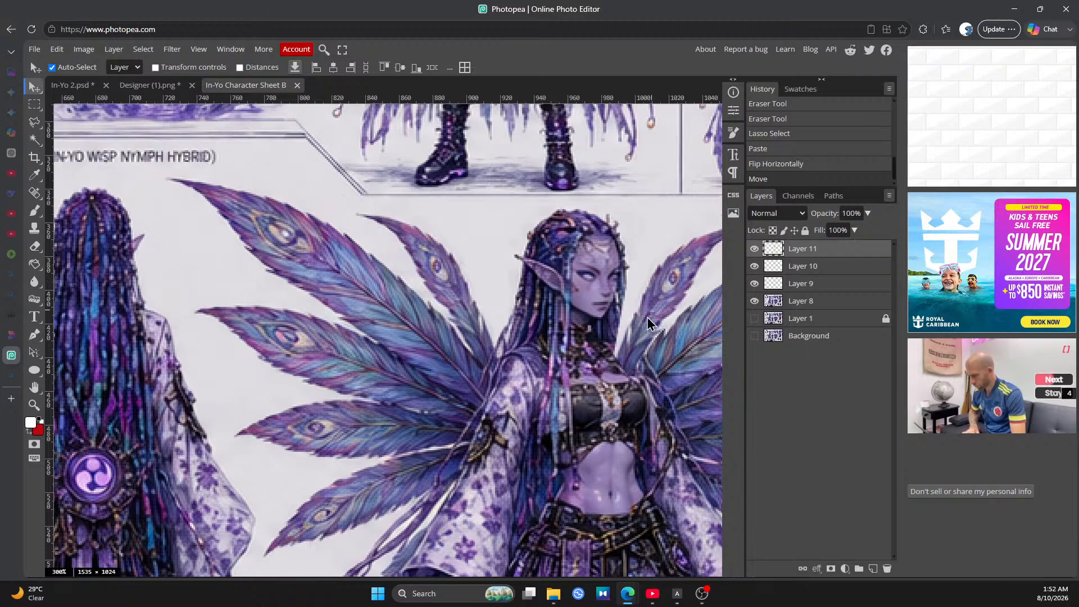
{"action": "left_click", "coordinate": [34, 388]}
{"action": "left_click_drag", "start_coordinate": [607, 474], "coordinate": [409, 490]}
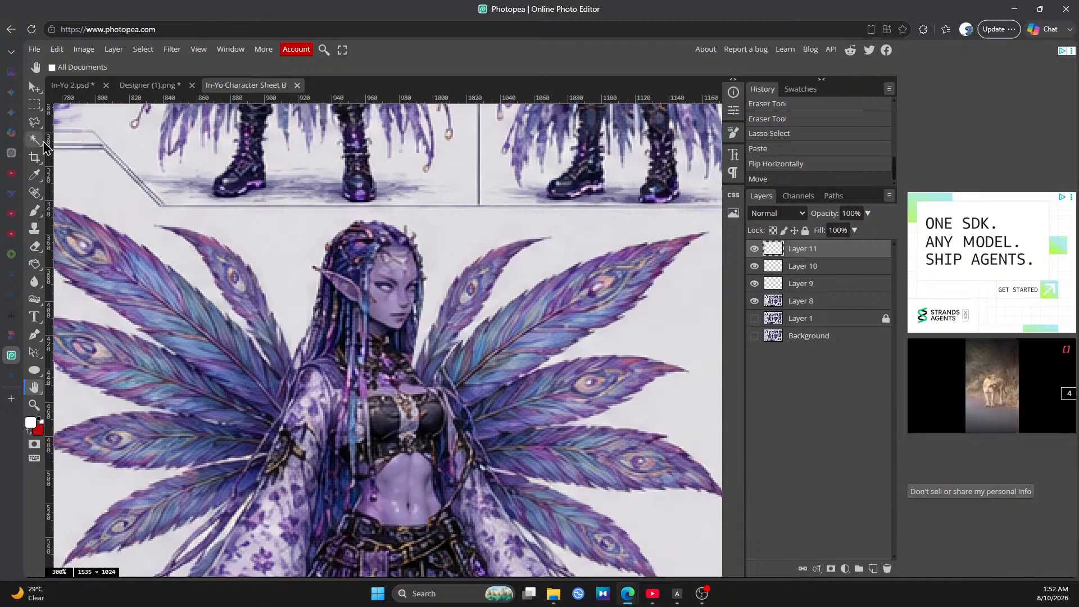
{"action": "left_click", "coordinate": [37, 87]}
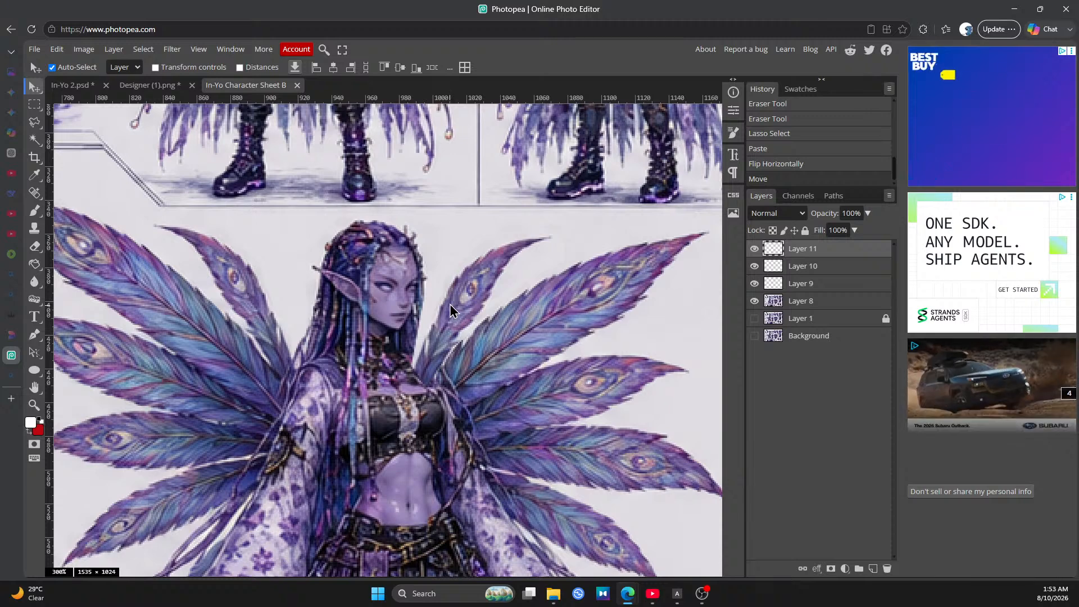
{"action": "left_click_drag", "start_coordinate": [454, 293], "coordinate": [456, 296]}
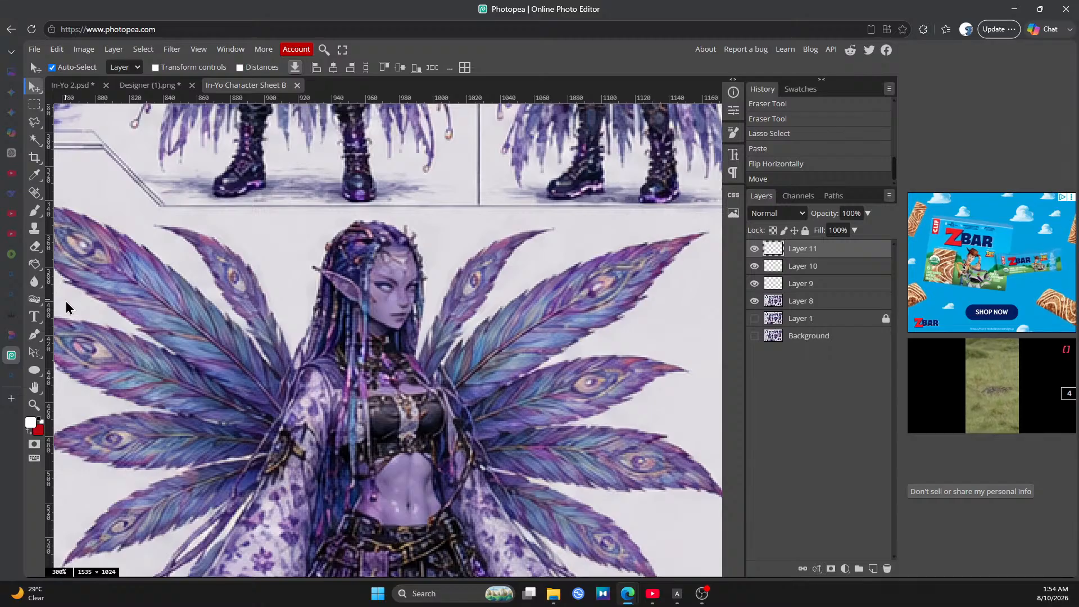
Lower Layer 11's opacity to 49%, then lasso and clear the feather's lower end where it overlaps the third figure's hair and shoulder
{"action": "left_click", "coordinate": [868, 214]}
{"action": "left_click_drag", "start_coordinate": [867, 230], "coordinate": [840, 236]}
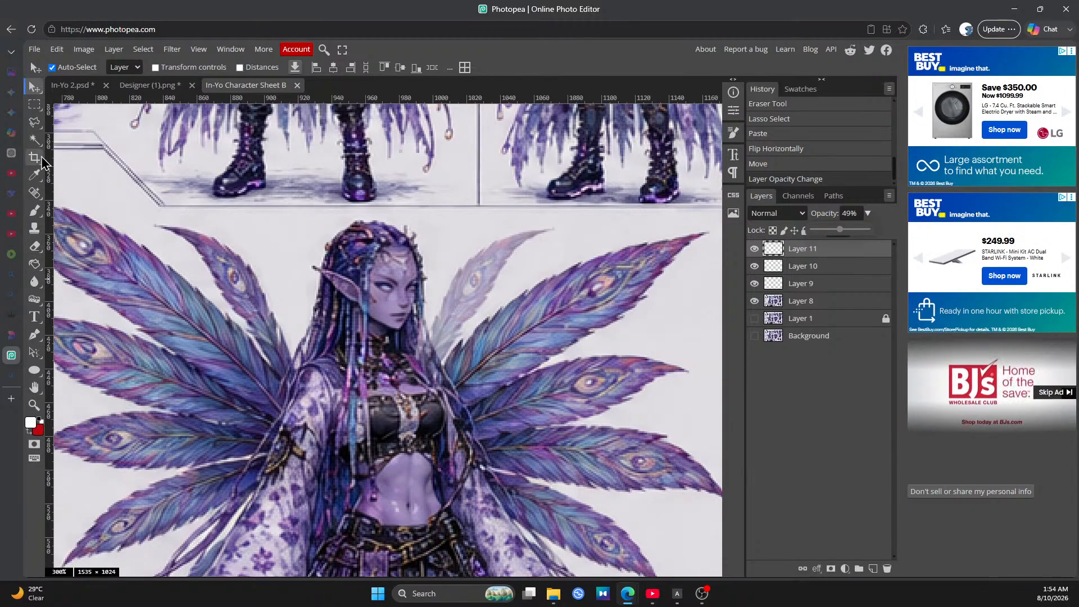
{"action": "left_click", "coordinate": [34, 404]}
{"action": "left_click", "coordinate": [445, 356]}
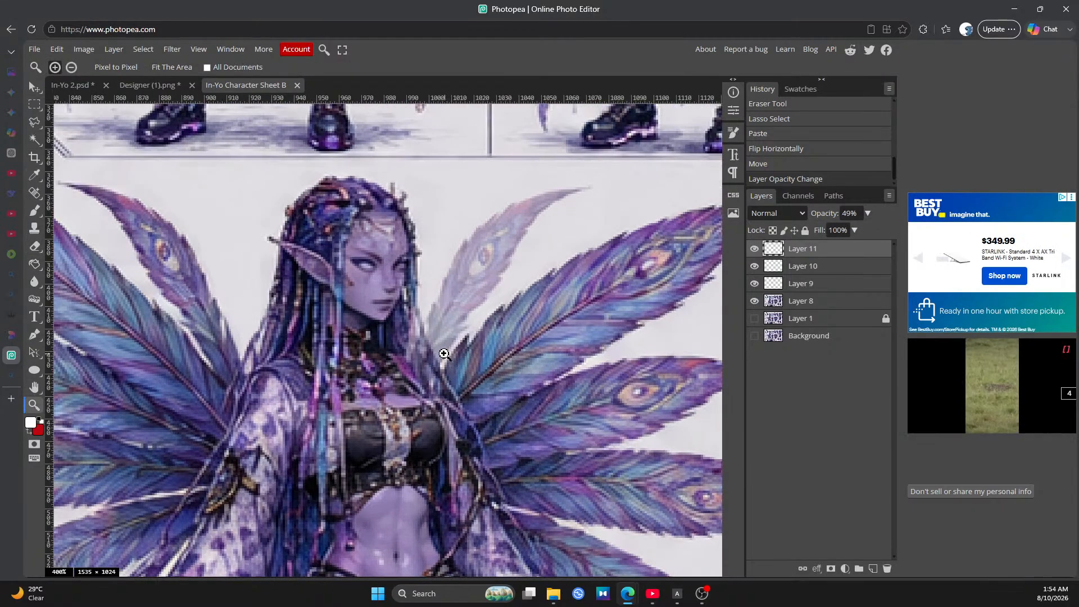
{"action": "left_click", "coordinate": [443, 355]}
{"action": "left_click", "coordinate": [441, 354]}
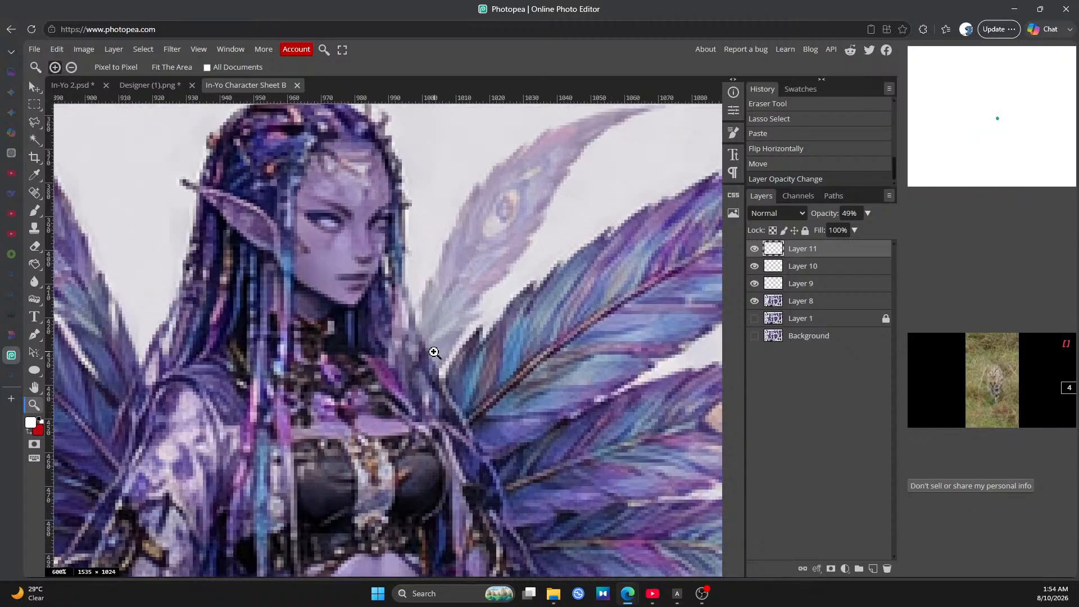
{"action": "left_click", "coordinate": [439, 354]}
{"action": "left_click", "coordinate": [436, 353]}
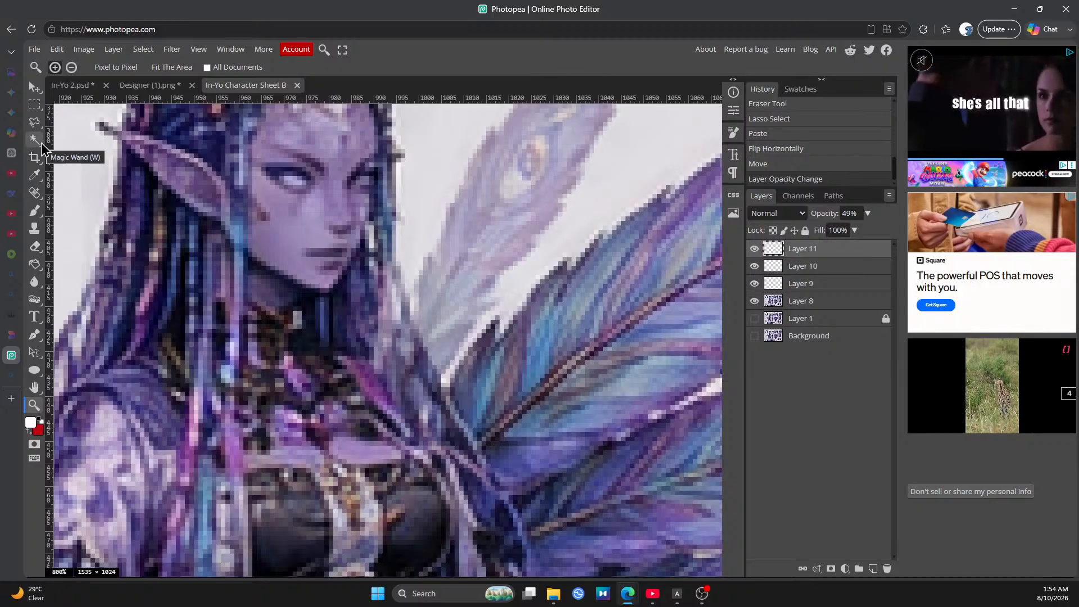
{"action": "left_click", "coordinate": [36, 124]}
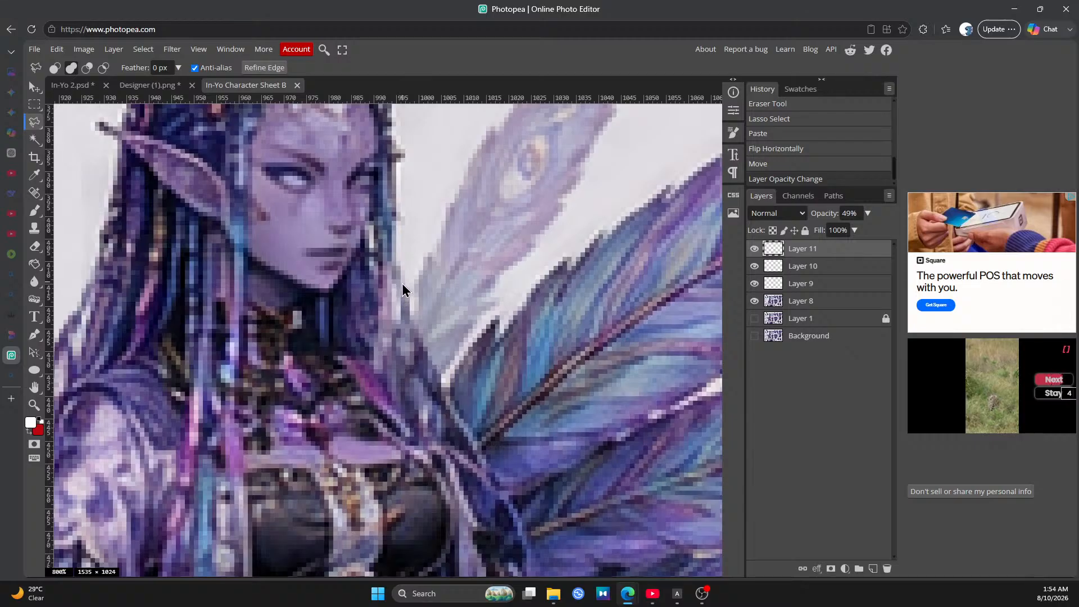
{"action": "mouse_move", "coordinate": [403, 286]}
{"action": "left_mouse_down"}
{"action": "mouse_move", "coordinate": [456, 404]}
{"action": "mouse_move", "coordinate": [390, 450]}
{"action": "mouse_move", "coordinate": [360, 386]}
{"action": "mouse_move", "coordinate": [354, 332]}
{"action": "mouse_move", "coordinate": [403, 290]}
{"action": "left_mouse_up"}
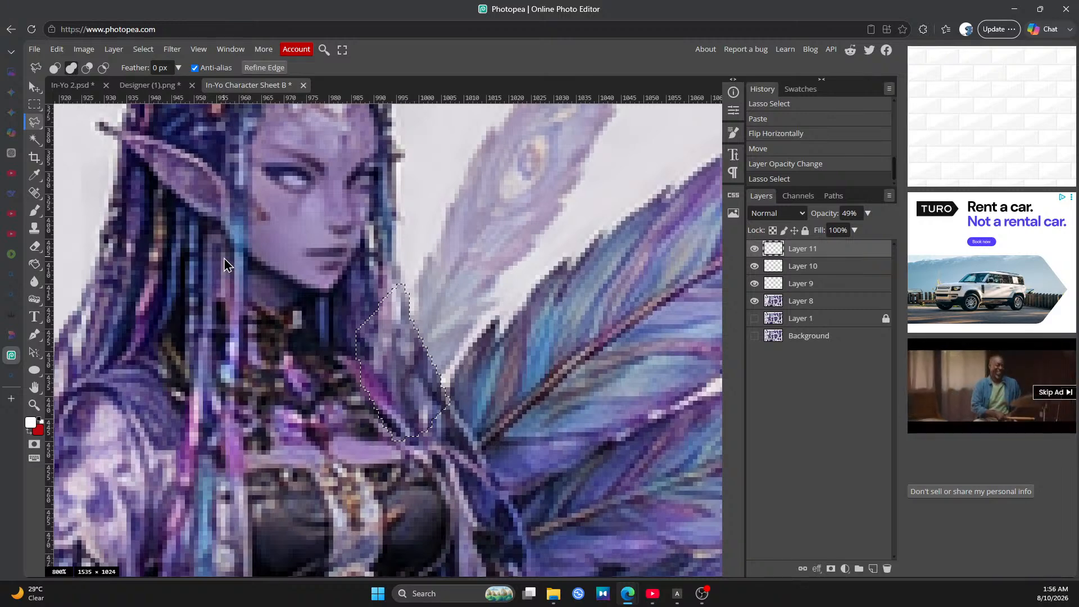
{"action": "left_click", "coordinate": [56, 49]}
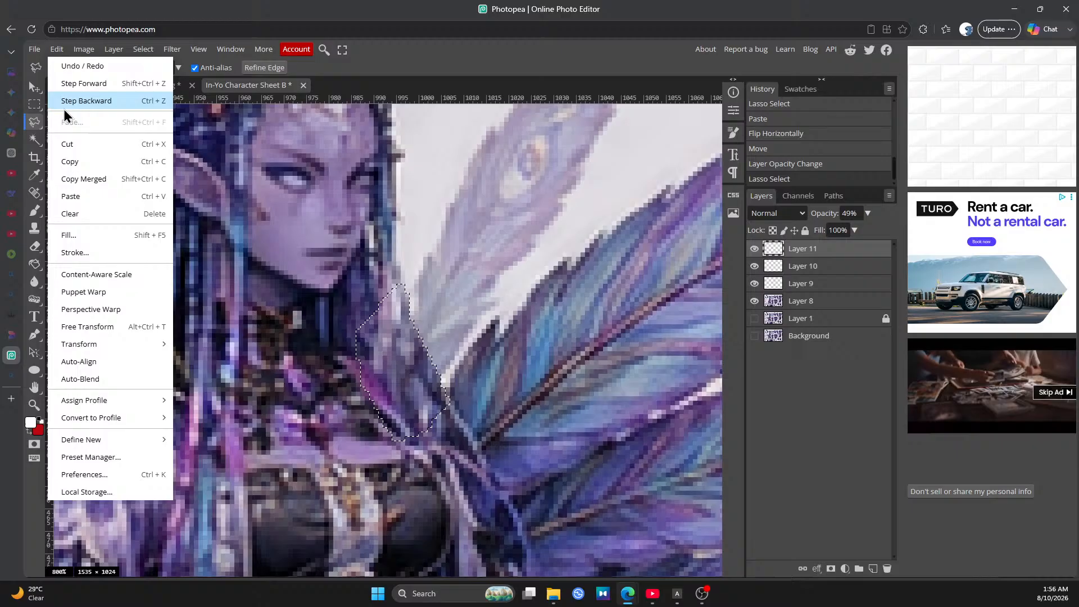
{"action": "left_click", "coordinate": [93, 214]}
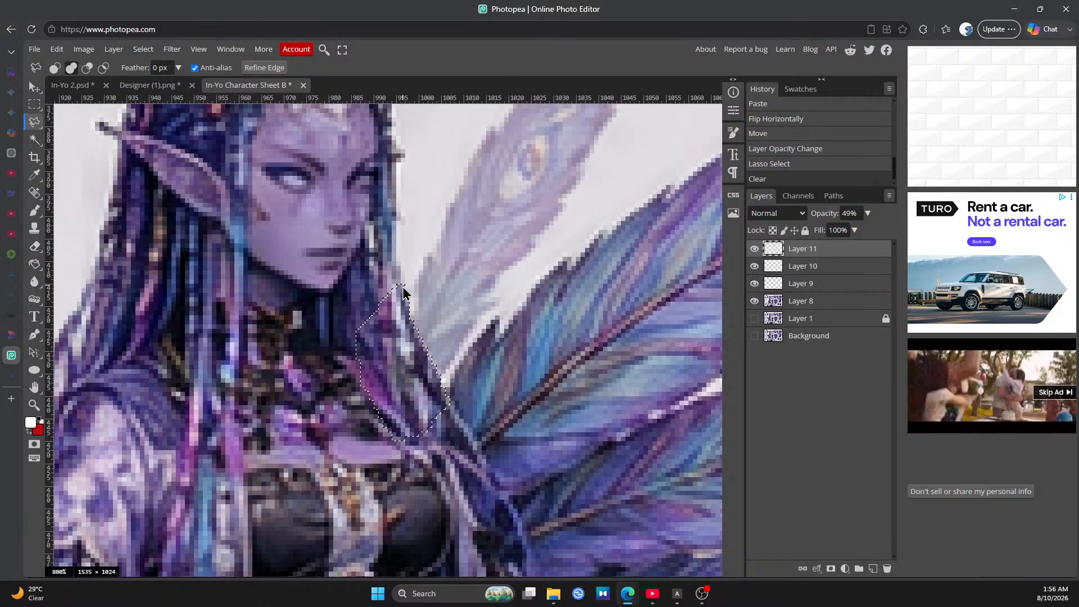
{"action": "left_click", "coordinate": [144, 50]}
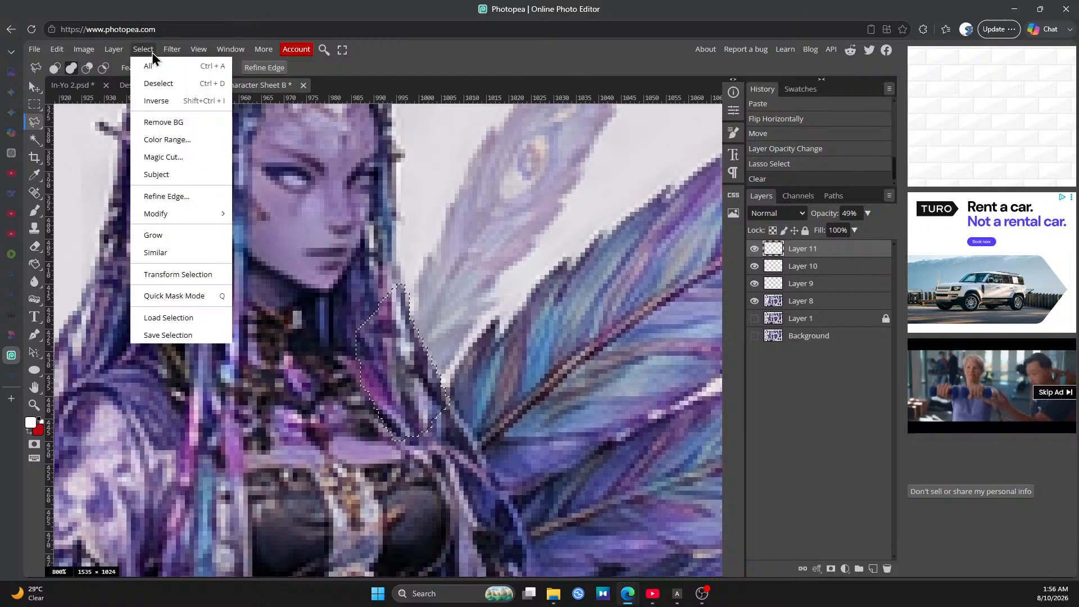
{"action": "left_click", "coordinate": [168, 89]}
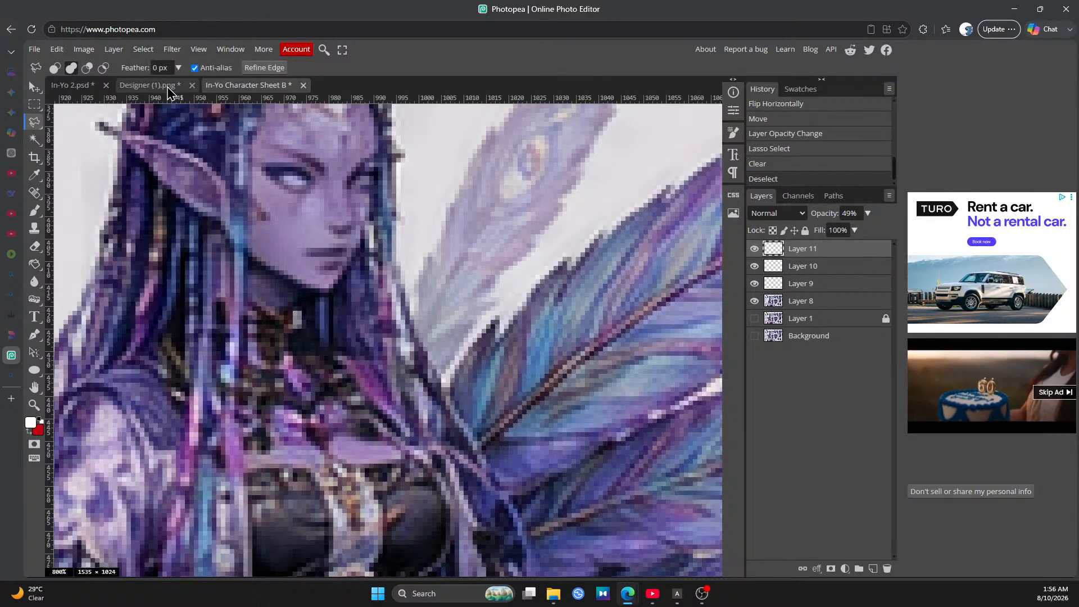
Restore Layer 11's opacity to 100% and fit the whole character sheet in view
{"action": "left_click", "coordinate": [868, 214]}
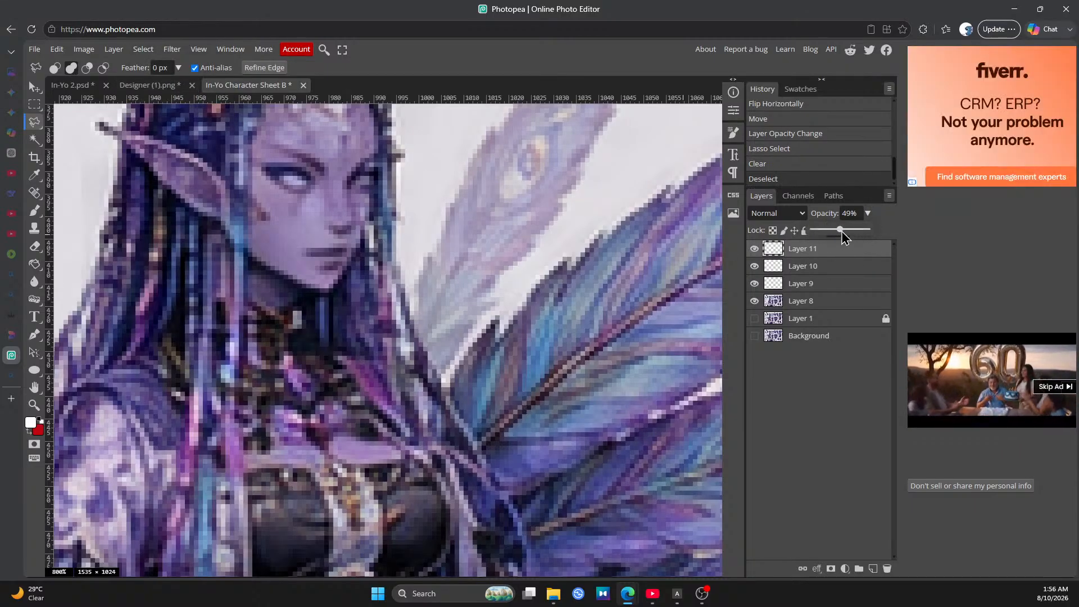
{"action": "left_click_drag", "start_coordinate": [840, 229], "coordinate": [888, 232]}
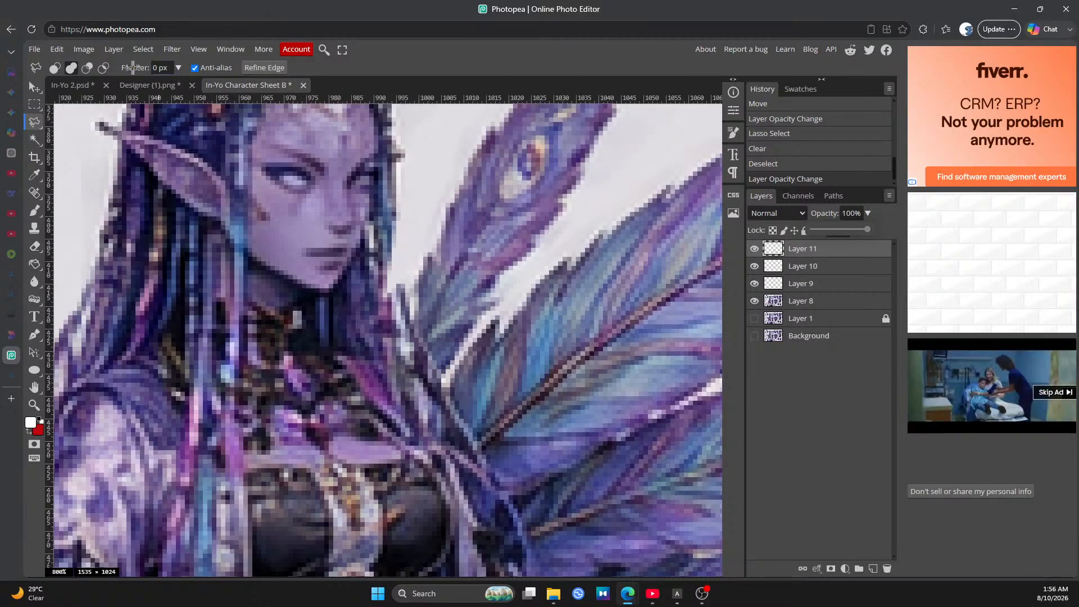
{"action": "left_click", "coordinate": [198, 51]}
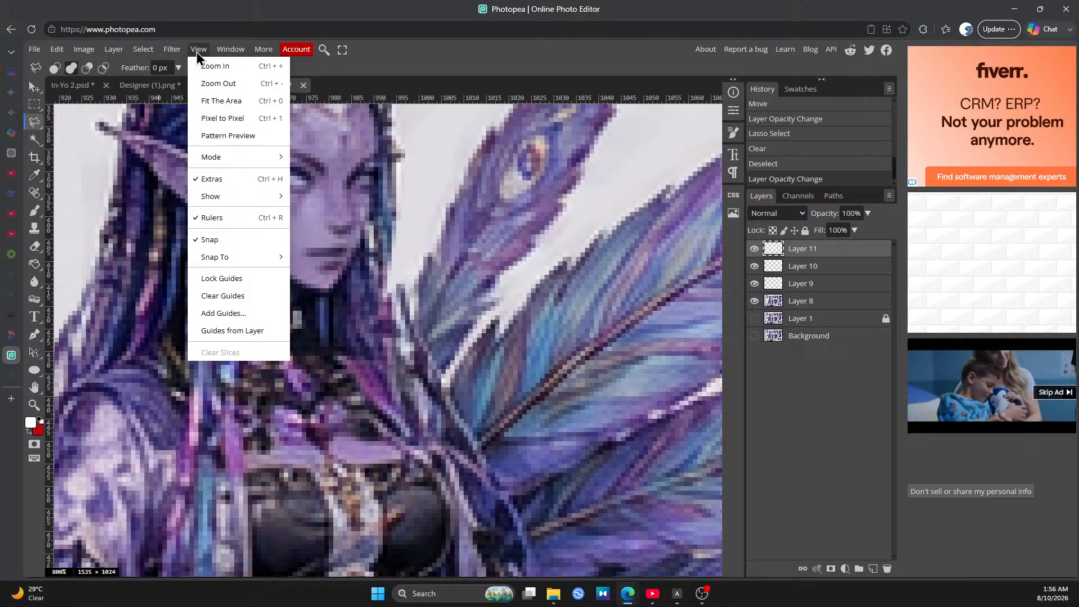
{"action": "left_click", "coordinate": [234, 103]}
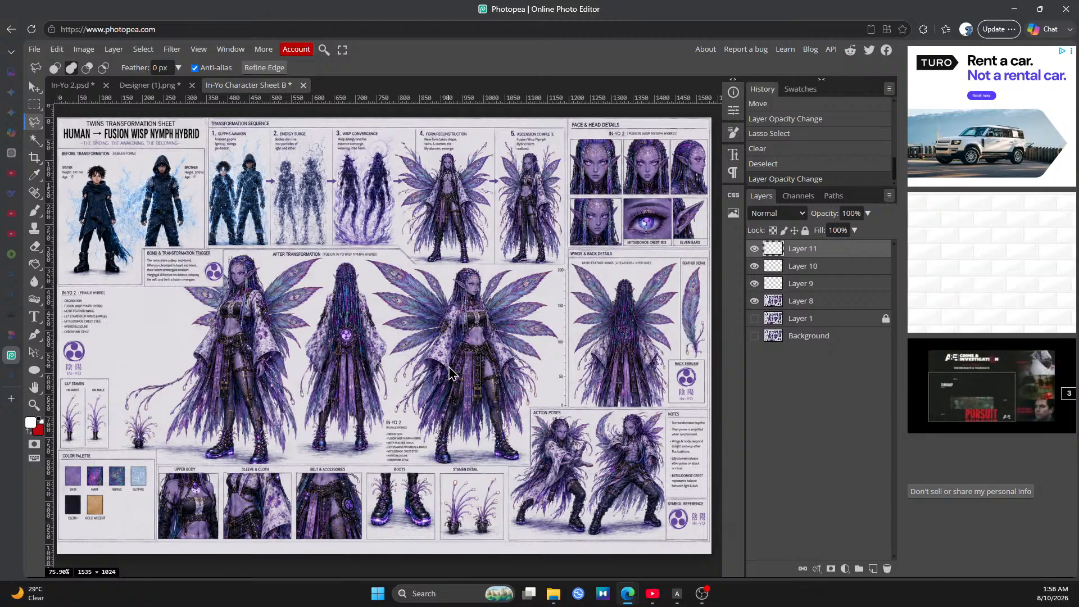
Save the changes to the In-Yo Character Sheet B document
{"action": "left_click", "coordinate": [1041, 9]}
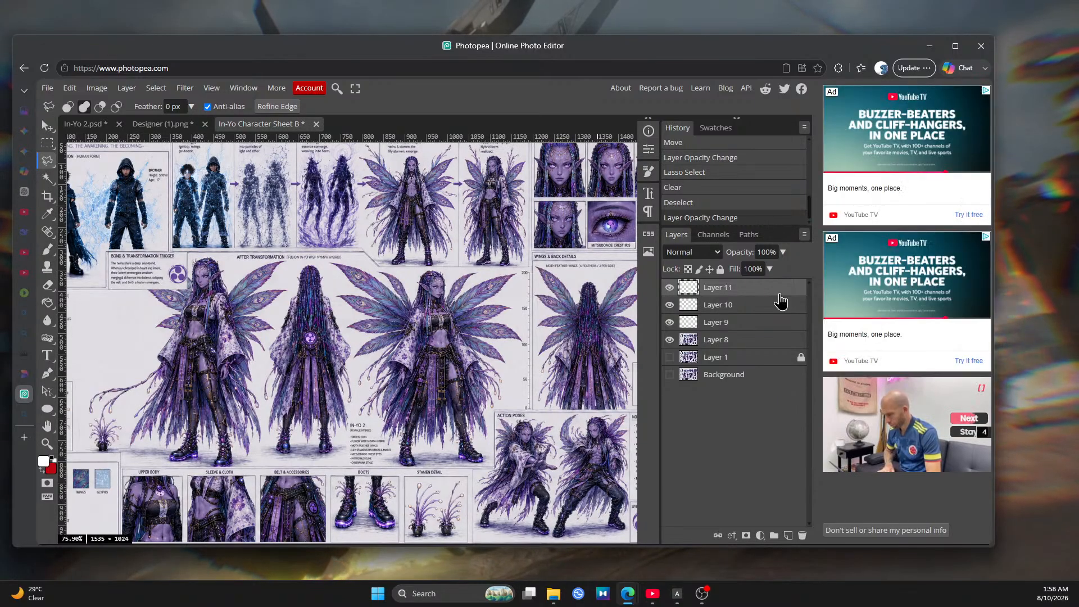
{"action": "left_click", "coordinate": [47, 89]}
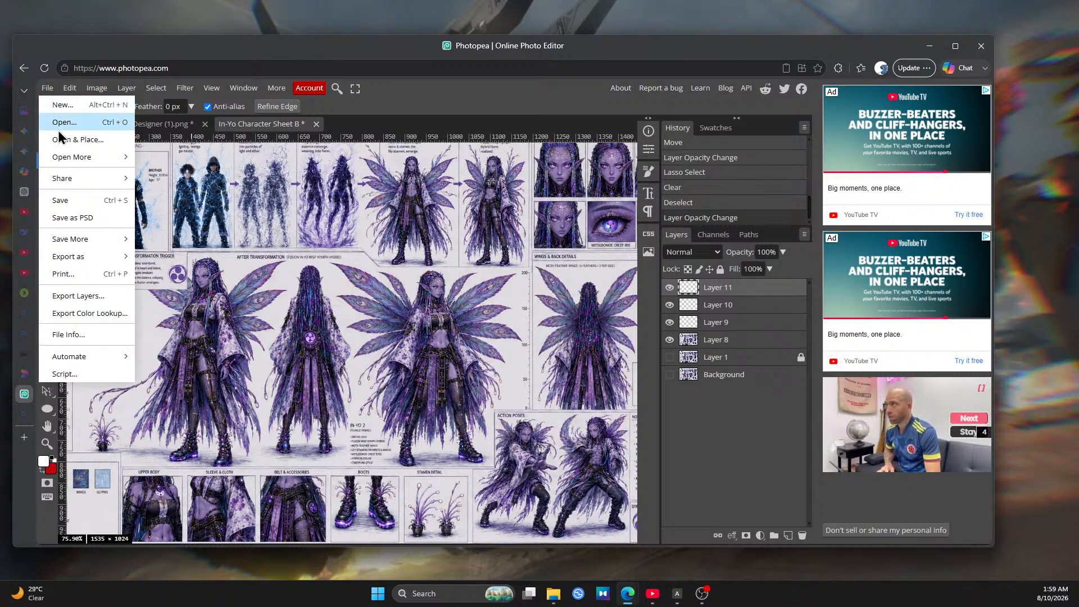
{"action": "left_click", "coordinate": [76, 202]}
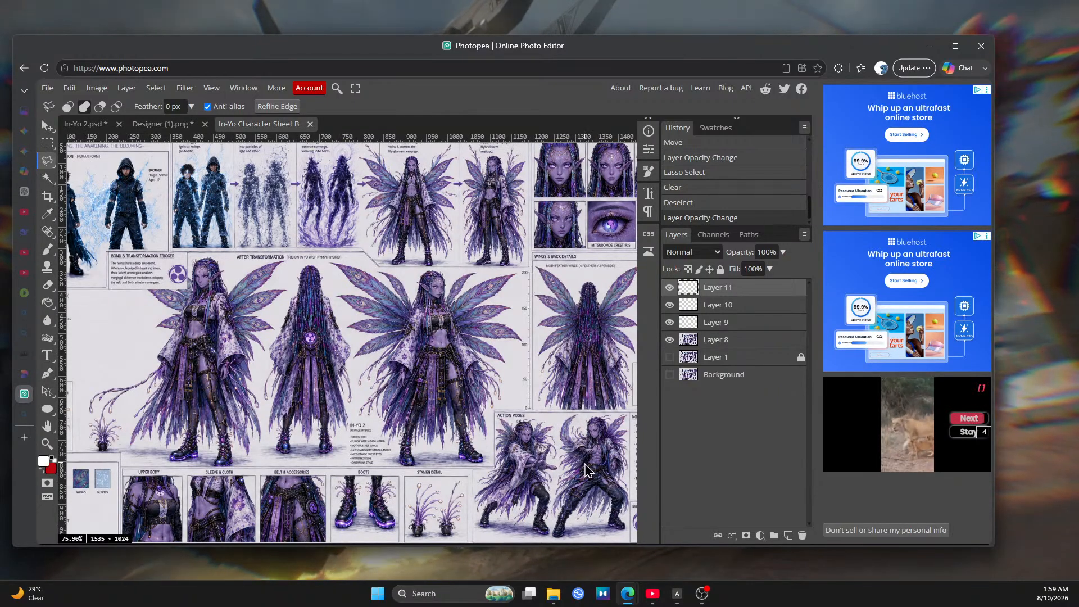
Examine the Action Poses section up close and in relation to the whole sheet
{"action": "left_click", "coordinate": [47, 444]}
{"action": "left_click", "coordinate": [547, 457]}
{"action": "left_click", "coordinate": [553, 461]}
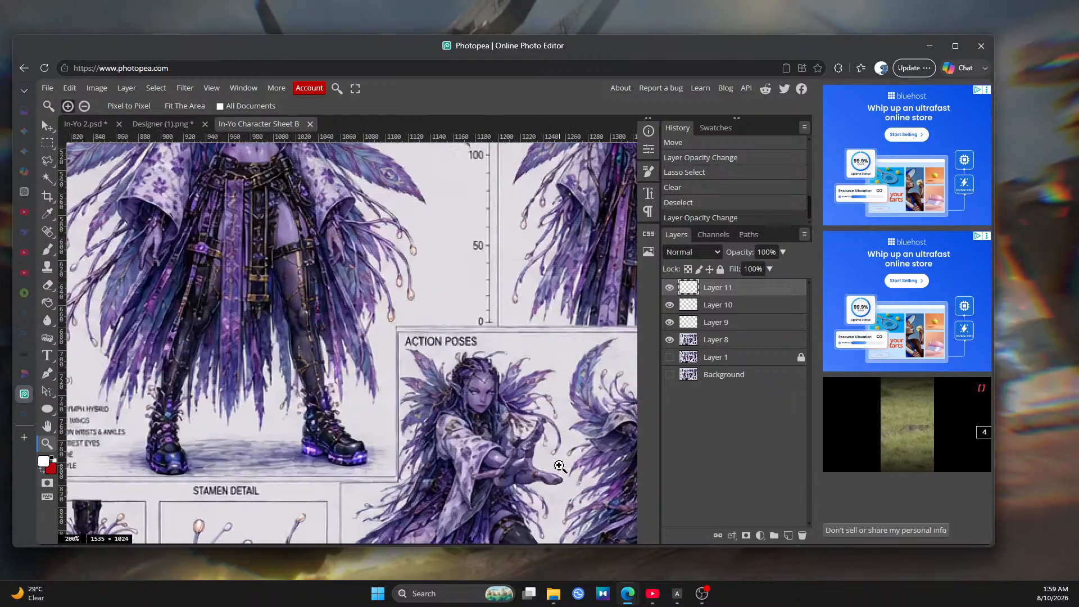
{"action": "left_click", "coordinate": [559, 465]}
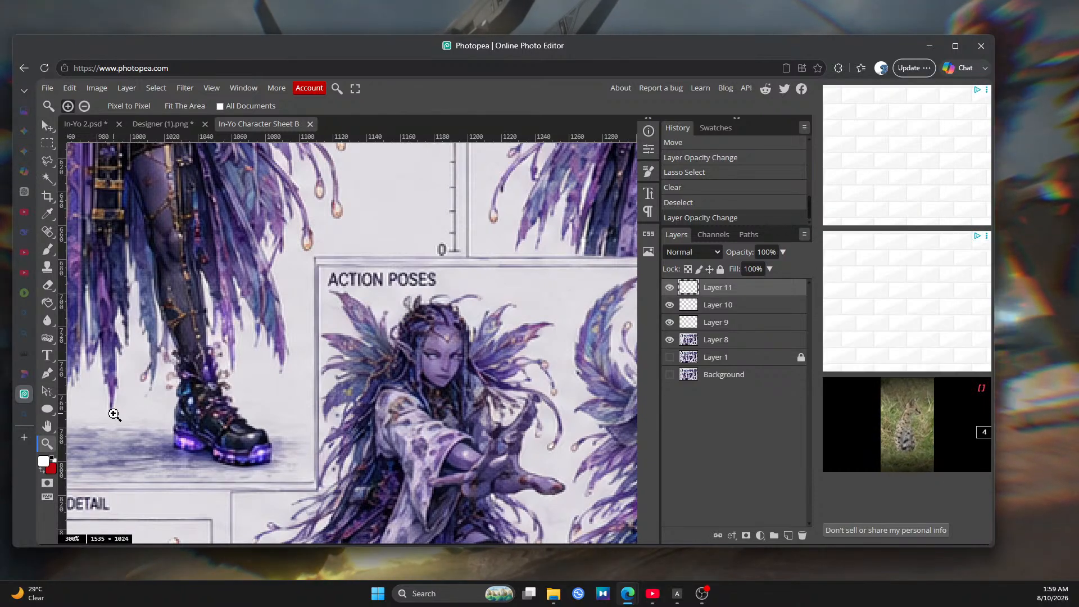
{"action": "scroll", "coordinate": [255, 417], "scroll_direction": "down", "scroll_amount": 5}
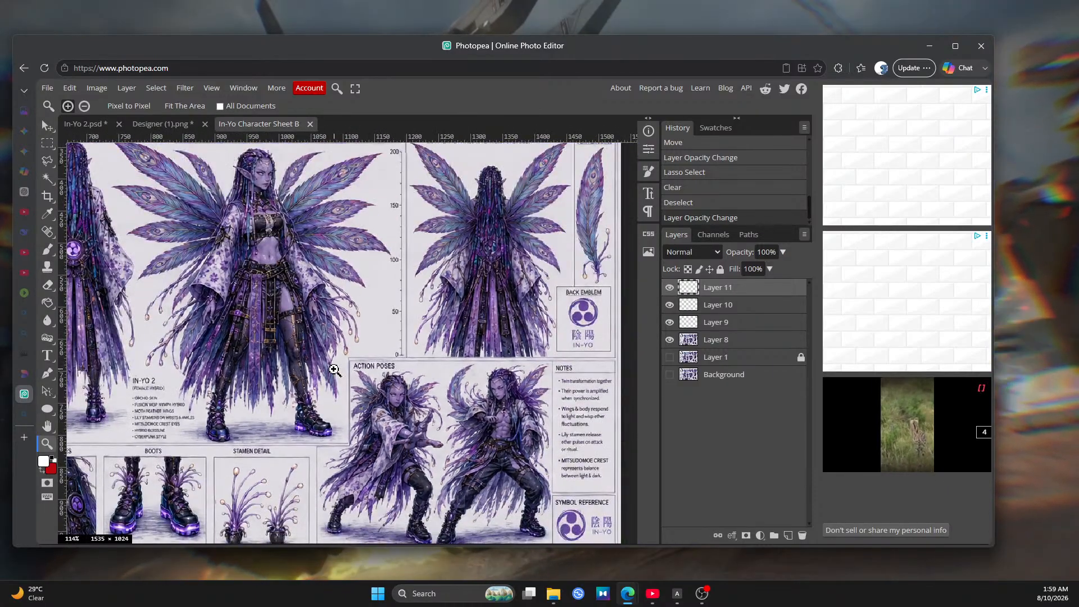
{"action": "scroll", "coordinate": [315, 326], "scroll_direction": "down", "scroll_amount": 5}
{"action": "scroll", "coordinate": [303, 305], "scroll_direction": "down", "scroll_amount": 1}
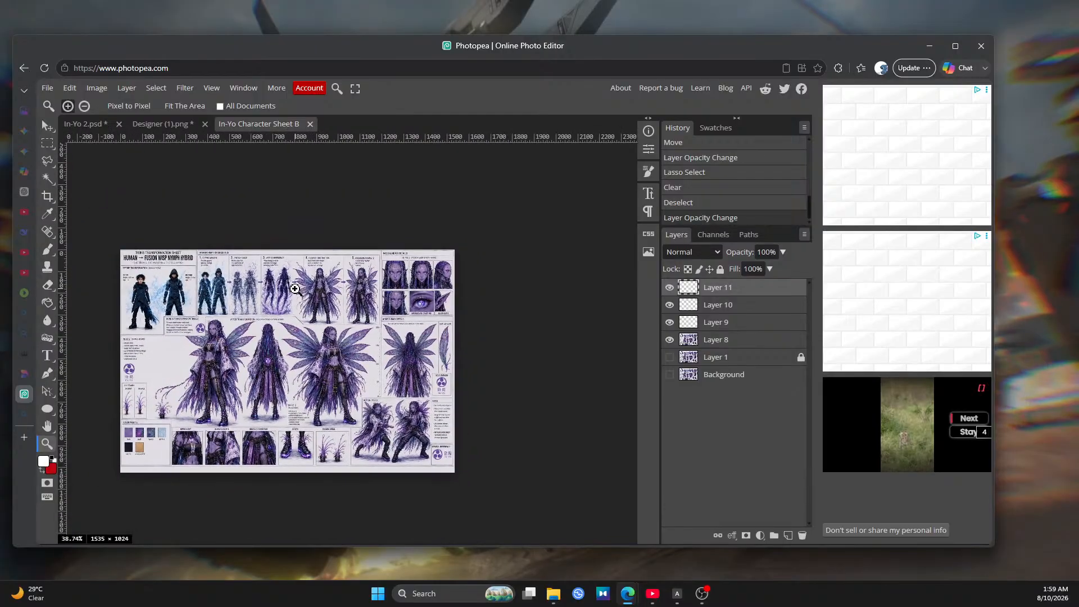
Open the earlier sheet image ChatGPT Image Aug 3, 2026, 12_11_13 AM from the Downloads folder as a separate document
{"action": "left_click", "coordinate": [48, 88]}
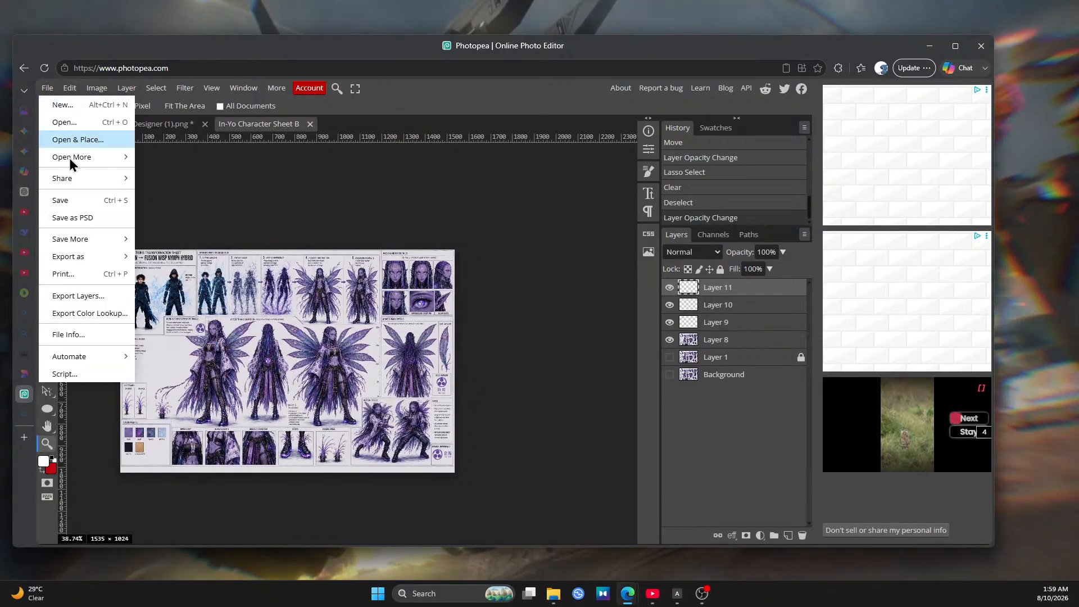
{"action": "left_click", "coordinate": [66, 123]}
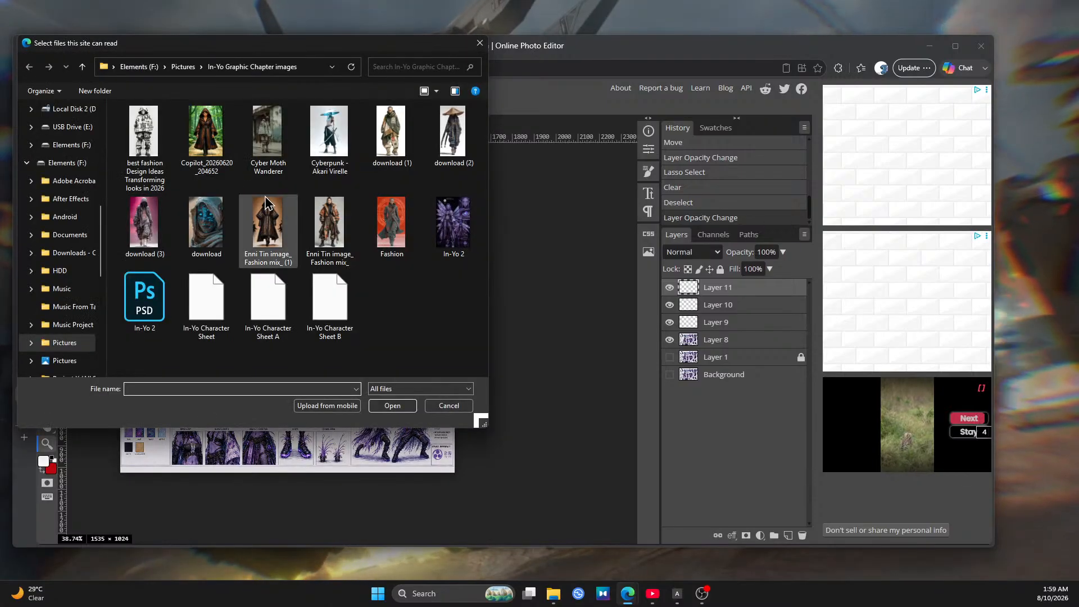
{"action": "scroll", "coordinate": [66, 200], "scroll_direction": "up", "scroll_amount": 5}
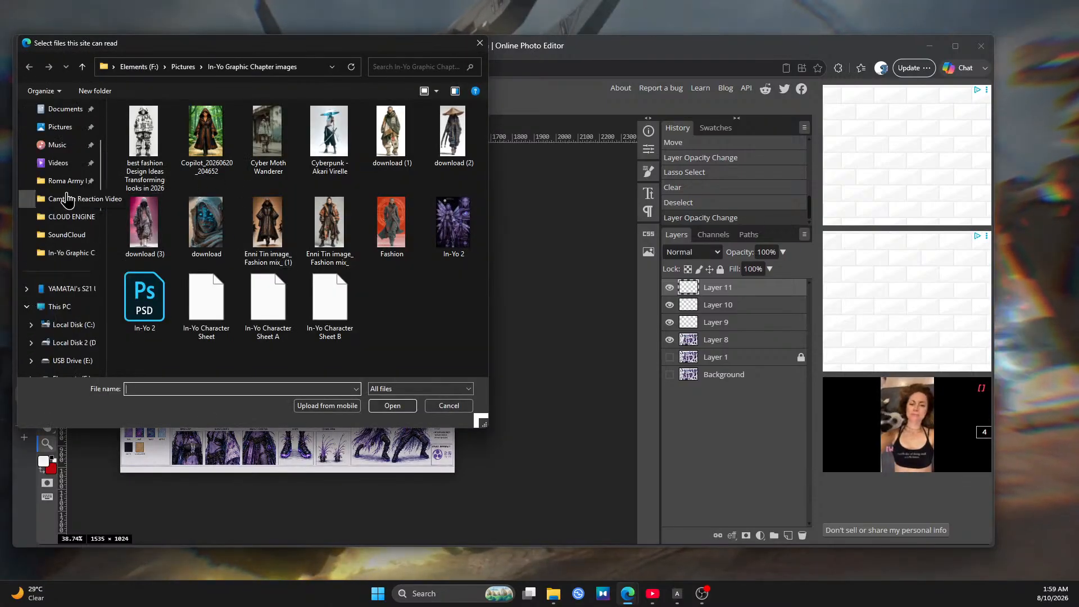
{"action": "scroll", "coordinate": [66, 200], "scroll_direction": "up", "scroll_amount": 2}
{"action": "left_click", "coordinate": [57, 147]}
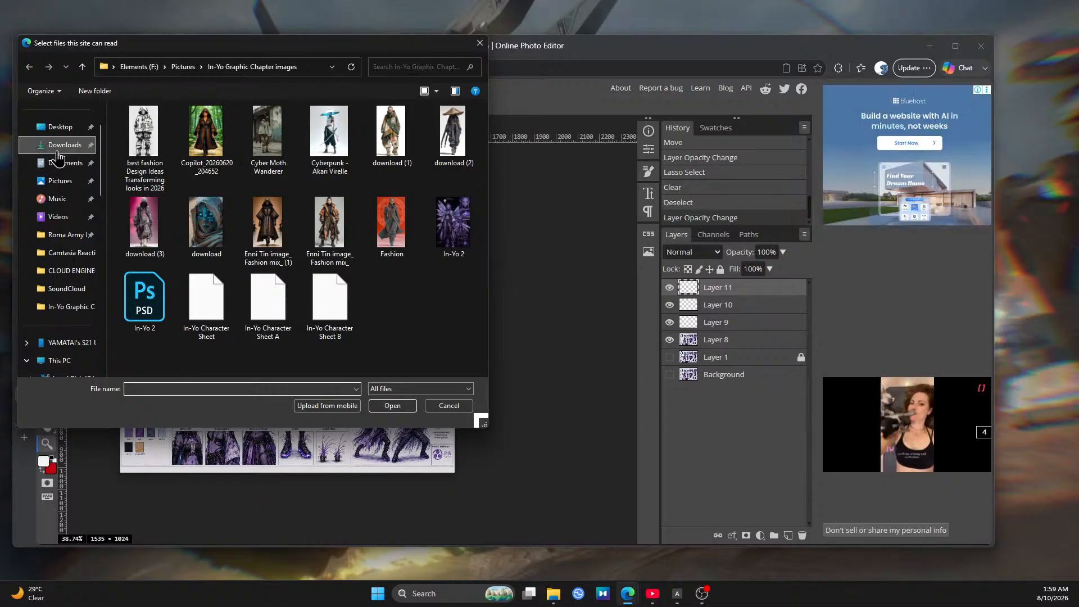
{"action": "scroll", "coordinate": [208, 220], "scroll_direction": "down", "scroll_amount": 4}
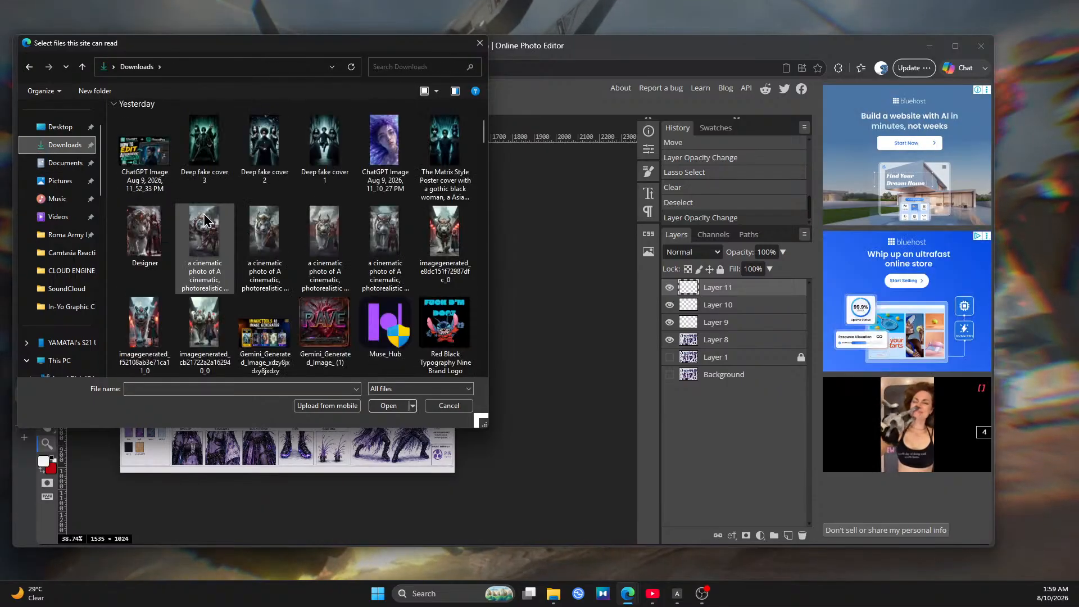
{"action": "scroll", "coordinate": [205, 219], "scroll_direction": "down", "scroll_amount": 3}
{"action": "scroll", "coordinate": [185, 225], "scroll_direction": "down", "scroll_amount": 3}
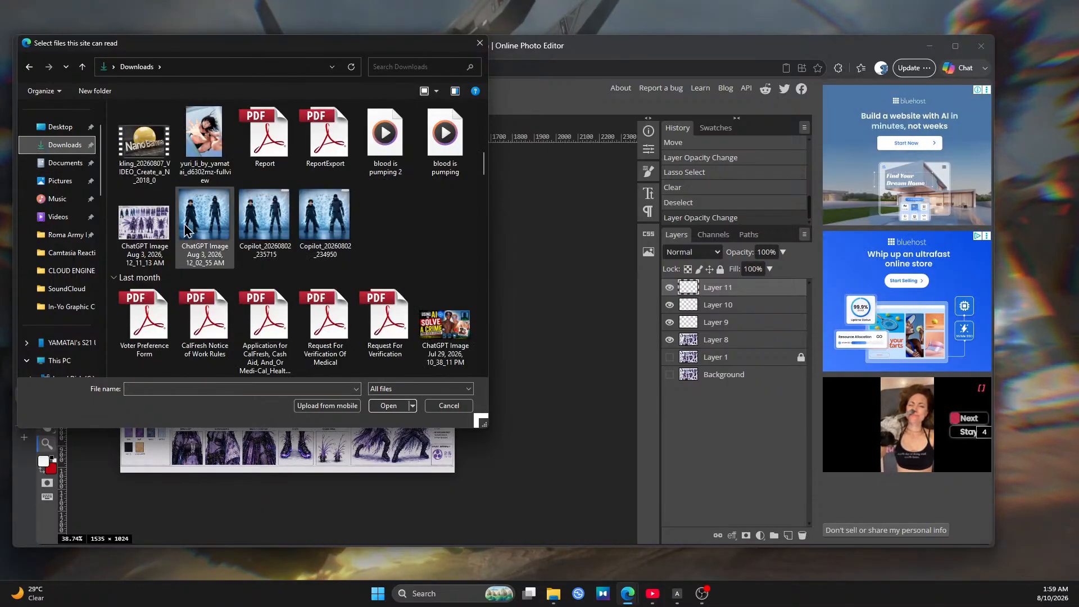
{"action": "left_click", "coordinate": [147, 239]}
{"action": "left_click", "coordinate": [389, 405]}
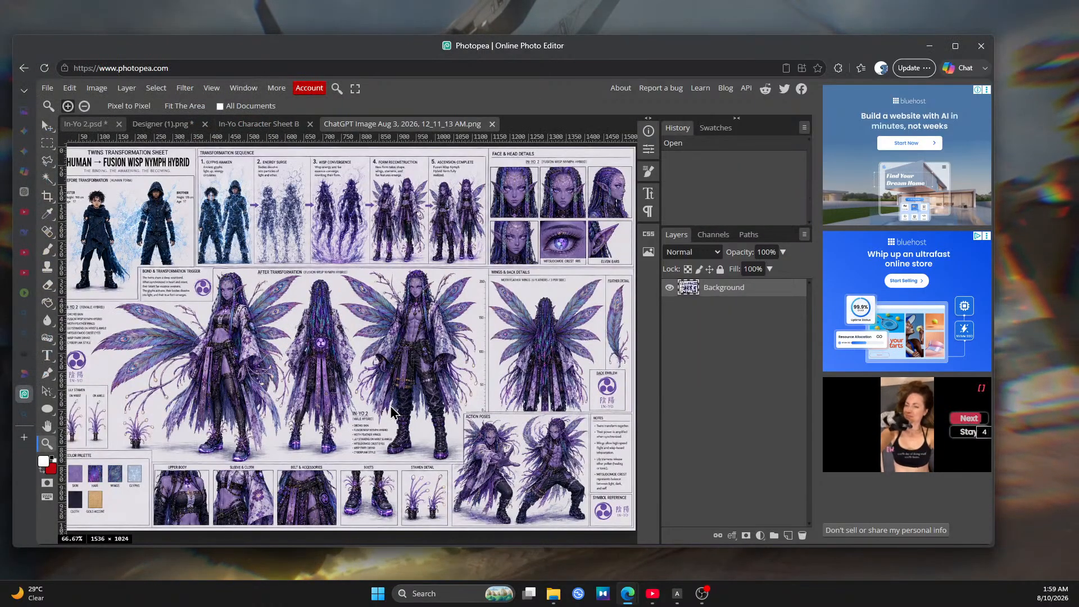
Compare the first action-pose figure's face, hand and wings between the earlier ChatGPT image and In-Yo Character Sheet B
{"action": "left_click", "coordinate": [509, 460]}
{"action": "left_click", "coordinate": [509, 458]}
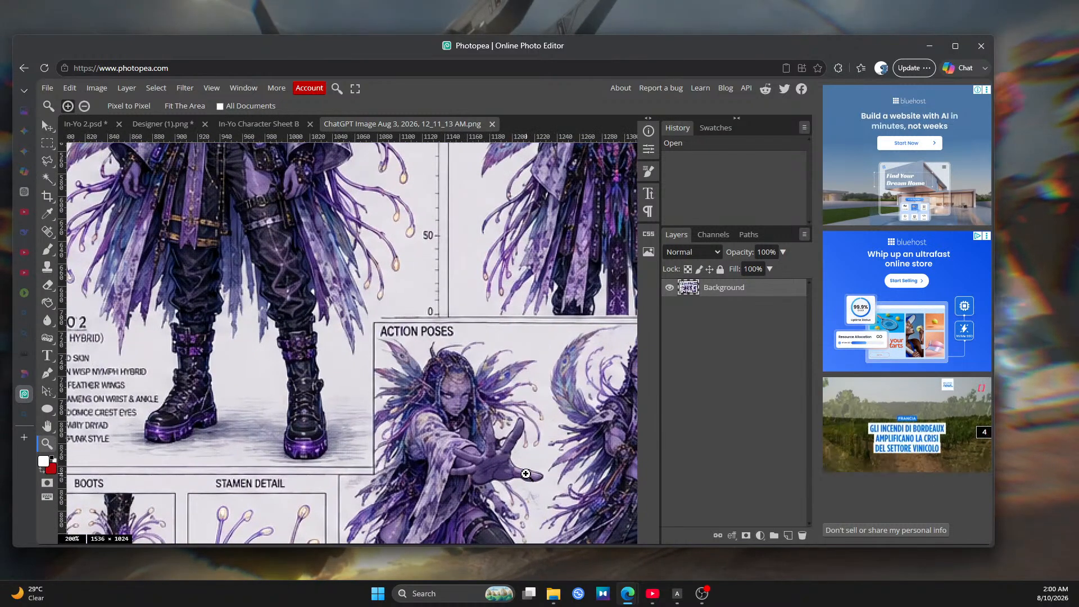
{"action": "left_click", "coordinate": [525, 474]}
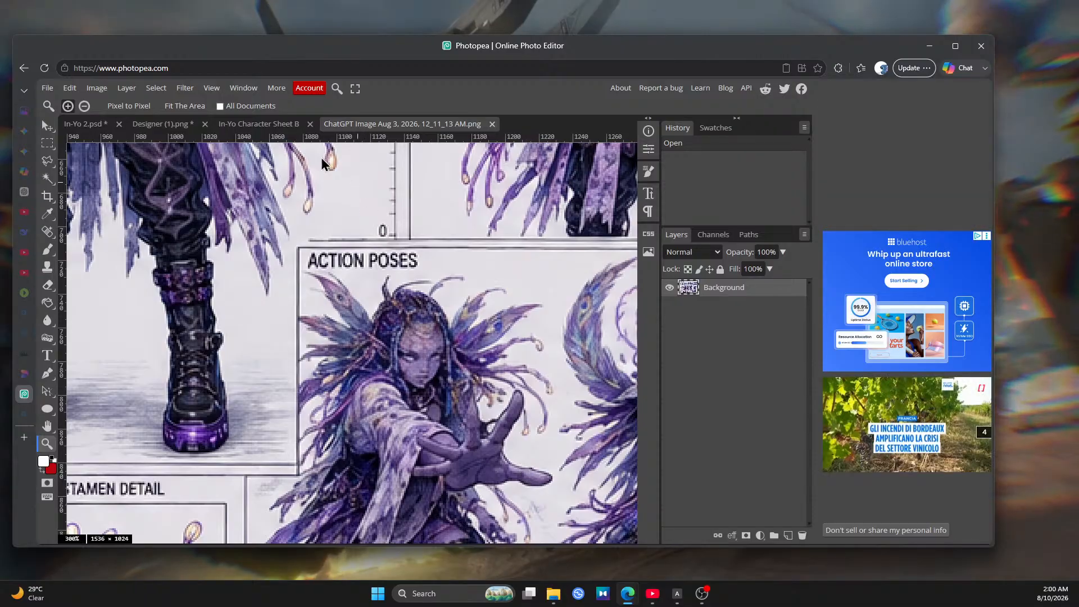
{"action": "left_click", "coordinate": [247, 128]}
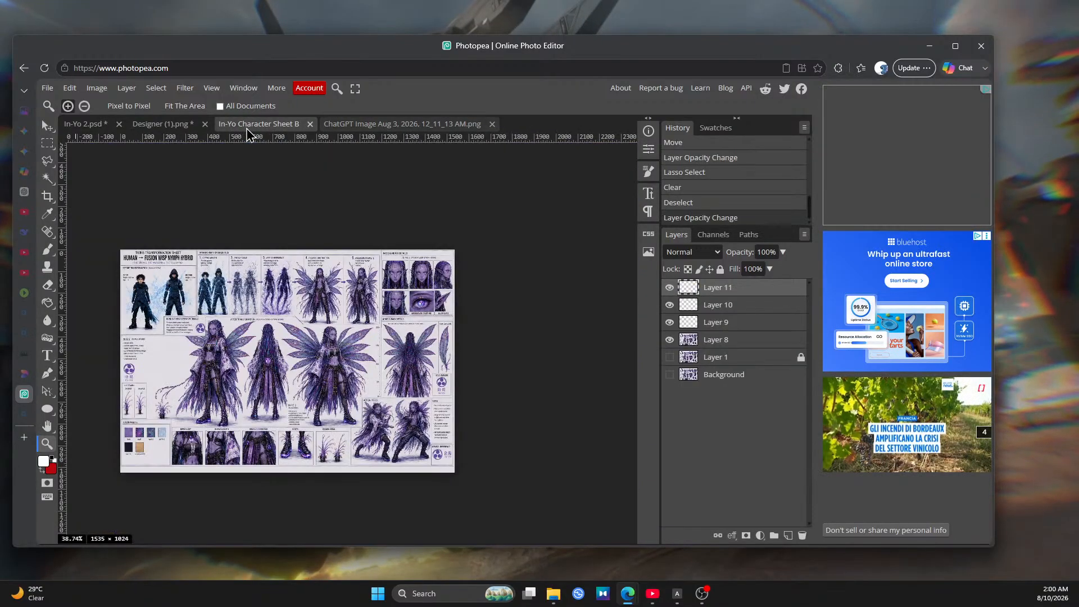
{"action": "left_click", "coordinate": [391, 436]}
{"action": "left_click", "coordinate": [390, 436]}
{"action": "left_click", "coordinate": [390, 436]}
{"action": "left_click", "coordinate": [391, 437]}
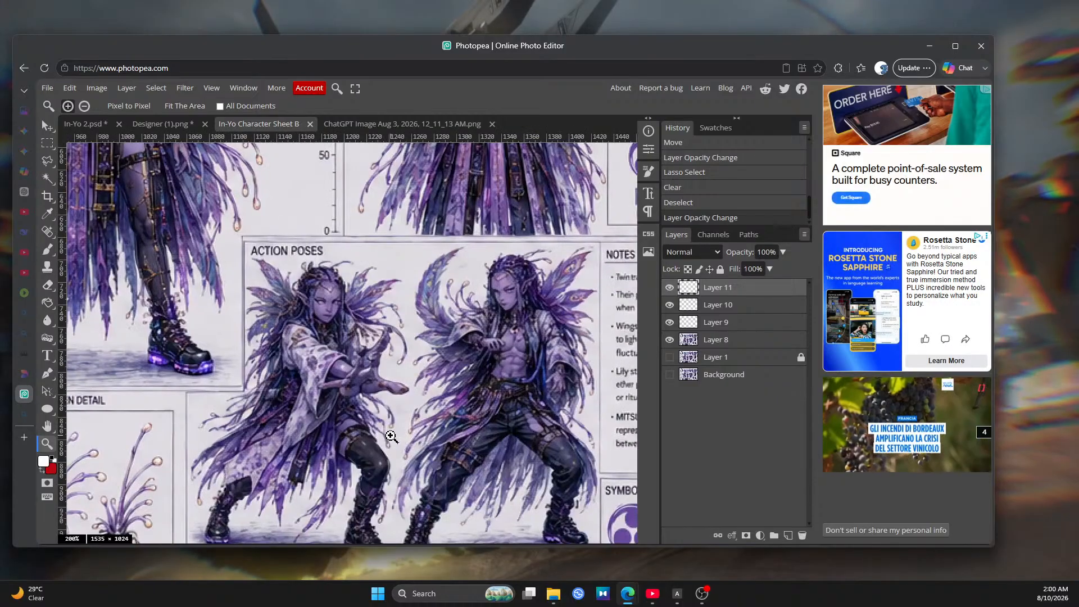
{"action": "left_click", "coordinate": [373, 126]}
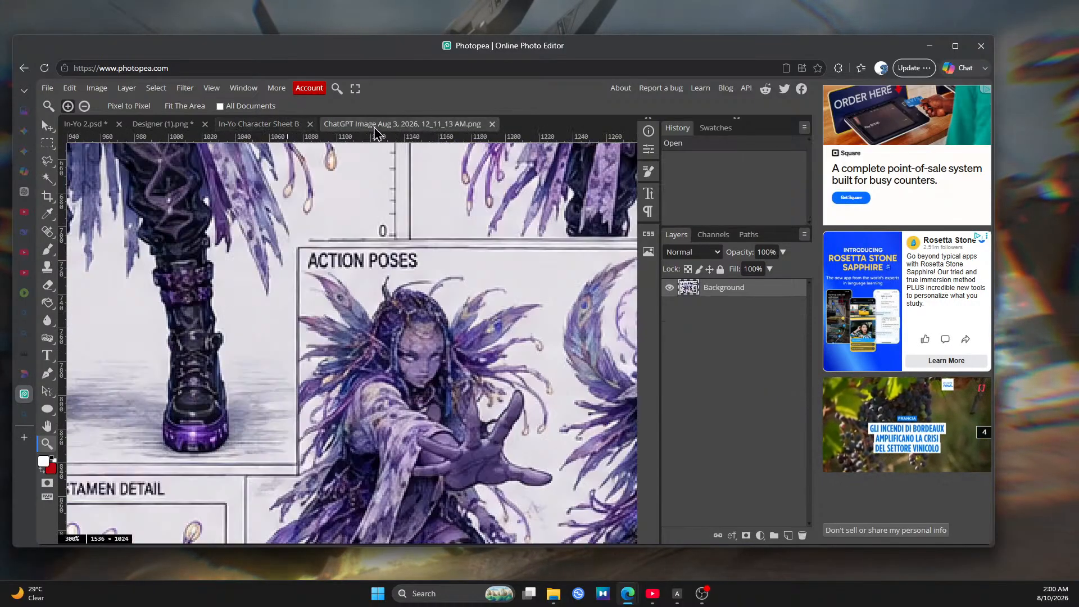
{"action": "left_click", "coordinate": [280, 125]}
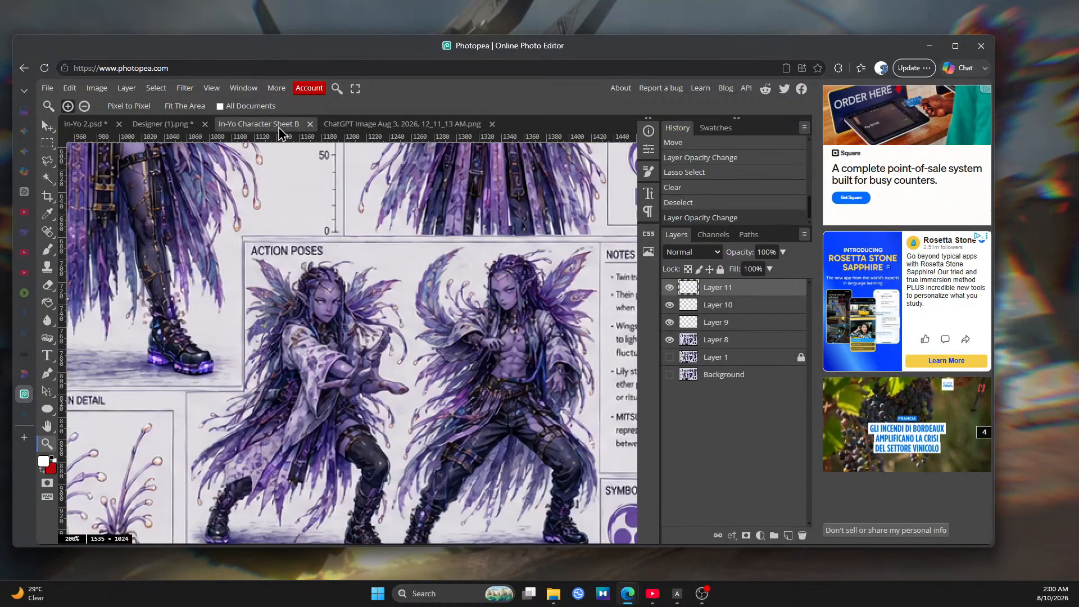
{"action": "left_click", "coordinate": [371, 126]}
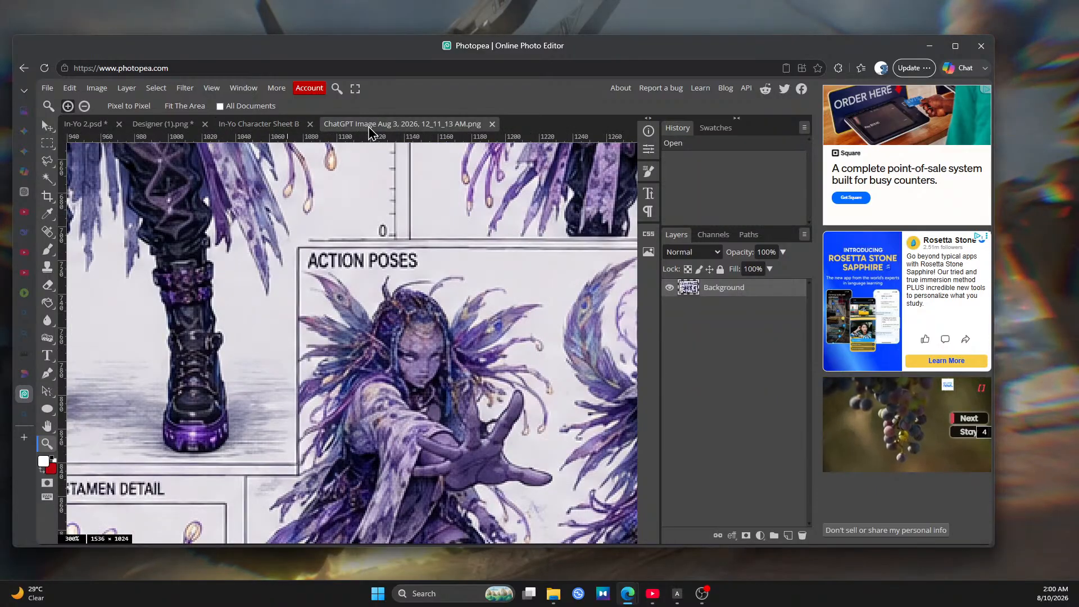
Lasso a freehand selection around the first action-pose figure's outstretched hand and sleeve cuff in the earlier ChatGPT image
{"action": "scroll", "coordinate": [400, 303], "scroll_direction": "down", "scroll_amount": 2}
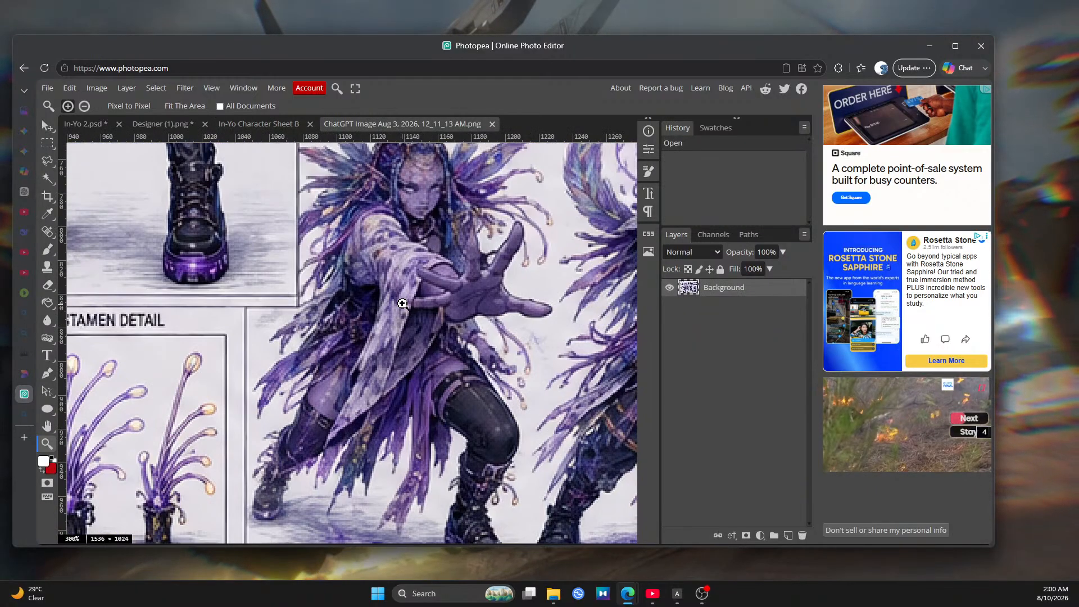
{"action": "left_click", "coordinate": [270, 124]}
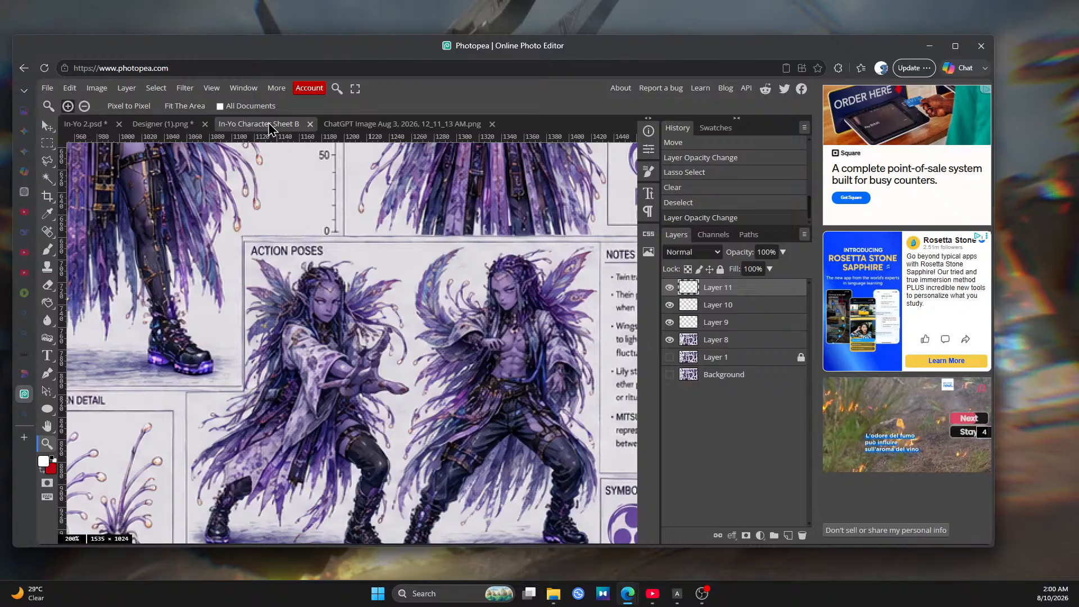
{"action": "left_click", "coordinate": [356, 125]}
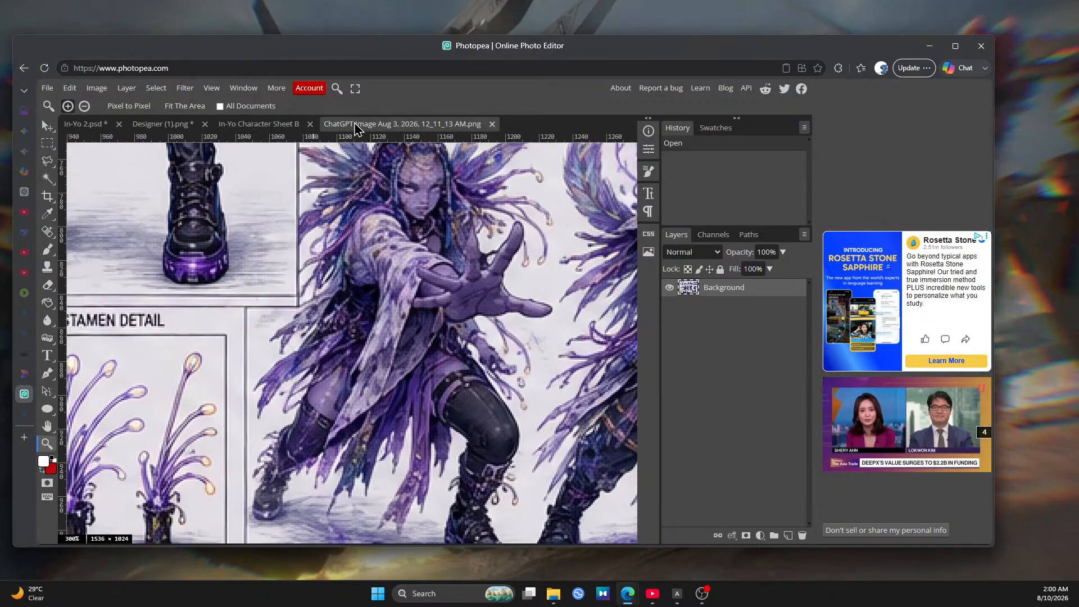
{"action": "left_click", "coordinate": [48, 161]}
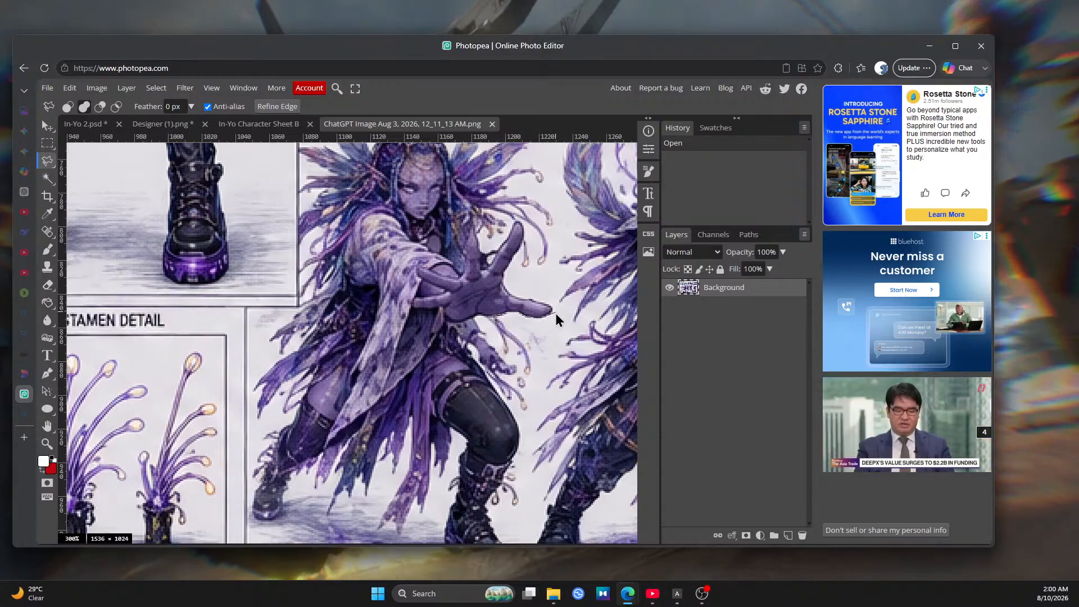
{"action": "left_click", "coordinate": [515, 270]}
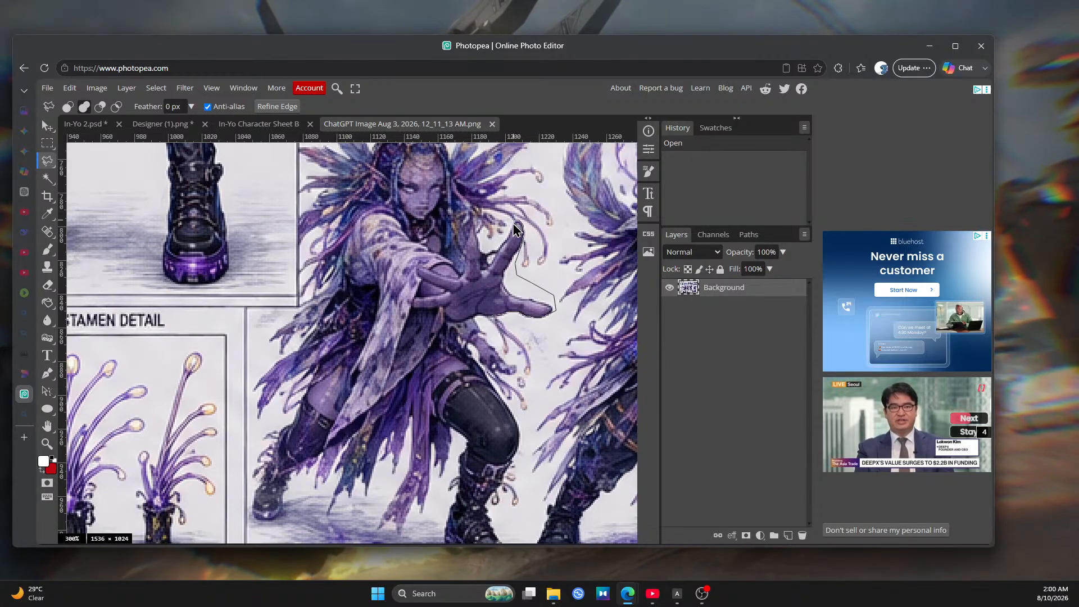
{"action": "left_click", "coordinate": [515, 224]}
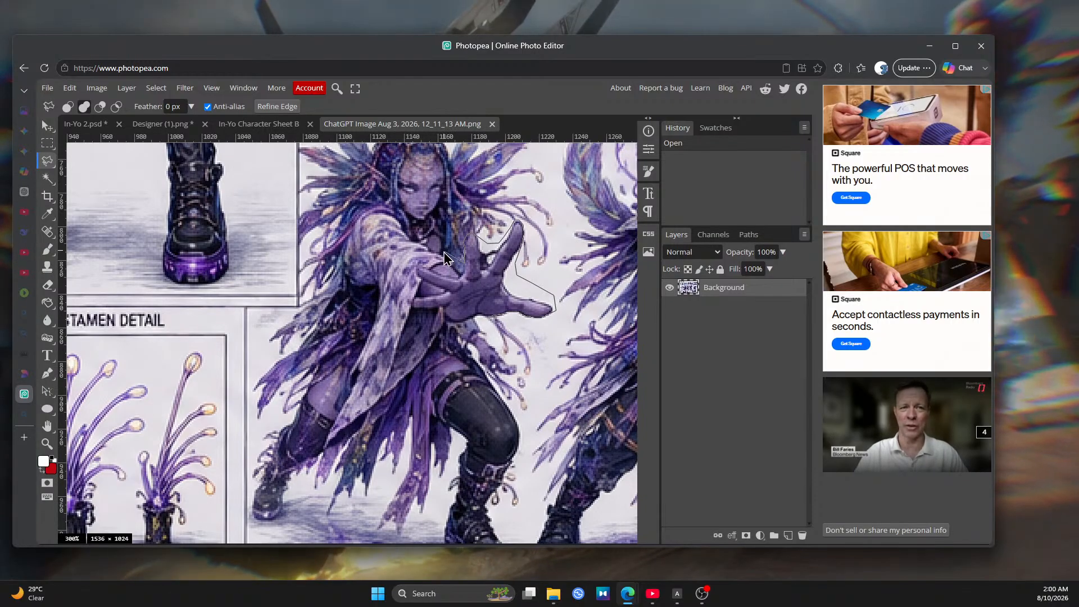
{"action": "left_click", "coordinate": [415, 250]}
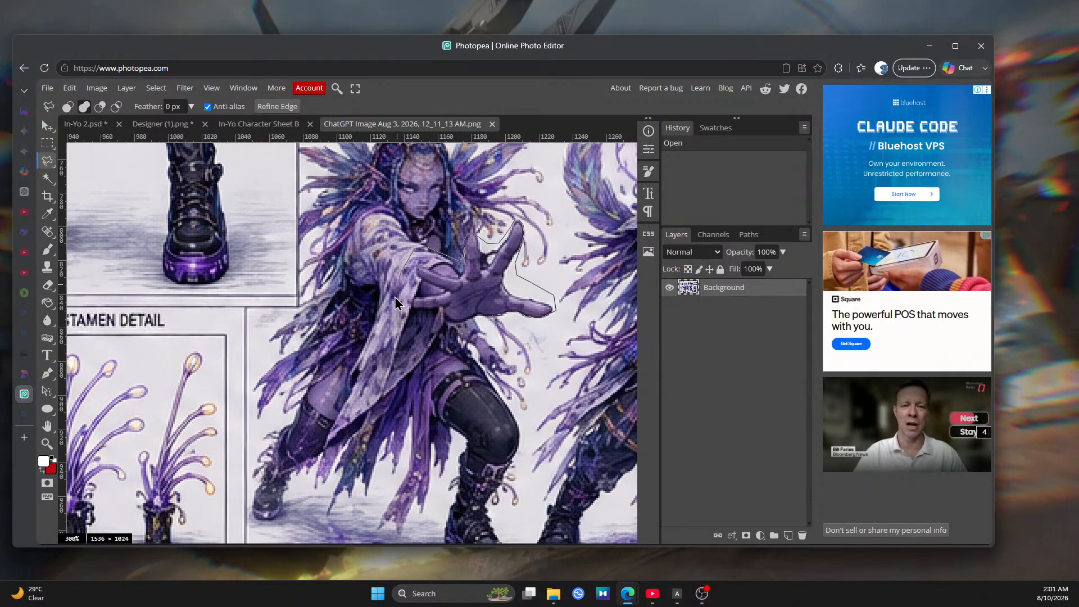
{"action": "left_click", "coordinate": [395, 298]}
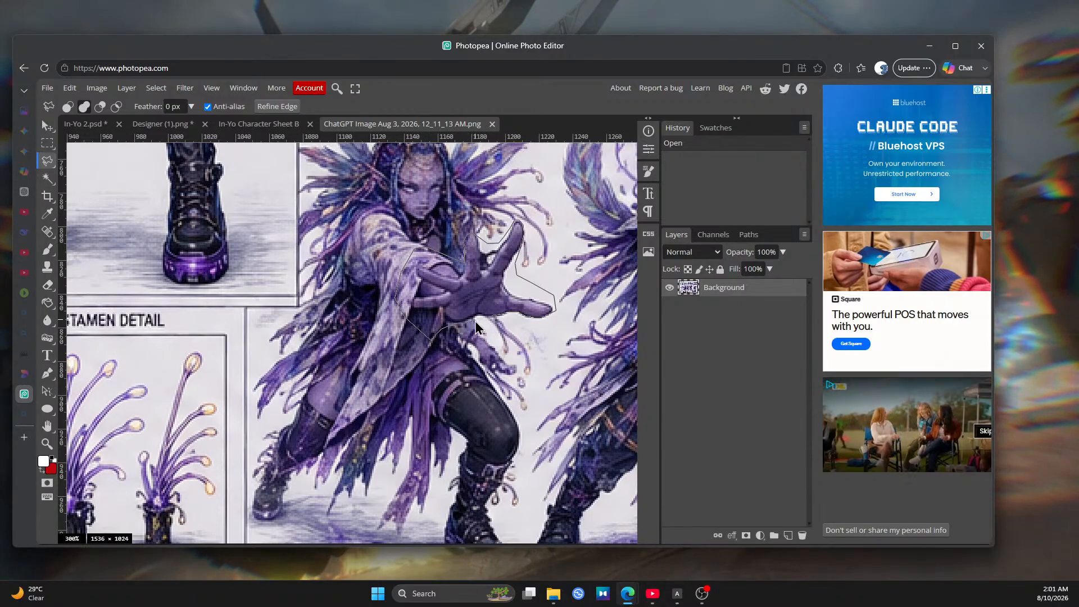
{"action": "left_click", "coordinate": [490, 318]}
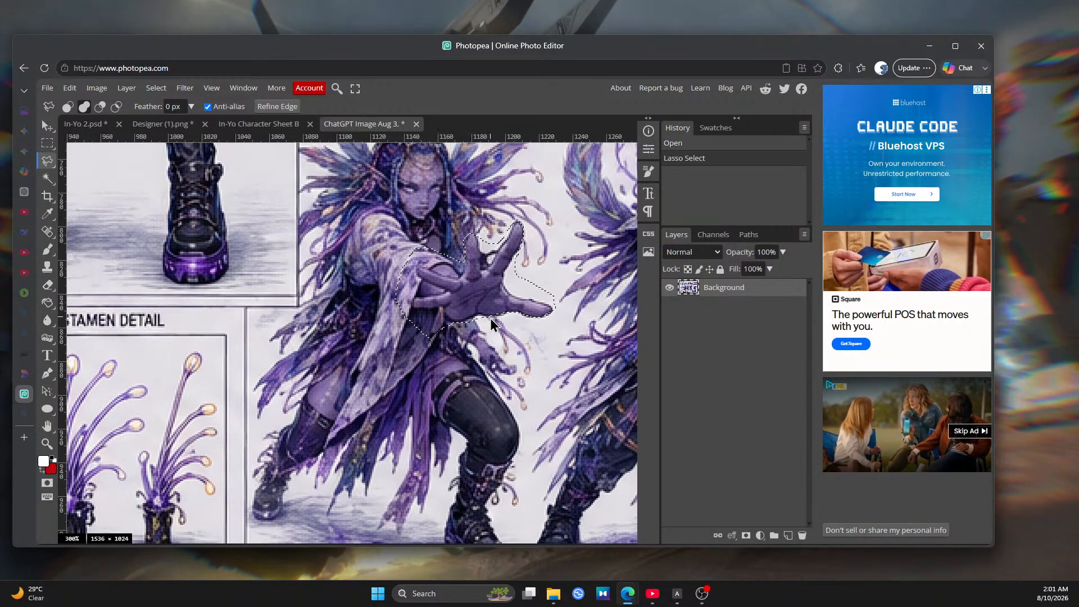
Compare the selected hand in the ChatGPT image with the first action-pose figure's hand in In-Yo Character Sheet B
{"action": "left_click", "coordinate": [259, 124]}
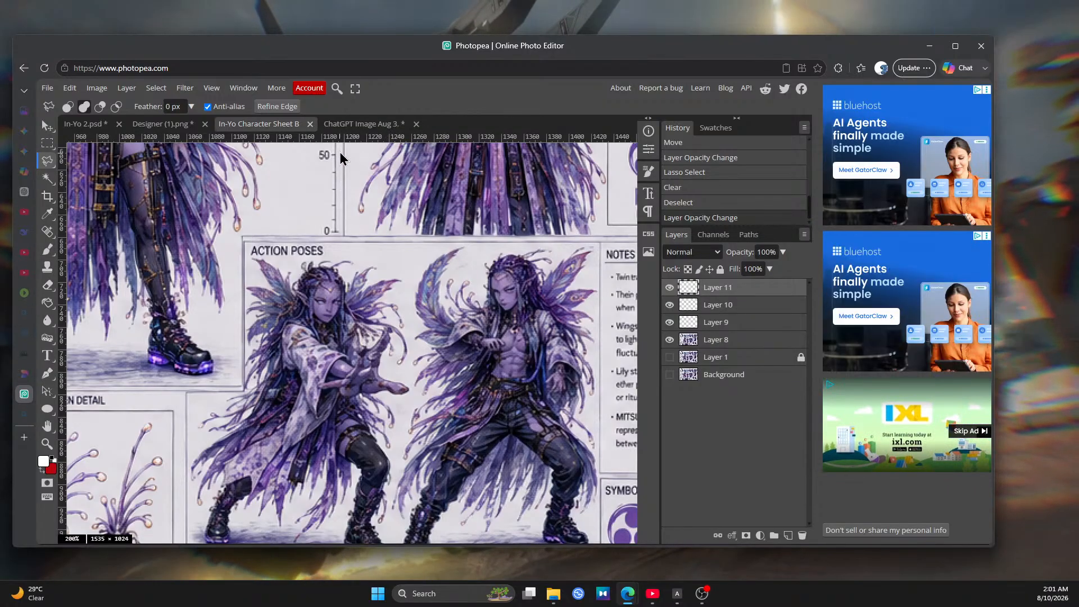
{"action": "left_click", "coordinate": [344, 129]}
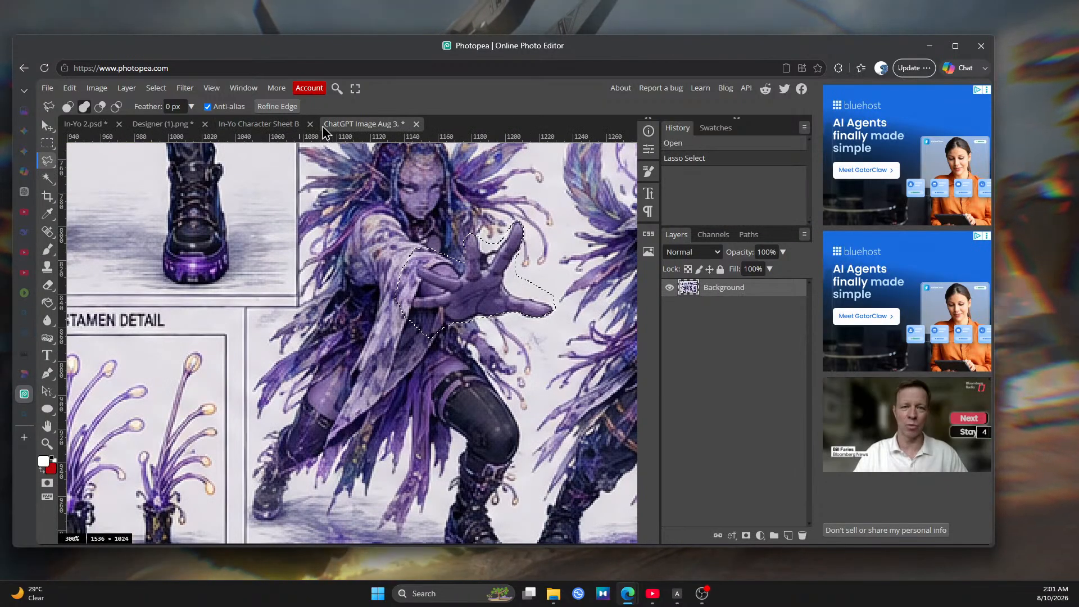
{"action": "left_click", "coordinate": [270, 127]}
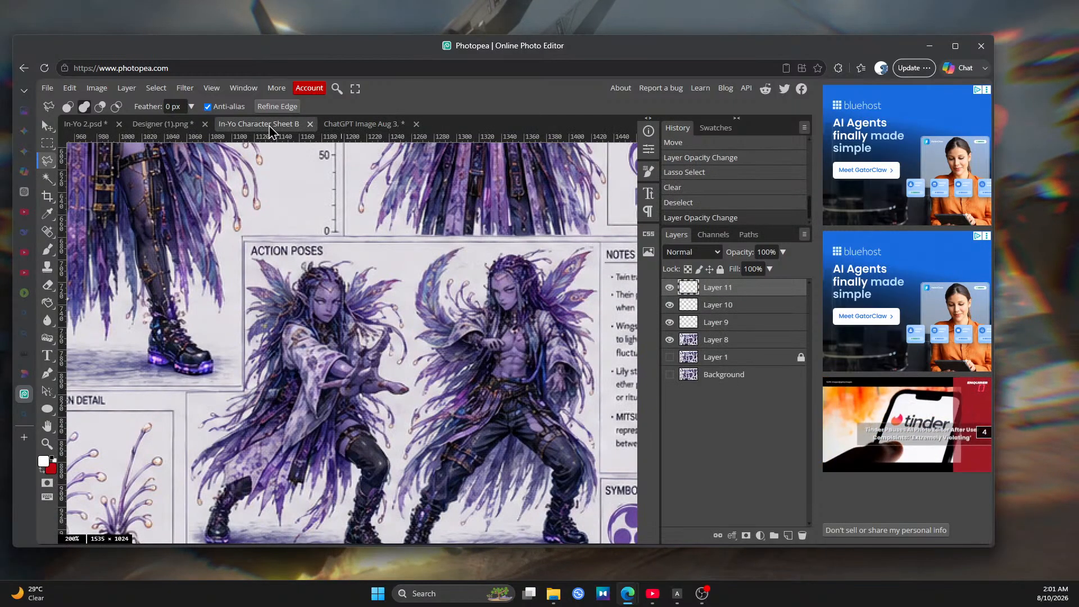
{"action": "left_click", "coordinate": [352, 127]}
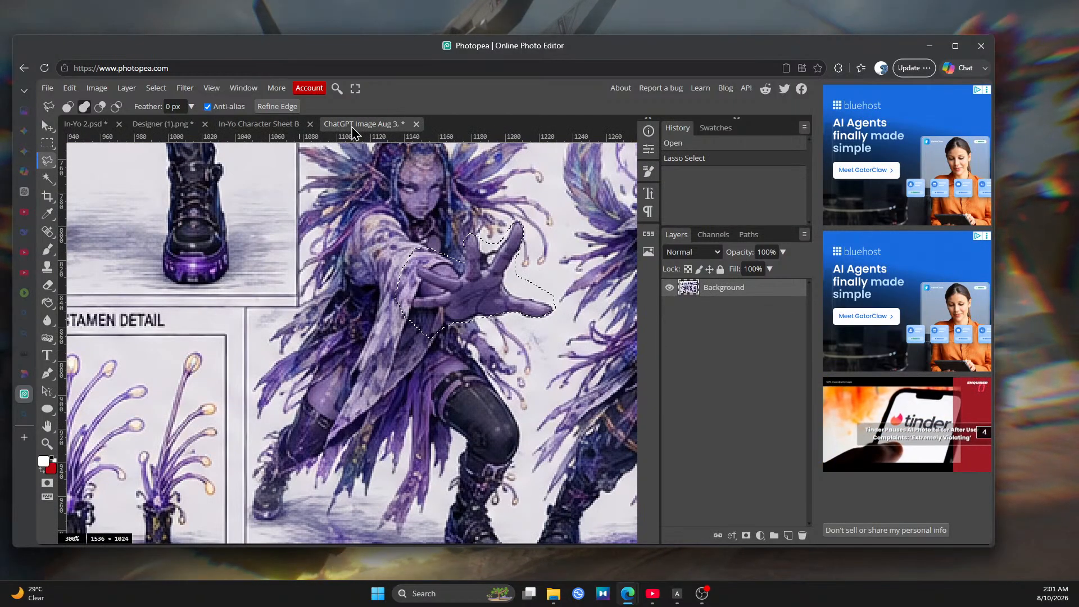
{"action": "left_click", "coordinate": [268, 132]}
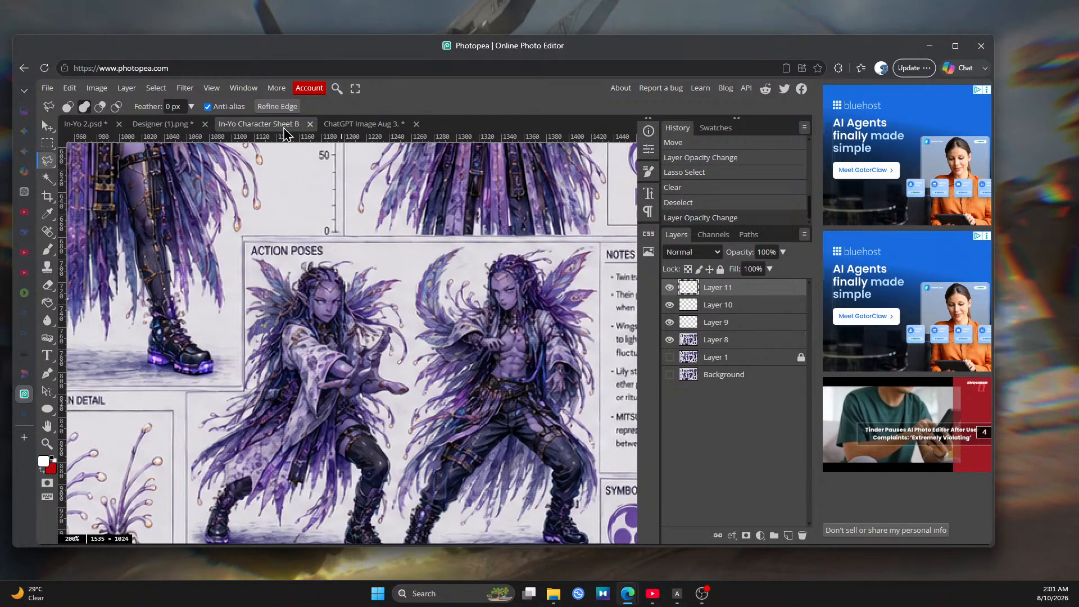
{"action": "left_click", "coordinate": [352, 128]}
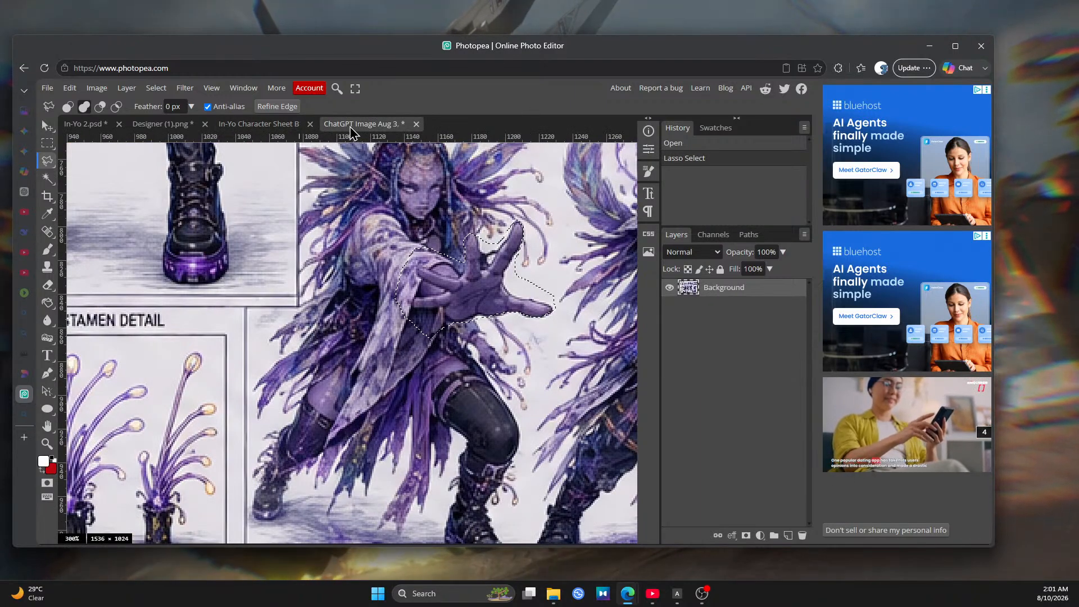
{"action": "left_click", "coordinate": [270, 128]}
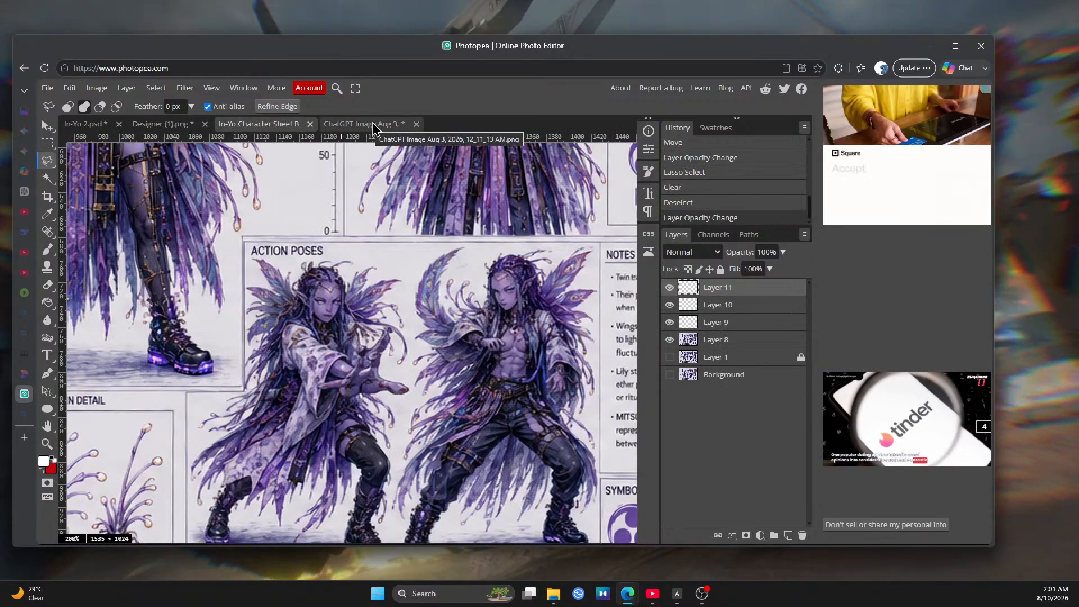
{"action": "left_click", "coordinate": [374, 127]}
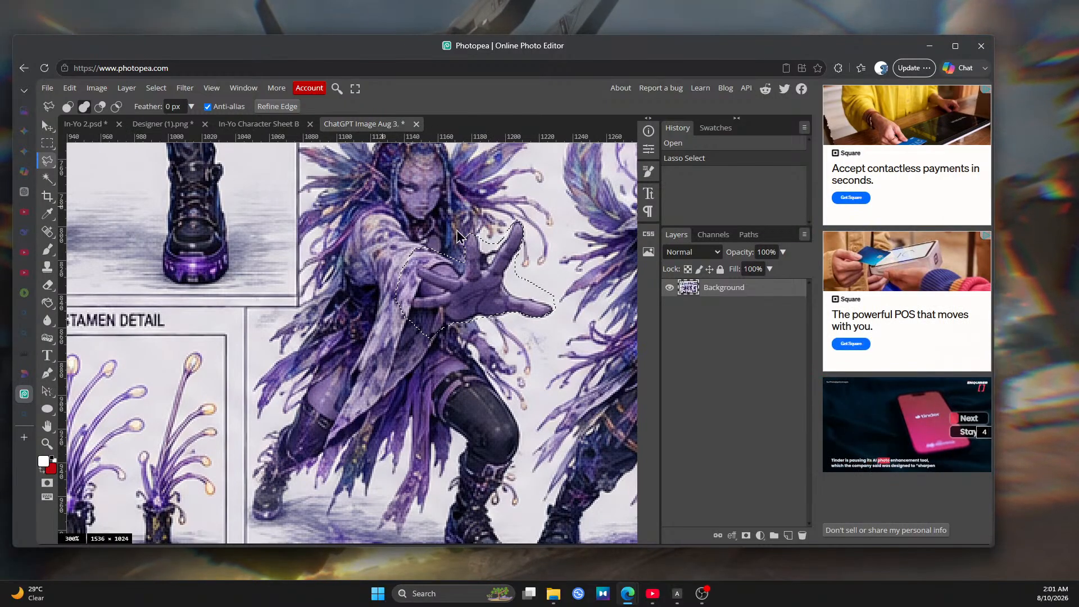
Extend the hand selection in the ChatGPT image to include the area around the raised finger and nearby wing tendrils
{"action": "mouse_move", "coordinate": [527, 284]}
{"action": "left_mouse_down"}
{"action": "mouse_move", "coordinate": [551, 275]}
{"action": "mouse_move", "coordinate": [555, 241]}
{"action": "mouse_move", "coordinate": [539, 220]}
{"action": "mouse_move", "coordinate": [518, 226]}
{"action": "mouse_move", "coordinate": [515, 211]}
{"action": "mouse_move", "coordinate": [510, 277]}
{"action": "mouse_move", "coordinate": [526, 285]}
{"action": "left_mouse_up"}
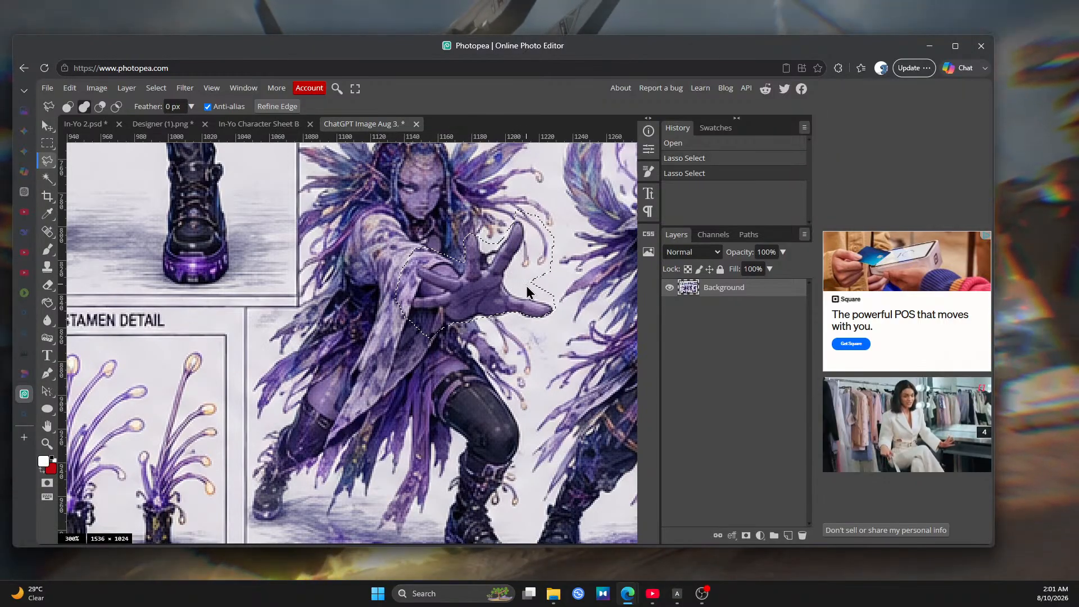
{"action": "left_click", "coordinate": [258, 125]}
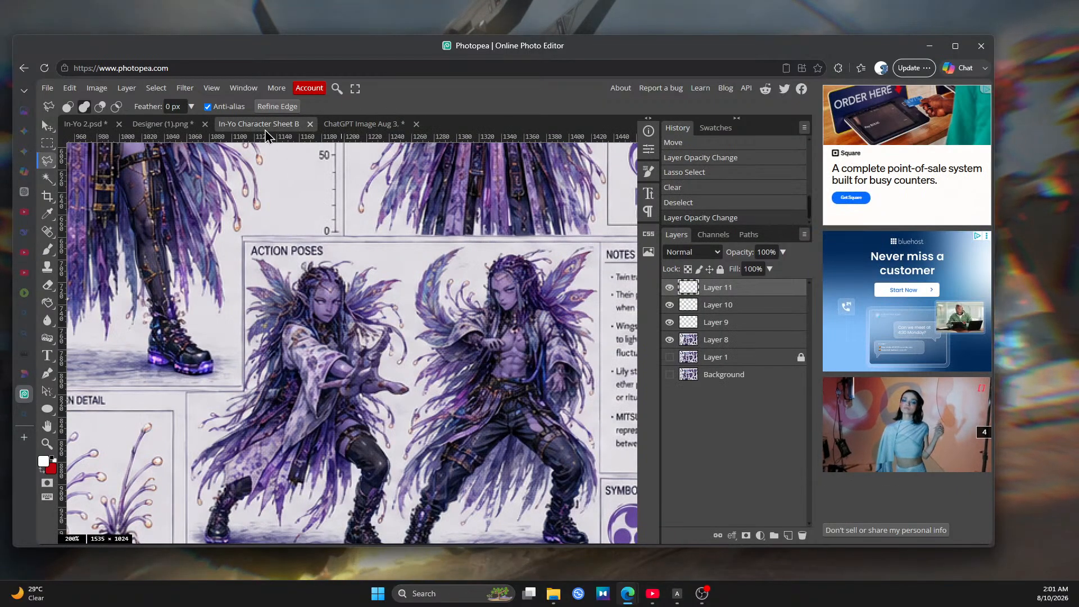
{"action": "left_click", "coordinate": [348, 129]}
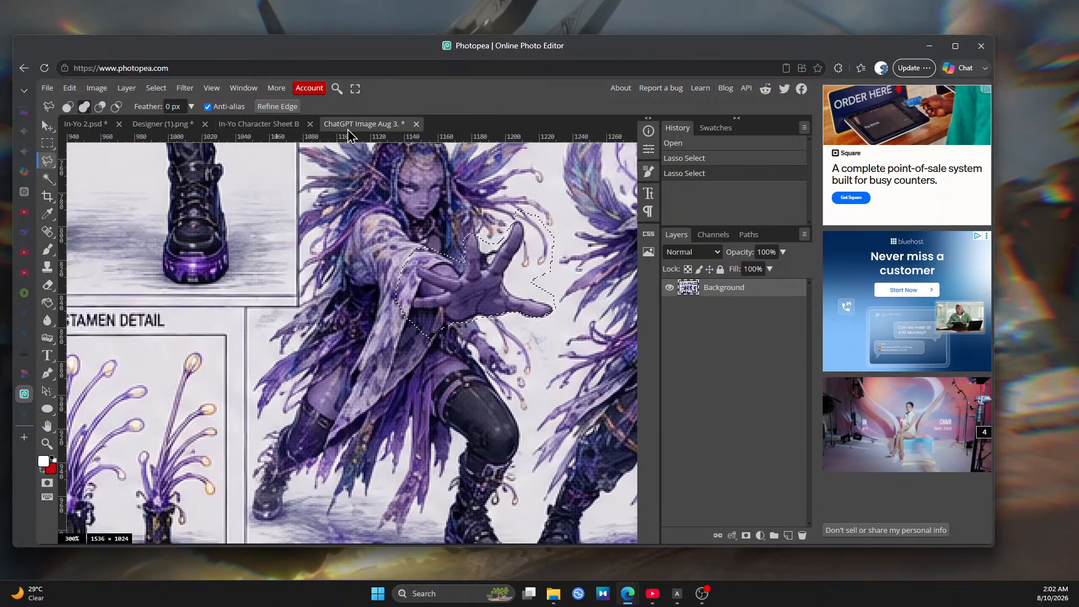
Copy the selected hand from the ChatGPT image and paste it into In-Yo Character Sheet B as a new layer
{"action": "left_click", "coordinate": [70, 89]}
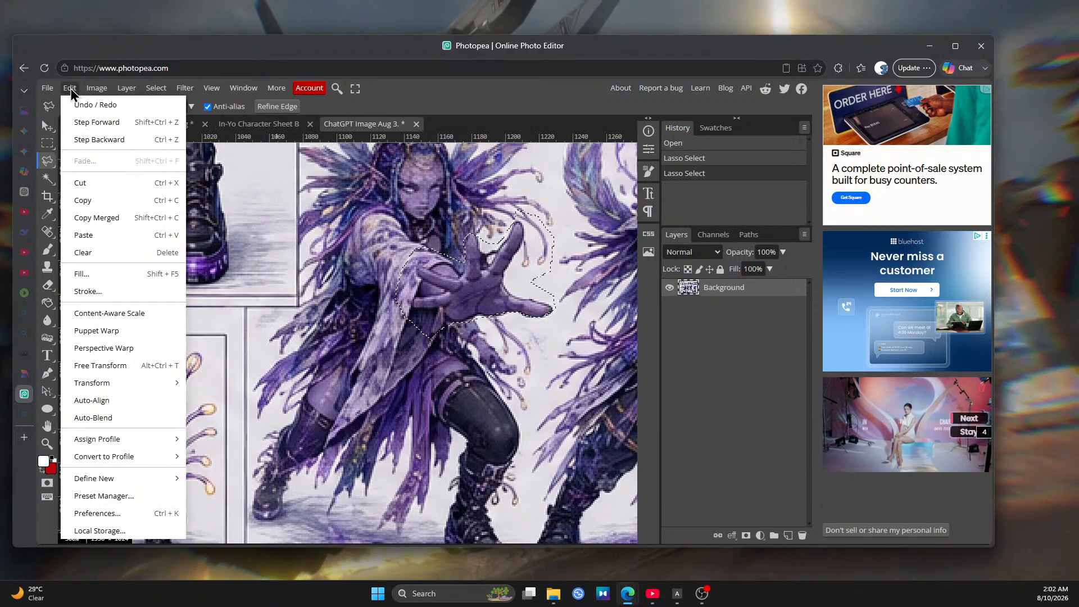
{"action": "left_click", "coordinate": [93, 200]}
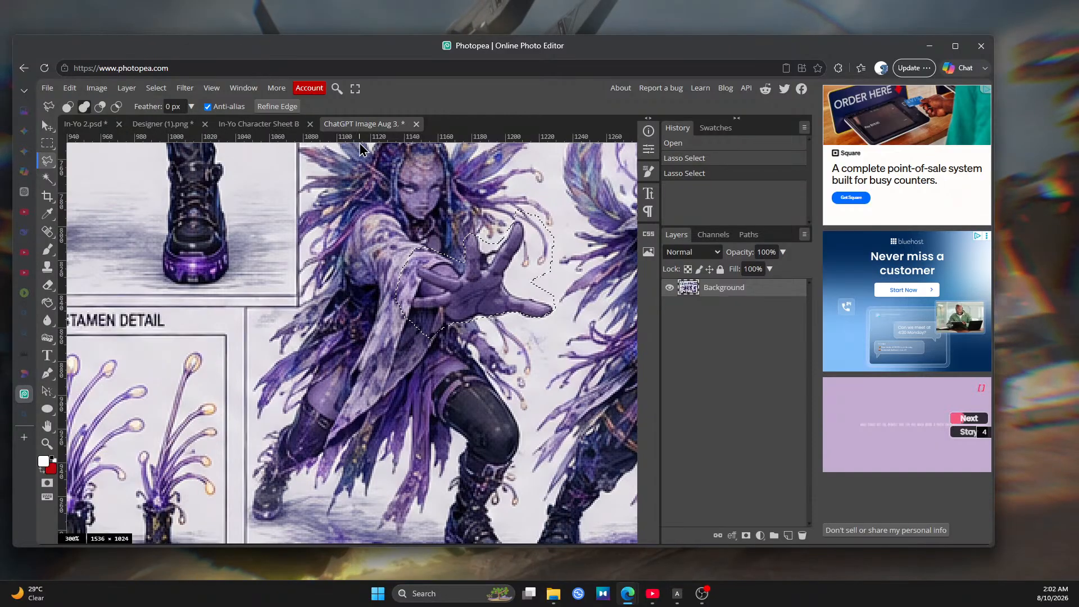
{"action": "left_click", "coordinate": [272, 128]}
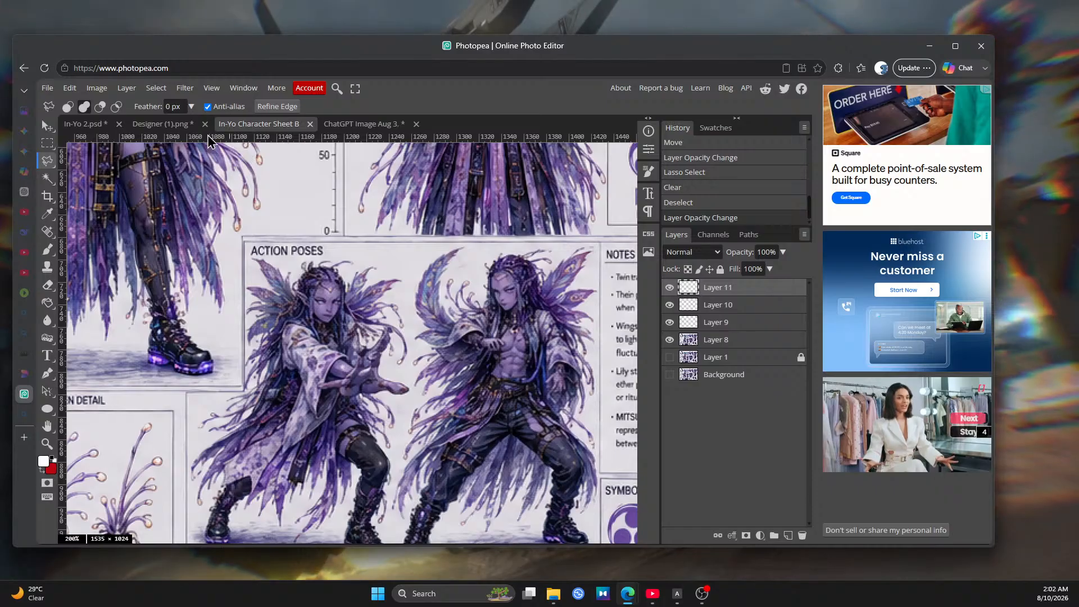
{"action": "left_click", "coordinate": [72, 88]}
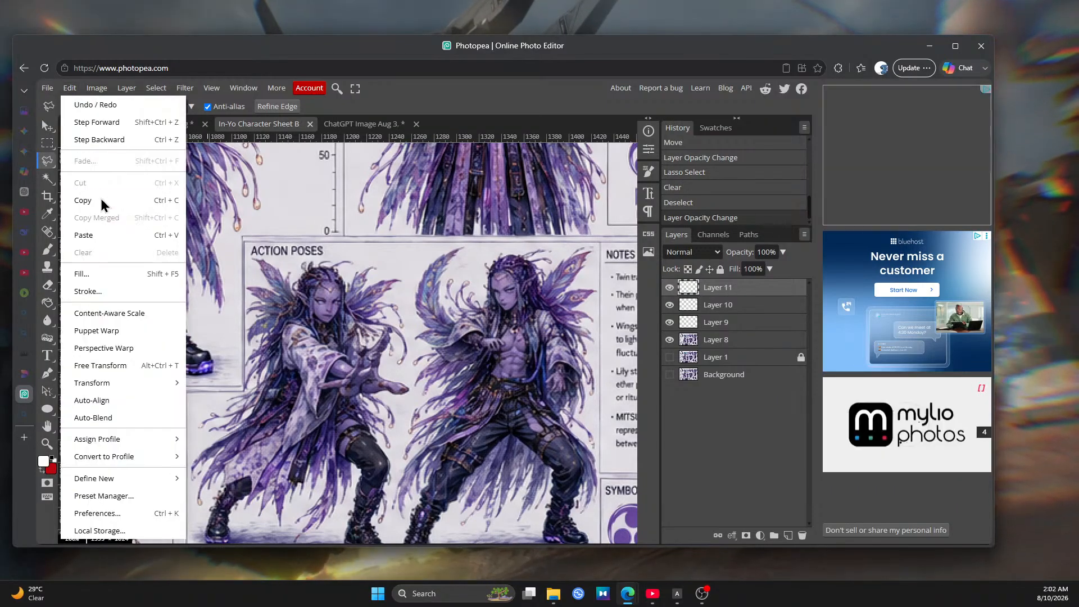
{"action": "left_click", "coordinate": [99, 235]}
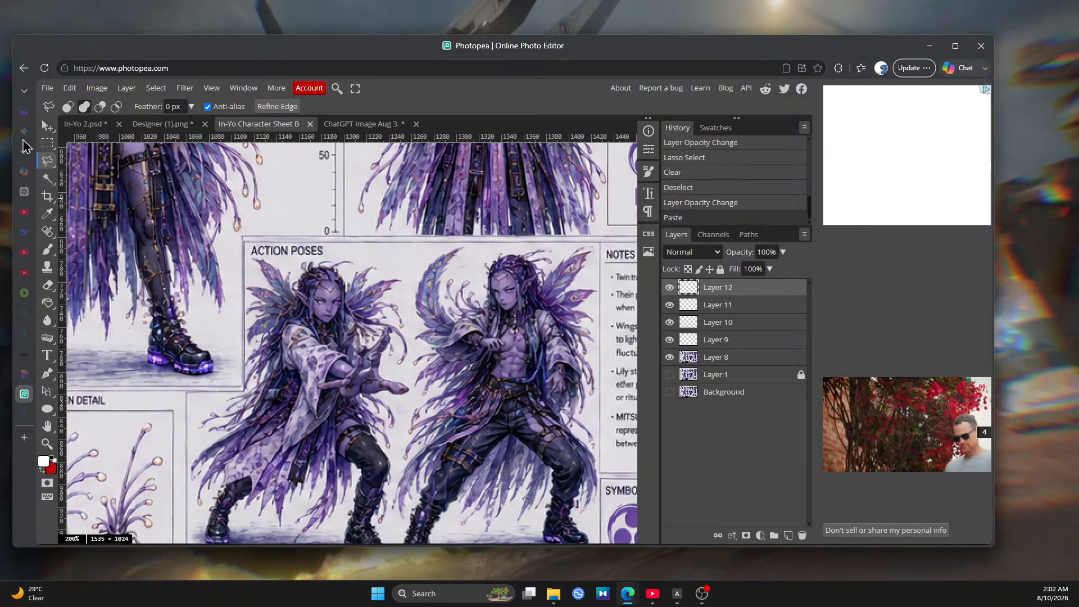
Move the pasted hand onto the first figure in the Action Poses section of the sheet
{"action": "left_click", "coordinate": [48, 125]}
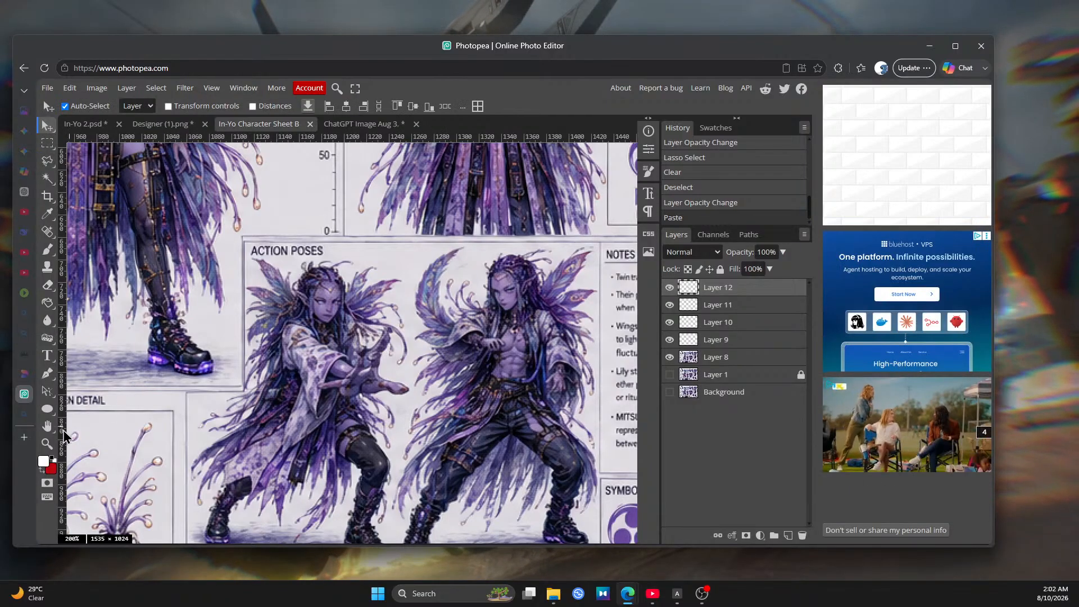
{"action": "key", "text": "z"}
{"action": "scroll", "coordinate": [372, 369], "scroll_direction": "up", "scroll_amount": 1}
{"action": "scroll", "coordinate": [371, 370], "scroll_direction": "down", "scroll_amount": 15}
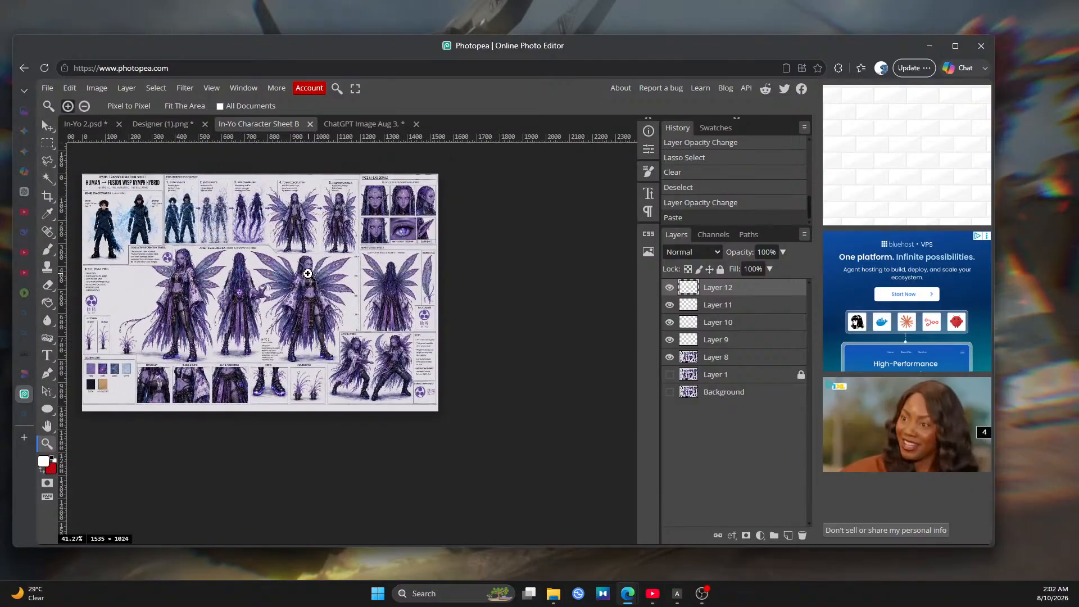
{"action": "scroll", "coordinate": [366, 360], "scroll_direction": "up", "scroll_amount": 2}
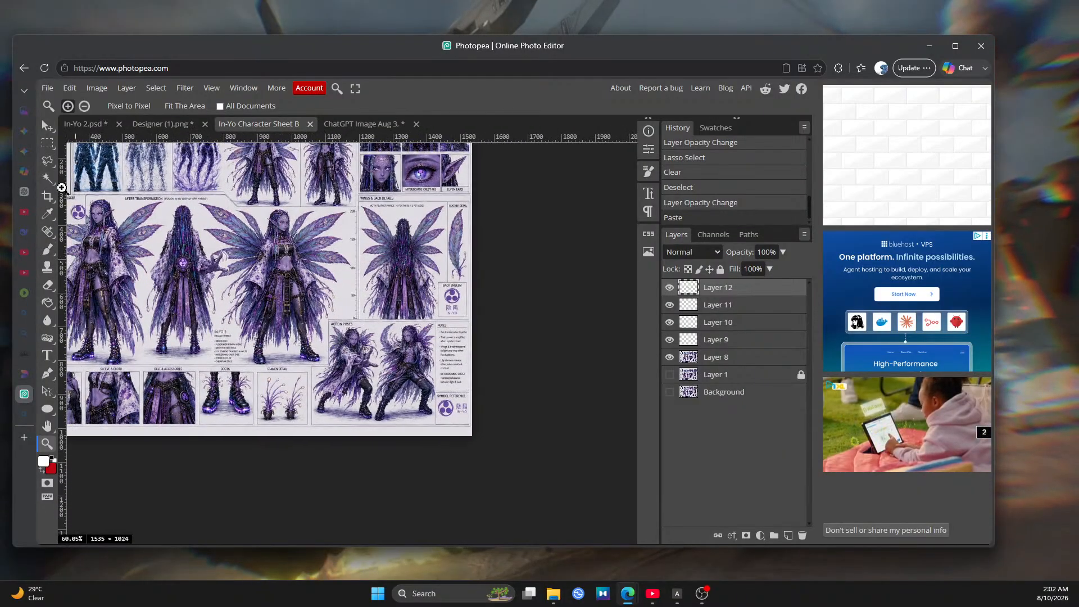
{"action": "left_click", "coordinate": [44, 121]}
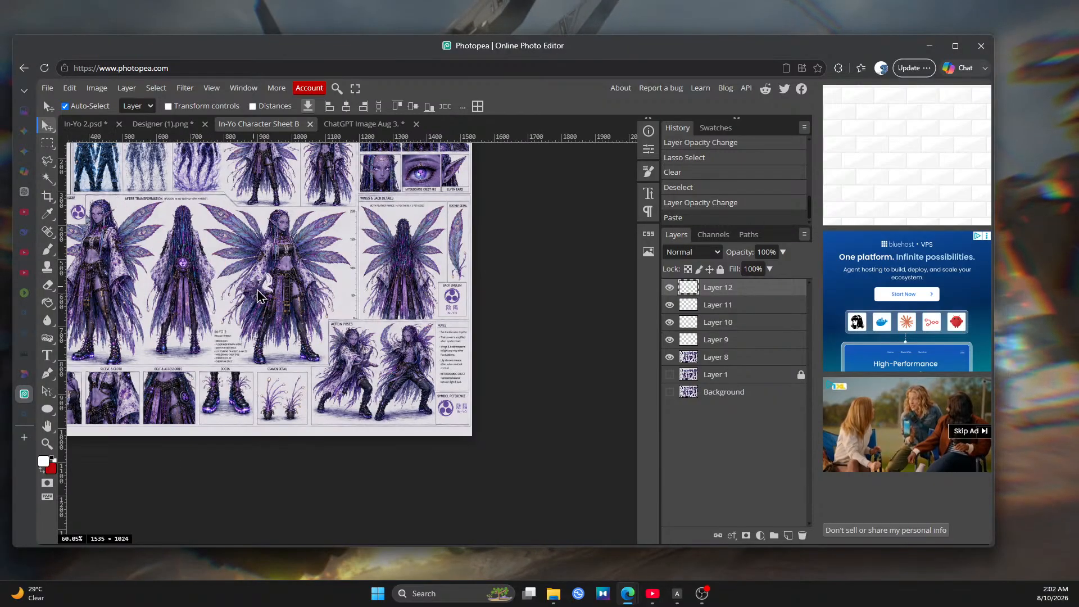
{"action": "left_click_drag", "start_coordinate": [360, 362], "coordinate": [375, 356]}
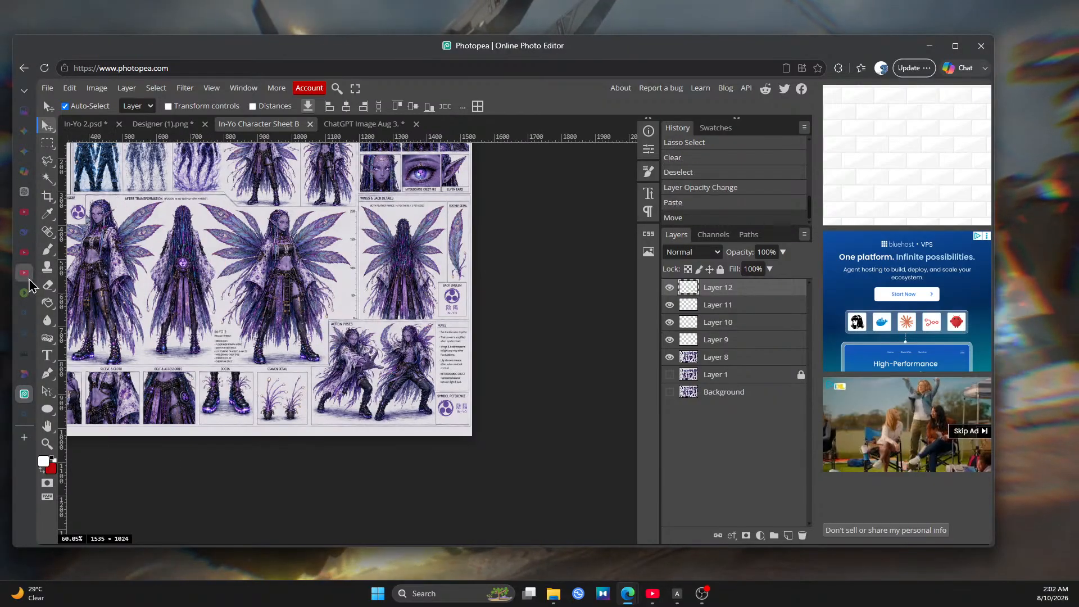
Fine-tune the pasted hand's position so it covers the first action-pose figure's original hand and meets the sleeve
{"action": "left_click", "coordinate": [47, 444]}
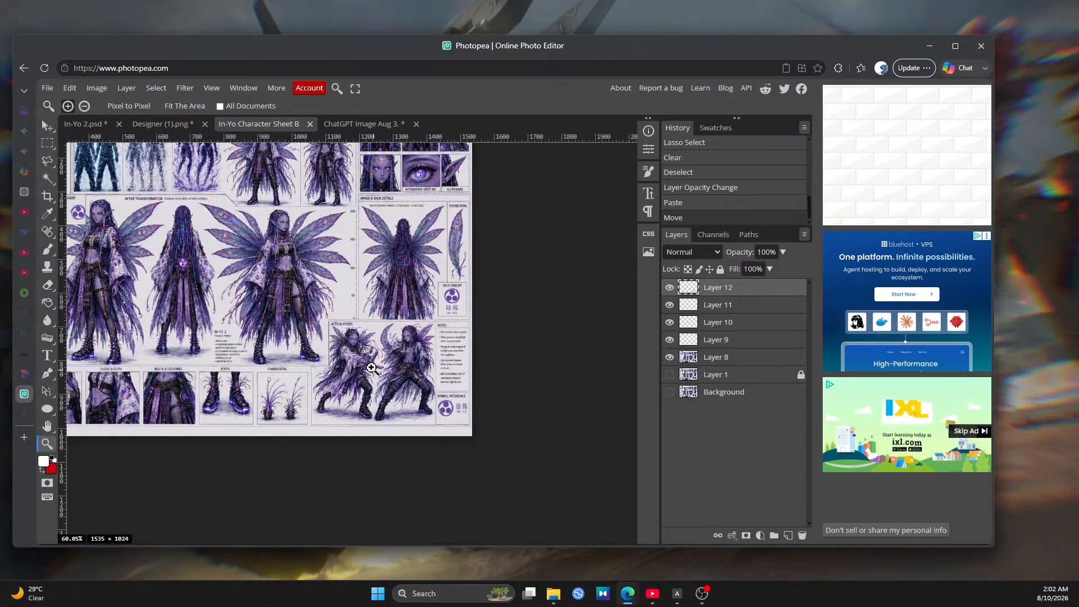
{"action": "left_click", "coordinate": [398, 381]}
{"action": "left_click_drag", "start_coordinate": [398, 381], "coordinate": [436, 390]}
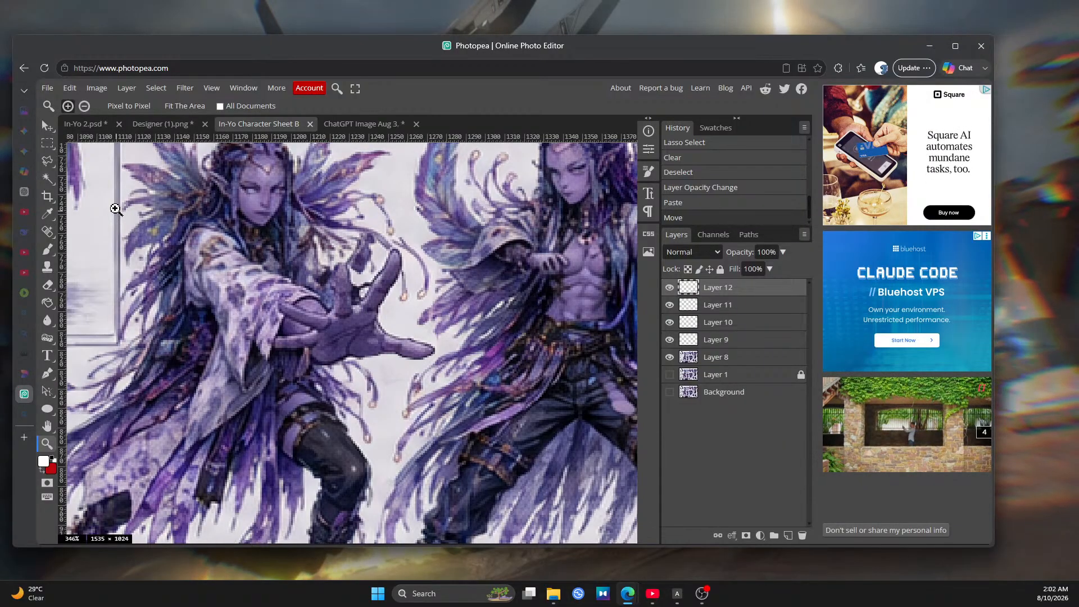
{"action": "key", "text": "v"}
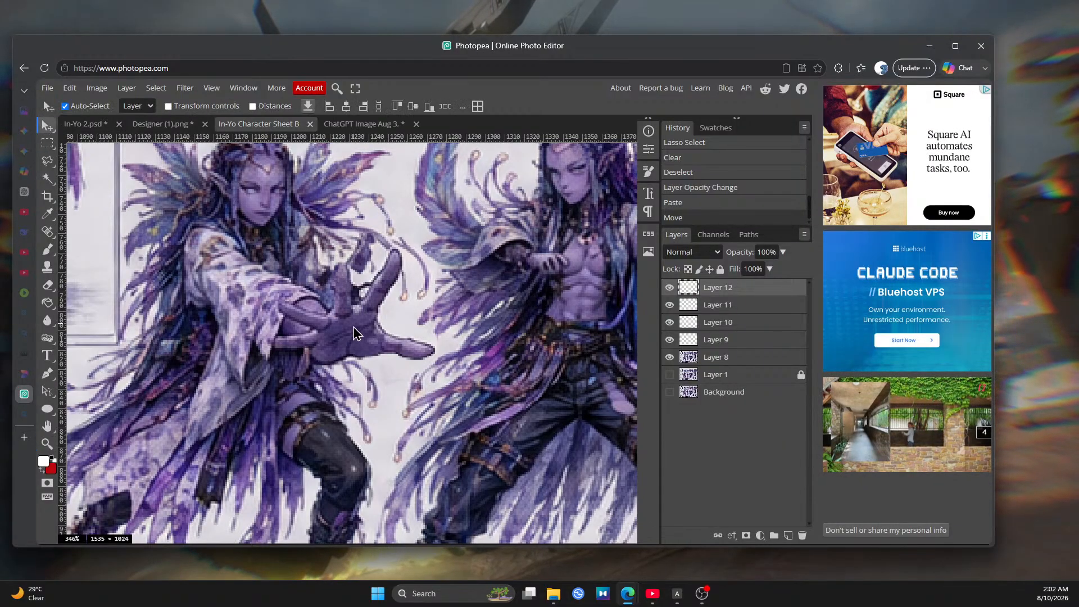
{"action": "left_click_drag", "start_coordinate": [355, 332], "coordinate": [333, 341]}
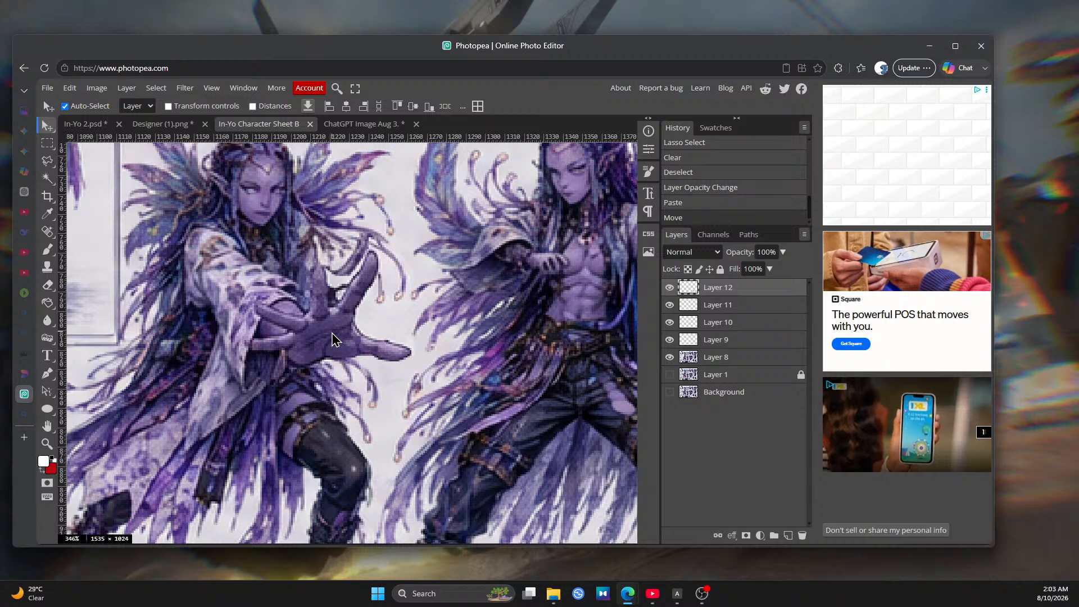
{"action": "left_click_drag", "start_coordinate": [332, 339], "coordinate": [339, 324]}
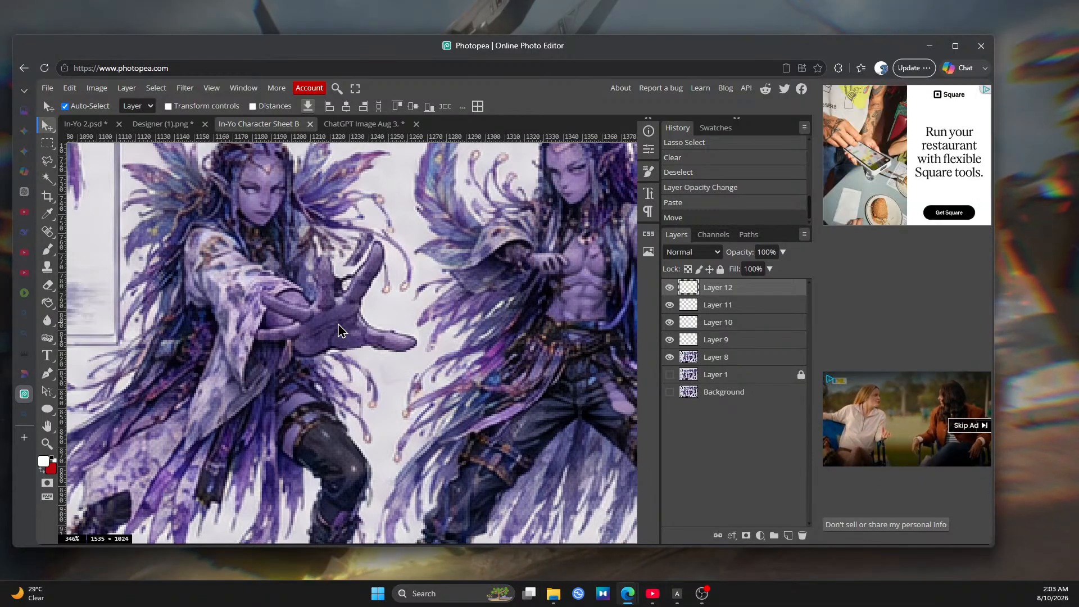
Extend the hand selection in the ChatGPT image with the Lasso to include the upright finger and the wing tendrils above it
{"action": "left_click", "coordinate": [349, 125]}
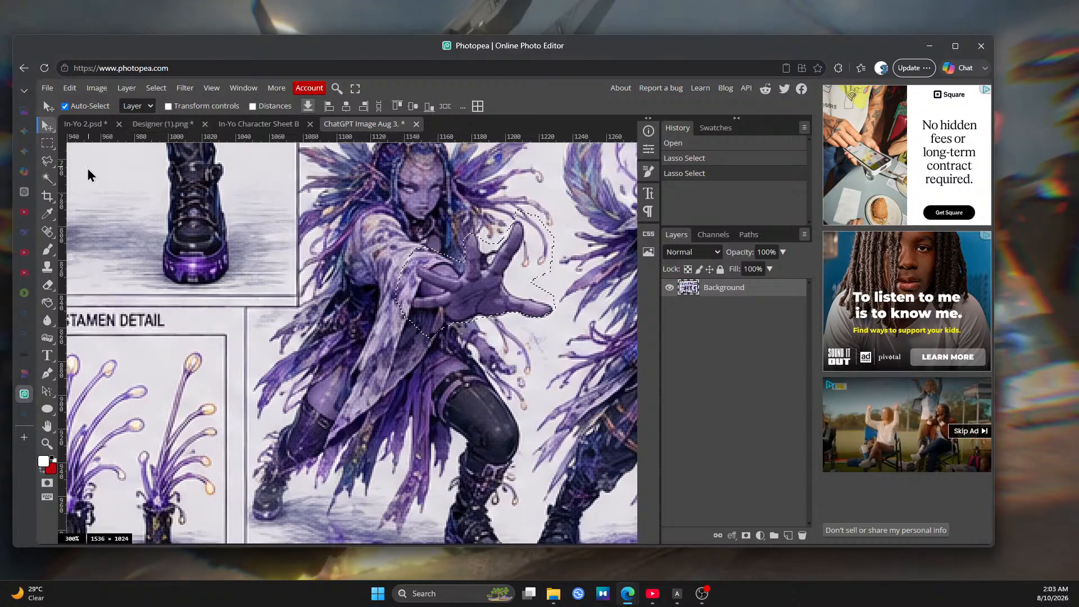
{"action": "left_click", "coordinate": [48, 163]}
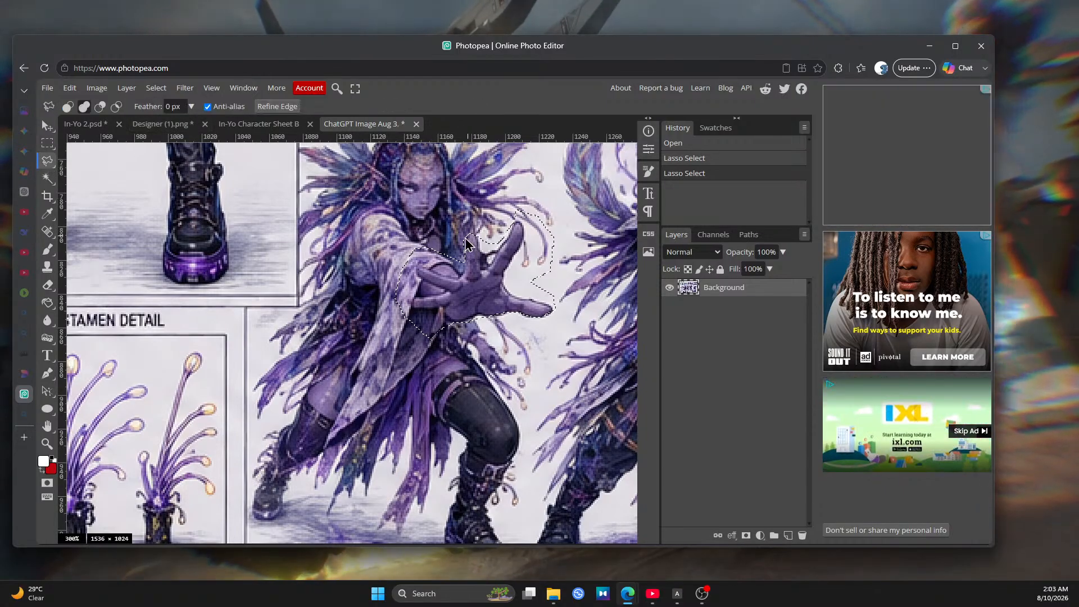
{"action": "mouse_move", "coordinate": [464, 246]}
{"action": "left_mouse_down"}
{"action": "mouse_move", "coordinate": [473, 210]}
{"action": "mouse_move", "coordinate": [500, 198]}
{"action": "left_mouse_up"}
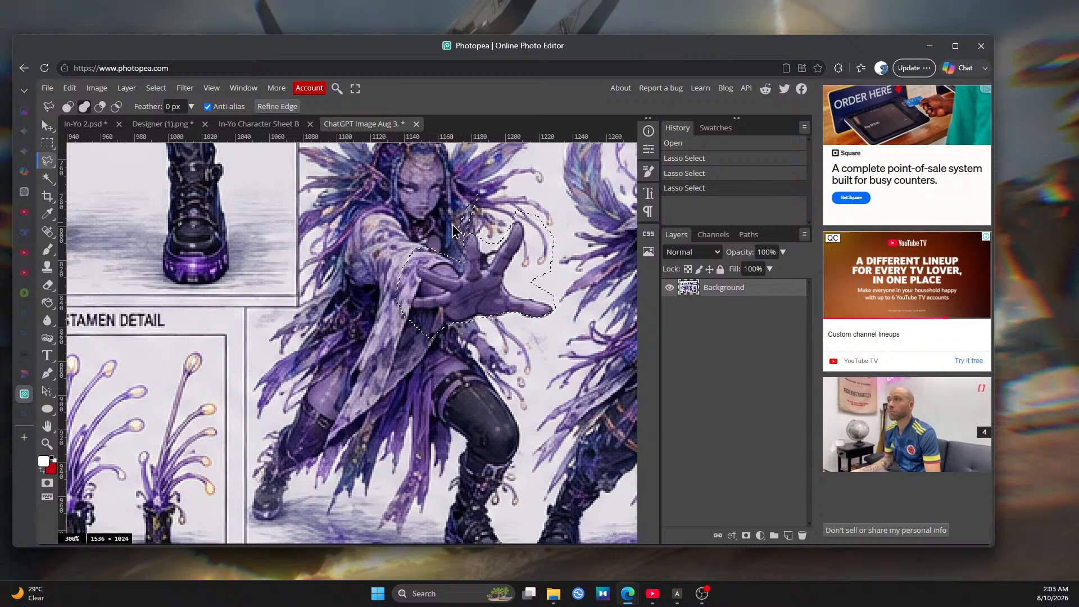
{"action": "mouse_move", "coordinate": [515, 199]}
{"action": "left_mouse_down"}
{"action": "mouse_move", "coordinate": [531, 224]}
{"action": "mouse_move", "coordinate": [517, 241]}
{"action": "mouse_move", "coordinate": [466, 254]}
{"action": "left_mouse_up"}
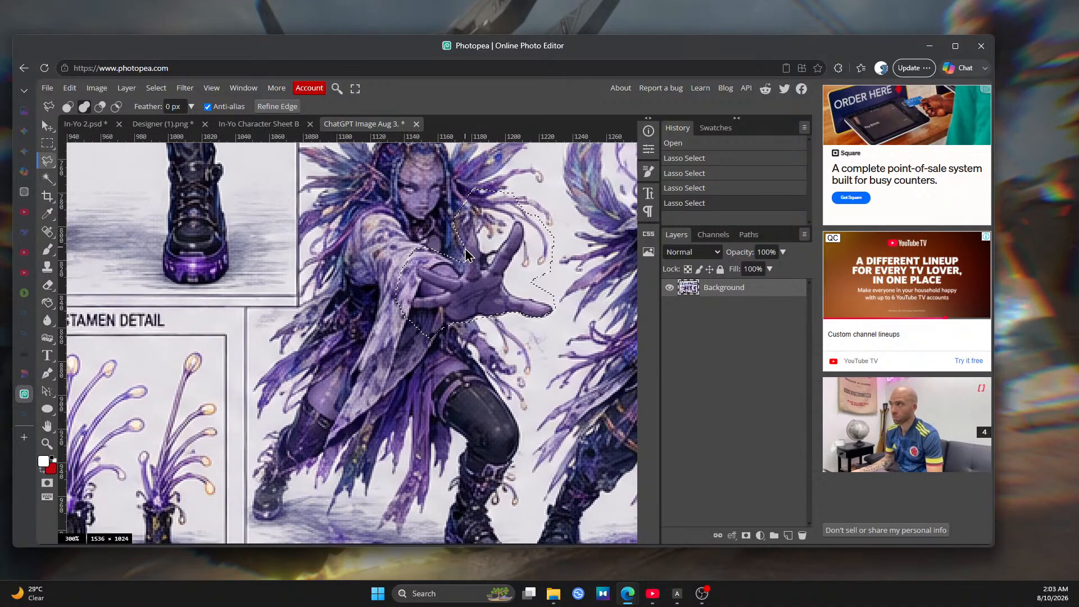
Copy the enlarged hand selection and paste it into In-Yo Character Sheet B as a new layer
{"action": "left_click", "coordinate": [69, 88]}
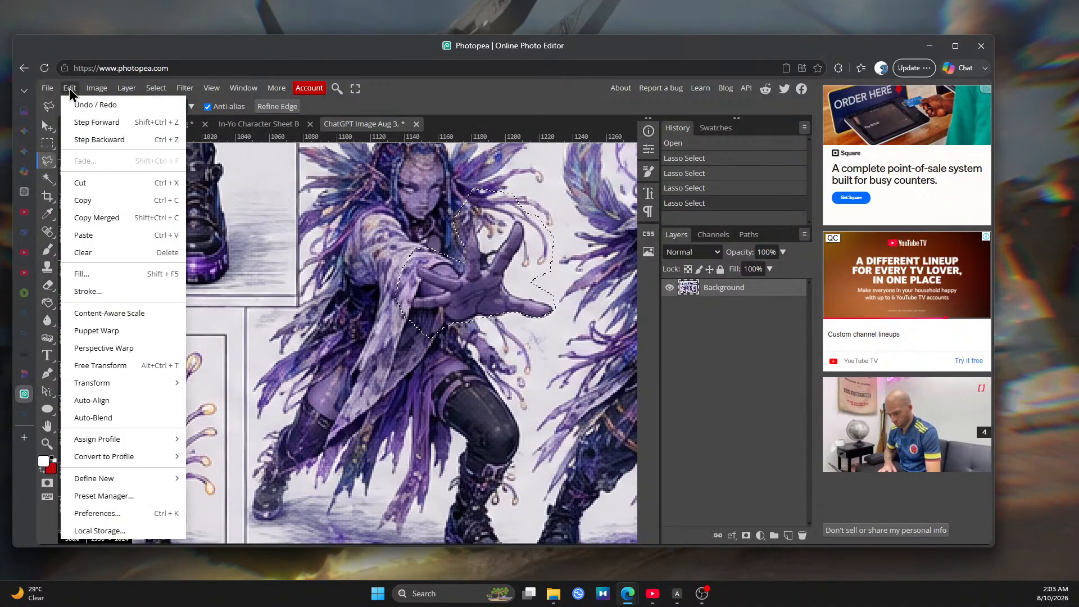
{"action": "left_click", "coordinate": [89, 204]}
{"action": "left_click", "coordinate": [258, 124]}
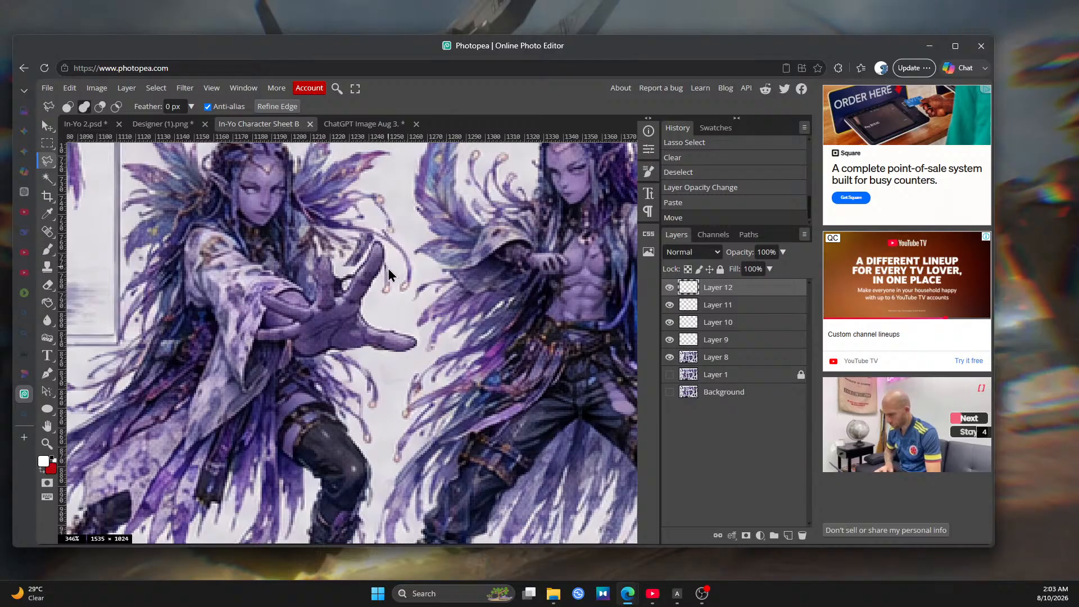
{"action": "left_click", "coordinate": [68, 89]}
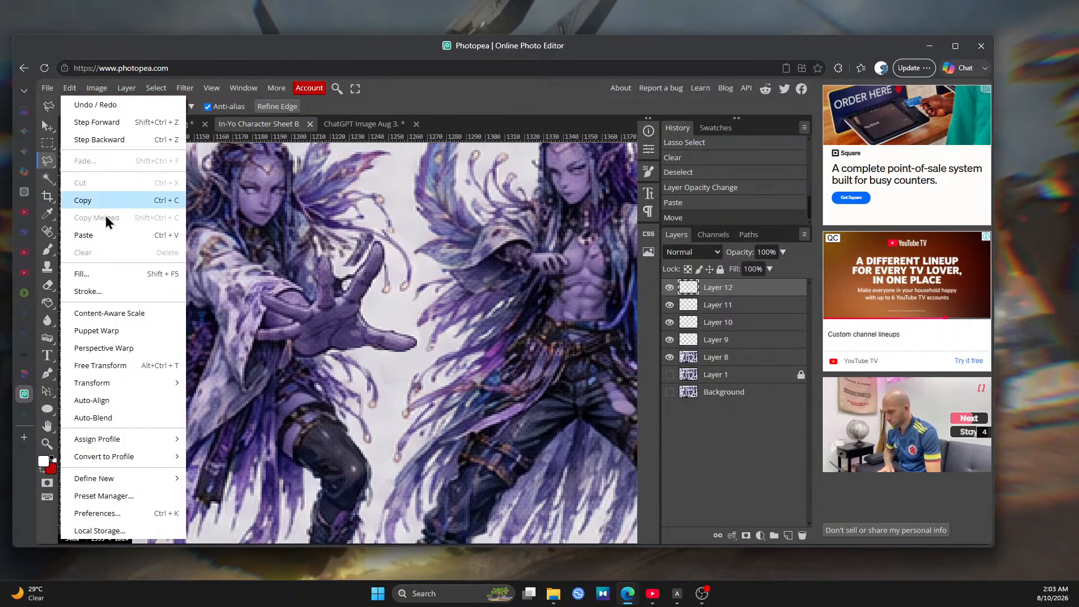
{"action": "left_click", "coordinate": [103, 237]}
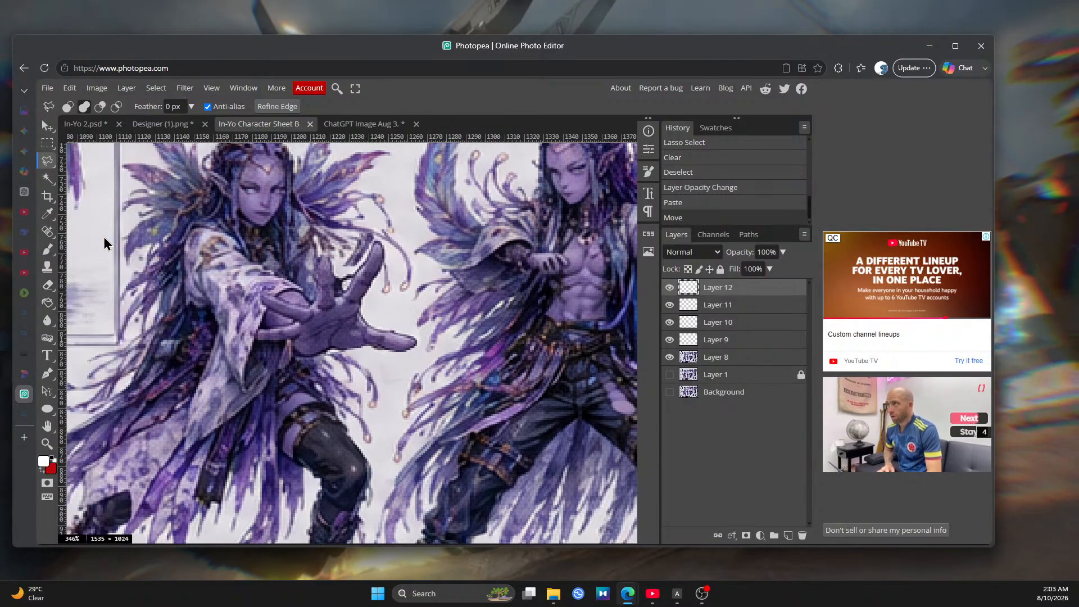
Move the newly pasted hand across the sheet to the first figure in the Action Poses section
{"action": "left_click", "coordinate": [47, 443]}
{"action": "left_click_drag", "start_coordinate": [176, 335], "coordinate": [252, 388]}
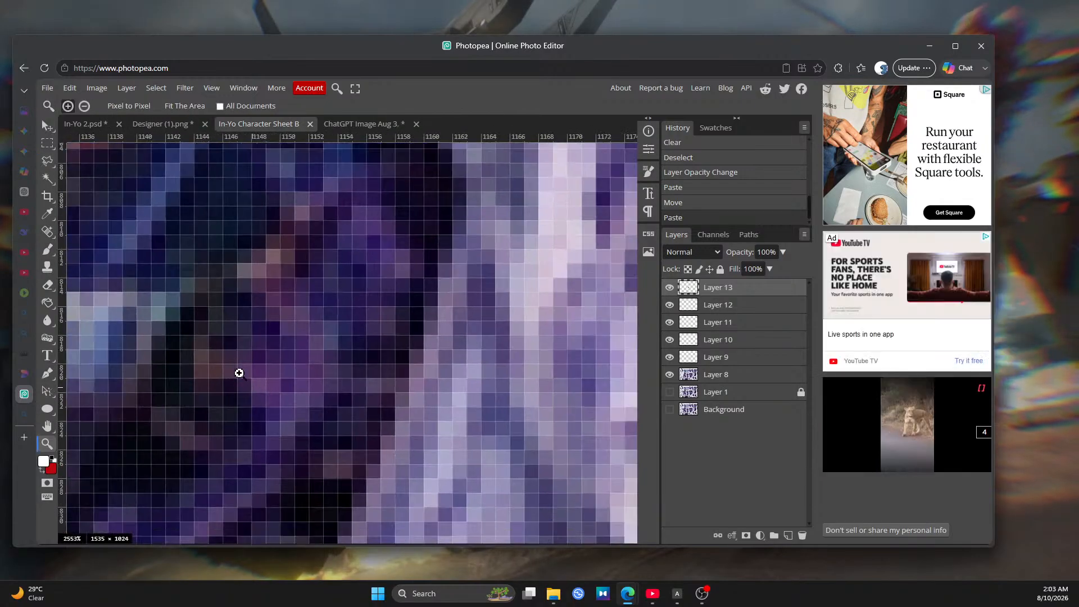
{"action": "scroll", "coordinate": [238, 374], "scroll_direction": "down", "scroll_amount": 10}
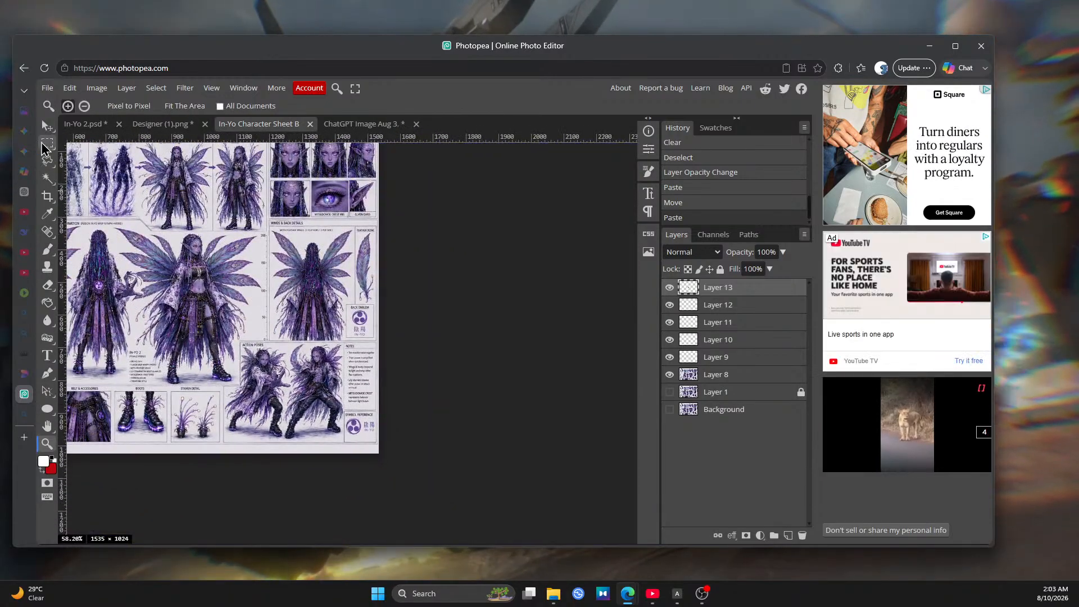
{"action": "key", "text": "v"}
{"action": "left_click_drag", "start_coordinate": [129, 292], "coordinate": [176, 245]}
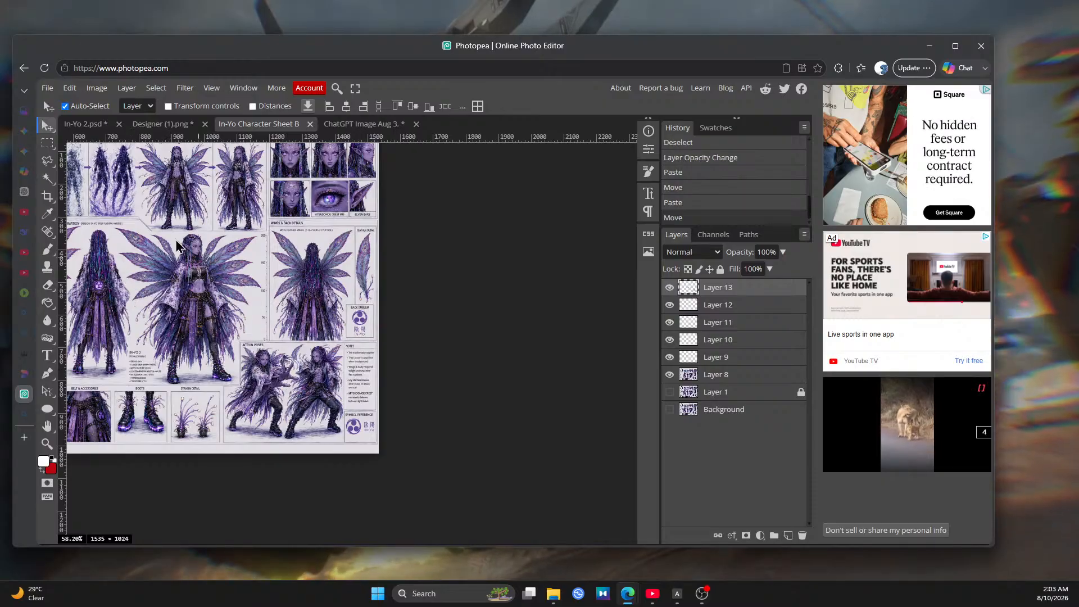
Align the new hand with the earlier pasted hand so it meets the first action-pose figure's sleeve
{"action": "left_click", "coordinate": [47, 444]}
{"action": "scroll", "coordinate": [378, 431], "scroll_direction": "up", "scroll_amount": 5}
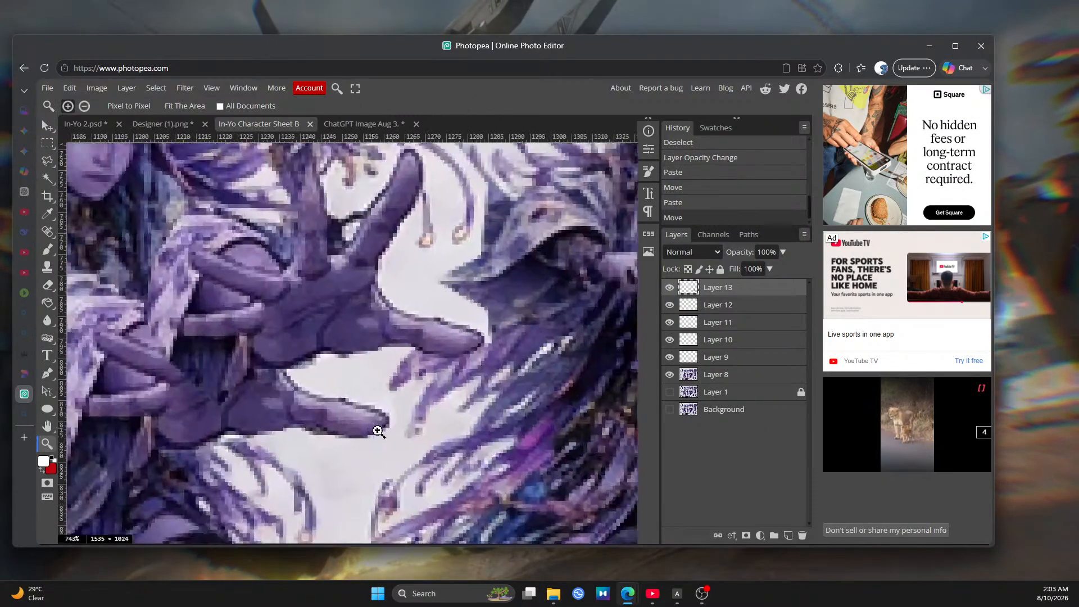
{"action": "scroll", "coordinate": [378, 431], "scroll_direction": "down", "scroll_amount": 4}
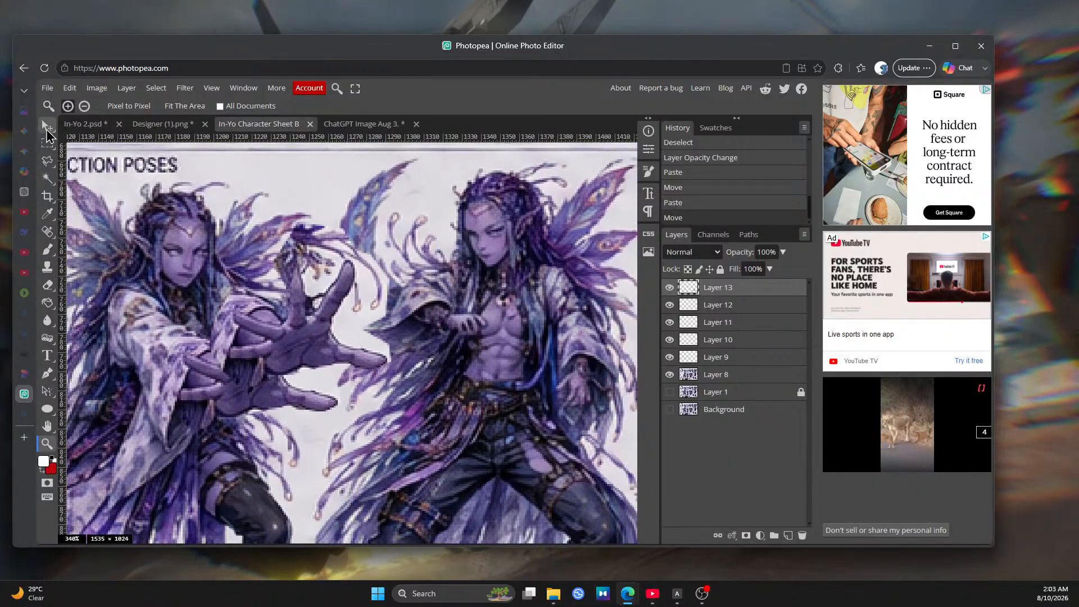
{"action": "left_click", "coordinate": [47, 126]}
{"action": "left_click_drag", "start_coordinate": [316, 333], "coordinate": [264, 381]}
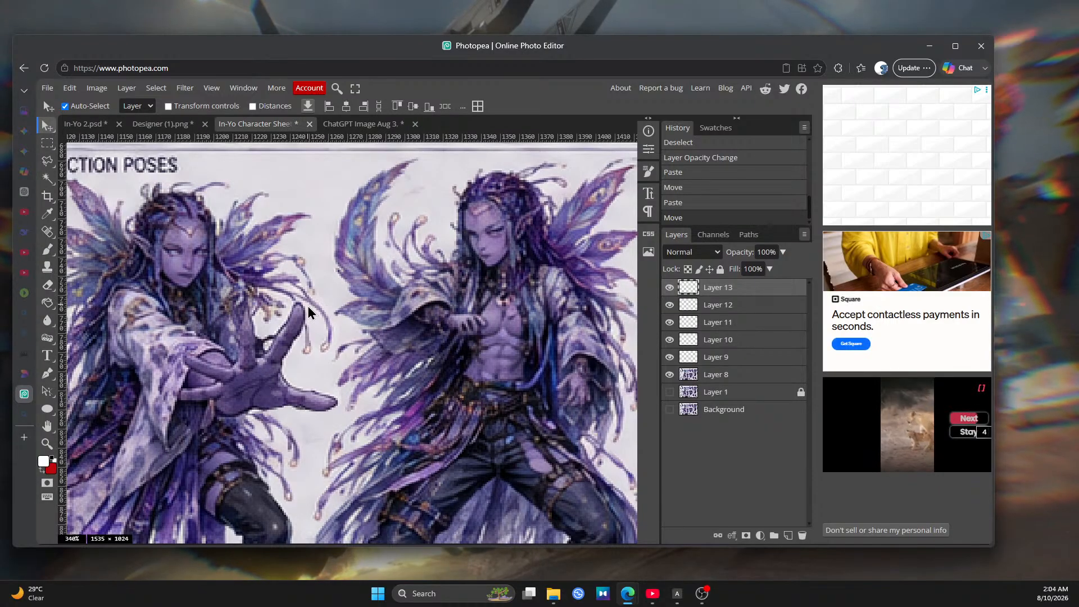
Hide Layer 12, the earlier pasted hand, and delete it
{"action": "left_click", "coordinate": [671, 305]}
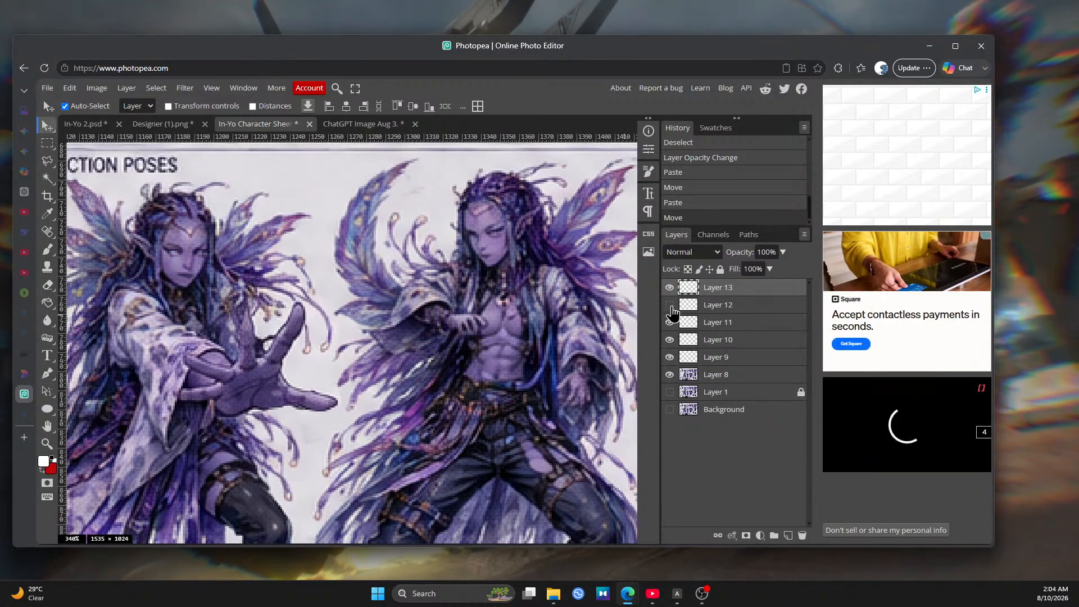
{"action": "left_click", "coordinate": [731, 306]}
{"action": "left_click", "coordinate": [803, 536]}
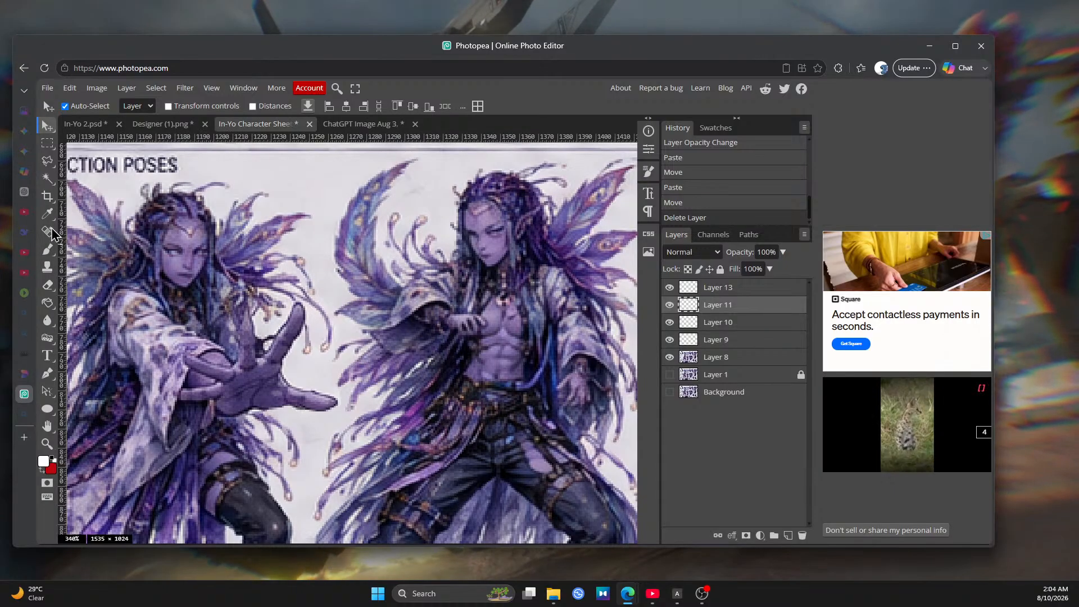
Erase leftover bits of Layer 11 around the sleeve edge below the first action-pose figure's hand
{"action": "left_click", "coordinate": [50, 288]}
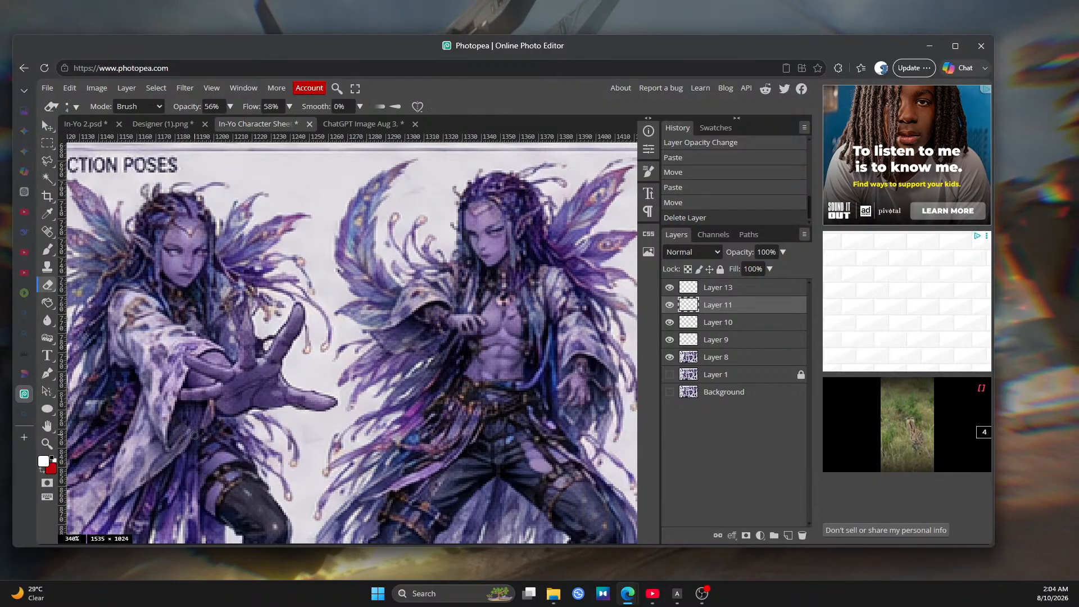
{"action": "left_click_drag", "start_coordinate": [194, 423], "coordinate": [194, 431]}
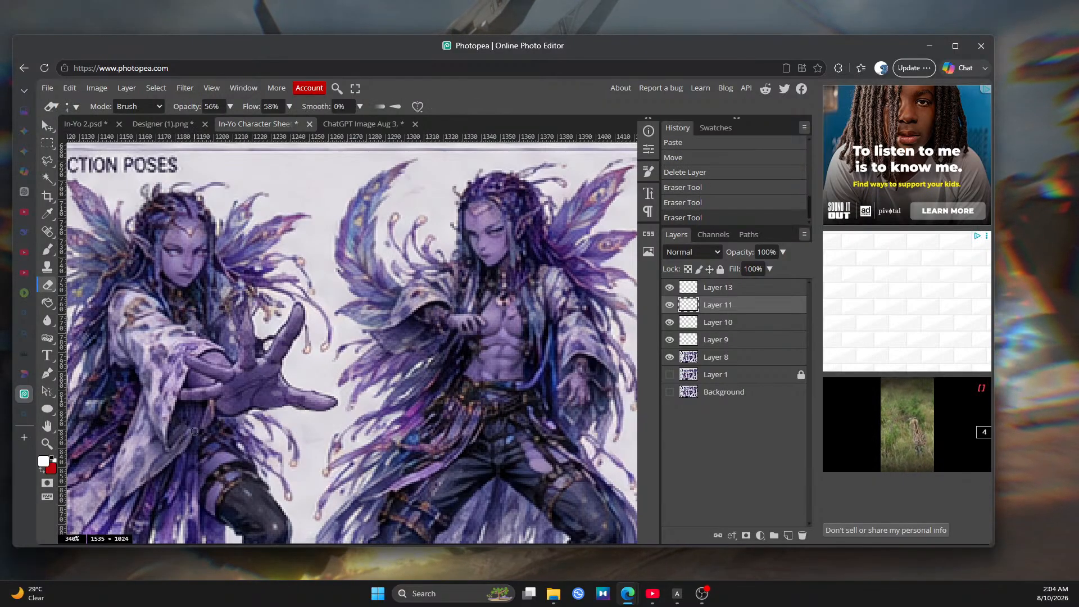
{"action": "left_click", "coordinate": [193, 438]}
{"action": "left_click", "coordinate": [183, 428]}
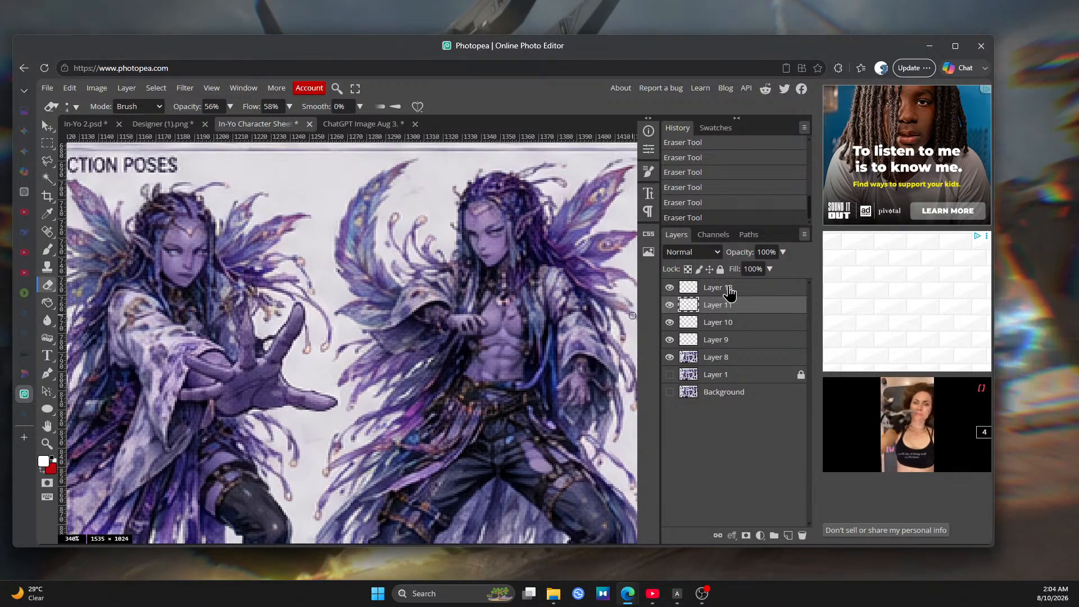
Compare the pasted hand with the original by toggling Layer 13, Layer 11 and the last eraser stroke off and on
{"action": "left_click", "coordinate": [669, 288]}
{"action": "left_click", "coordinate": [670, 288]}
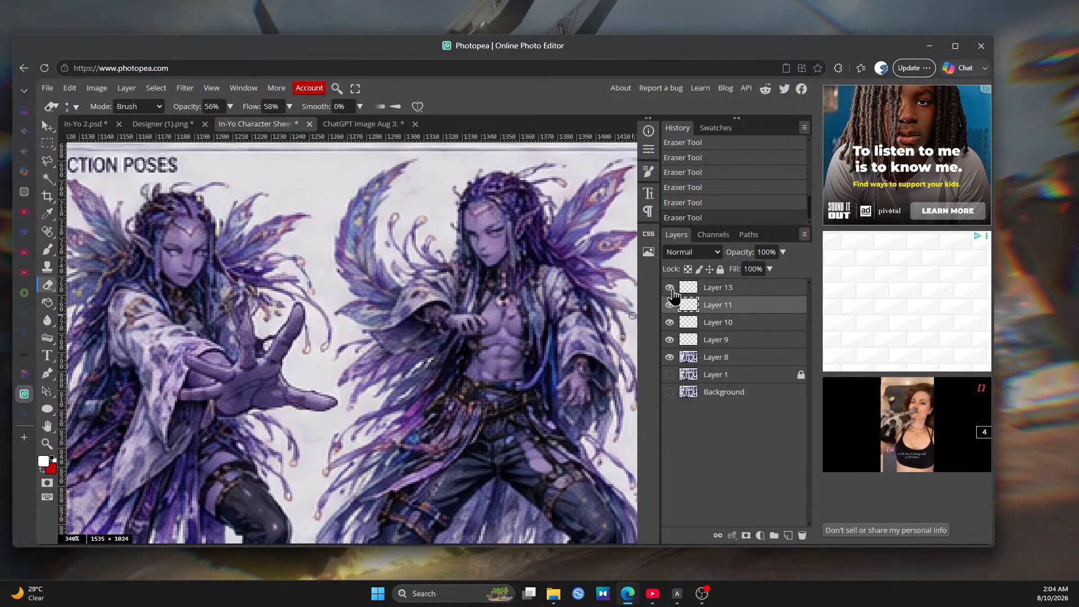
{"action": "left_click", "coordinate": [681, 289]}
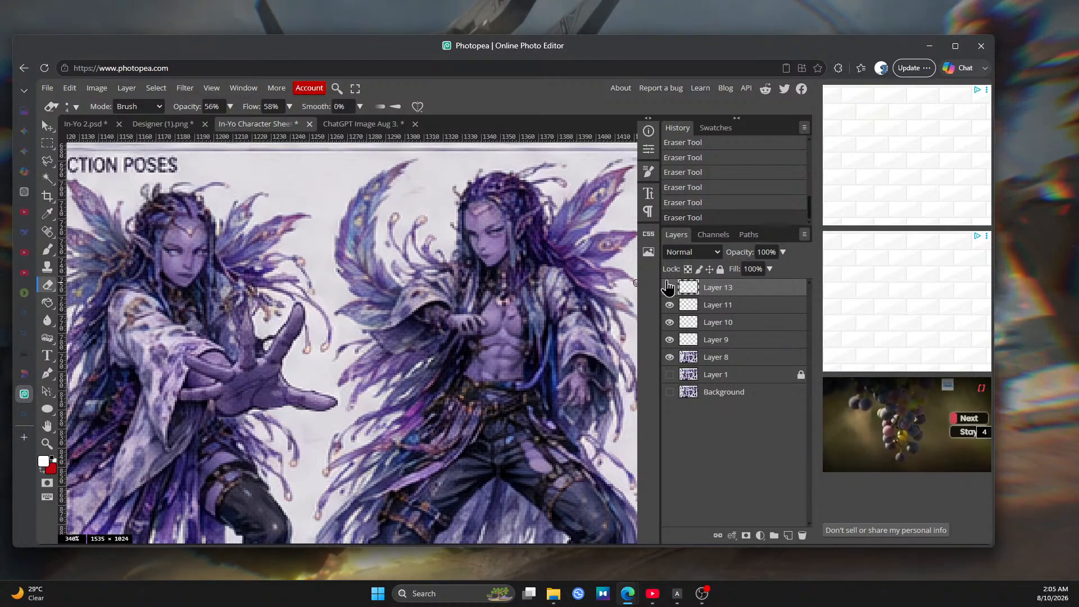
{"action": "left_click", "coordinate": [668, 297]}
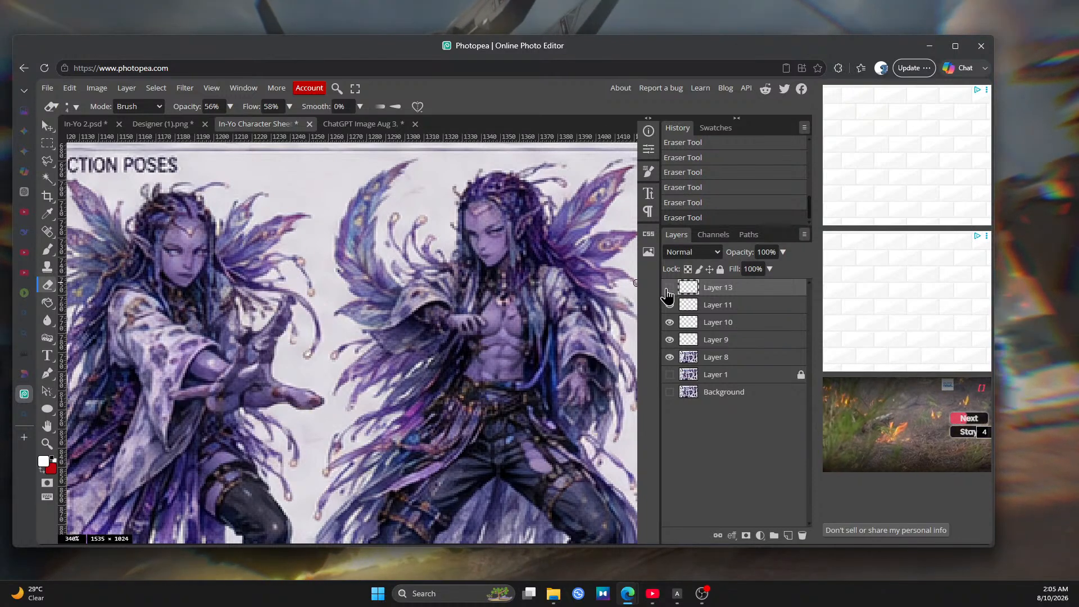
{"action": "left_click", "coordinate": [667, 290]}
{"action": "left_click", "coordinate": [668, 290]}
{"action": "left_click", "coordinate": [669, 289]}
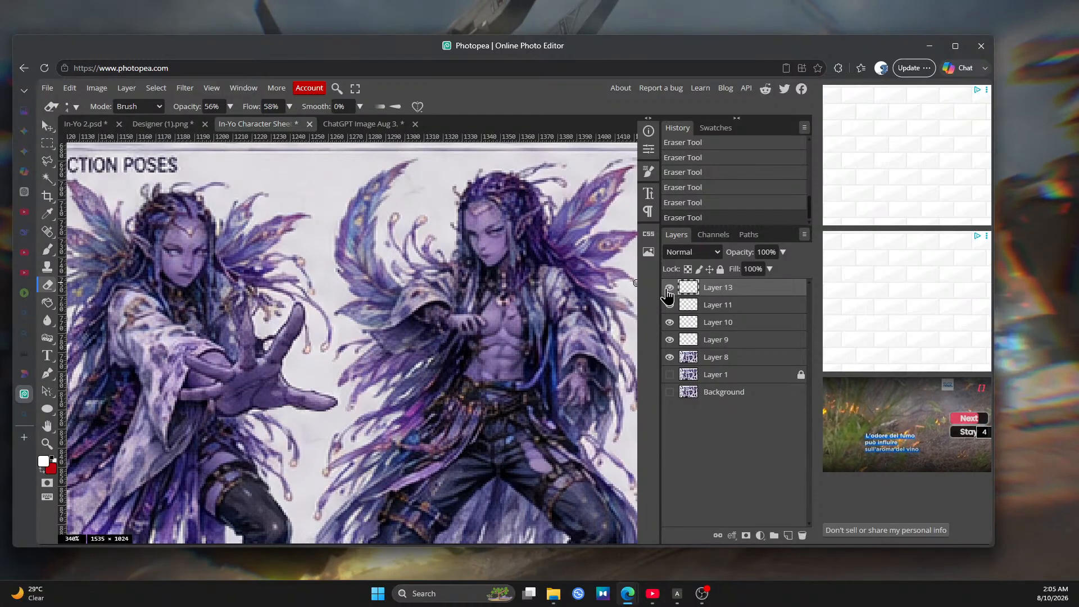
{"action": "left_click", "coordinate": [669, 289]}
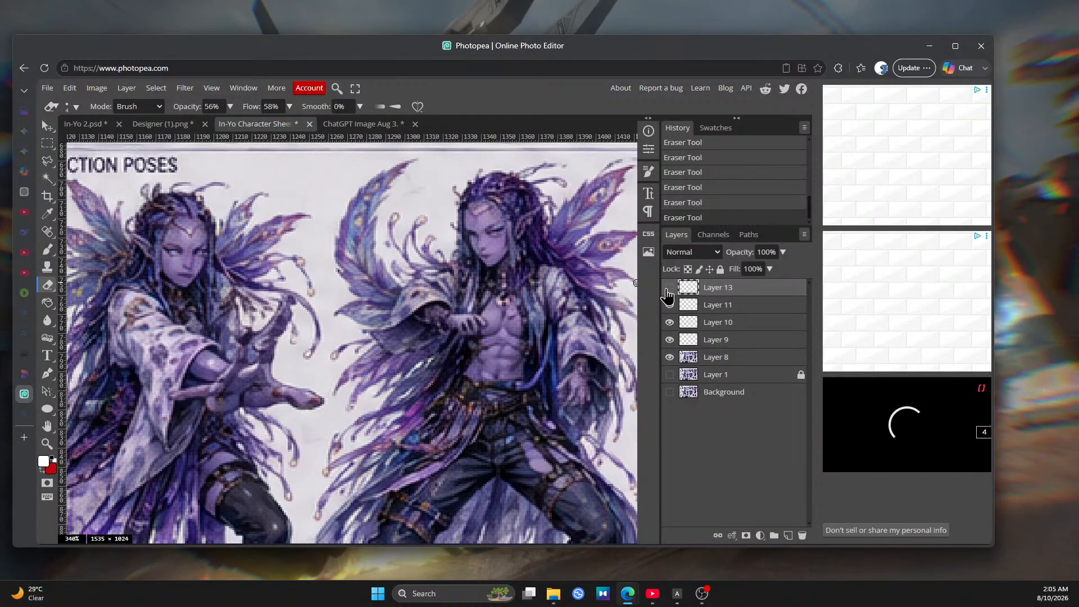
{"action": "left_click", "coordinate": [668, 289]}
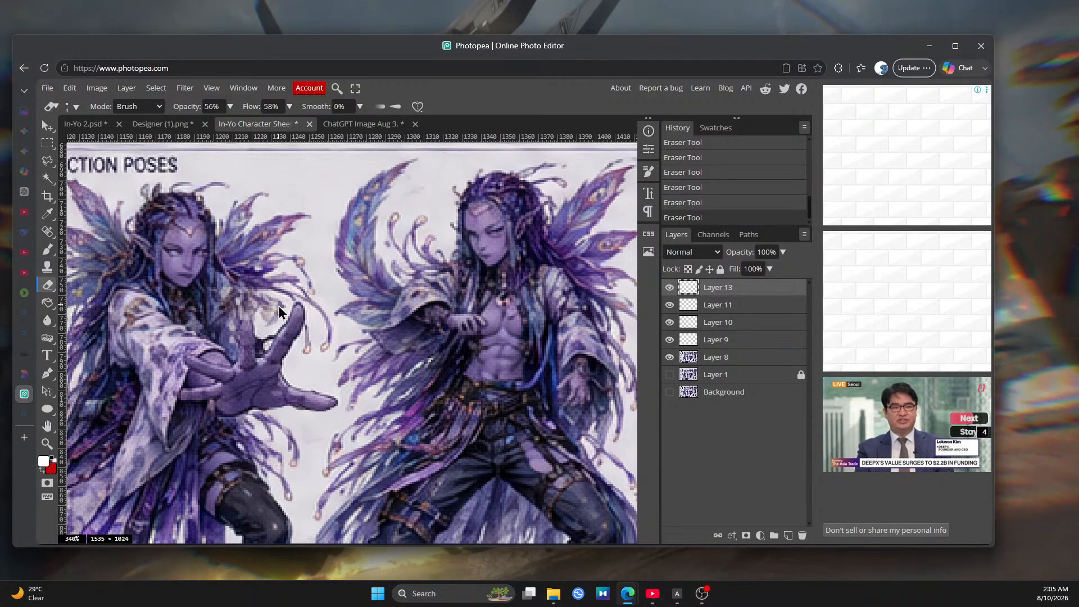
{"action": "key", "text": "ctrl+z"}
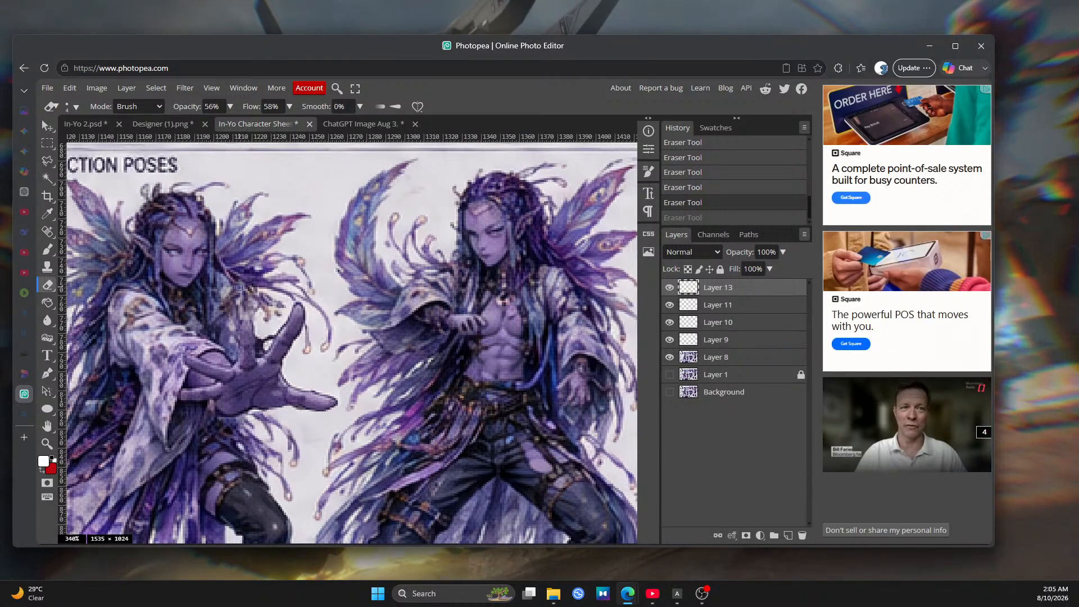
{"action": "key", "text": "ctrl+shift+z"}
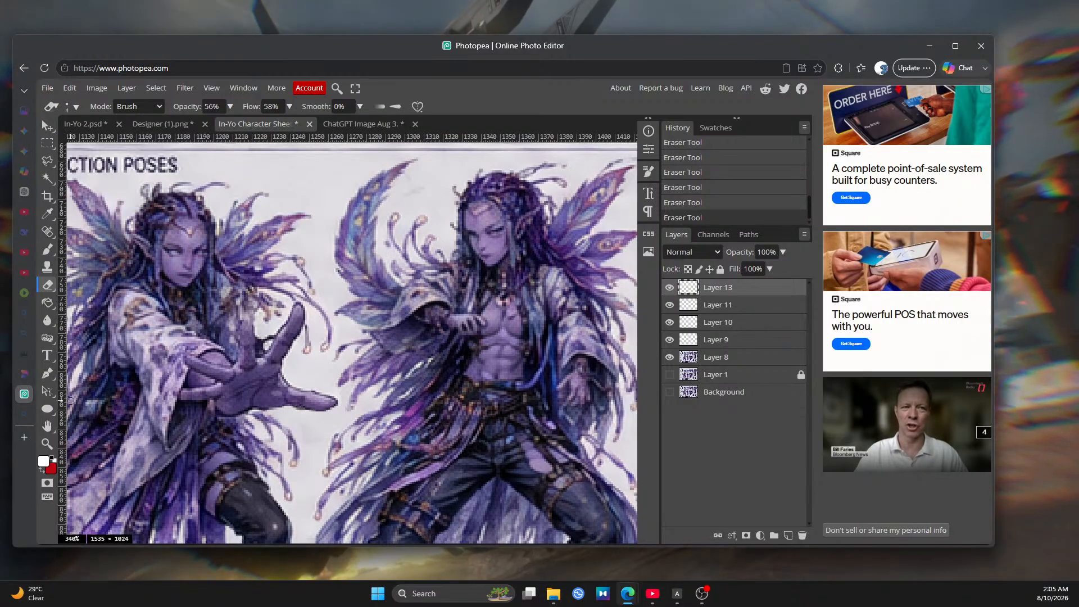
Sample the dark outline colour of the pasted hand and set up the Pencil tool with a 1 px tip
{"action": "left_click", "coordinate": [48, 252]}
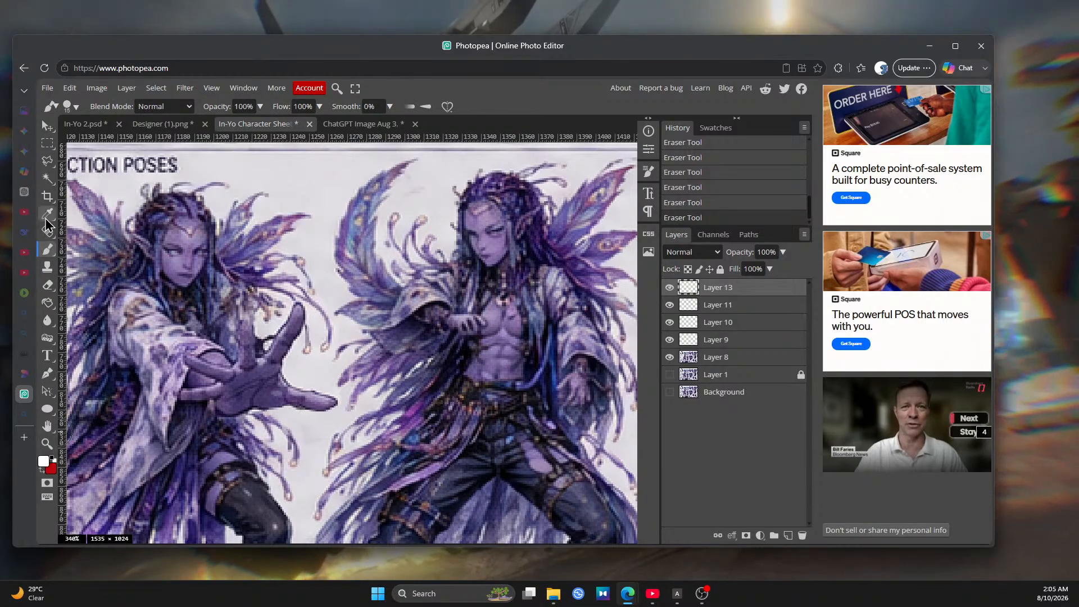
{"action": "key", "text": "i"}
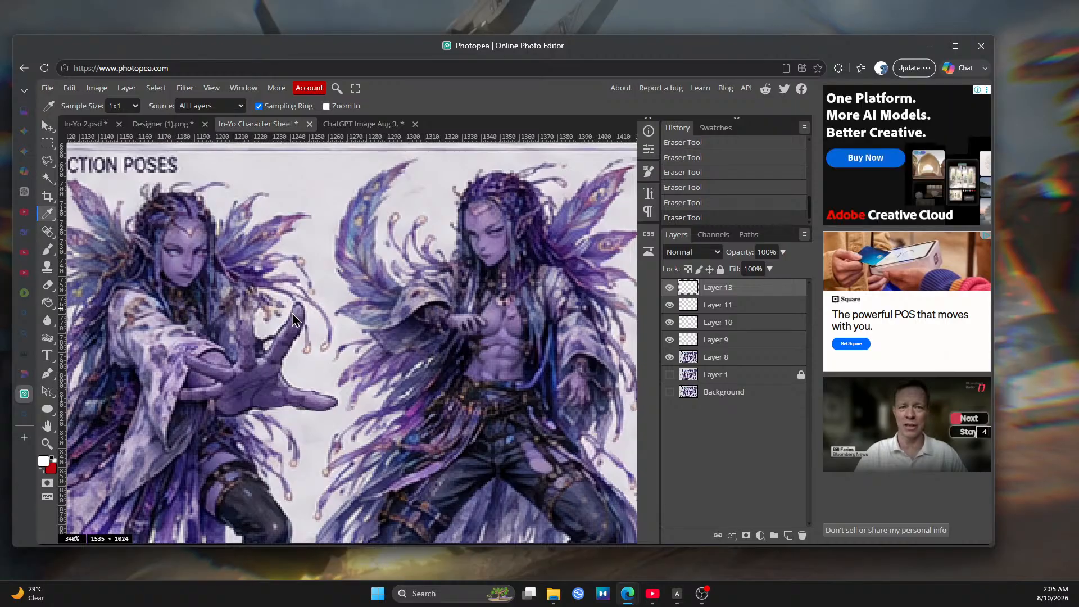
{"action": "left_click_drag", "start_coordinate": [292, 313], "coordinate": [293, 351]}
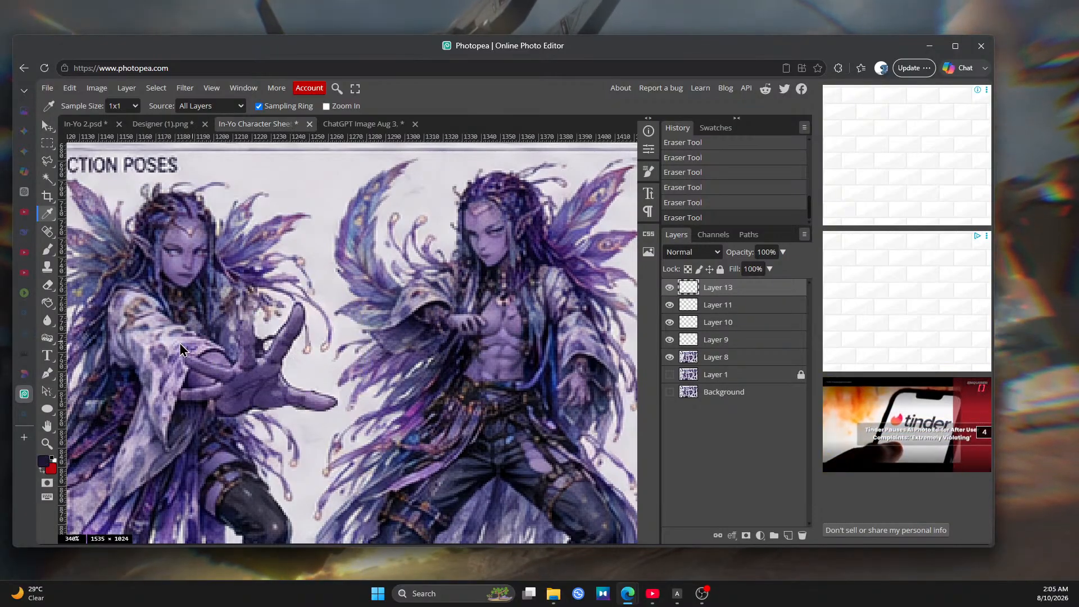
{"action": "right_click", "coordinate": [47, 250]}
{"action": "left_click", "coordinate": [76, 269]}
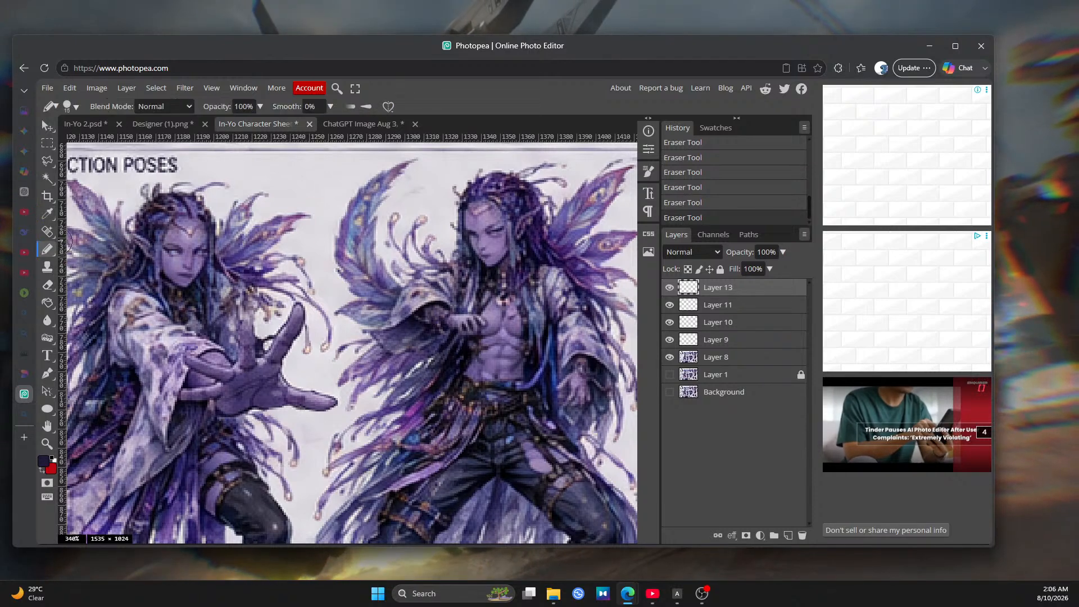
{"action": "left_click", "coordinate": [72, 106]}
{"action": "left_click_drag", "start_coordinate": [136, 137], "coordinate": [126, 141]}
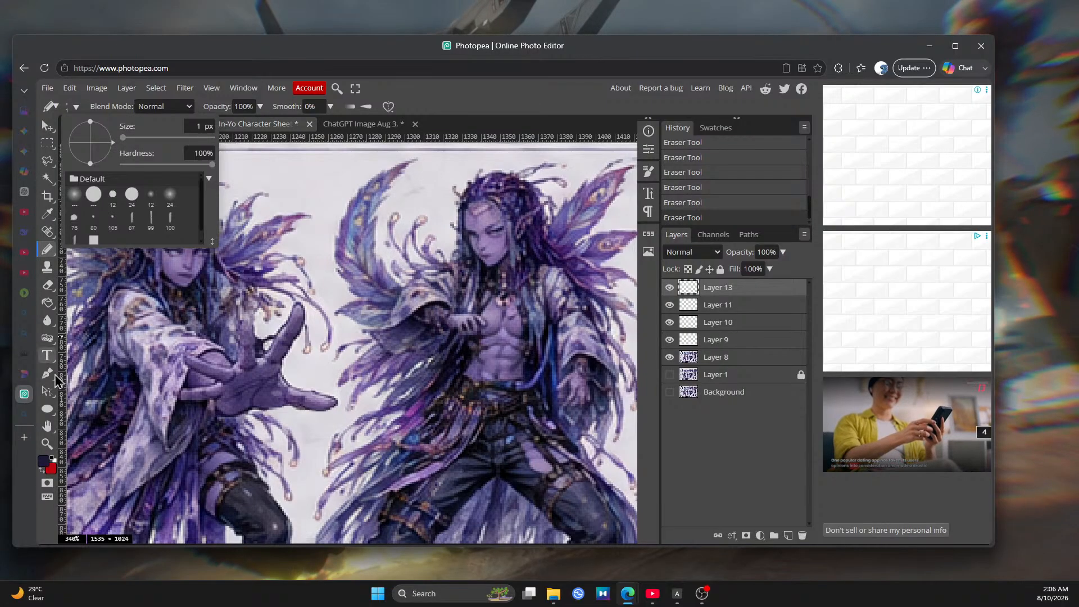
Add a new layer above Layer 13 and pencil a dark outline around the tip and inner edge of the hand's shorter upright finger
{"action": "left_click", "coordinate": [47, 443]}
{"action": "left_click", "coordinate": [247, 316]}
{"action": "left_click", "coordinate": [246, 316]}
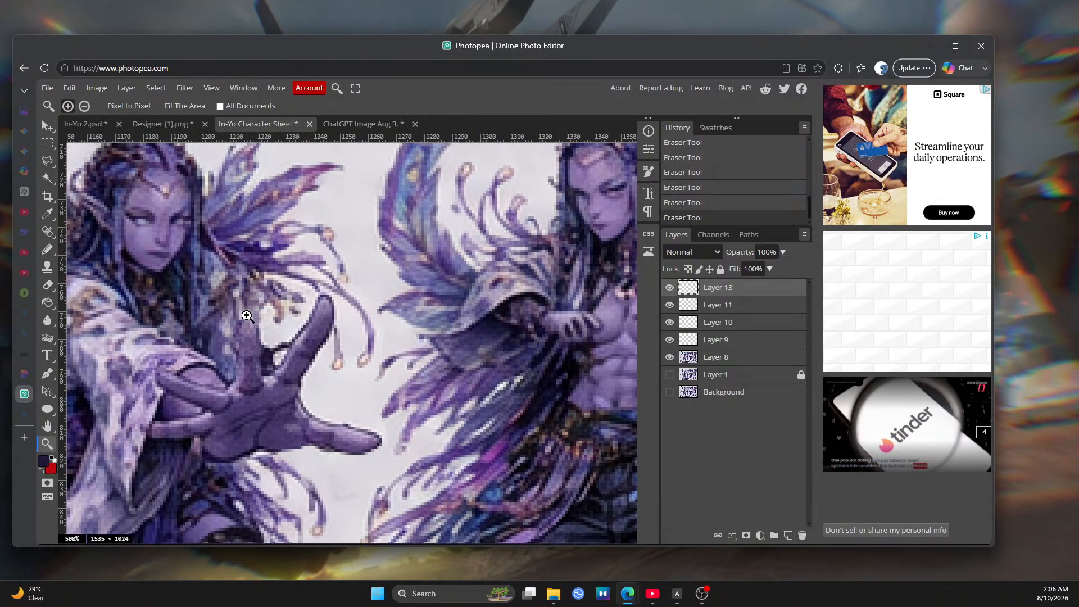
{"action": "left_click", "coordinate": [245, 315]}
{"action": "left_click", "coordinate": [246, 316]}
{"action": "left_click", "coordinate": [247, 316]}
{"action": "left_click", "coordinate": [247, 316]}
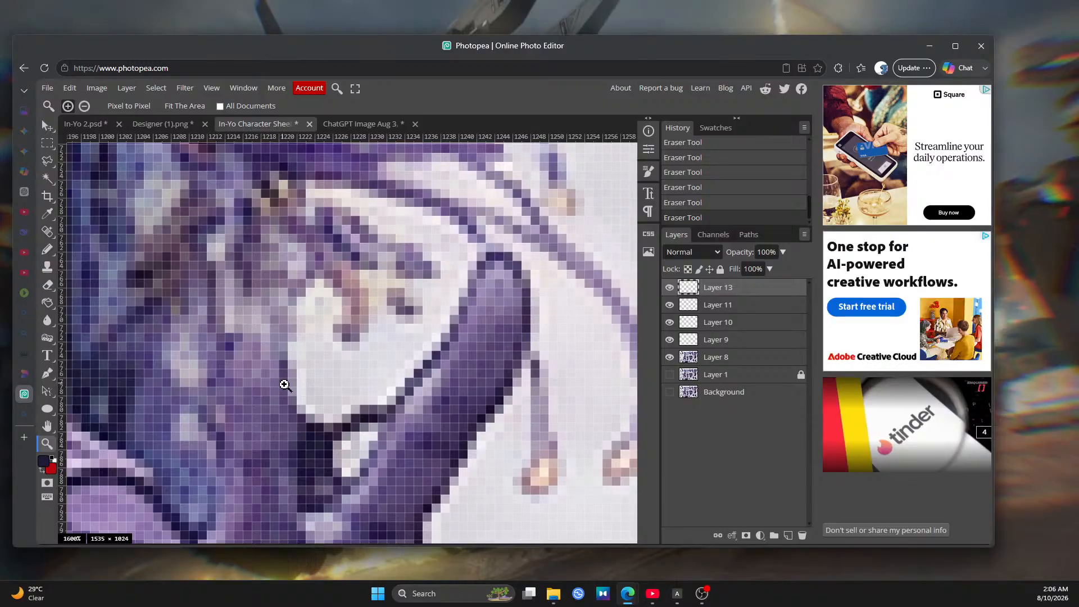
{"action": "scroll", "coordinate": [264, 333], "scroll_direction": "down", "scroll_amount": 5}
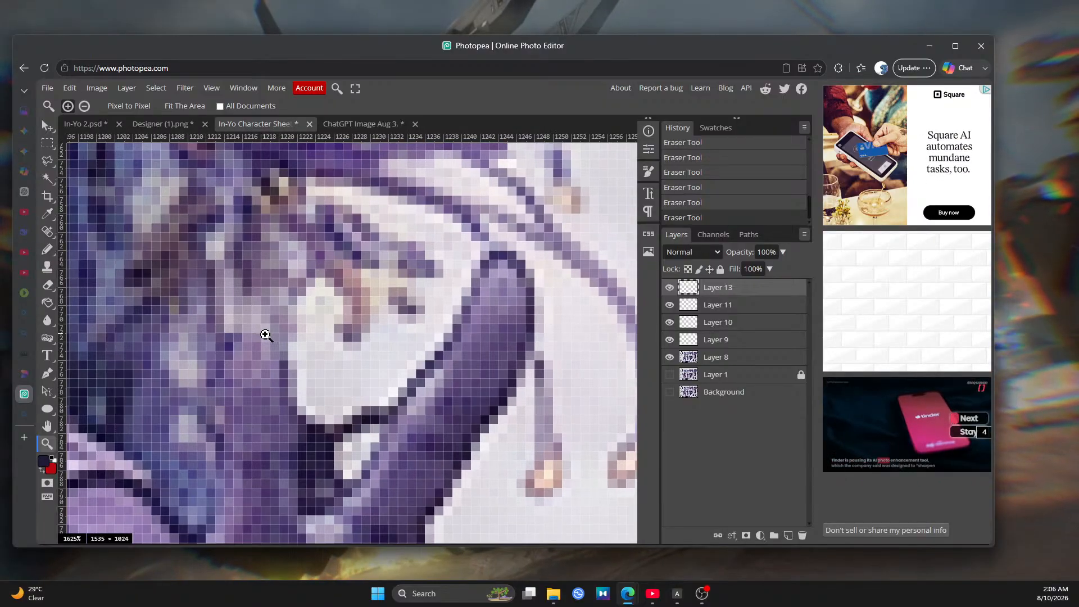
{"action": "scroll", "coordinate": [246, 304], "scroll_direction": "down", "scroll_amount": 1}
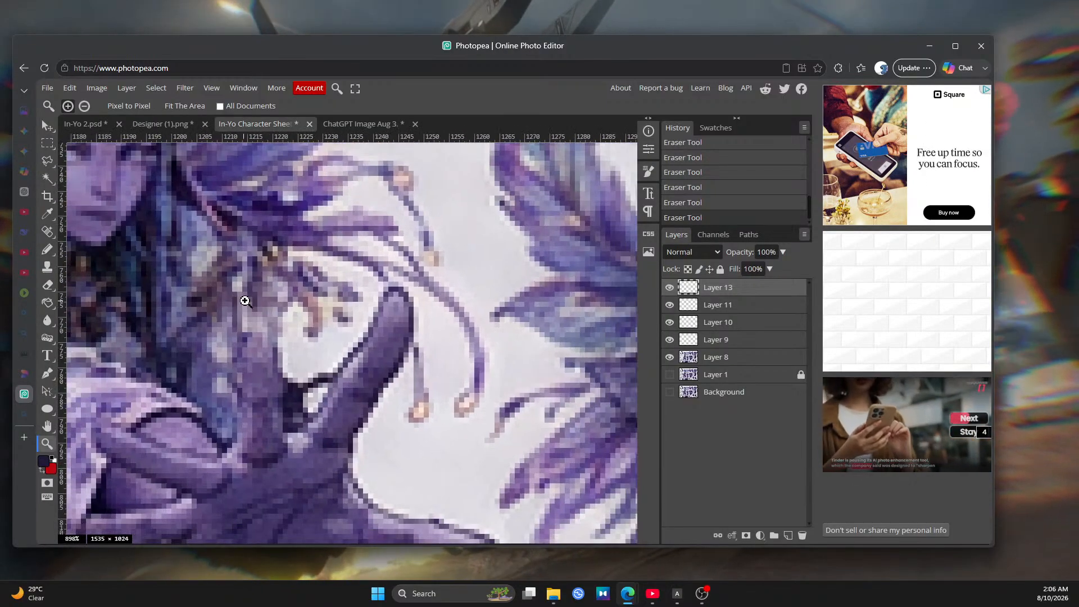
{"action": "left_click", "coordinate": [49, 250]}
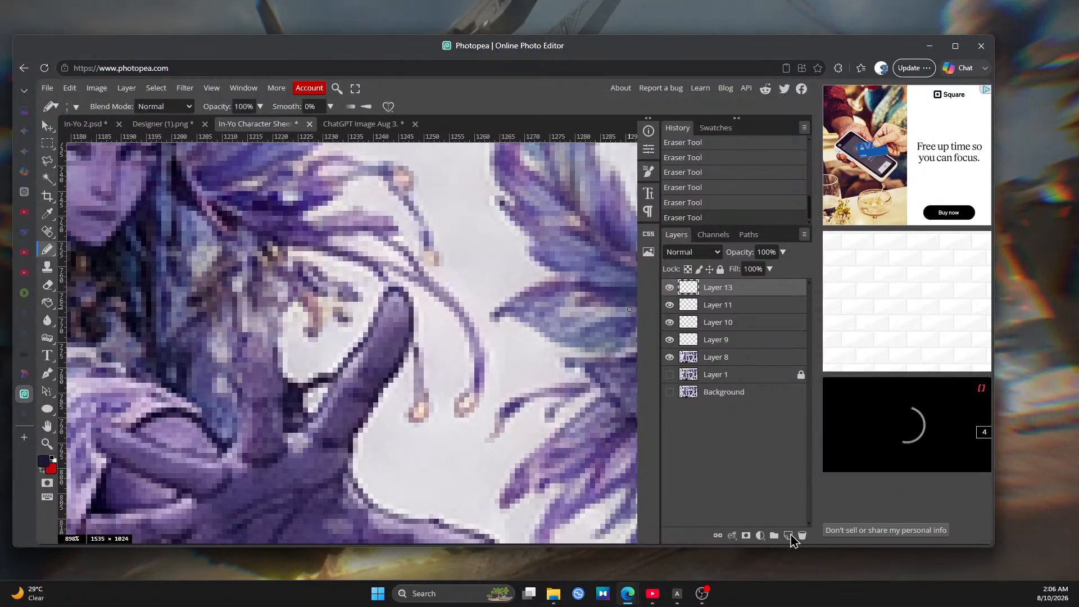
{"action": "left_click", "coordinate": [789, 536]}
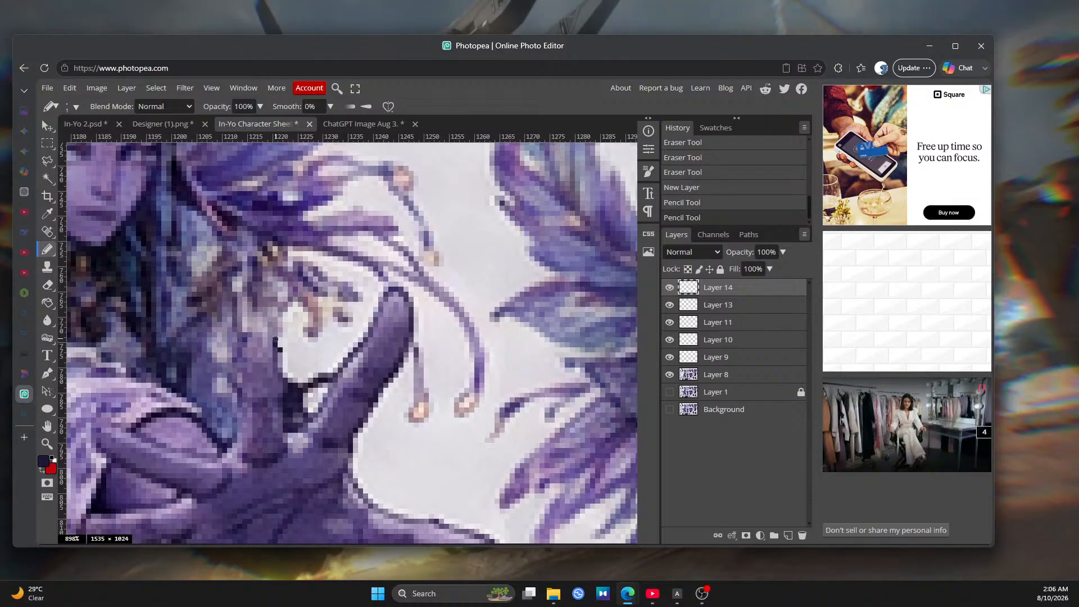
{"action": "left_click", "coordinate": [264, 331]}
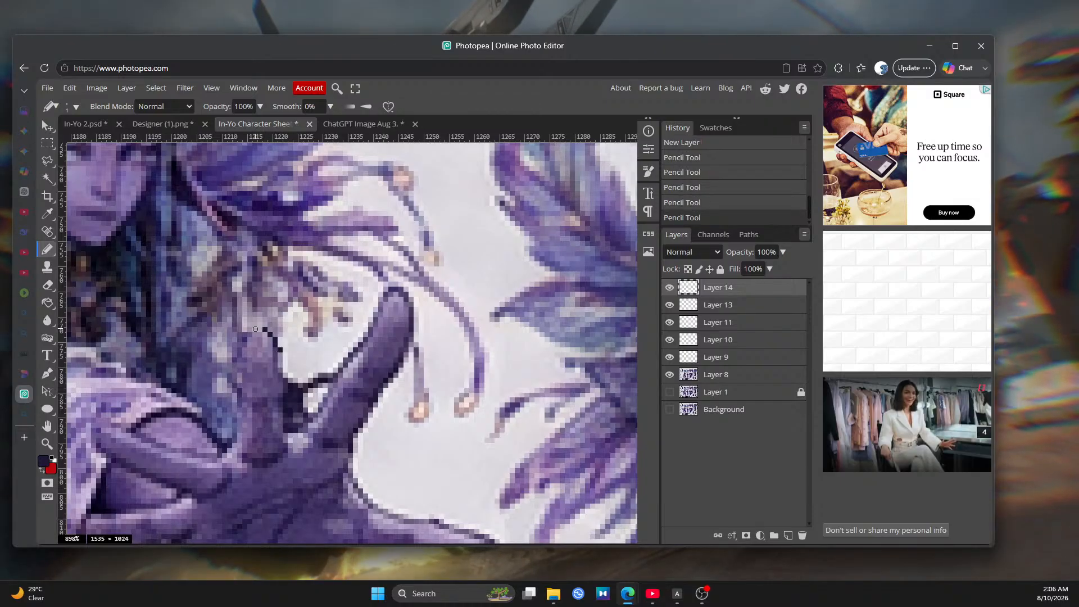
{"action": "left_click_drag", "start_coordinate": [255, 329], "coordinate": [247, 331]}
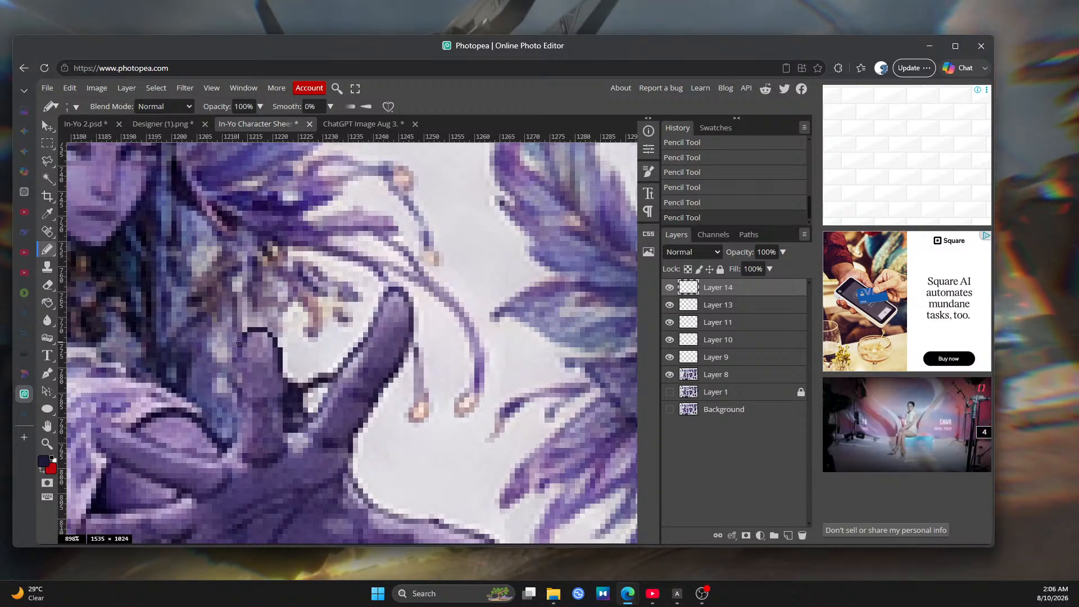
Lower the finger outline layer's opacity to 66% and review how the outline blends with the hand
{"action": "left_click", "coordinate": [770, 268]}
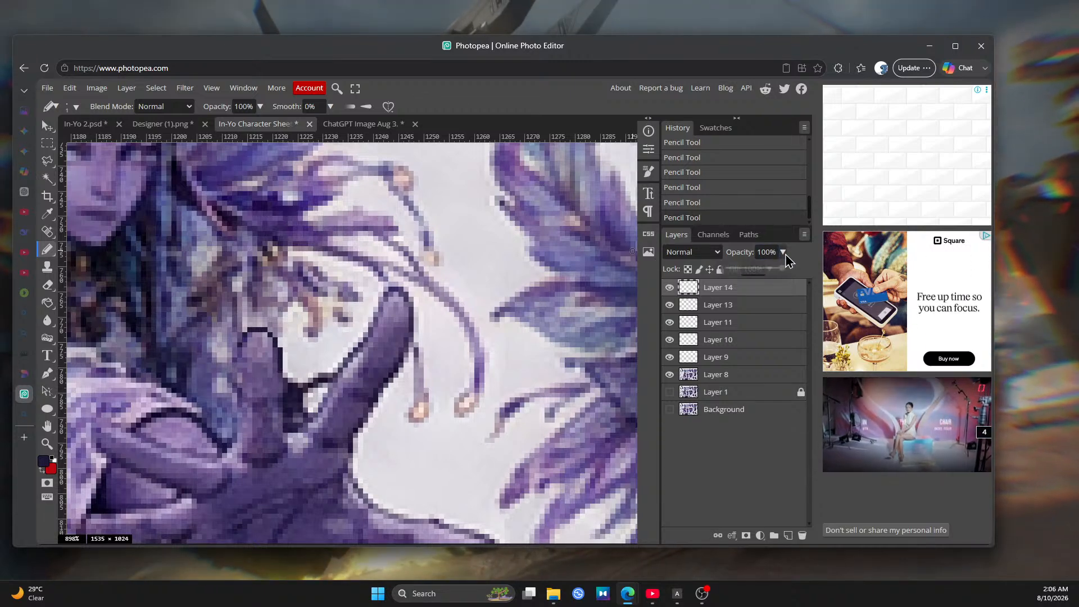
{"action": "left_click_drag", "start_coordinate": [782, 274], "coordinate": [767, 270]}
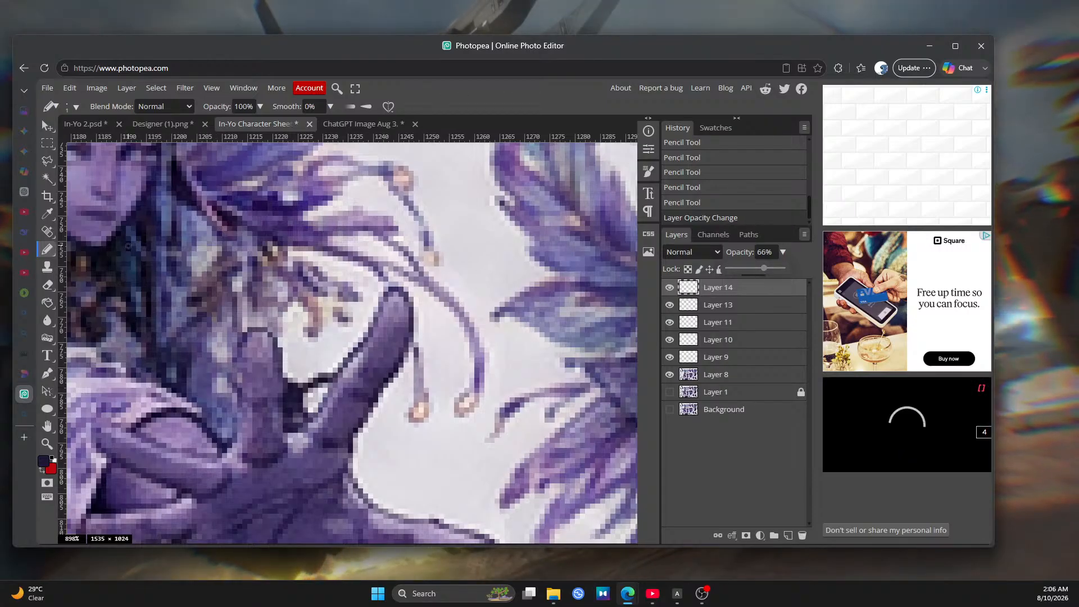
{"action": "left_click", "coordinate": [47, 444]}
{"action": "scroll", "coordinate": [242, 377], "scroll_direction": "down", "scroll_amount": 3}
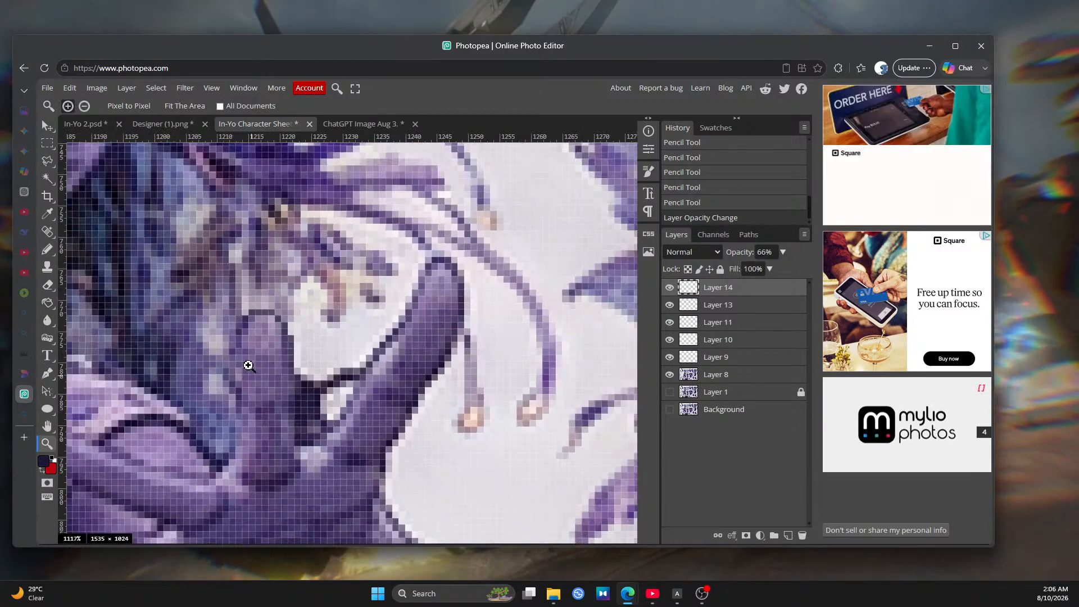
{"action": "scroll", "coordinate": [226, 312], "scroll_direction": "down", "scroll_amount": 3}
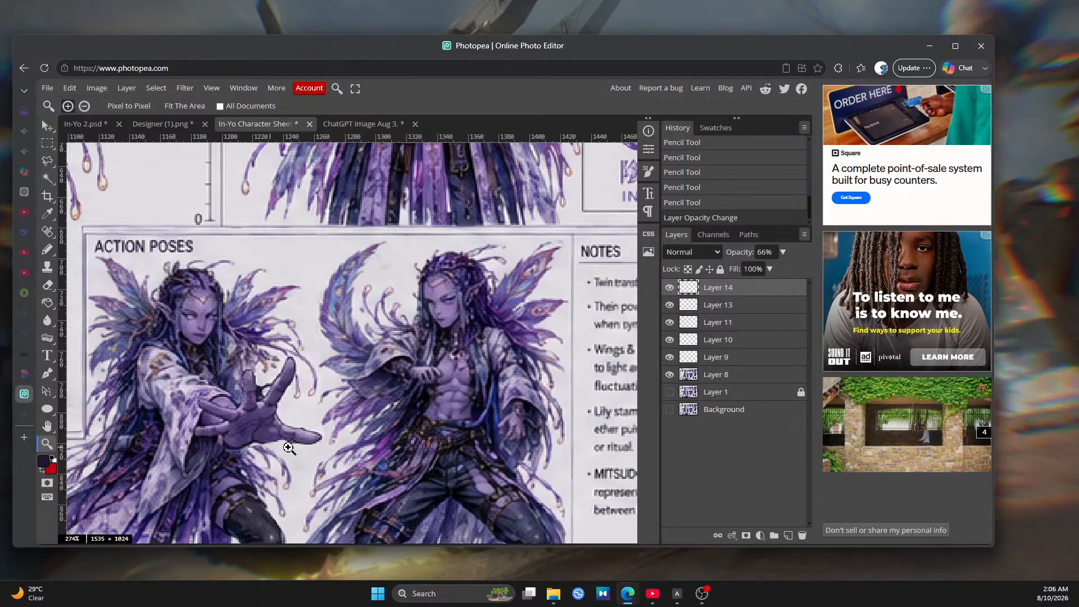
{"action": "scroll", "coordinate": [351, 441], "scroll_direction": "down", "scroll_amount": 1}
{"action": "scroll", "coordinate": [357, 437], "scroll_direction": "up", "scroll_amount": 1}
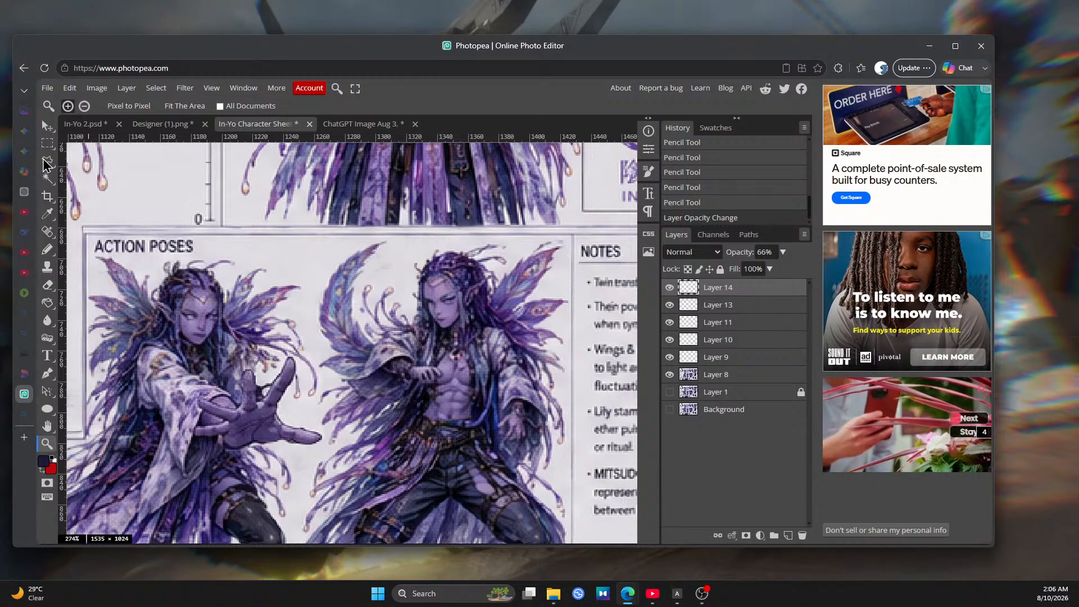
Select a small rectangle of plain background above the hand's lowest finger and compare the hand with Layer 13 hidden and shown
{"action": "left_click", "coordinate": [47, 144]}
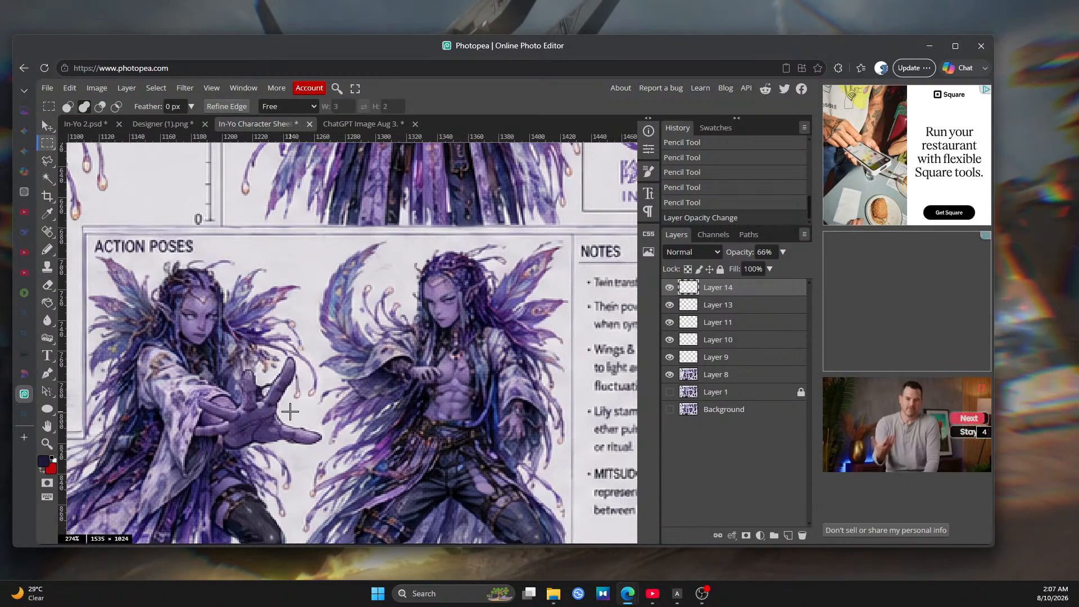
{"action": "left_click_drag", "start_coordinate": [288, 407], "coordinate": [310, 421]}
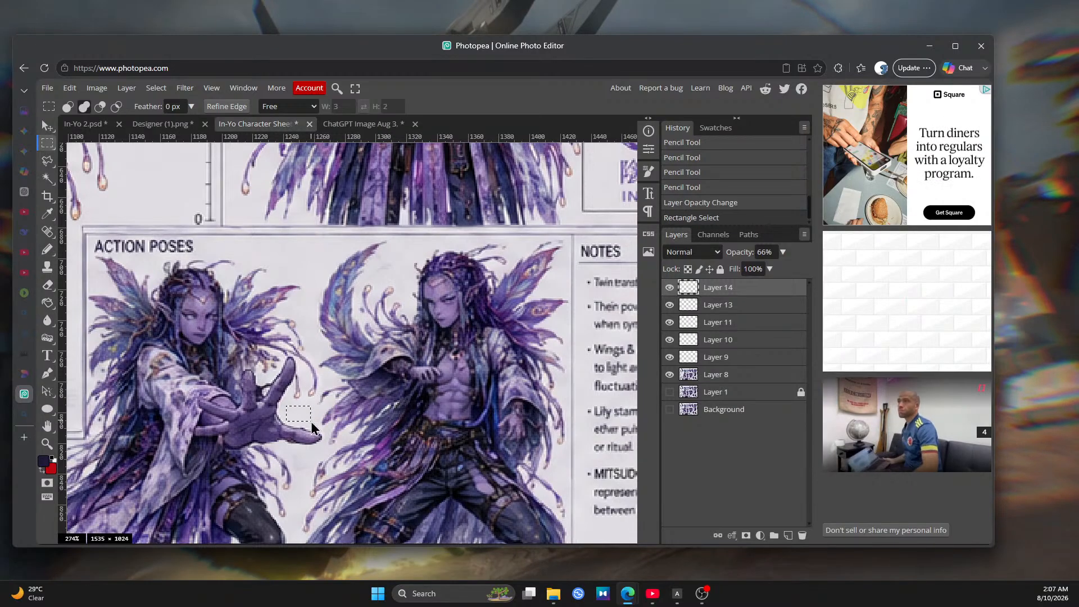
{"action": "left_click", "coordinate": [734, 376]}
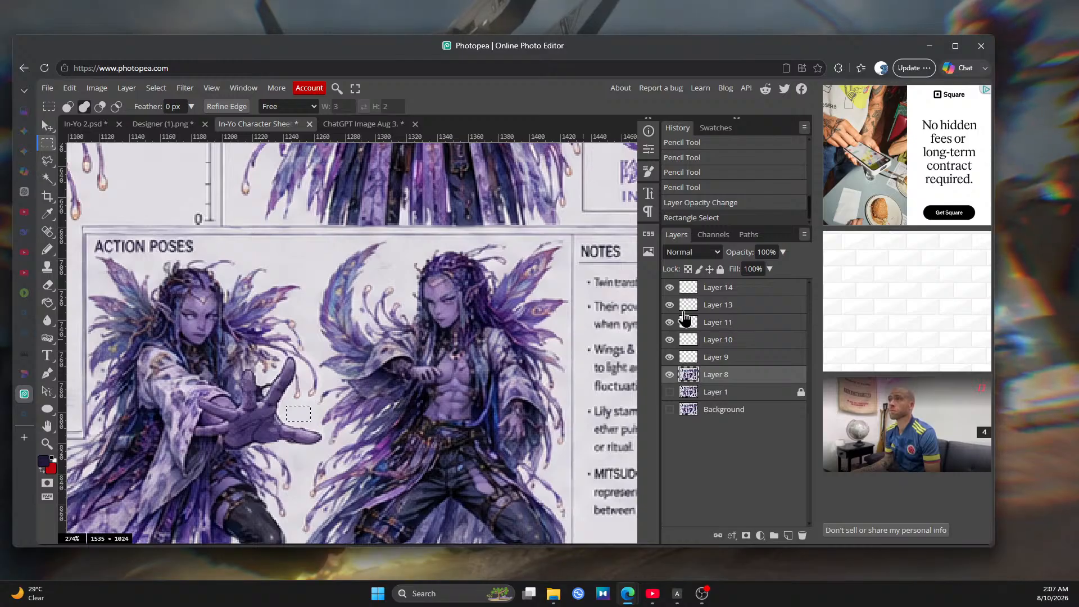
{"action": "left_click", "coordinate": [669, 304]}
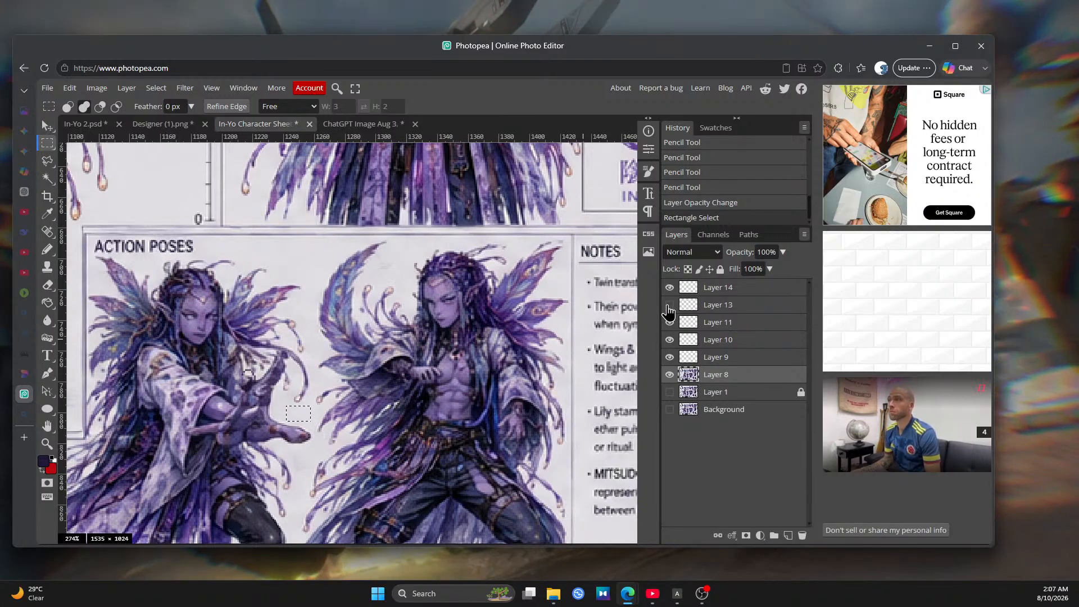
{"action": "left_click", "coordinate": [669, 305]}
{"action": "left_click", "coordinate": [669, 304]}
{"action": "left_click", "coordinate": [669, 305]}
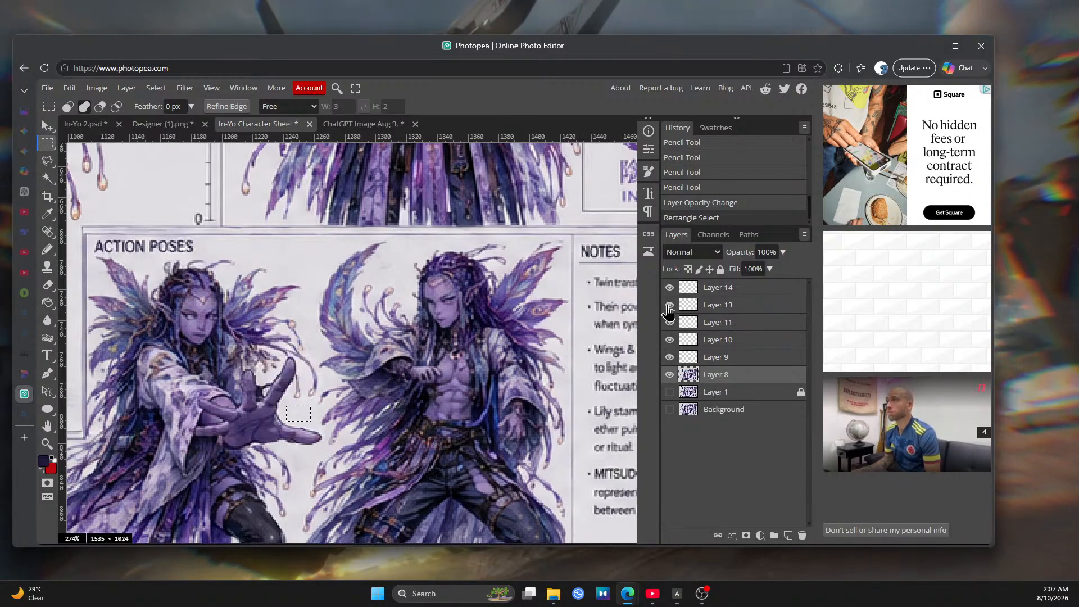
Copy the selected background patch from Layer 13 to a new layer and move it over the gap between the two raised fingers
{"action": "left_click", "coordinate": [720, 306]}
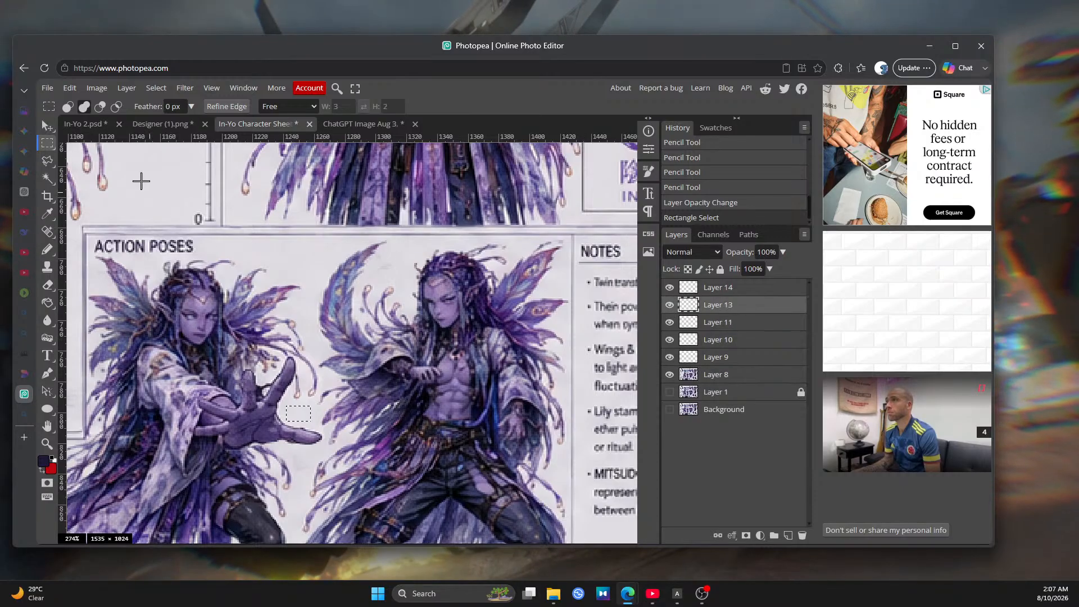
{"action": "left_click", "coordinate": [70, 88]}
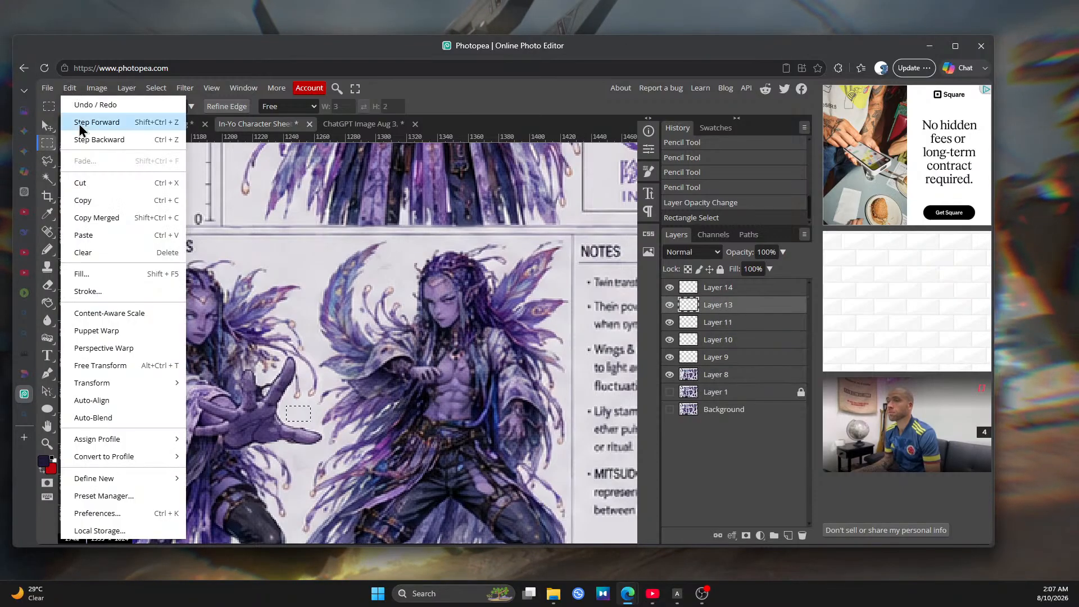
{"action": "left_click", "coordinate": [90, 203]}
{"action": "left_click", "coordinate": [70, 88]}
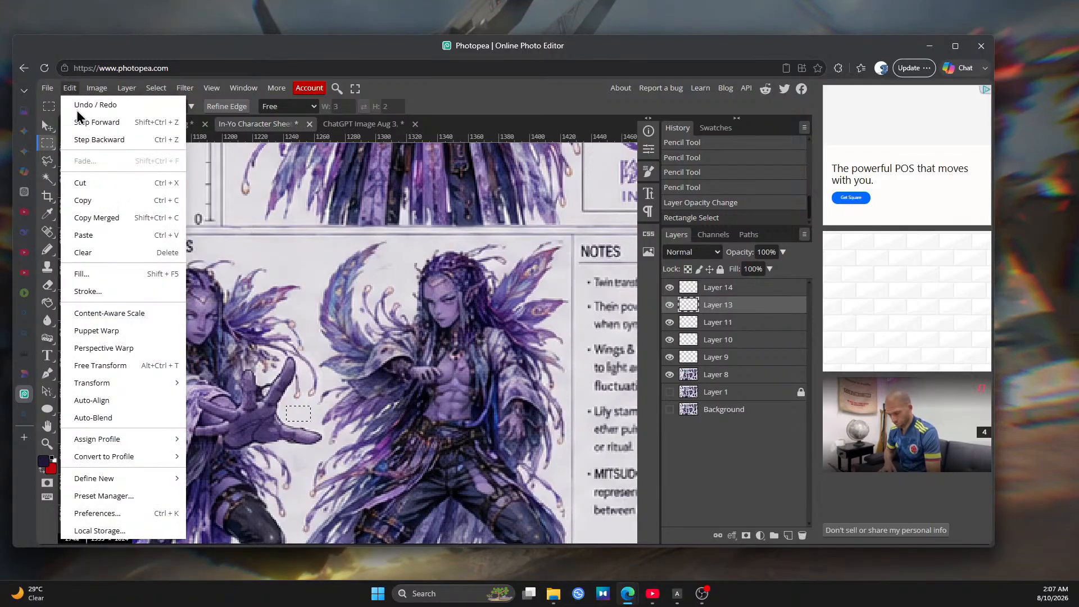
{"action": "left_click", "coordinate": [84, 235]}
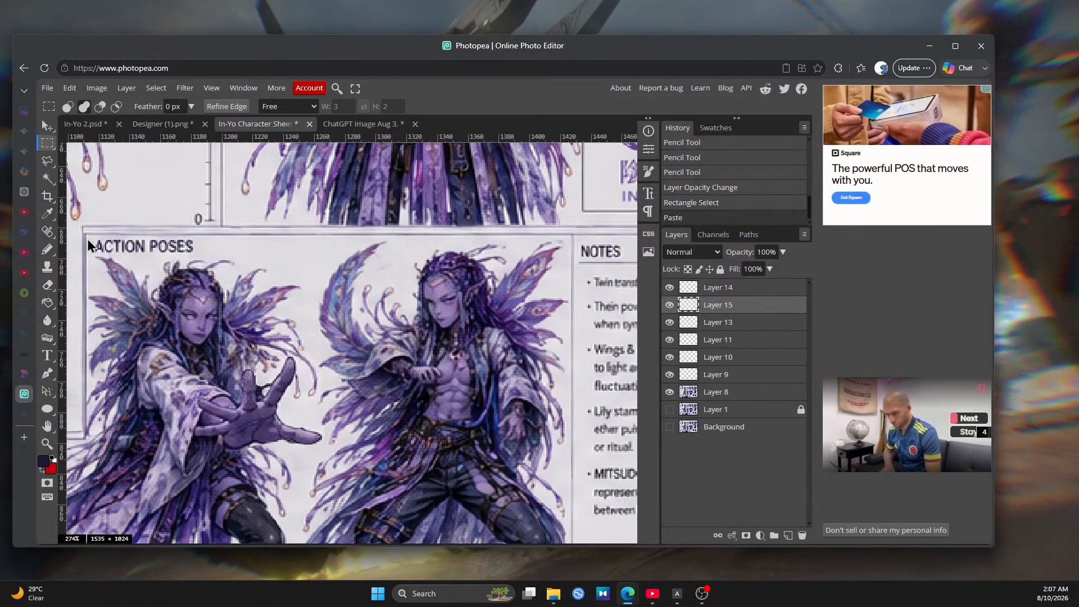
{"action": "left_click", "coordinate": [46, 124]}
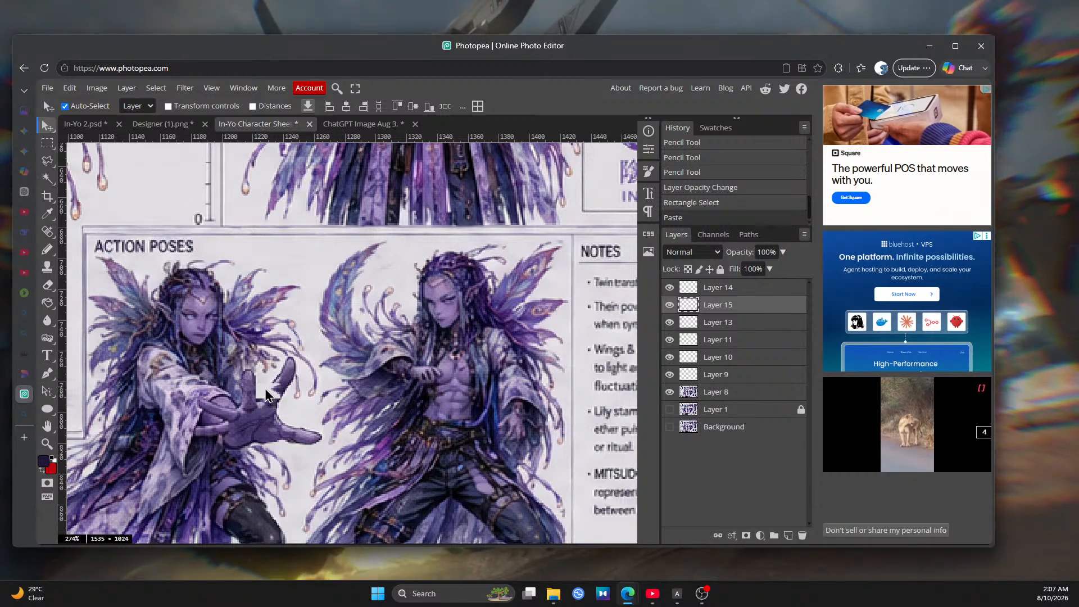
{"action": "left_click_drag", "start_coordinate": [266, 396], "coordinate": [289, 388]}
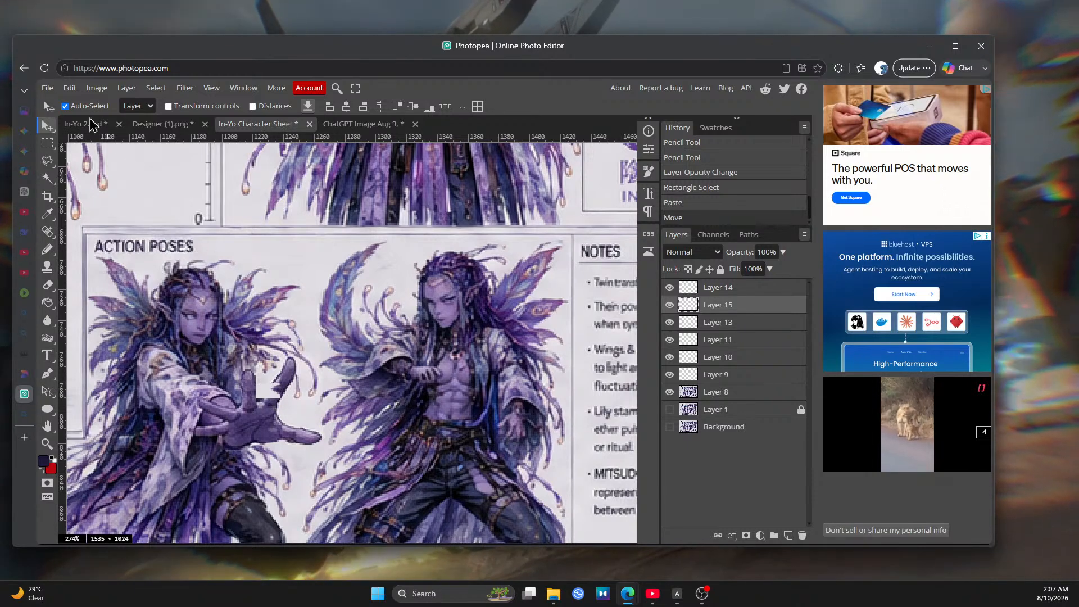
Scale the background patch to 171.91% and position it to cover the gap between the two raised fingers
{"action": "left_click", "coordinate": [69, 88]}
{"action": "mouse_move", "coordinate": [135, 382]}
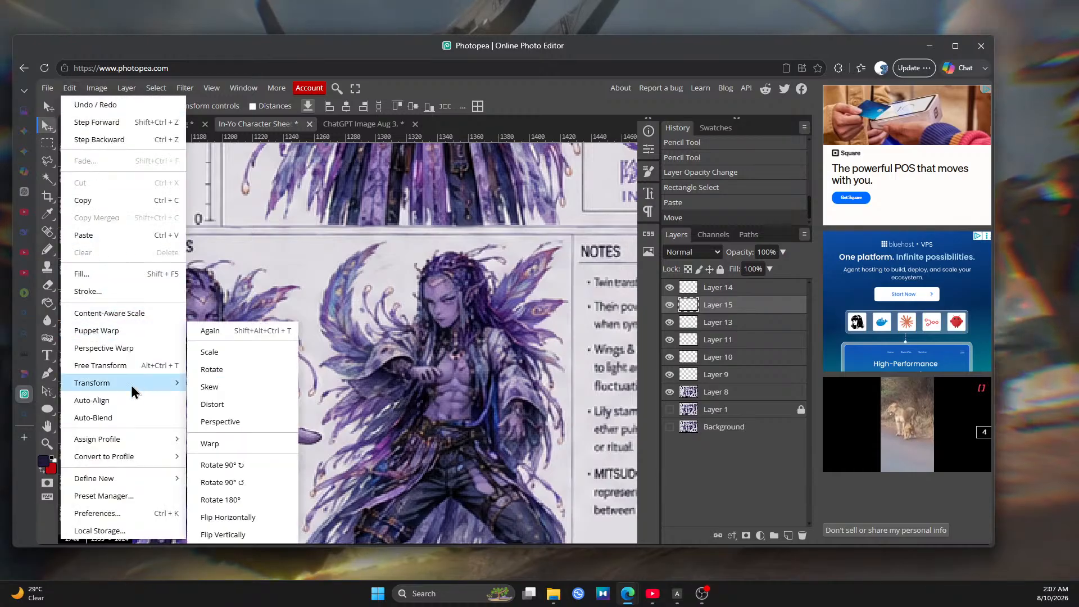
{"action": "left_click", "coordinate": [116, 370]}
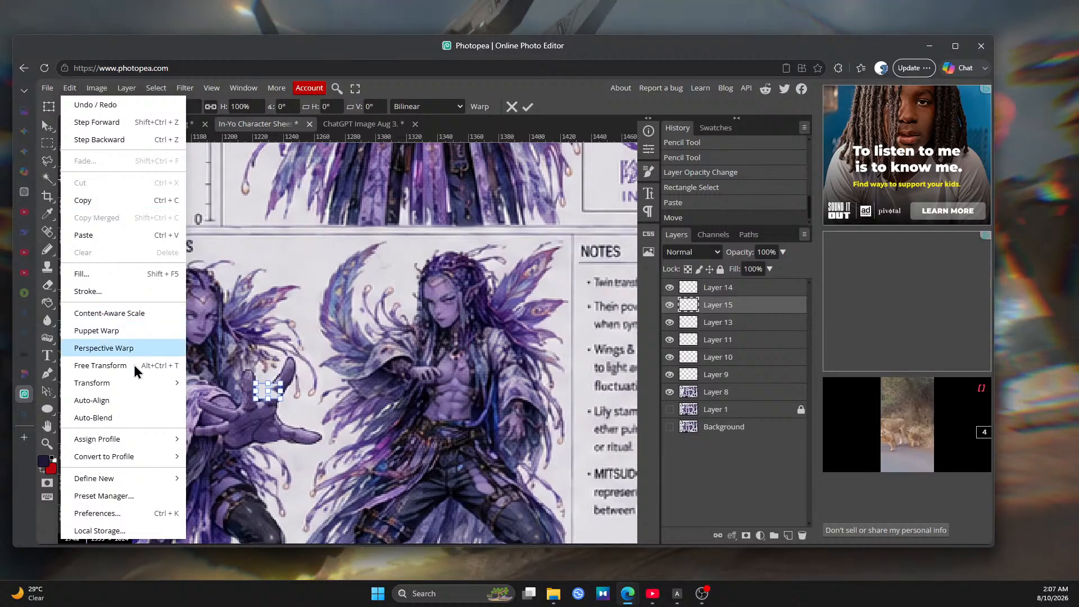
{"action": "mouse_move", "coordinate": [139, 383]}
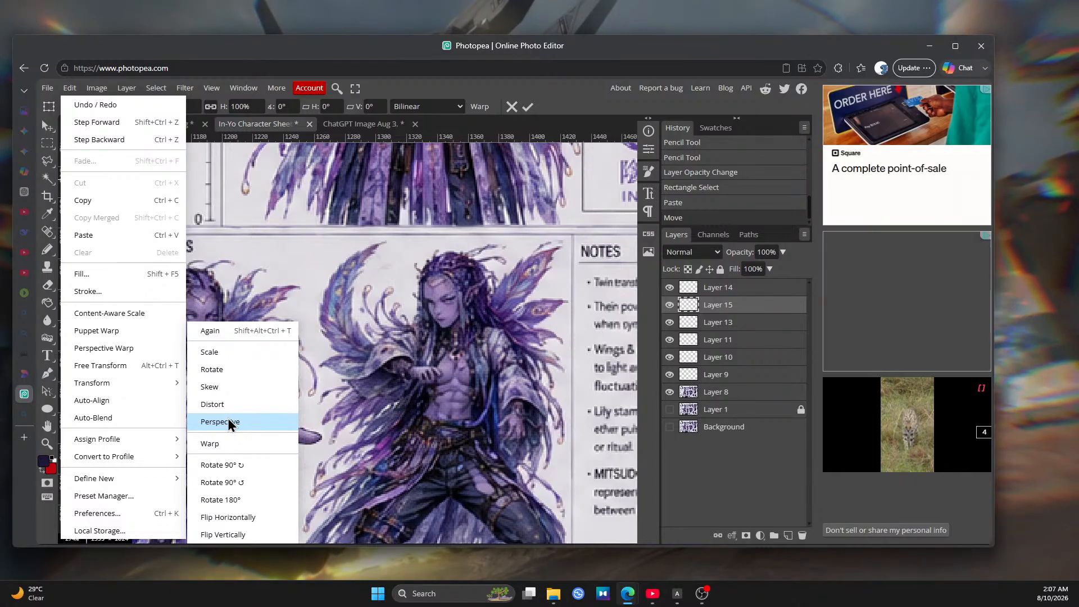
{"action": "left_click", "coordinate": [221, 353]}
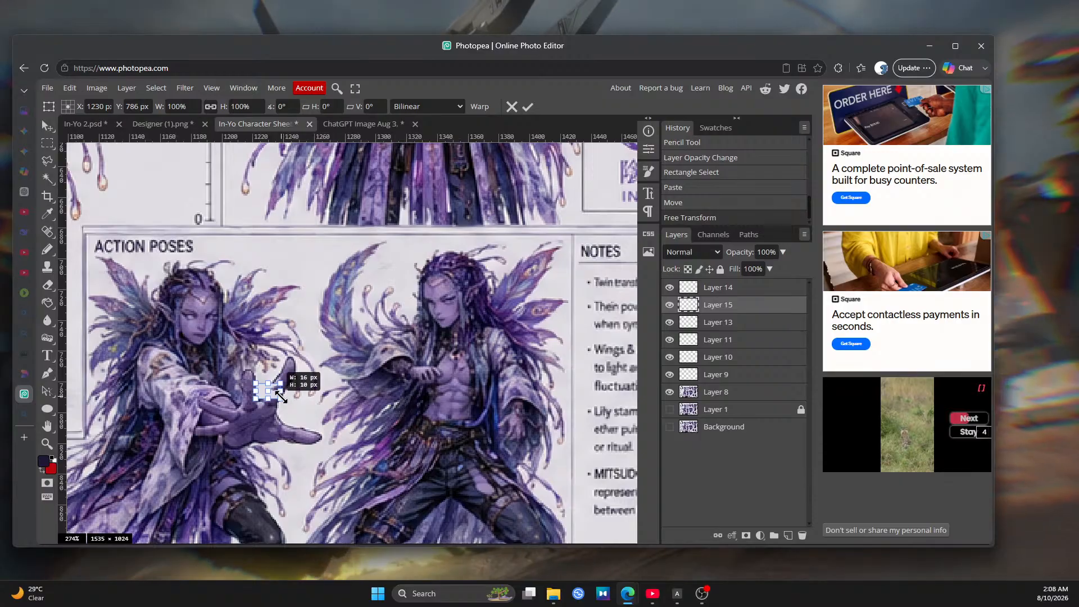
{"action": "left_click_drag", "start_coordinate": [283, 397], "coordinate": [299, 415]}
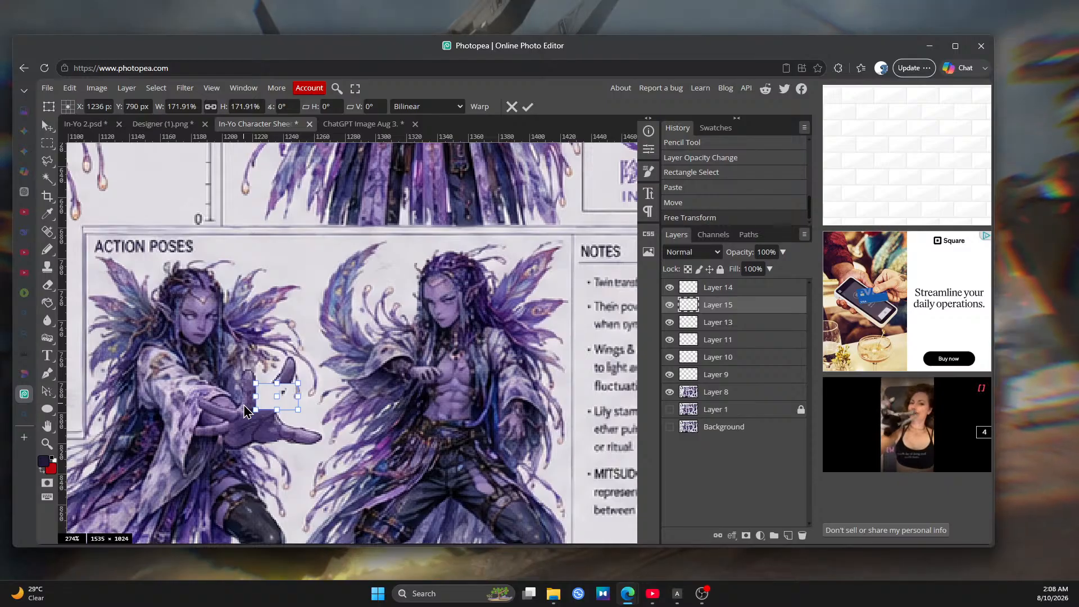
{"action": "left_click_drag", "start_coordinate": [266, 404], "coordinate": [264, 403]}
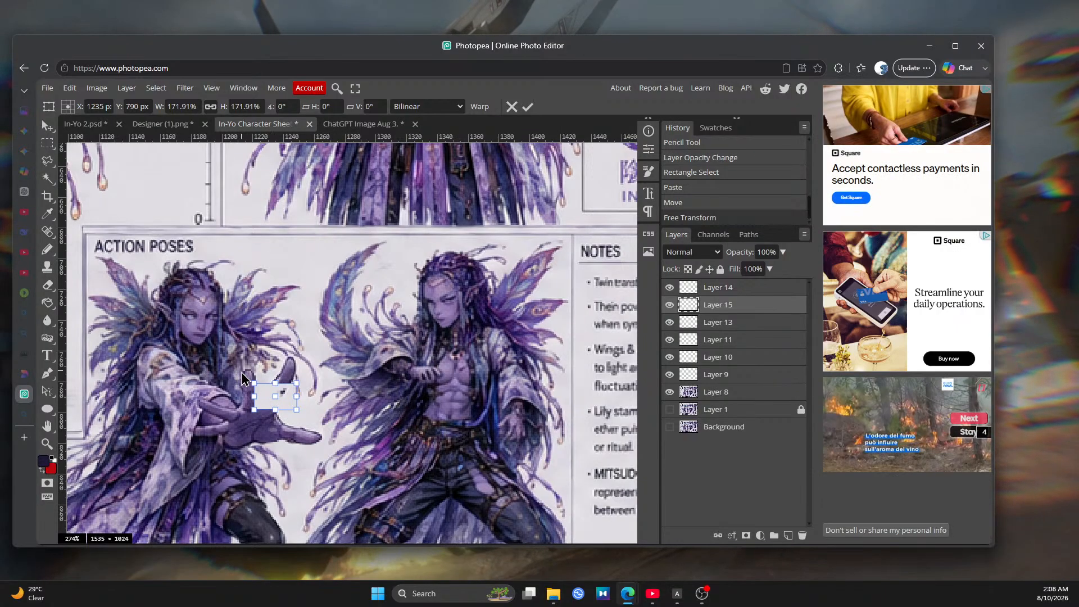
{"action": "left_click", "coordinate": [48, 444]}
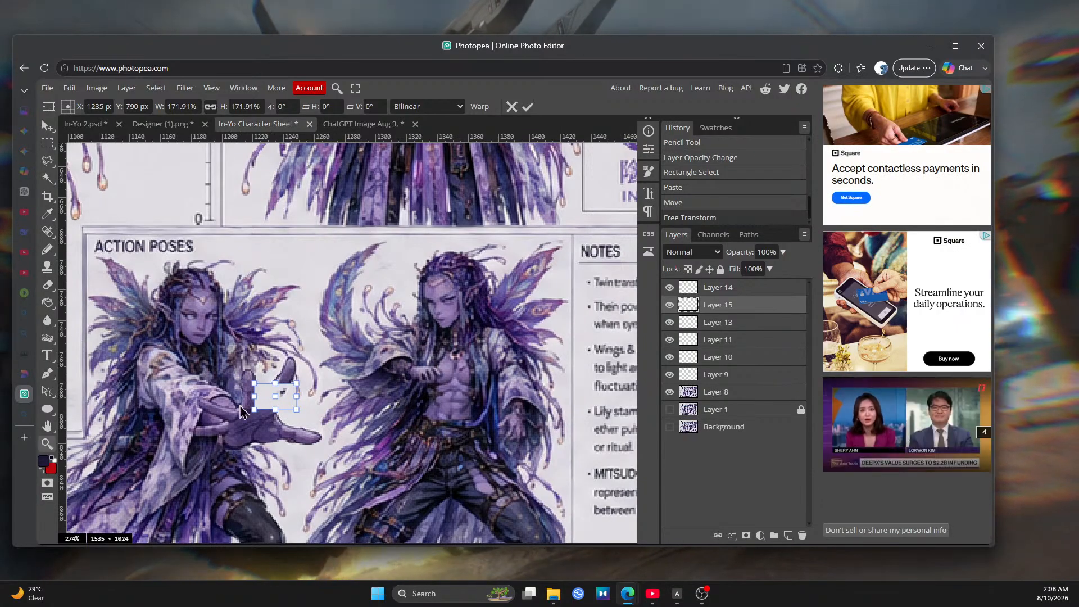
Reduce Layer 15's opacity to 64% so the fingers beneath the background patch can be traced
{"action": "left_click", "coordinate": [266, 395]}
{"action": "left_click", "coordinate": [266, 395]}
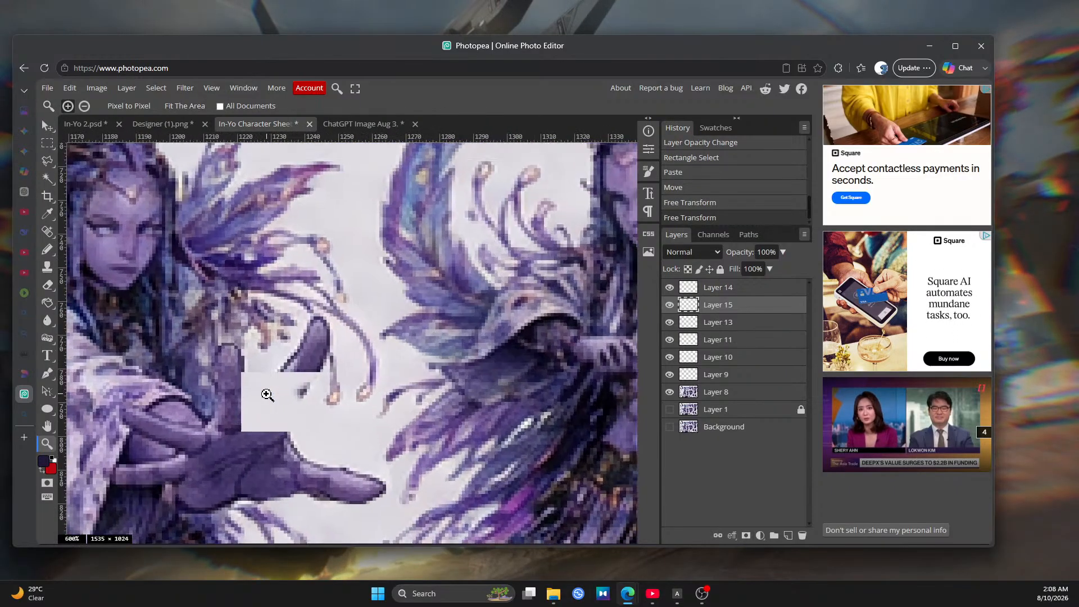
{"action": "left_click", "coordinate": [784, 252]}
{"action": "left_click_drag", "start_coordinate": [784, 269], "coordinate": [768, 276]}
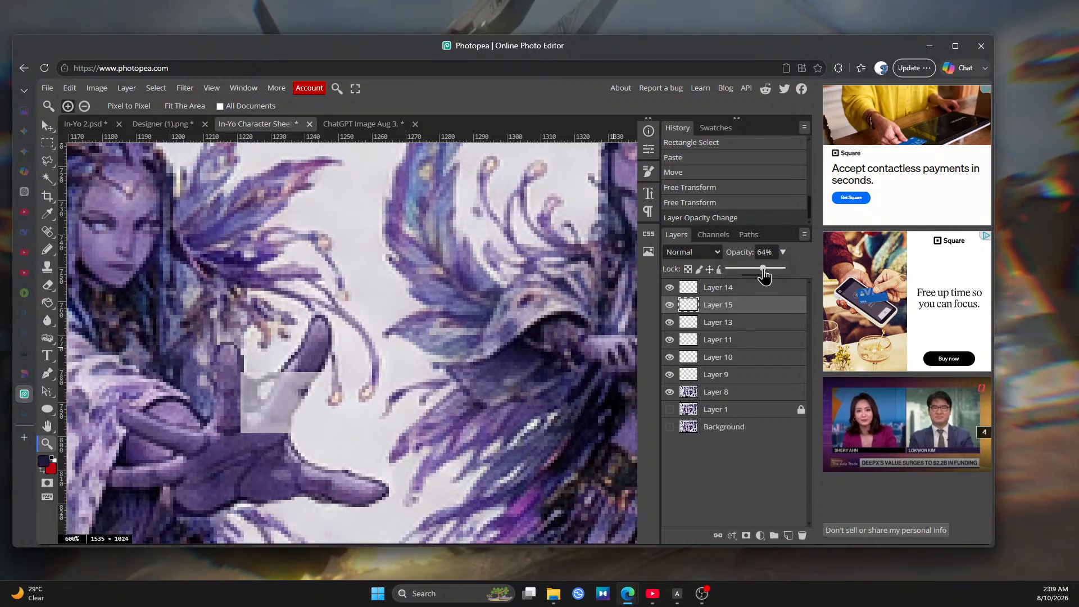
Lasso the parts of Layer 15's background patch that overlap the two raised fingers and clear them from the layer
{"action": "left_click", "coordinate": [47, 161]}
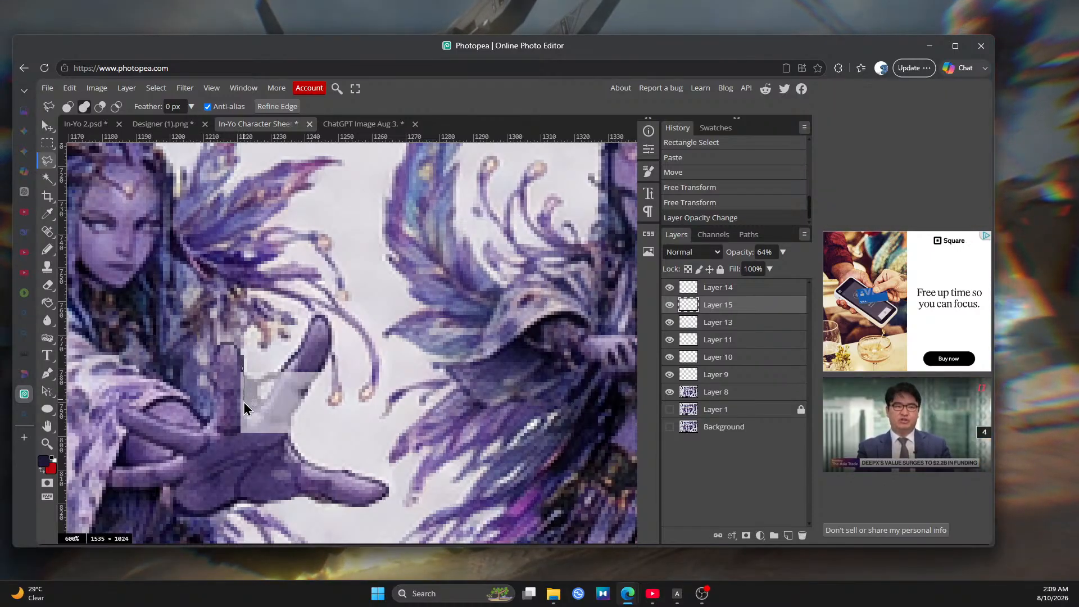
{"action": "mouse_move", "coordinate": [244, 403]}
{"action": "left_mouse_down"}
{"action": "mouse_move", "coordinate": [252, 428]}
{"action": "mouse_move", "coordinate": [280, 369]}
{"action": "mouse_move", "coordinate": [360, 366]}
{"action": "mouse_move", "coordinate": [316, 445]}
{"action": "mouse_move", "coordinate": [233, 446]}
{"action": "mouse_move", "coordinate": [224, 413]}
{"action": "left_mouse_up"}
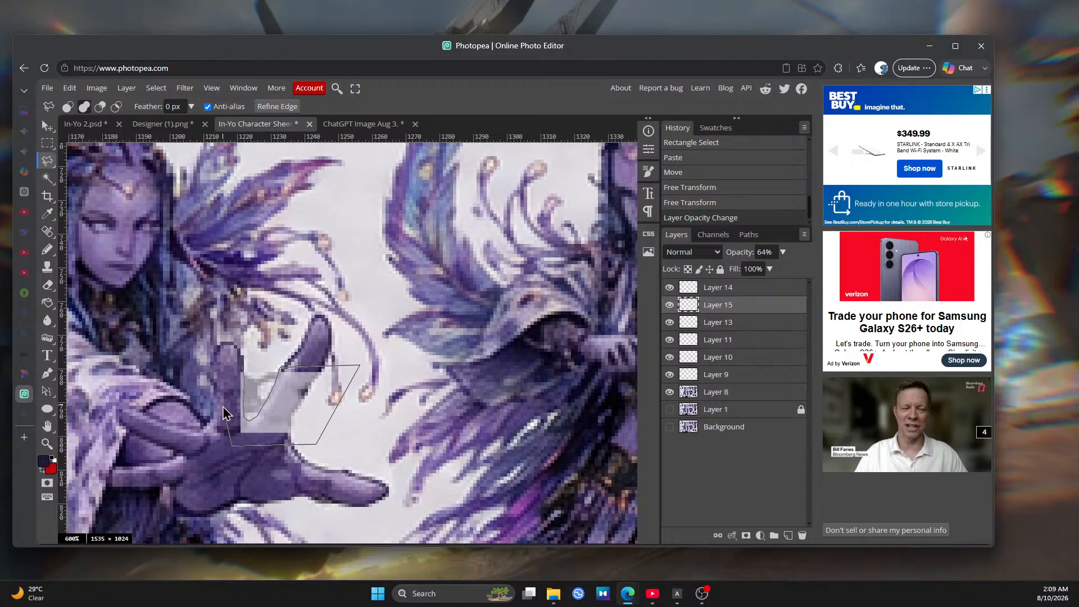
{"action": "left_click_drag", "start_coordinate": [229, 376], "coordinate": [243, 373]}
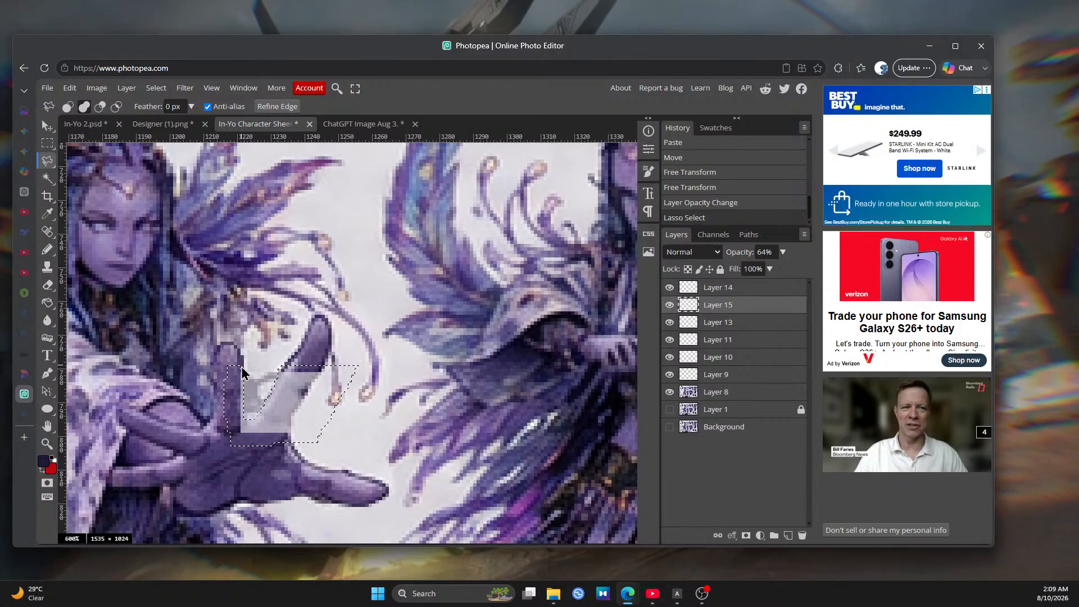
{"action": "left_click", "coordinate": [69, 89]}
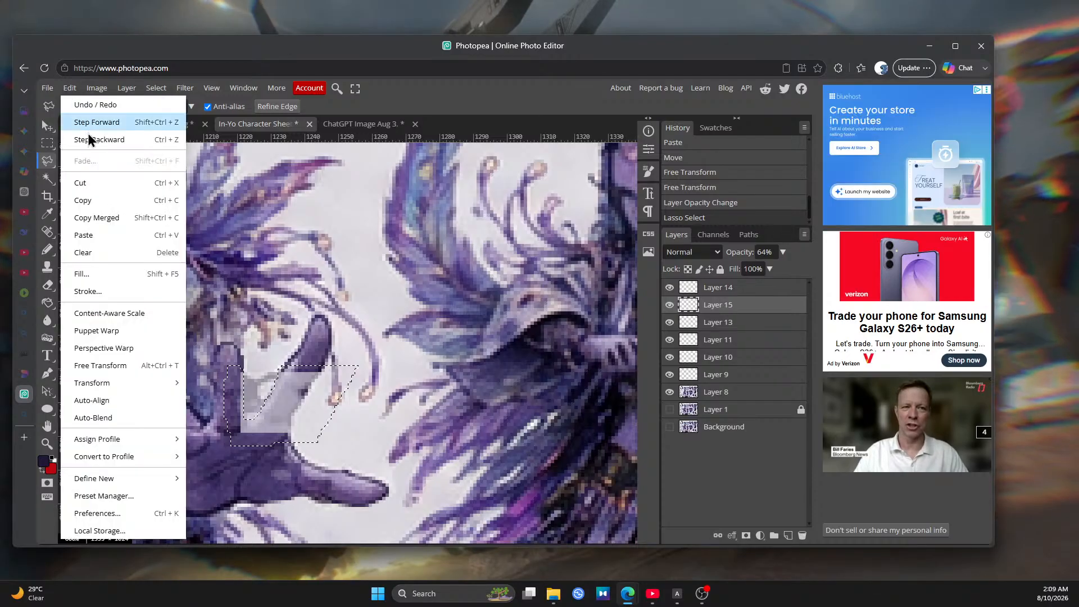
{"action": "left_click", "coordinate": [103, 253]}
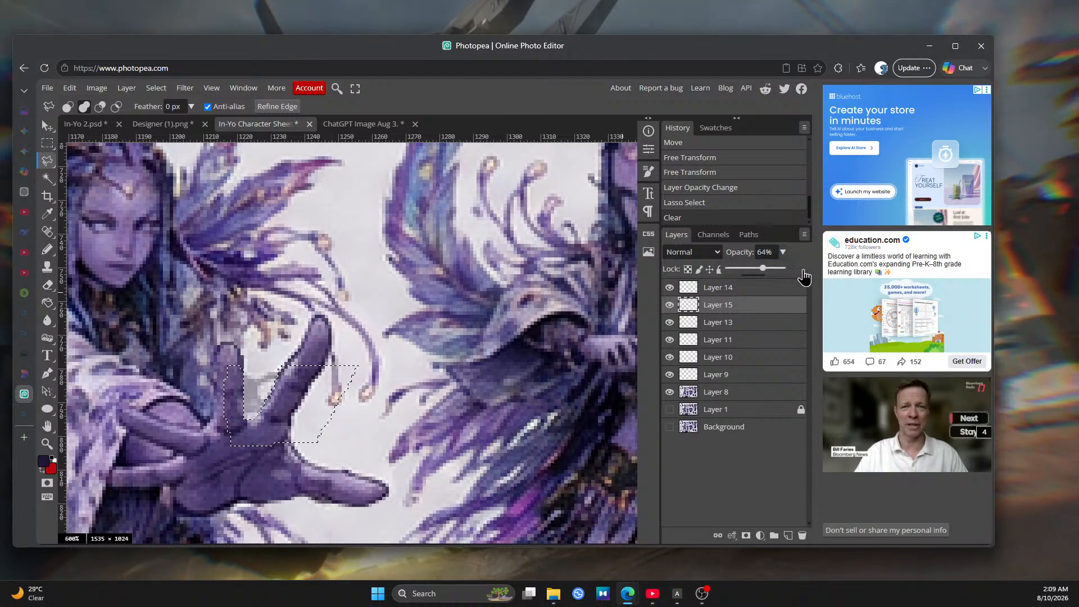
Restore Layer 15's opacity to 100% and deselect the lassoed area
{"action": "left_click_drag", "start_coordinate": [804, 277], "coordinate": [812, 278]}
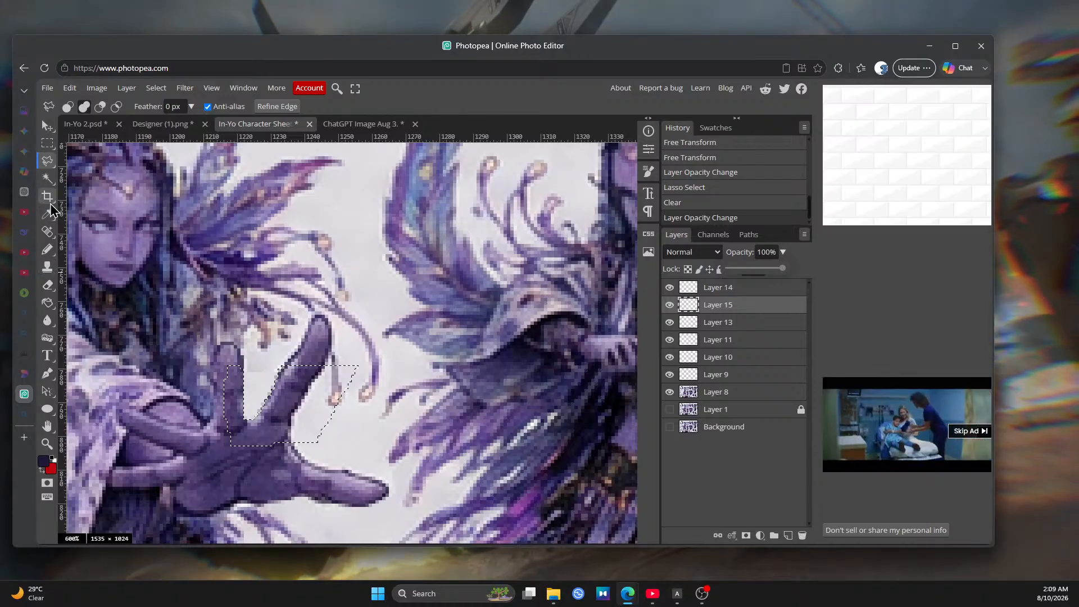
{"action": "left_click", "coordinate": [47, 285]}
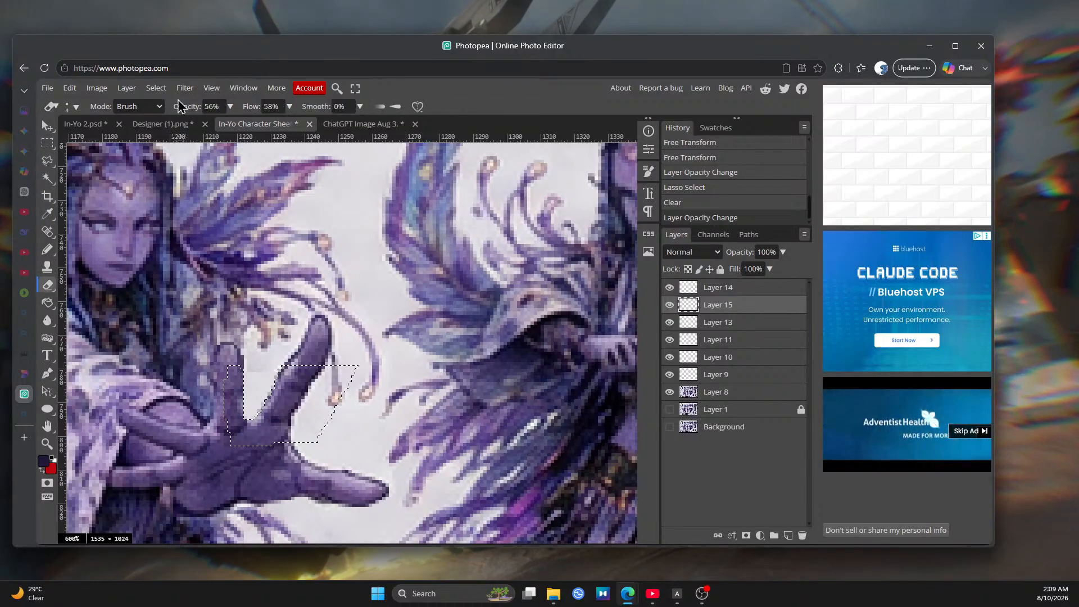
{"action": "left_click", "coordinate": [157, 89]}
{"action": "left_click", "coordinate": [177, 121]}
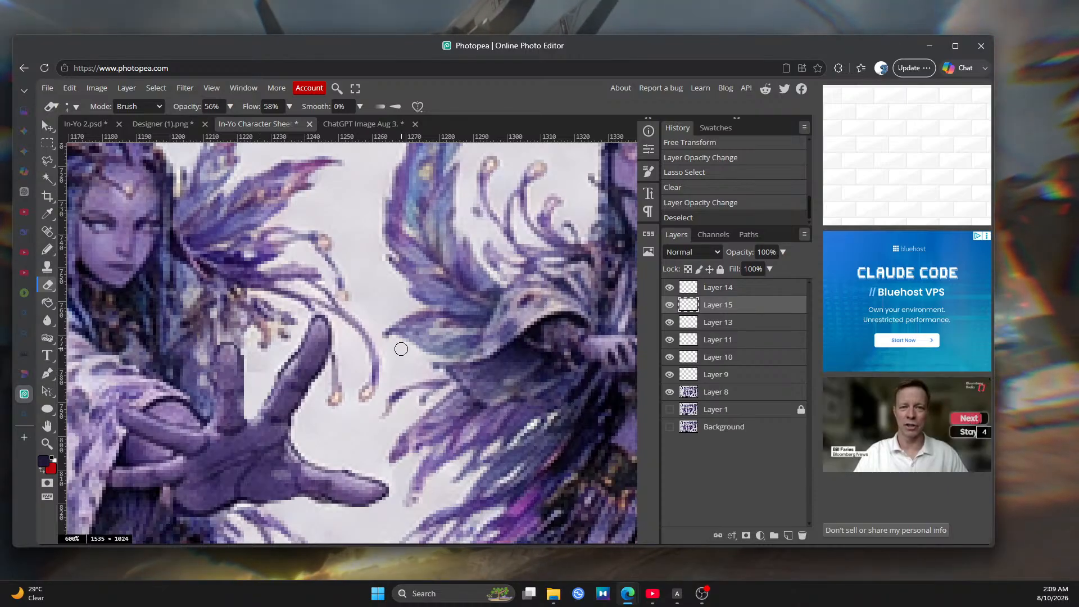
Soften the upper edge of Layer 15's background patch between the two raised fingers with the Eraser
{"action": "left_click", "coordinate": [669, 305]}
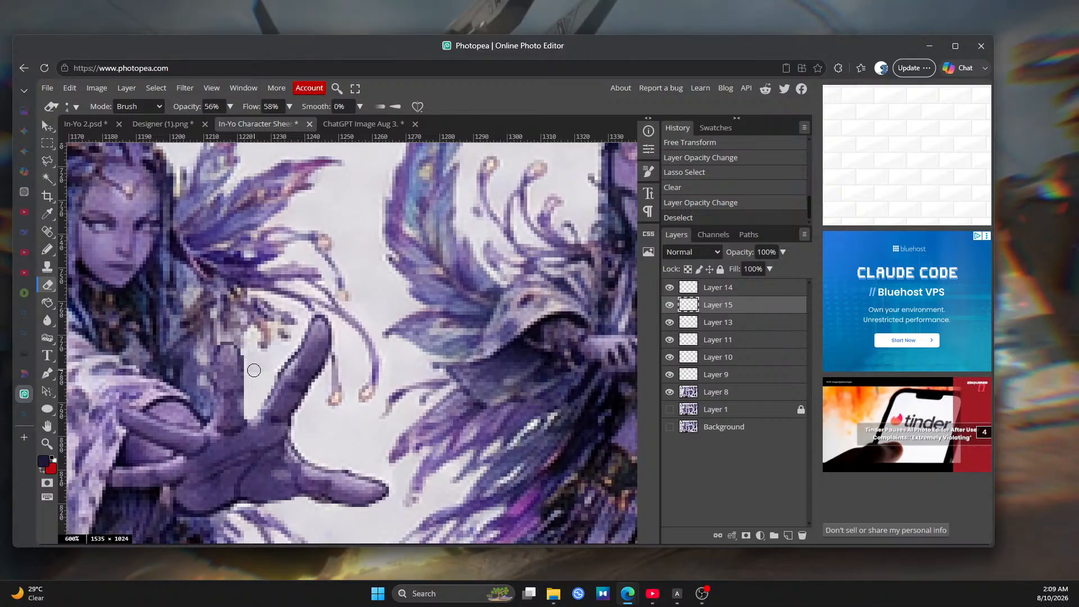
{"action": "left_click_drag", "start_coordinate": [253, 370], "coordinate": [262, 362]}
{"action": "left_click", "coordinate": [261, 371]}
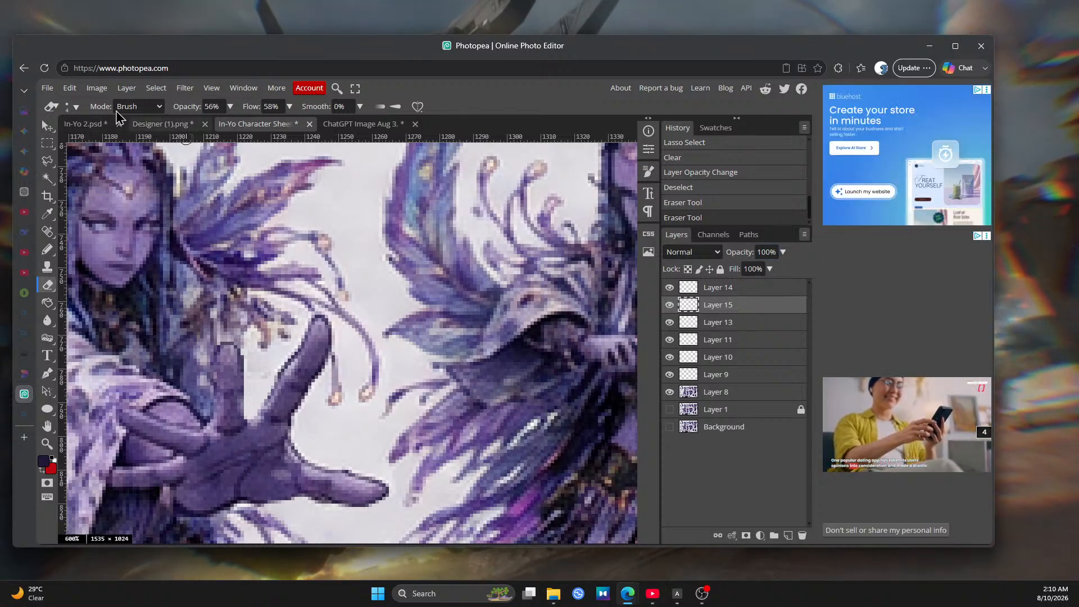
{"action": "left_click", "coordinate": [211, 88]}
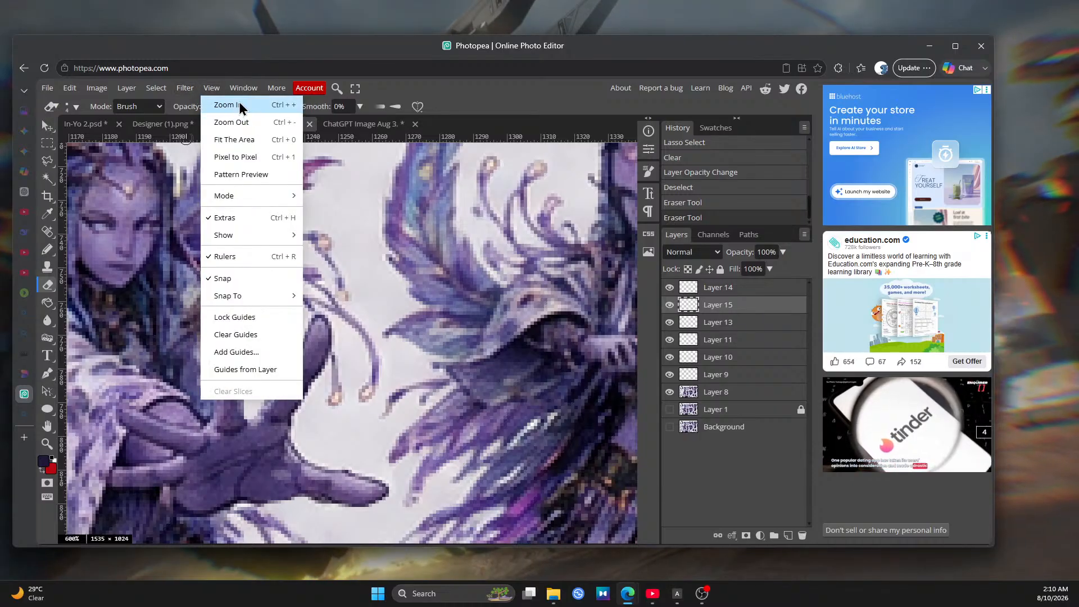
{"action": "left_click", "coordinate": [241, 140]}
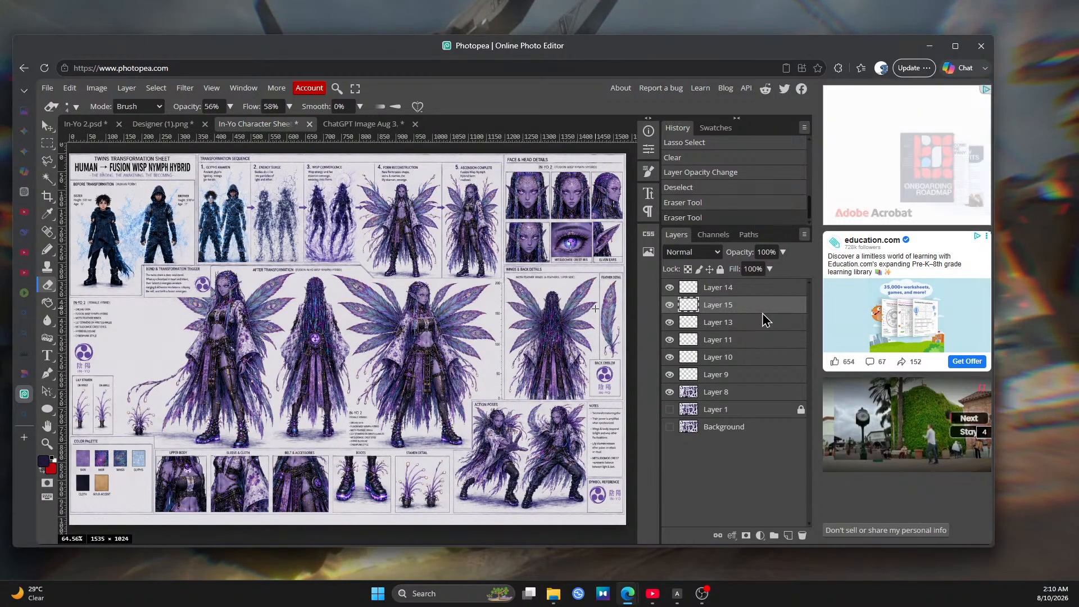
Start saving the document as a PSD and choose the In-Yo Graphic Chapter images folder in Pictures on Elements (F:)
{"action": "left_click", "coordinate": [47, 88]}
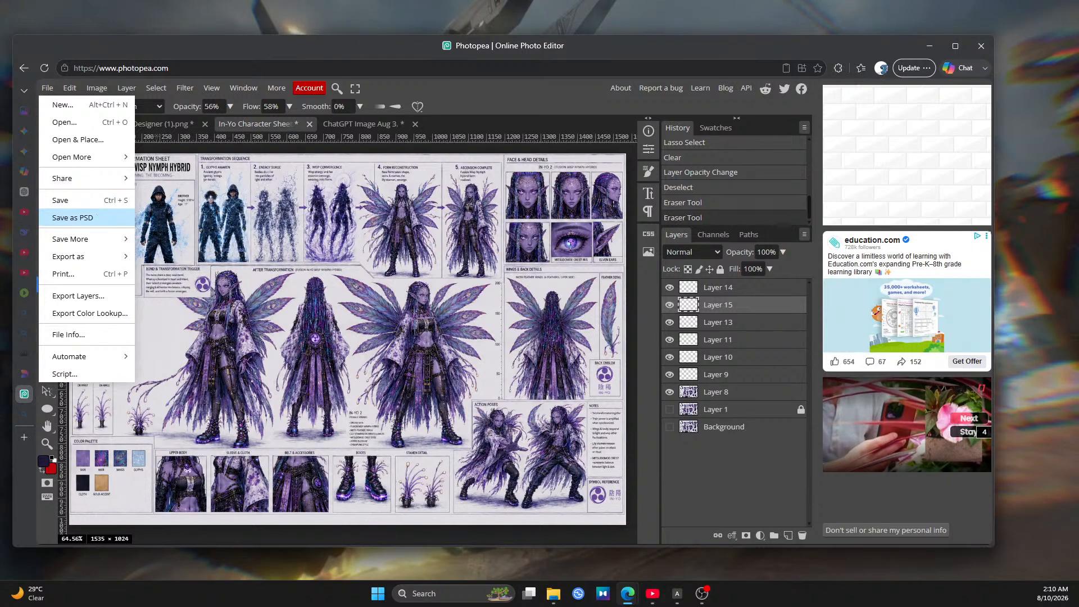
{"action": "left_click", "coordinate": [100, 218]}
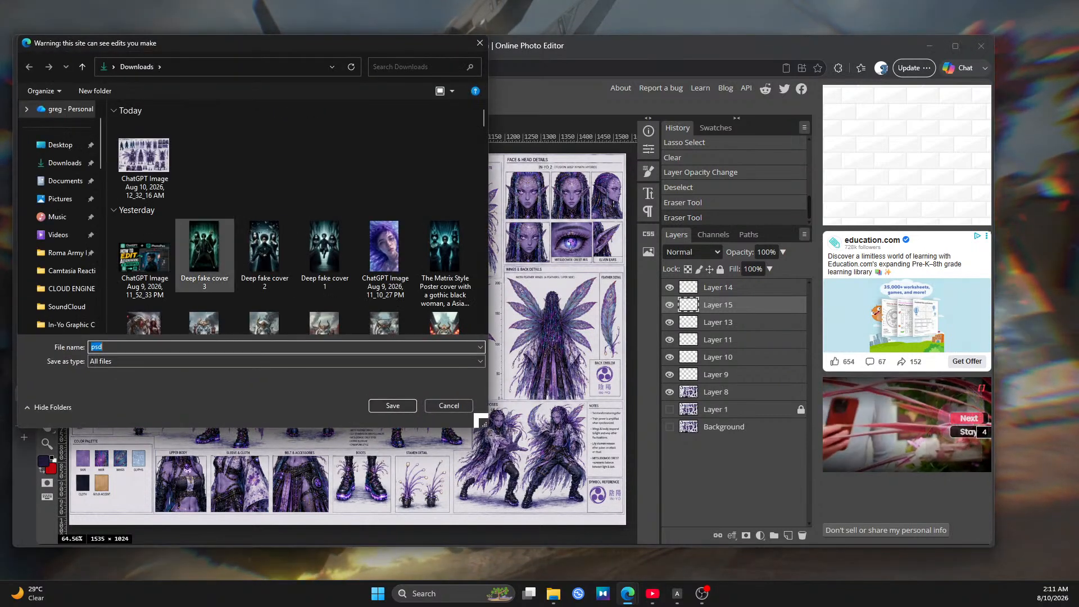
{"action": "scroll", "coordinate": [225, 276], "scroll_direction": "down", "scroll_amount": 2}
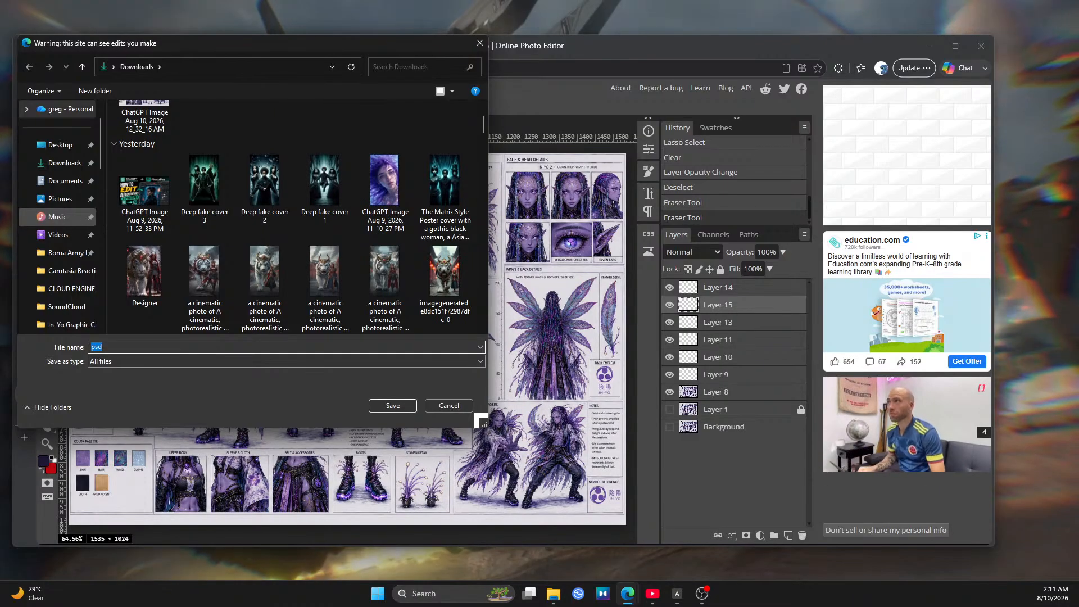
{"action": "scroll", "coordinate": [73, 236], "scroll_direction": "down", "scroll_amount": 2}
{"action": "scroll", "coordinate": [83, 258], "scroll_direction": "down", "scroll_amount": 2}
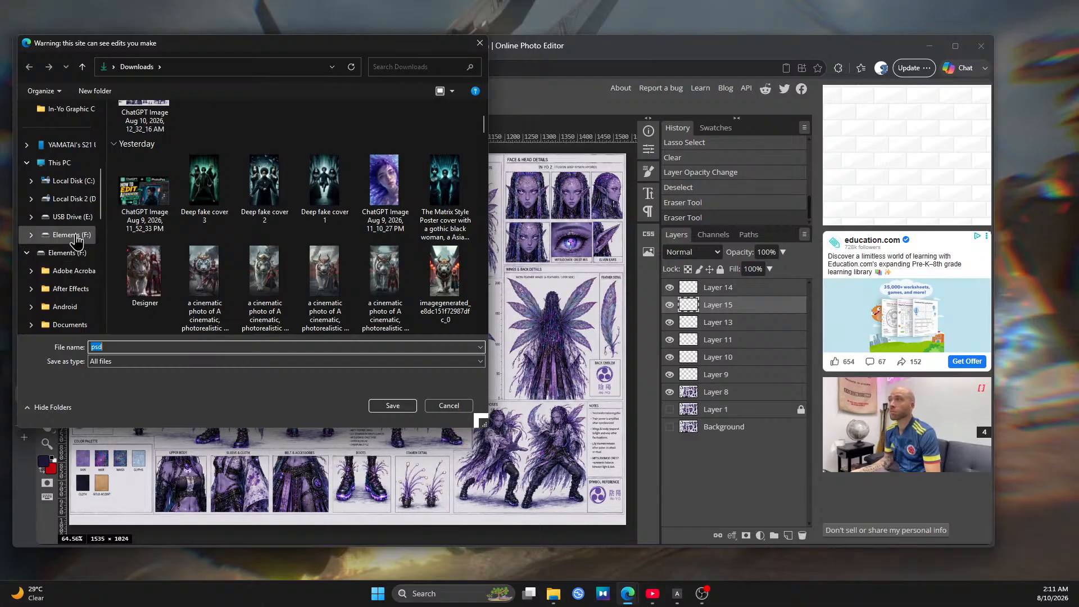
{"action": "left_click", "coordinate": [77, 237]}
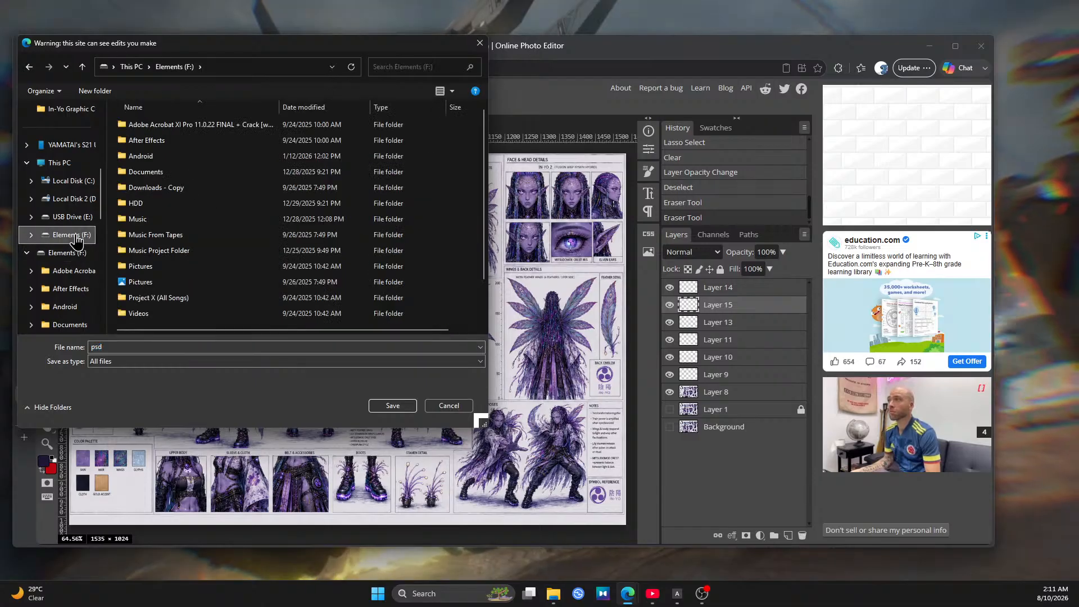
{"action": "left_click", "coordinate": [161, 269]}
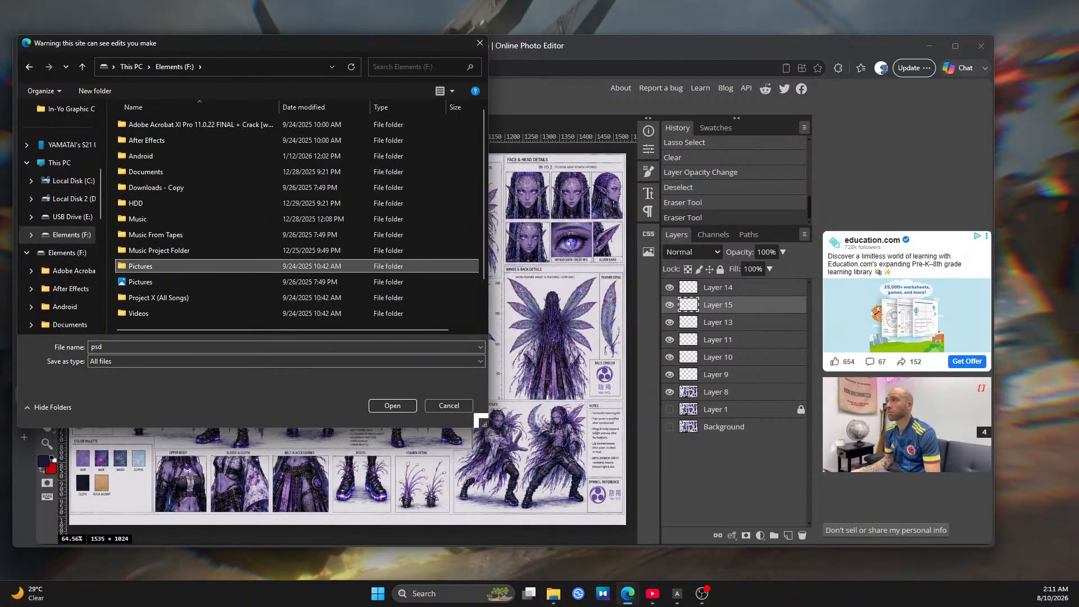
{"action": "double_click", "coordinate": [323, 149]}
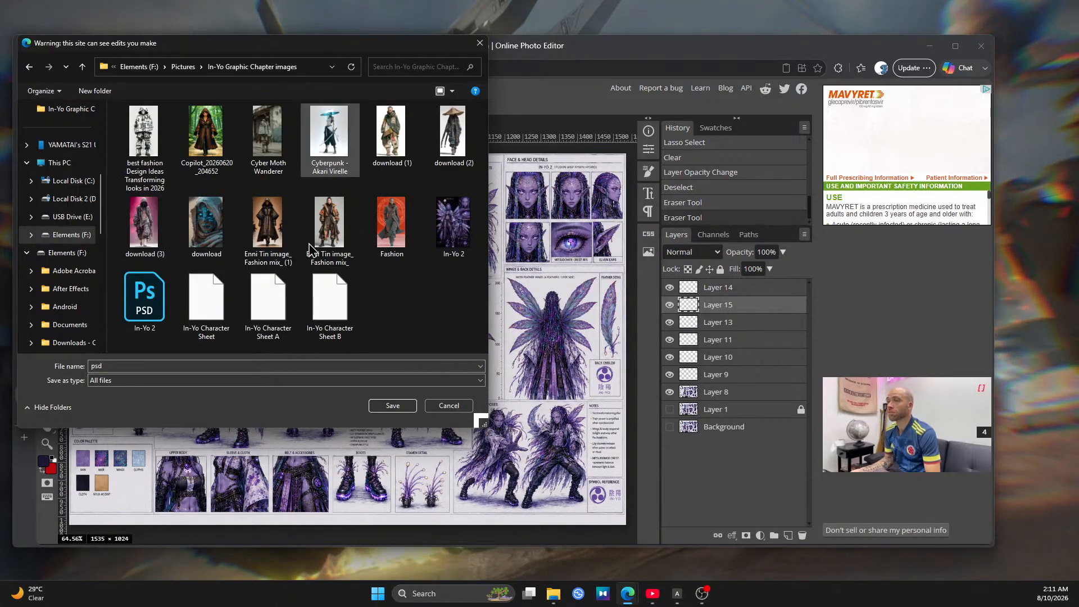
Name the PSD copy In-Yo Character Sheet C, based on the Sheet B file name, and save it
{"action": "left_click", "coordinate": [330, 303]}
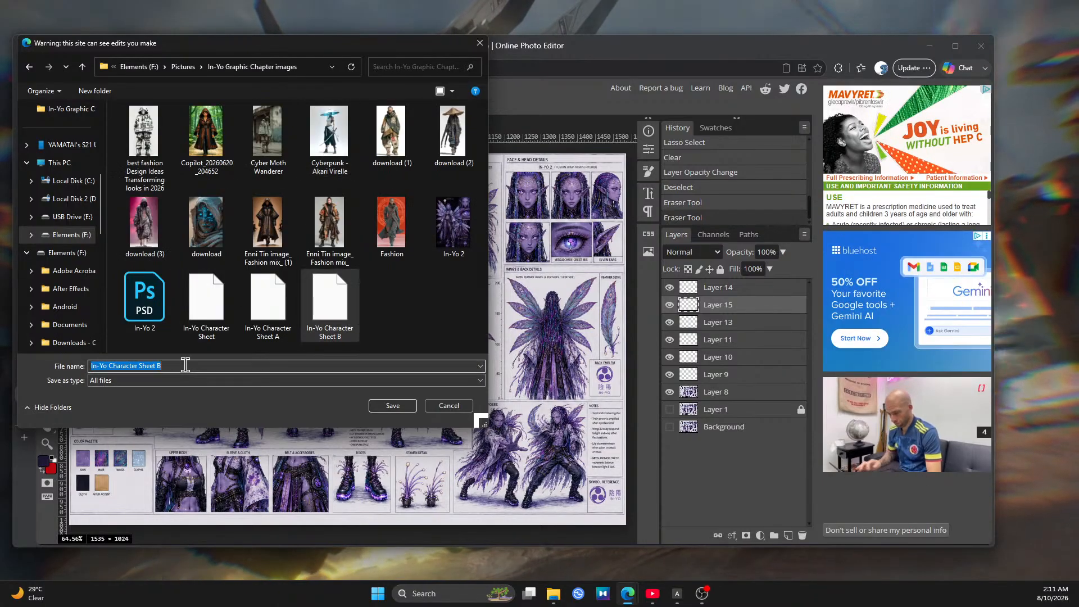
{"action": "double_click", "coordinate": [185, 365]}
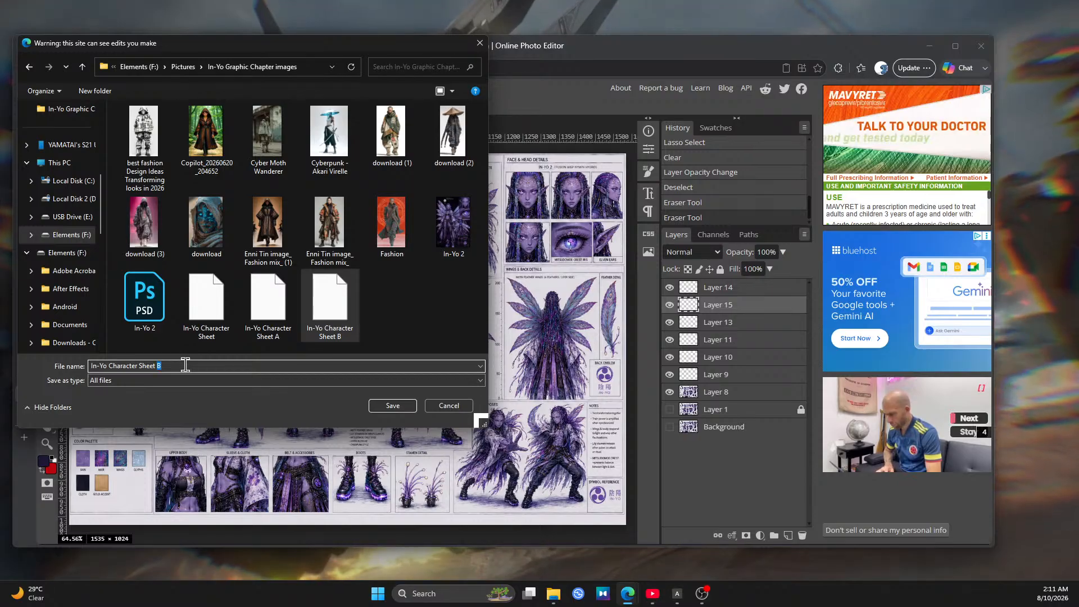
{"action": "type", "text": "C"}
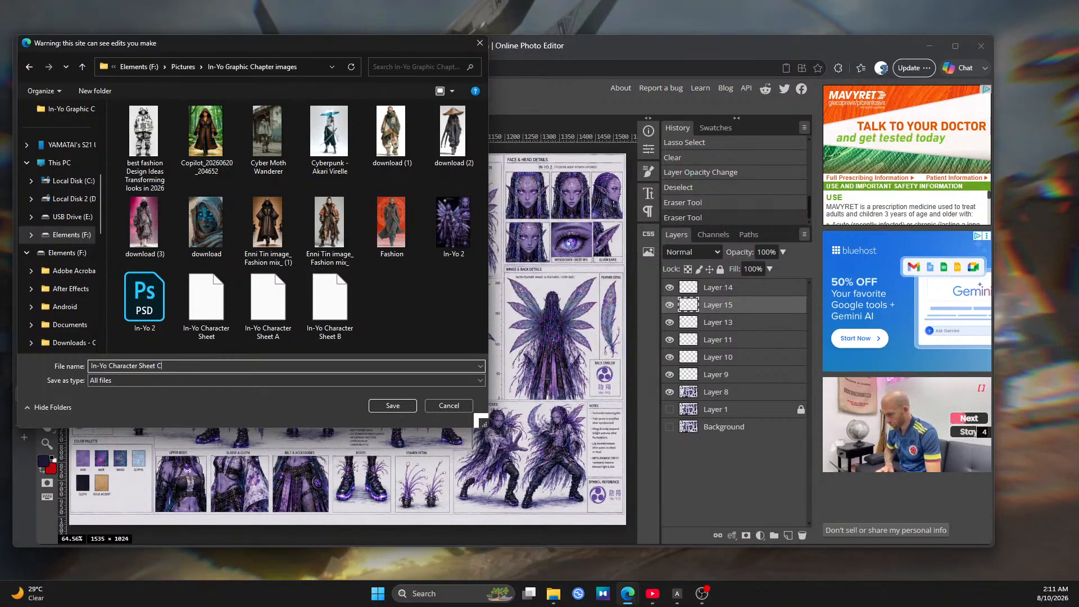
{"action": "left_click", "coordinate": [378, 407]}
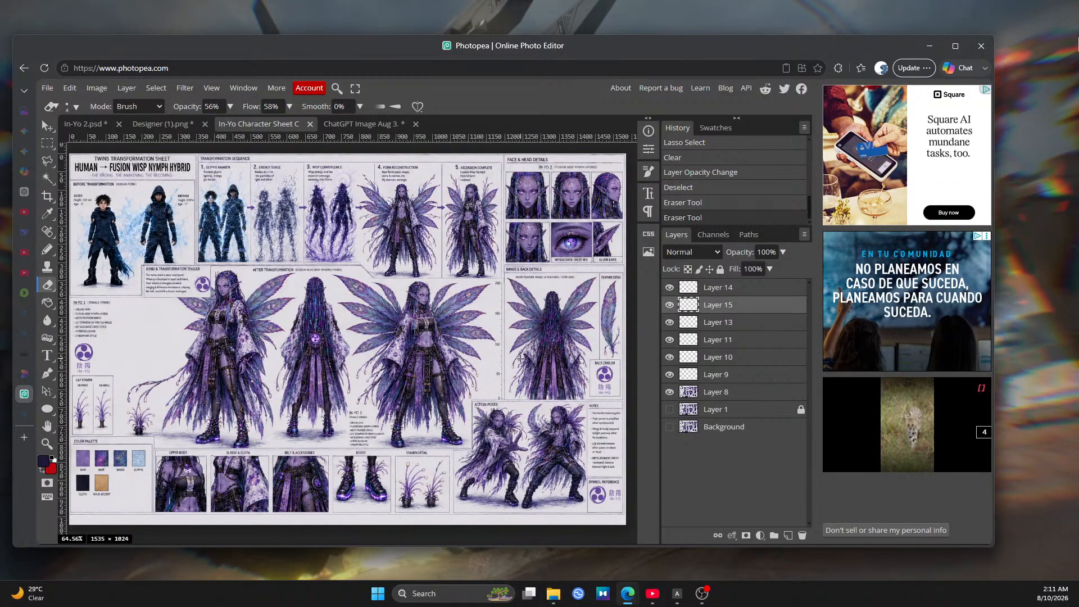
Merge the retouching layers from Layer 14 through Layer 9 into one and merge the result down into Layer 8
{"action": "left_click", "coordinate": [758, 292]}
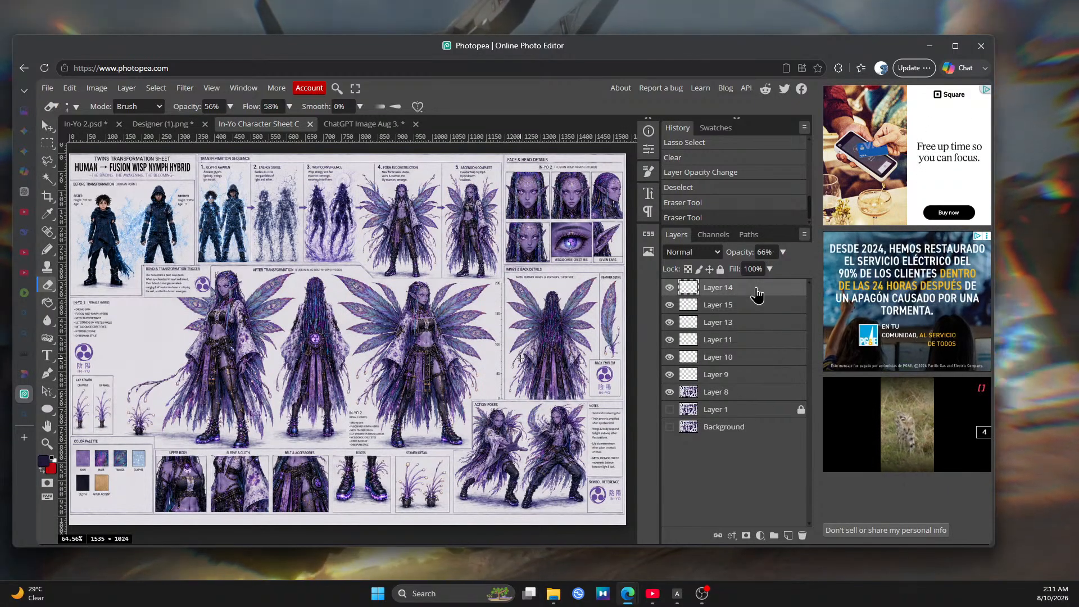
{"action": "left_click", "coordinate": [752, 377]}
{"action": "right_click", "coordinate": [753, 383]}
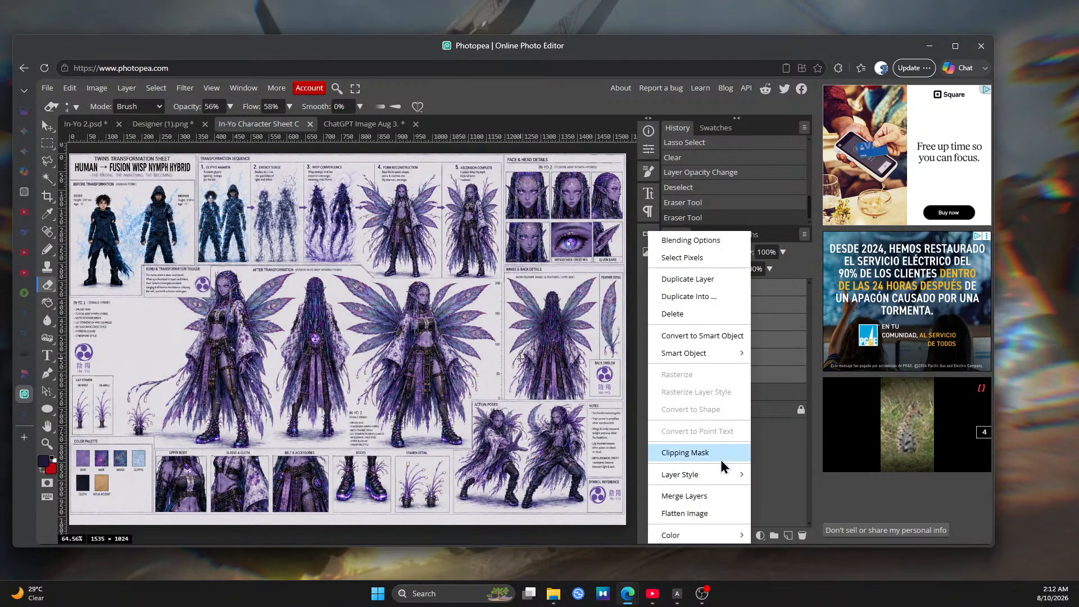
{"action": "left_click", "coordinate": [703, 497]}
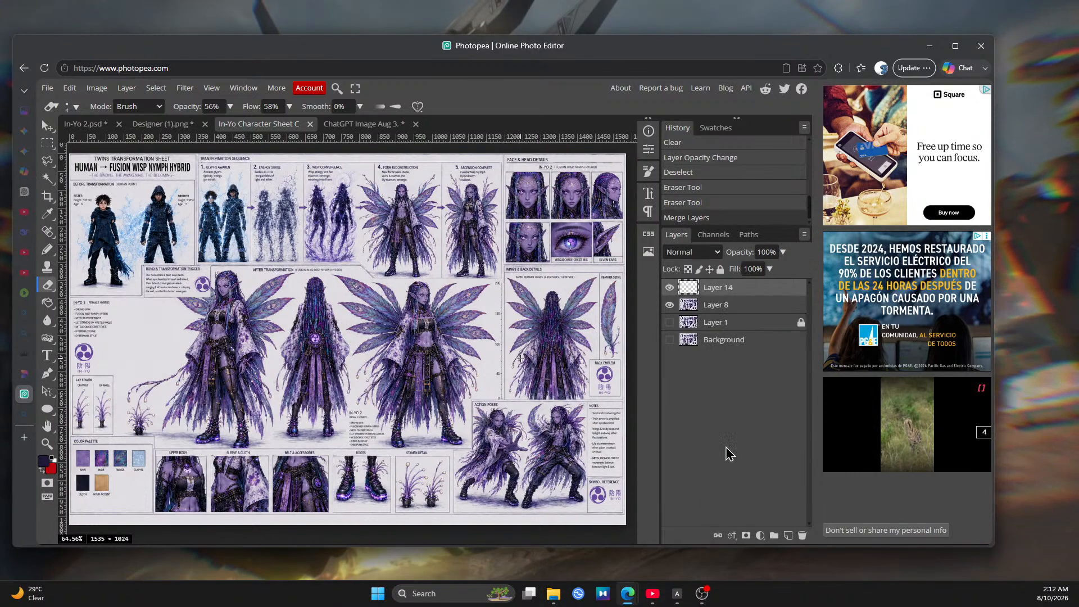
{"action": "right_click", "coordinate": [751, 296]}
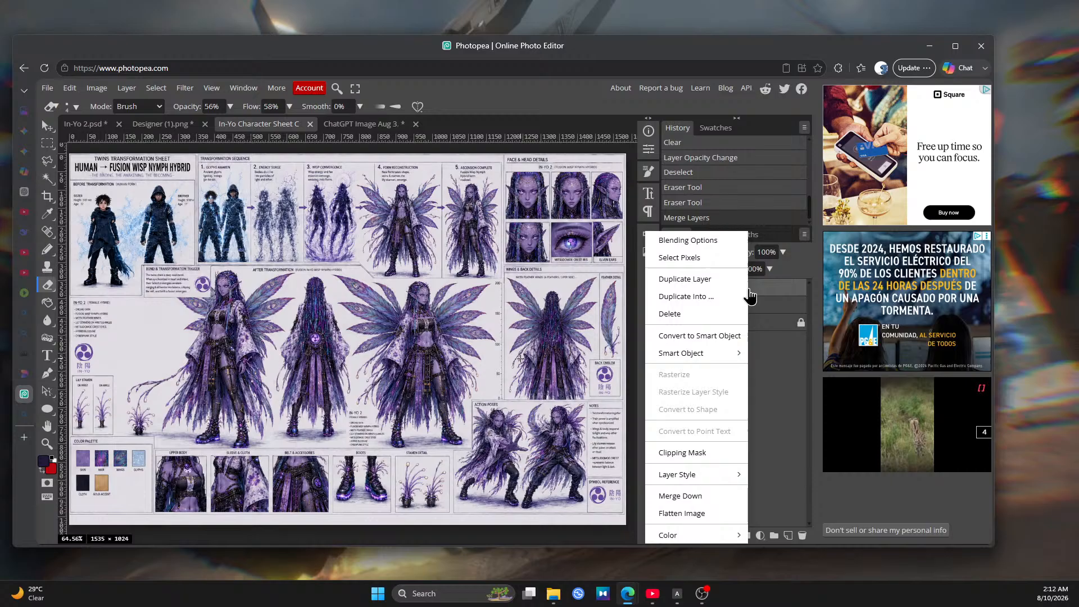
{"action": "left_click", "coordinate": [695, 497]}
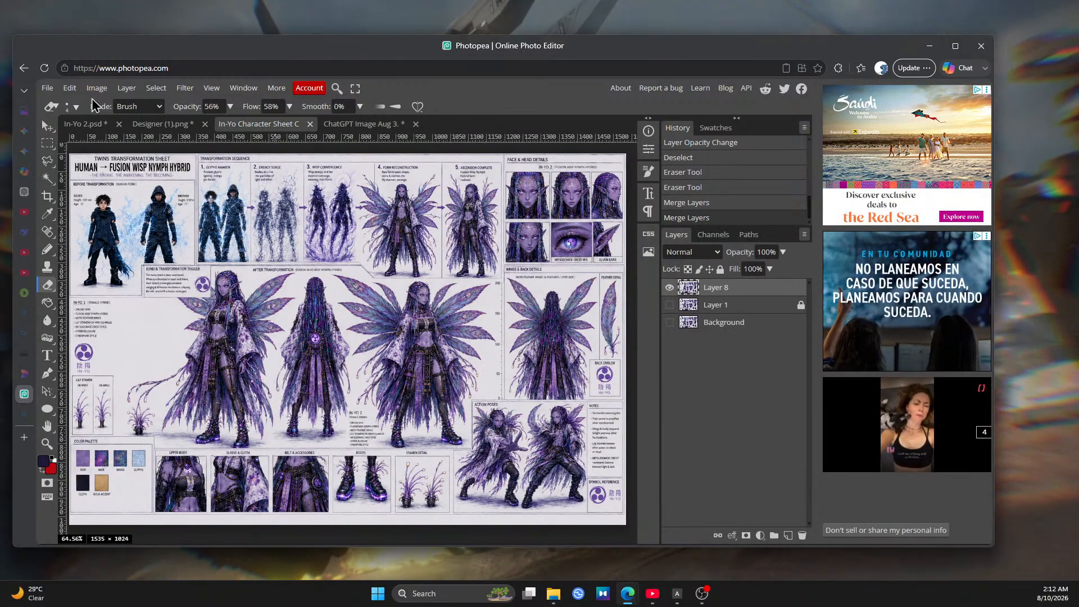
Save the merged document as a new PSD named In-Yo Character Sheet D in the In-Yo Graphic Chapter images folder
{"action": "left_click", "coordinate": [47, 88]}
{"action": "mouse_move", "coordinate": [92, 241]}
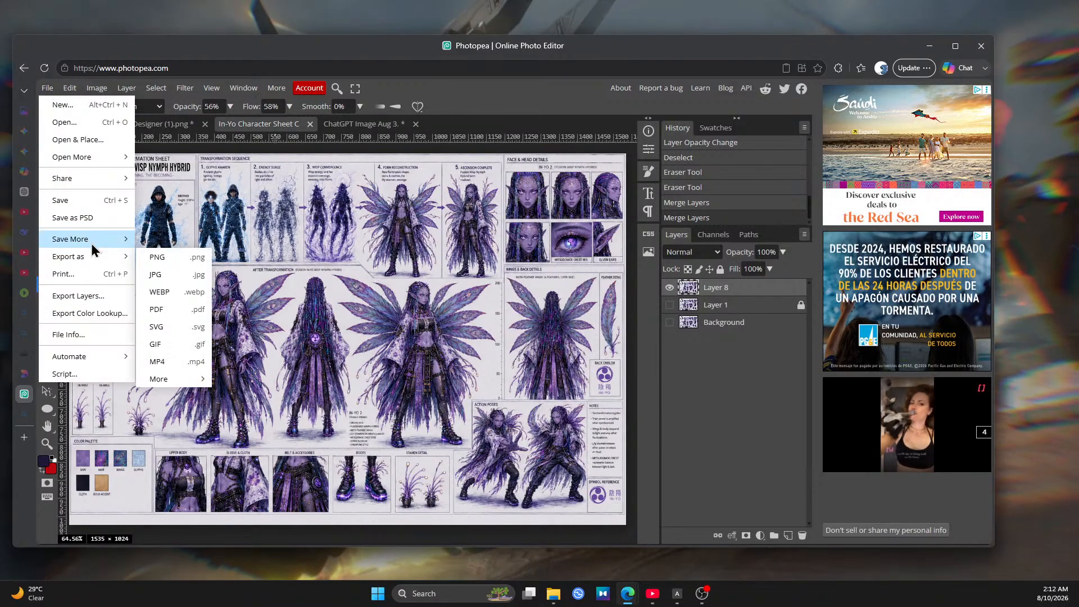
{"action": "left_click", "coordinate": [93, 222]}
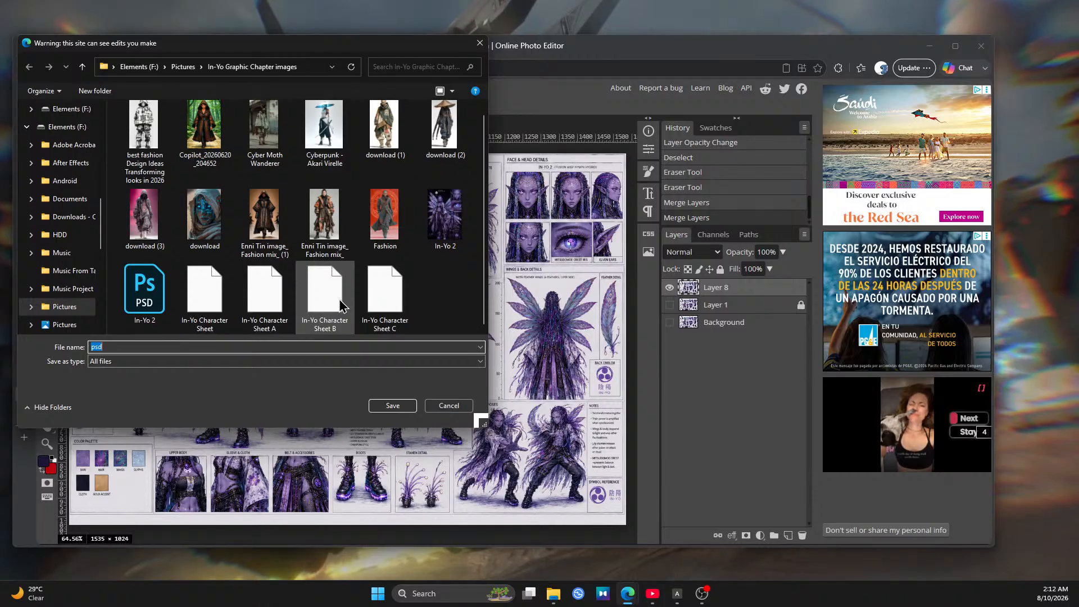
{"action": "left_click", "coordinate": [181, 348]}
{"action": "left_click", "coordinate": [167, 346]}
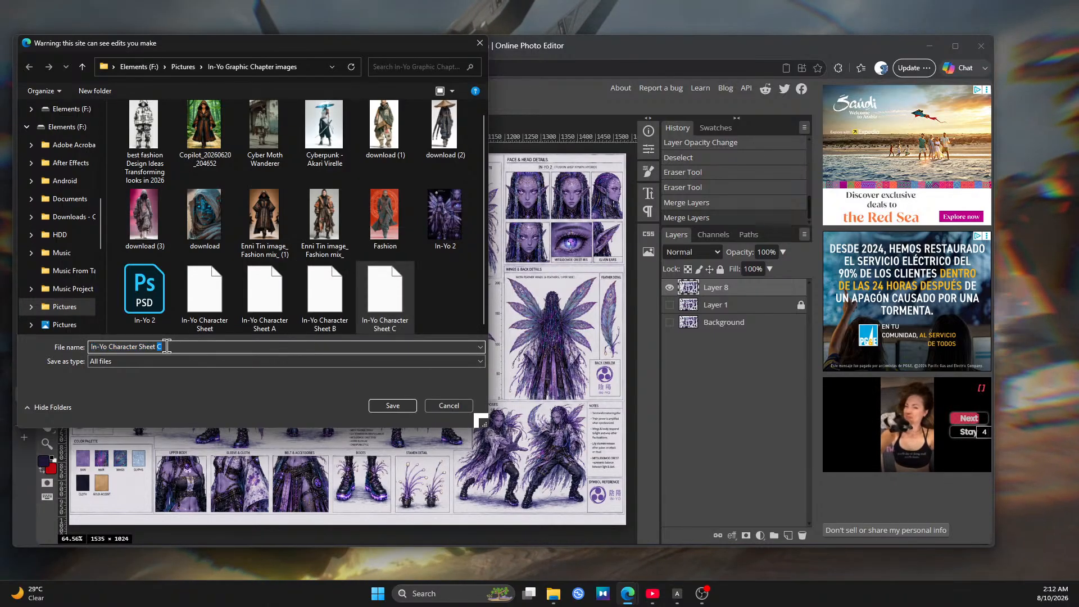
{"action": "type", "text": "D"}
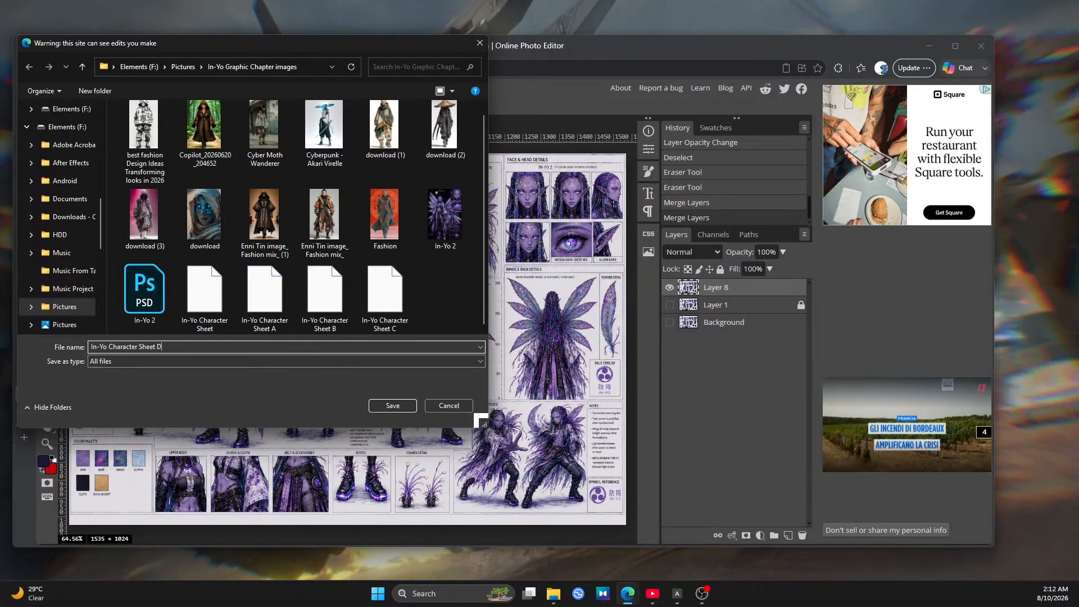
{"action": "left_click", "coordinate": [392, 408]}
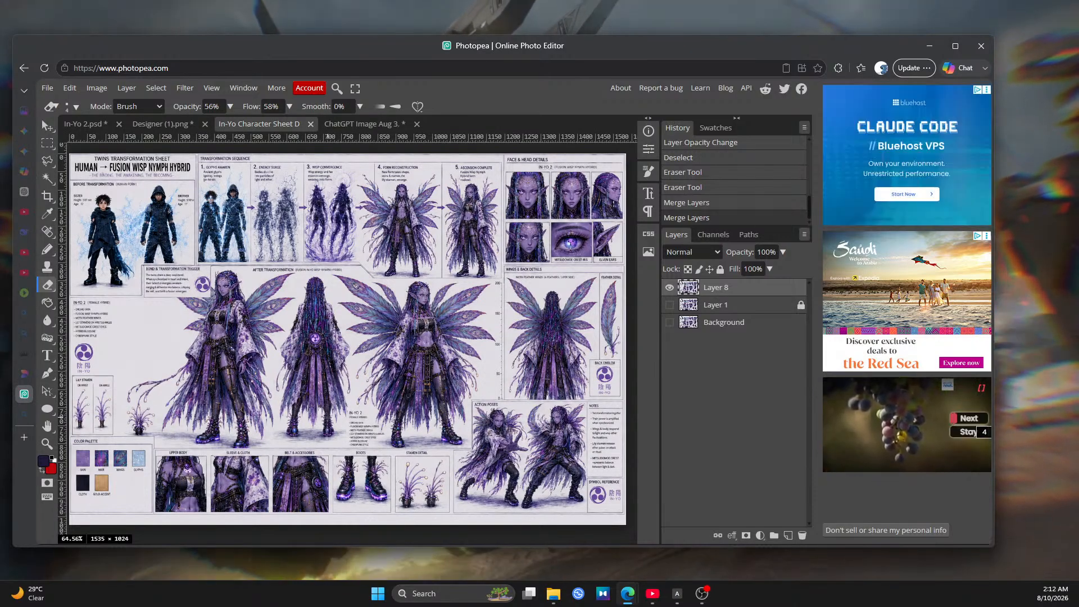
Start exporting the character sheet as a PNG and check the full file name, In-Yo Character Sheet D
{"action": "left_click", "coordinate": [48, 90]}
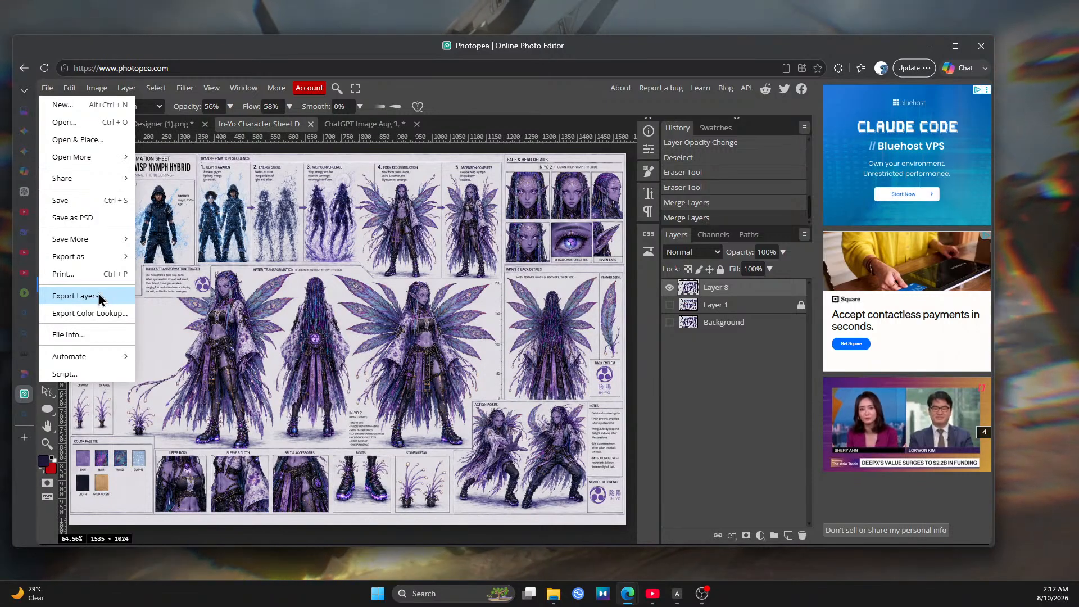
{"action": "mouse_move", "coordinate": [93, 258]}
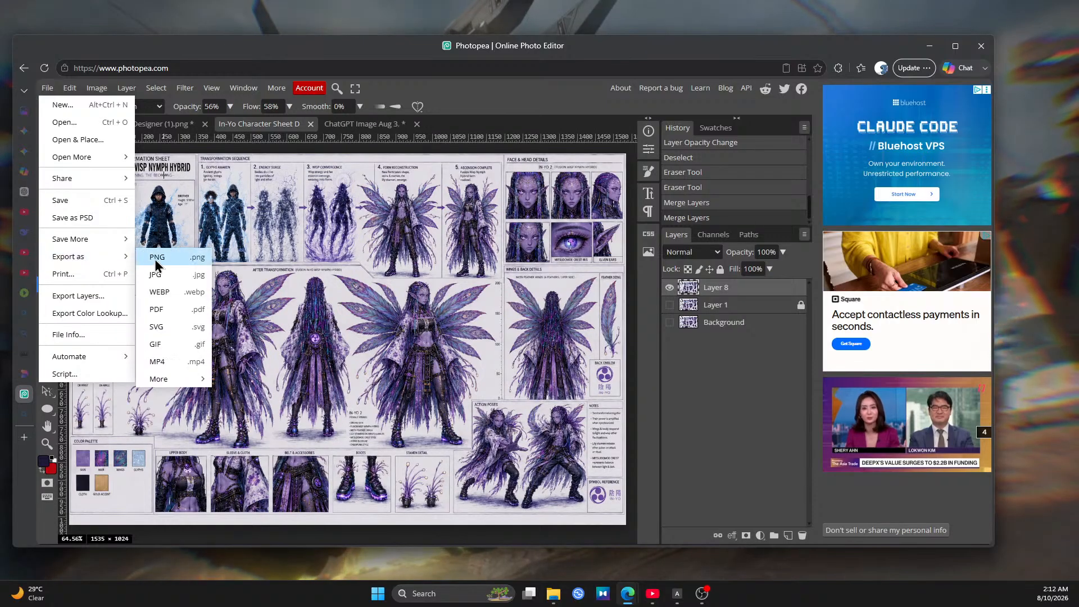
{"action": "left_click", "coordinate": [155, 262]}
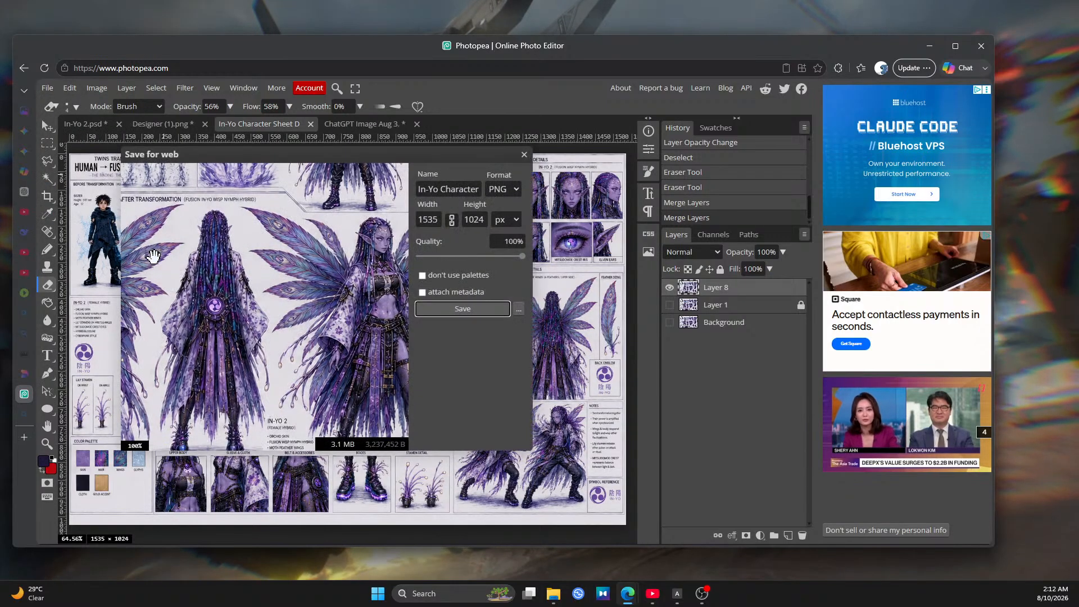
{"action": "left_click", "coordinate": [472, 194]}
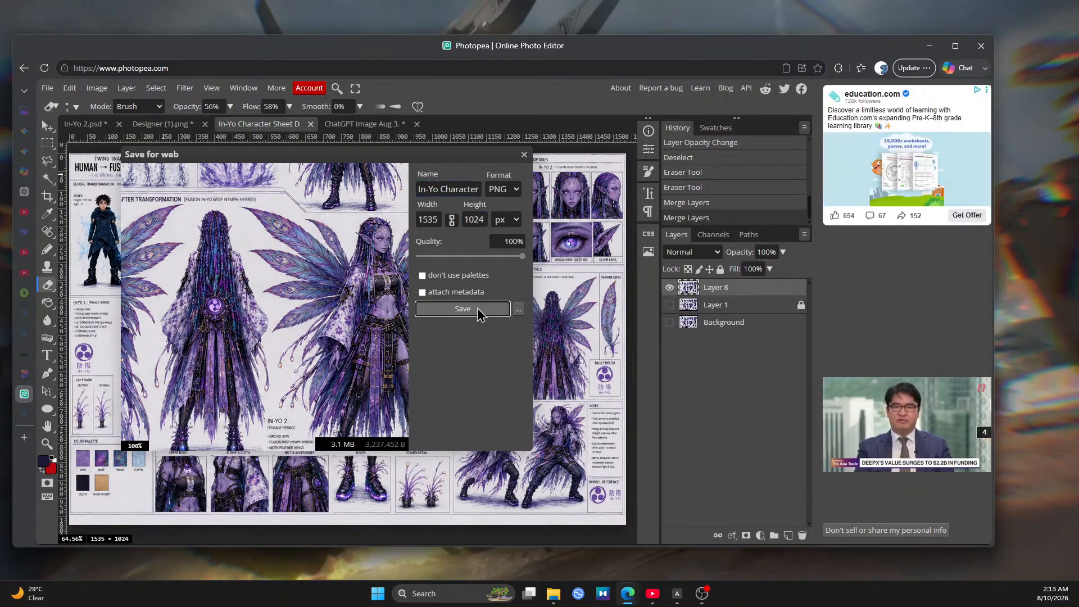
{"action": "left_click_drag", "start_coordinate": [479, 191], "coordinate": [500, 194]}
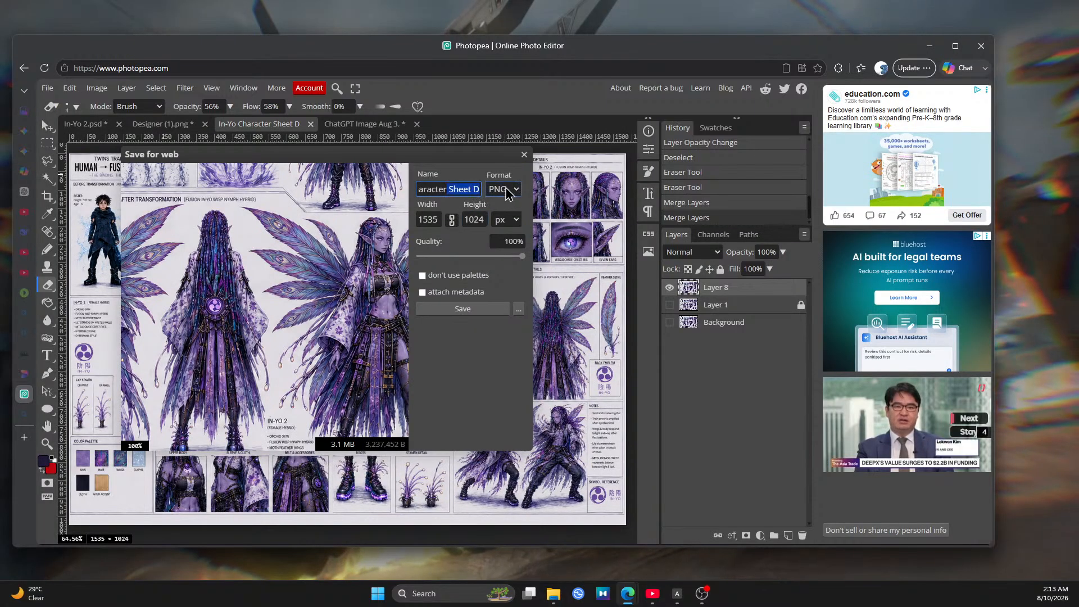
{"action": "left_click", "coordinate": [479, 190]}
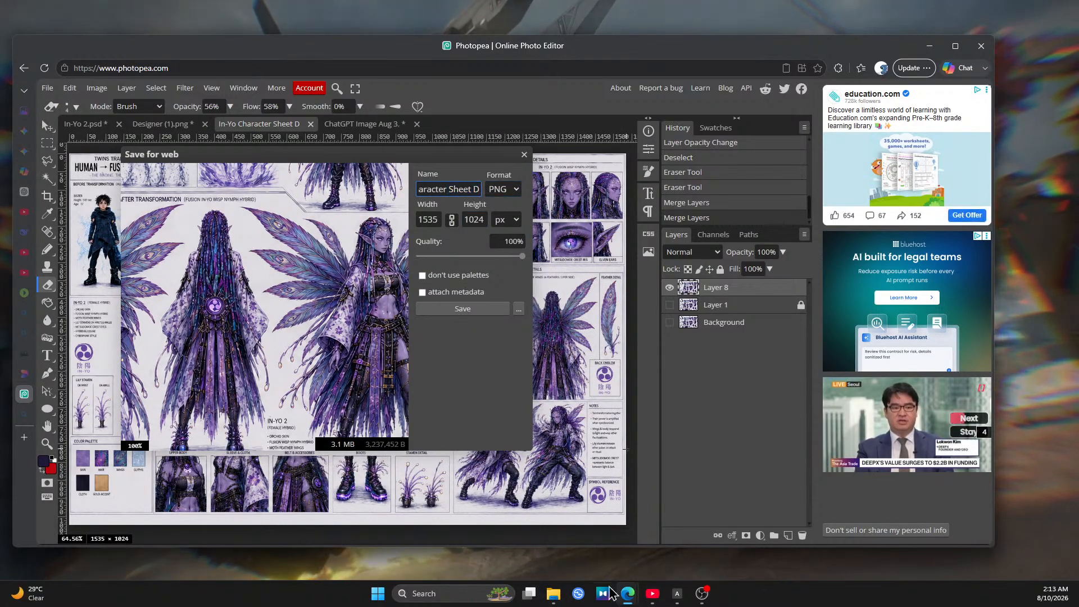
Check the Downloads folder in File Explorer, return to Photopea and save the PNG export at its preset size and quality
{"action": "mouse_move", "coordinate": [554, 598]}
{"action": "left_click", "coordinate": [555, 534]}
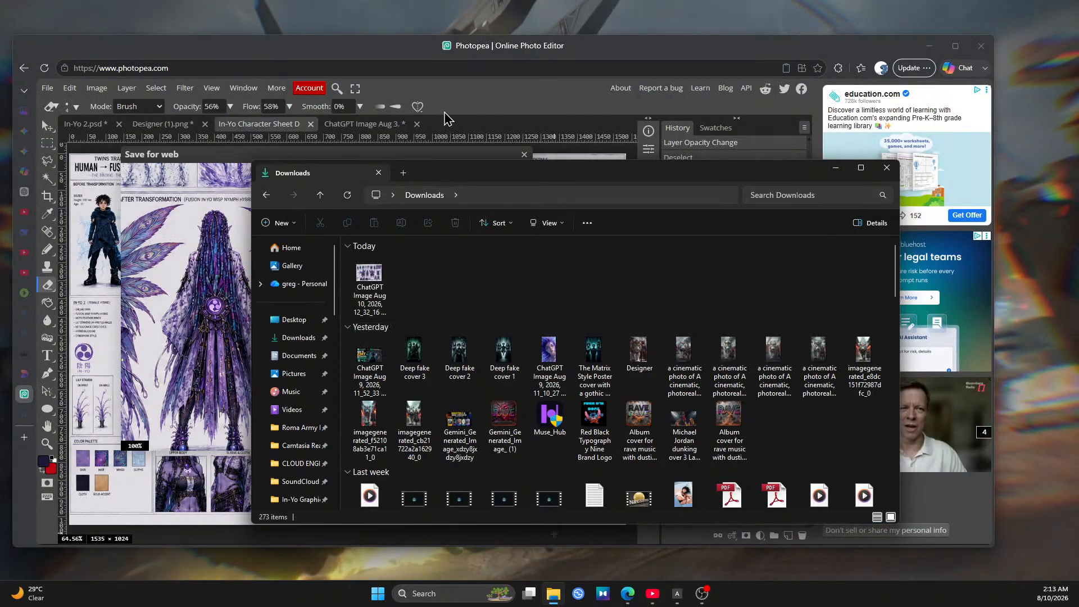
{"action": "left_click", "coordinate": [483, 105]}
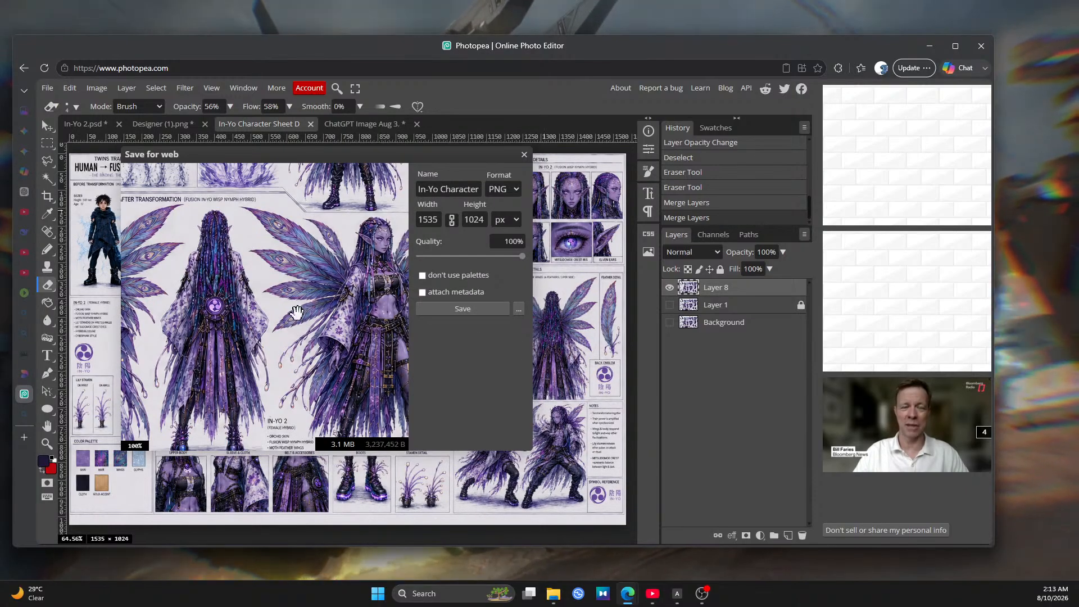
{"action": "left_click", "coordinate": [469, 311]}
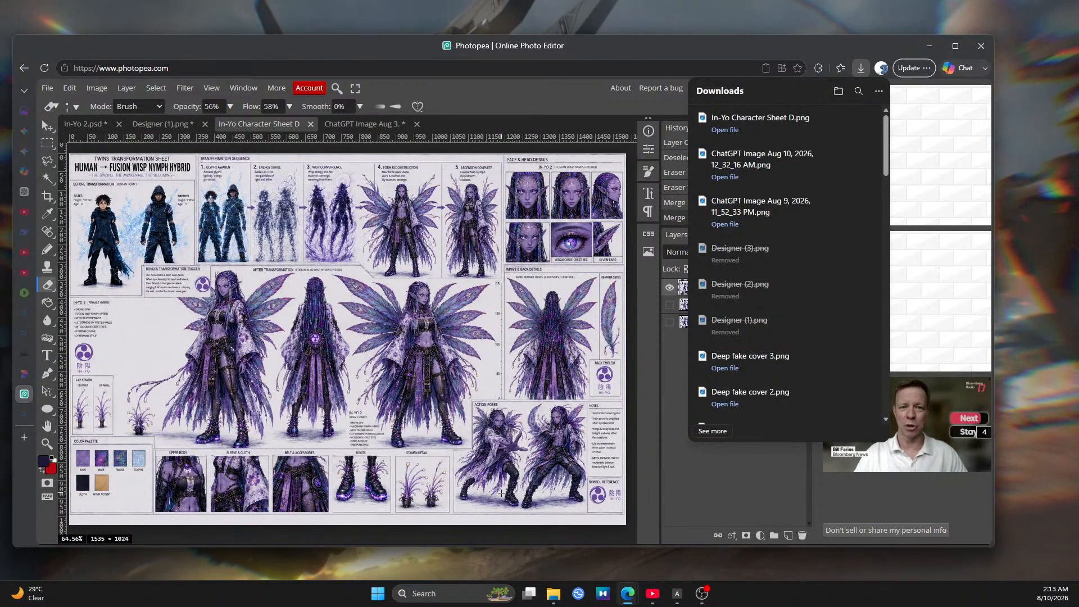
Open the exported In-Yo Character Sheet D image from Downloads in File Explorer and maximize the image viewer to inspect it
{"action": "left_click", "coordinate": [553, 594]}
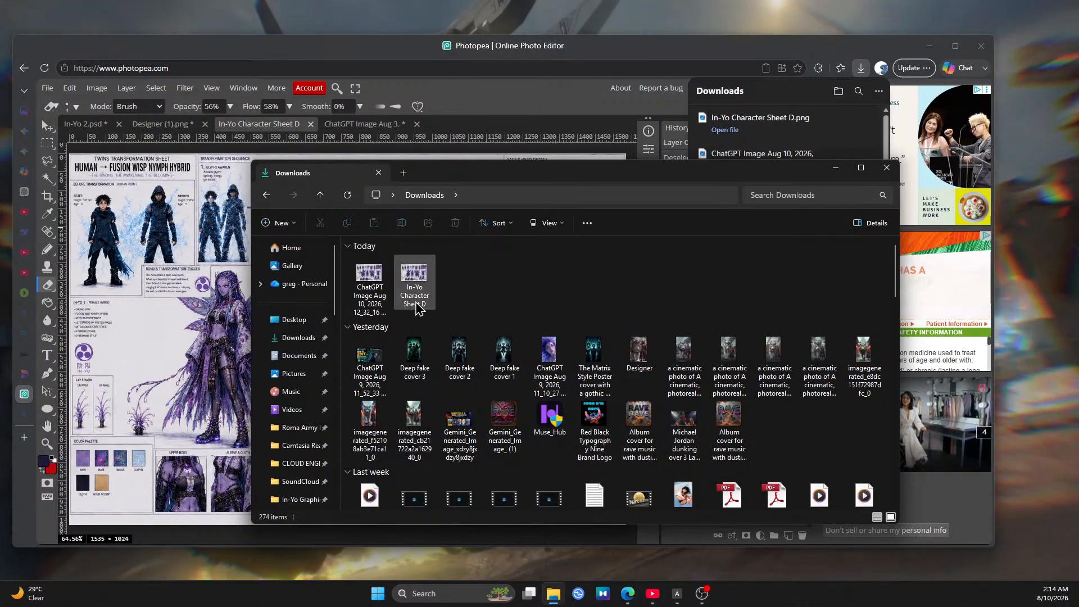
{"action": "left_click", "coordinate": [416, 287]}
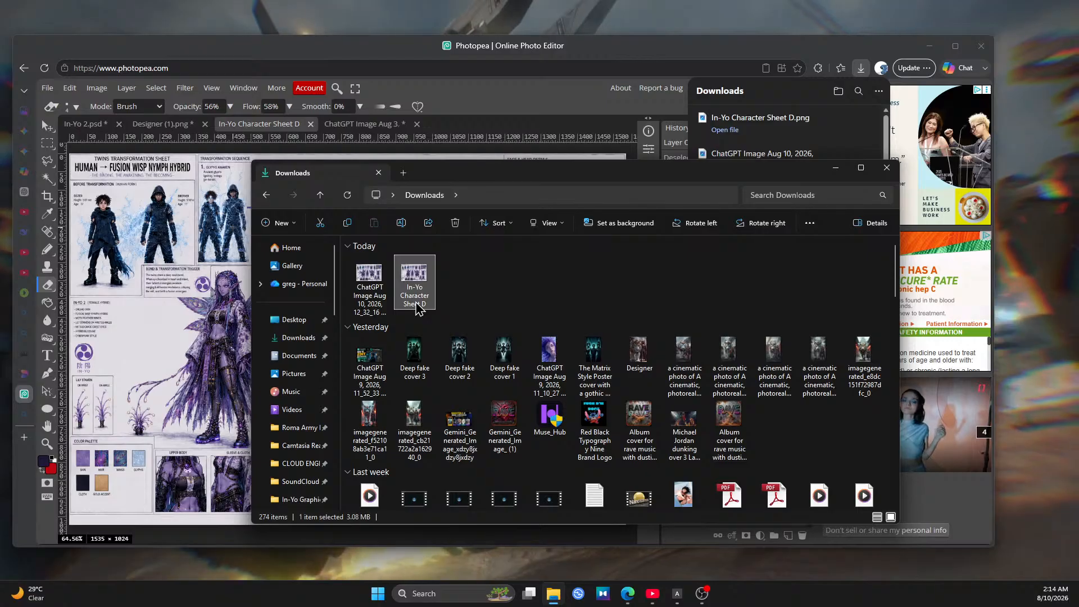
{"action": "right_click", "coordinate": [416, 295]}
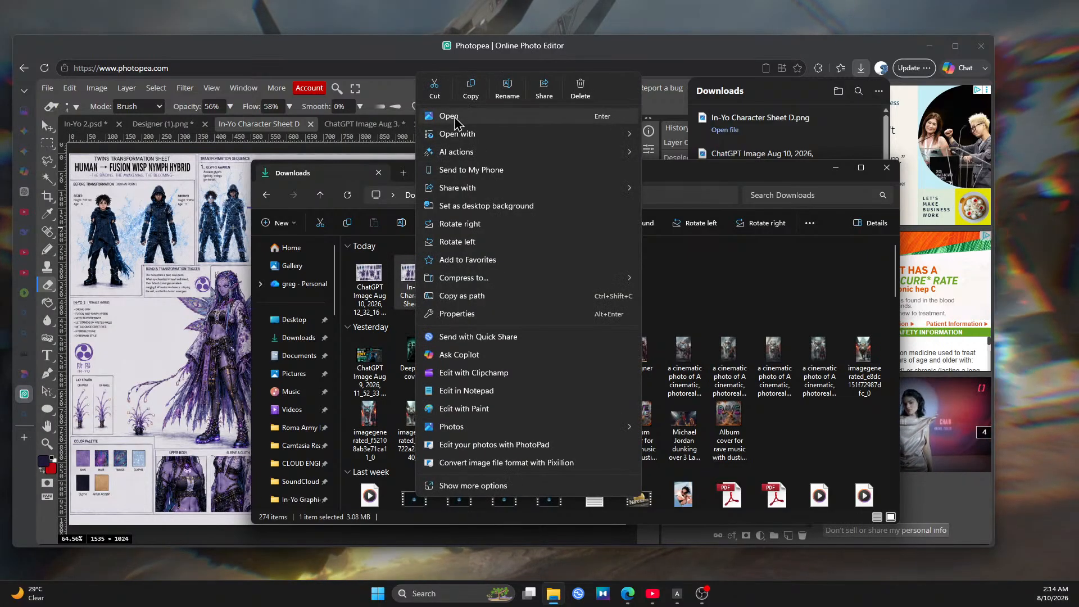
{"action": "left_click", "coordinate": [429, 112]}
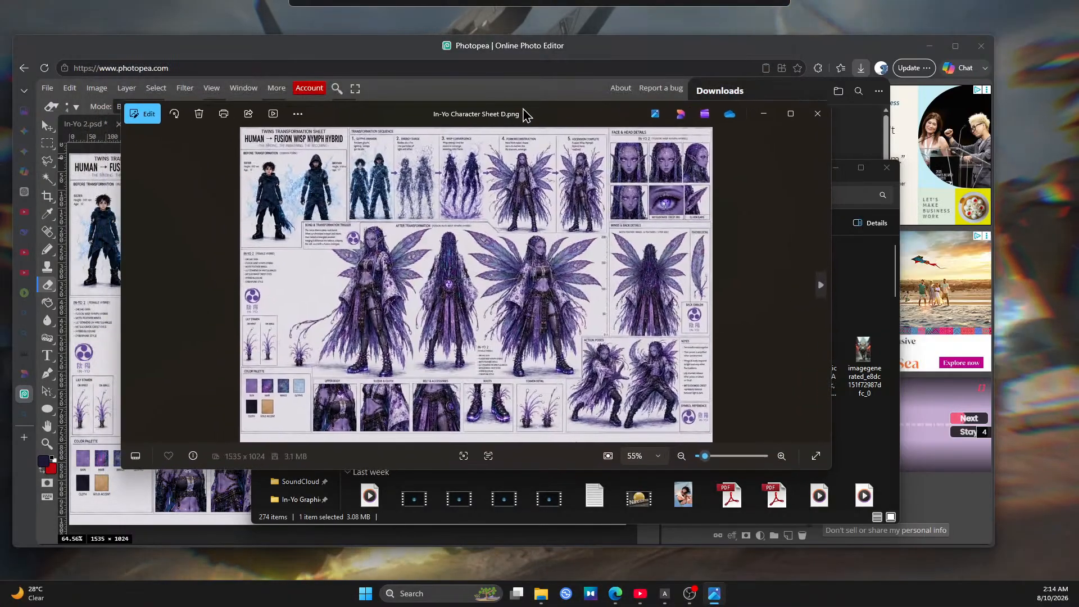
{"action": "left_click_drag", "start_coordinate": [525, 115], "coordinate": [533, 6]}
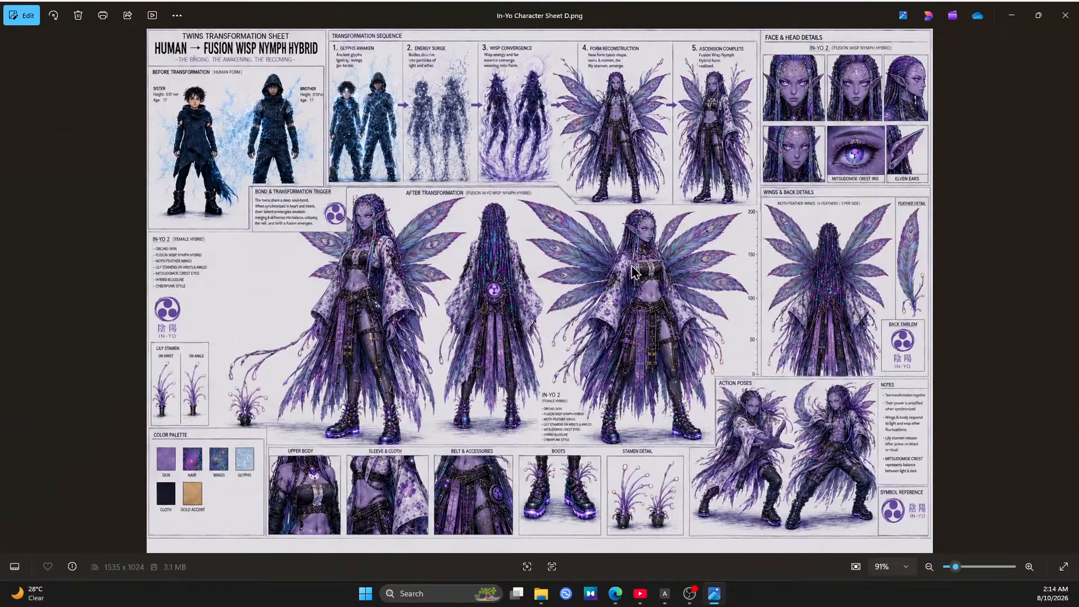